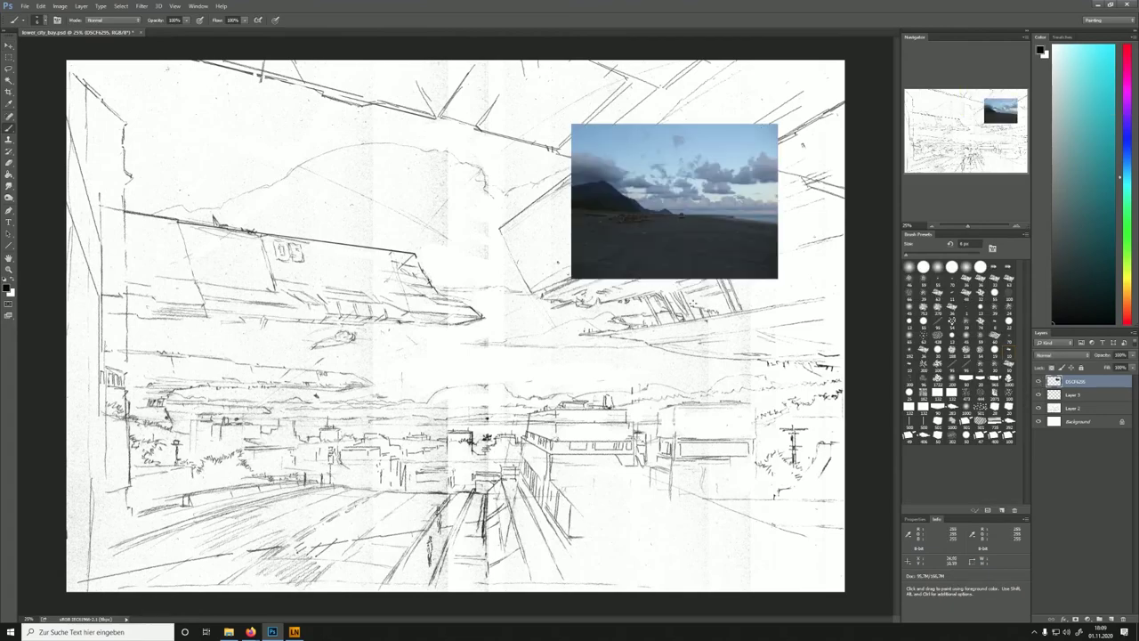
Move the beach reference photo to the lower-left part of the artwork, sample its pale horizon colour, and hide the photo layer
mouse_move(718, 214)
mouse_down()
mouse_move(466, 278)
mouse_move(253, 392)
mouse_up()
key(i)
click(298, 376)
key(b)
click(1038, 381)
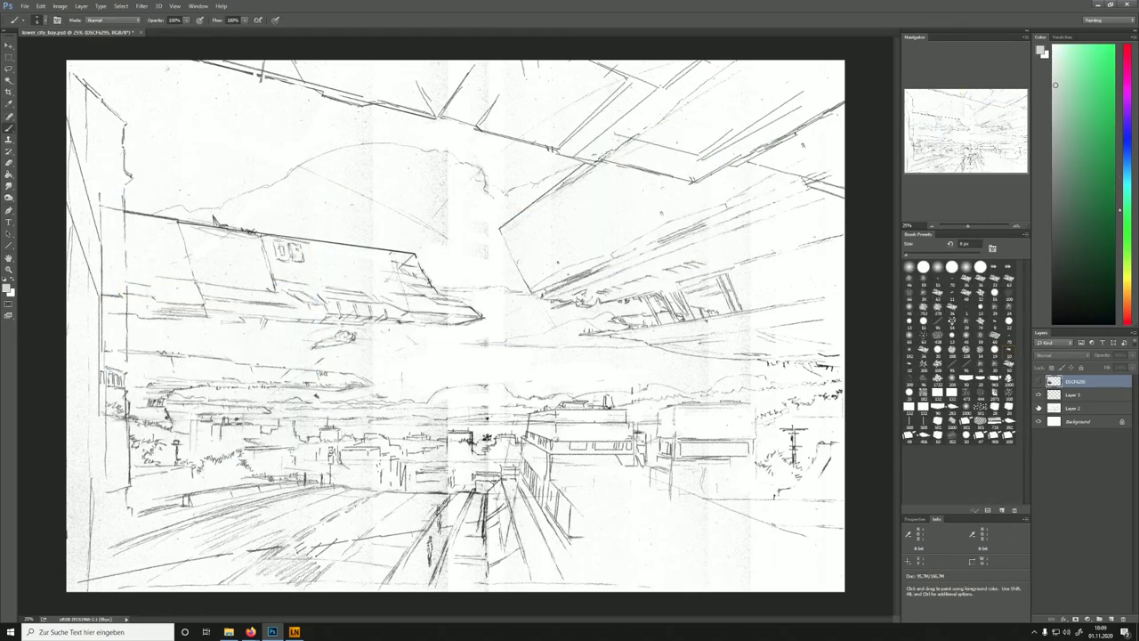
Fill the Background layer with the sampled pale grey-green
click(1077, 422)
key(g)
click(710, 374)
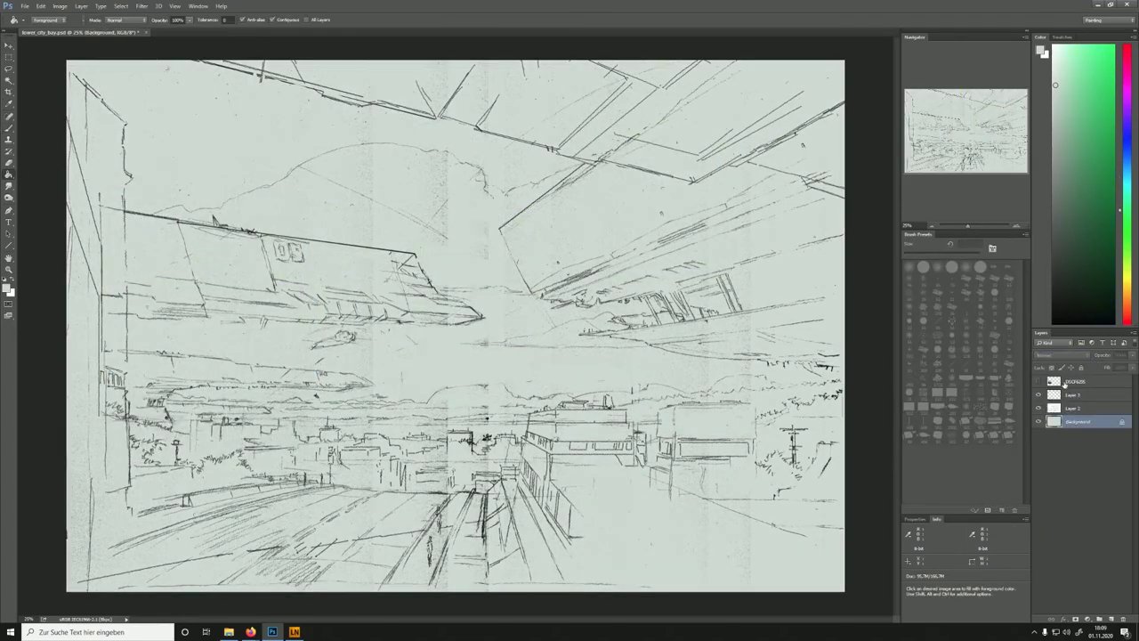
Show the reference photo, sample the light blue of its upper sky, and hide the photo again
click(1038, 381)
key(alt+i)
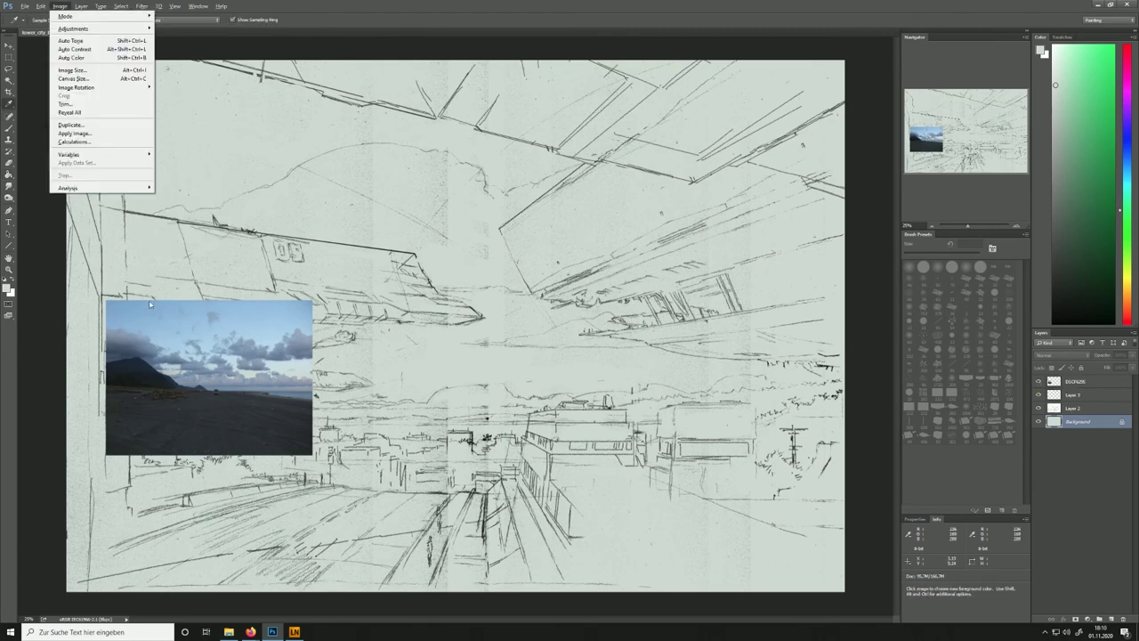
key(Escape)
key(i)
click(151, 307)
click(1038, 381)
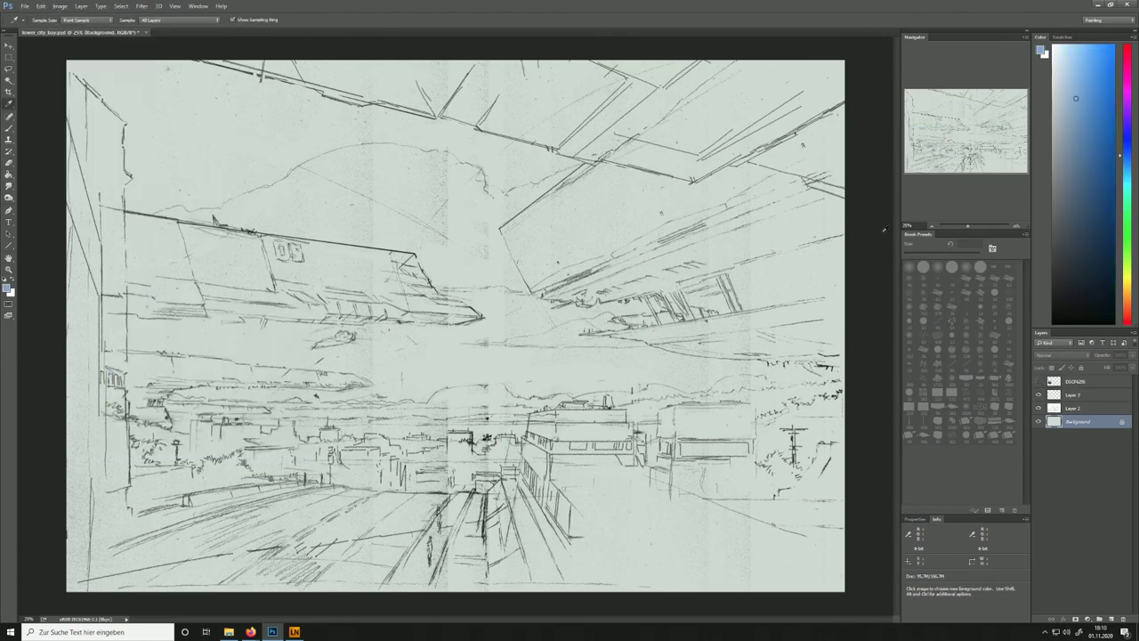
Choose a large textured brush, try a dark stroke with it on the Background layer, and undo the stroke
click(1083, 408)
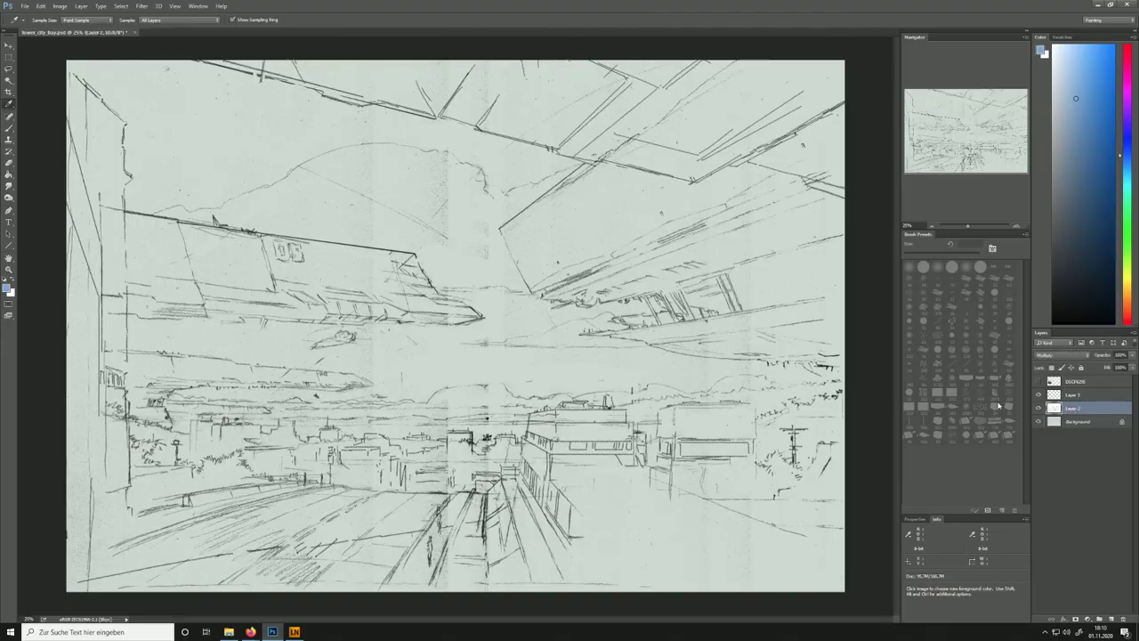
key(d)
key(w)
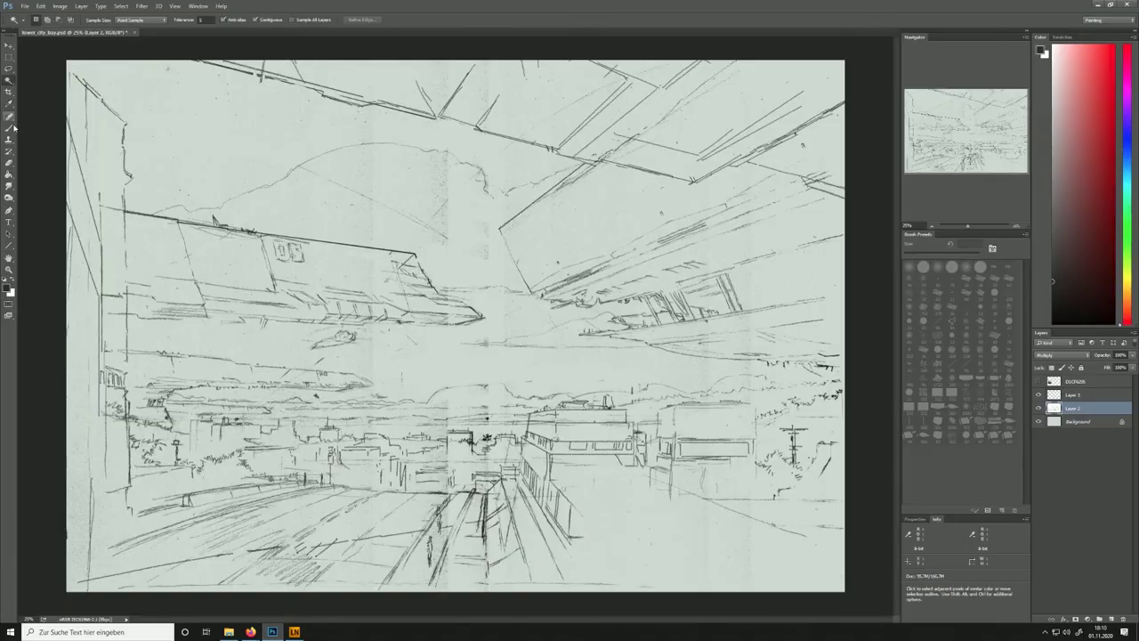
click(10, 130)
click(1079, 420)
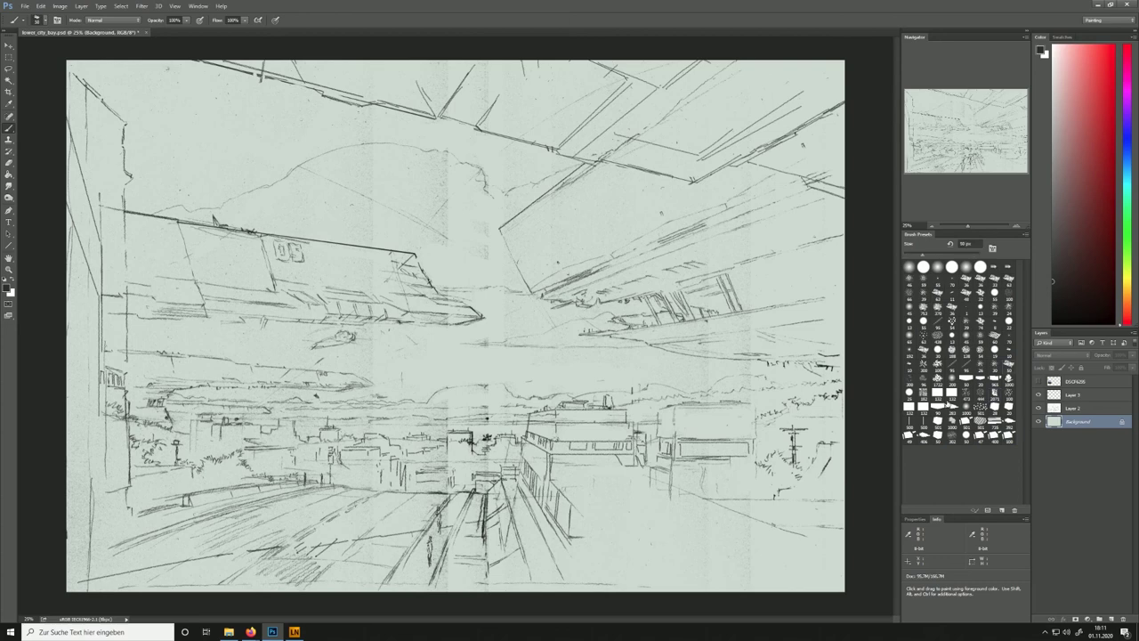
click(996, 406)
click(710, 303)
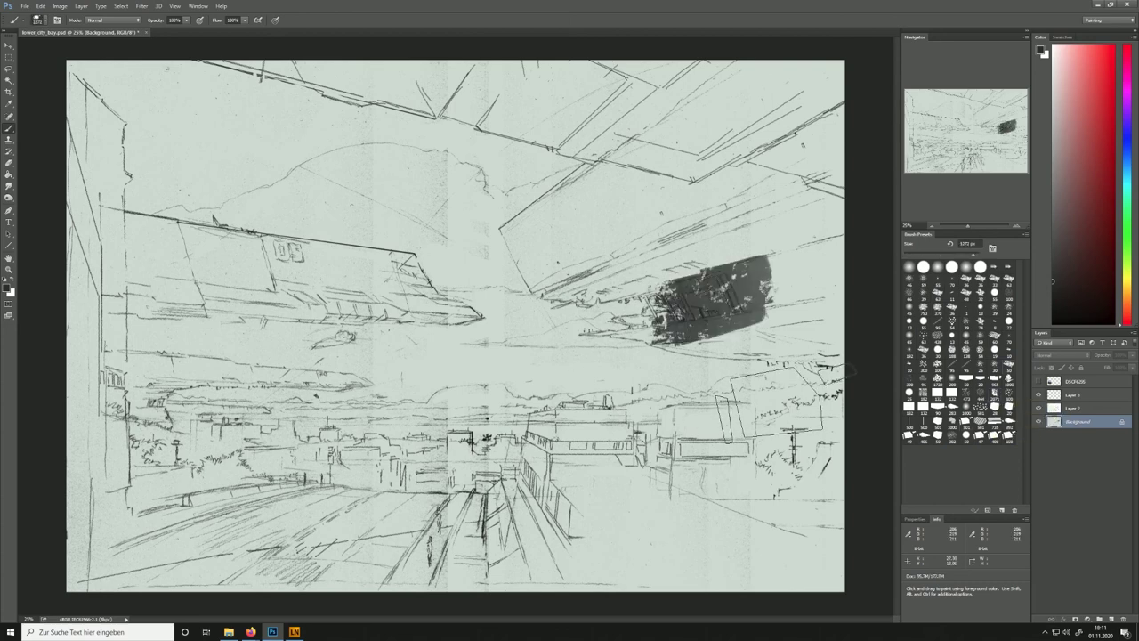
key(ctrl+z)
Sample the sky blue from the reference photo for the textured brush and hide the photo again
click(1037, 381)
click(9, 104)
click(212, 318)
click(9, 174)
click(1037, 381)
click(9, 129)
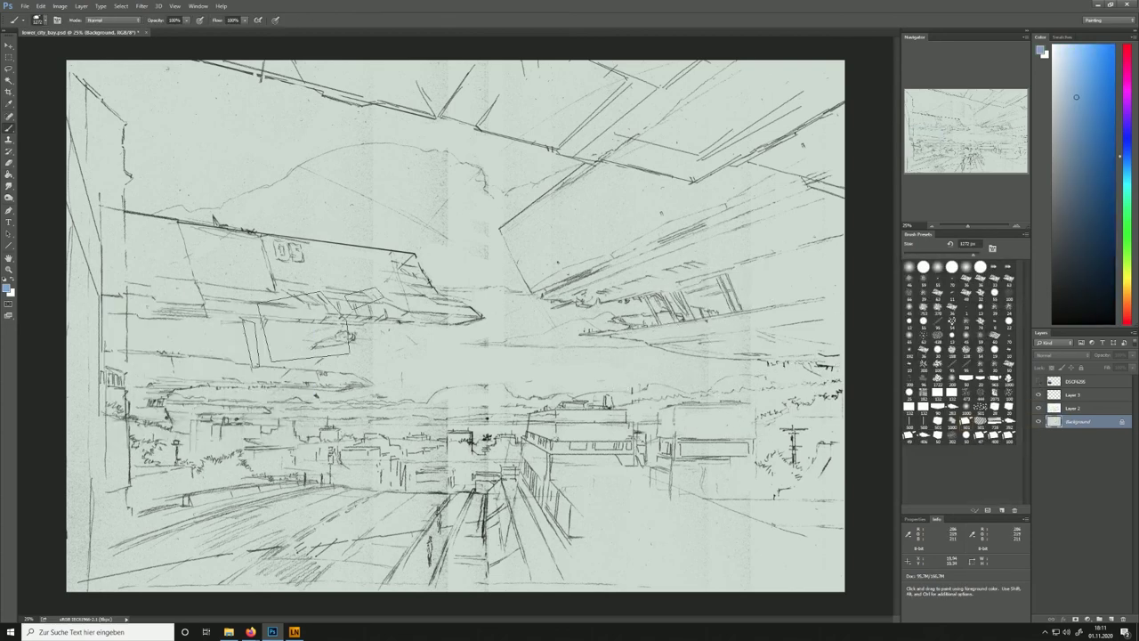
Enlarge the brush and block in the sky with broad blue strokes across the upper artwork down to the horizon
click(976, 255)
drag(169, 160, 347, 143)
drag(481, 120, 552, 133)
drag(152, 125, 445, 107)
drag(570, 133, 712, 231)
drag(712, 231, 570, 311)
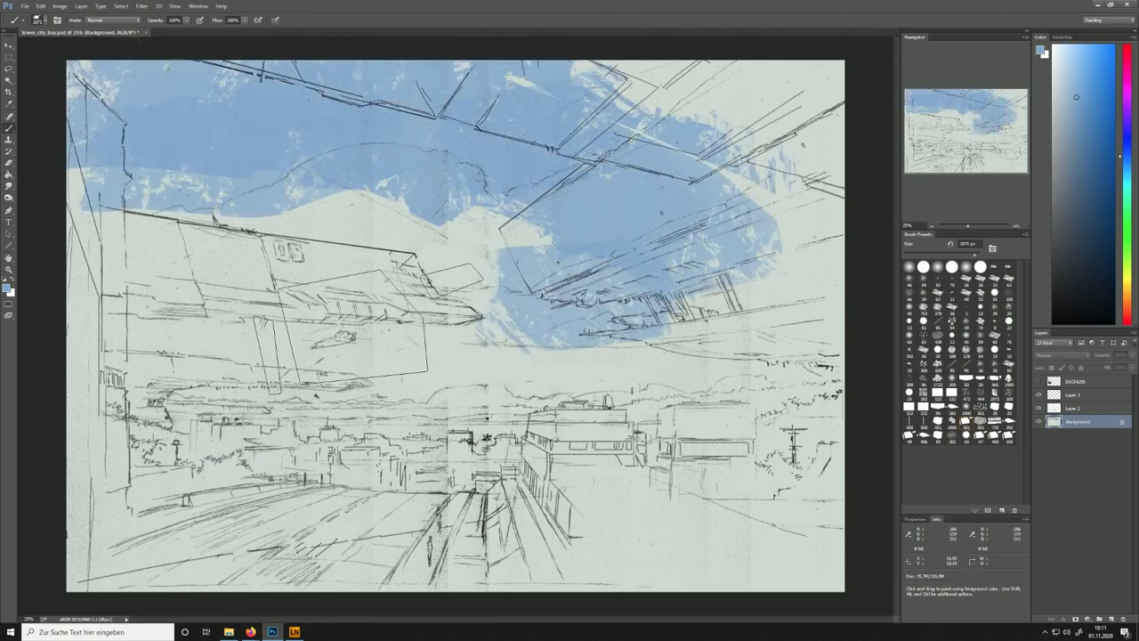
drag(356, 329, 702, 373)
mouse_move(142, 116)
mouse_down()
mouse_move(107, 164)
mouse_move(298, 236)
mouse_up()
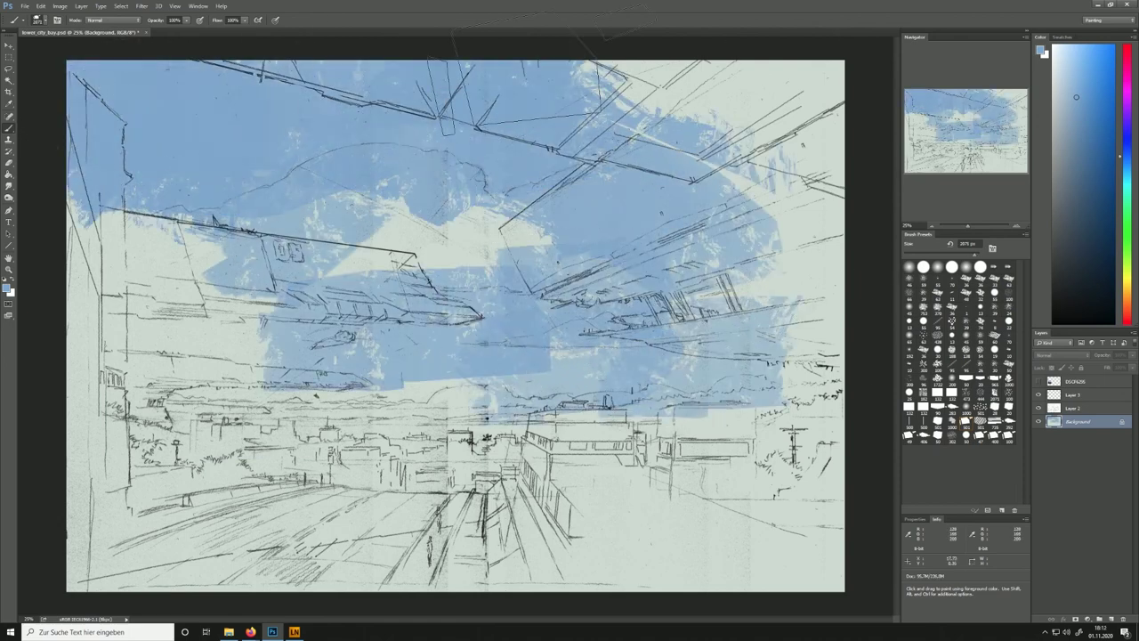
drag(478, 101, 562, 99)
drag(418, 253, 498, 266)
mouse_move(236, 275)
mouse_down()
mouse_move(200, 258)
mouse_move(121, 253)
mouse_up()
drag(823, 361, 738, 363)
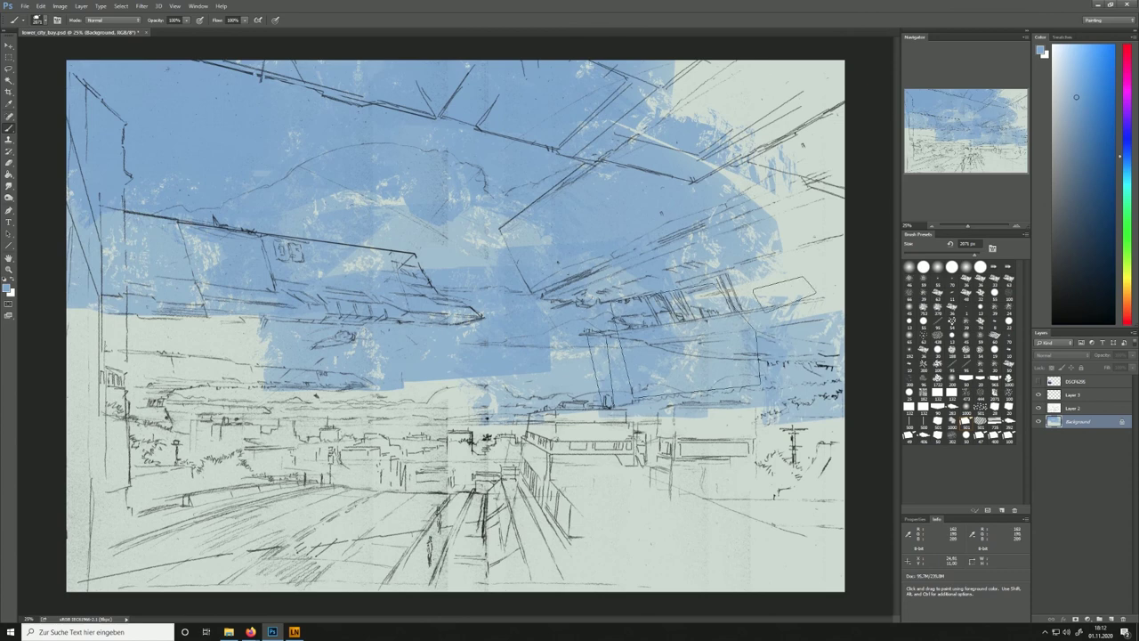
Brush pale tones picked from the canvas and from the photo's bright horizon along the lower edge of the sky
alt+click(383, 422)
drag(325, 401, 569, 401)
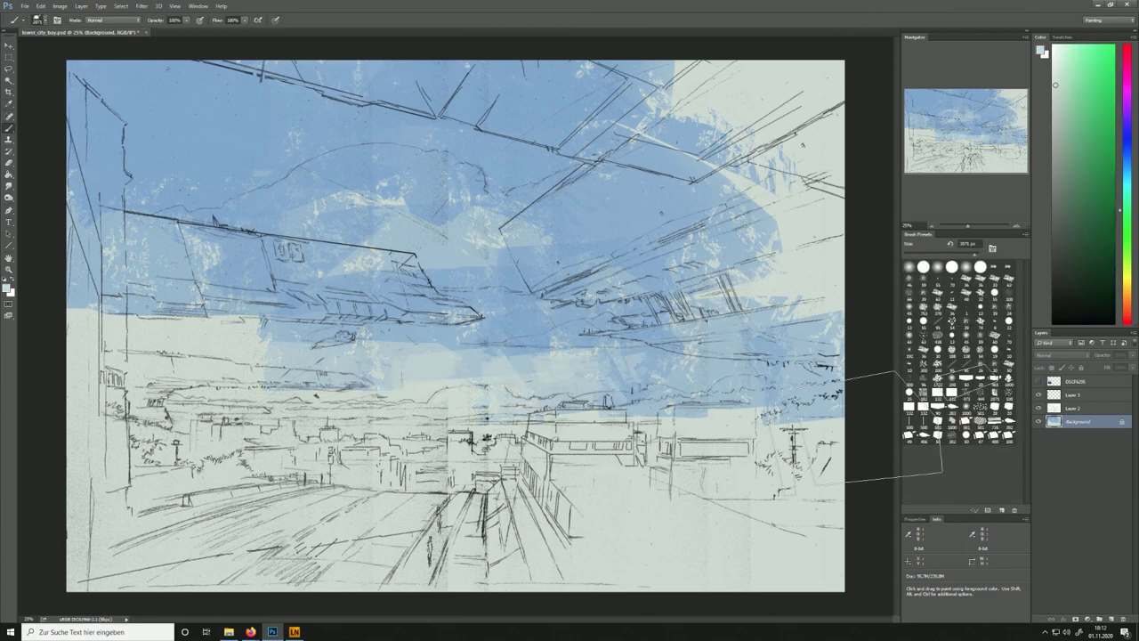
click(1038, 382)
alt+click(122, 341)
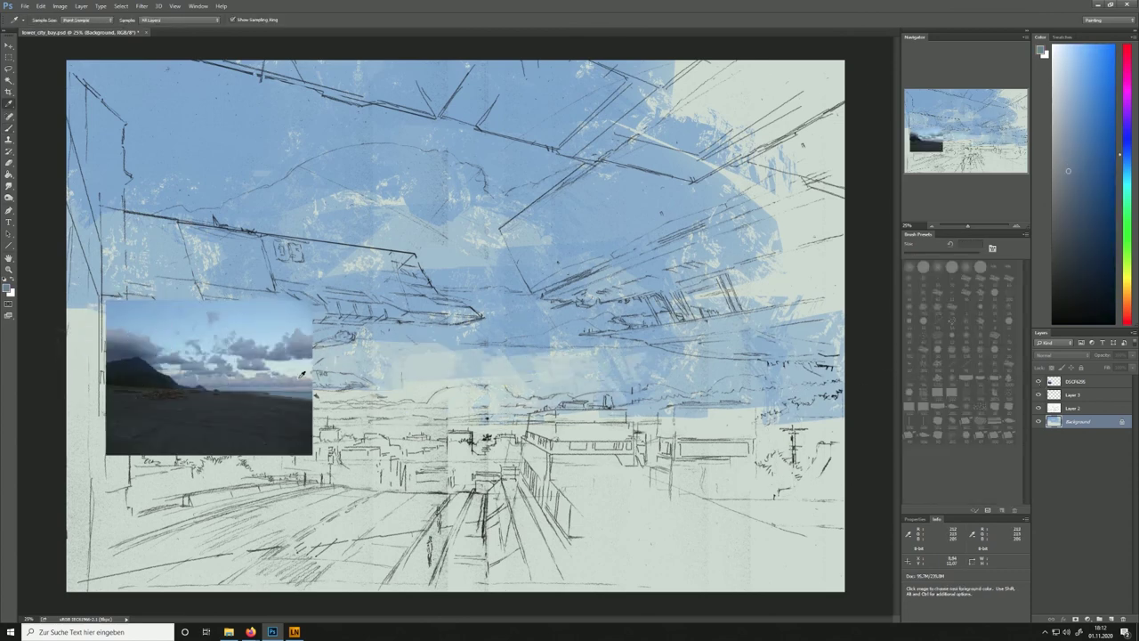
alt+click(308, 366)
click(1038, 382)
drag(152, 400, 378, 415)
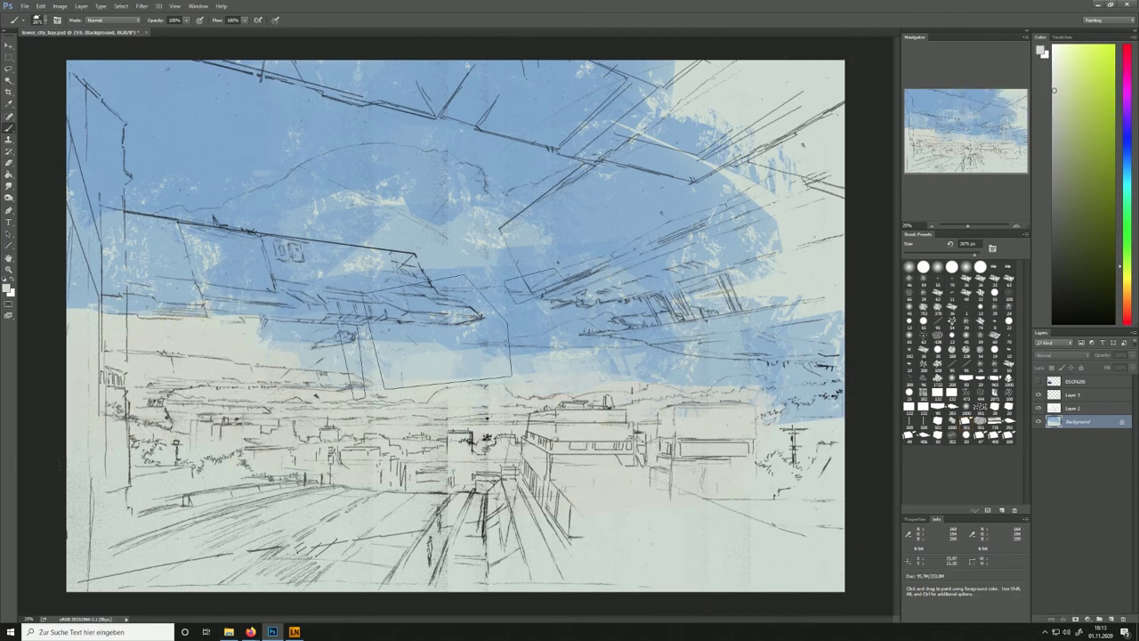
Sample the photo's grey-violet cloud colour, add a layer above the Background, and lasso the large cloud and the smaller one beneath it
alt+click(133, 346)
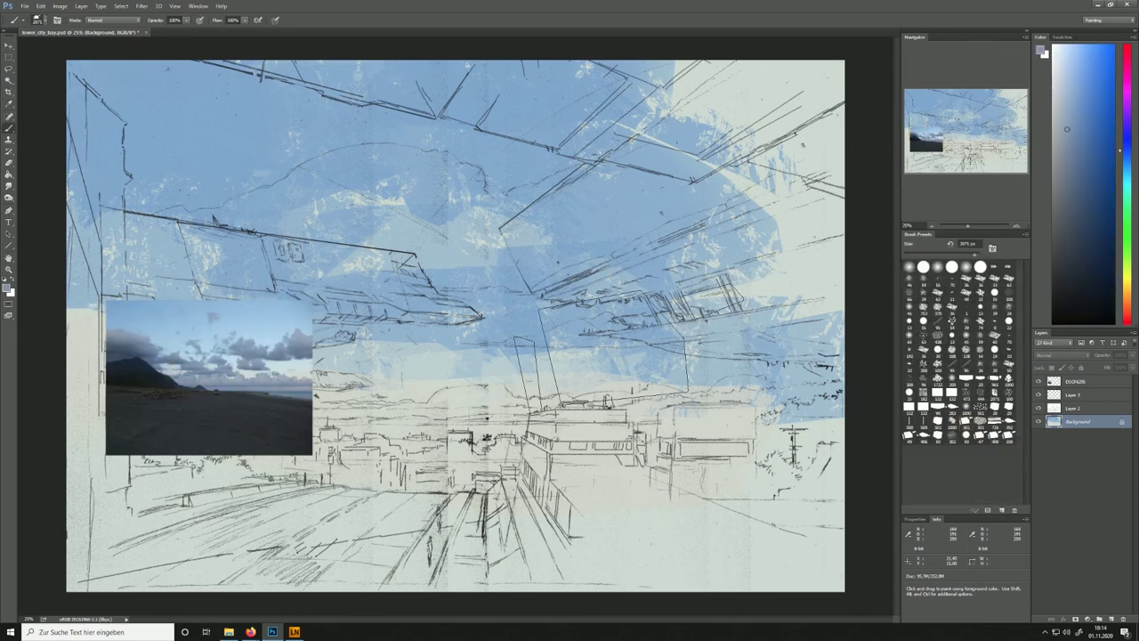
click(1110, 619)
key(l)
drag(254, 194, 430, 155)
mouse_move(677, 187)
mouse_down()
mouse_move(790, 217)
mouse_move(805, 264)
mouse_move(556, 297)
mouse_up()
drag(484, 294, 105, 253)
mouse_move(696, 334)
mouse_down()
mouse_move(635, 353)
mouse_move(461, 343)
mouse_up()
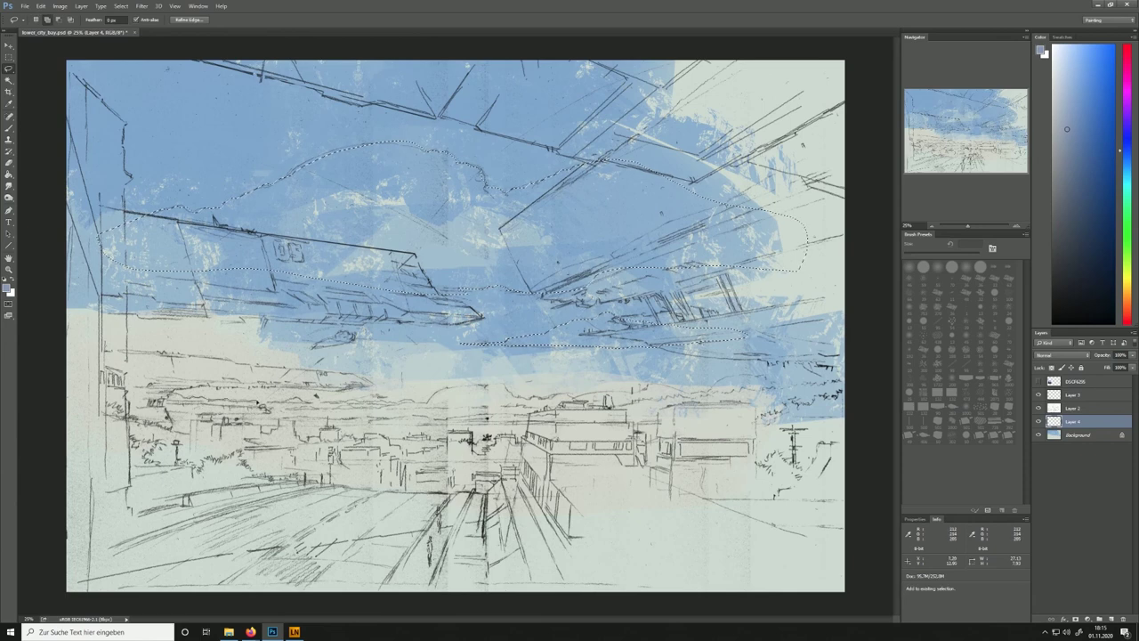
Add the low cloud shapes along the horizon to the selection and paint all selected shapes grey-violet
mouse_move(168, 403)
mouse_down()
mouse_move(415, 405)
mouse_move(287, 408)
mouse_up()
drag(356, 413, 428, 400)
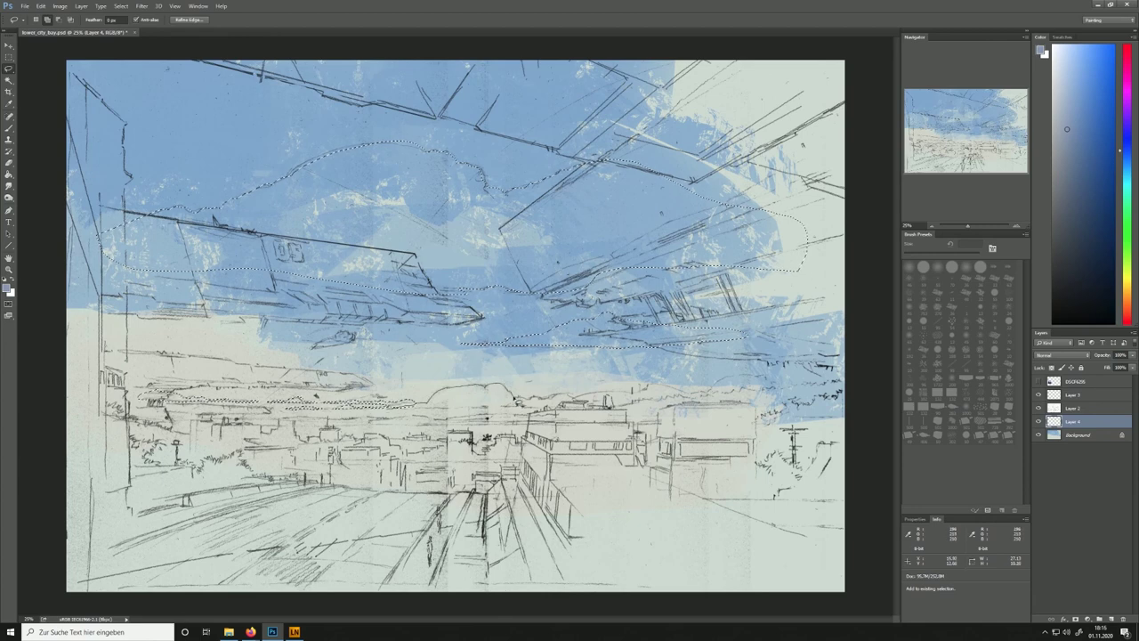
drag(416, 406, 585, 395)
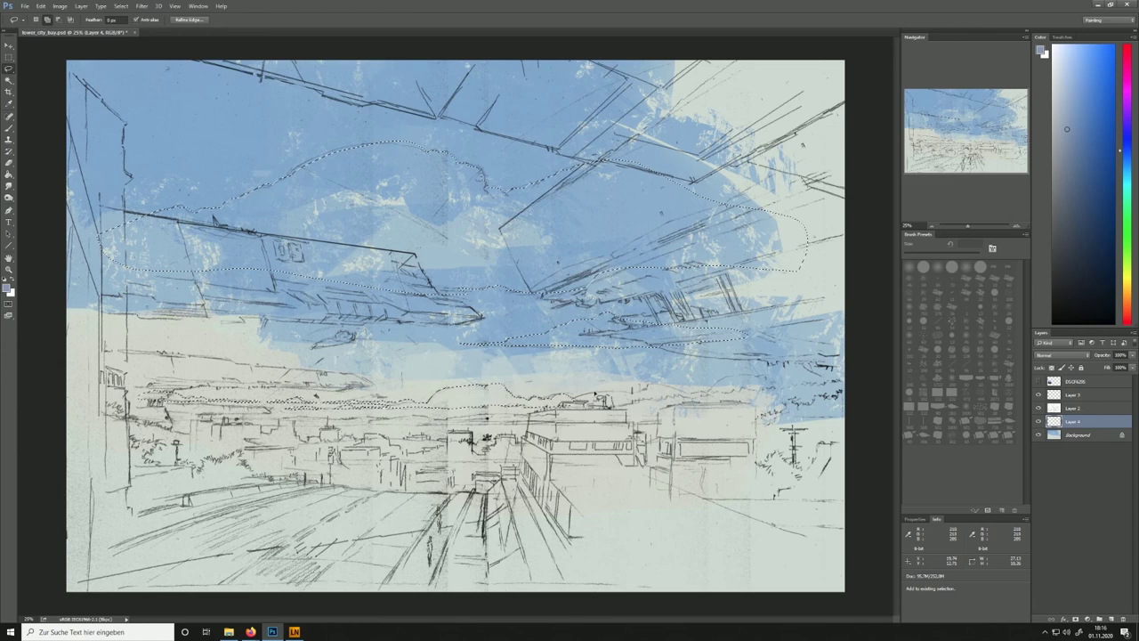
drag(758, 381, 633, 416)
key(b)
mouse_move(380, 178)
mouse_down()
mouse_move(438, 434)
mouse_move(907, 381)
mouse_move(805, 231)
mouse_move(290, 279)
mouse_move(772, 233)
mouse_up()
Sample a dark blue-grey from the photo's clouds and paint textured shading over the lower parts of the selected clouds
click(1037, 381)
alt+click(120, 346)
click(1037, 381)
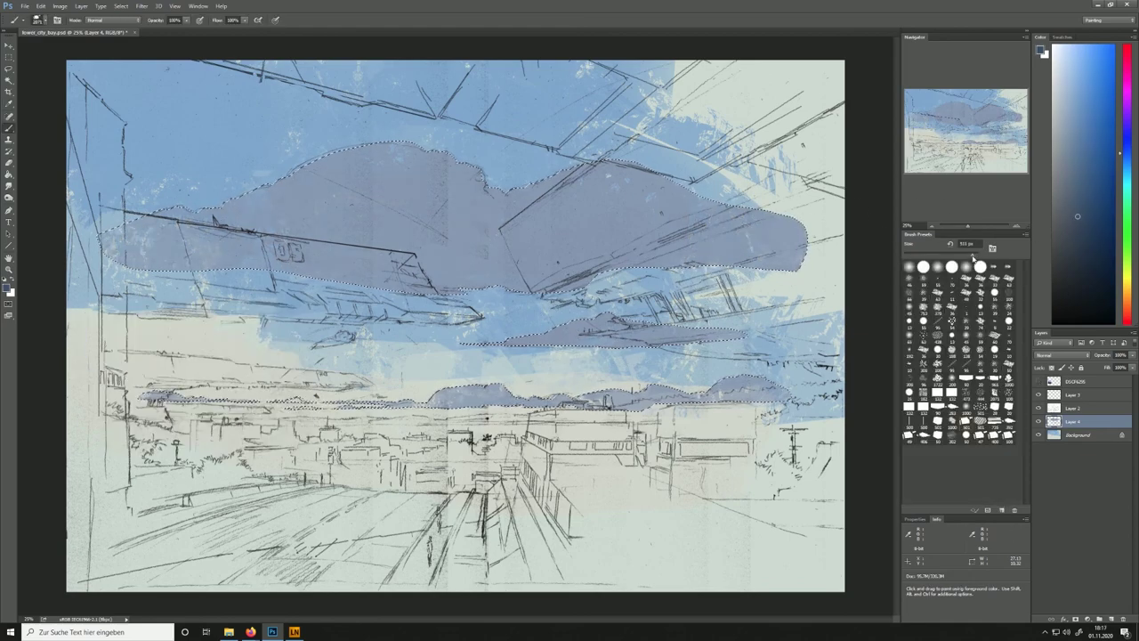
drag(974, 257, 976, 257)
mouse_move(357, 266)
mouse_down()
mouse_move(500, 239)
mouse_move(785, 304)
mouse_up()
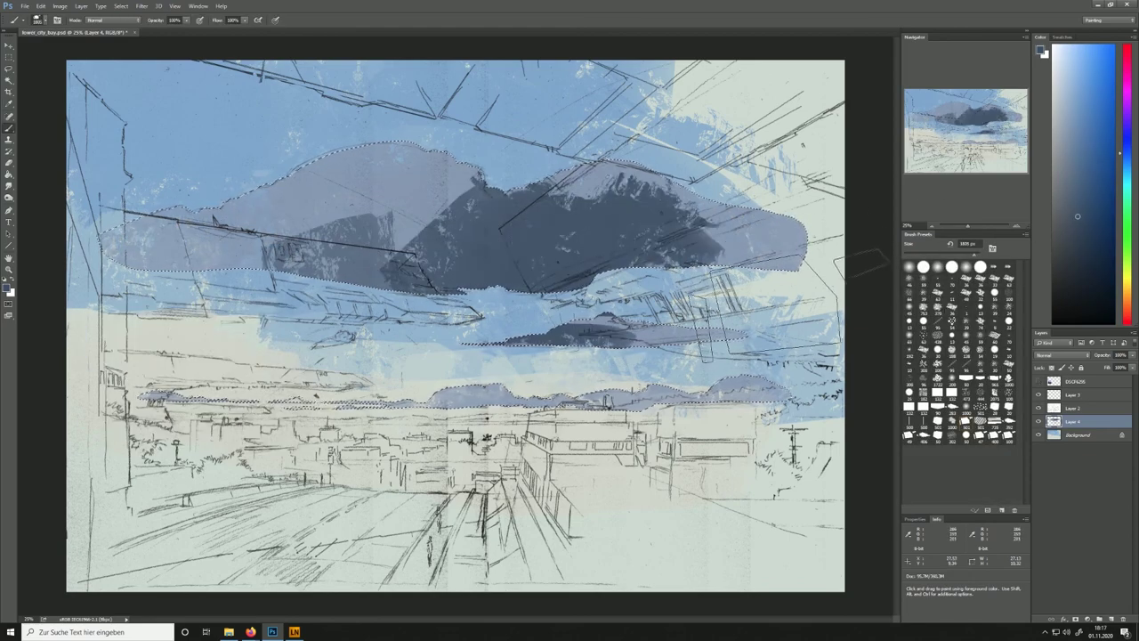
drag(427, 223, 116, 244)
drag(298, 432, 871, 402)
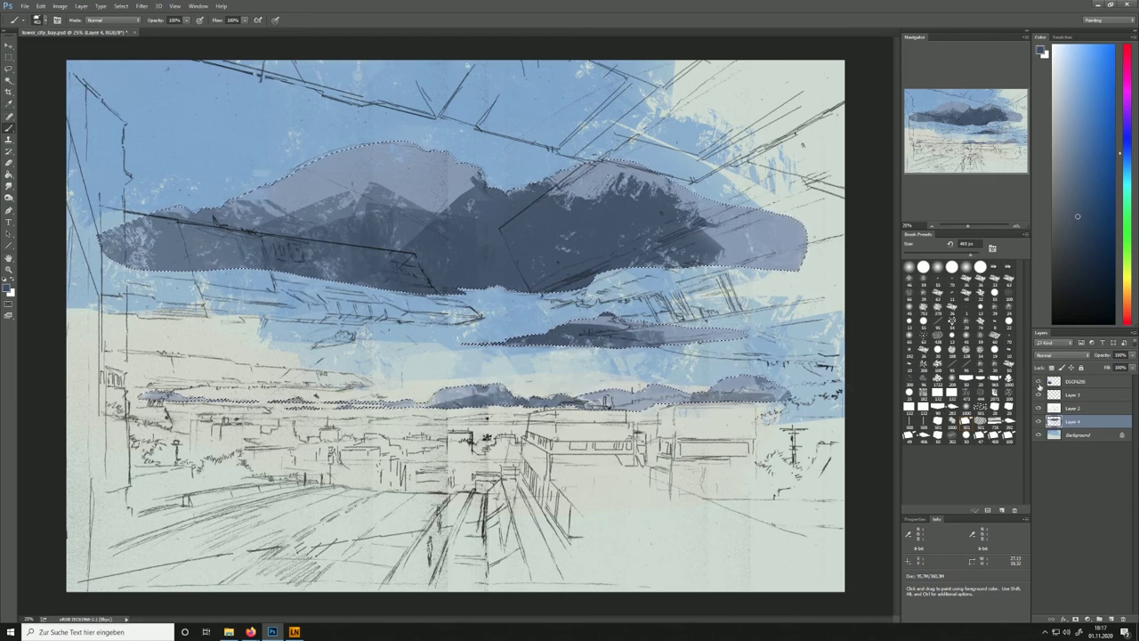
Sample a mid blue-grey from the photo's clouds, brush it across the middle of the large cloud, and deselect
click(1038, 381)
click(1038, 383)
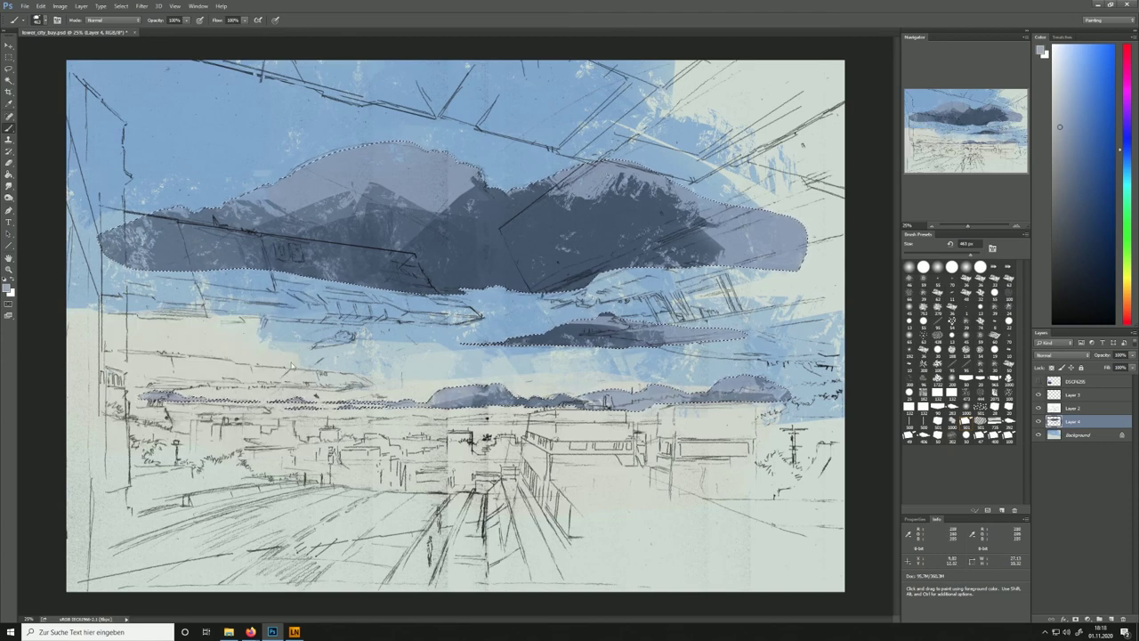
click(1038, 382)
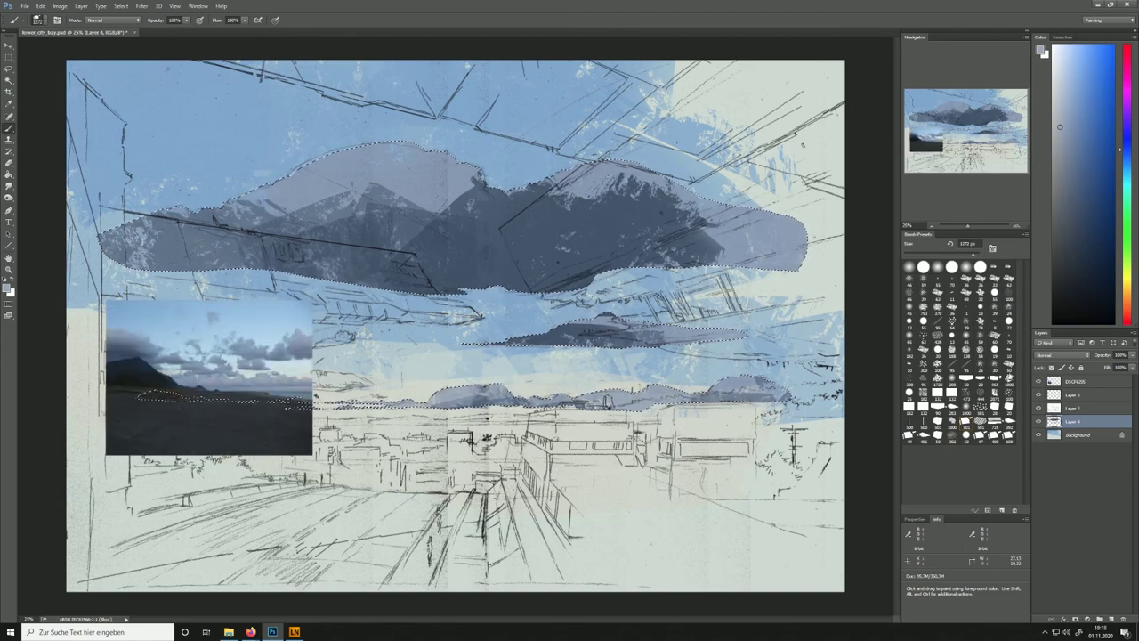
alt+click(124, 356)
click(1039, 382)
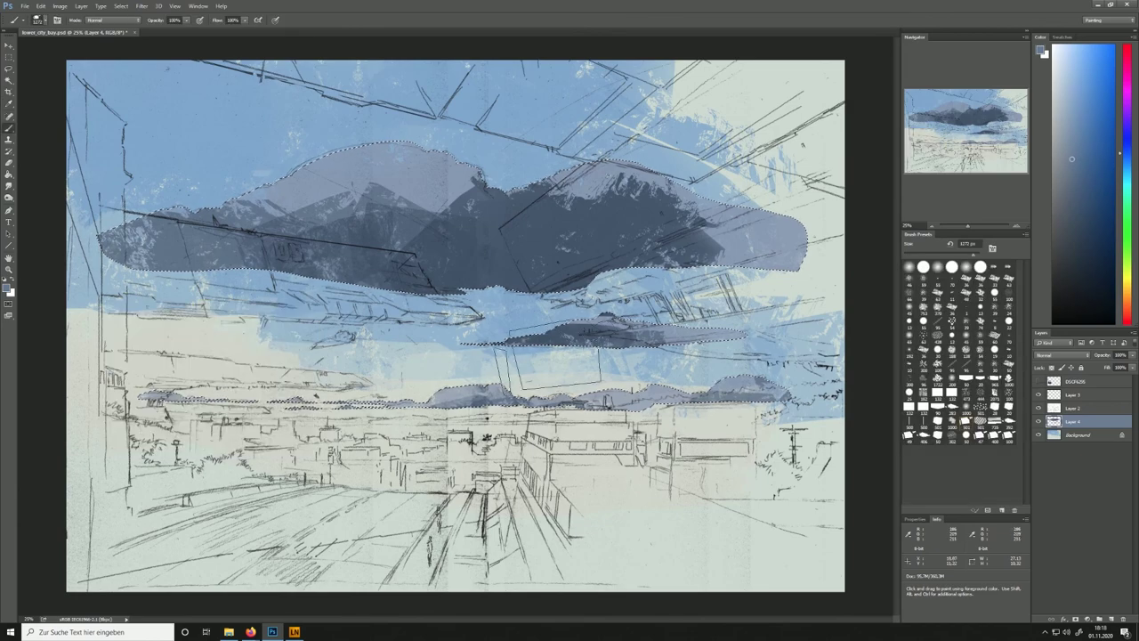
drag(420, 219, 543, 203)
click(1039, 382)
click(1038, 381)
click(1038, 382)
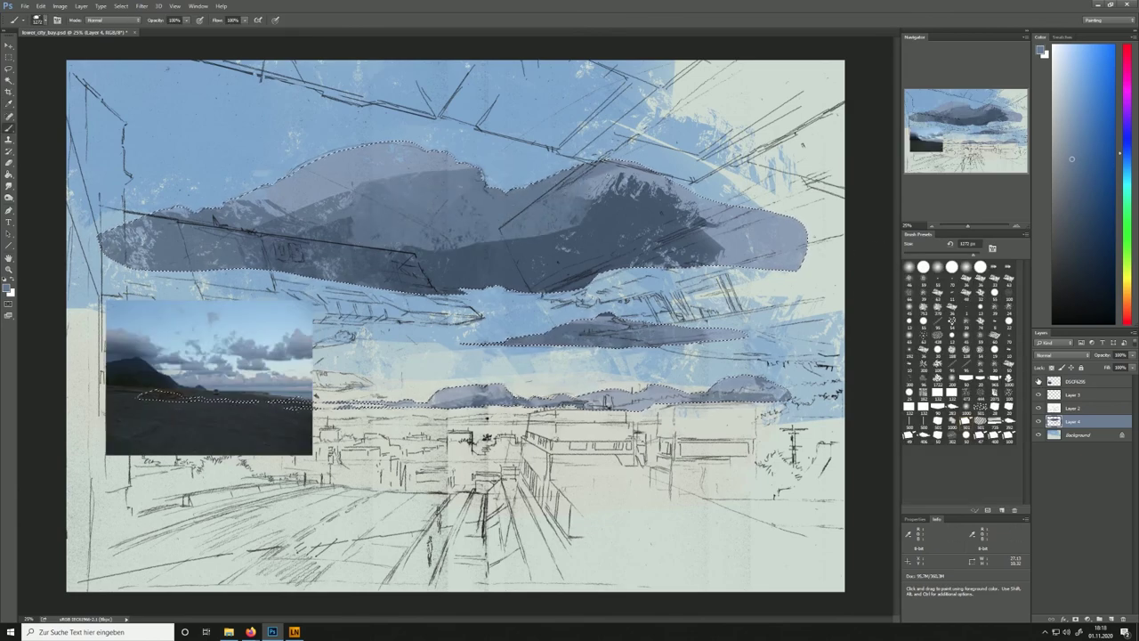
click(1039, 382)
key(ctrl+d)
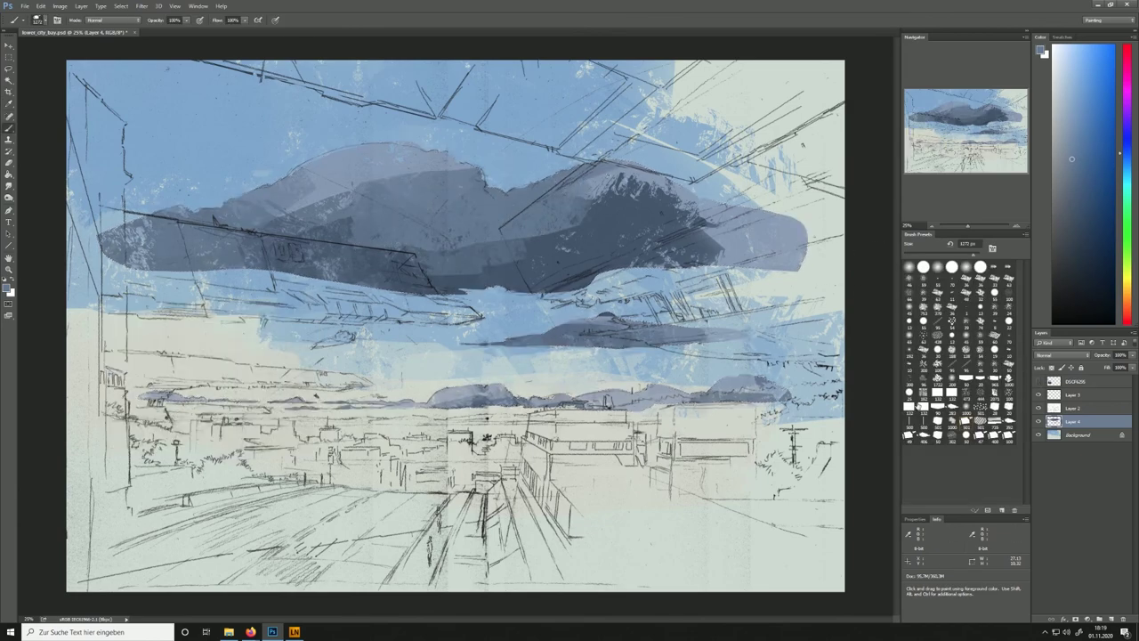
Set up the Smudge tool without sampling all layers, try it on the large cloud's left side, and undo the stroke
click(8, 186)
mouse_move(291, 154)
mouse_down()
mouse_move(280, 152)
mouse_move(270, 185)
mouse_move(327, 156)
mouse_move(314, 280)
mouse_up()
click(1038, 407)
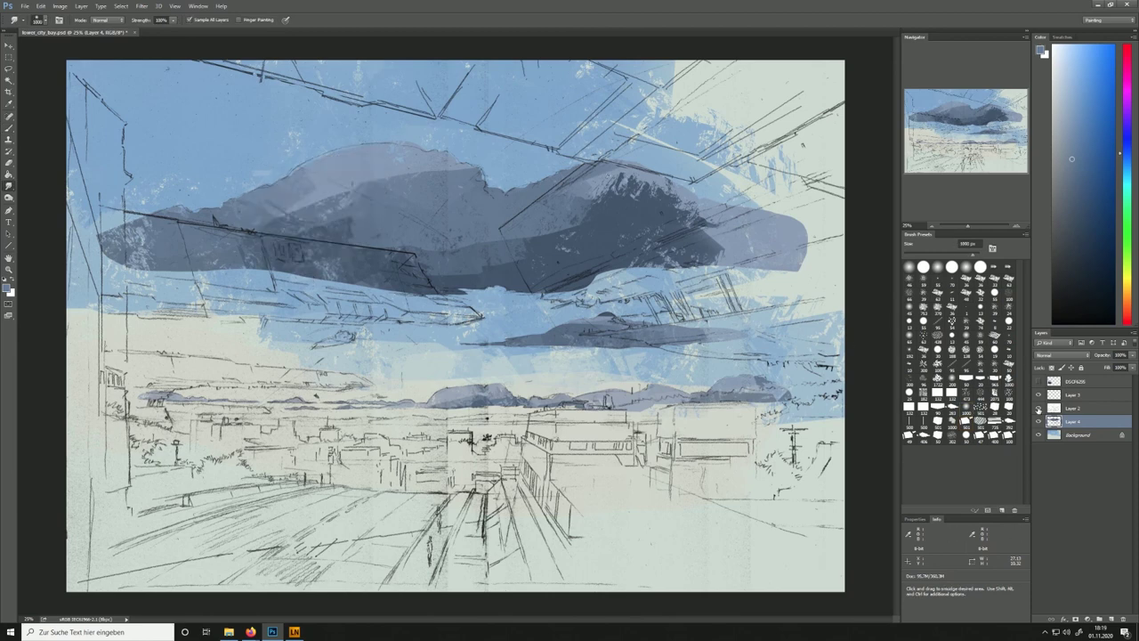
mouse_move(283, 167)
mouse_down()
mouse_move(267, 226)
mouse_move(301, 209)
mouse_up()
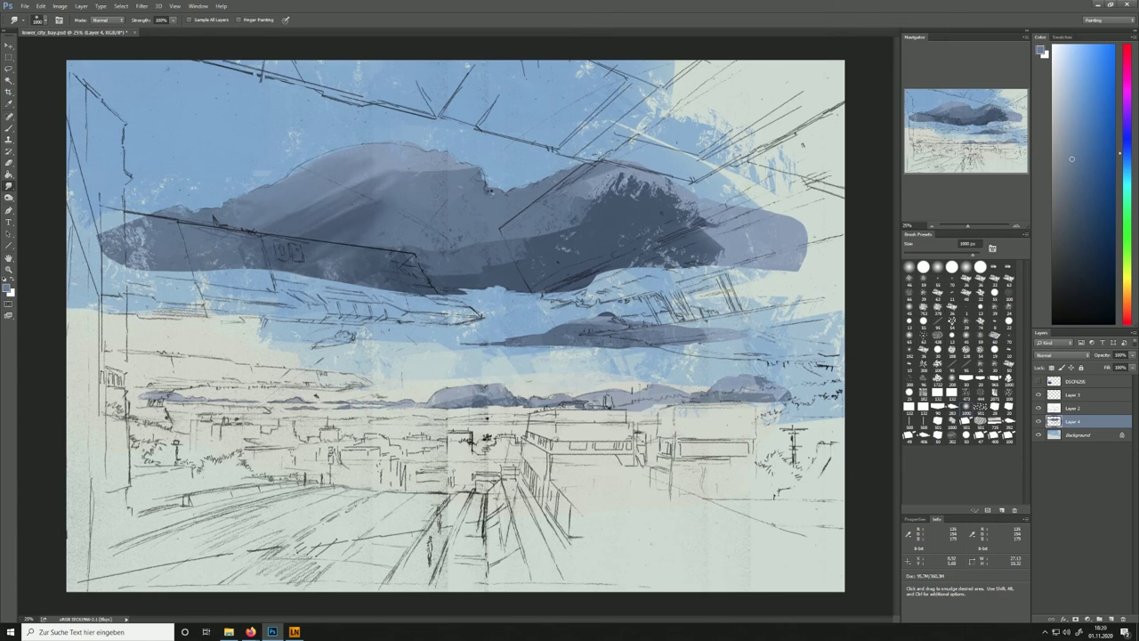
key(ctrl+z)
Blend the tones of the large cloud's left half and the small cloud beneath it with a smaller Smudge brush
drag(973, 256, 971, 257)
mouse_move(283, 213)
mouse_down()
mouse_move(322, 198)
mouse_move(307, 213)
mouse_up()
mouse_move(433, 169)
mouse_down()
mouse_move(376, 176)
mouse_move(477, 182)
mouse_up()
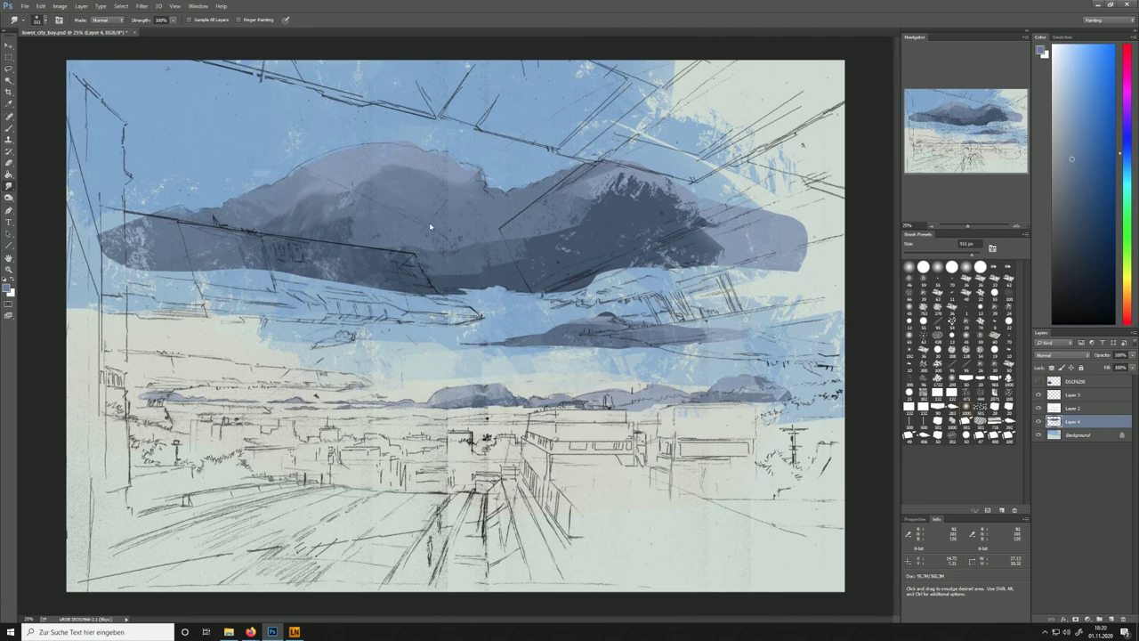
drag(445, 194, 467, 195)
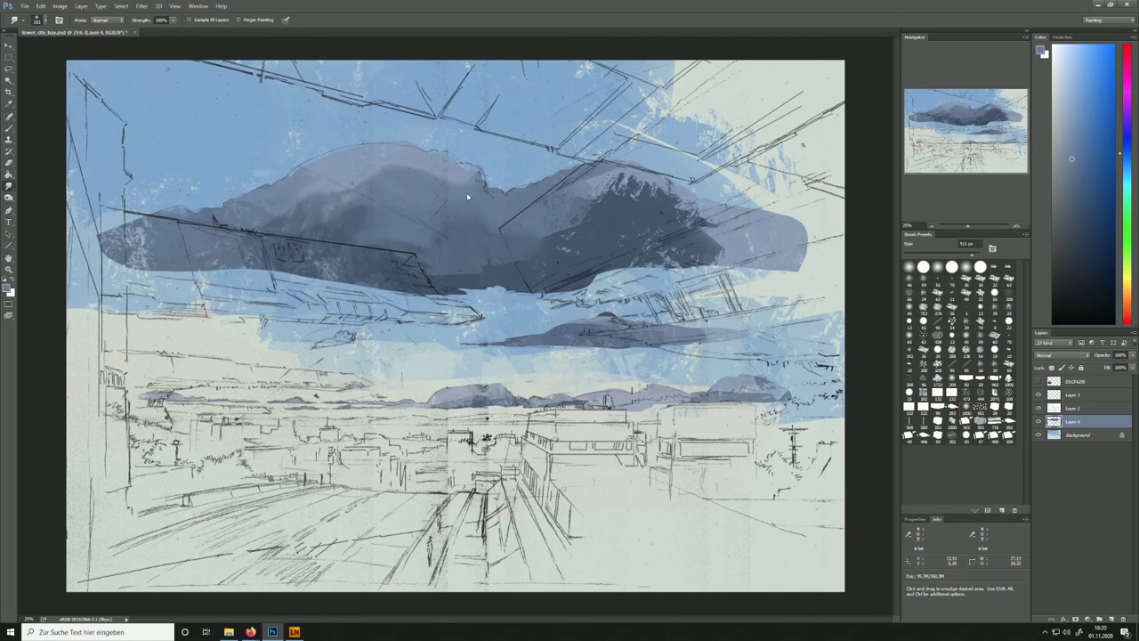
mouse_move(583, 326)
mouse_down()
mouse_move(556, 326)
mouse_move(570, 334)
mouse_up()
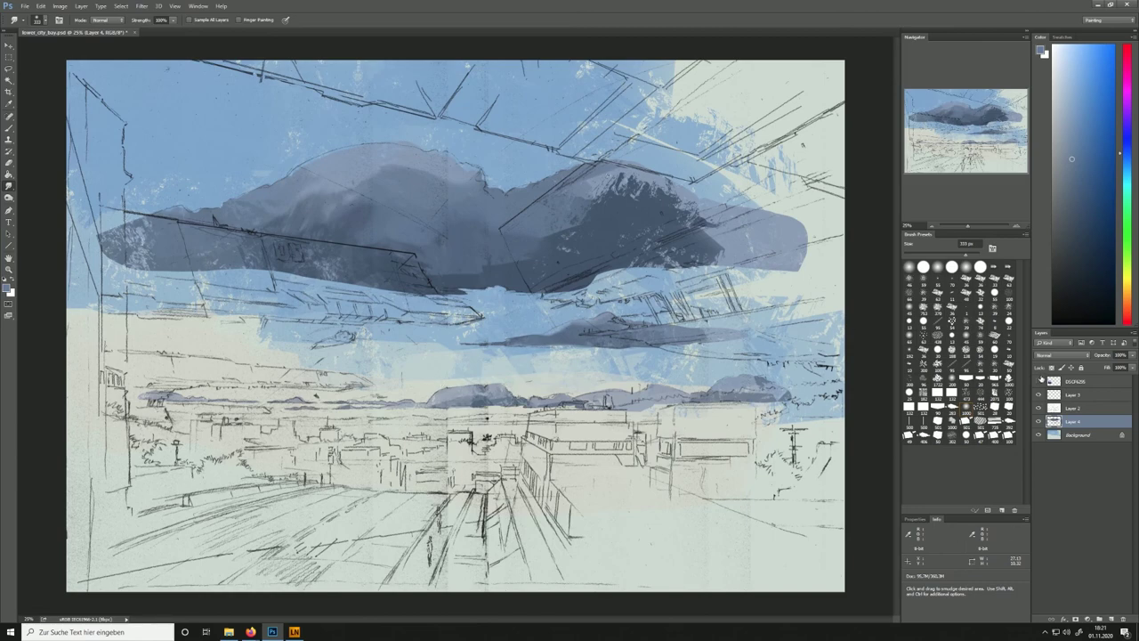
click(1038, 408)
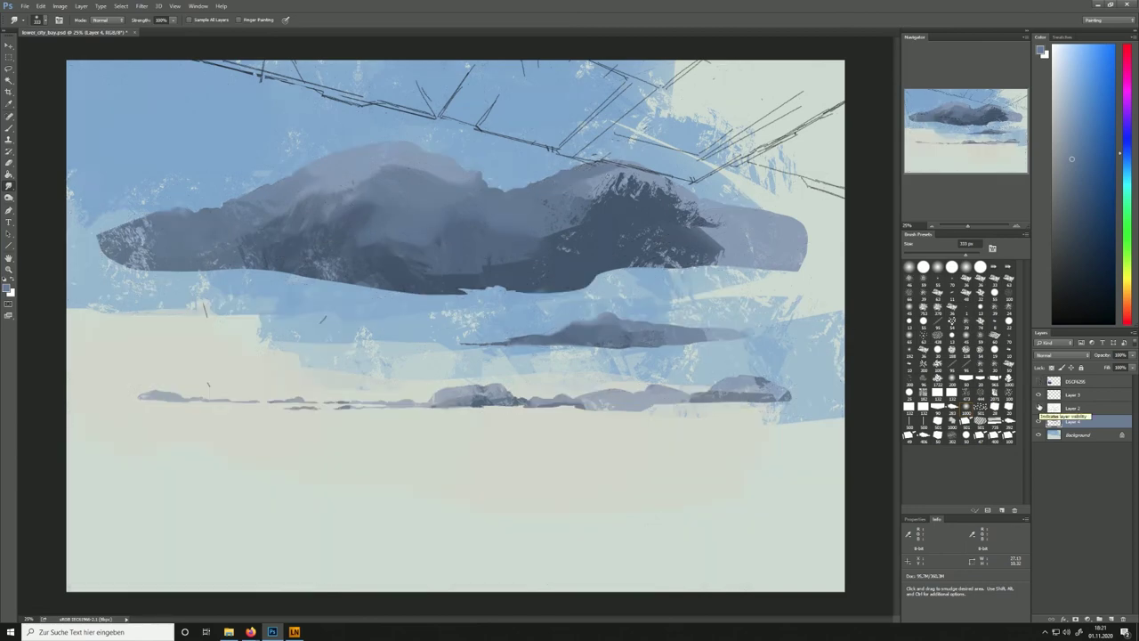
click(1039, 407)
Sample a dark blue from the mountain in the reference photo, hide the photo, and add a new layer above the cloud layer
click(1038, 381)
key(i)
click(300, 405)
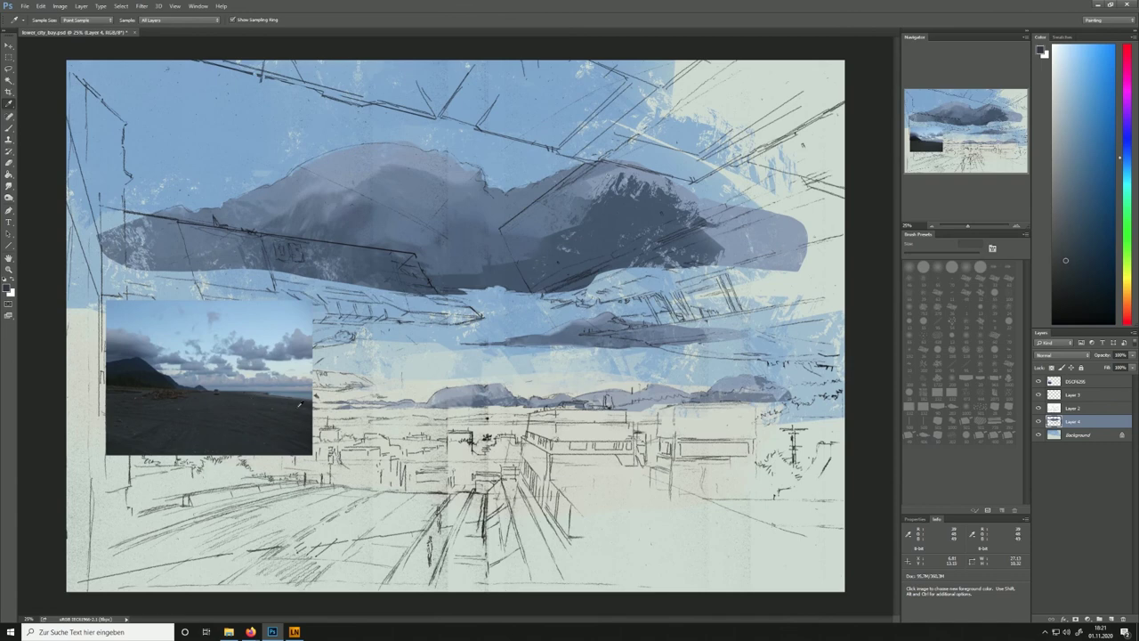
click(135, 369)
key(b)
click(1037, 381)
key(ctrl+shift+alt+n)
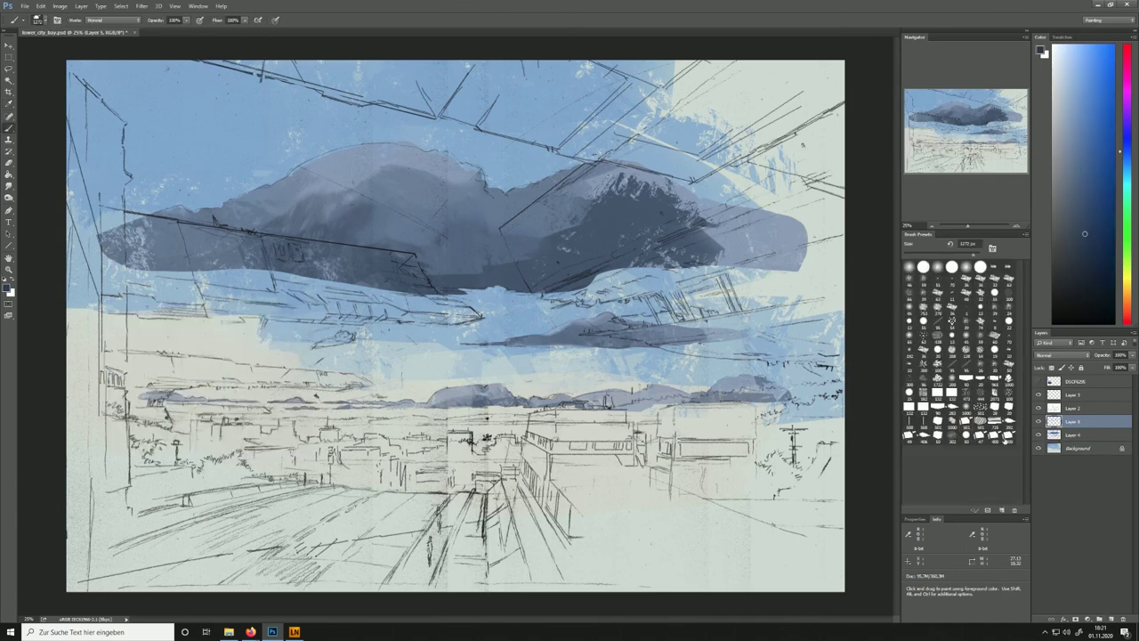
Brush a dark blue band of distant land along the horizon from the middle of the sketch to its right side
drag(636, 418, 369, 496)
key(ctrl+z)
mouse_move(351, 431)
mouse_down()
mouse_move(654, 418)
mouse_move(780, 388)
mouse_up()
mouse_move(672, 412)
mouse_down()
mouse_move(841, 386)
mouse_move(834, 429)
mouse_up()
mouse_move(443, 426)
mouse_down()
mouse_move(543, 429)
mouse_move(612, 414)
mouse_up()
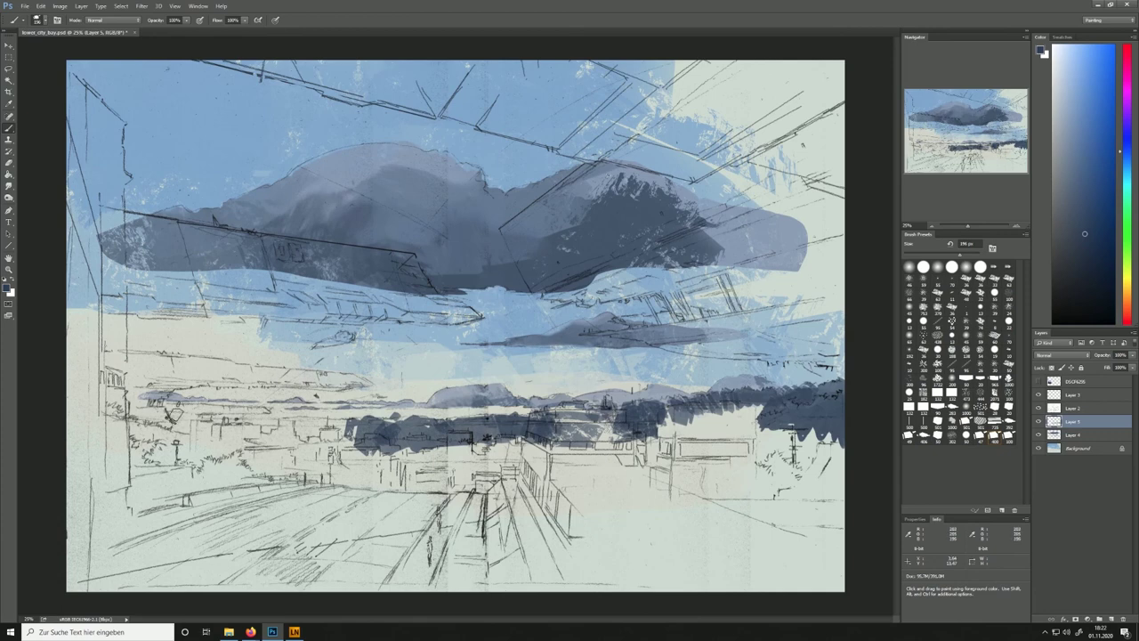
Extend the dark blue land mass across the left side, down the middle and along the right with a larger brush
mouse_move(166, 418)
mouse_down()
mouse_move(329, 422)
mouse_move(191, 430)
mouse_move(134, 423)
mouse_move(107, 417)
mouse_up()
drag(525, 433, 458, 536)
mouse_move(772, 429)
mouse_down()
mouse_move(824, 458)
mouse_move(761, 434)
mouse_up()
drag(969, 256, 974, 258)
mouse_move(149, 443)
mouse_down()
mouse_move(264, 437)
mouse_move(311, 425)
mouse_move(96, 445)
mouse_up()
mouse_move(669, 432)
mouse_down()
mouse_move(725, 435)
mouse_move(648, 455)
mouse_up()
Check the dark land layer by toggling it, then sample a lighter grey-blue from the reference photo and hide the photo again
click(1038, 422)
click(1038, 421)
click(1038, 382)
alt+click(307, 395)
click(1039, 381)
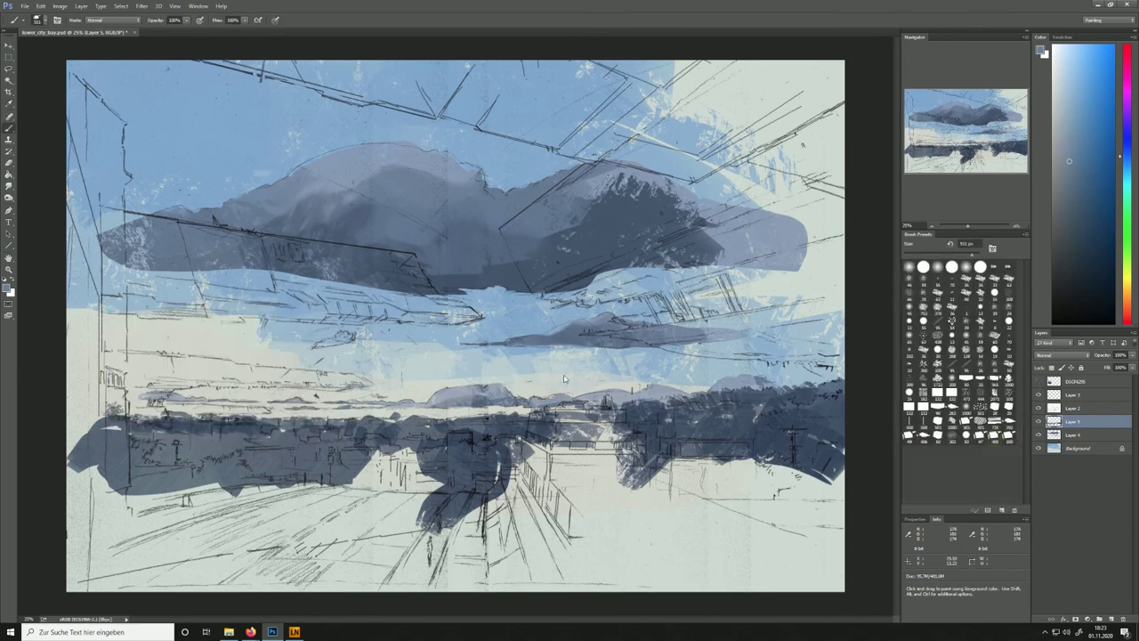
Add a new layer above the cloud layer and brush the lighter grey-blue behind the dark land across the horizon
click(1056, 435)
key(ctrl+shift+alt+n)
mouse_move(147, 429)
mouse_down()
mouse_move(111, 429)
mouse_move(329, 418)
mouse_move(376, 400)
mouse_up()
drag(487, 418, 757, 414)
drag(379, 450, 828, 444)
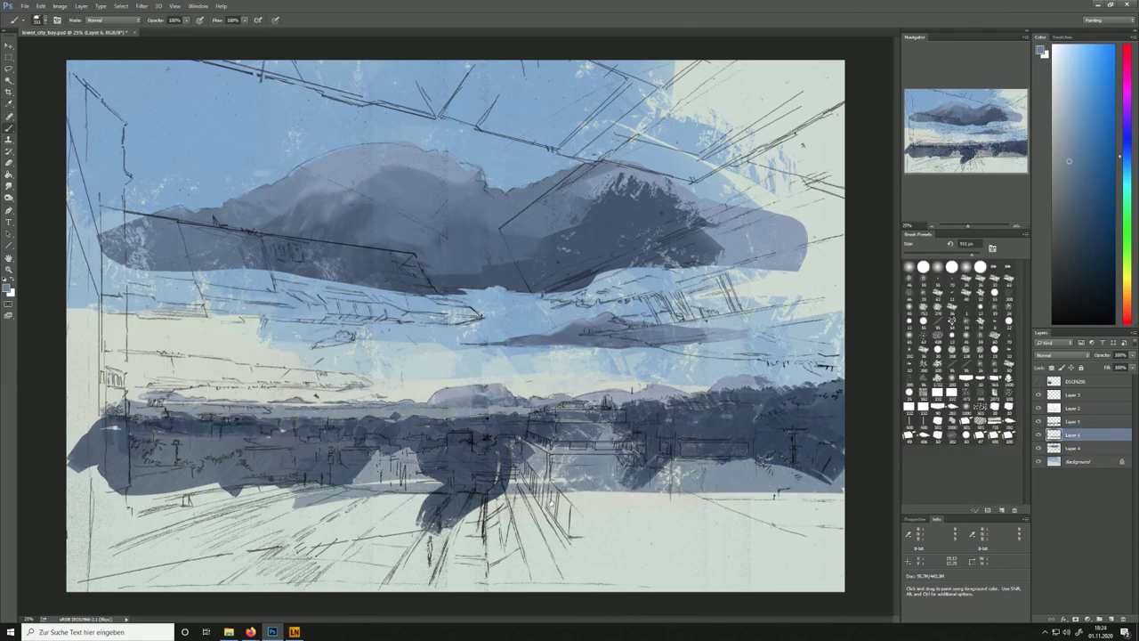
Add a new layer above the dark land layer and lasso the main body of the large right hovering ship
click(1068, 421)
key(ctrl+shift+alt+n)
key(l)
mouse_move(500, 230)
mouse_down()
mouse_move(683, 139)
mouse_move(614, 147)
mouse_up()
mouse_move(535, 294)
mouse_down()
mouse_move(644, 273)
mouse_move(712, 106)
mouse_up()
drag(641, 132, 801, 120)
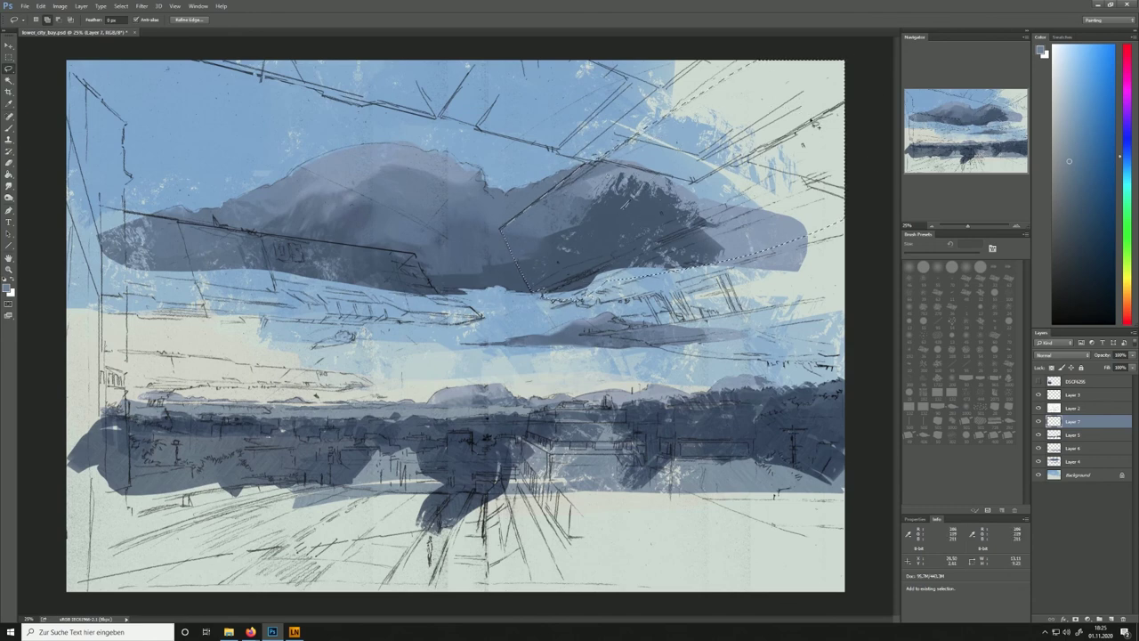
Add the right ship's jagged underside, struts and lower wing to the lasso selection along the sketch lines
drag(647, 126, 640, 132)
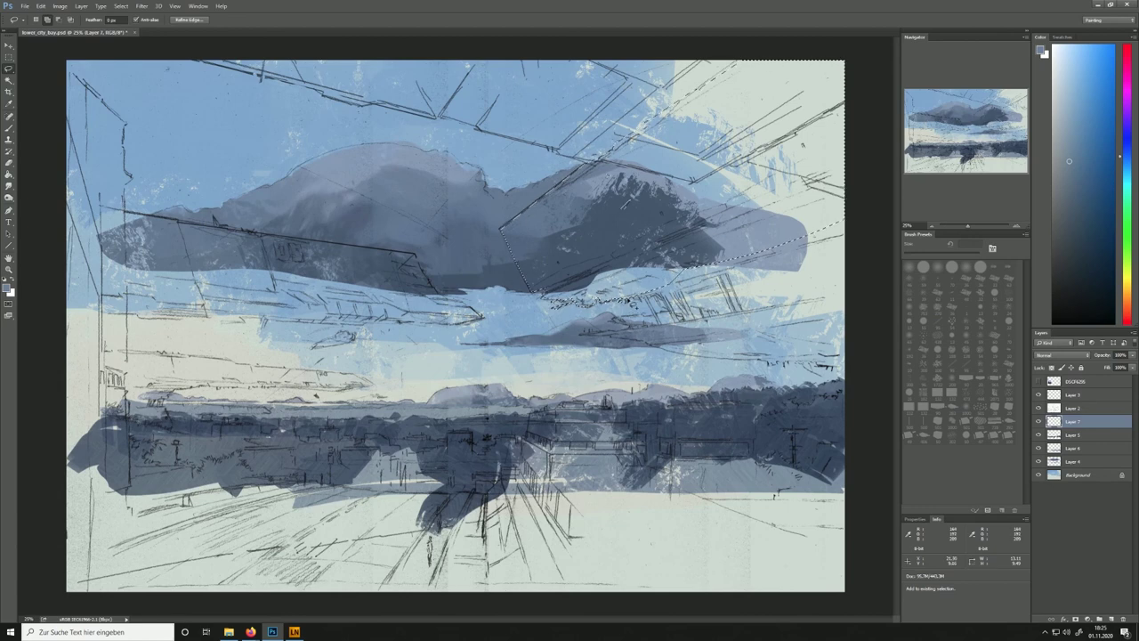
mouse_move(669, 290)
mouse_down()
mouse_move(693, 328)
mouse_move(717, 311)
mouse_up()
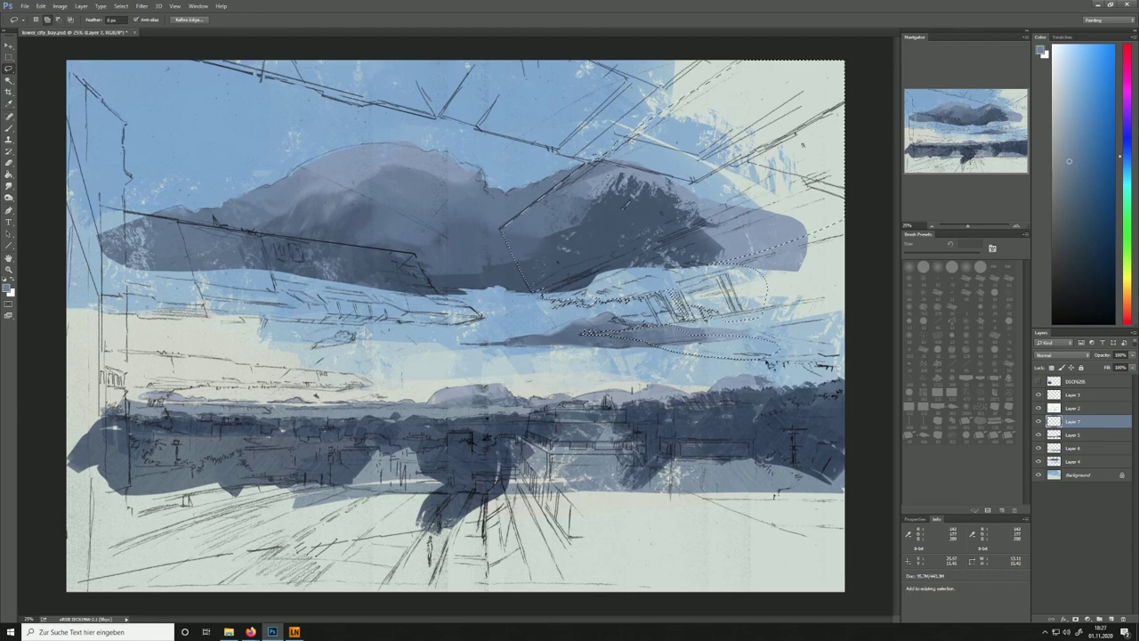
drag(817, 364, 752, 345)
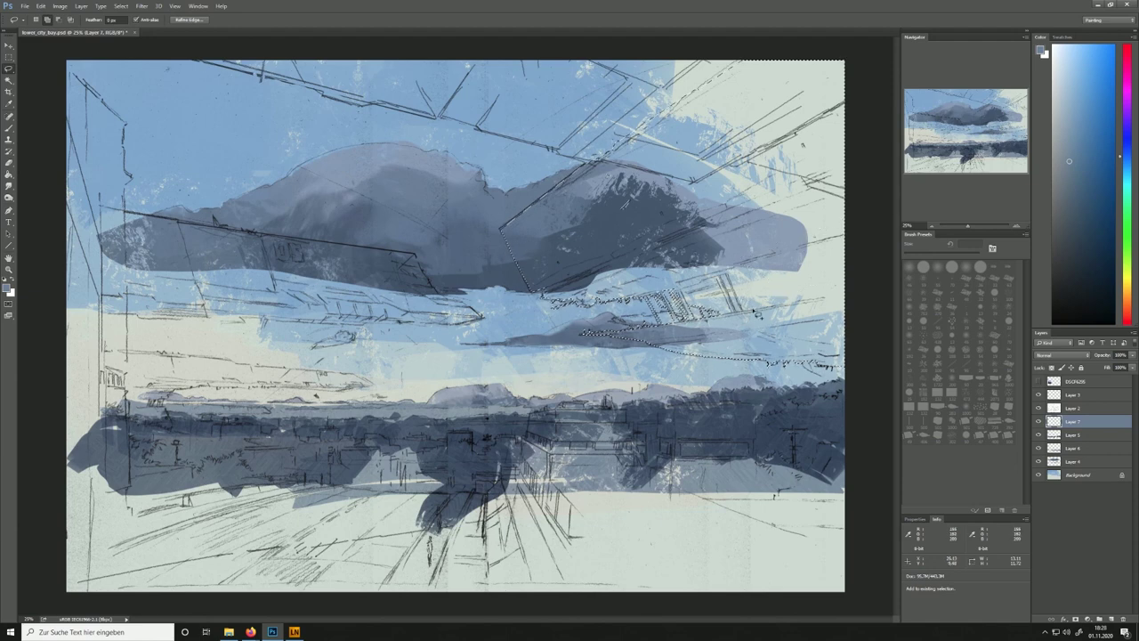
Add the outlines of the large left ship and the small ship beneath it to the lasso selection
drag(177, 221, 174, 236)
drag(246, 232, 216, 223)
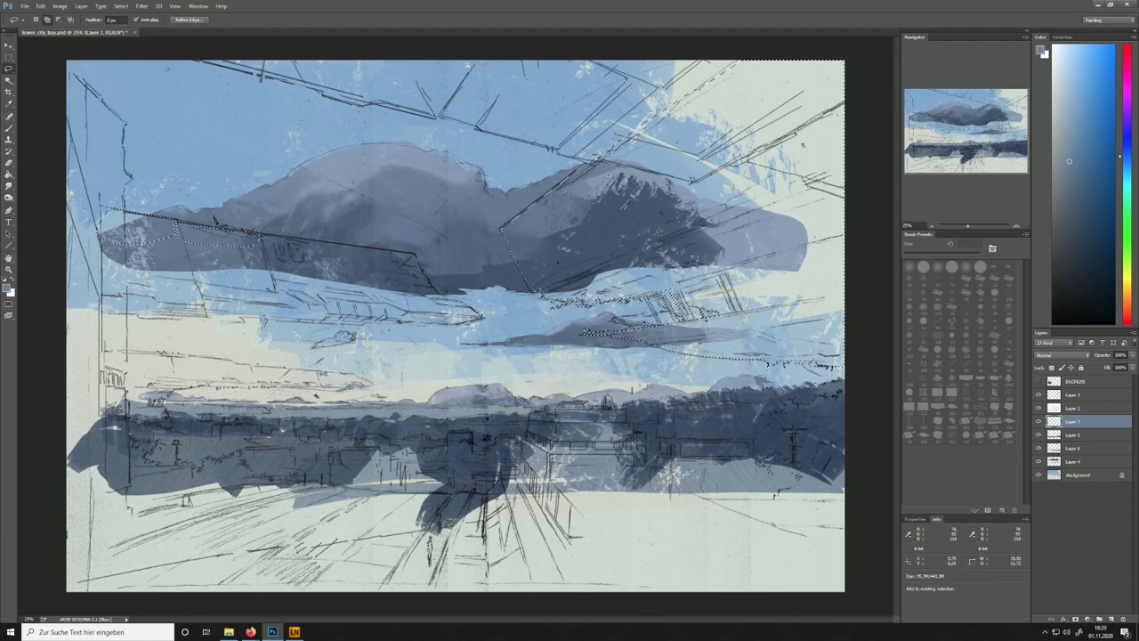
mouse_move(255, 234)
mouse_down()
mouse_move(411, 256)
mouse_move(356, 259)
mouse_up()
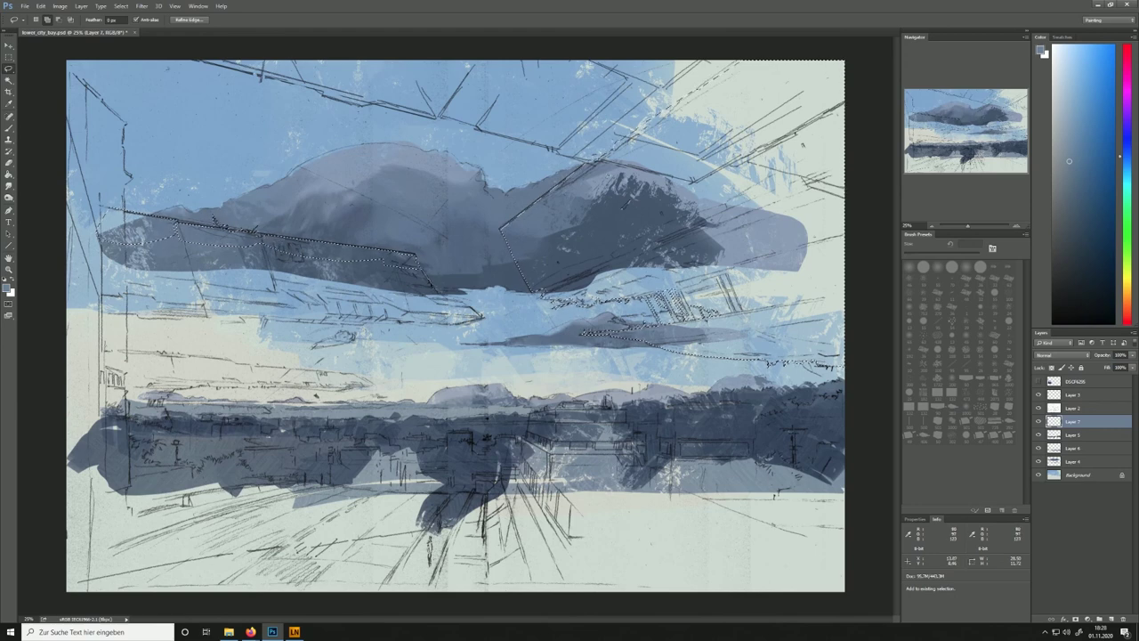
mouse_move(445, 299)
mouse_down()
mouse_move(432, 303)
mouse_move(473, 316)
mouse_move(443, 313)
mouse_move(456, 311)
mouse_up()
drag(267, 315, 207, 313)
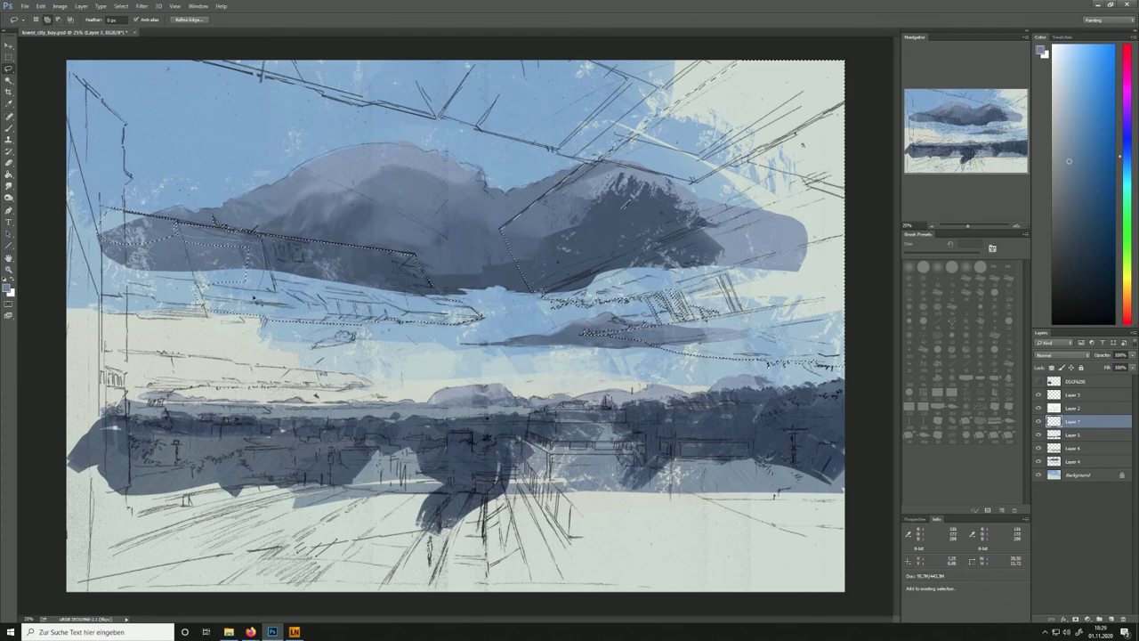
drag(124, 316, 386, 325)
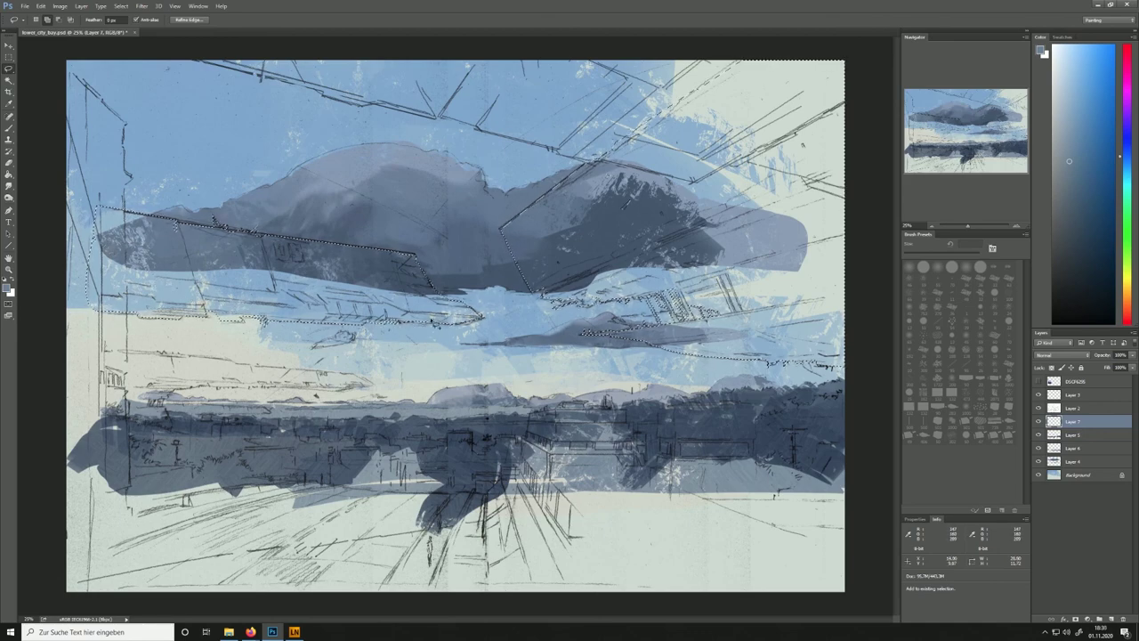
drag(194, 361, 239, 374)
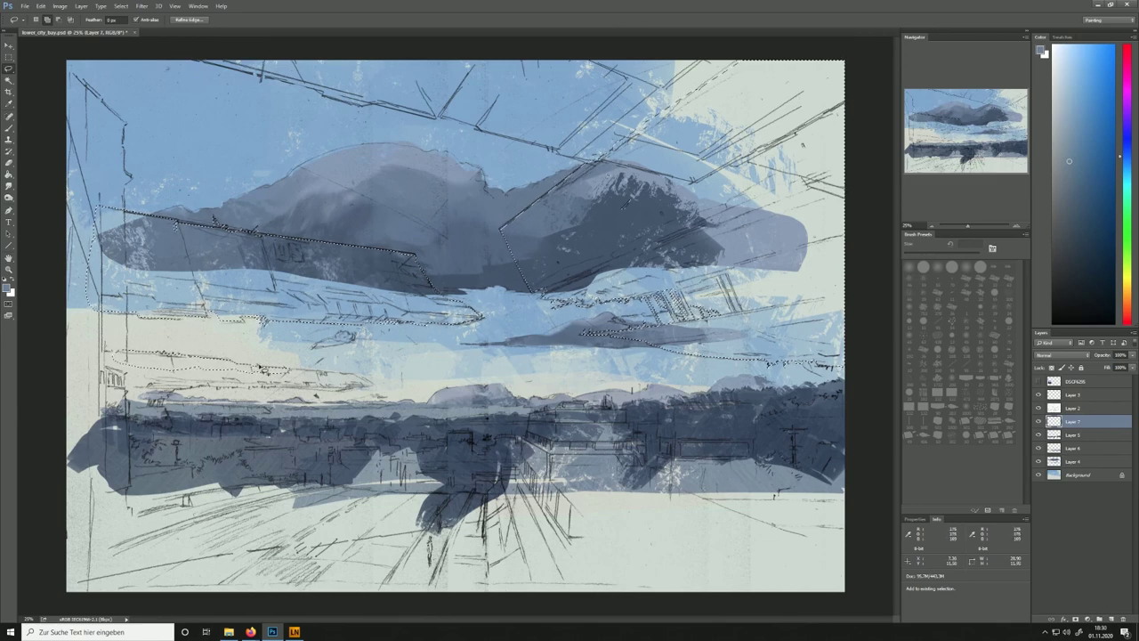
mouse_move(320, 378)
mouse_down()
mouse_move(379, 388)
mouse_move(238, 381)
mouse_up()
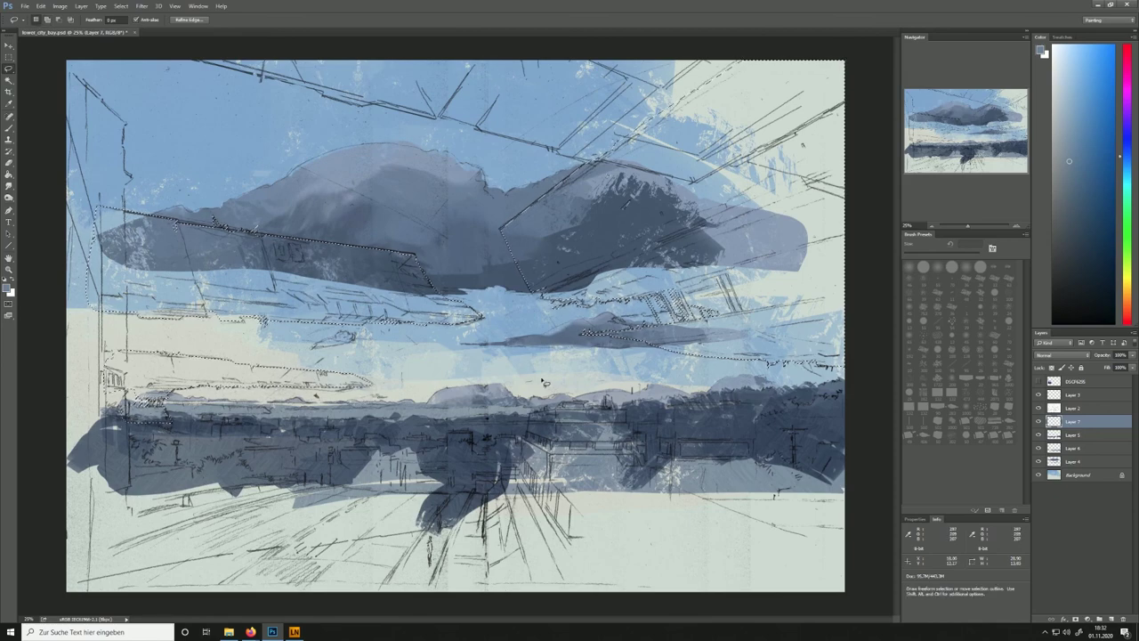
Sample a dark blue from the reference photo and fill the selected right ship with broad brush strokes
key(b)
alt+click(166, 377)
click(1038, 380)
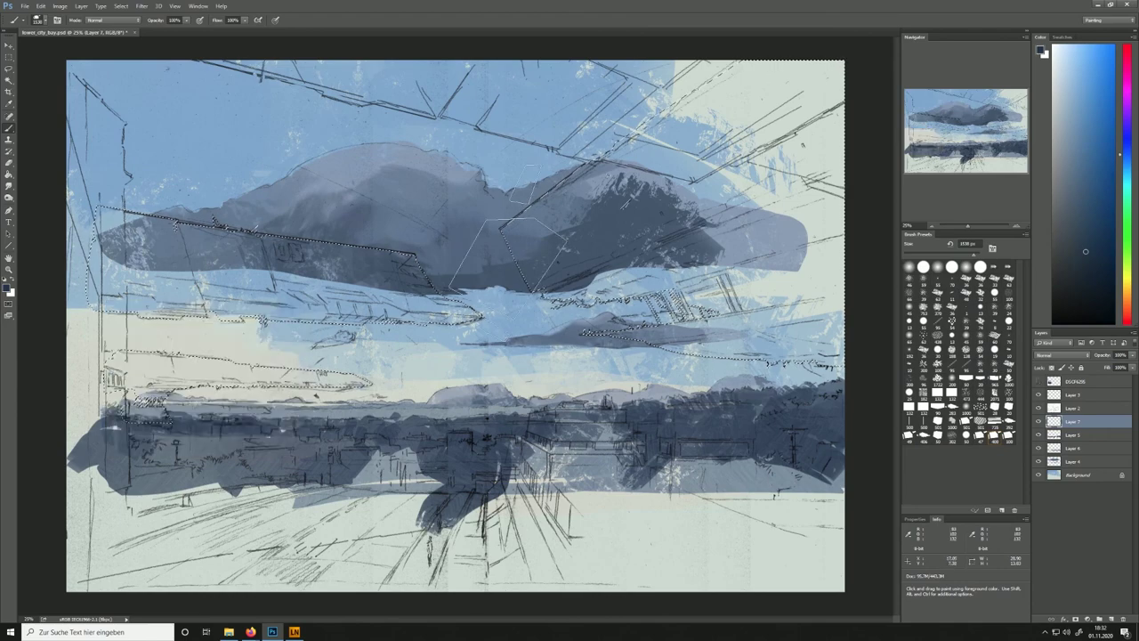
drag(690, 143, 561, 253)
key(ctrl+z)
mouse_move(658, 214)
mouse_down()
mouse_move(525, 289)
mouse_move(645, 178)
mouse_move(780, 85)
mouse_up()
key(ctrl+z)
drag(689, 310, 751, 278)
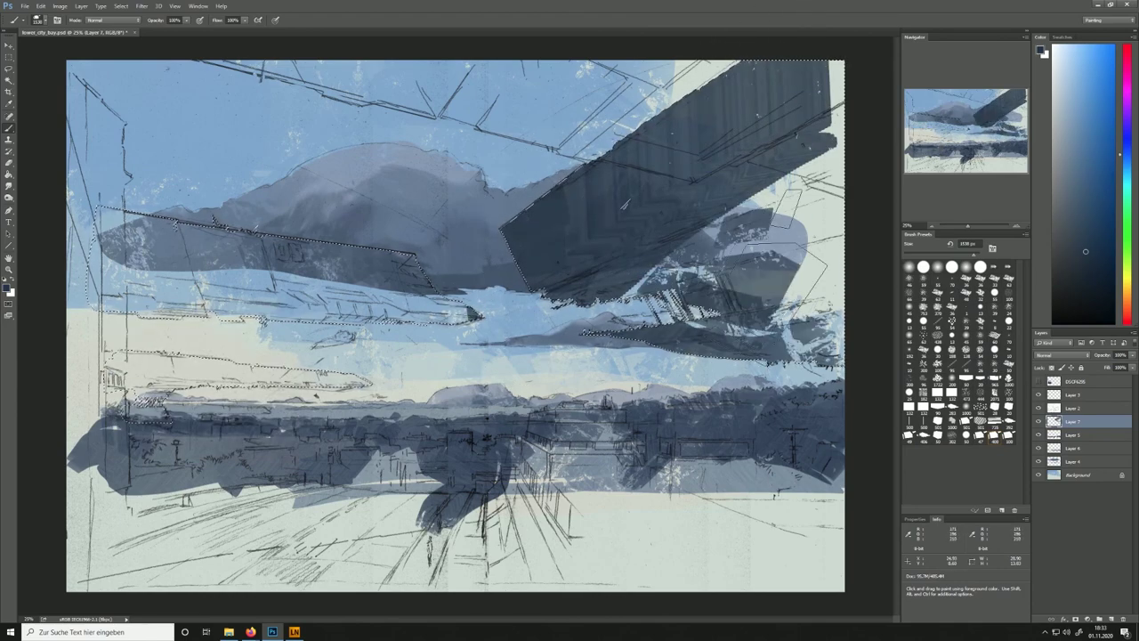
drag(801, 231, 850, 98)
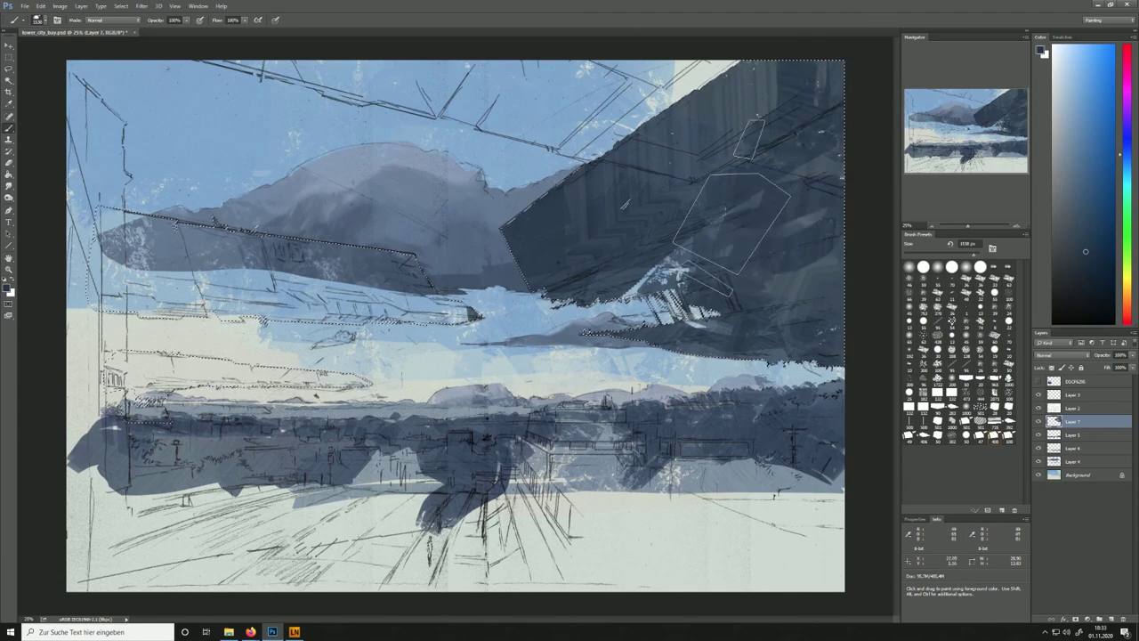
Brush the dark blue over the large left ship and the small ship beneath it inside the selection
mouse_move(472, 276)
mouse_down()
mouse_move(134, 249)
mouse_move(298, 284)
mouse_up()
key(ctrl+z)
mouse_move(134, 258)
mouse_down()
mouse_move(192, 310)
mouse_move(436, 298)
mouse_up()
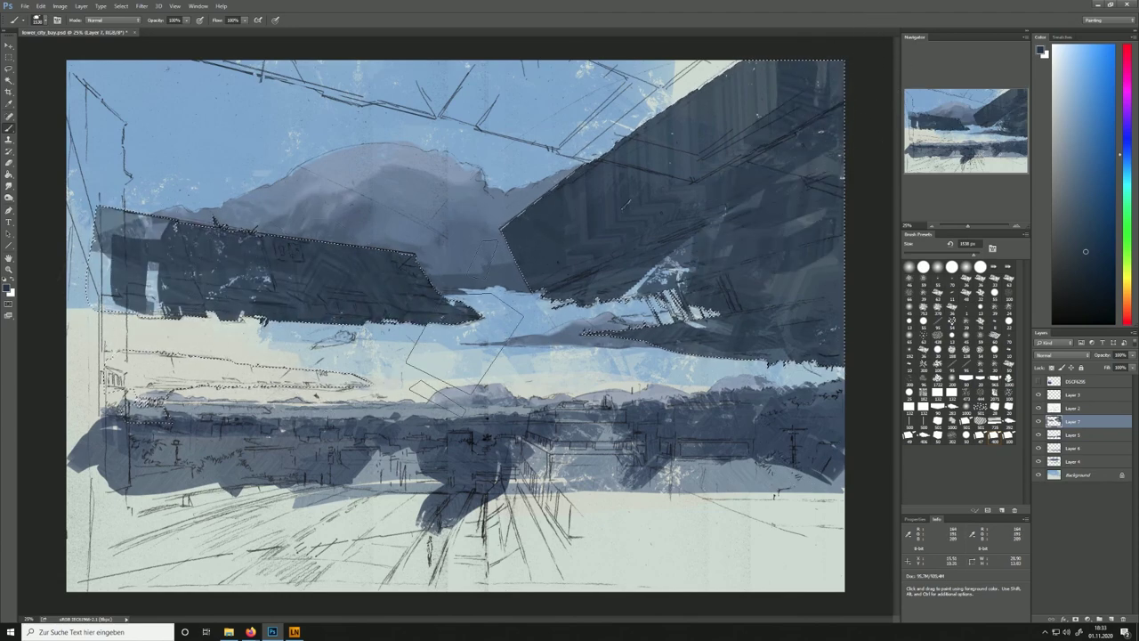
drag(130, 381, 383, 384)
key(ctrl+z)
mouse_move(134, 383)
mouse_down()
mouse_move(338, 385)
mouse_move(134, 382)
mouse_up()
key(ctrl+z)
drag(129, 271, 253, 271)
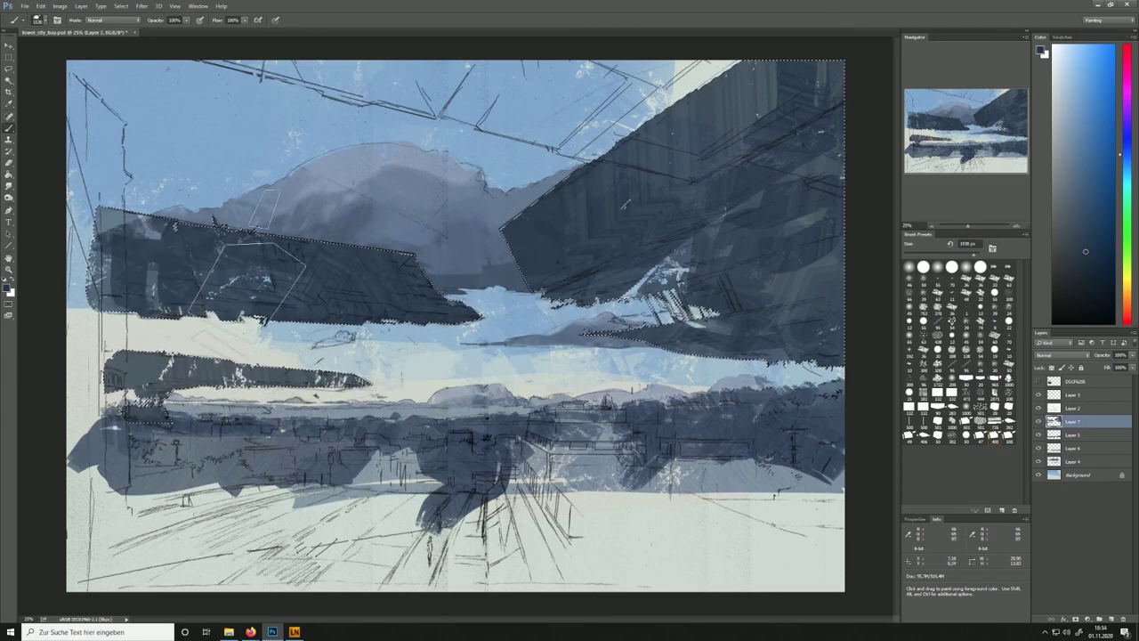
key(ctrl+z)
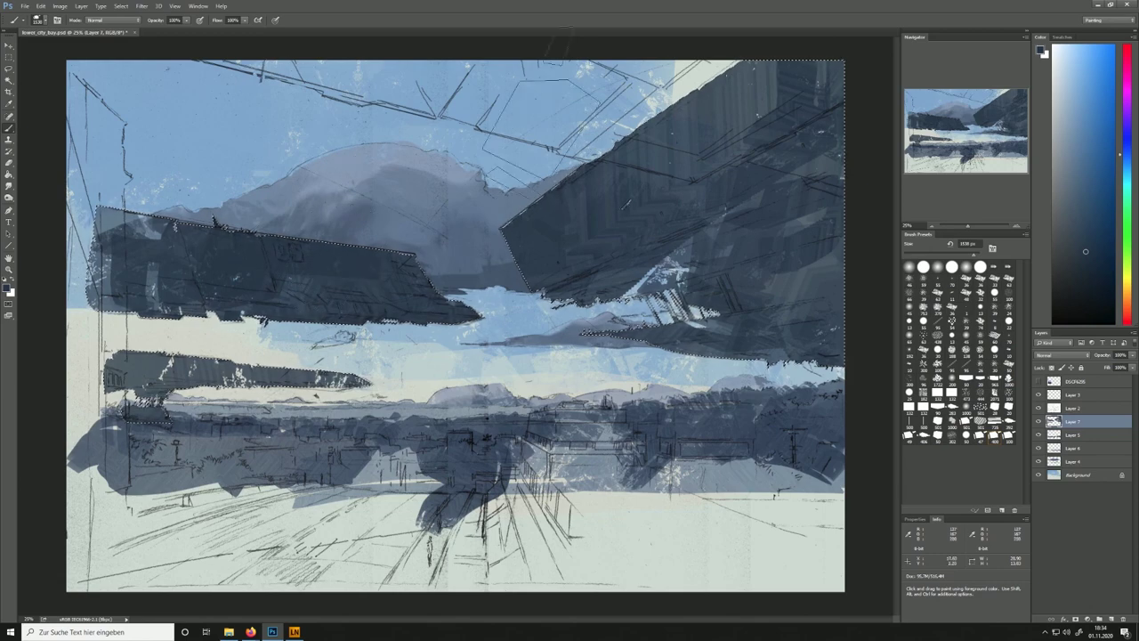
Cover gaps in the right ship and darken the lower parts of both large ships with a sampled deeper blue
drag(615, 283, 716, 250)
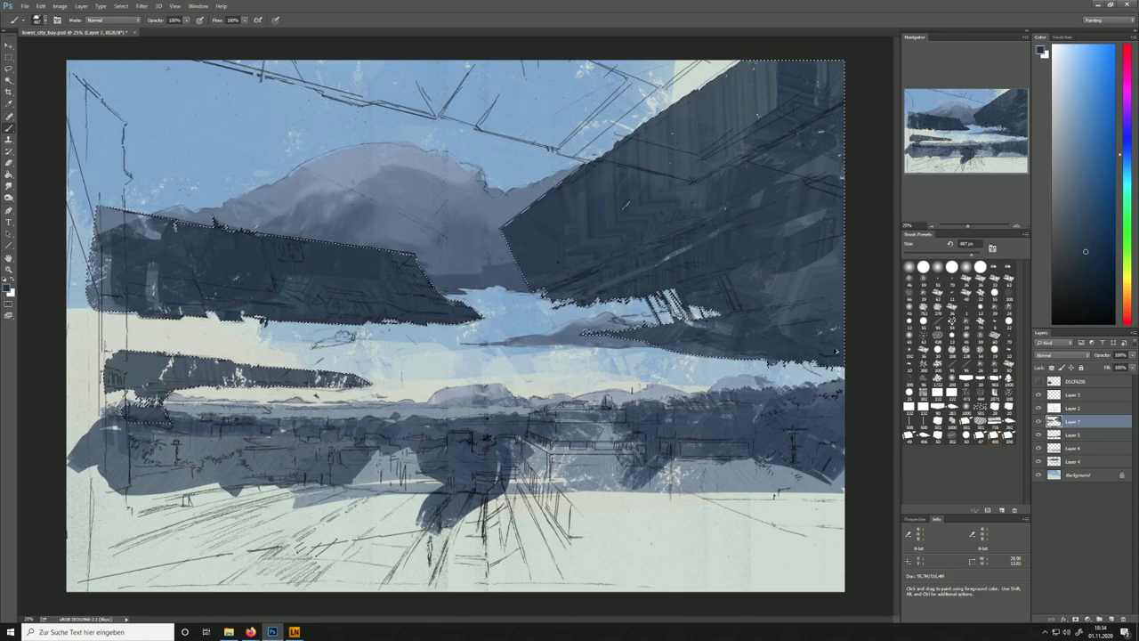
alt+click(594, 283)
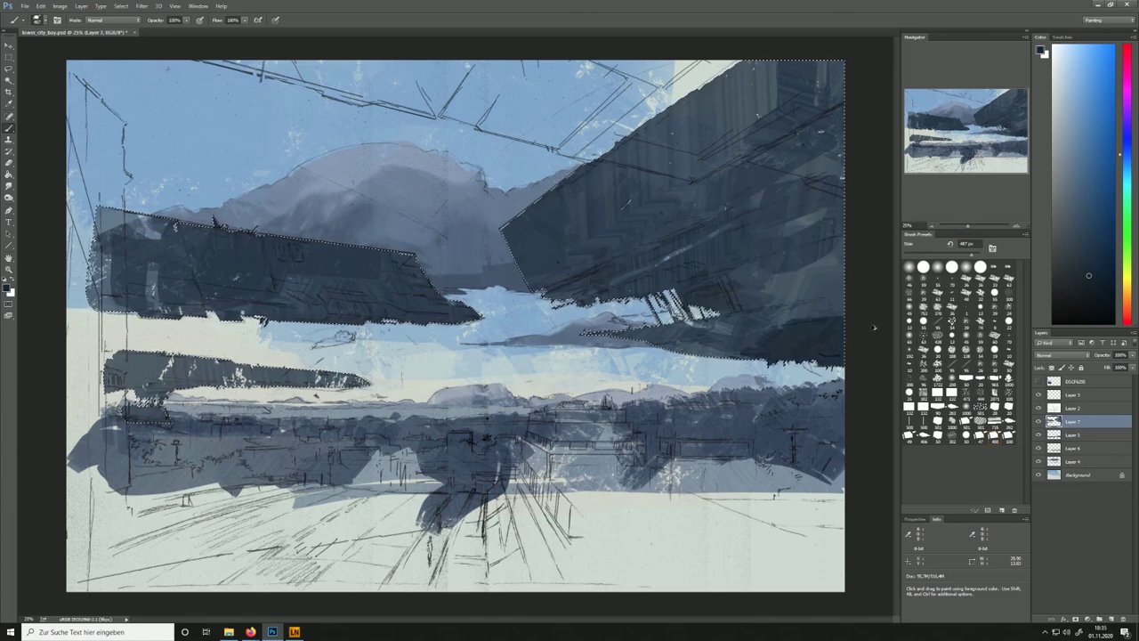
mouse_move(782, 298)
mouse_down()
mouse_move(828, 298)
mouse_move(830, 236)
mouse_up()
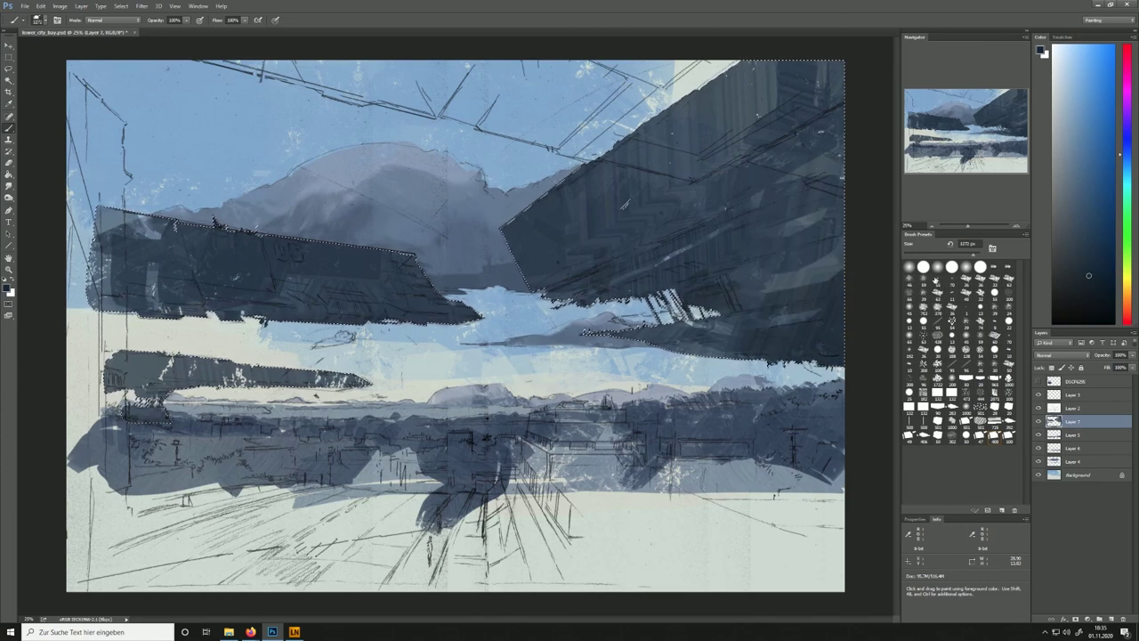
drag(973, 255, 969, 254)
drag(335, 312, 402, 313)
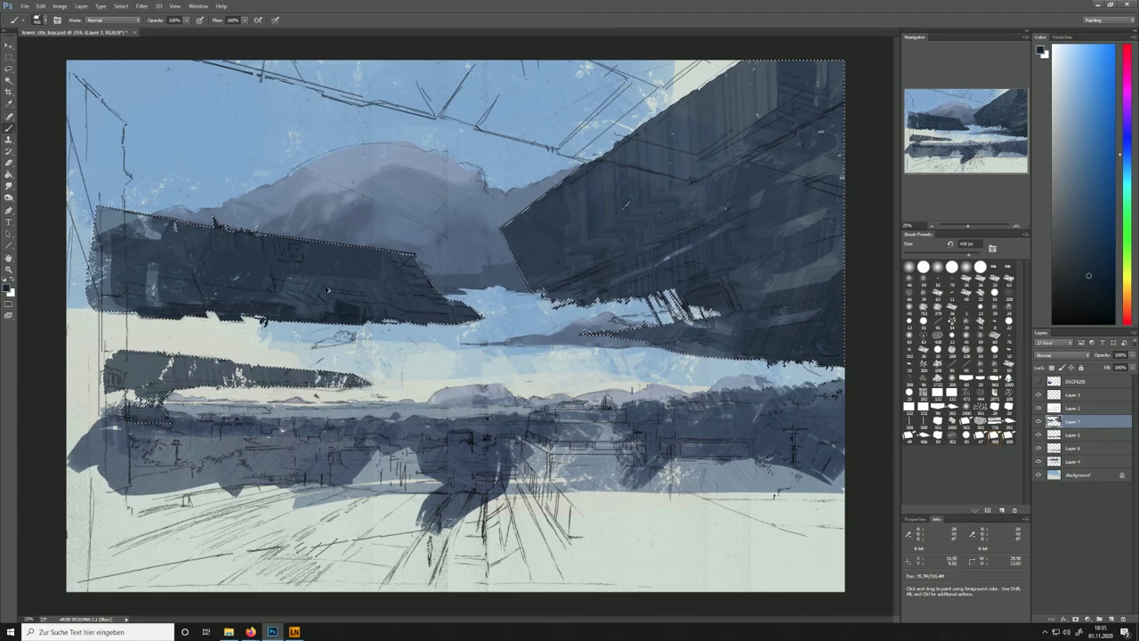
Vary the tones of the small left ship with brush strokes in colours sampled from the canvas
alt+click(160, 365)
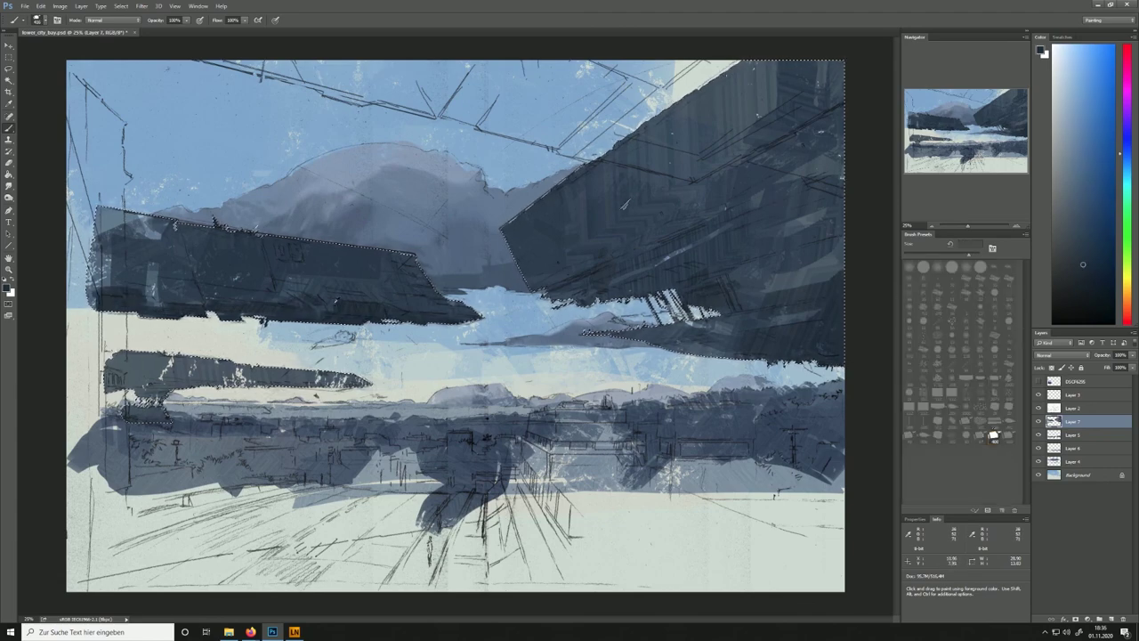
drag(136, 380, 263, 380)
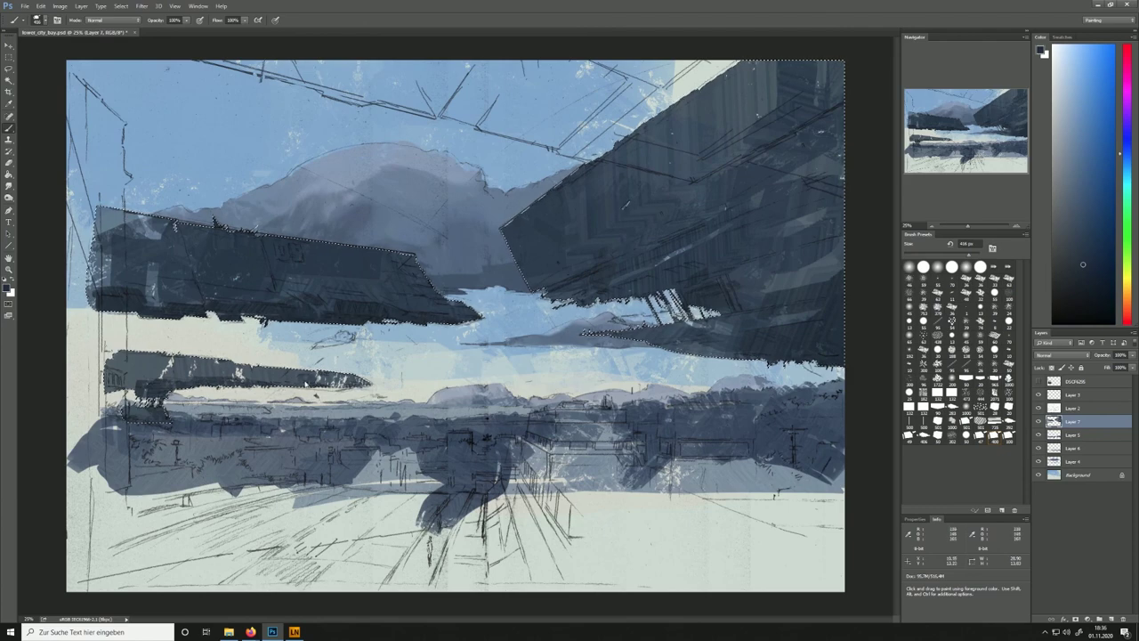
alt+click(127, 369)
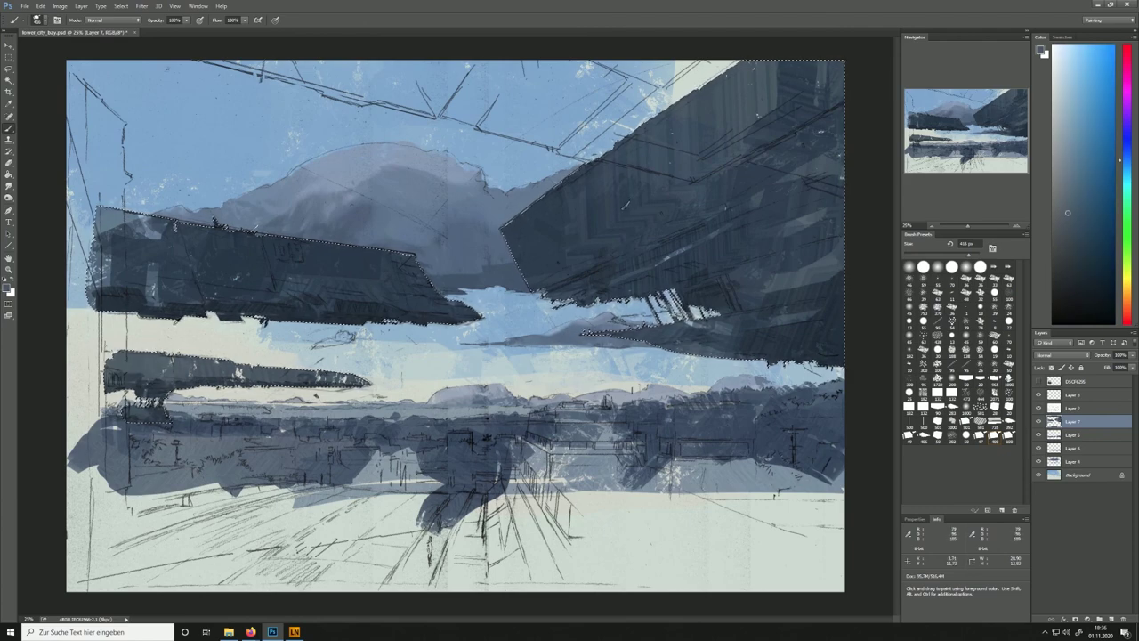
alt+click(317, 370)
drag(293, 376, 360, 381)
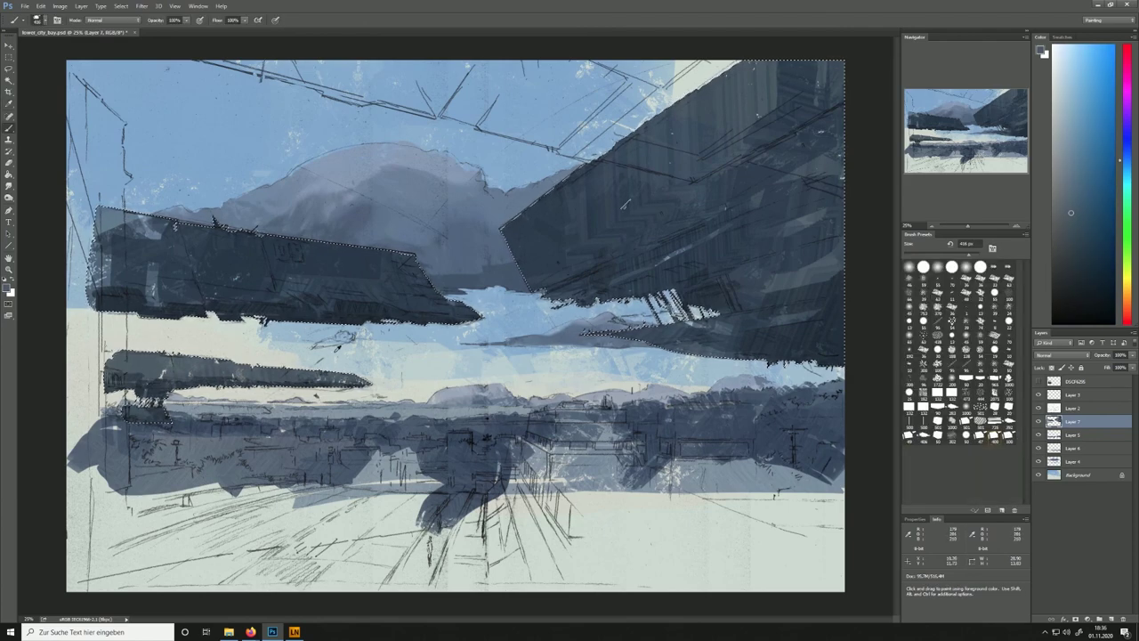
Brush a sampled darker blue diagonally across the right ship's lower body and hide the selection edges
alt+click(838, 265)
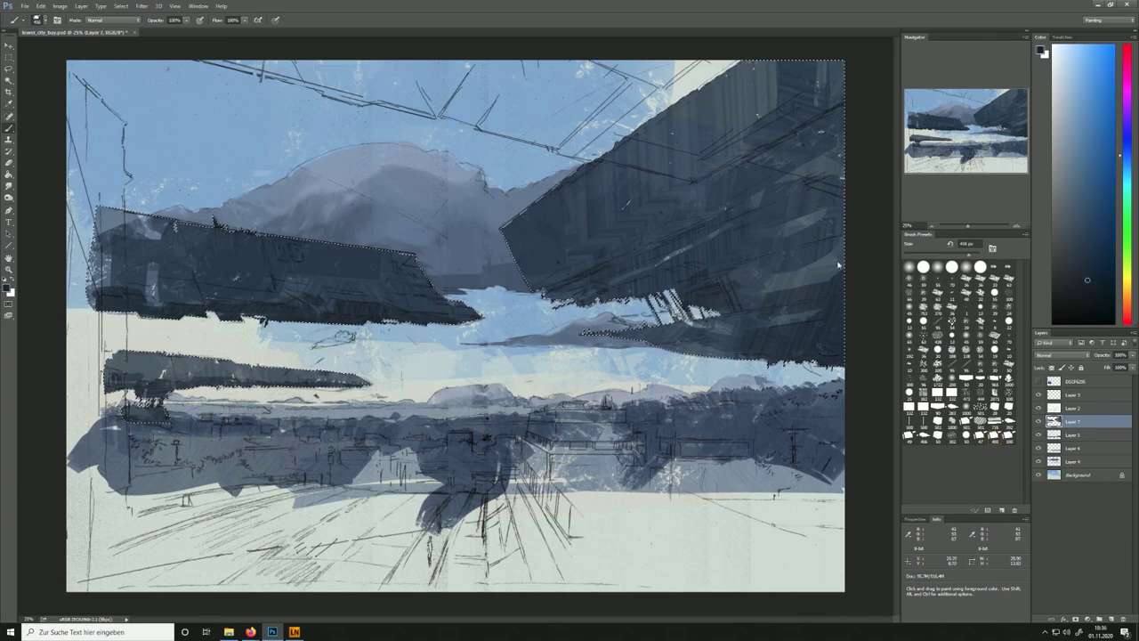
shift+click(788, 158)
key(ctrl+z)
drag(632, 256, 854, 161)
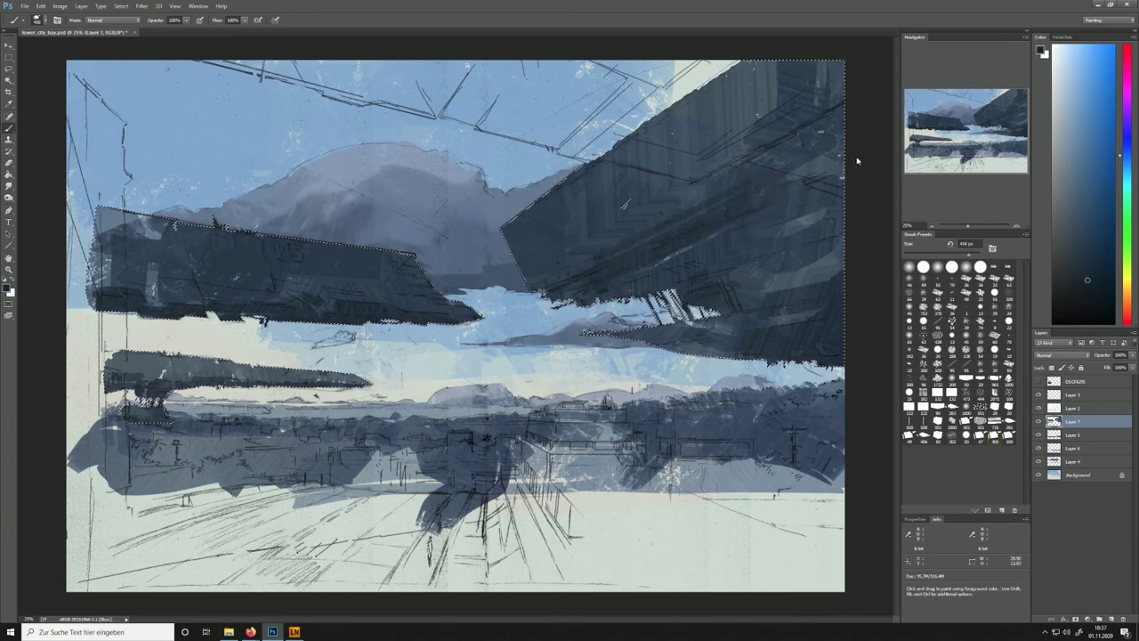
drag(632, 277, 824, 240)
key(ctrl+z)
key(ctrl+h)
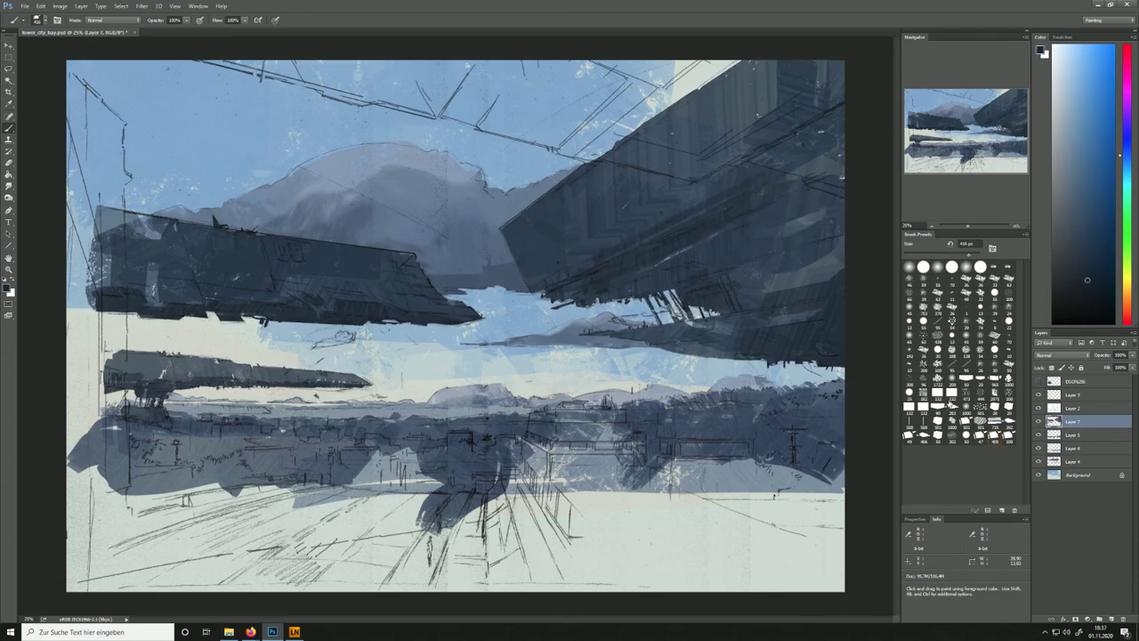
Paint darker shadow streaks along the right ship's underside, following its perspective lines
drag(694, 286, 839, 240)
drag(647, 280, 708, 275)
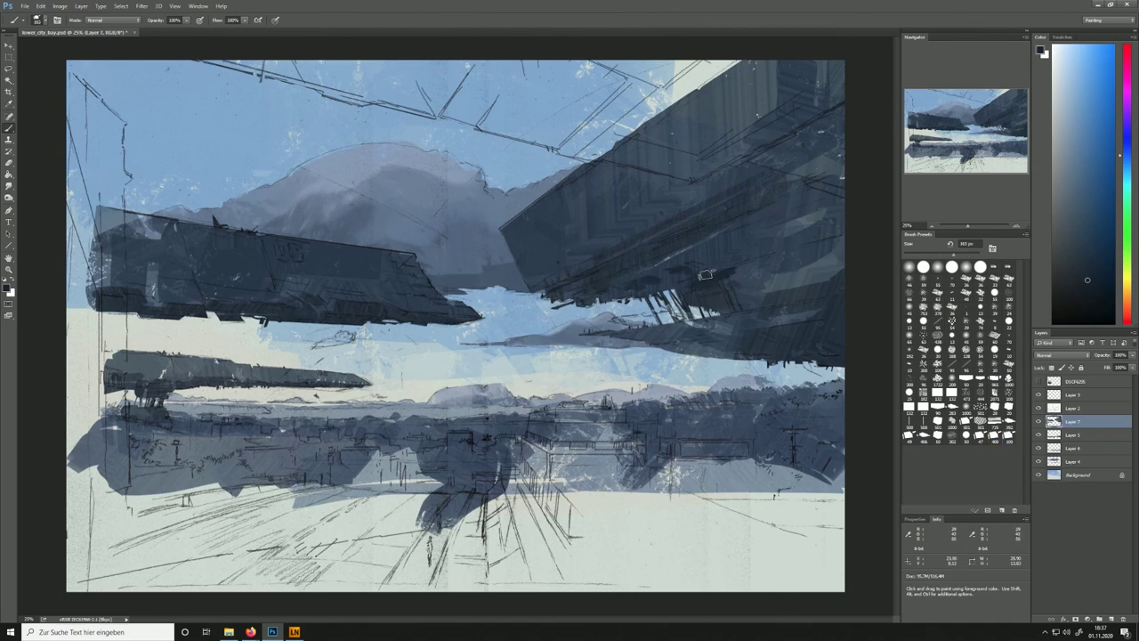
drag(586, 290, 876, 166)
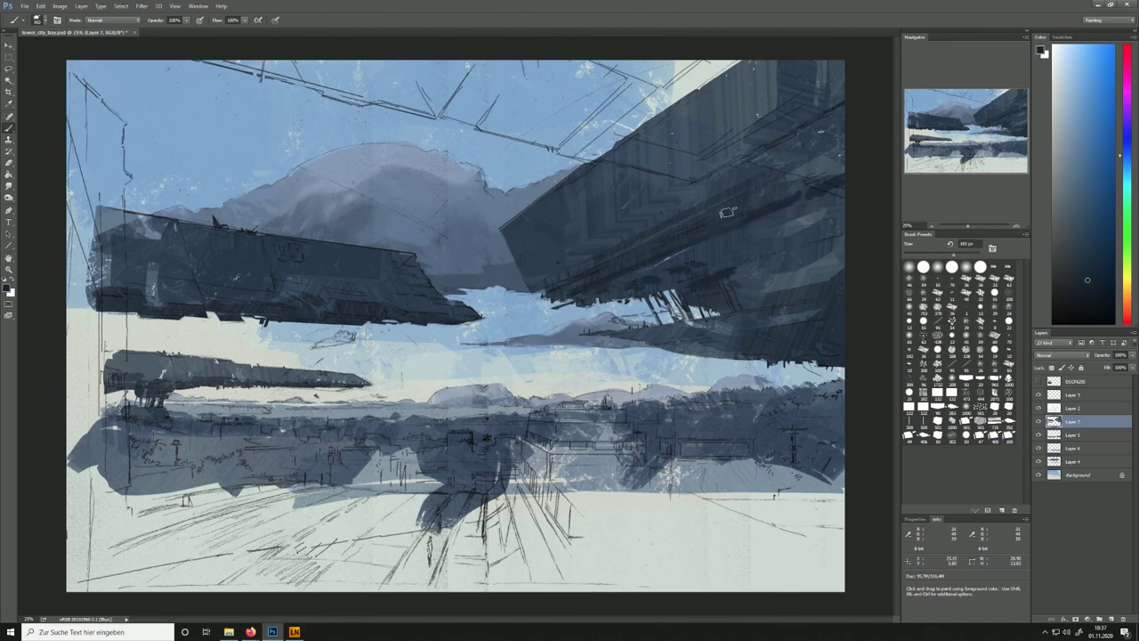
Paint thin diagonal lines and short upright dark panels on the right ship's lower body with a smaller brush
key(bracketleft)
drag(576, 276, 803, 188)
drag(646, 250, 813, 180)
mouse_move(742, 264)
mouse_down()
mouse_move(891, 211)
mouse_move(747, 303)
mouse_move(756, 300)
mouse_up()
mouse_move(757, 266)
mouse_down()
mouse_move(763, 300)
mouse_move(776, 304)
mouse_up()
drag(777, 257, 782, 295)
drag(837, 231, 832, 274)
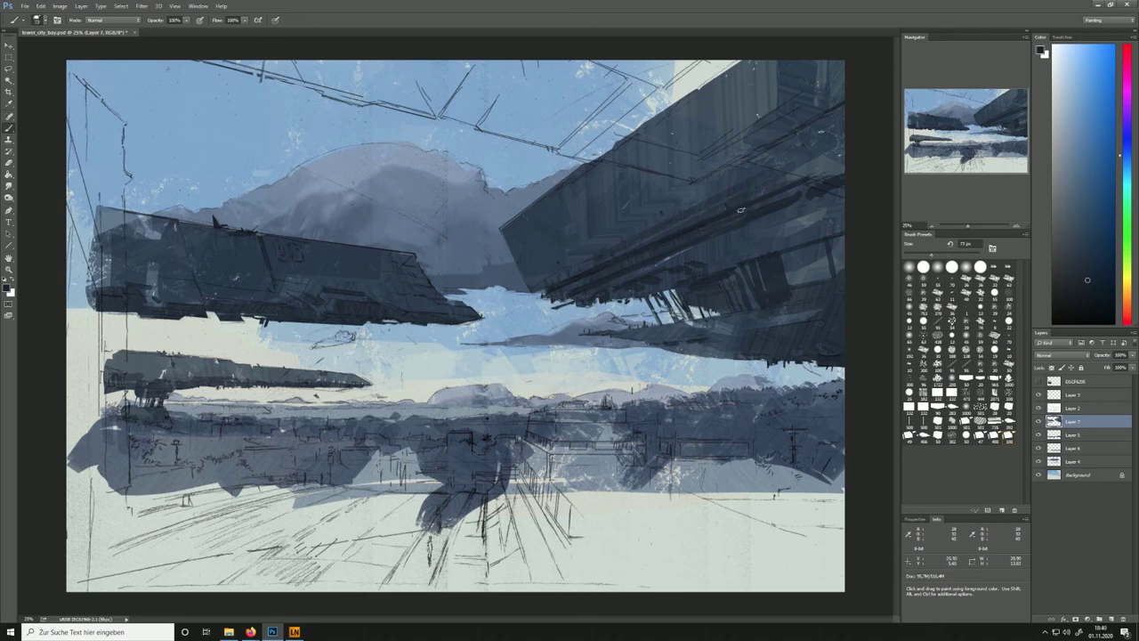
Refine the right ship's diagonal ledges and lower details with blue tones sampled from its painted surface
alt+click(668, 221)
alt+click(664, 236)
alt+click(709, 219)
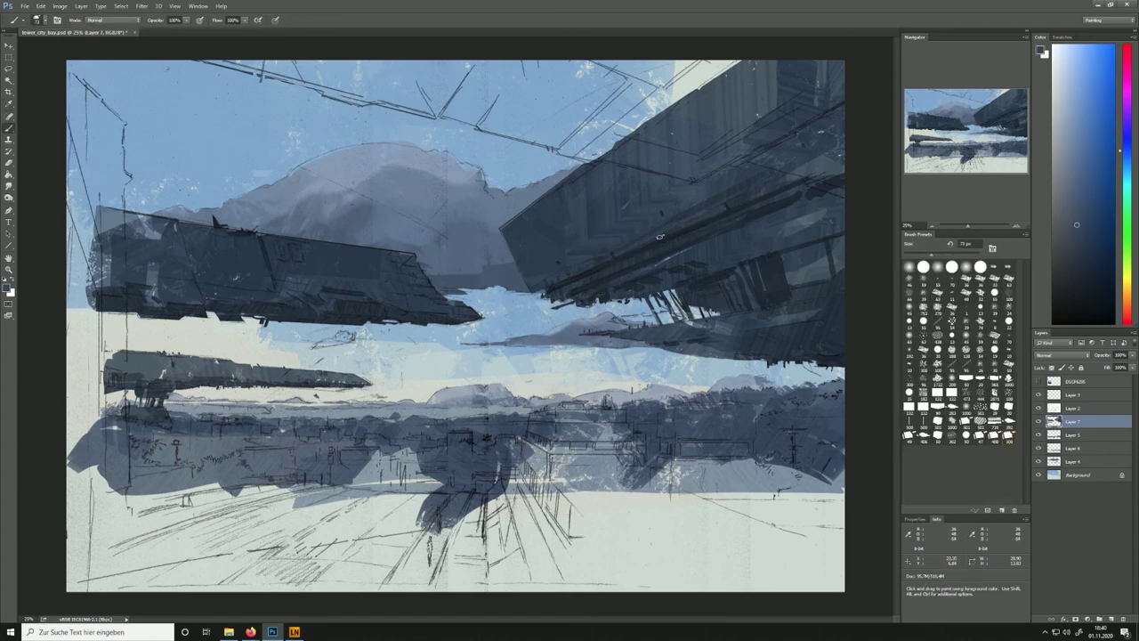
alt+click(733, 205)
alt+click(684, 264)
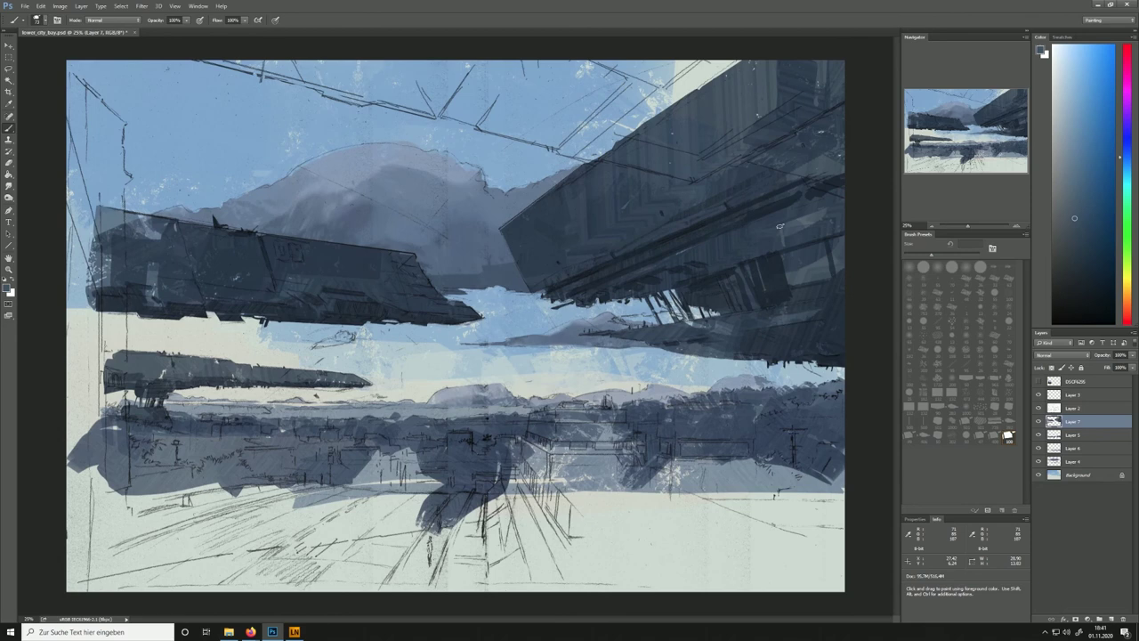
Sample blue tones from the painted ships and brush darker and lighter details onto the large ship at left
alt+click(683, 265)
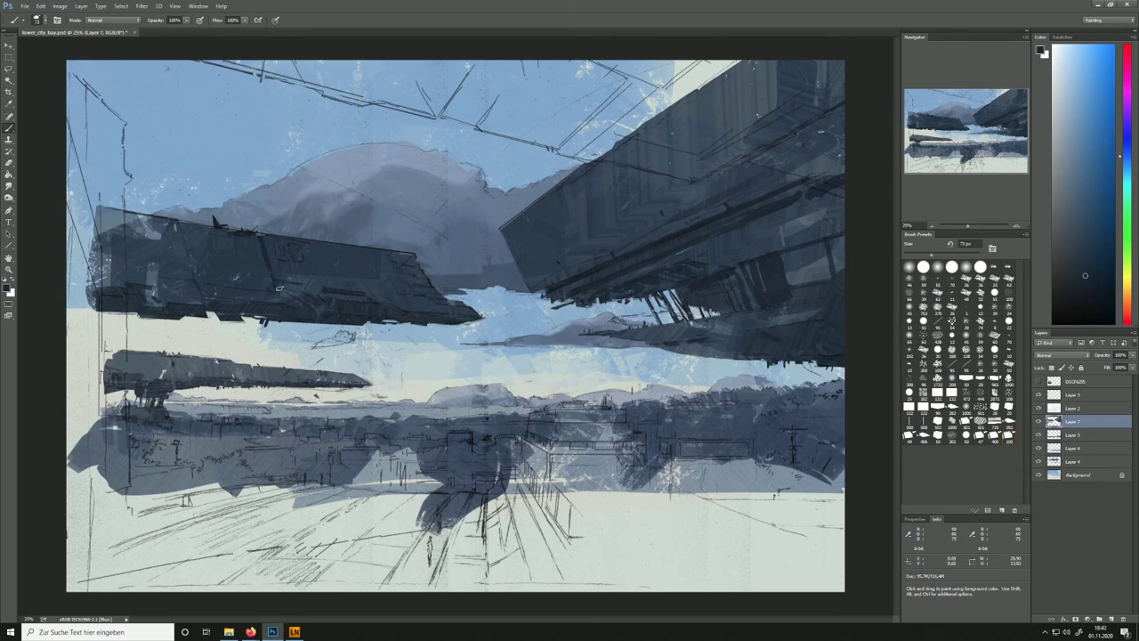
alt+click(235, 294)
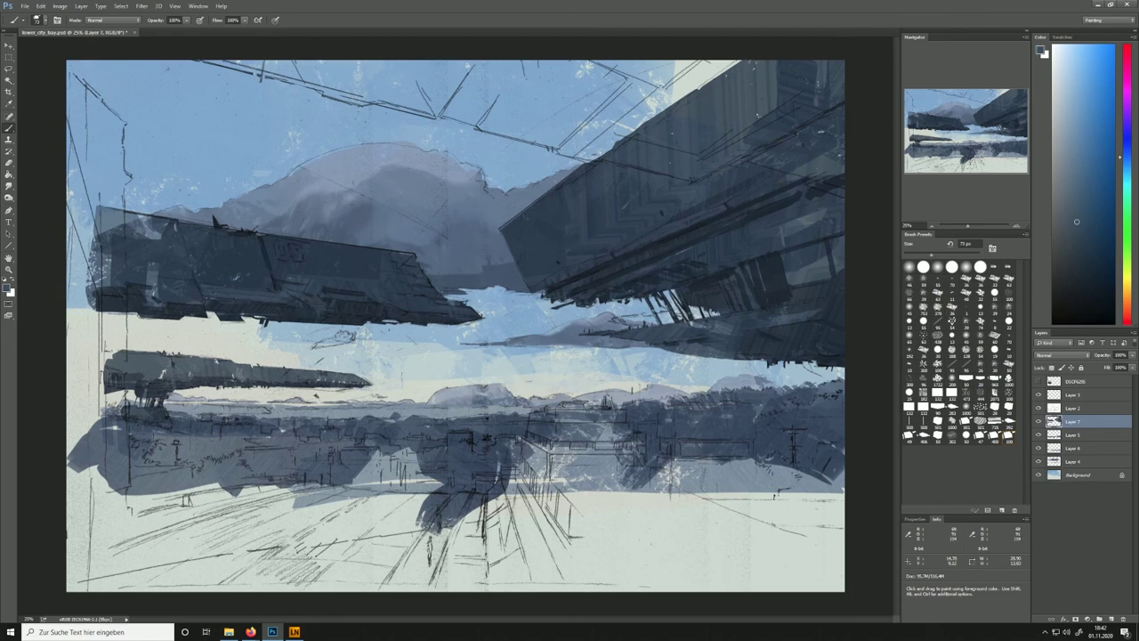
alt+click(165, 280)
drag(163, 285, 195, 295)
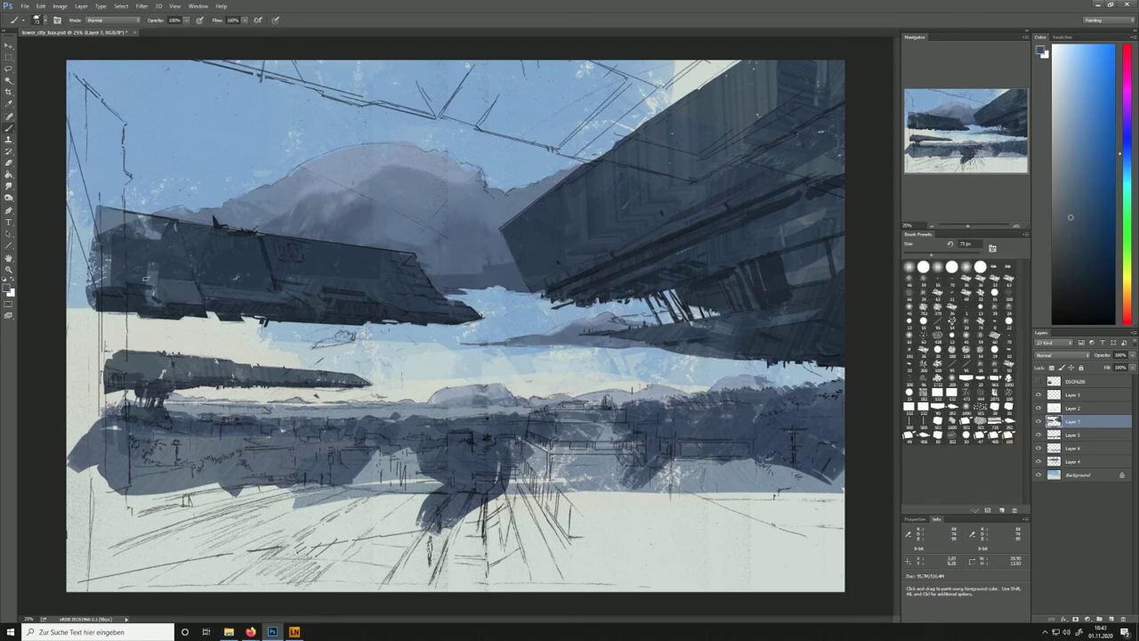
alt+click(214, 363)
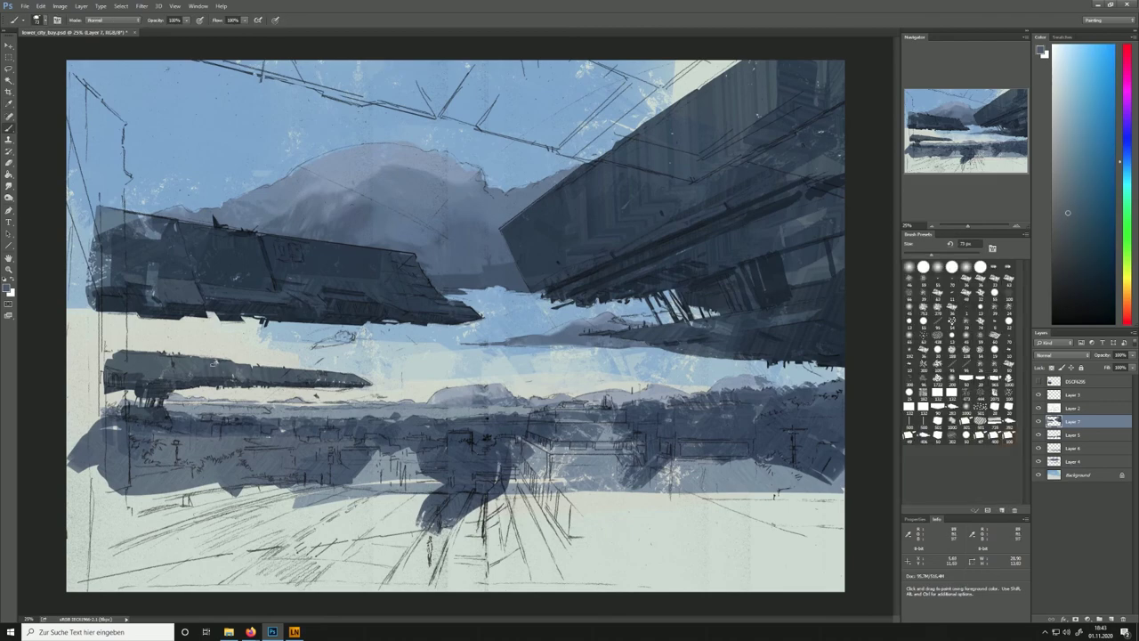
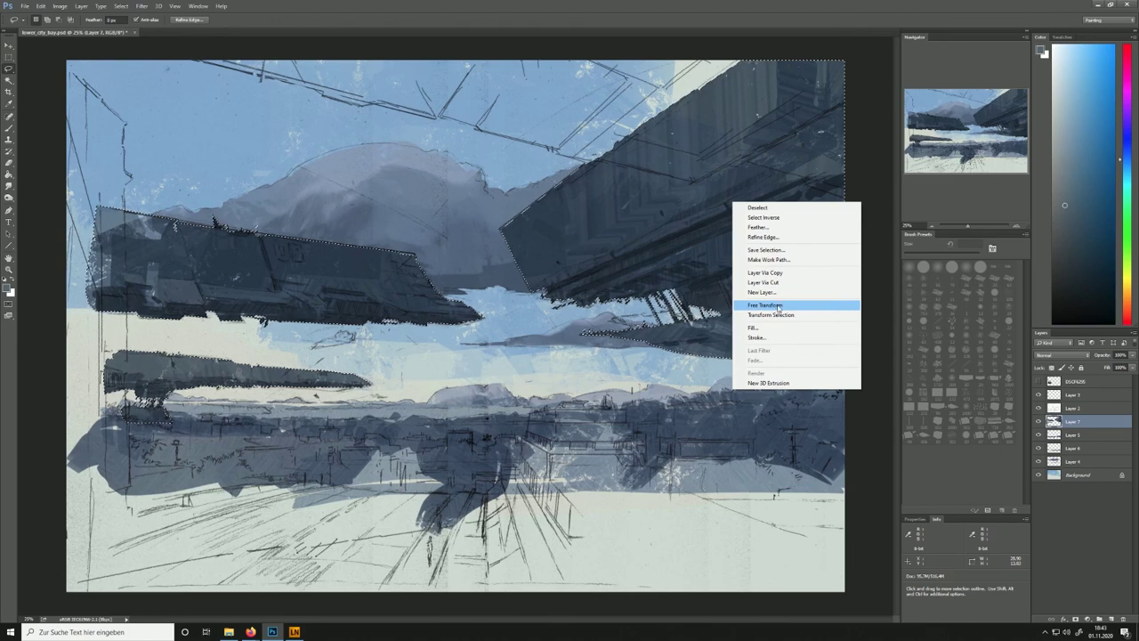
Save the selection of the painted ships as a new channel in lower_city_bay.psd
click(610, 226)
right_click(696, 241)
click(749, 291)
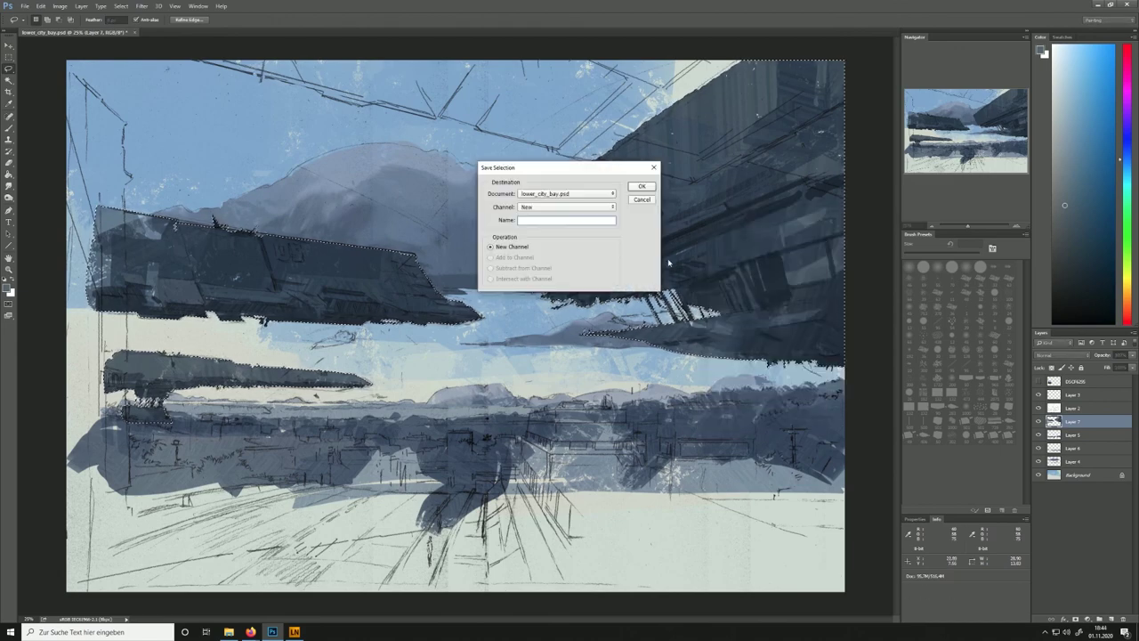
click(640, 187)
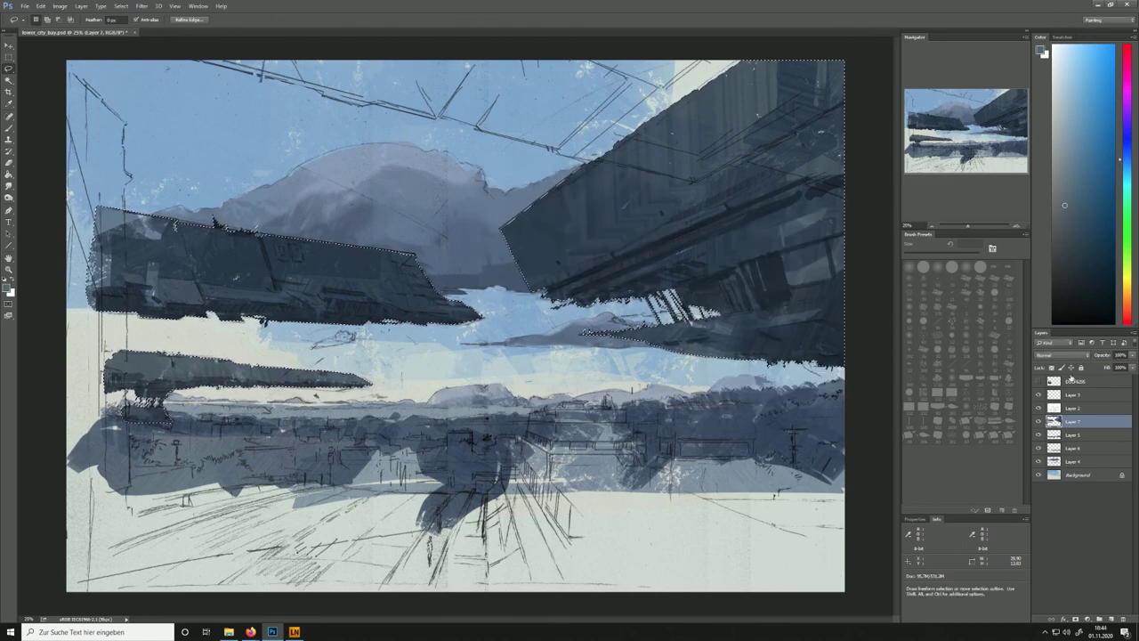
Display the document's channels list and group it with the layers list
click(1133, 333)
click(250, 632)
click(1133, 334)
click(197, 8)
click(197, 8)
click(213, 103)
drag(1101, 48, 1068, 339)
click(1063, 333)
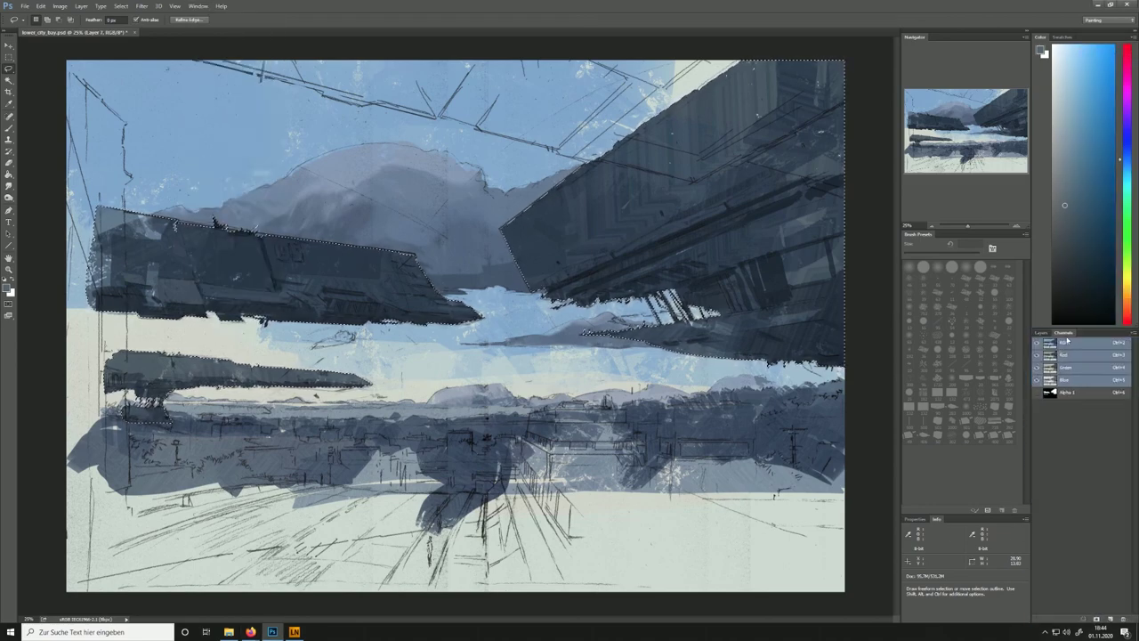
View the saved Alpha 1 ship mask on its own and return to the RGB composite and the layers
click(1064, 393)
right_click(758, 307)
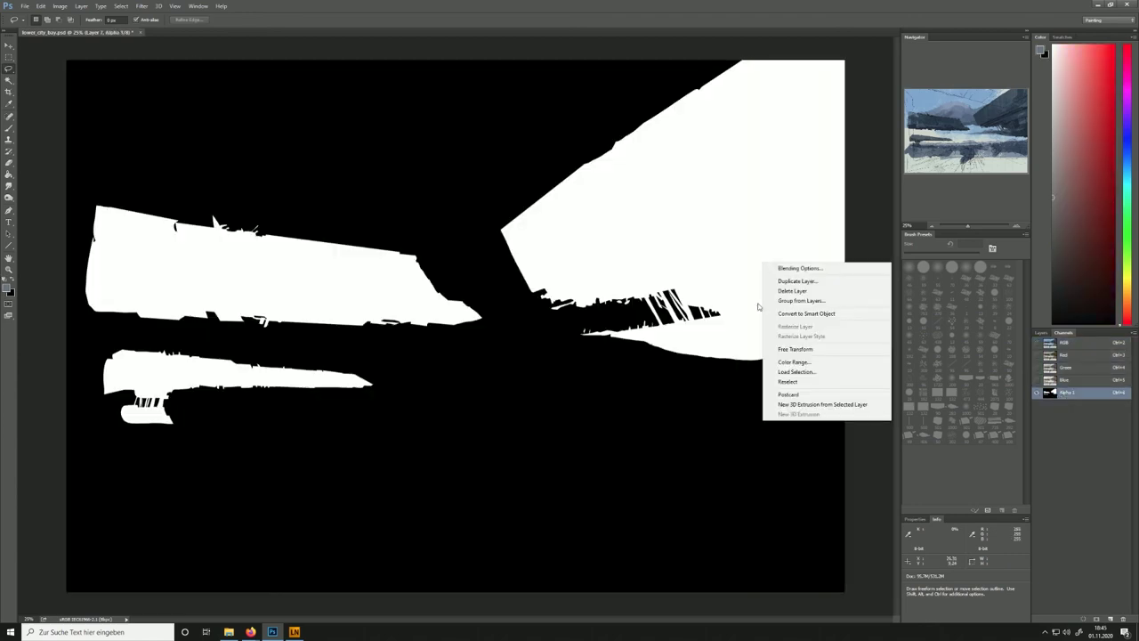
click(1049, 411)
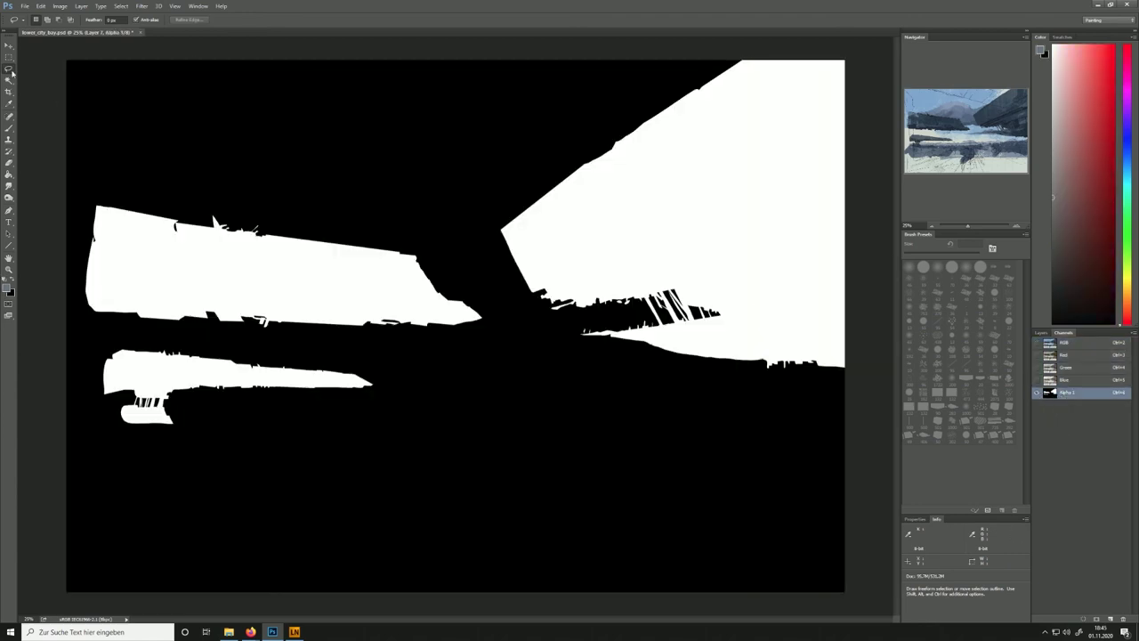
click(1042, 334)
click(1063, 334)
click(1065, 343)
click(1042, 334)
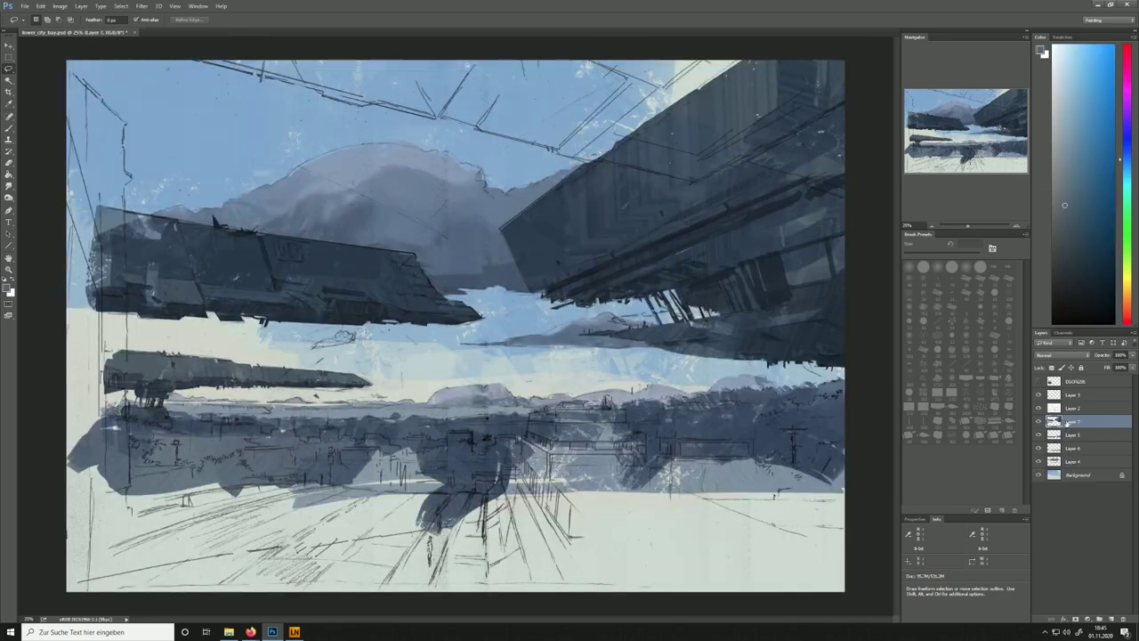
Add new layers above the ships and lasso the huge overhanging hull across the upper sky
click(1111, 618)
right_click(1072, 417)
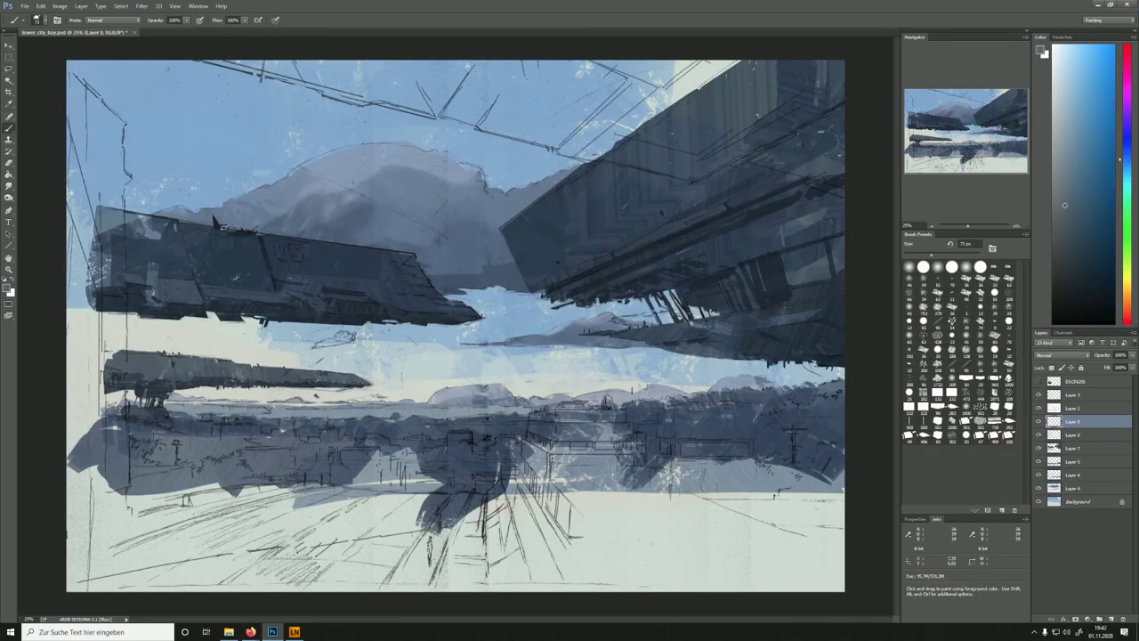
key(l)
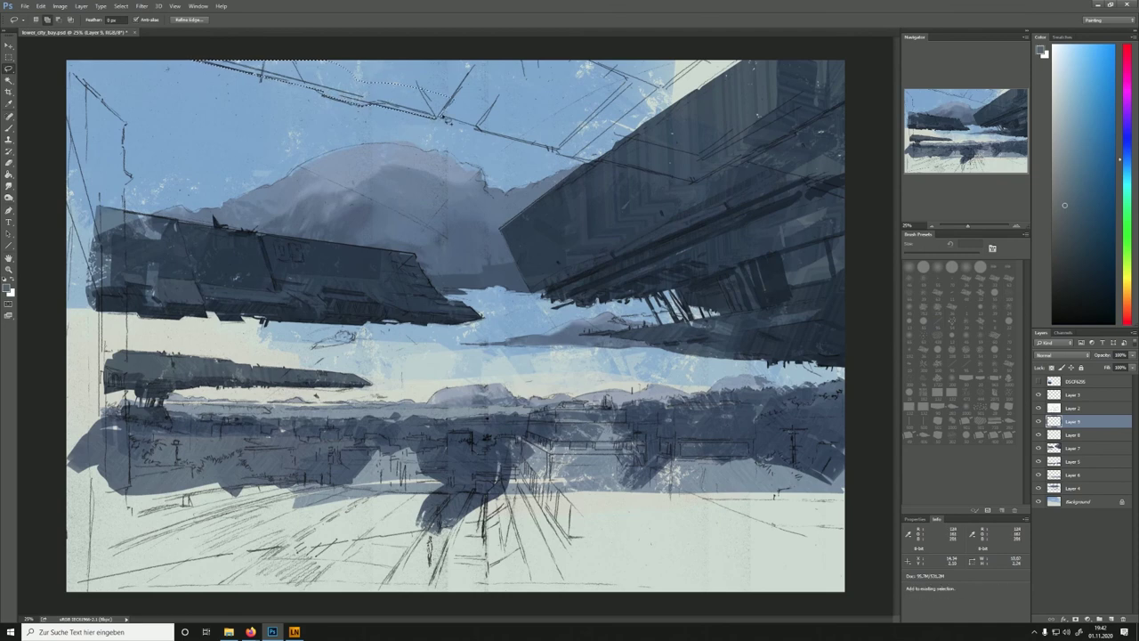
mouse_move(701, 183)
mouse_down()
mouse_move(752, 160)
mouse_move(821, 153)
mouse_move(851, 204)
mouse_move(460, 111)
mouse_up()
key(b)
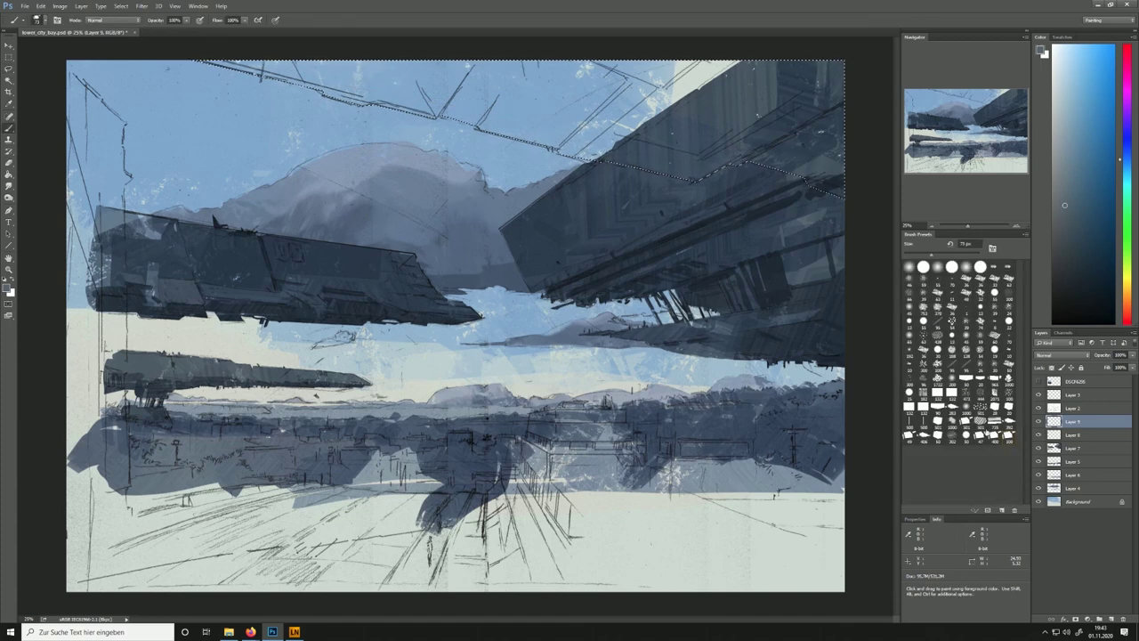
Fill the selected overhead hull with a very dark blue using a large angular textured brush
click(997, 421)
click(1092, 302)
mouse_move(232, 49)
mouse_down()
mouse_move(836, 135)
mouse_move(560, 75)
mouse_move(503, 129)
mouse_up()
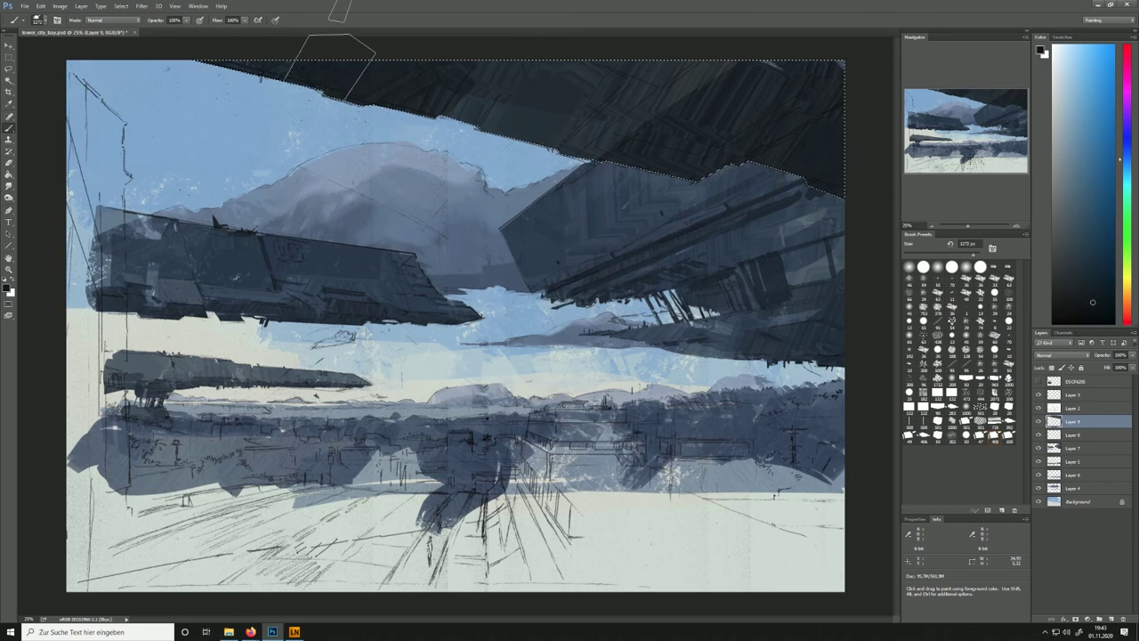
Brush near-black tones over the overhead hull, deepening its right end and middle with broad diagonal strokes
click(1092, 314)
drag(499, 84, 764, 68)
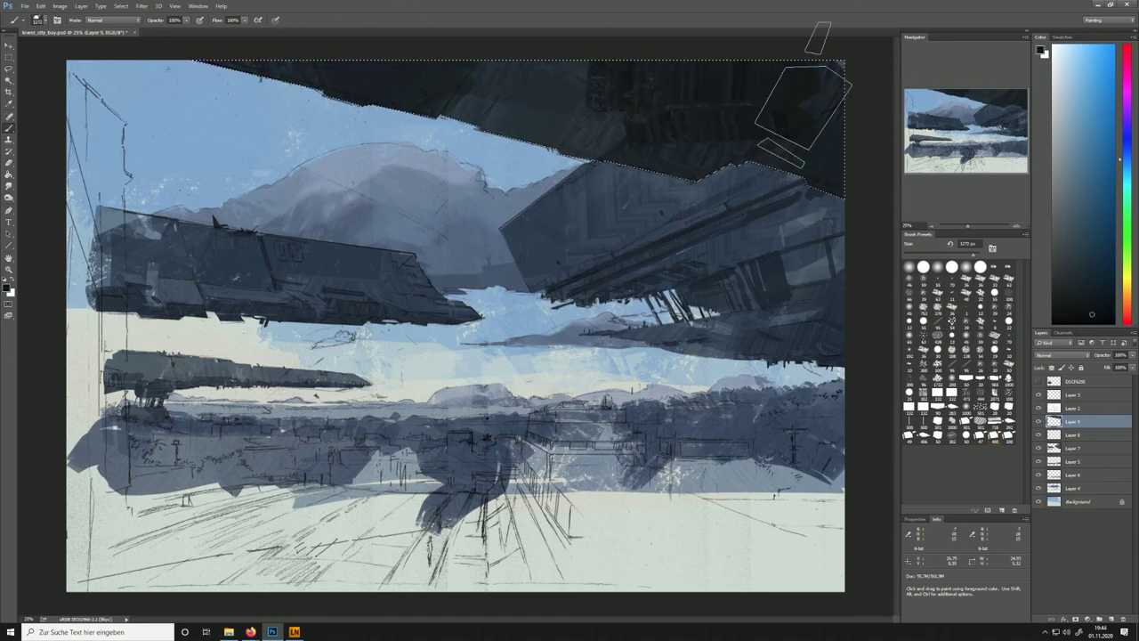
key(ctrl+z)
click(1092, 309)
drag(633, 76, 832, 163)
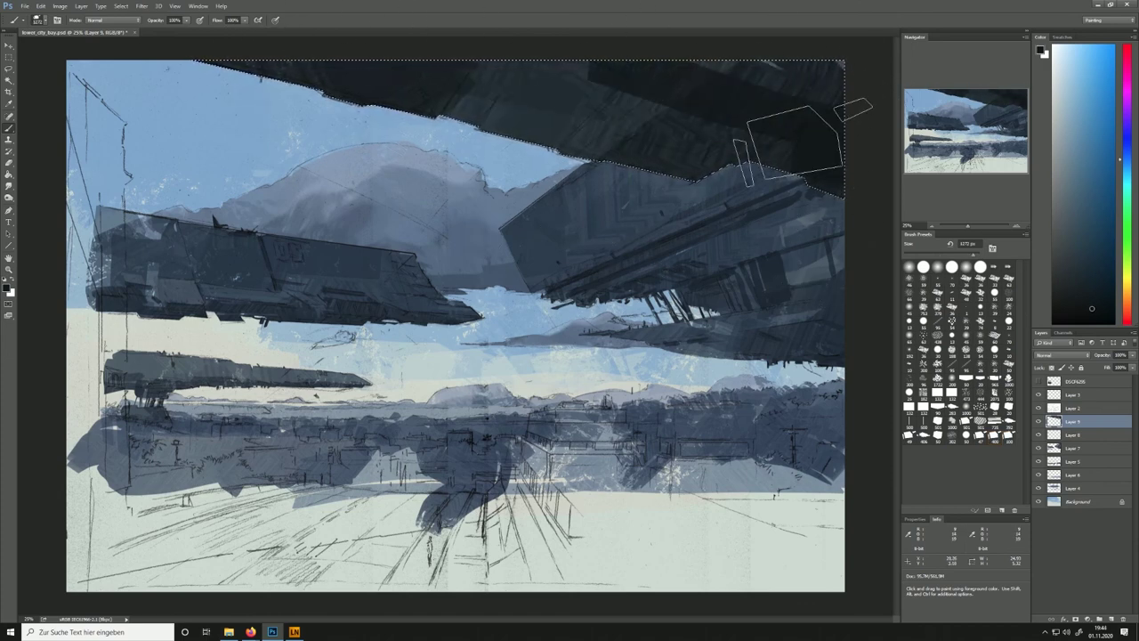
mouse_move(498, 60)
mouse_down()
mouse_move(673, 194)
mouse_move(750, 112)
mouse_move(615, 98)
mouse_move(636, 145)
mouse_up()
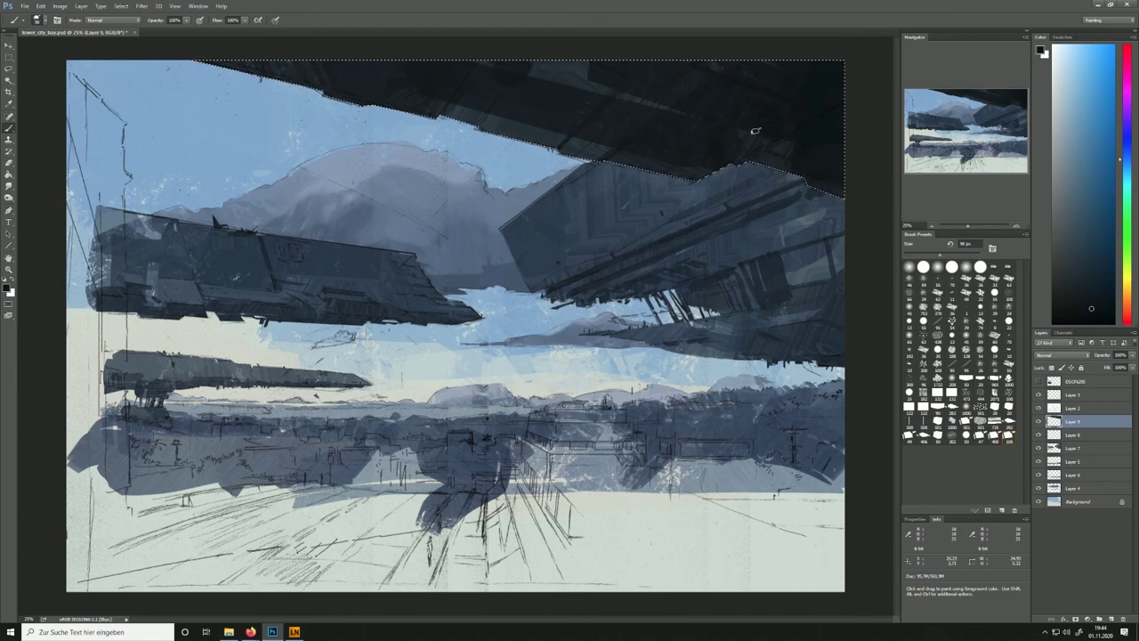
Deselect the overhead hull and paint finer panel details with dark tones sampled from its surface
key(ctrl+d)
alt+click(502, 113)
alt+click(392, 89)
drag(534, 66, 611, 89)
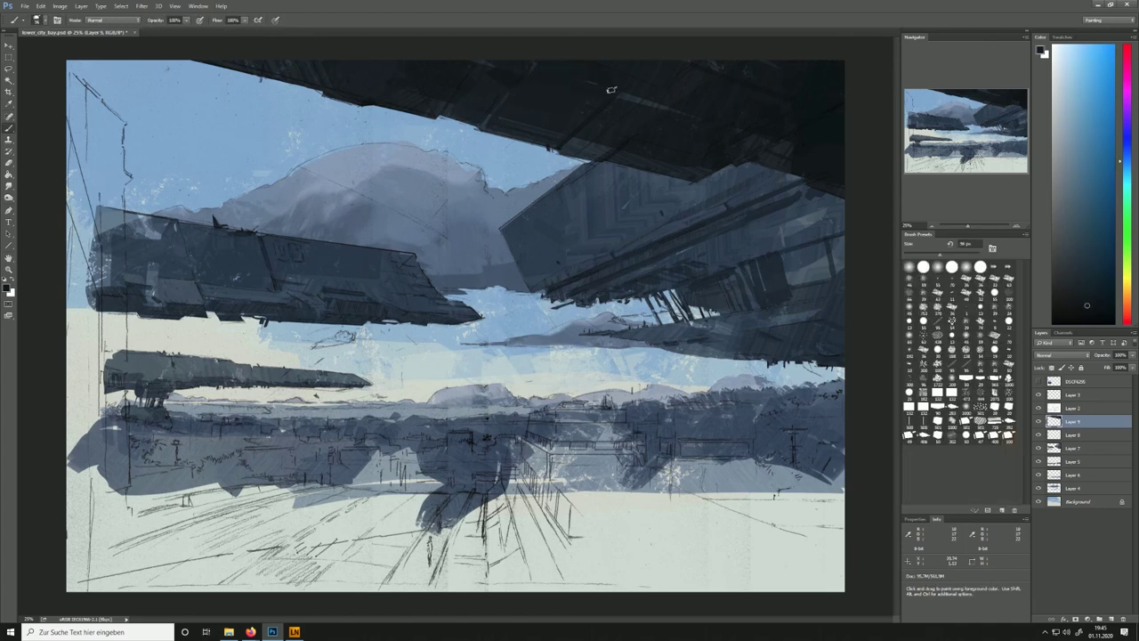
alt+click(836, 123)
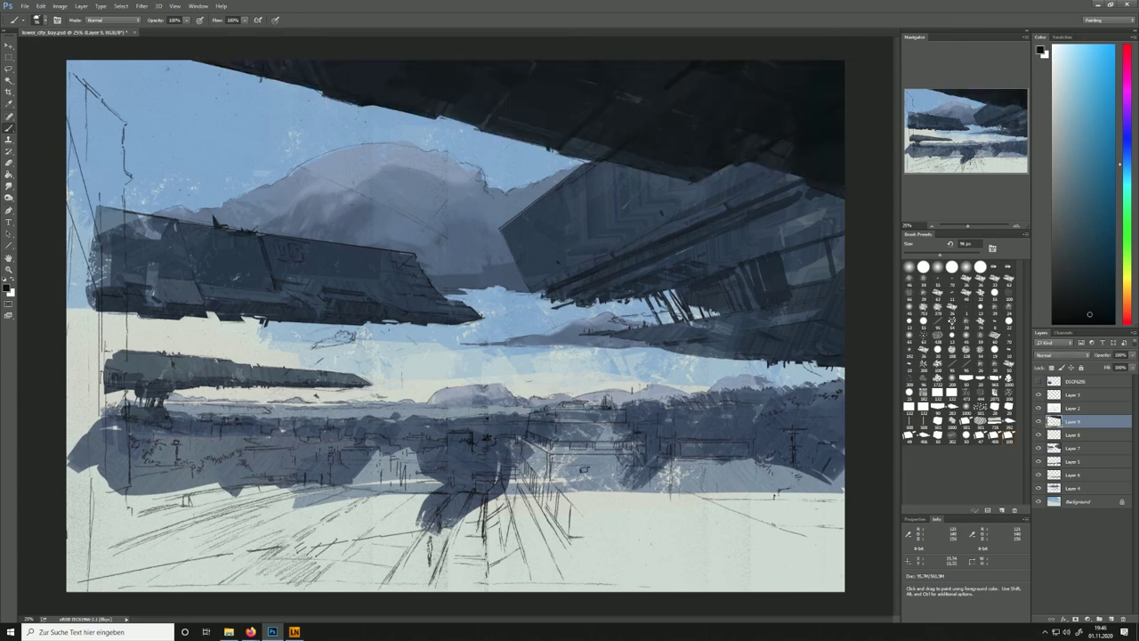
Move Layer 8 below Layer 7 and lasso the foreground tower at left down to the ground line
drag(1040, 445, 1039, 461)
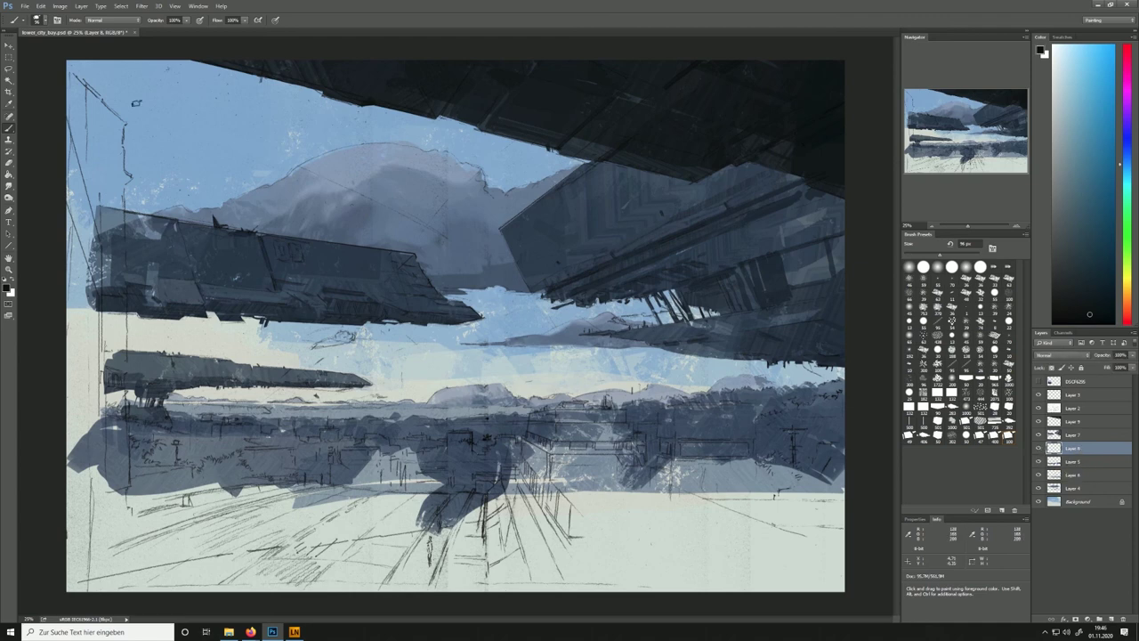
key(l)
mouse_move(126, 131)
mouse_down()
mouse_move(68, 96)
mouse_move(93, 91)
mouse_move(134, 183)
mouse_move(120, 183)
mouse_move(73, 99)
mouse_up()
mouse_move(118, 176)
mouse_down()
mouse_move(130, 338)
mouse_move(112, 356)
mouse_up()
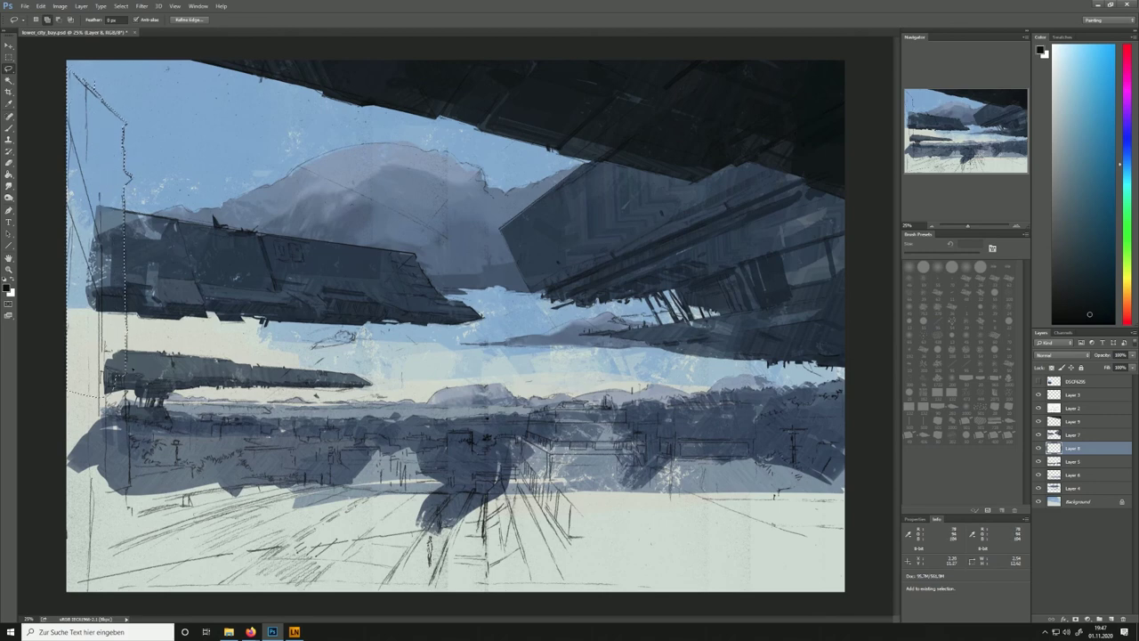
drag(125, 401, 125, 434)
mouse_move(128, 490)
mouse_down()
mouse_move(131, 514)
mouse_move(82, 440)
mouse_up()
Extend the lasso selection along the ground edge, around the foreground buildings and vegetation, to the canvas's lower right corner
drag(131, 511, 121, 522)
mouse_move(187, 505)
mouse_down()
mouse_move(258, 489)
mouse_move(48, 625)
mouse_move(78, 427)
mouse_up()
mouse_move(325, 489)
mouse_down()
mouse_move(366, 510)
mouse_move(391, 496)
mouse_move(363, 495)
mouse_up()
mouse_move(457, 493)
mouse_down()
mouse_move(525, 461)
mouse_move(545, 413)
mouse_move(583, 411)
mouse_up()
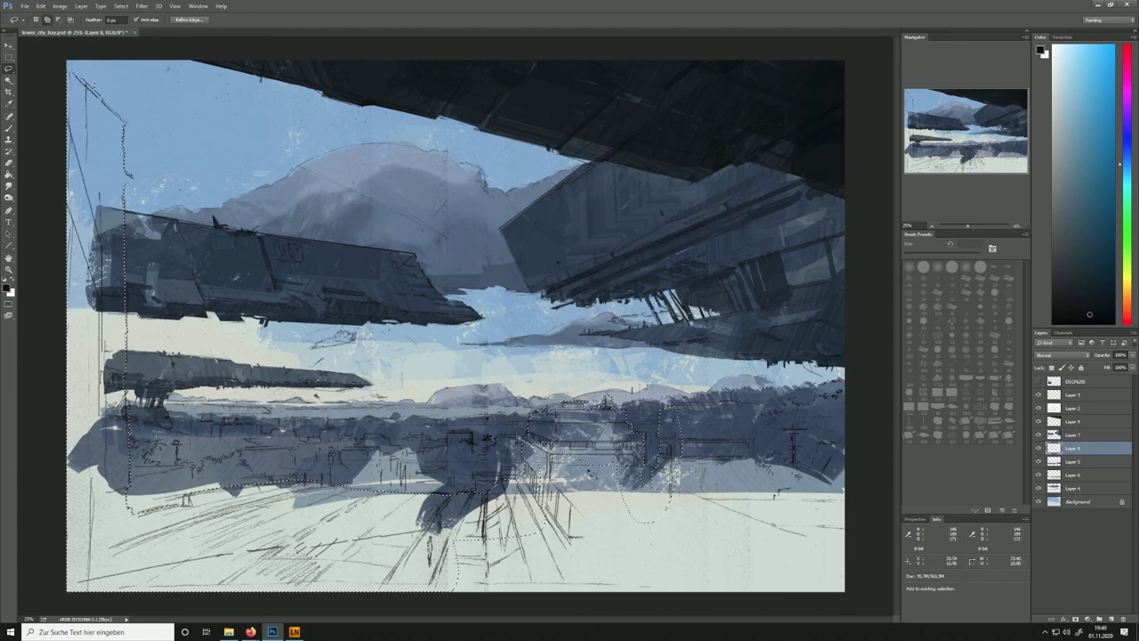
drag(673, 440, 765, 590)
Choose a dark reddish brown and block in the selected tower, ground and buildings with a very large brush
key(b)
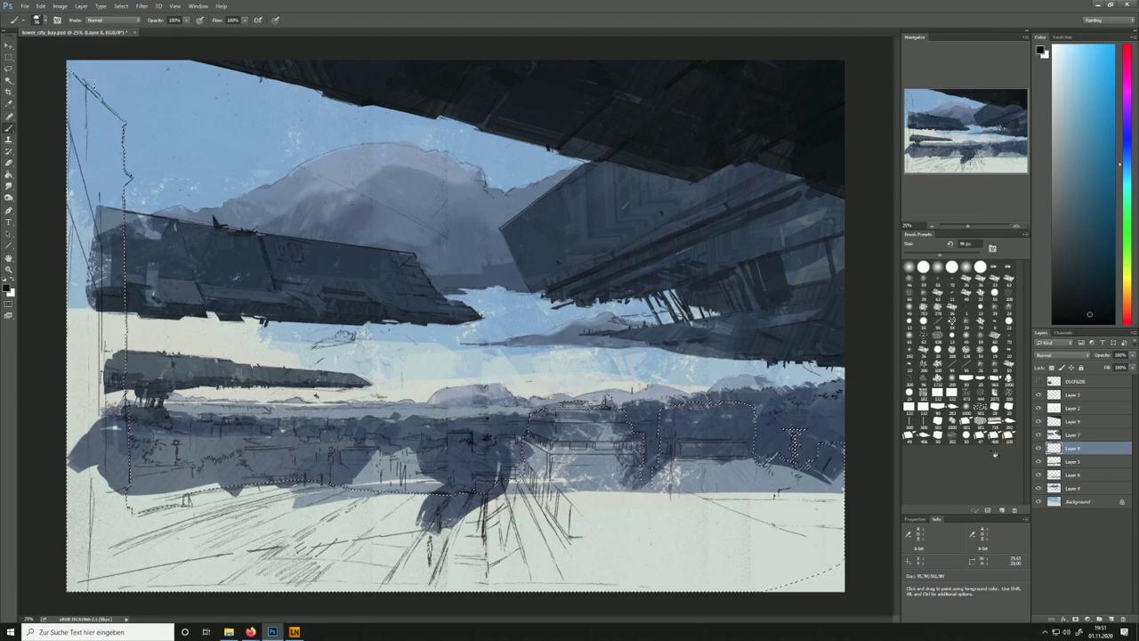
drag(1120, 198, 1130, 315)
mouse_move(285, 525)
mouse_down()
mouse_move(731, 465)
mouse_move(246, 489)
mouse_move(76, 149)
mouse_up()
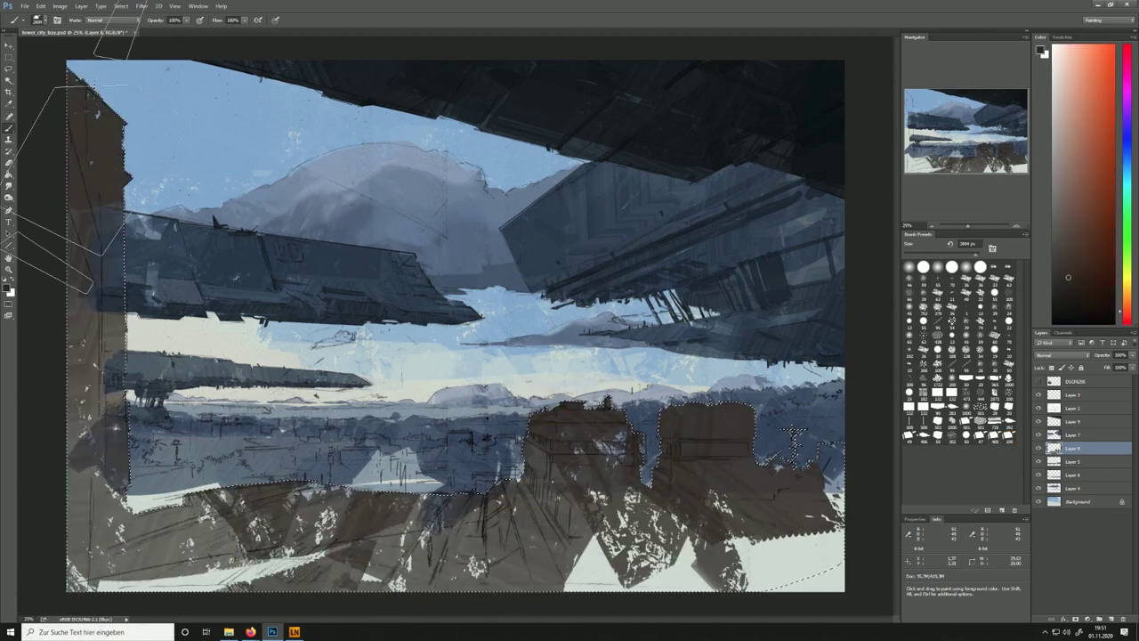
Move Layer 8 above Layer 7 and paint darker brown over the ground and vegetation at the lower right
drag(1073, 447, 1073, 428)
mouse_move(347, 583)
mouse_down()
mouse_move(467, 583)
mouse_move(814, 534)
mouse_move(840, 542)
mouse_up()
drag(976, 255, 972, 255)
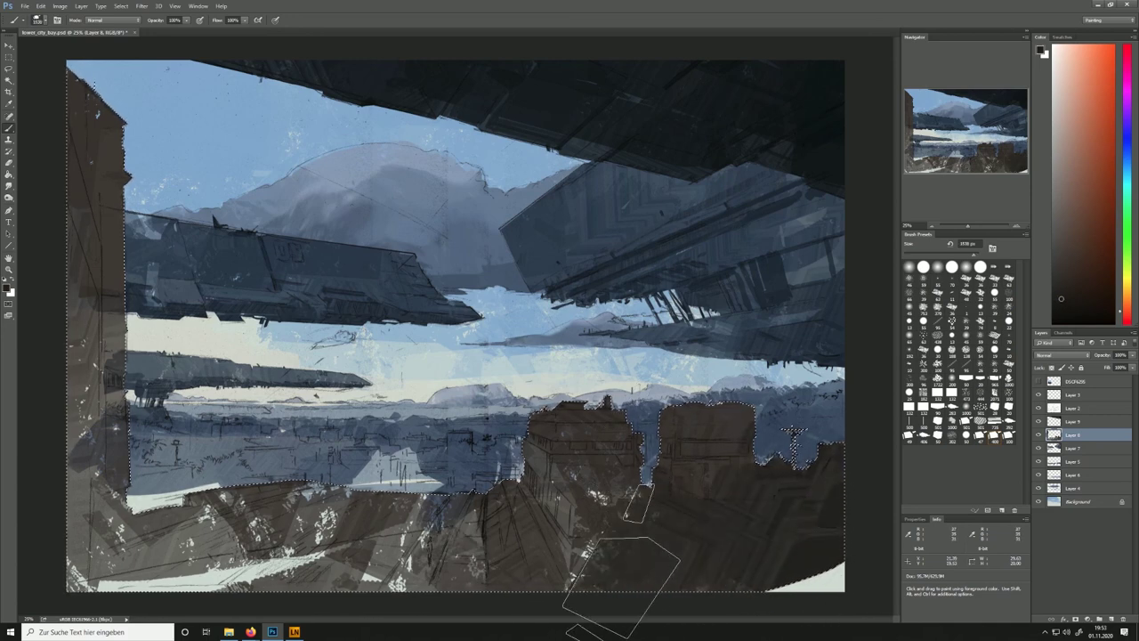
Brush lighter greyish brown tones onto the foreground ground and the two buildings, undoing an unwanted change
click(1128, 306)
click(1060, 242)
click(1060, 207)
drag(151, 543, 422, 534)
click(1129, 302)
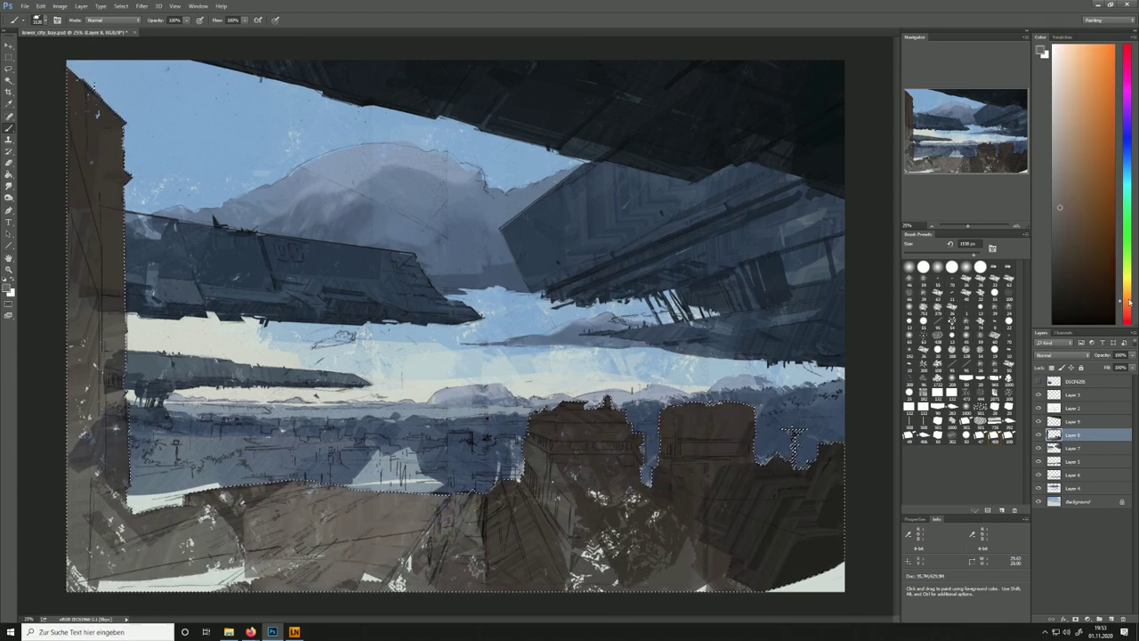
key(ctrl+z)
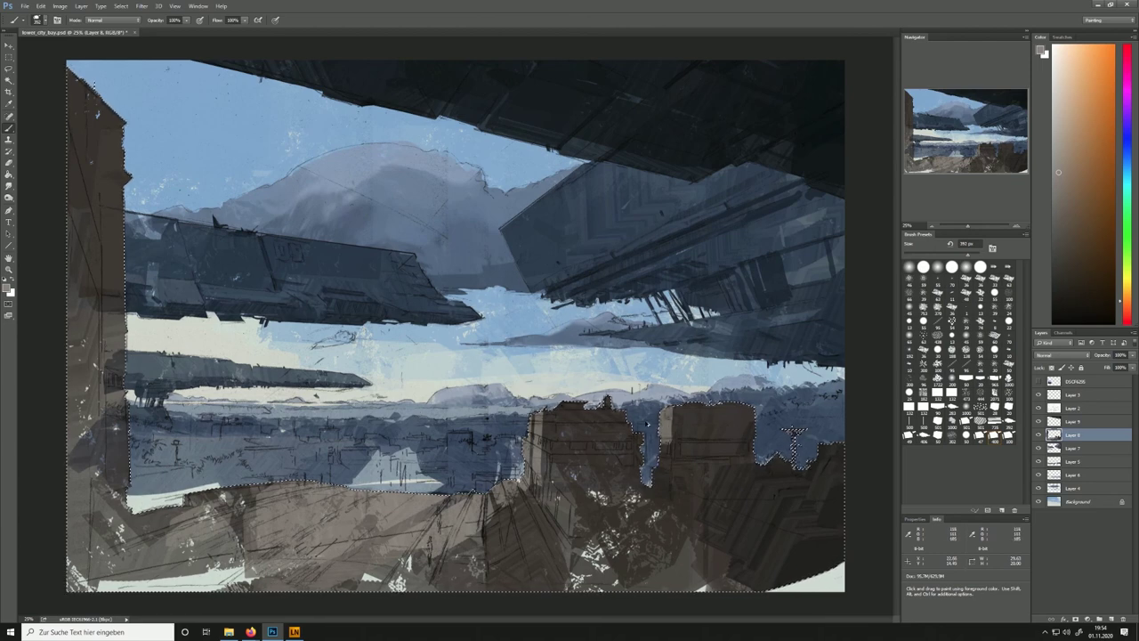
Deselect the foreground and cover the pale lower right corner with dark blue sampled from the overhead hull
key(ctrl+d)
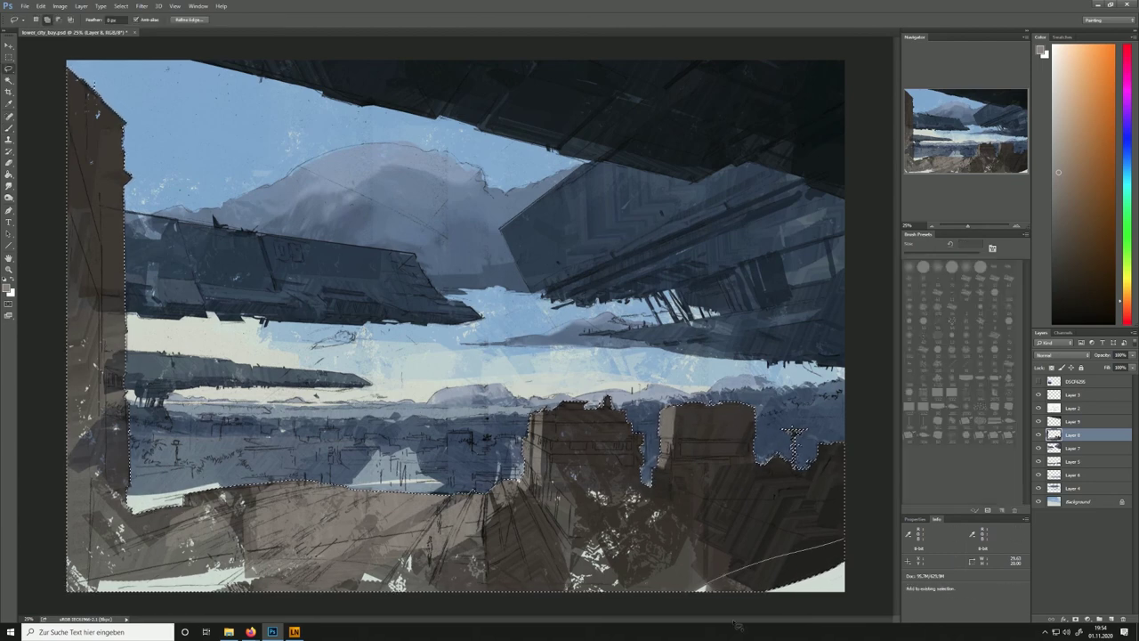
click(1006, 440)
alt+click(828, 182)
mouse_move(776, 583)
mouse_down()
mouse_move(832, 591)
mouse_move(835, 553)
mouse_up()
mouse_move(845, 500)
mouse_down()
mouse_move(805, 487)
mouse_move(838, 539)
mouse_up()
click(990, 315)
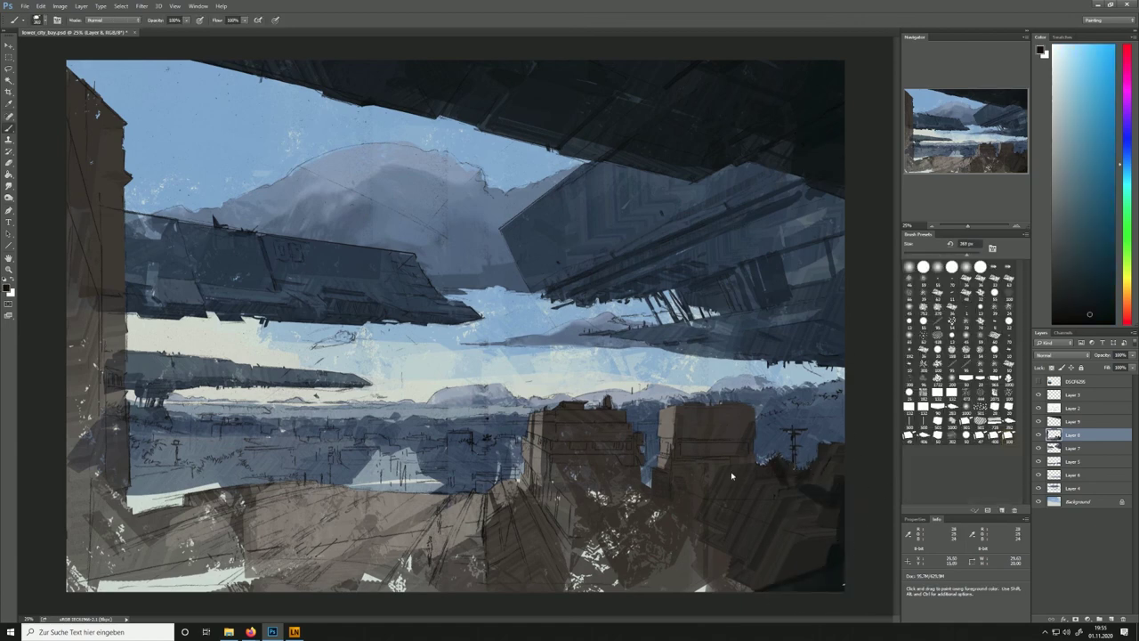
Paint dark shadow strokes across the right building, between the buildings, and over the lower right foreground
drag(691, 448, 747, 447)
drag(622, 454, 654, 500)
mouse_move(586, 535)
mouse_down()
mouse_move(642, 505)
mouse_move(705, 536)
mouse_move(576, 563)
mouse_move(819, 565)
mouse_up()
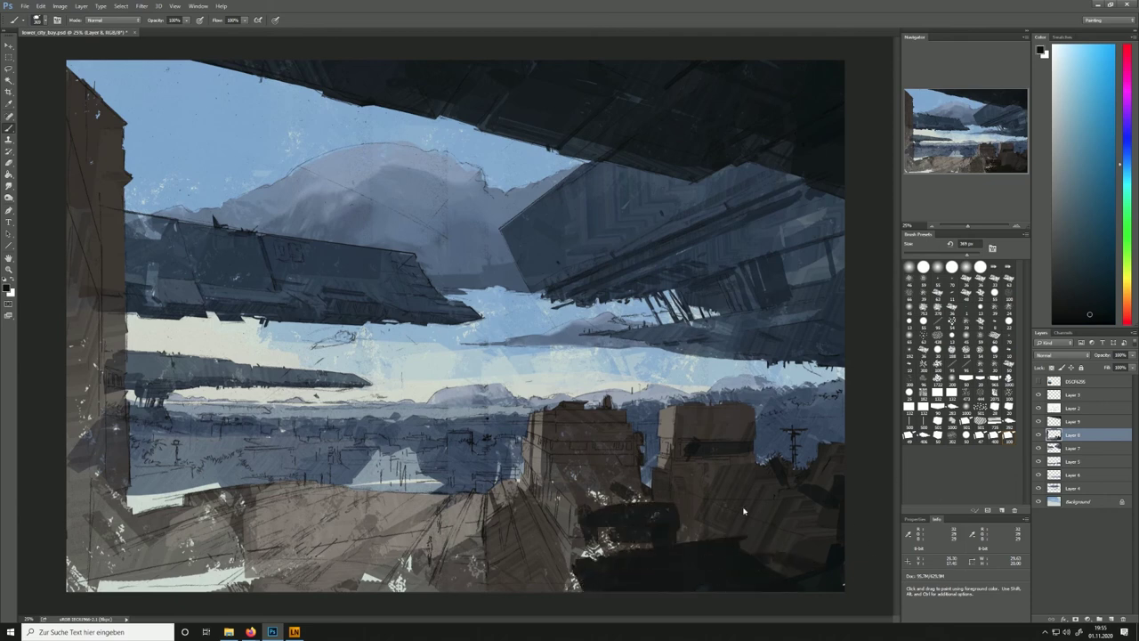
Shade the foreground tower's right edge and base with a sampled dark tone, undoing the unsuitable strokes
drag(96, 485, 127, 496)
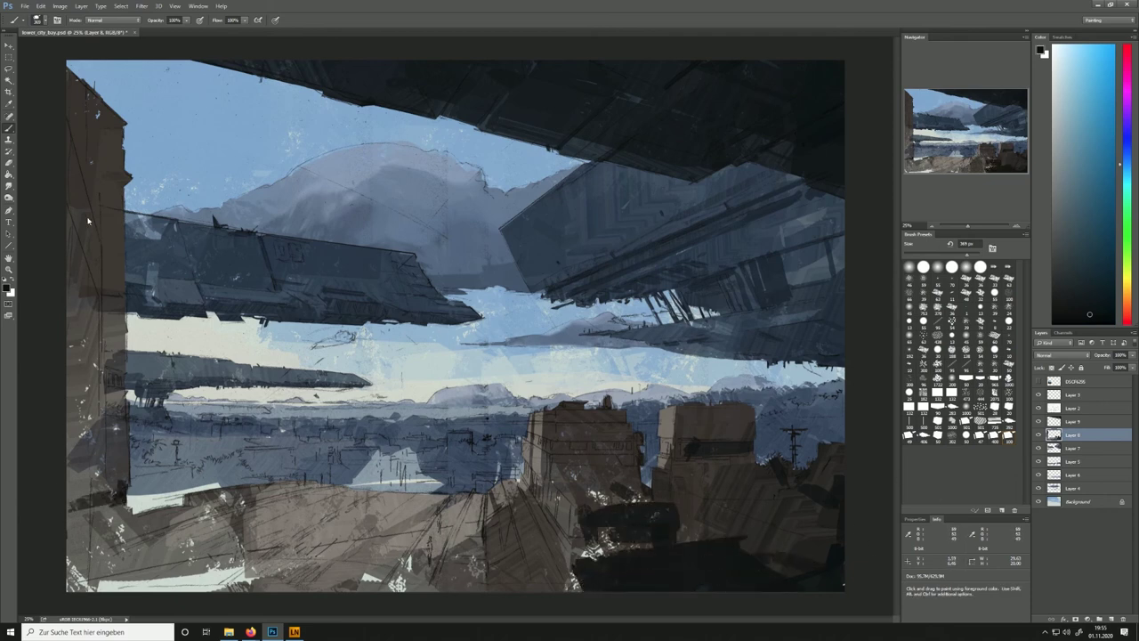
mouse_move(93, 167)
mouse_down()
mouse_move(128, 182)
mouse_move(109, 374)
mouse_up()
key(ctrl+alt+z)
key(ctrl+alt+z)
alt+click(116, 310)
drag(112, 313, 113, 363)
Redo the dark strokes over the lower left ground and cover its remaining white gap
drag(133, 523, 28, 534)
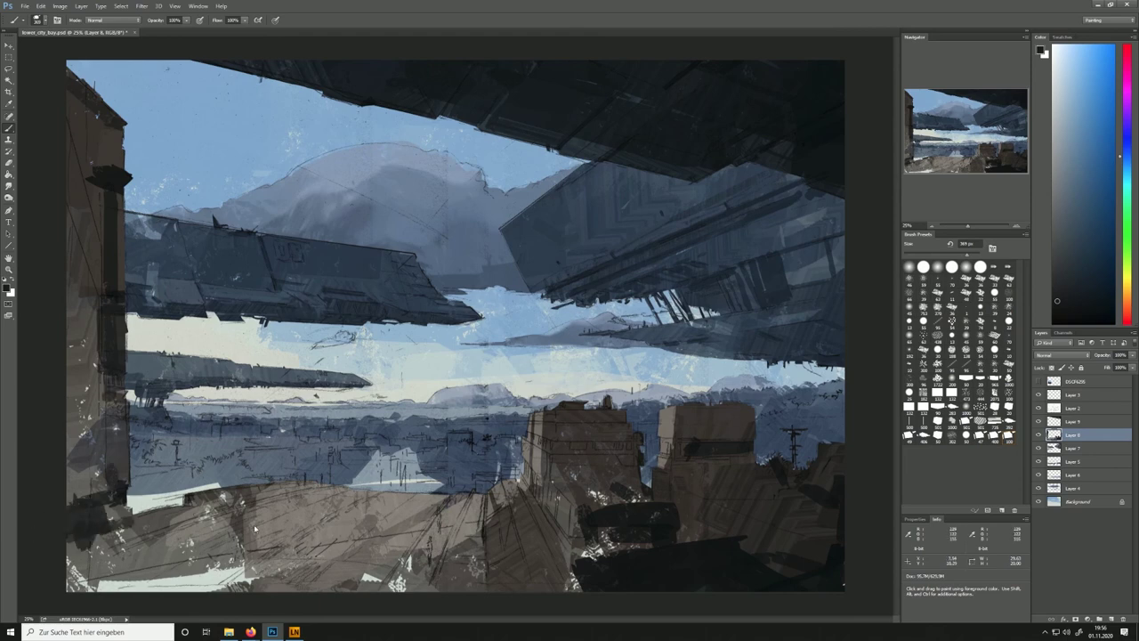
key(ctrl+z)
drag(82, 583, 269, 558)
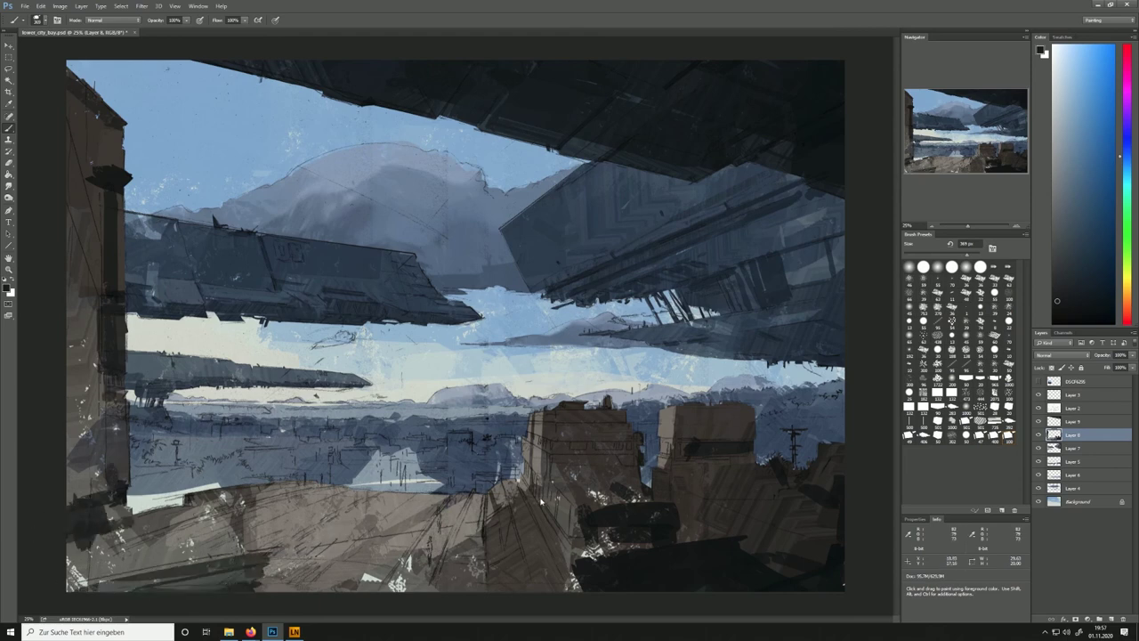
Reduce the brush size and paint thin dark perspective lines on the ground and a dark band across the left building
drag(472, 496, 434, 590)
key(ctrl+z)
key(bracketright)
key(bracketright)
key(bracketright)
drag(530, 445, 601, 446)
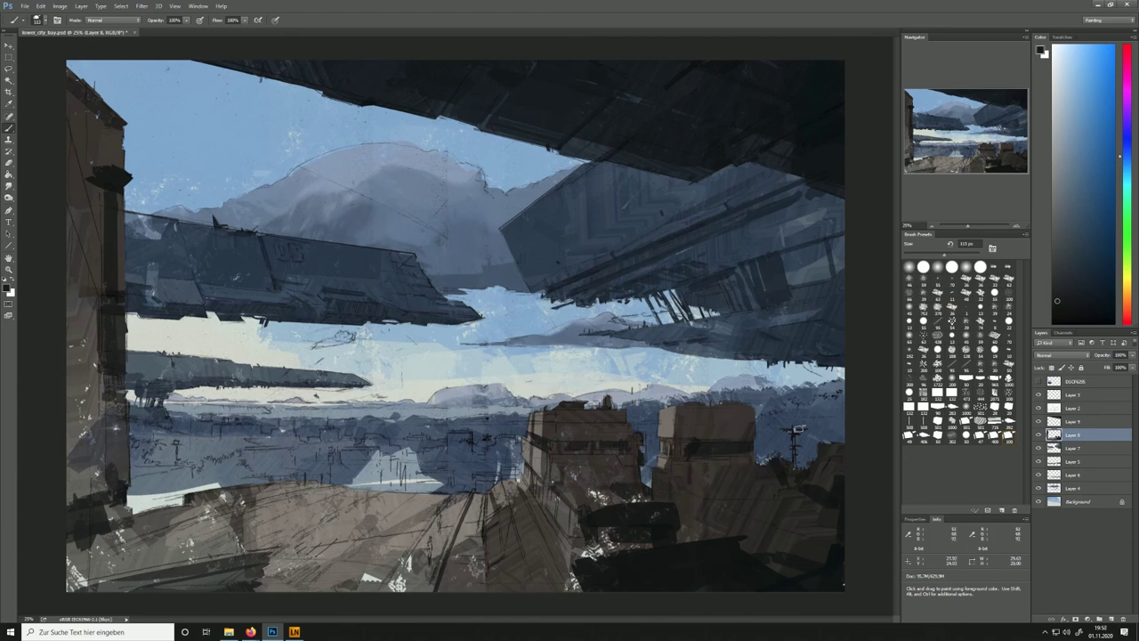
Paint over the lower left ground's upper edge with sampled grey-brown tones
alt+click(189, 495)
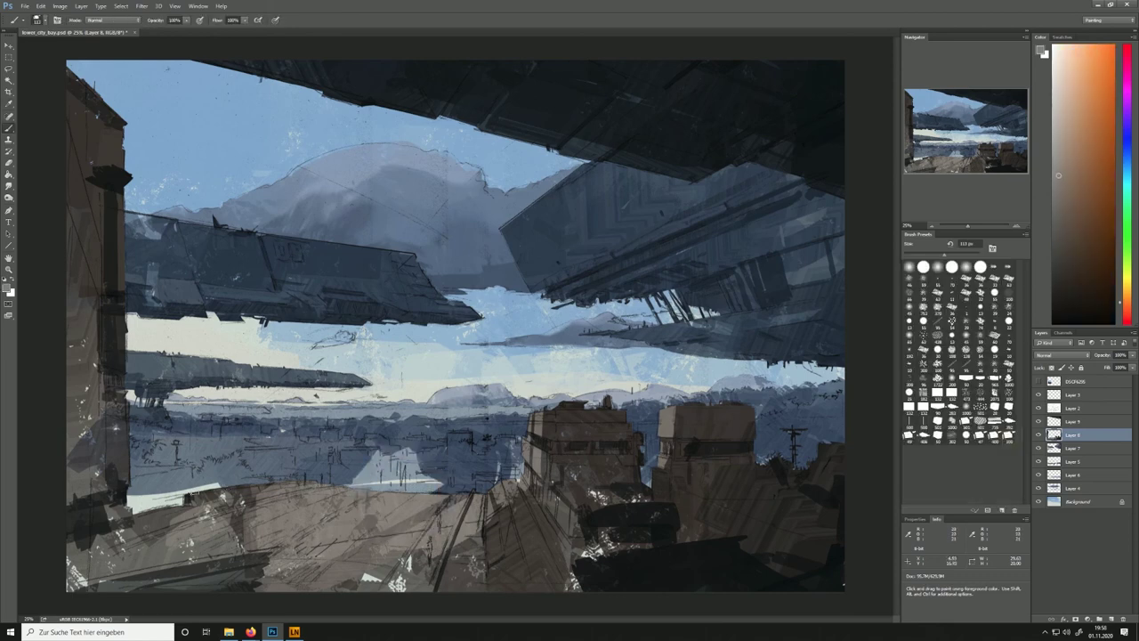
alt+click(283, 481)
alt+click(589, 452)
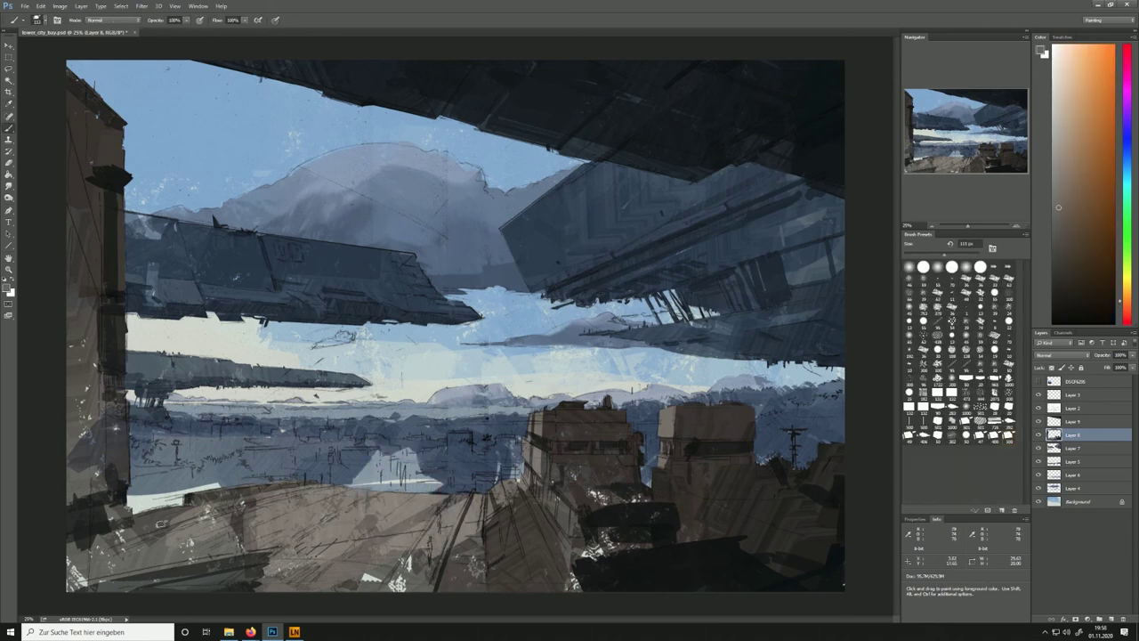
alt+click(162, 523)
drag(248, 494, 322, 486)
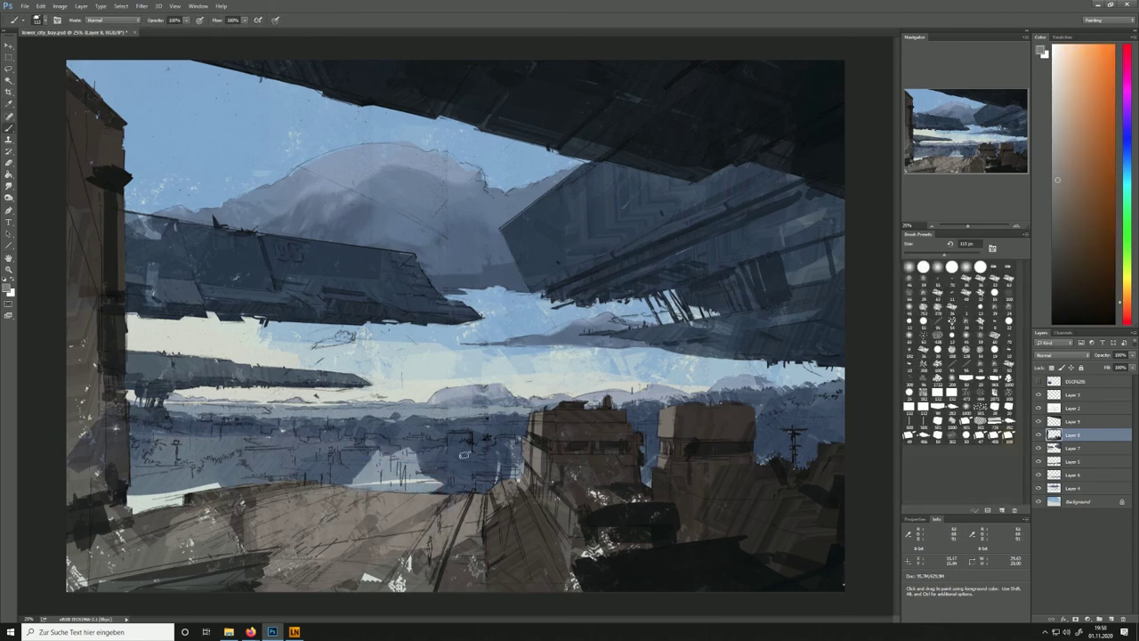
Tint the left building's side wall with long vertical strokes of a sampled blue-grey
alt+click(161, 258)
mouse_move(72, 133)
mouse_down()
mouse_move(96, 279)
mouse_move(64, 163)
mouse_move(100, 180)
mouse_move(89, 402)
mouse_move(65, 460)
mouse_move(91, 489)
mouse_up()
alt+click(75, 143)
drag(73, 102, 84, 169)
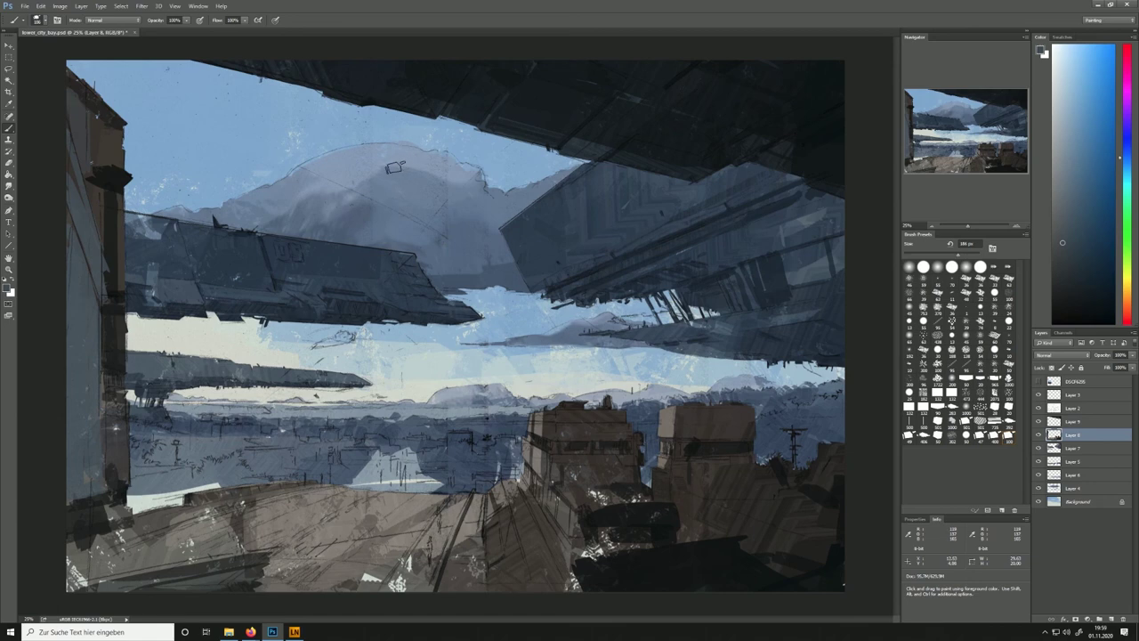
Darken the left building's vertical edge and reshape its ledge with sampled dark tones
alt+click(116, 253)
drag(104, 252, 104, 298)
alt+click(112, 155)
drag(96, 169, 122, 167)
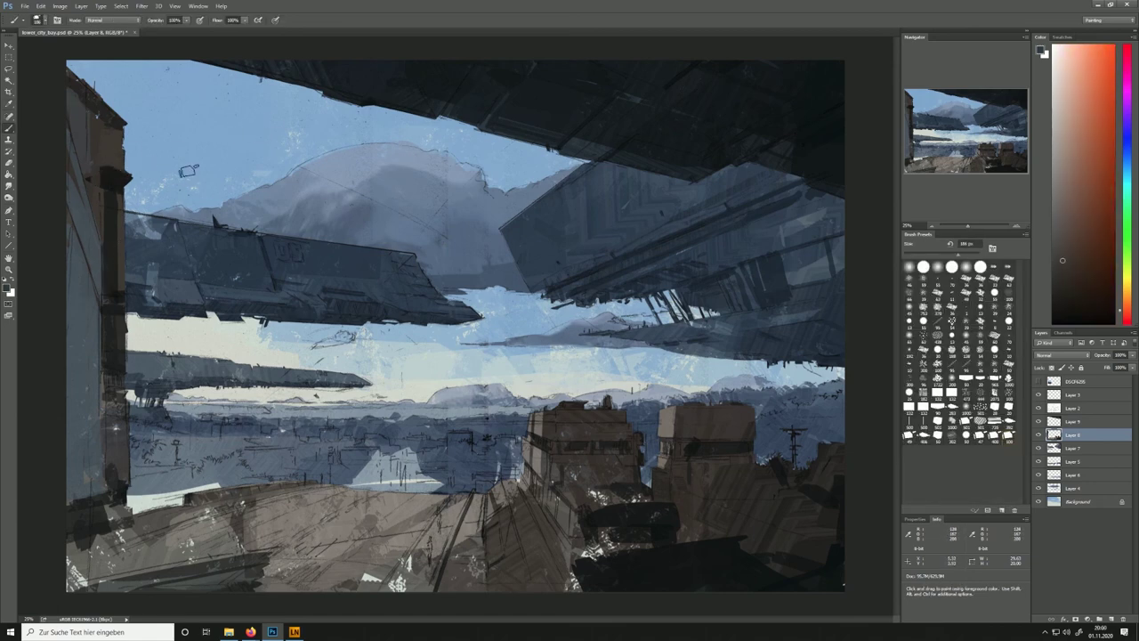
Paint blue-grey perspective panels on the ground beside the central tower and lighter facets on the right foreground blocks
alt+click(569, 507)
mouse_move(537, 584)
mouse_down()
mouse_move(525, 505)
mouse_move(543, 592)
mouse_up()
key(ctrl+z)
alt+click(516, 507)
alt+click(729, 299)
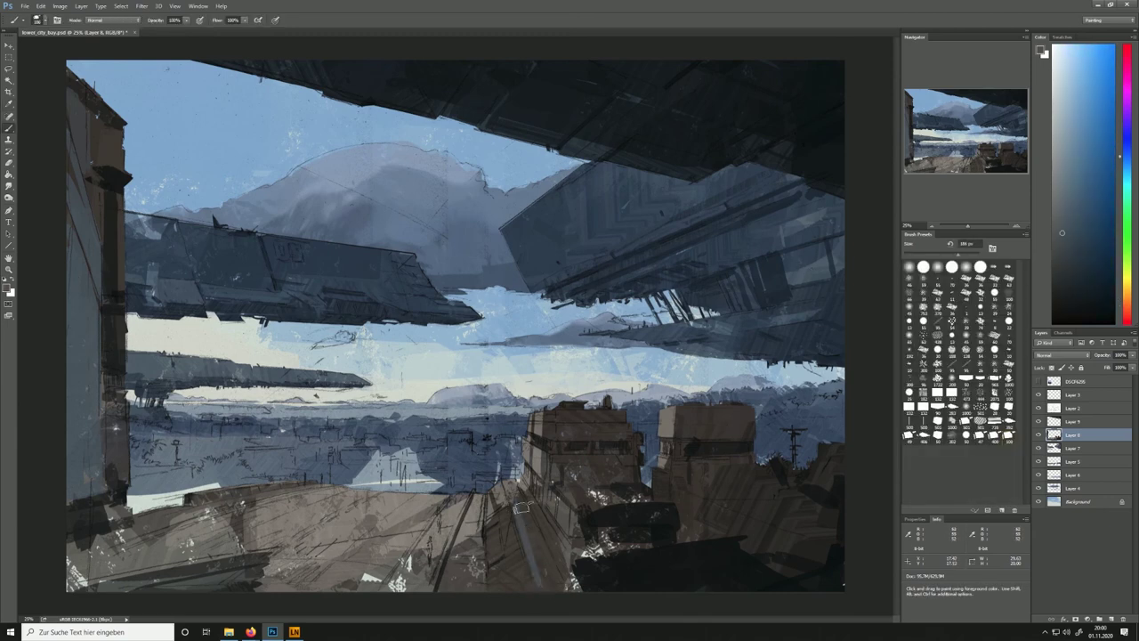
drag(523, 507, 564, 595)
alt+click(513, 534)
drag(509, 538, 523, 587)
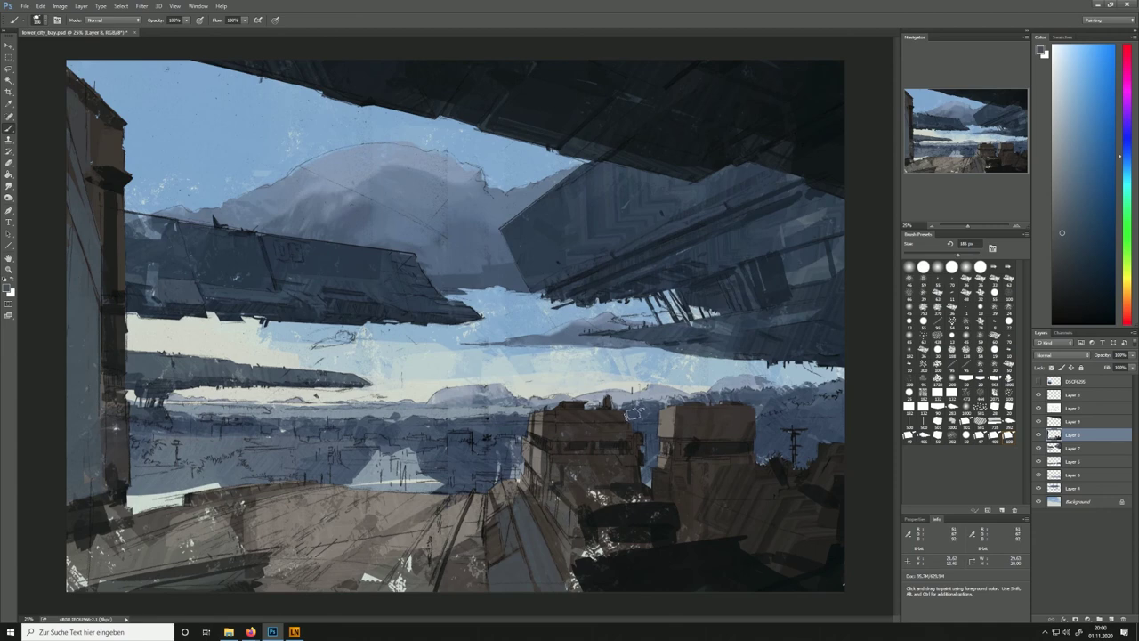
drag(793, 502, 831, 469)
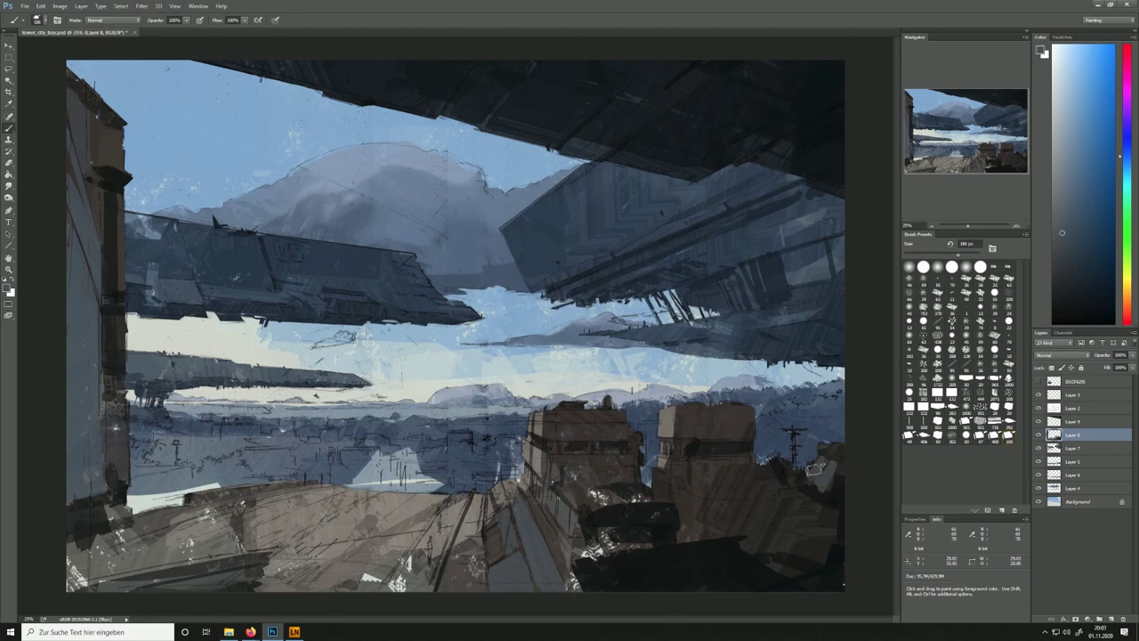
drag(751, 505, 767, 549)
Select the foreground layer's outline, save it as a new channel, and deselect
ctrl+click(1054, 434)
click(9, 69)
right_click(638, 338)
click(680, 387)
click(644, 188)
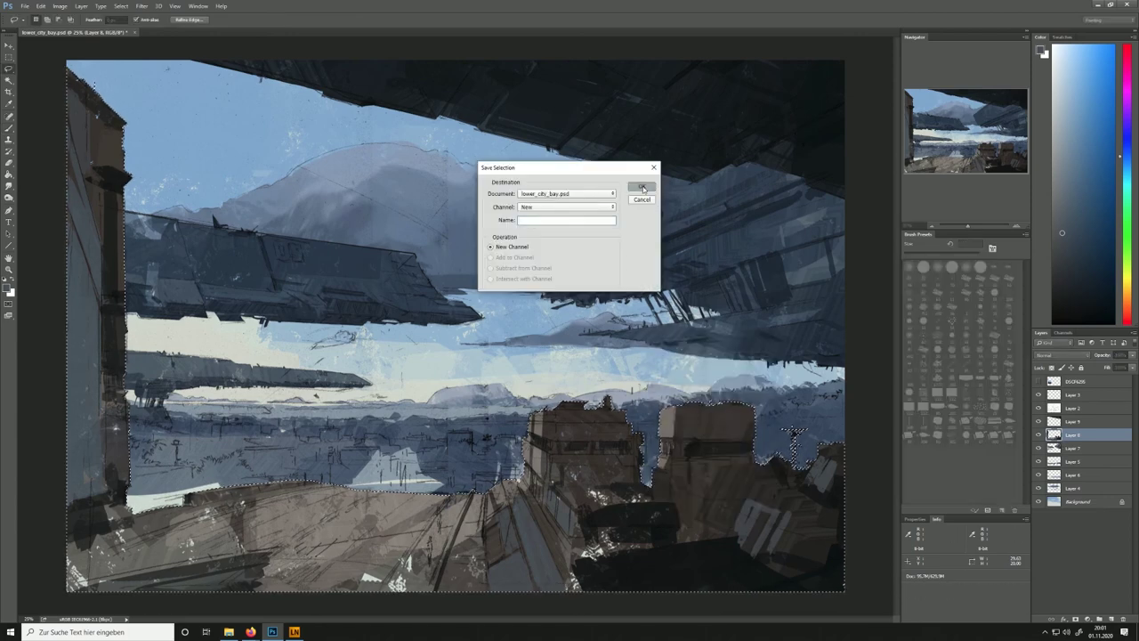
click(642, 187)
key(ctrl+d)
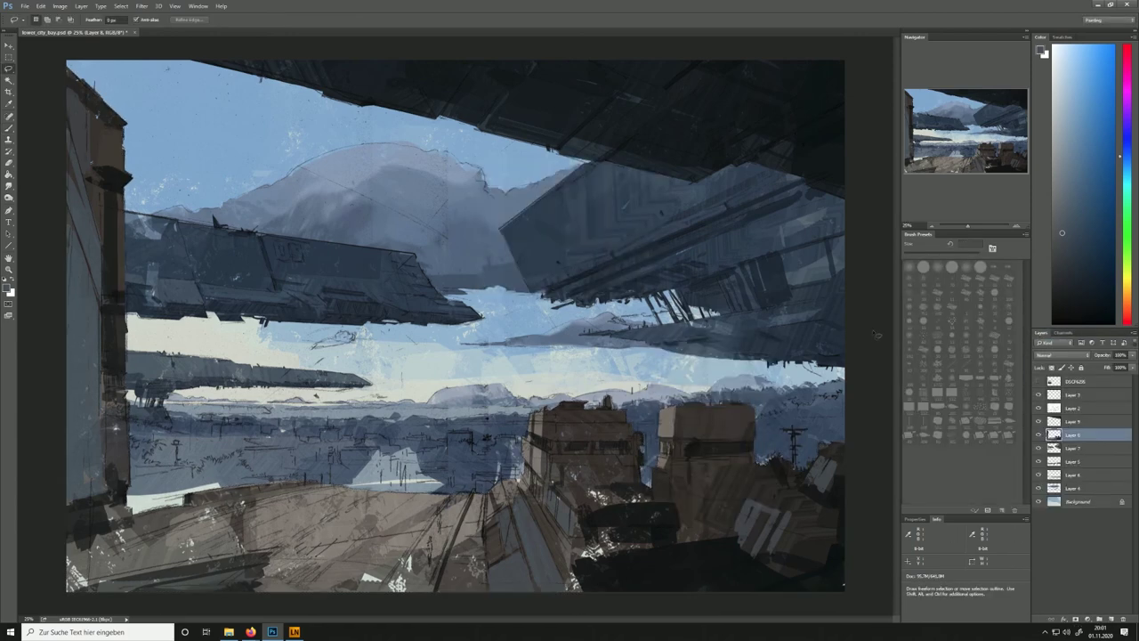
Load the Alpha 1 channel as a selection, restore the full-colour view, and deselect
key(ctrl+6)
click(41, 7)
click(39, 7)
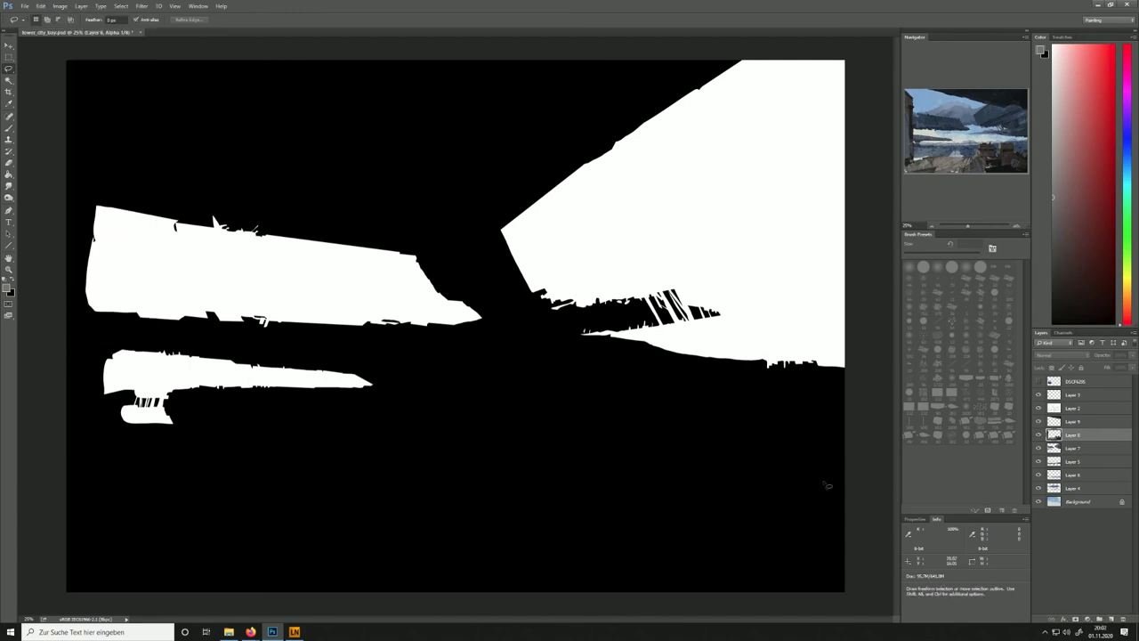
click(121, 6)
click(125, 16)
right_click(654, 264)
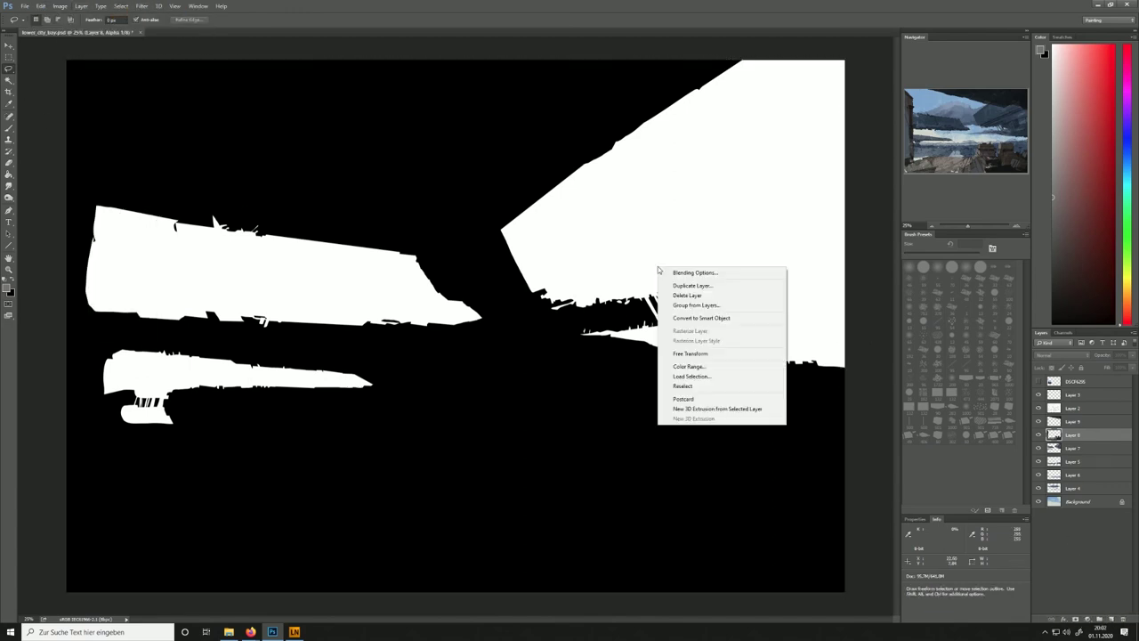
click(712, 377)
click(612, 209)
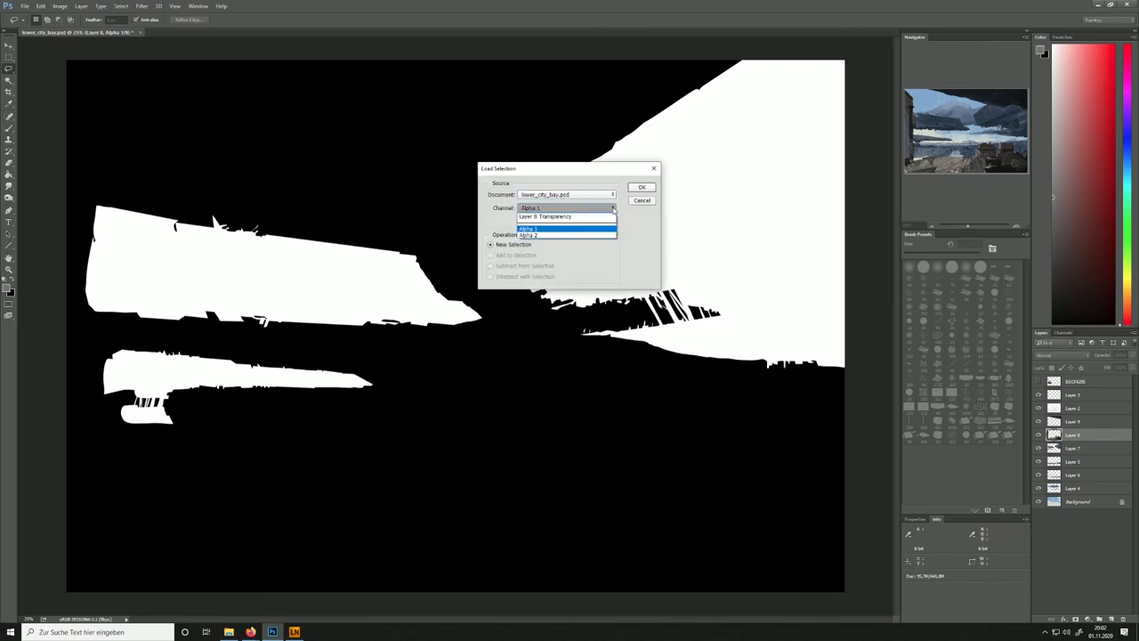
click(594, 229)
click(641, 187)
click(1063, 333)
click(1037, 343)
click(1041, 333)
click(1063, 333)
click(1037, 393)
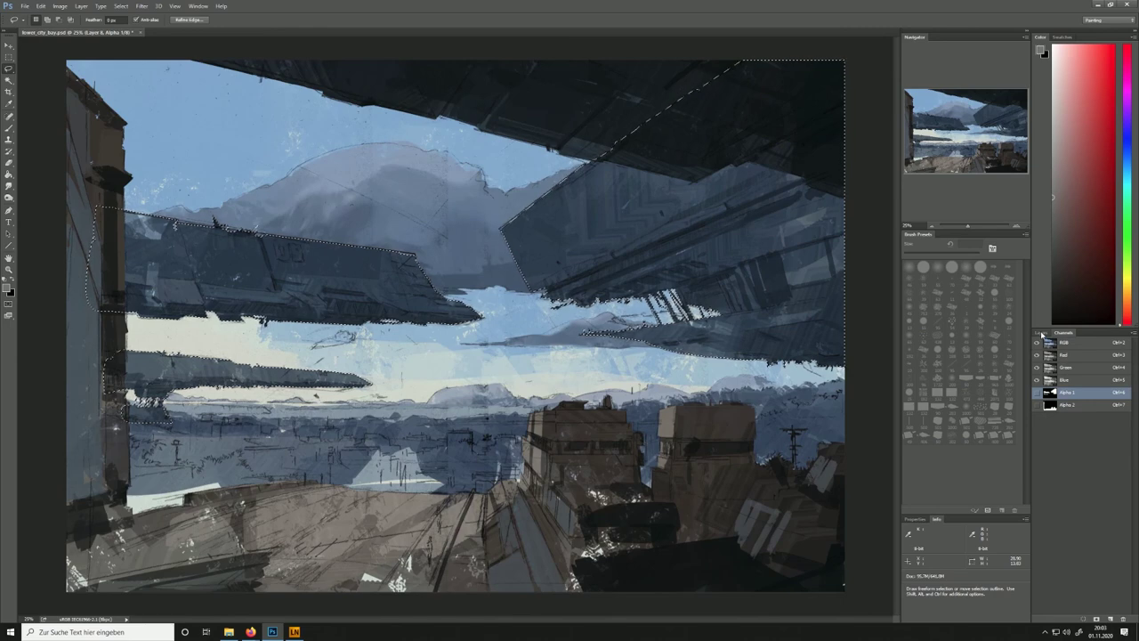
click(1040, 332)
key(ctrl+d)
Reload a saved selection and clear it, then load the Alpha 2 channel as a selection and deselect
right_click(775, 312)
click(812, 420)
click(641, 188)
key(ctrl+d)
right_click(793, 396)
click(829, 504)
click(544, 208)
click(538, 236)
click(642, 188)
key(ctrl+d)
Identify the distant city layer by toggling layer visibility, activate Layer 5, and sample a dark blue for the brush
click(1038, 409)
click(1038, 408)
click(1051, 449)
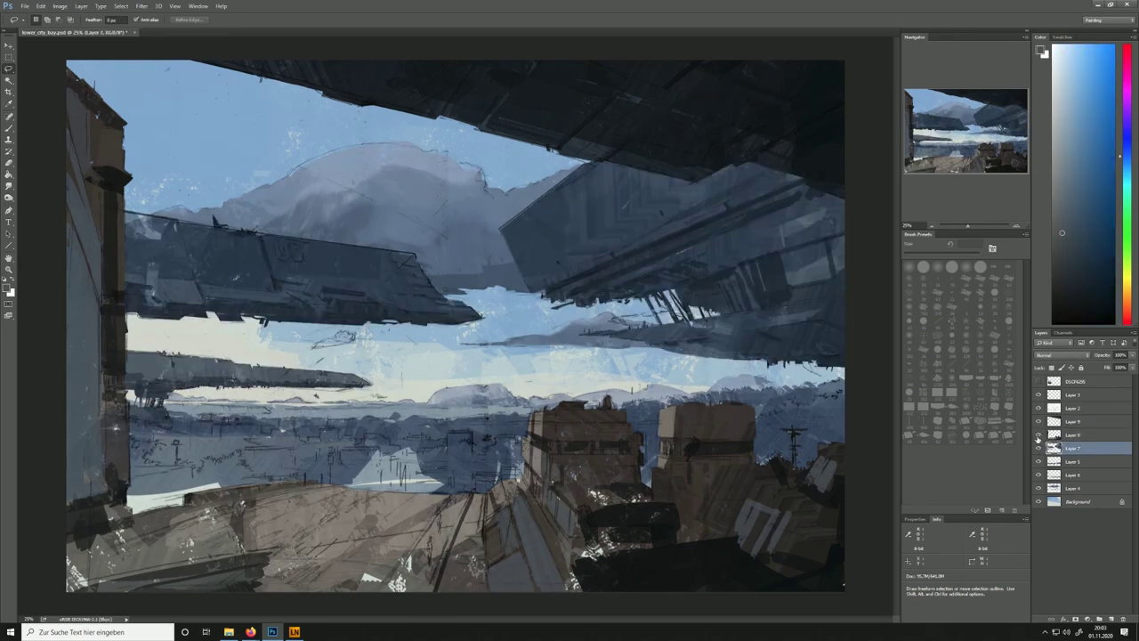
click(1038, 462)
click(1038, 462)
click(1052, 461)
click(1038, 449)
click(1038, 449)
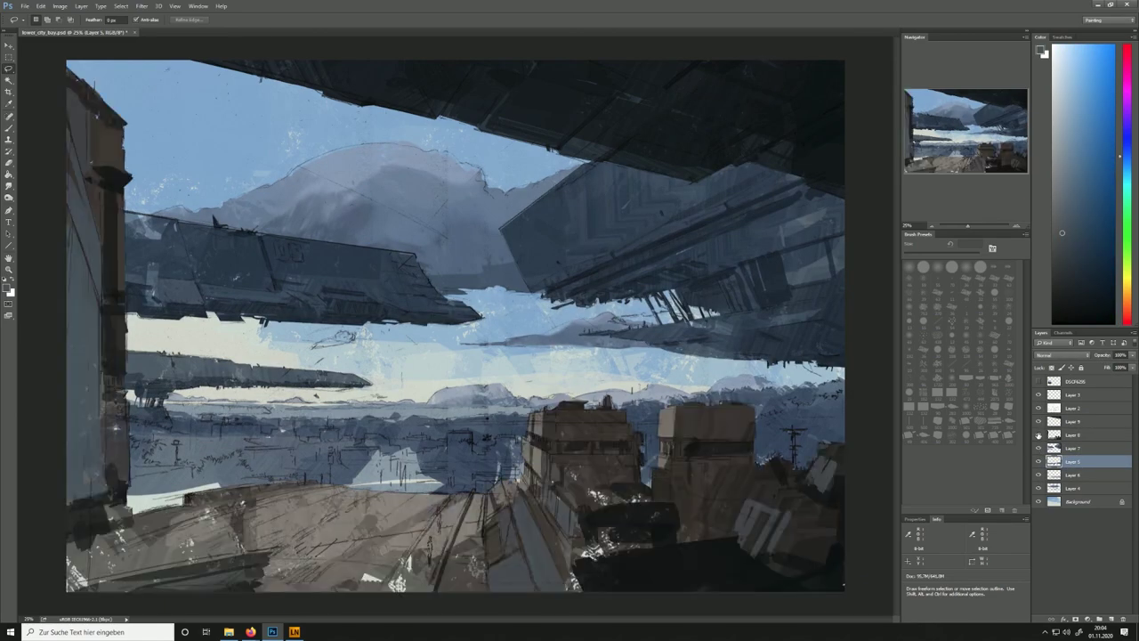
click(1037, 449)
click(1037, 449)
key(b)
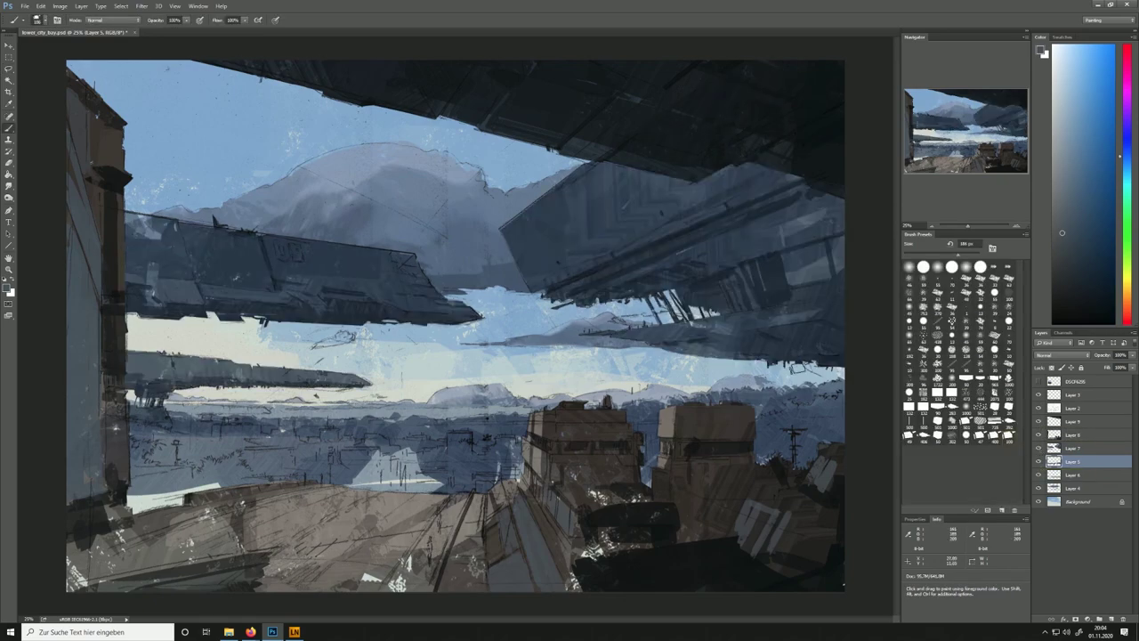
key(i)
key(b)
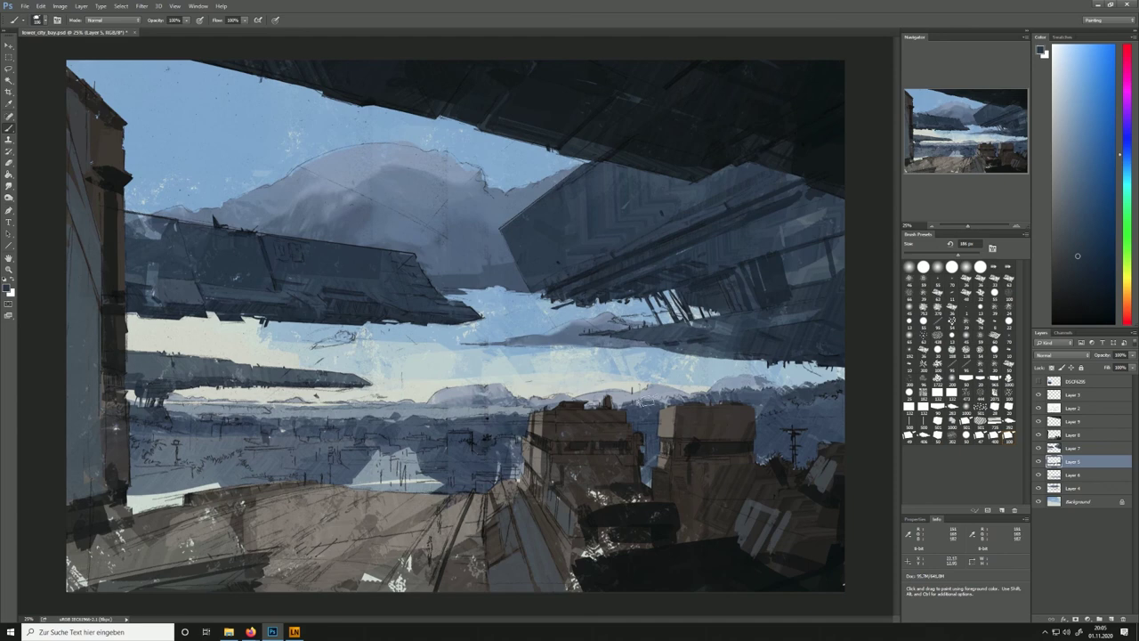
Erase horizontal strips from the distant land on Layer 5 to open up a band of water
click(1038, 461)
click(1038, 461)
click(1038, 460)
click(1038, 461)
click(1075, 475)
click(1067, 462)
key(e)
drag(419, 427, 524, 427)
drag(475, 433, 524, 431)
mouse_move(448, 433)
mouse_down()
mouse_move(343, 423)
mouse_move(311, 433)
mouse_up()
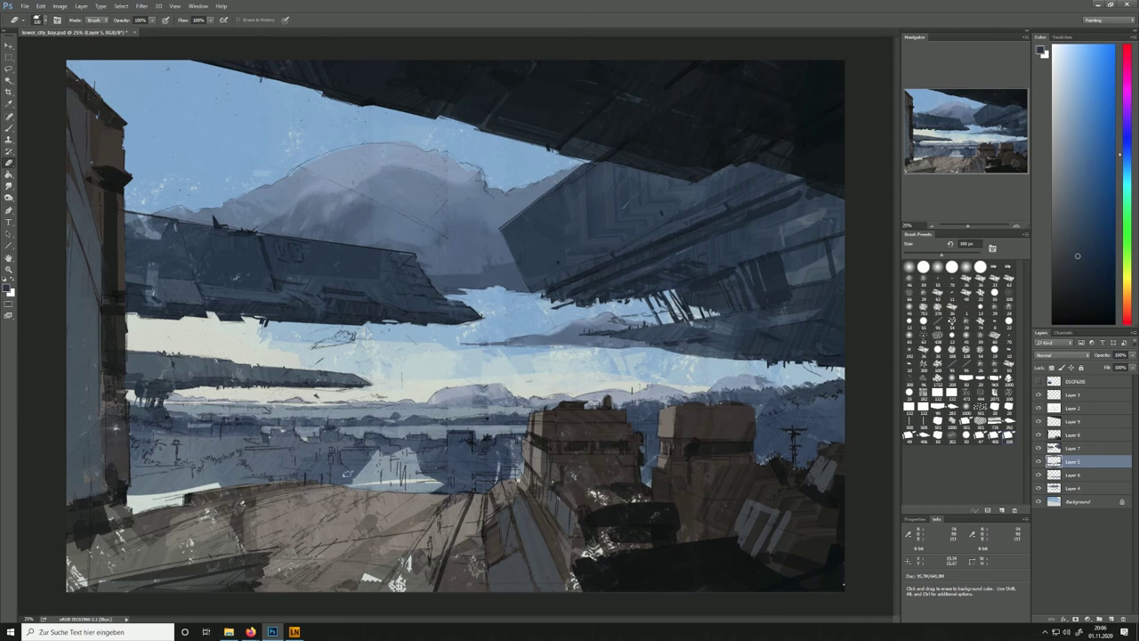
Enlarge the eraser and thin out the distant land along the horizon on Layer 6
click(1038, 462)
click(1038, 462)
click(1073, 475)
key(bracketright)
key(bracketright)
key(bracketright)
mouse_move(525, 407)
mouse_down()
mouse_move(413, 414)
mouse_move(479, 412)
mouse_up()
drag(324, 410, 406, 413)
drag(228, 409, 377, 412)
drag(288, 404, 434, 400)
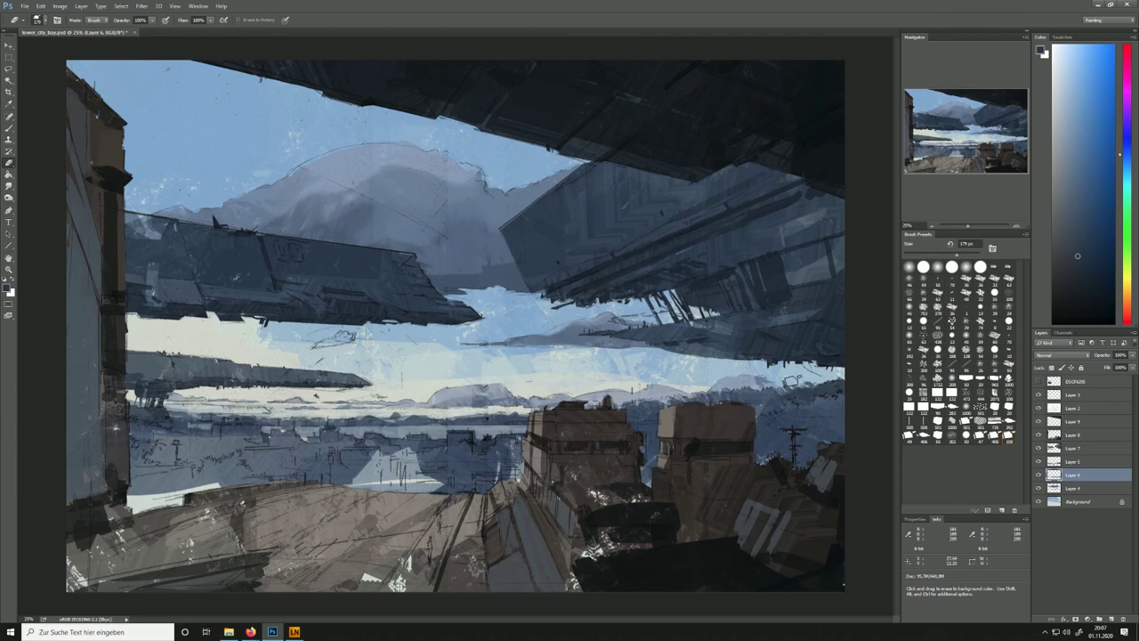
Refine the far shoreline on Layer 5 by alternating sampled blue brush strokes and erasing
key(i)
click(487, 418)
key(b)
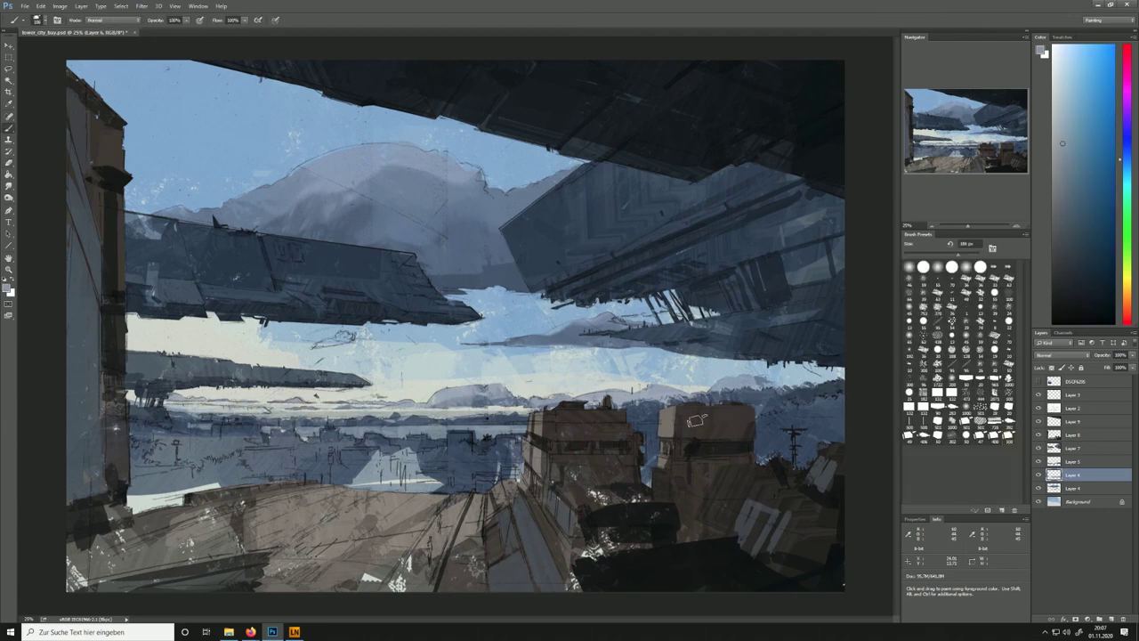
click(1072, 461)
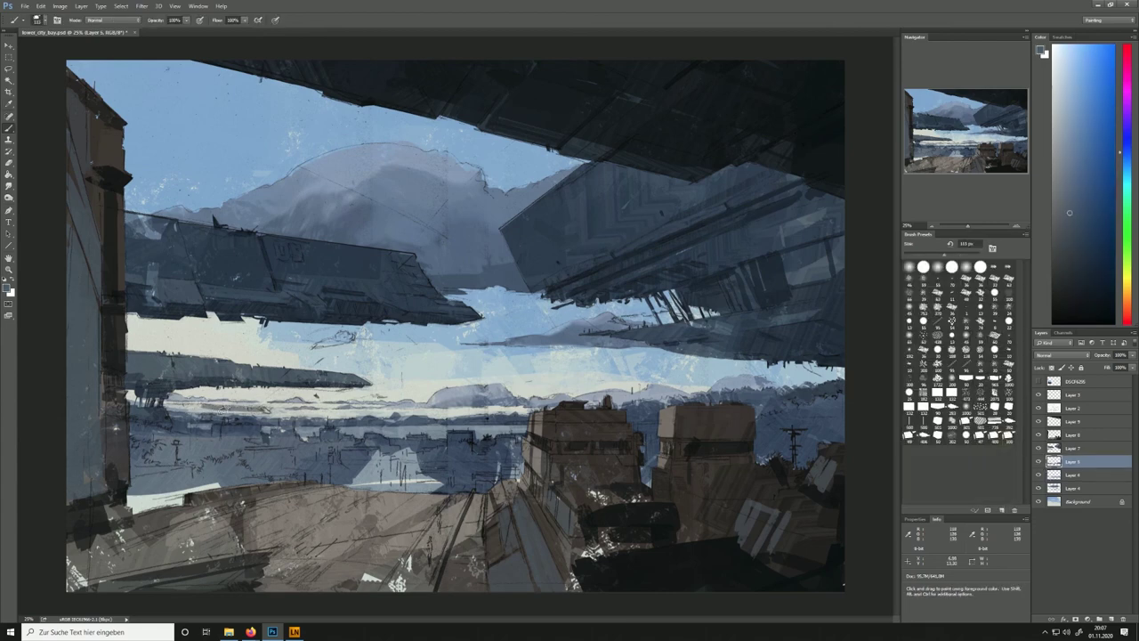
mouse_move(170, 407)
mouse_down()
mouse_move(267, 412)
mouse_move(169, 407)
mouse_up()
key(e)
key(b)
alt+click(202, 407)
key(e)
drag(270, 410, 291, 409)
key(b)
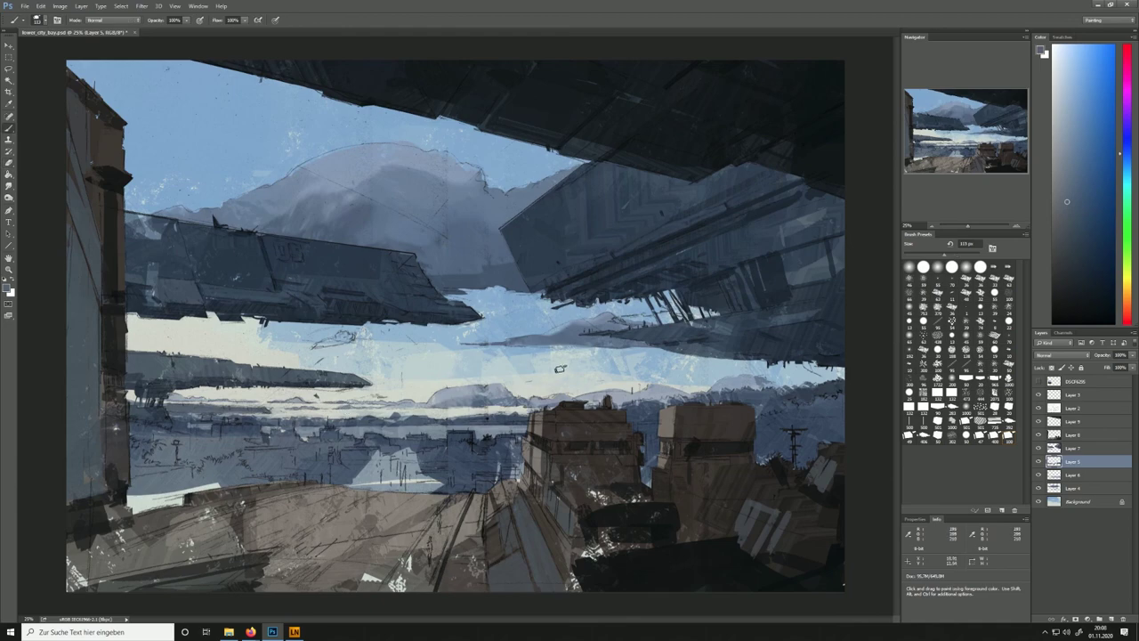
Check Layer 5's coverage and paint light blue-grey building blocks across the distant city with sampled tones
click(1038, 462)
click(1038, 462)
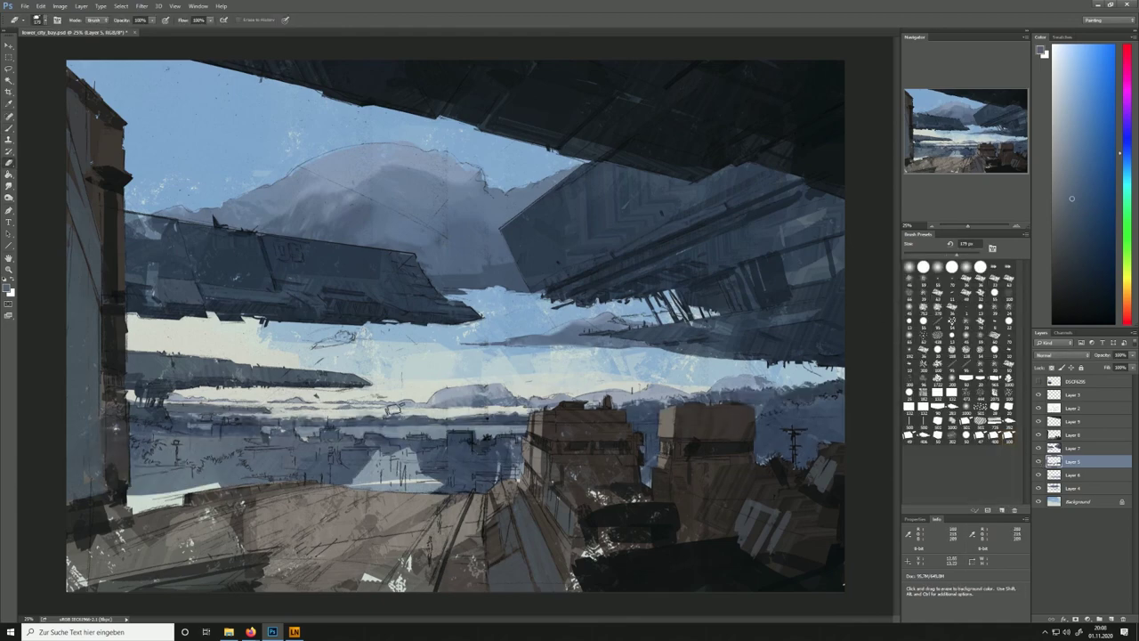
alt+click(829, 386)
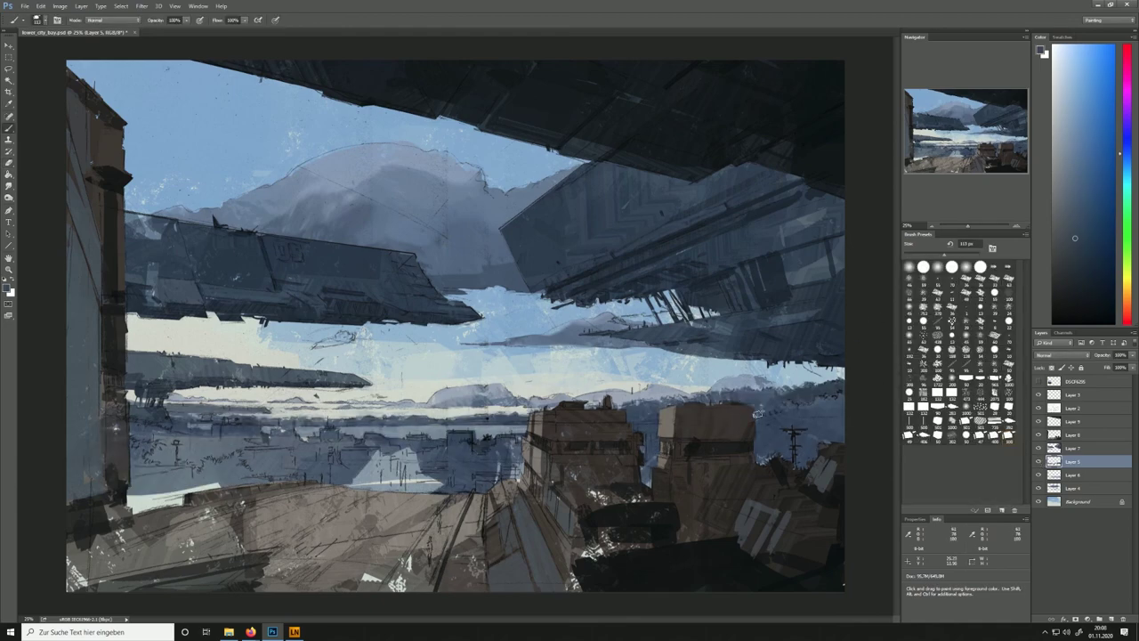
alt+click(413, 428)
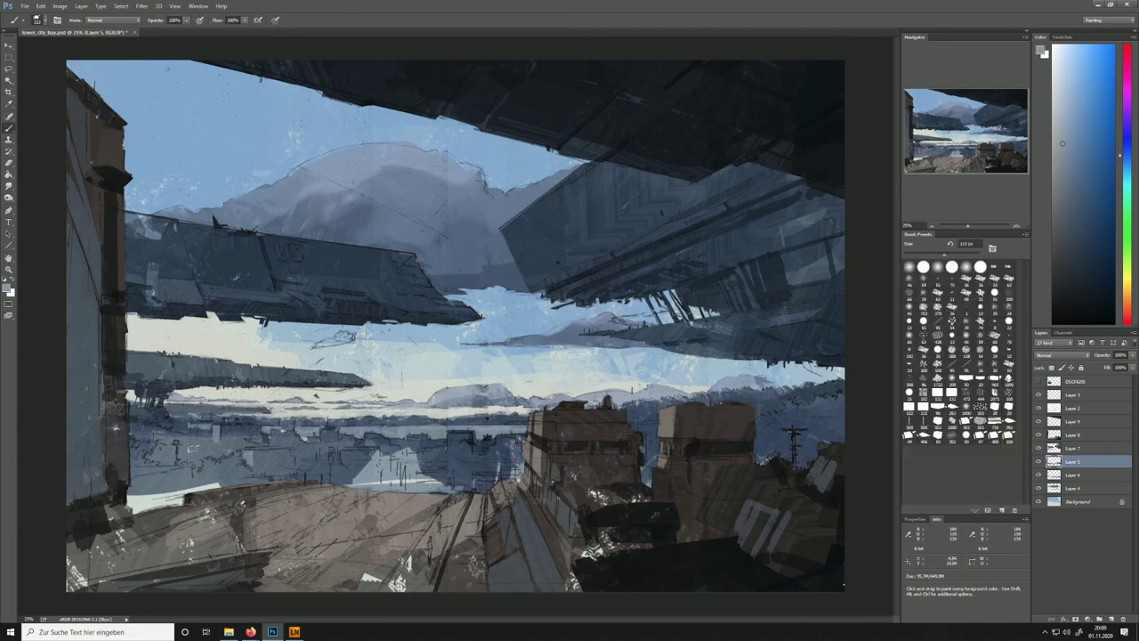
Paint the wooded slope beside the right building and tree clumps in the left midground with a sampled dark blue
alt+click(784, 382)
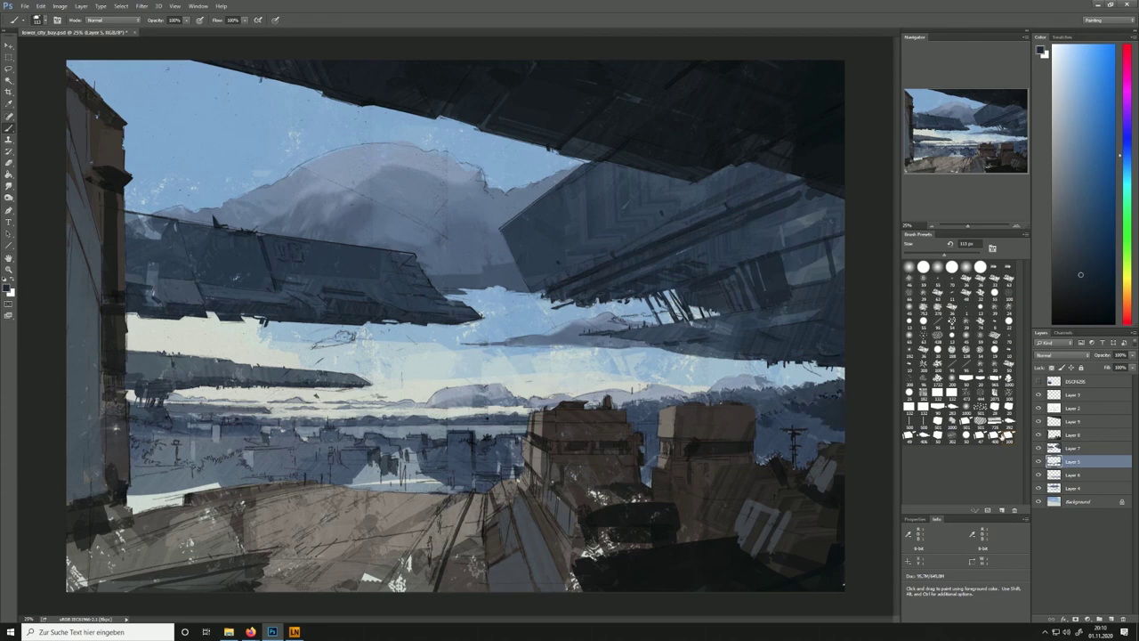
drag(763, 411, 784, 462)
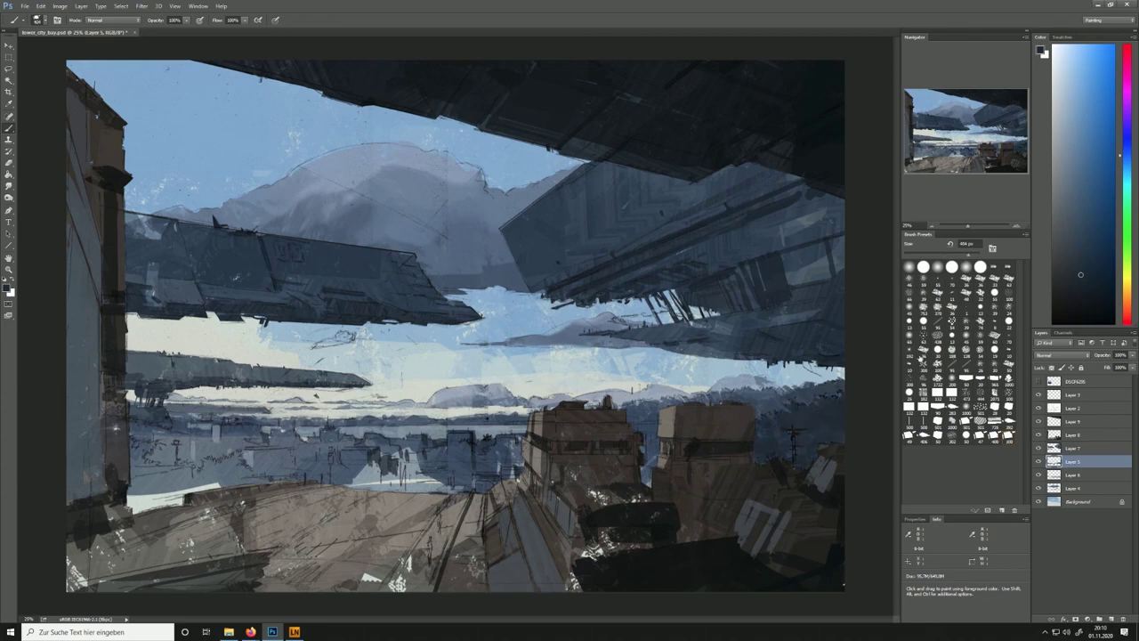
mouse_move(133, 439)
mouse_down()
mouse_move(187, 464)
mouse_move(233, 456)
mouse_move(290, 477)
mouse_up()
mouse_move(201, 486)
mouse_down()
mouse_move(238, 471)
mouse_move(220, 482)
mouse_up()
Cover the white gap behind the left ground with a block of sampled grey-brown
alt+click(189, 486)
alt+click(169, 505)
mouse_move(135, 481)
mouse_down()
mouse_move(189, 480)
mouse_move(135, 506)
mouse_move(176, 500)
mouse_up()
alt+click(459, 468)
alt+click(191, 478)
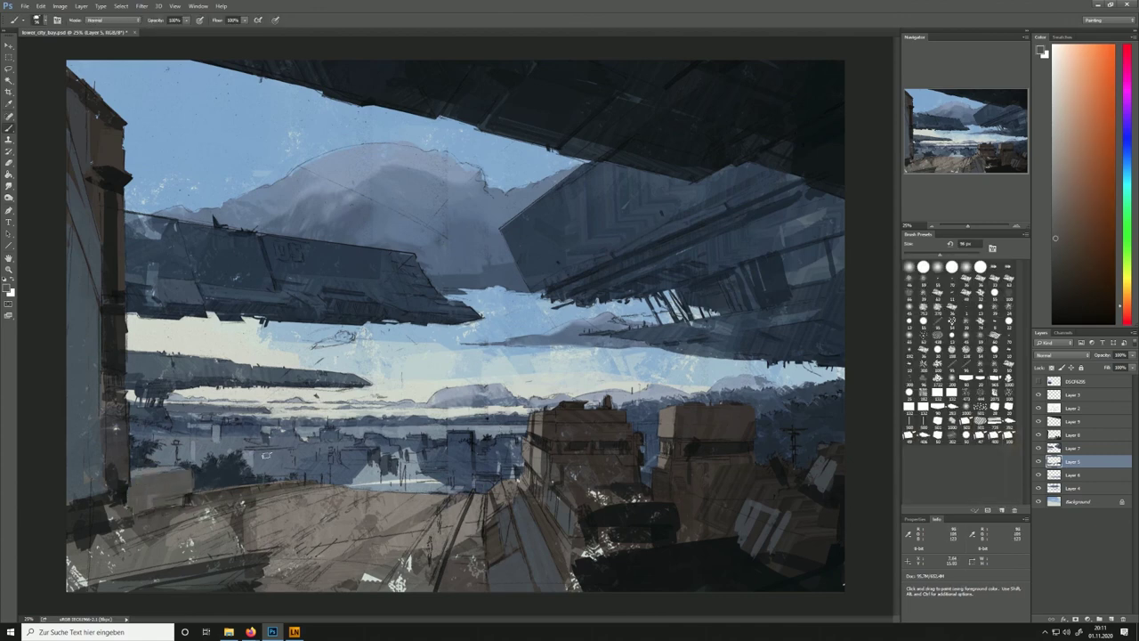
Paint small buildings in the midground city with sampled light and dark blues, enlarging the brush to 177 px
alt+click(458, 481)
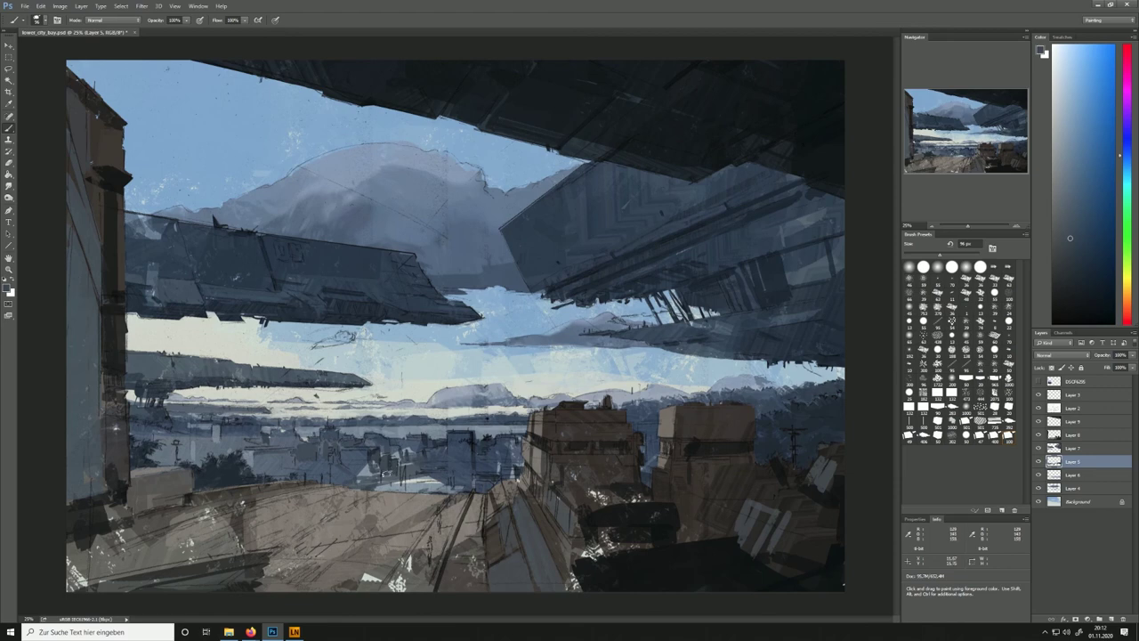
alt+click(644, 427)
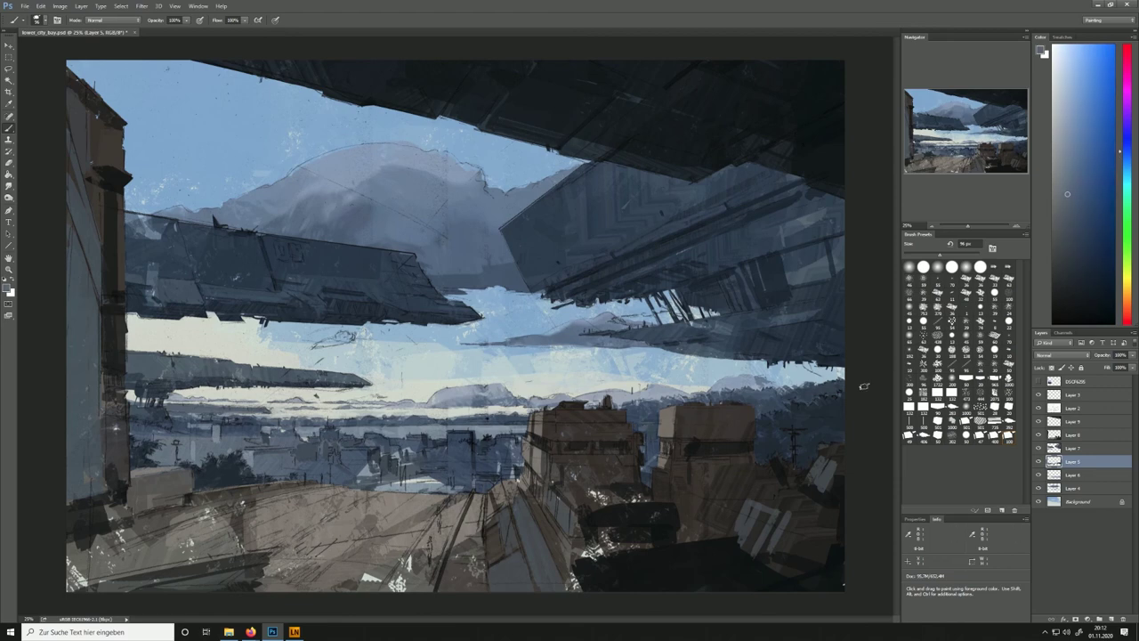
alt+click(238, 455)
alt+click(235, 462)
mouse_move(258, 432)
mouse_down()
mouse_move(226, 435)
mouse_move(289, 467)
mouse_up()
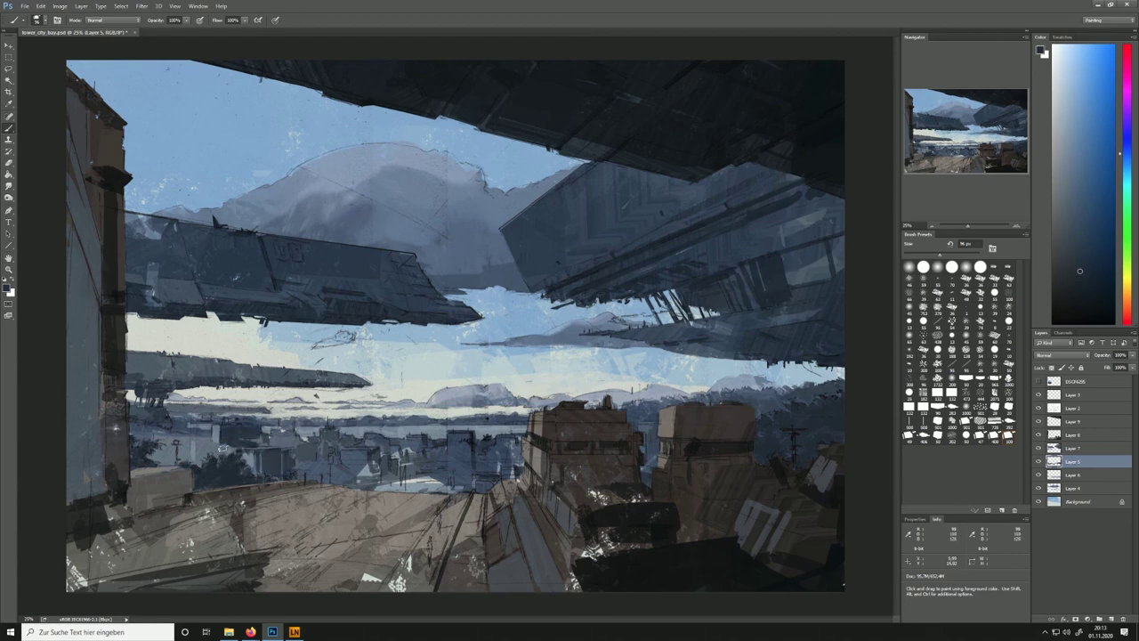
alt+click(277, 449)
drag(185, 438, 222, 449)
drag(940, 254, 956, 255)
Compare the painting with the city layer and the line sketch hidden and shown, and sample a dark blue
click(1039, 462)
click(1039, 462)
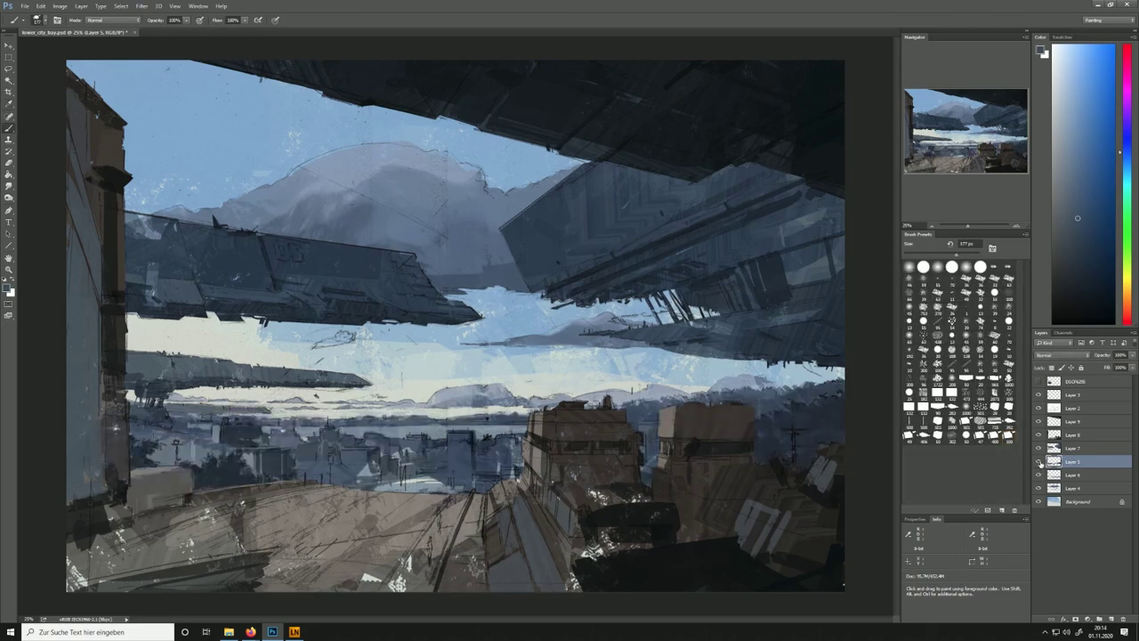
click(1038, 421)
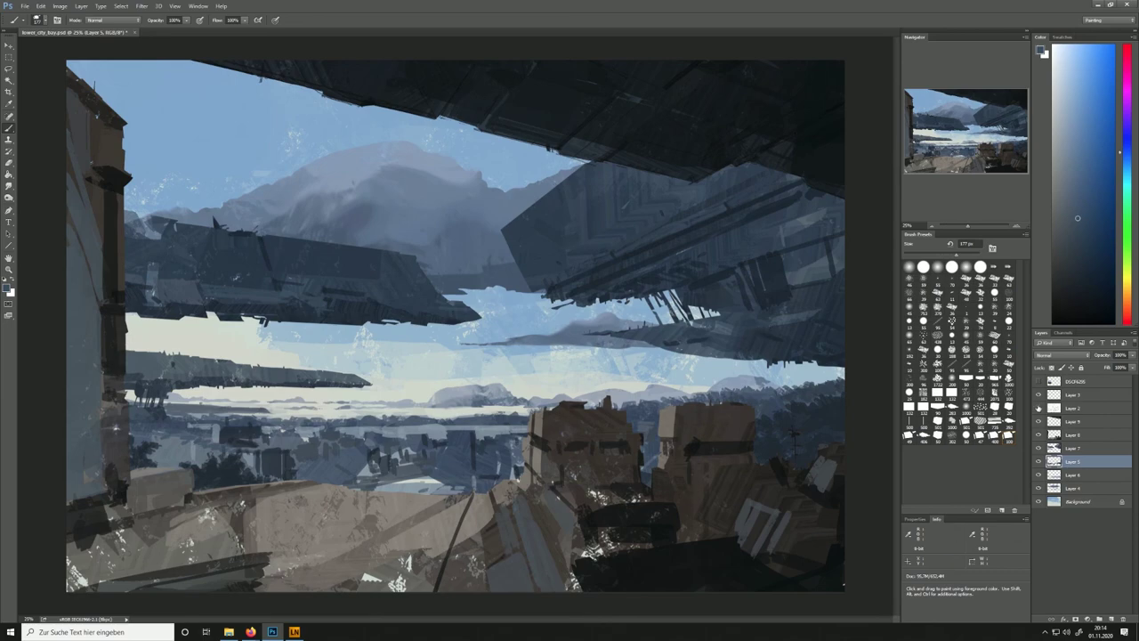
click(1038, 409)
click(1039, 408)
click(1039, 409)
alt+click(238, 244)
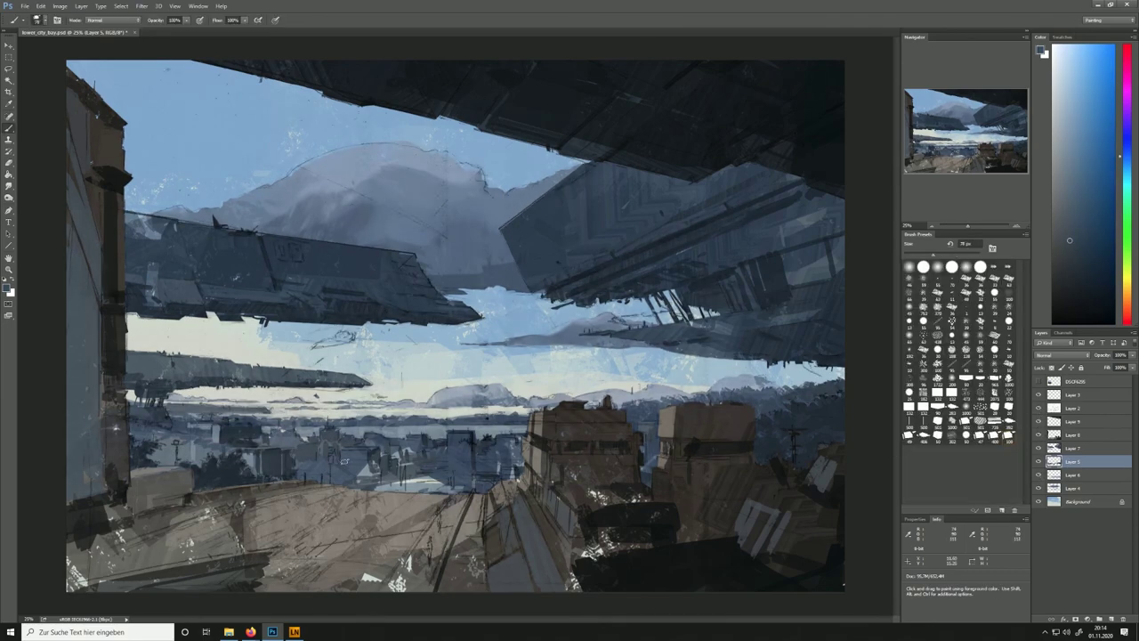
Paint small building details in the midground city with sampled dark blues
alt+click(369, 478)
alt+click(365, 462)
alt+click(373, 467)
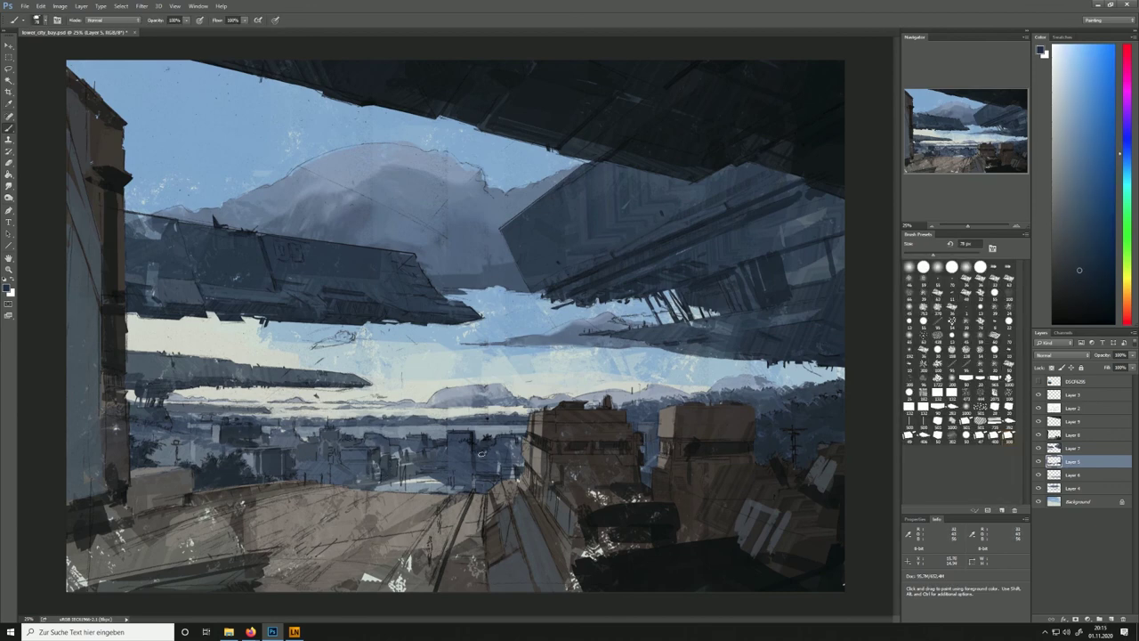
alt+click(287, 437)
drag(299, 440, 279, 441)
Outline a thin pole among the buildings in the left midground, fill it with dark blue, and deselect
key(l)
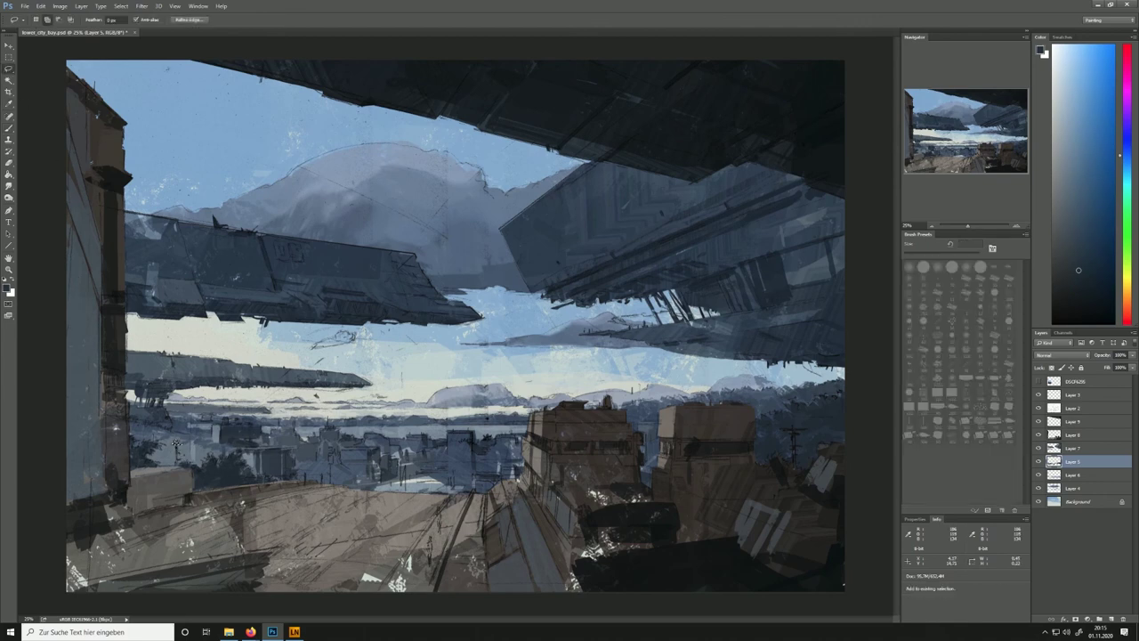
key(b)
drag(177, 439, 177, 466)
key(l)
key(ctrl+d)
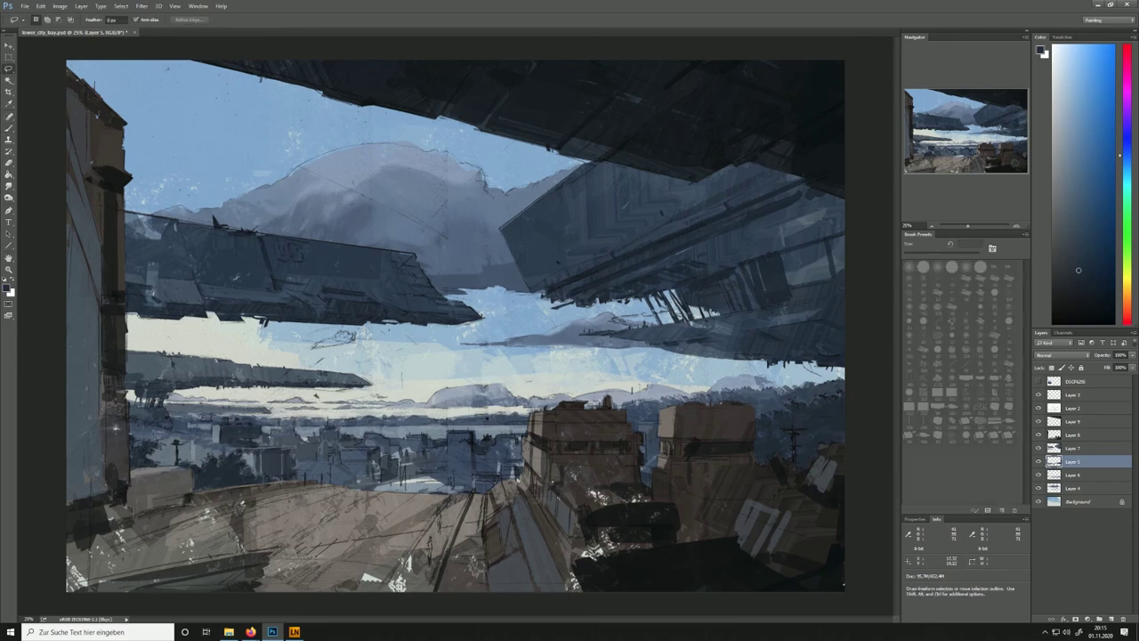
Outline a lamp post at the far edge of the ground, paint it dark blue with a light lamp head, and deselect
drag(331, 463, 332, 483)
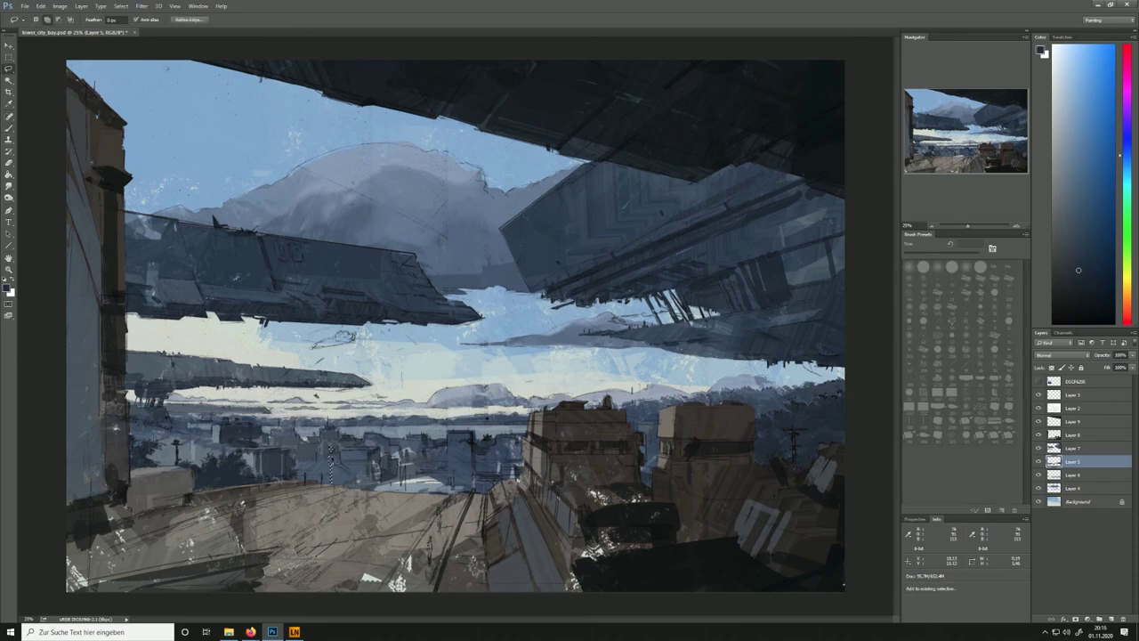
key(b)
drag(331, 447, 332, 483)
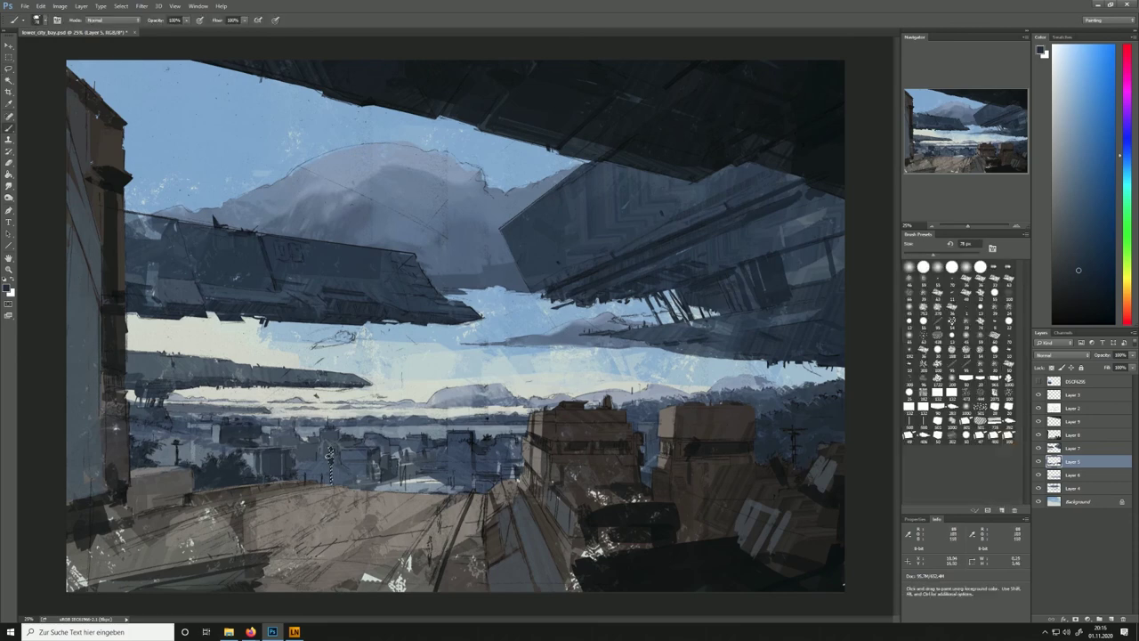
alt+click(353, 445)
click(332, 460)
key(l)
key(ctrl+d)
key(b)
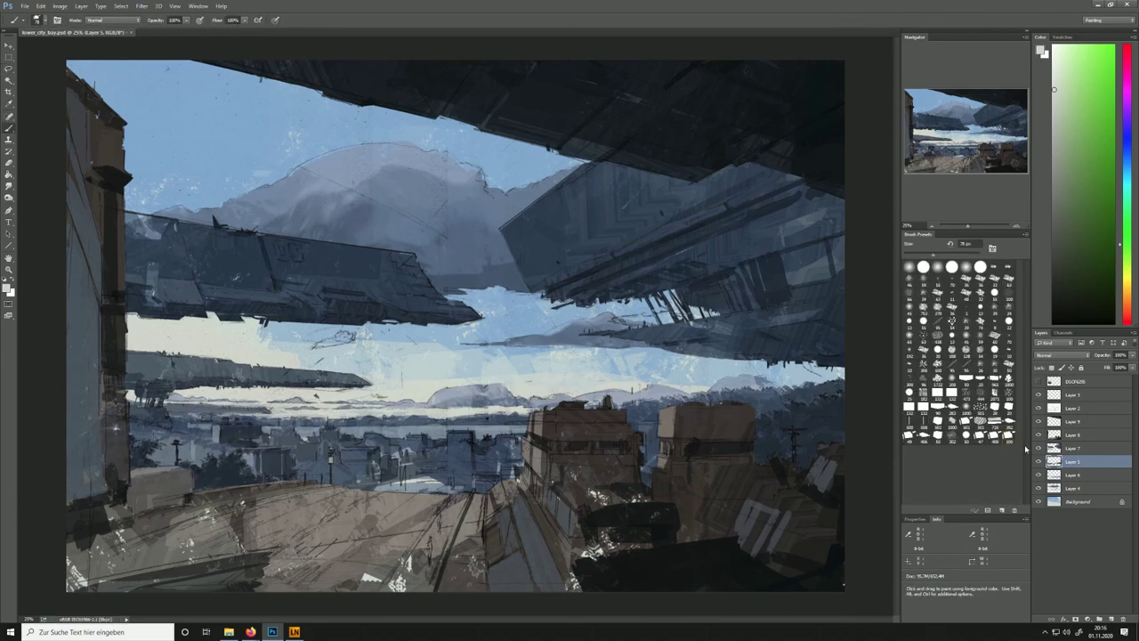
On the foreground layer, Layer 8, paint over white specks beside the dark block below the central building with a sampled dark tone
click(1056, 435)
drag(805, 422, 854, 413)
alt+click(602, 520)
drag(557, 502, 566, 523)
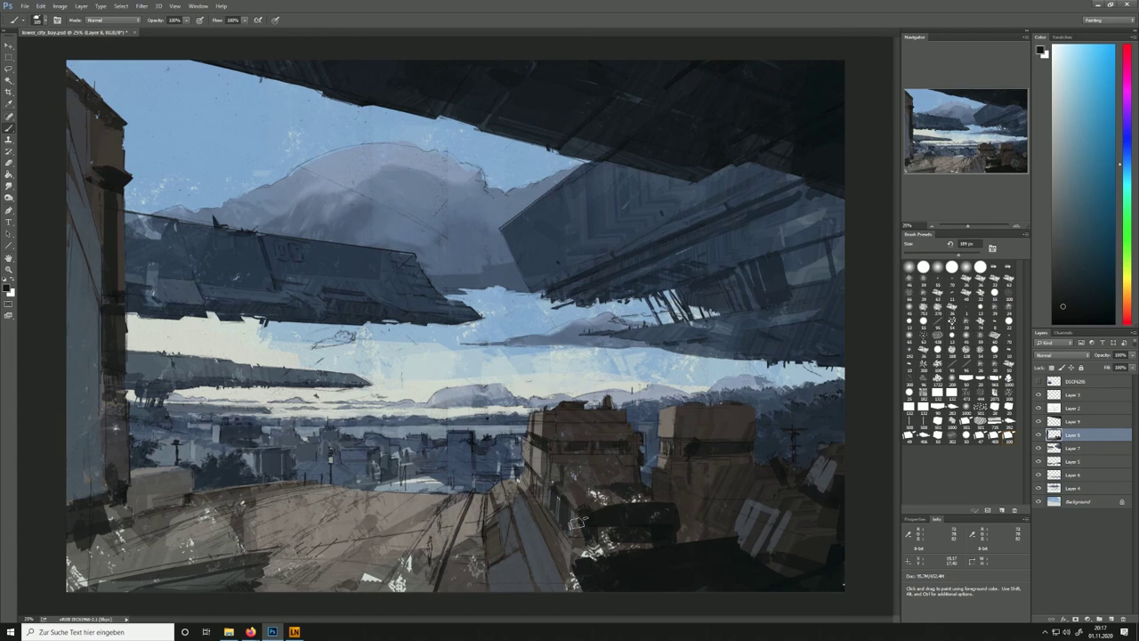
Paint blue-grey top planes on the foreground blocks and cover the white specks beneath the dark block with a sampled dark tone
alt+click(833, 562)
alt+click(736, 507)
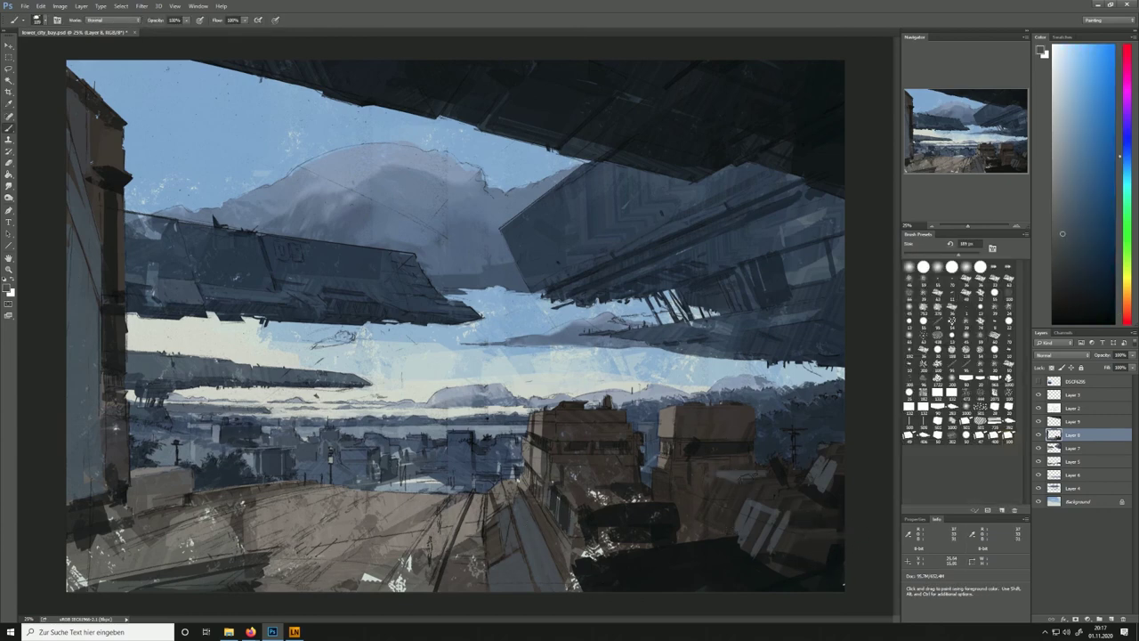
drag(571, 496, 658, 503)
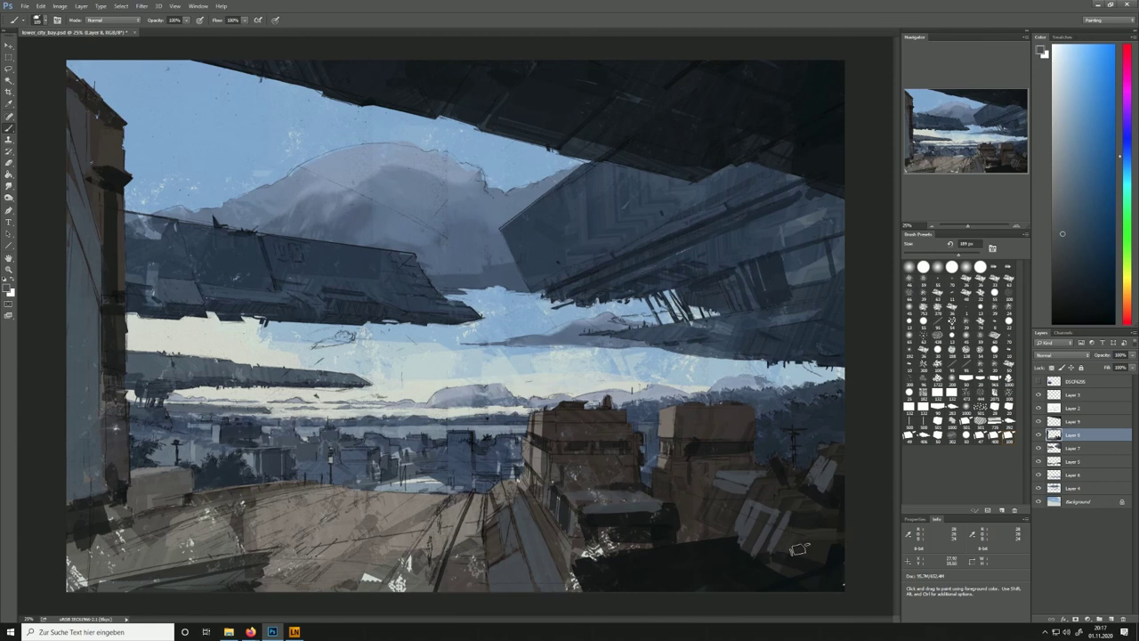
alt+click(641, 562)
drag(578, 581, 588, 553)
Reduce the brush size and paint small details on the central building and a rounded fixture on the left tower in sampled tones
key(bracketleft)
key(bracketleft)
key(bracketleft)
key(bracketleft)
key(bracketleft)
key(bracketleft)
key(bracketleft)
key(bracketleft)
key(bracketleft)
key(bracketleft)
alt+click(635, 429)
key(x)
alt+click(194, 303)
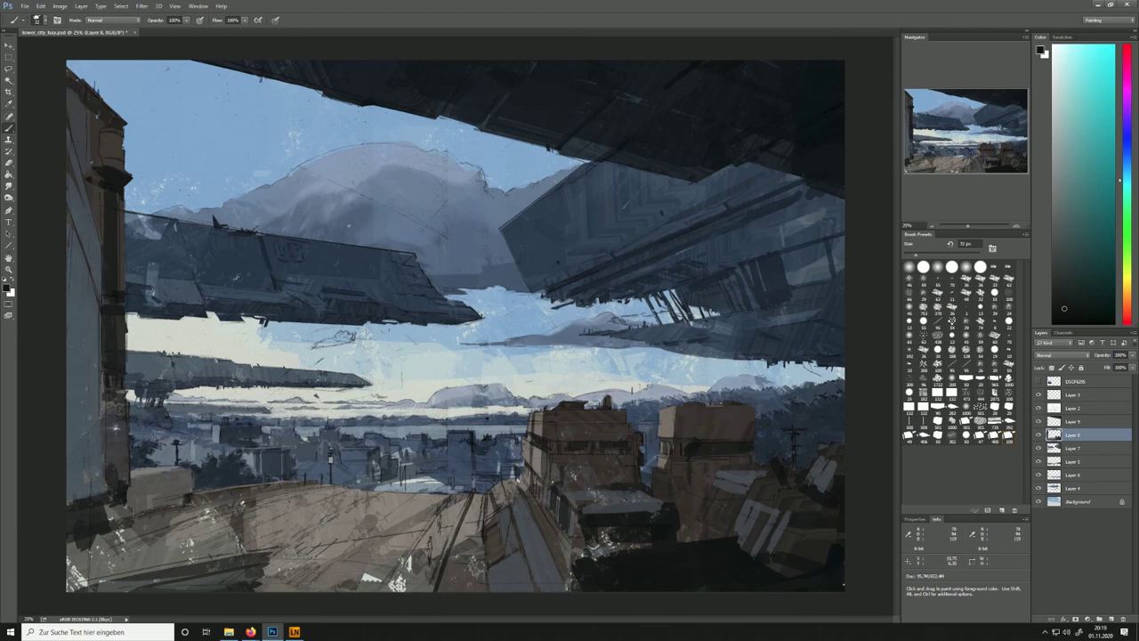
Refine the central building and the dark block beneath it with small strokes of sampled greys and blue-greys
alt+click(193, 496)
alt+click(258, 544)
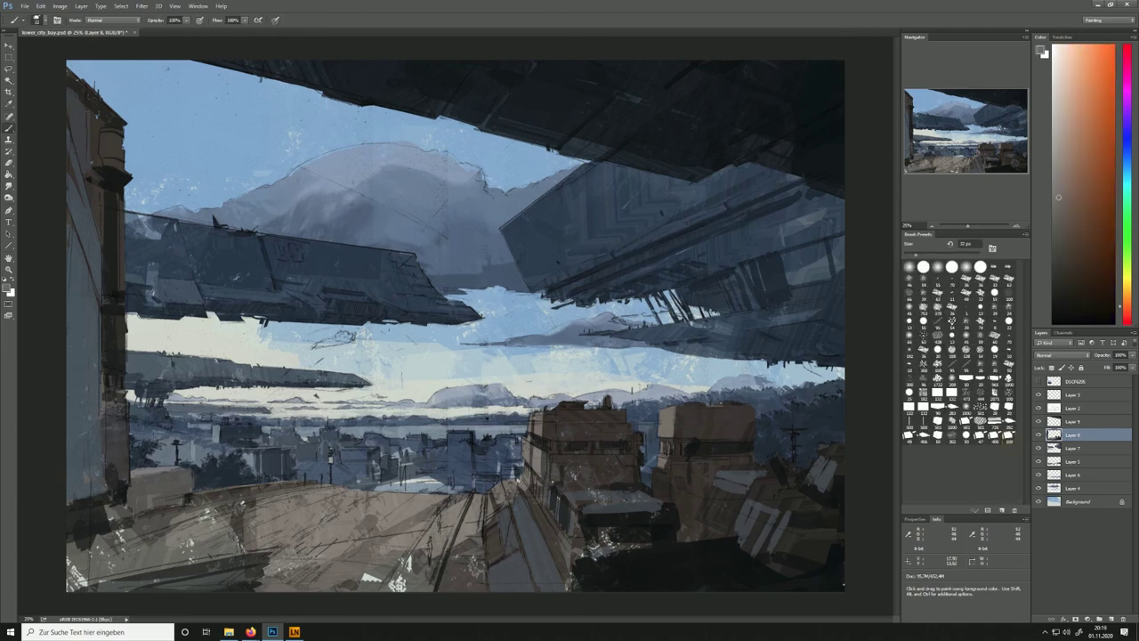
alt+click(584, 467)
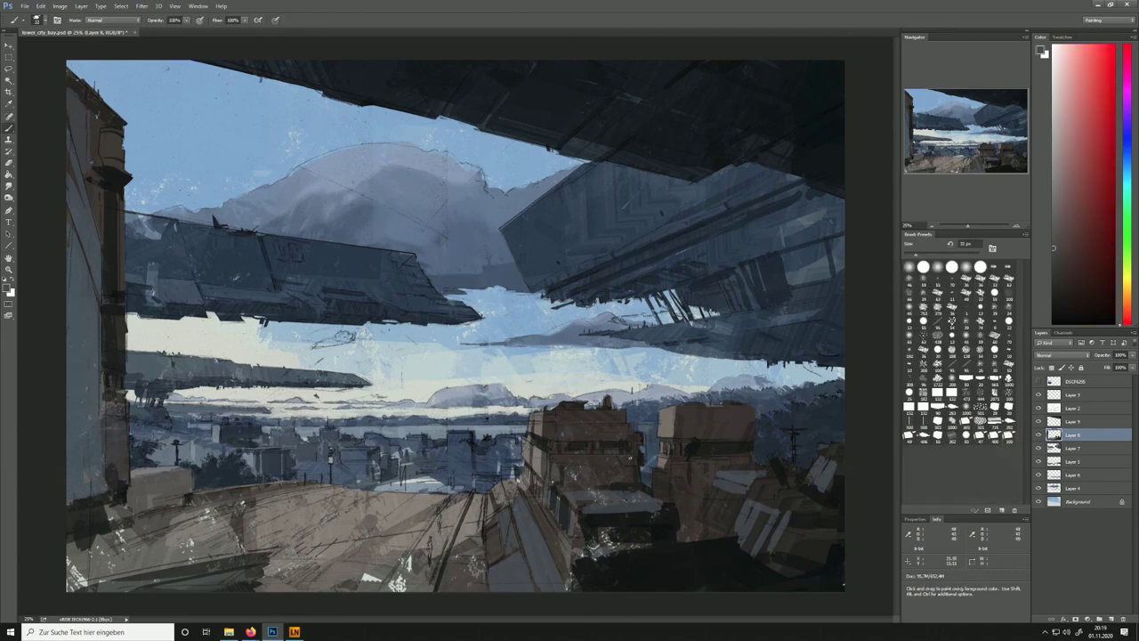
alt+click(616, 507)
drag(605, 513, 671, 510)
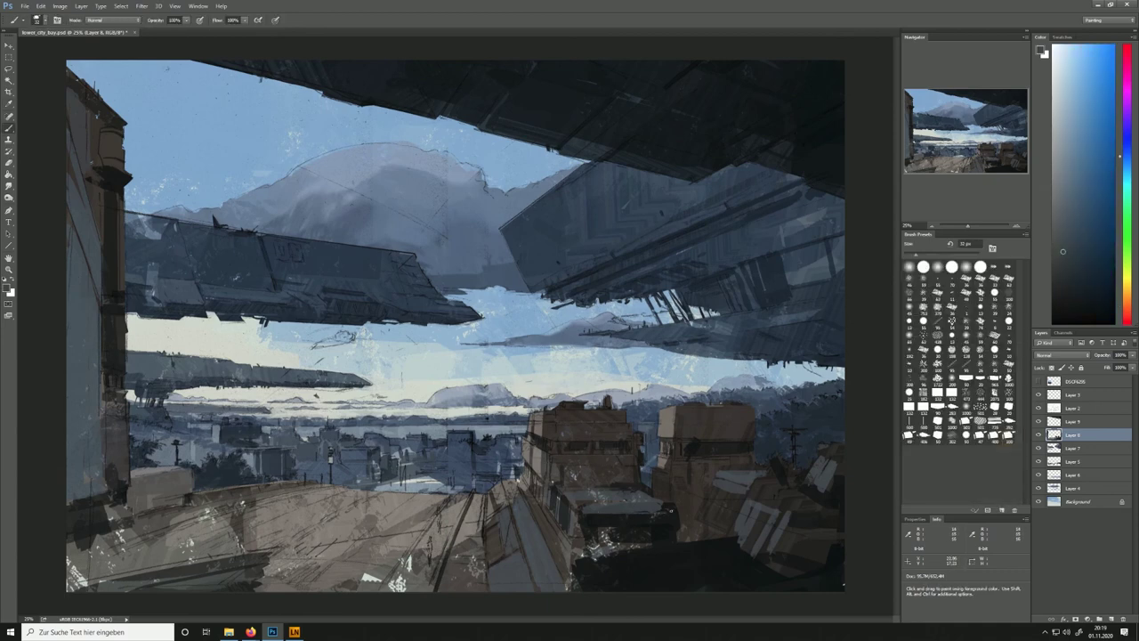
alt+click(587, 538)
drag(596, 533, 618, 536)
Try light grey perspective lines across the left foreground ground with a sampled light tone
alt+click(458, 407)
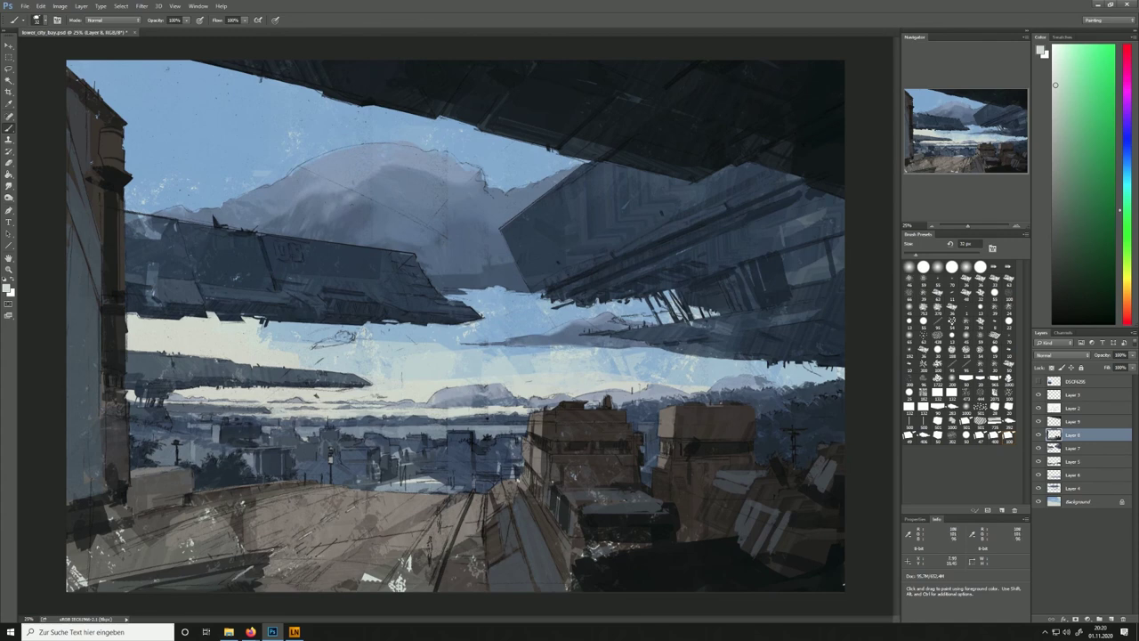
drag(285, 541, 368, 496)
drag(255, 560, 210, 590)
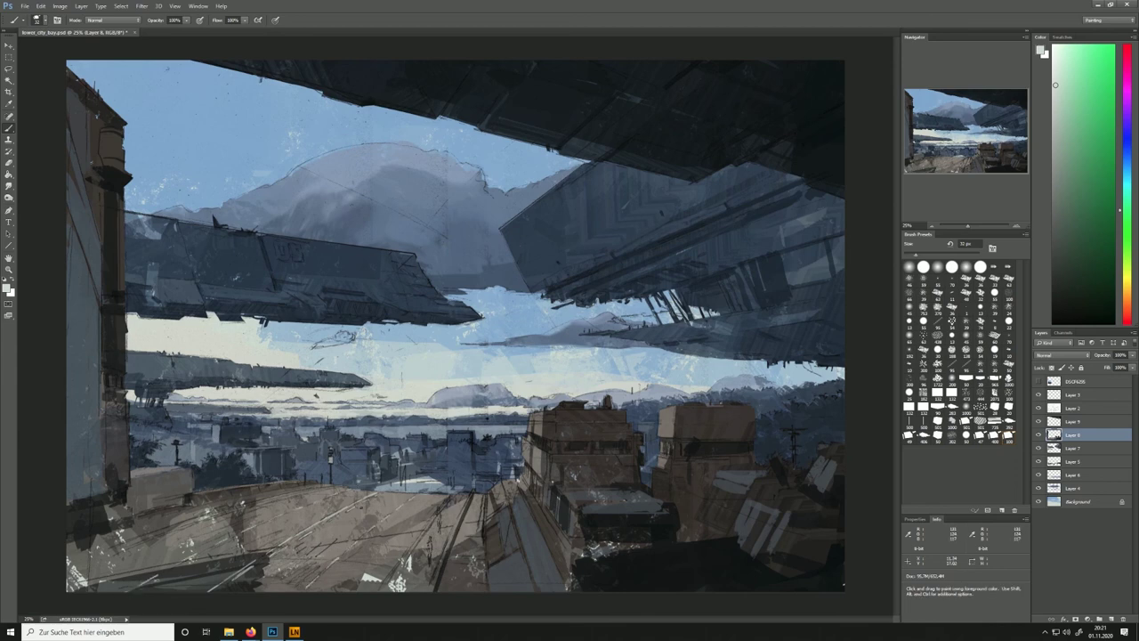
drag(129, 548, 320, 487)
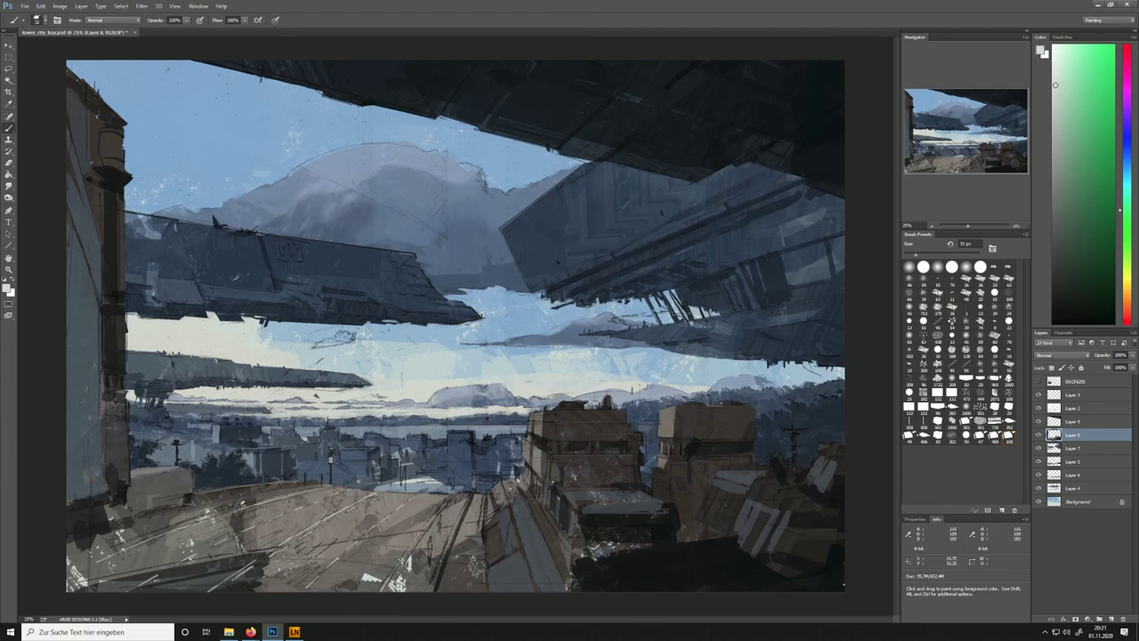
Compare the painting with the line sketch hidden and shown
click(1038, 408)
click(1038, 408)
click(1038, 409)
click(1038, 408)
click(1039, 410)
click(1040, 409)
click(1039, 409)
click(1039, 408)
On the city layer, paint light and dark blue building details in the midground beyond the road with an enlarged brush
ctrl+click(751, 469)
key(bracketright)
key(bracketright)
key(bracketright)
key(bracketright)
key(bracketright)
alt+click(455, 471)
drag(451, 477, 451, 490)
alt+click(437, 483)
key(ctrl+alt+z)
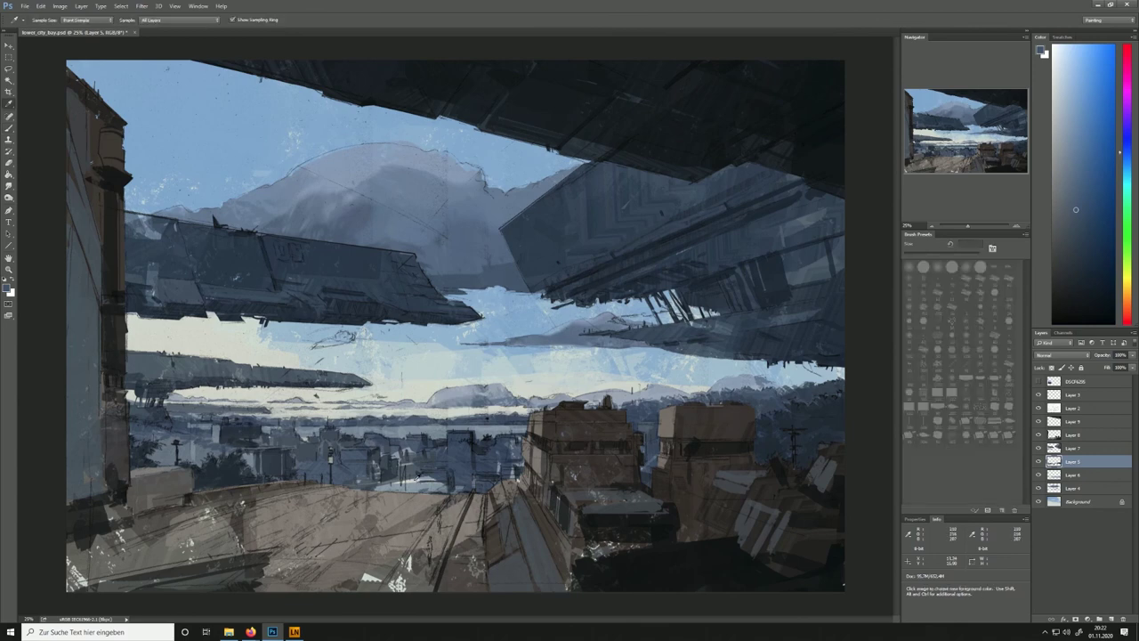
alt+click(431, 486)
alt+click(442, 456)
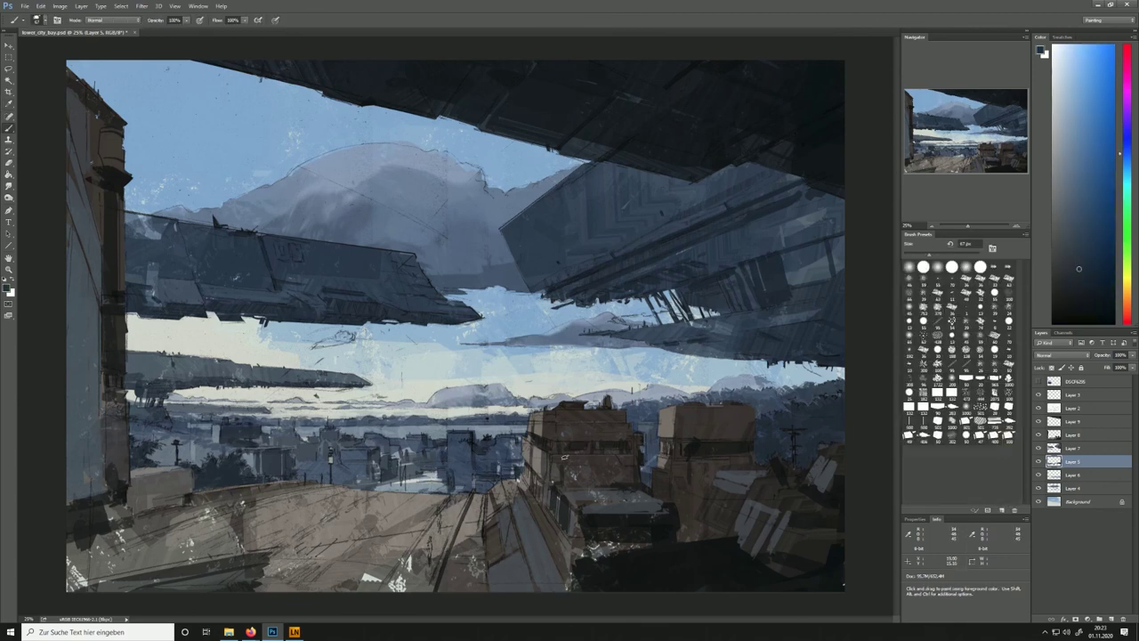
Add a new layer, outline a thin strip beneath the right ship, fill it with dark blue, and check it against the line sketch
key(ctrl+shift+alt+n)
key(l)
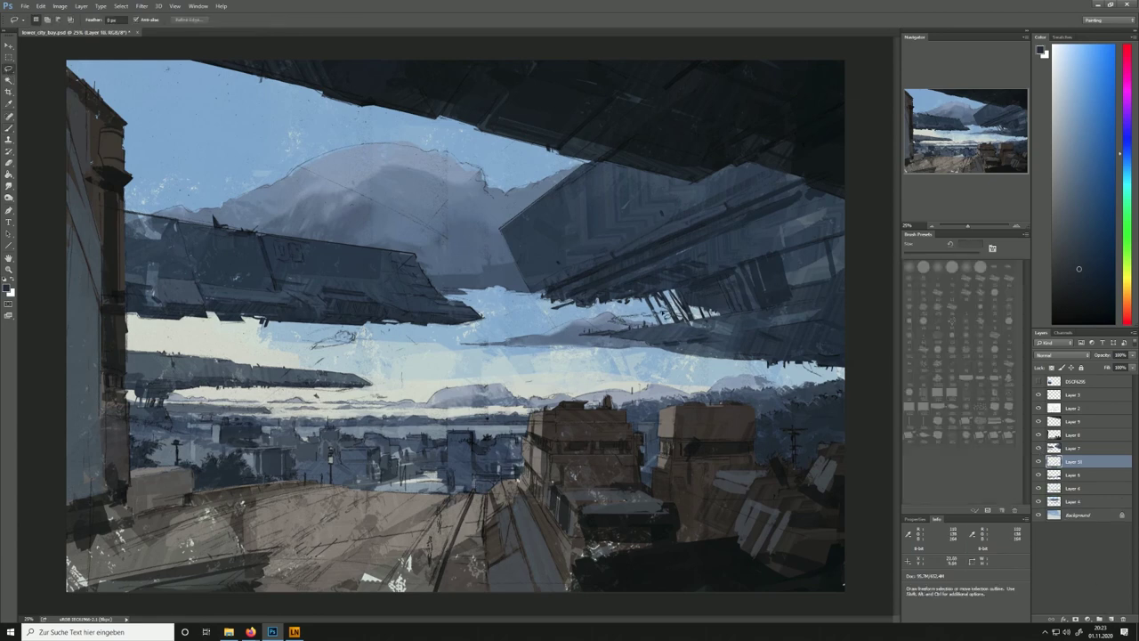
drag(623, 324, 615, 320)
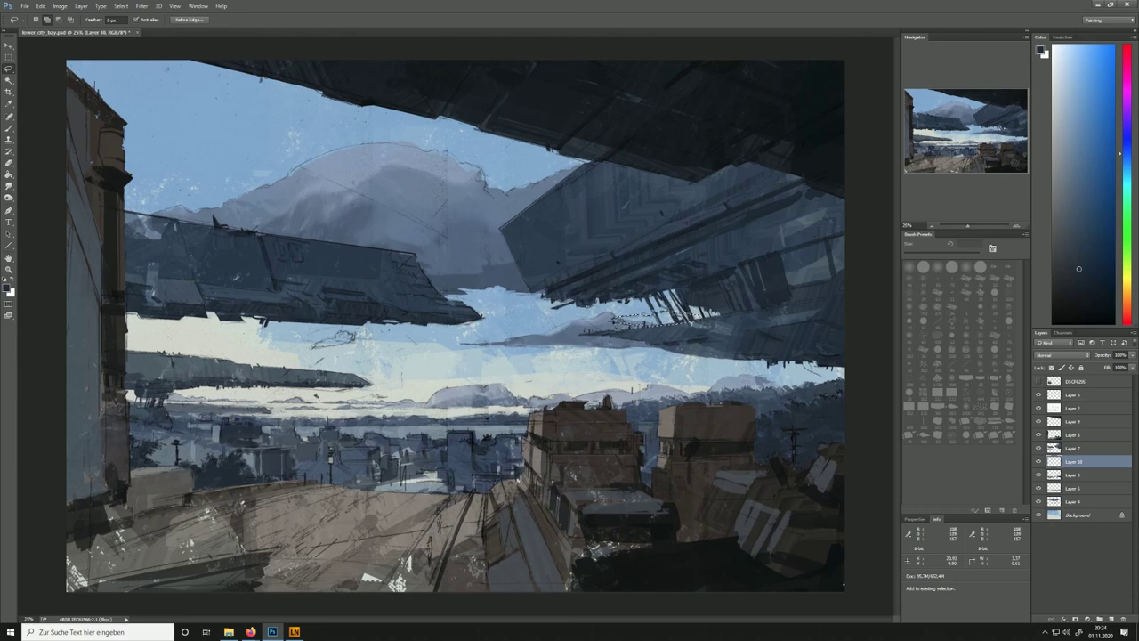
key(b)
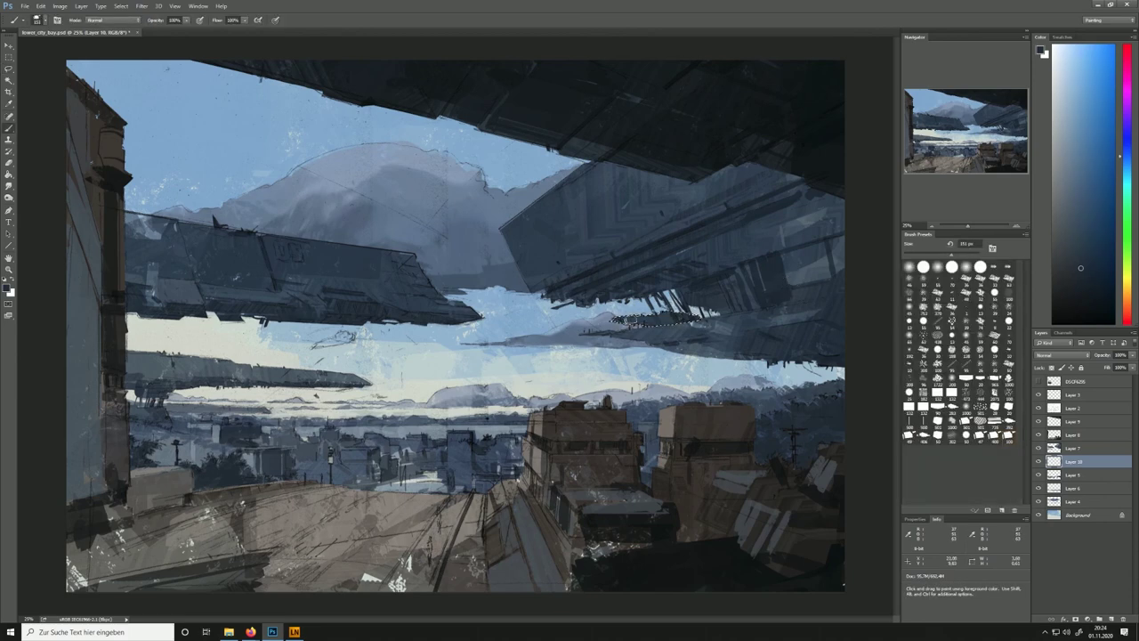
key(l)
click(1037, 408)
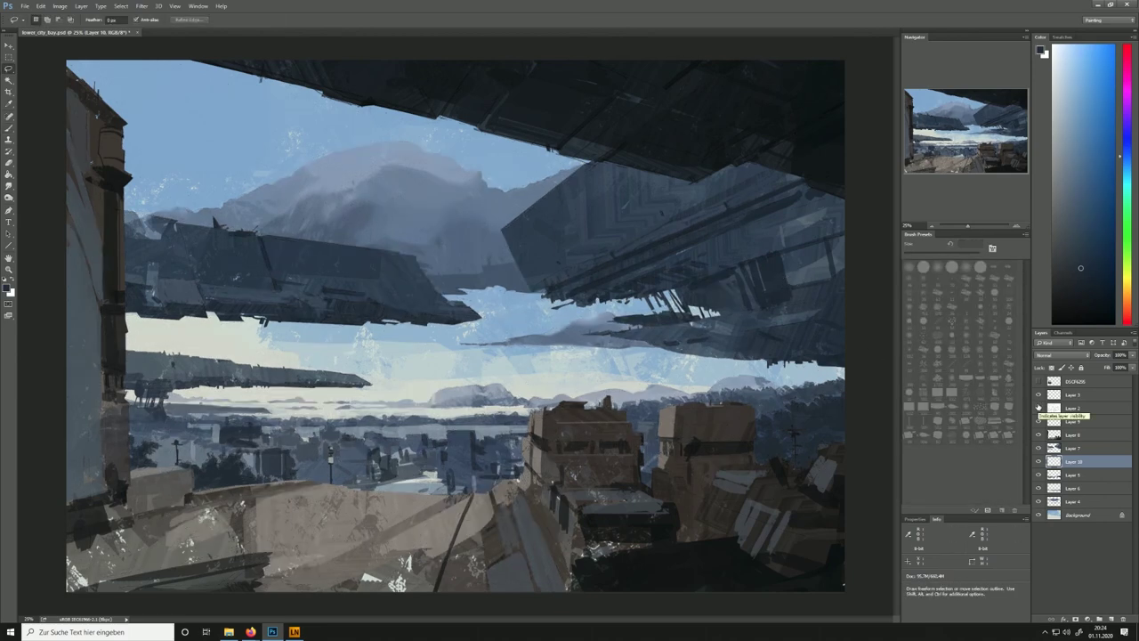
click(1038, 408)
click(1037, 408)
click(1038, 407)
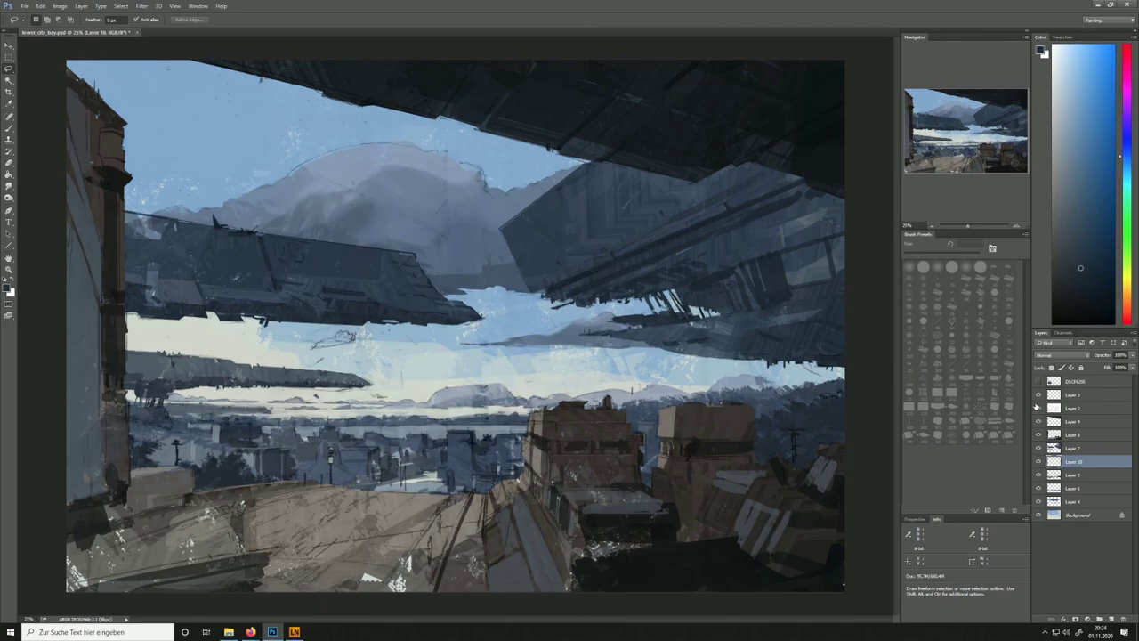
On Layer 7, paint the number 05 on the left ship's hull in a sampled light blue, then hide the line sketch
click(1056, 447)
key(b)
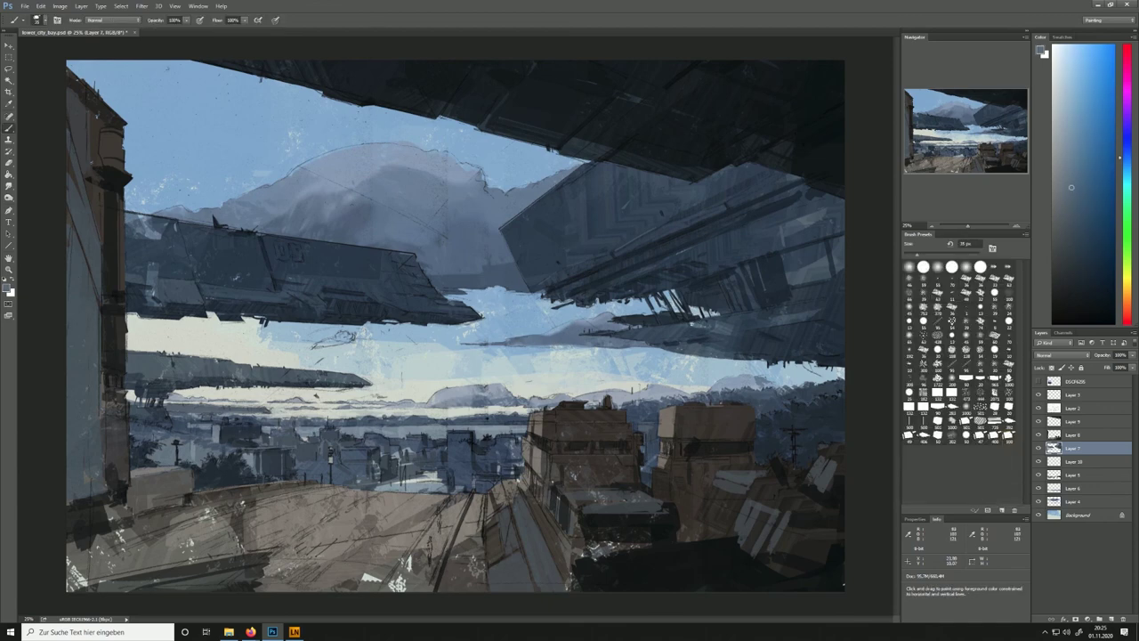
alt+click(407, 263)
alt+click(260, 238)
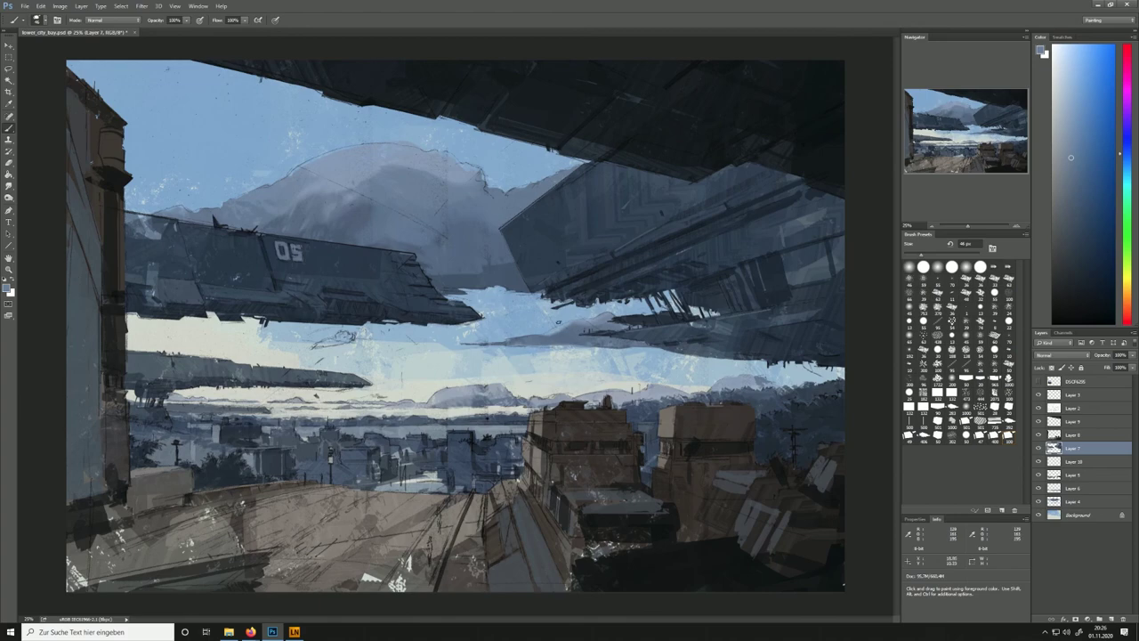
click(1037, 408)
click(1037, 407)
click(1037, 408)
click(1037, 408)
click(1037, 408)
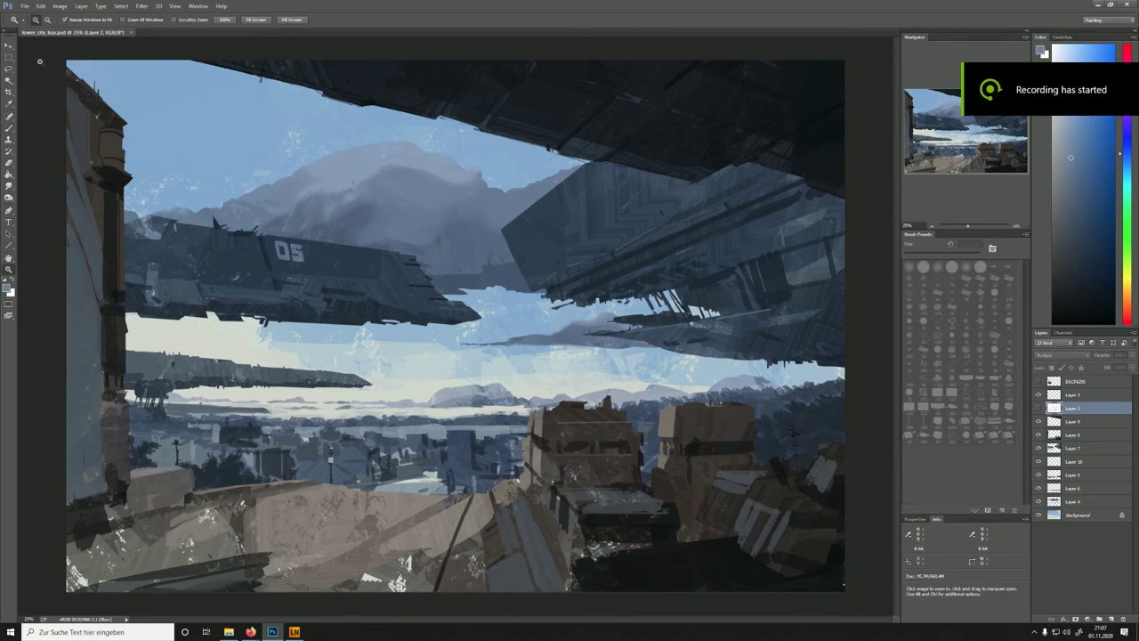
Show the line sketch, load a selection from the foreground layer, Layer 8, and add a new layer above it
key(b)
click(1072, 421)
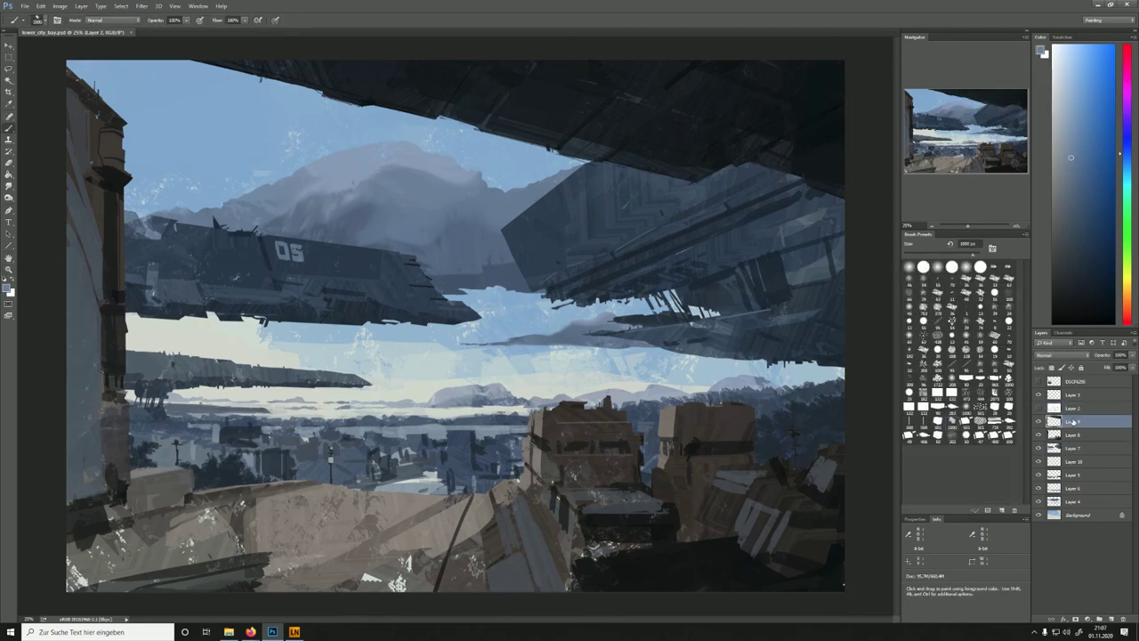
click(1037, 407)
click(1037, 408)
click(1038, 408)
click(1072, 434)
right_click(623, 369)
key(l)
right_click(358, 230)
click(392, 338)
key(Return)
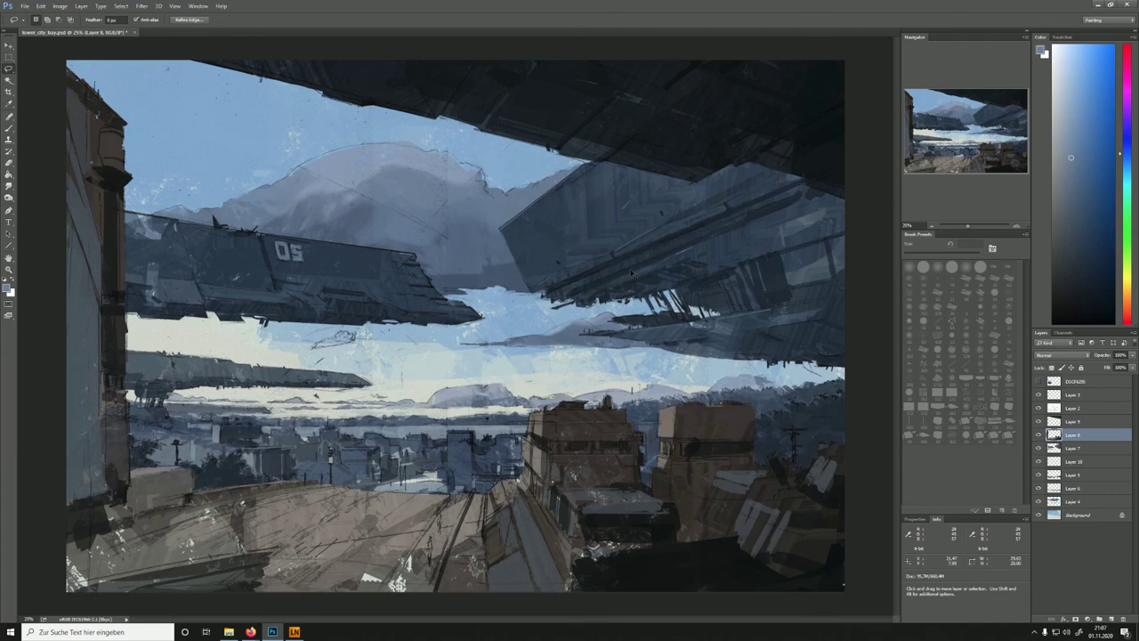
click(1111, 619)
Paint warm light grey perspective strokes along the foreground road and ground, replacing a first stroke, with a 274 px brush
key(b)
alt+click(791, 439)
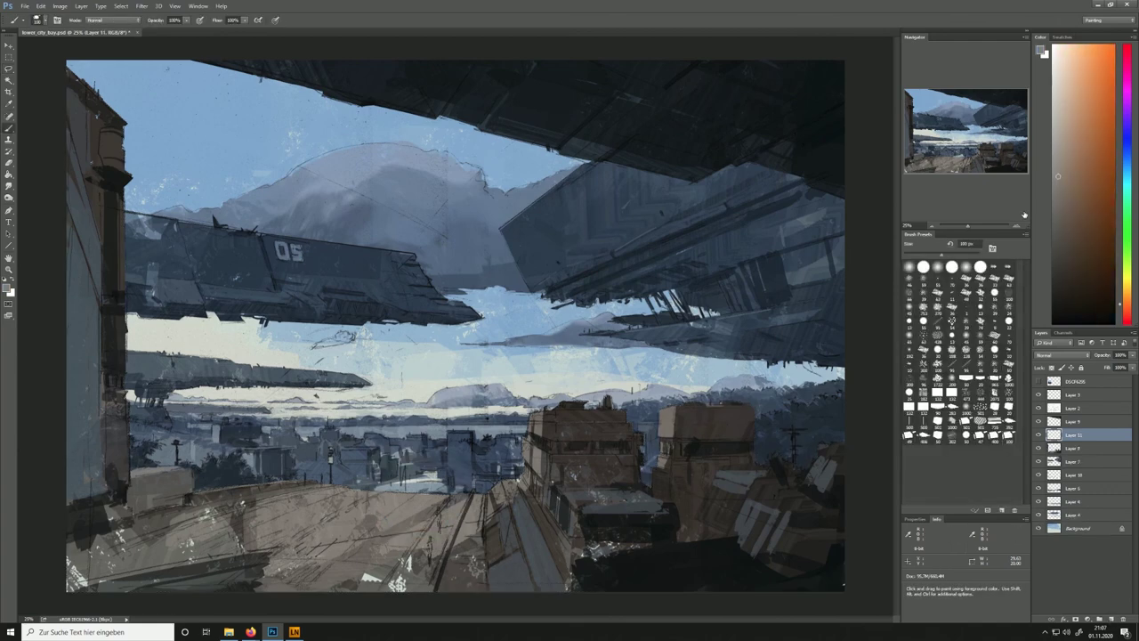
mouse_move(367, 493)
mouse_down()
mouse_move(149, 588)
mouse_move(206, 585)
mouse_up()
key(ctrl+z)
mouse_move(462, 496)
mouse_down()
mouse_move(433, 536)
mouse_move(464, 535)
mouse_move(450, 577)
mouse_move(456, 610)
mouse_up()
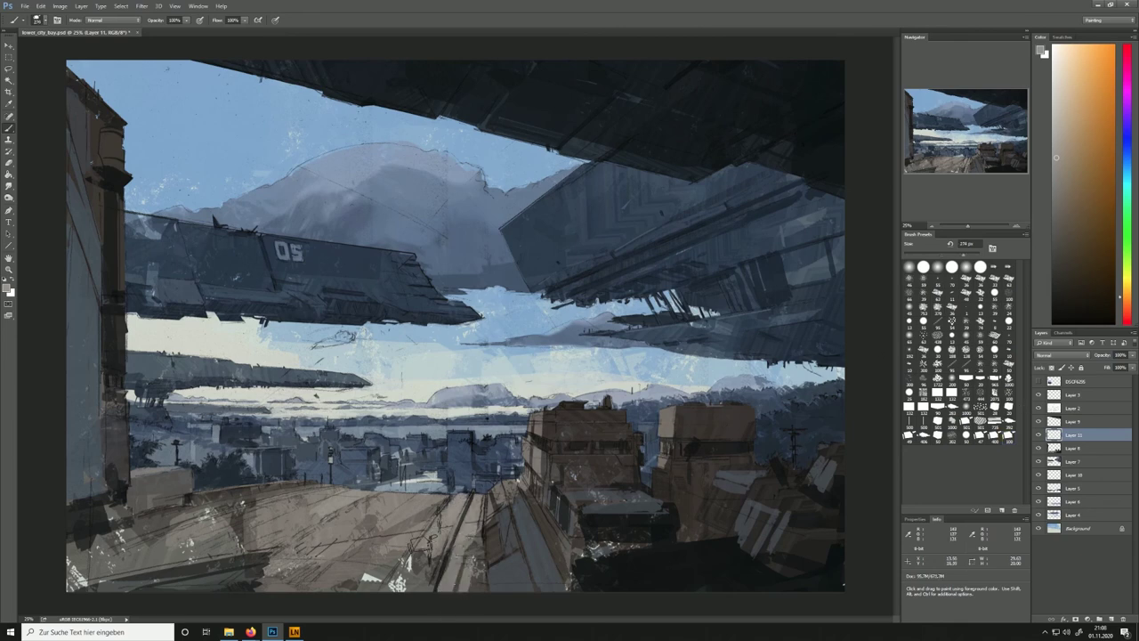
mouse_move(188, 539)
mouse_down()
mouse_move(355, 488)
mouse_move(391, 534)
mouse_move(410, 516)
mouse_move(418, 552)
mouse_move(341, 602)
mouse_up()
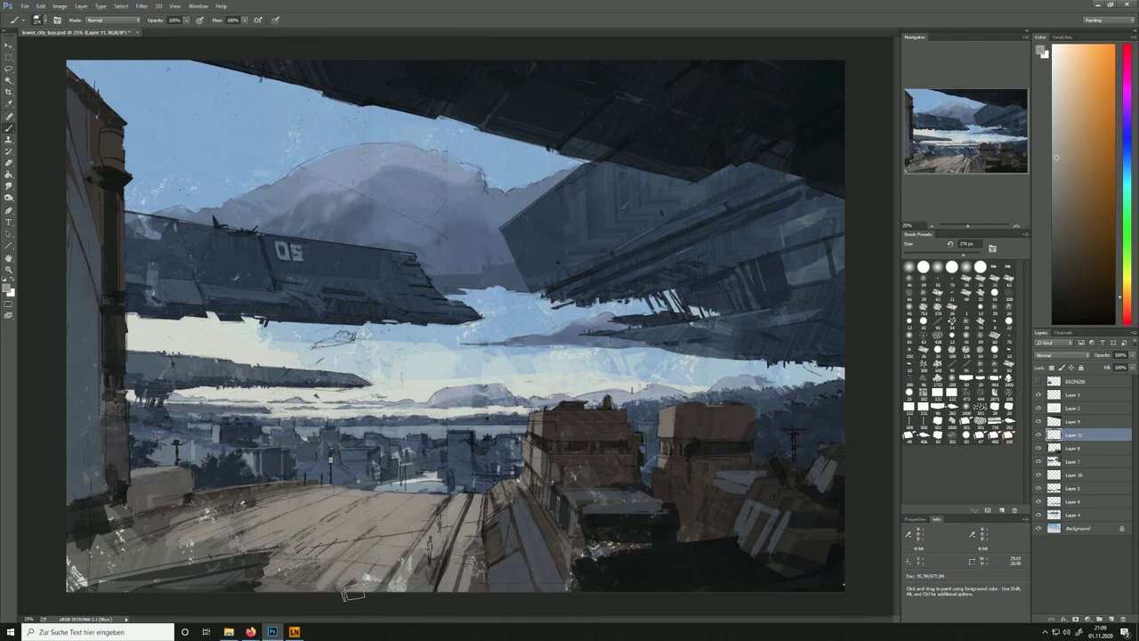
Cover the white specks and dark patch on the left foreground ground with perspective strokes of sampled grey-browns
alt+click(230, 552)
mouse_move(82, 571)
mouse_down()
mouse_move(153, 579)
mouse_move(260, 559)
mouse_move(222, 574)
mouse_move(369, 574)
mouse_up()
alt+click(438, 525)
alt+click(142, 547)
alt+click(133, 542)
mouse_move(169, 532)
mouse_down()
mouse_move(123, 550)
mouse_move(69, 549)
mouse_up()
alt+click(106, 536)
alt+click(170, 521)
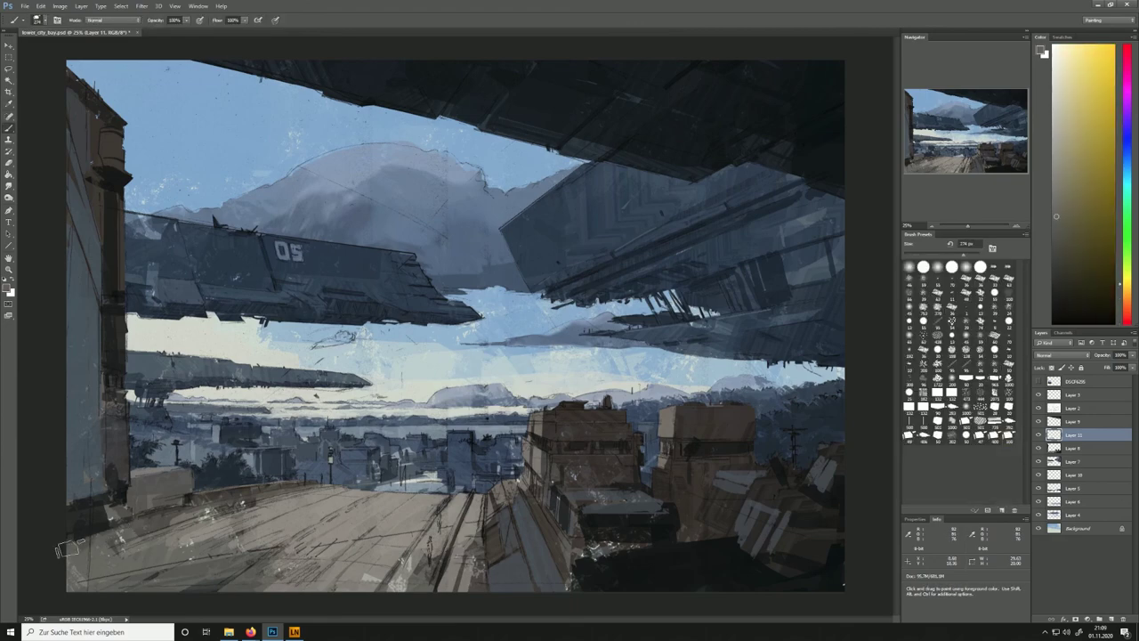
Sample grey tones at the road's far end for small touch-ups, checking the foreground with the line sketch hidden
click(1037, 409)
click(1038, 408)
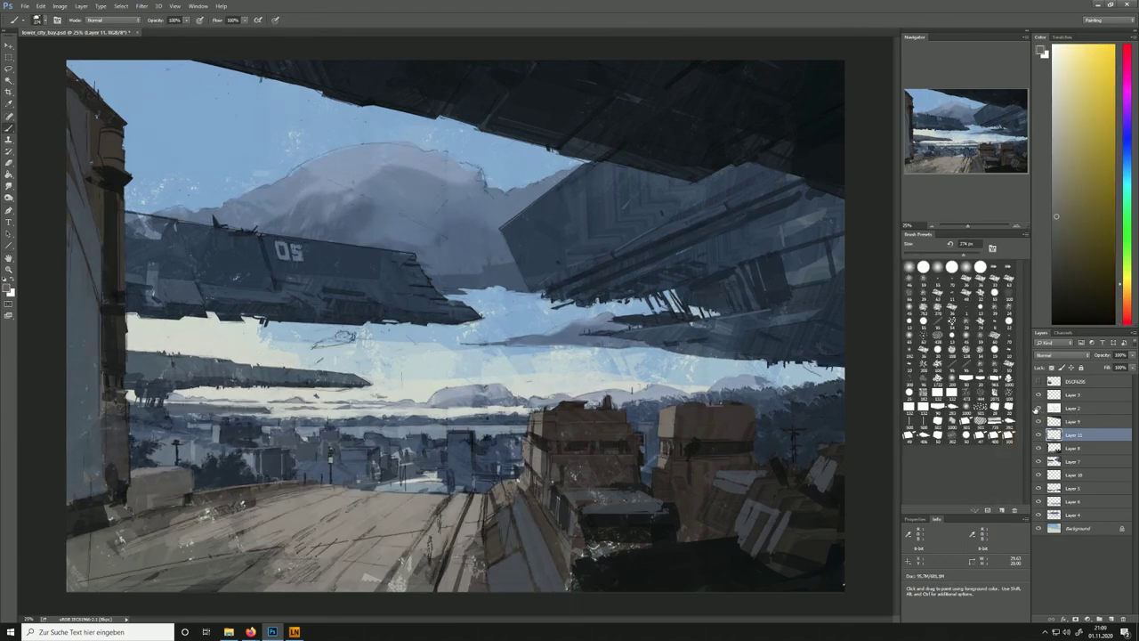
alt+click(395, 460)
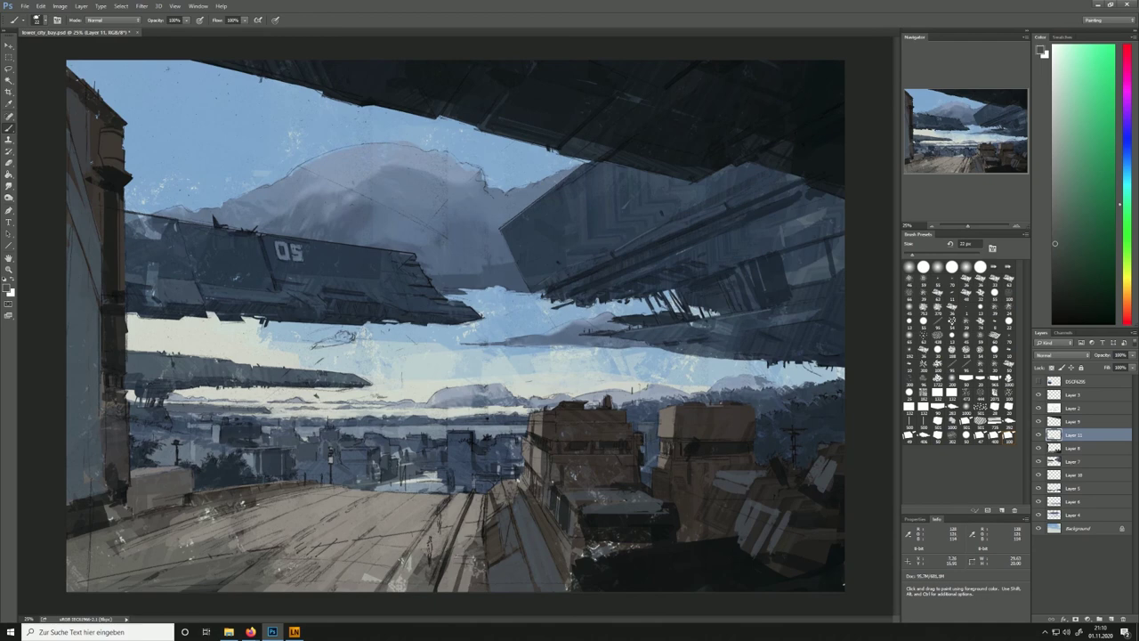
click(1037, 408)
click(1038, 408)
alt+click(468, 497)
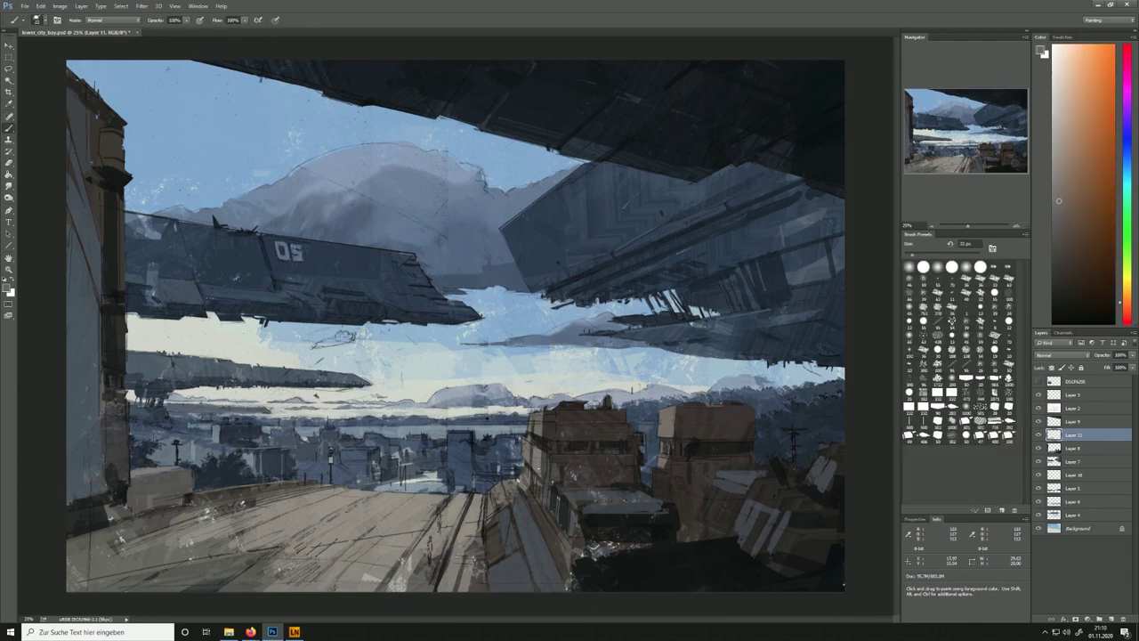
Paint a perspective stroke across the road in a sampled grey-brown with an enlarged brush, replacing a first attempt
alt+click(438, 544)
drag(435, 558, 418, 578)
key(ctrl+z)
alt+click(508, 494)
key(bracketright)
key(bracketright)
key(bracketright)
drag(405, 546, 359, 566)
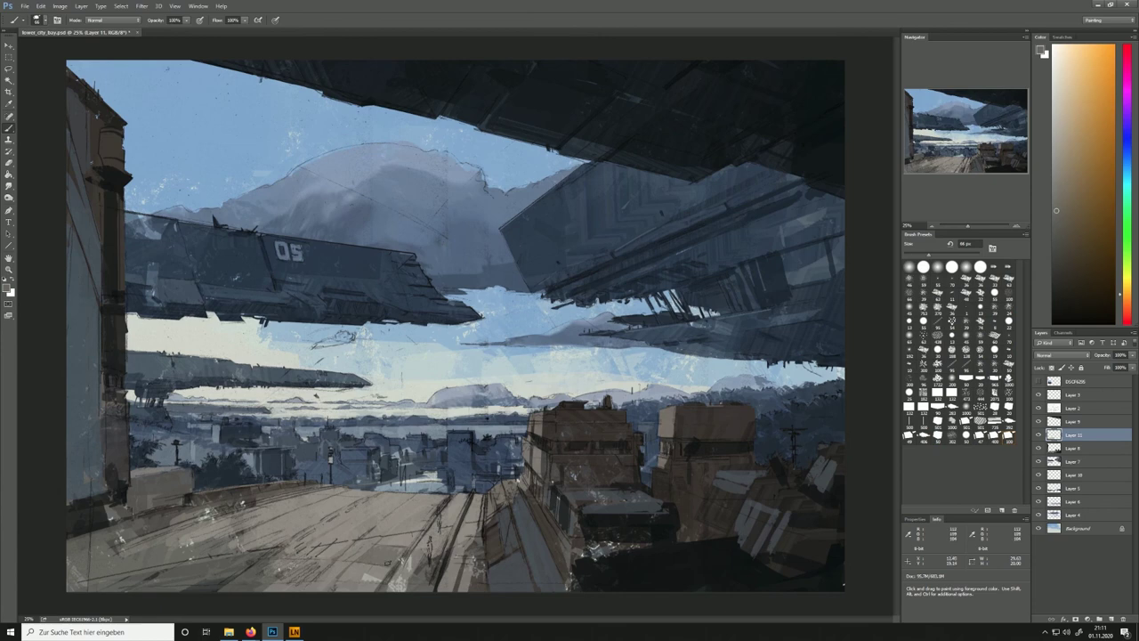
Retouch the left side of the road with sampled browns and greys, comparing it with Layer 11 and the line sketch hidden and shown
alt+click(224, 508)
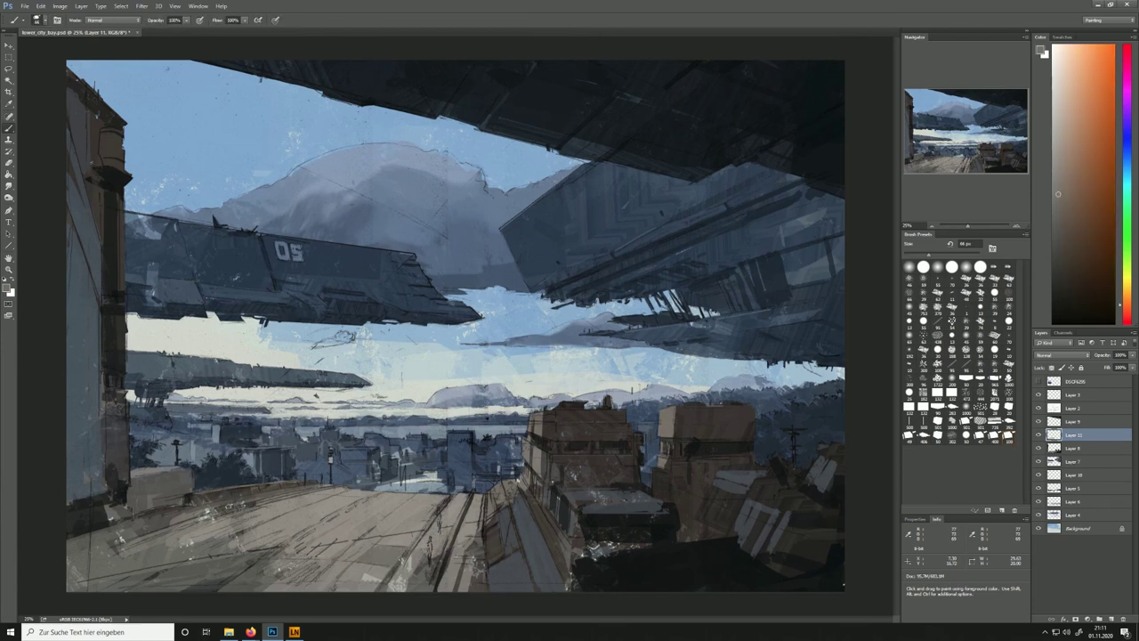
alt+click(168, 546)
alt+click(348, 553)
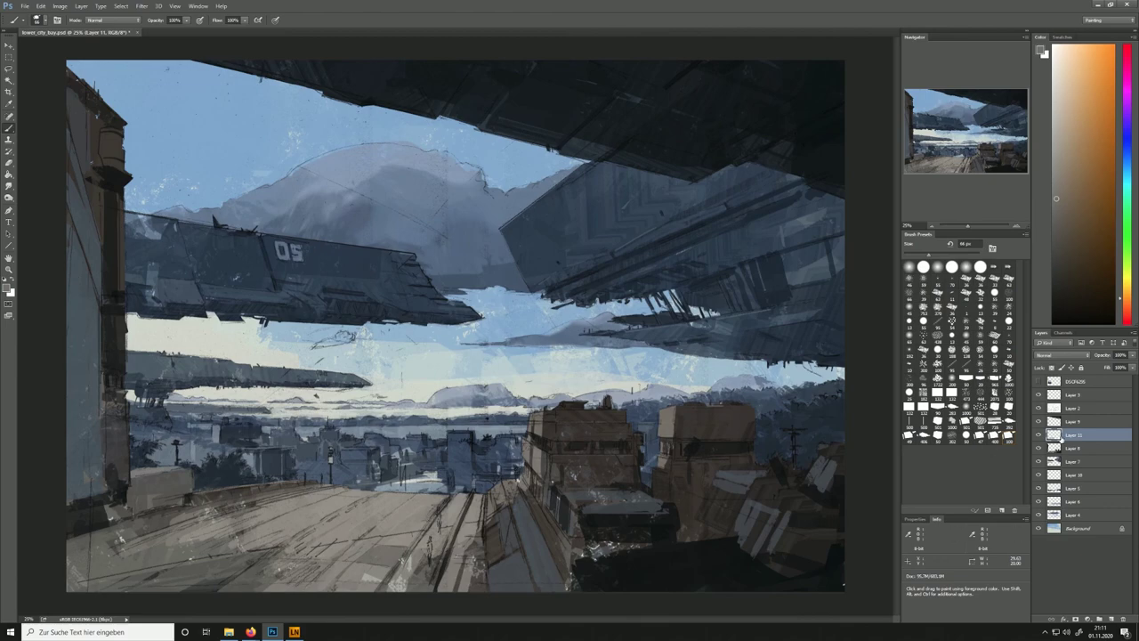
click(1038, 434)
click(1038, 434)
click(1038, 408)
click(1038, 407)
alt+click(534, 428)
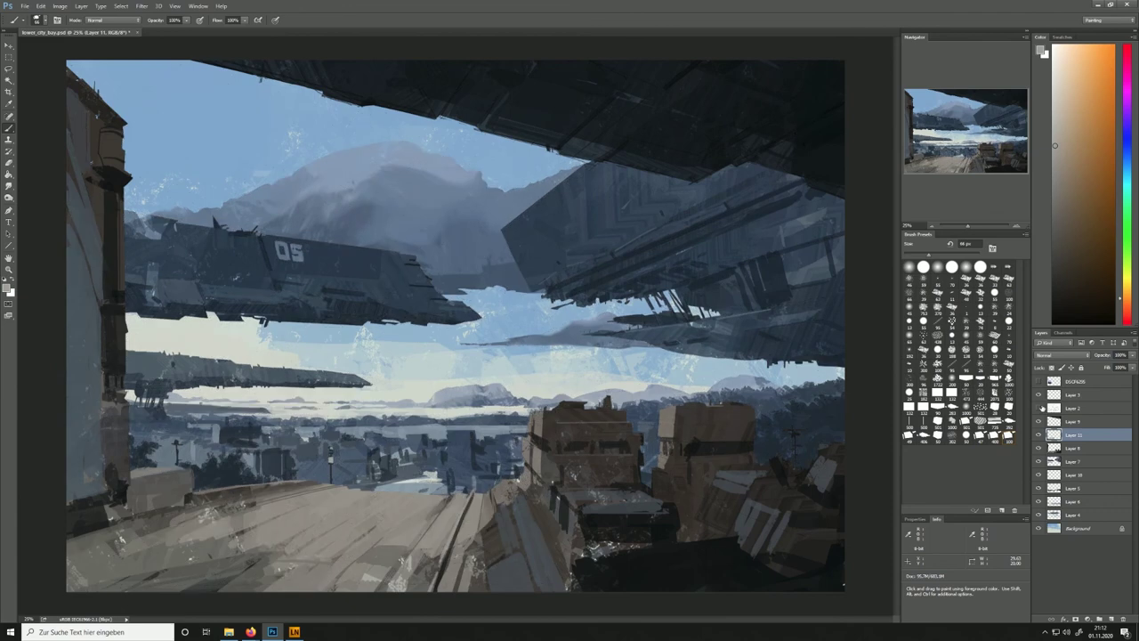
click(1038, 407)
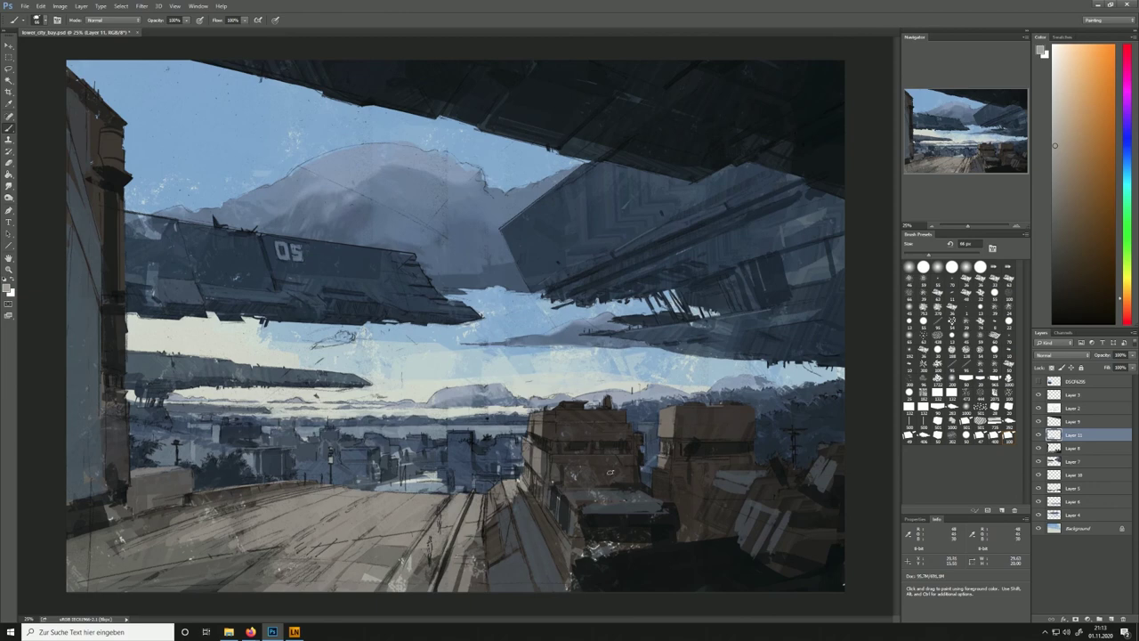
On a new layer above Layer 11, select a thin dashed vertical strip and paint it light warm grey as a lane marking
key(m)
key(ctrl+shift+alt+n)
drag(381, 493, 375, 132)
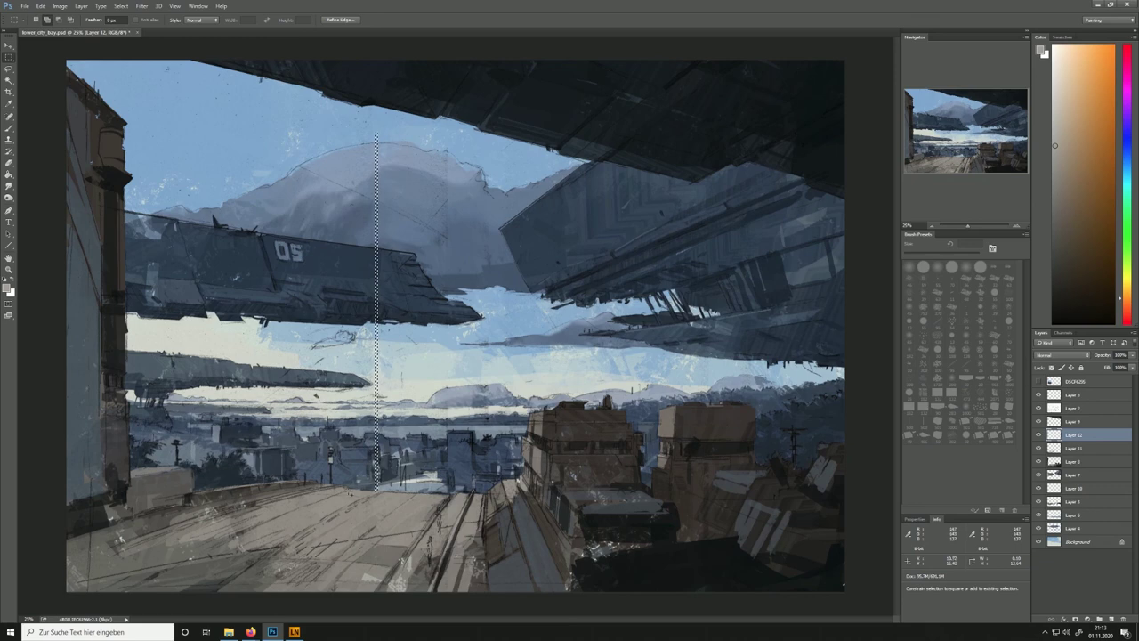
key(ctrl+d)
drag(375, 491, 350, 131)
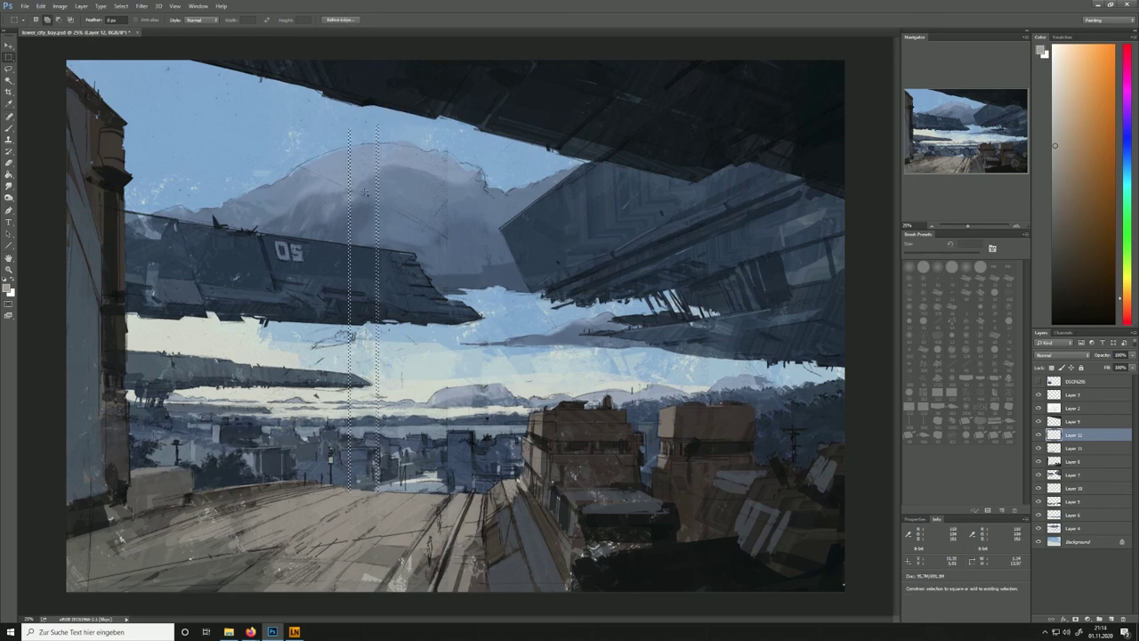
key(ctrl+d)
drag(351, 486, 343, 396)
key(b)
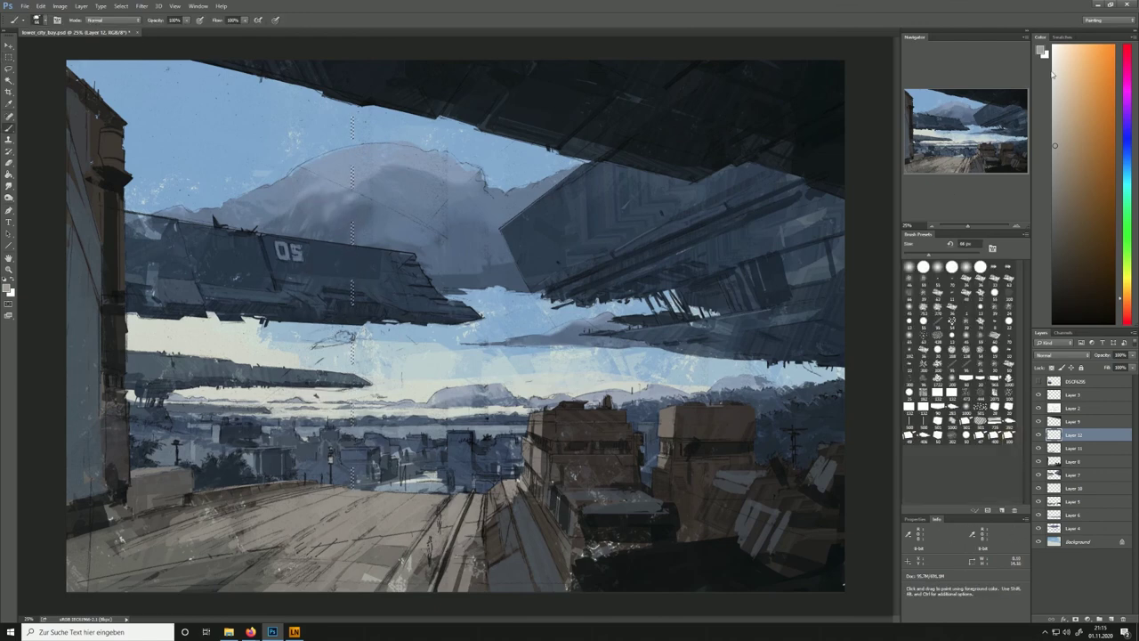
key(l)
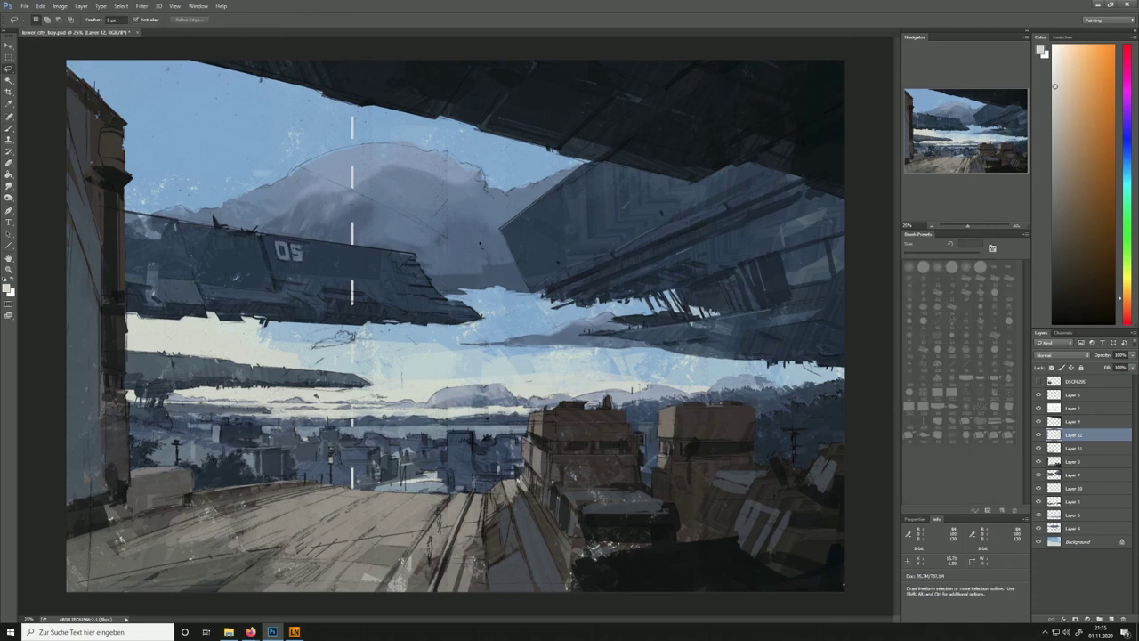
Duplicate the dashed lane line layer and move the copy to the right of the original
right_click(1065, 435)
click(1032, 68)
key(Return)
key(v)
drag(479, 204, 560, 204)
Paint solid vertical lane lines between and on either side of the two dashed lines through a thin strip selection
key(u)
drag(395, 491, 394, 113)
key(b)
key(l)
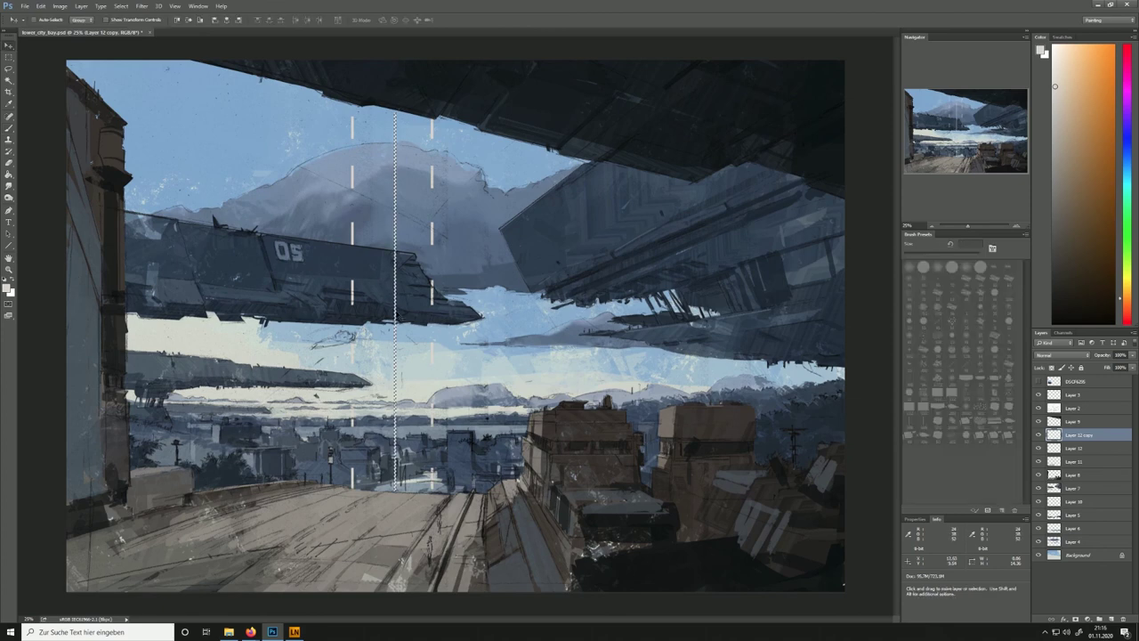
drag(398, 229, 470, 230)
key(b)
drag(466, 491, 466, 106)
key(l)
mouse_move(467, 244)
mouse_down()
mouse_move(321, 243)
mouse_move(326, 226)
mouse_up()
key(b)
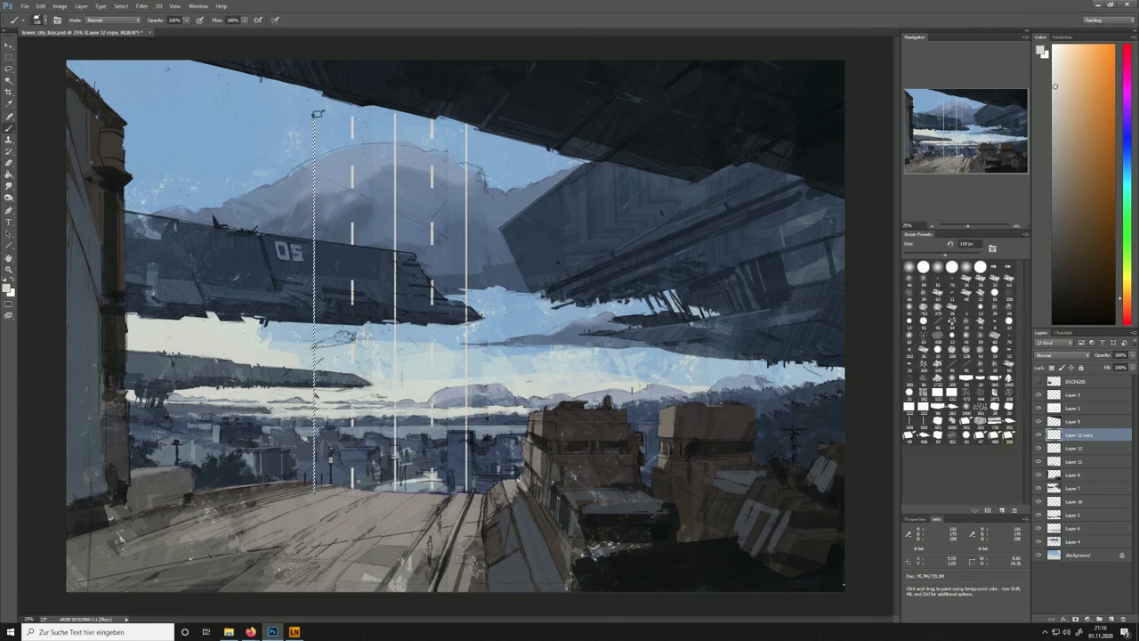
Clear the selection and merge the two lane line layers into one
click(8, 57)
drag(352, 113, 314, 456)
key(ctrl+d)
shift+click(1070, 448)
right_click(1070, 451)
click(1046, 309)
Copy the right-hand dashed line to its own layer and shift it beside the middle solid line
drag(467, 113, 394, 154)
key(ctrl+d)
drag(433, 107, 452, 511)
key(Delete)
key(ctrl+d)
drag(441, 87, 408, 525)
right_click(423, 273)
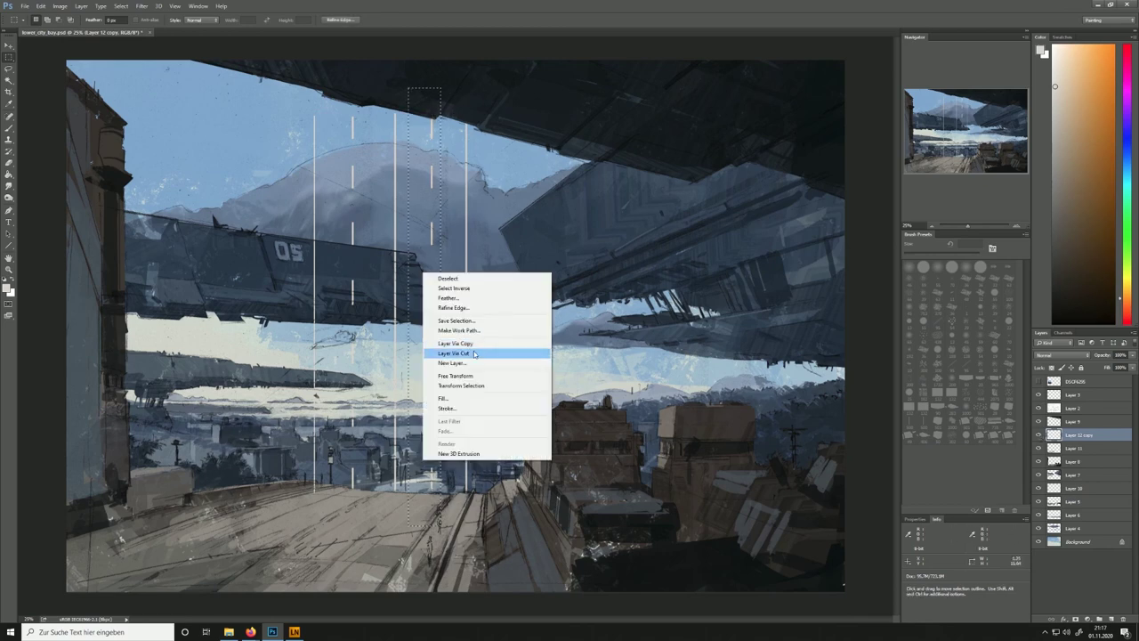
click(474, 350)
key(v)
drag(448, 217, 416, 185)
Draw extra solid lines beside the left and middle lane lines with the Line tool, redrawing the outermost one
click(12, 129)
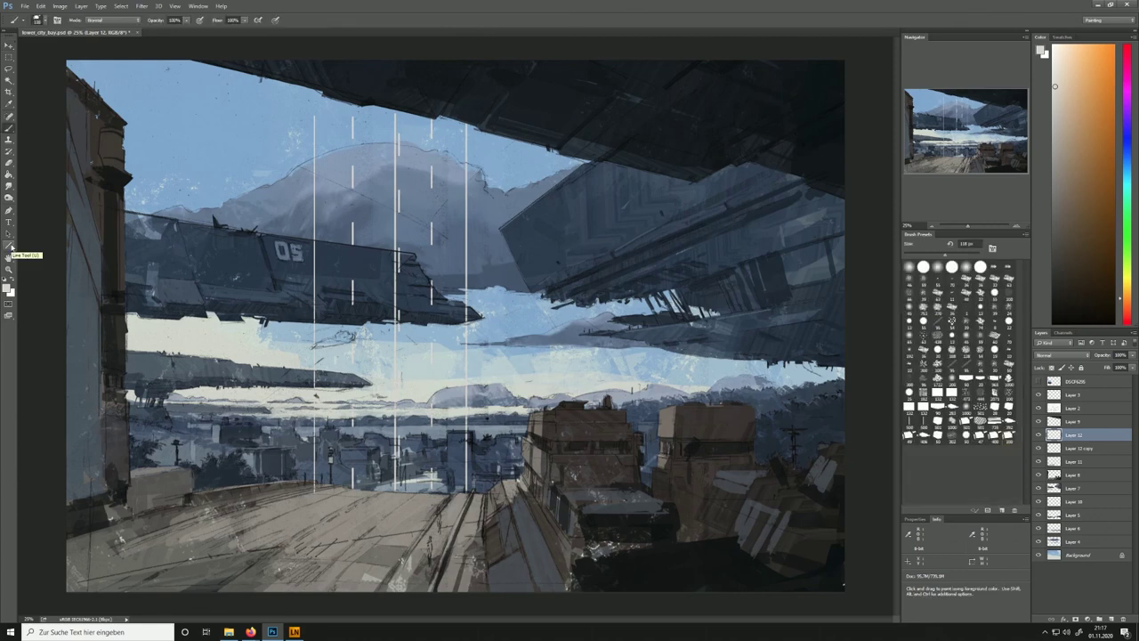
key(u)
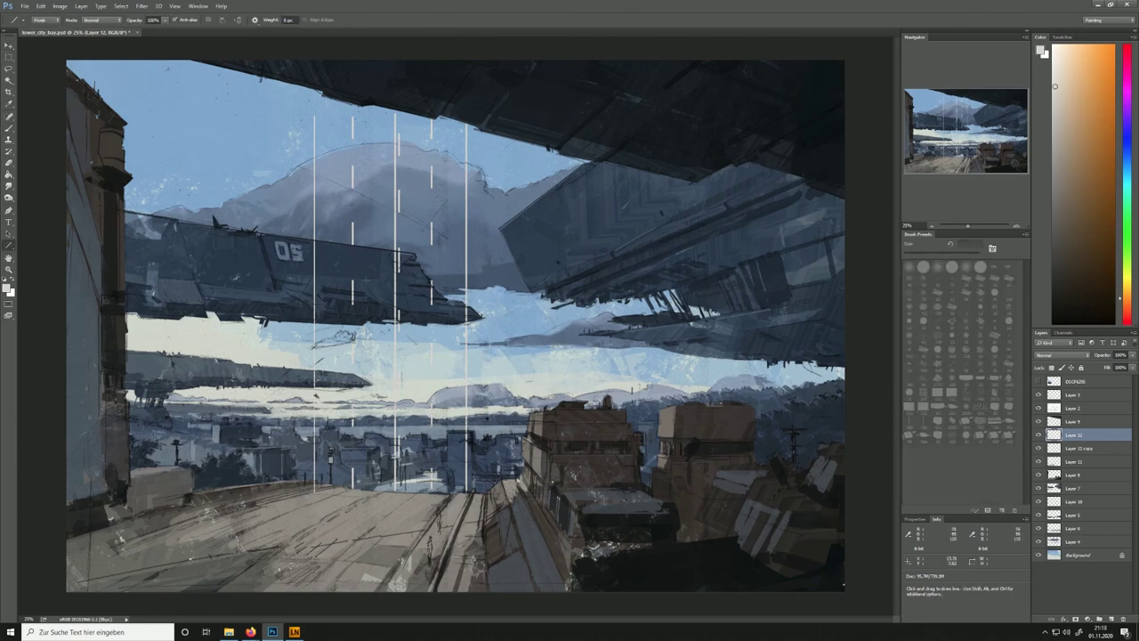
drag(325, 361, 326, 491)
drag(390, 243, 393, 490)
drag(393, 110, 393, 246)
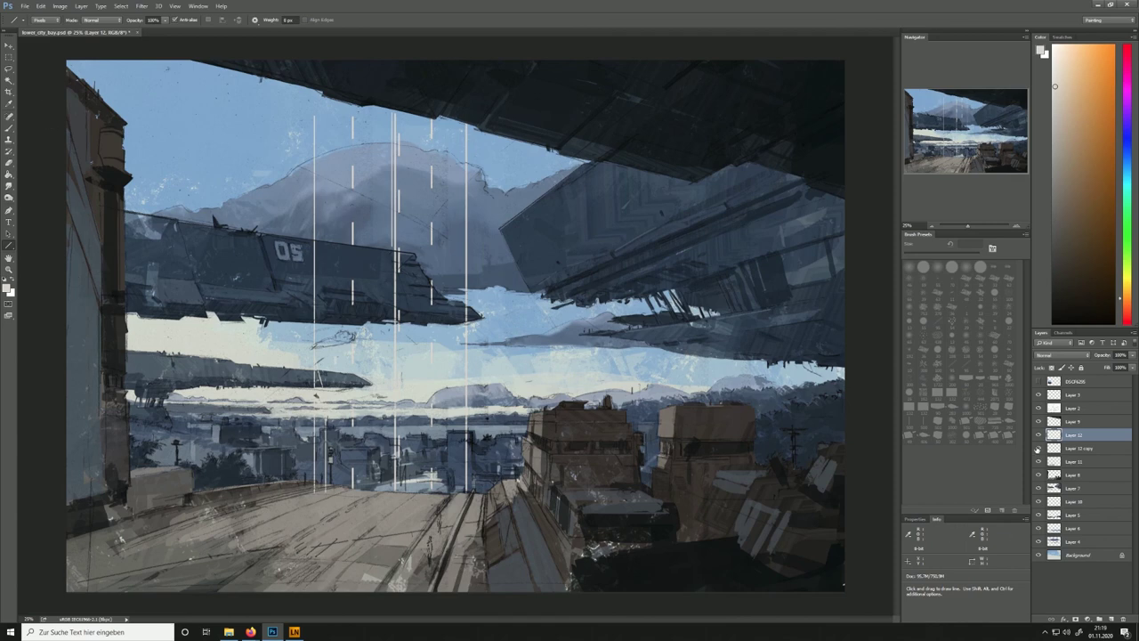
drag(455, 114, 461, 184)
drag(311, 111, 311, 490)
key(ctrl+z)
drag(308, 109, 309, 491)
Merge the two lane line layers, duplicate the merged layer and hide the original
ctrl+click(1078, 448)
right_click(1079, 448)
click(1041, 310)
key(v)
right_click(1078, 435)
click(1045, 68)
click(1039, 448)
Move the copied lane lines onto the road and distort them to match the road's perspective
drag(457, 287, 295, 380)
click(41, 6)
mouse_move(99, 188)
click(176, 226)
drag(153, 179, 331, 490)
drag(147, 586, 2, 592)
drag(305, 586, 369, 601)
Warp the lane markings so they follow the curve of the road, and apply the transformation
click(41, 7)
mouse_move(104, 191)
click(178, 243)
drag(250, 552, 211, 519)
drag(21, 588, 15, 584)
drag(116, 592, 116, 597)
drag(359, 508, 315, 507)
key(v)
key(Return)
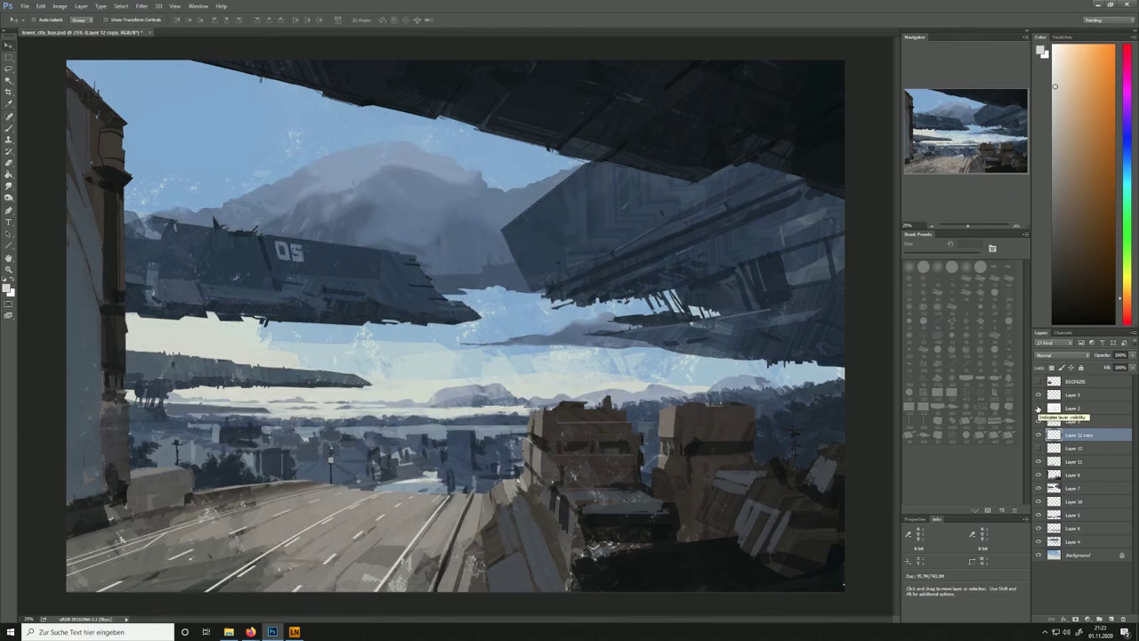
Refine the warp of the lane markings after checking them against the line sketch
click(1037, 408)
click(1037, 409)
click(1037, 408)
key(l)
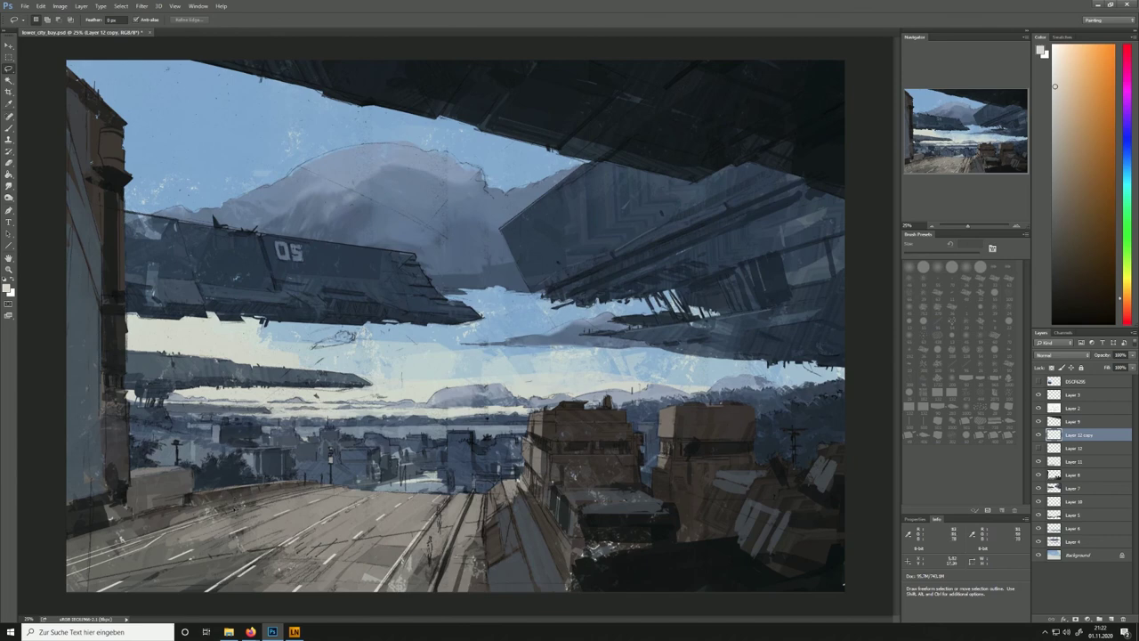
key(ctrl+z)
click(41, 6)
click(59, 15)
click(41, 6)
mouse_move(57, 187)
click(171, 243)
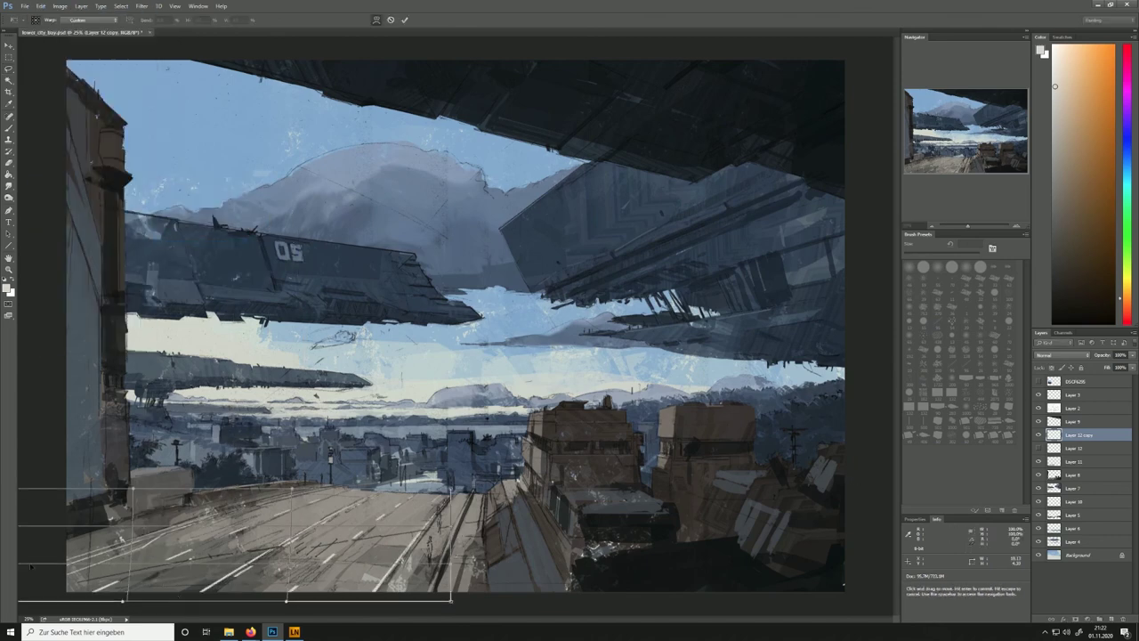
key(Return)
key(v)
Compare the lane markings before and after the last change with the line sketch hidden
click(1037, 407)
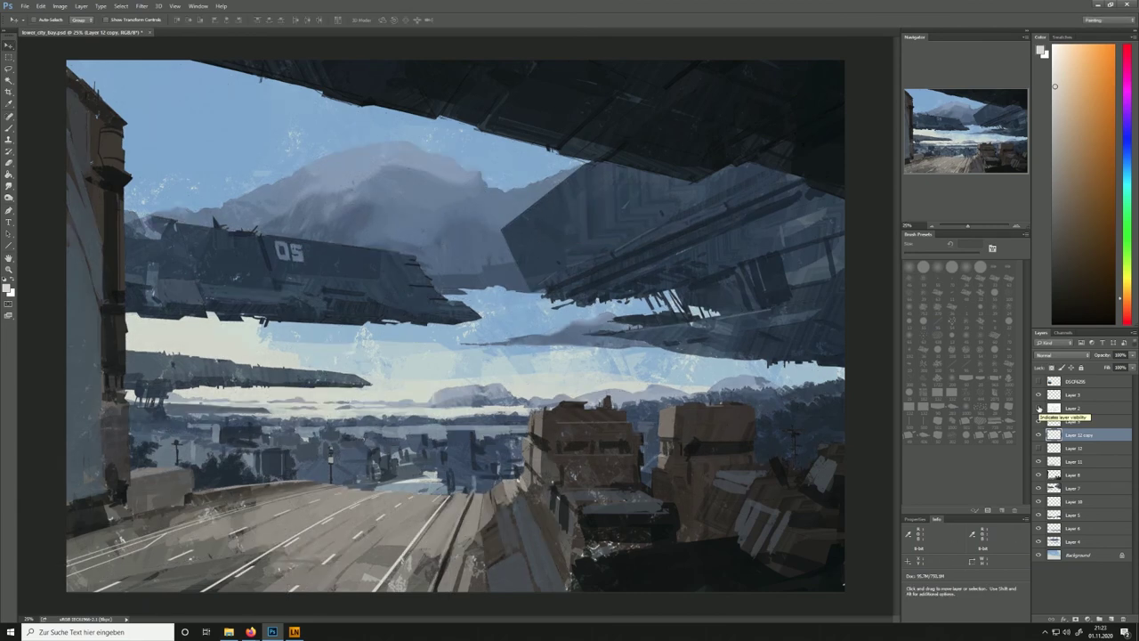
key(ctrl+z)
click(41, 6)
click(54, 18)
click(40, 5)
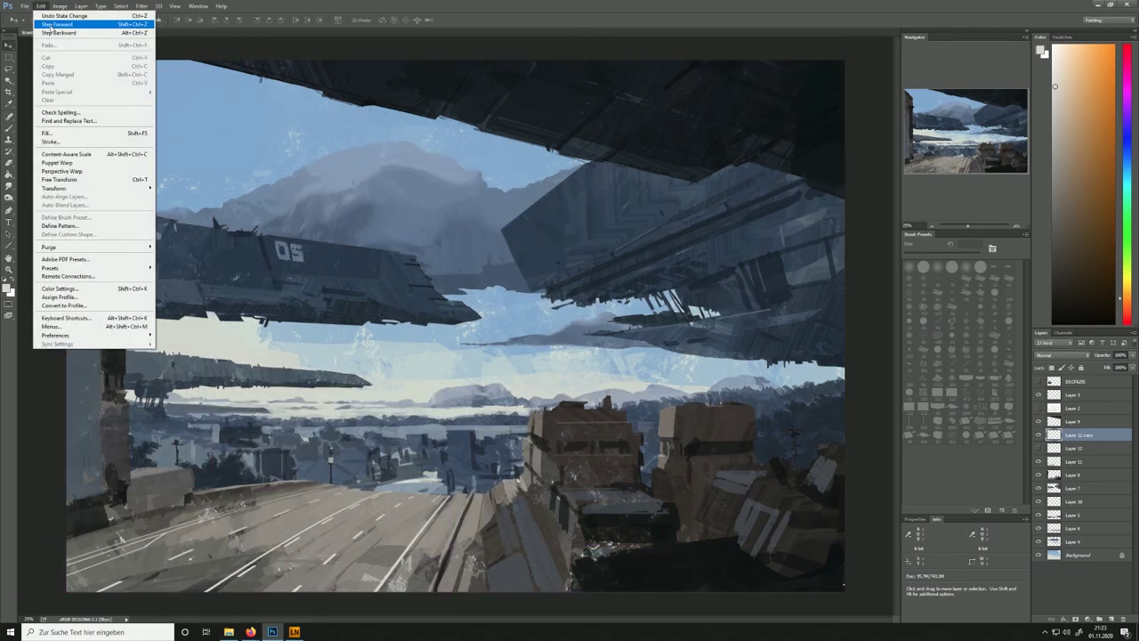
click(52, 25)
Compare the road with Layer 11, the line sketch and the original lane line layer hidden and shown
click(1039, 461)
click(1039, 463)
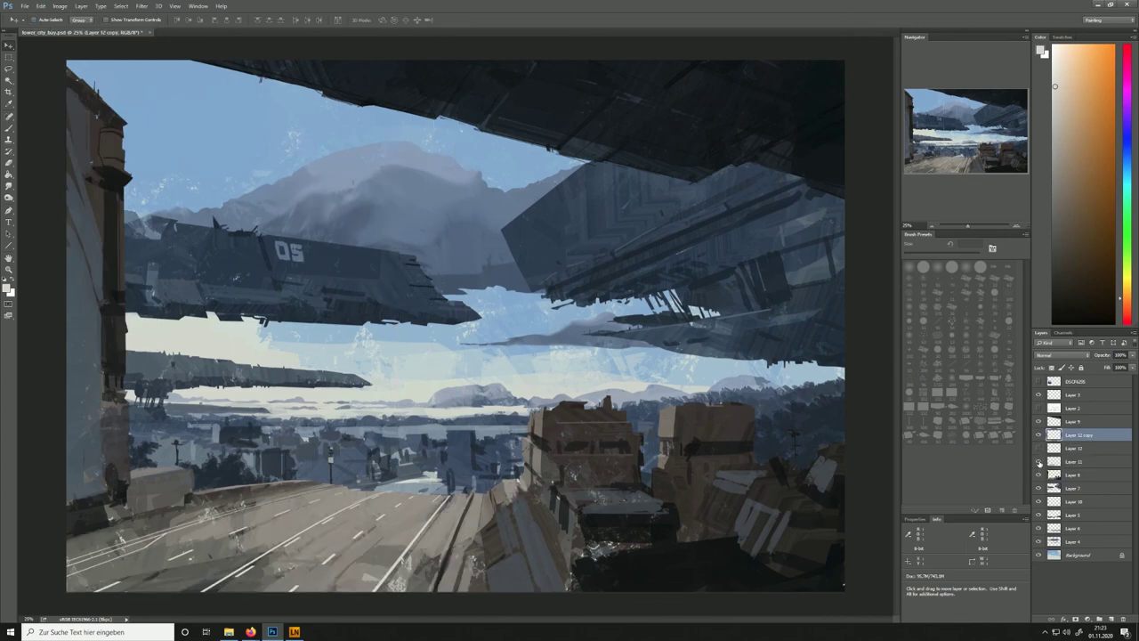
click(1039, 409)
click(1039, 408)
click(1039, 409)
click(1039, 449)
click(1038, 449)
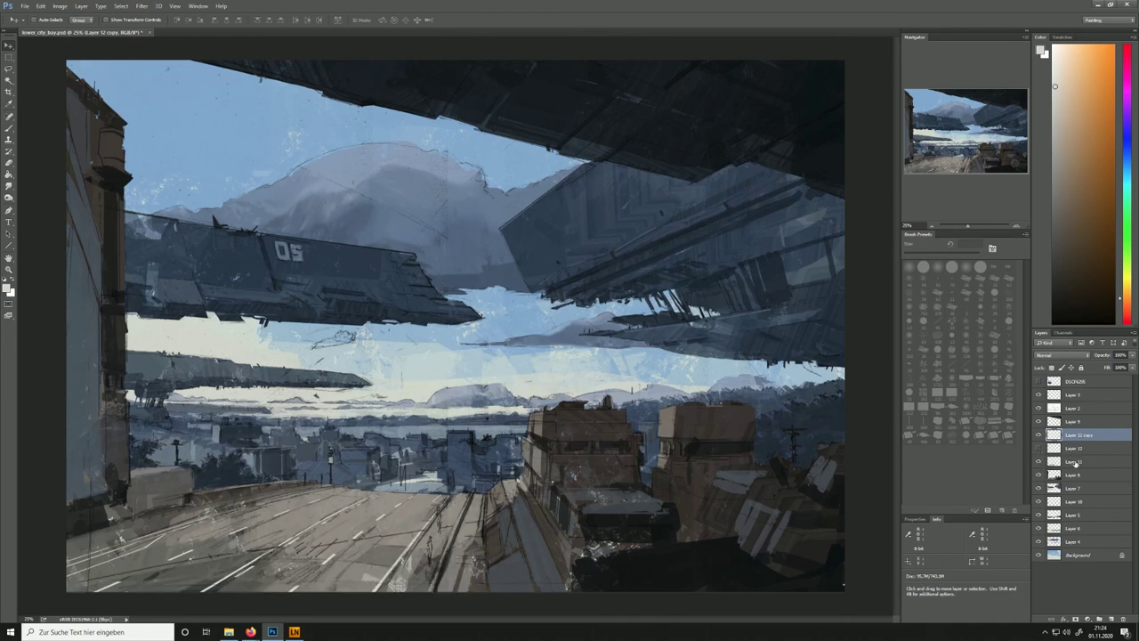
Activate Layer 11 and touch up the road surface and its left edge with sampled greys
click(1075, 462)
key(b)
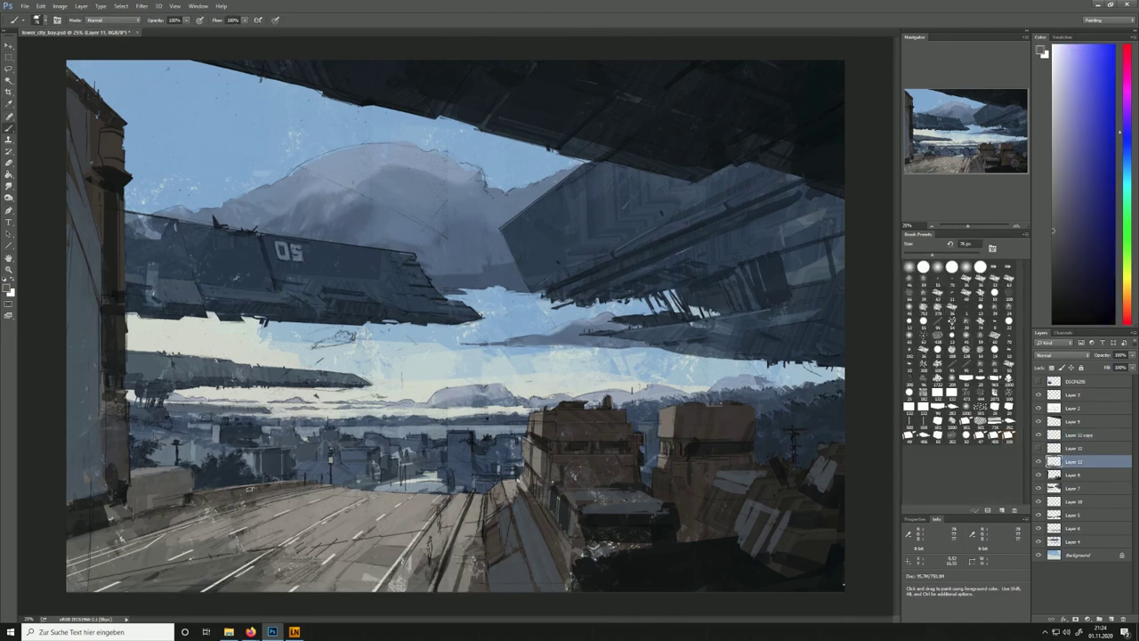
click(1040, 409)
click(1039, 408)
alt+click(245, 523)
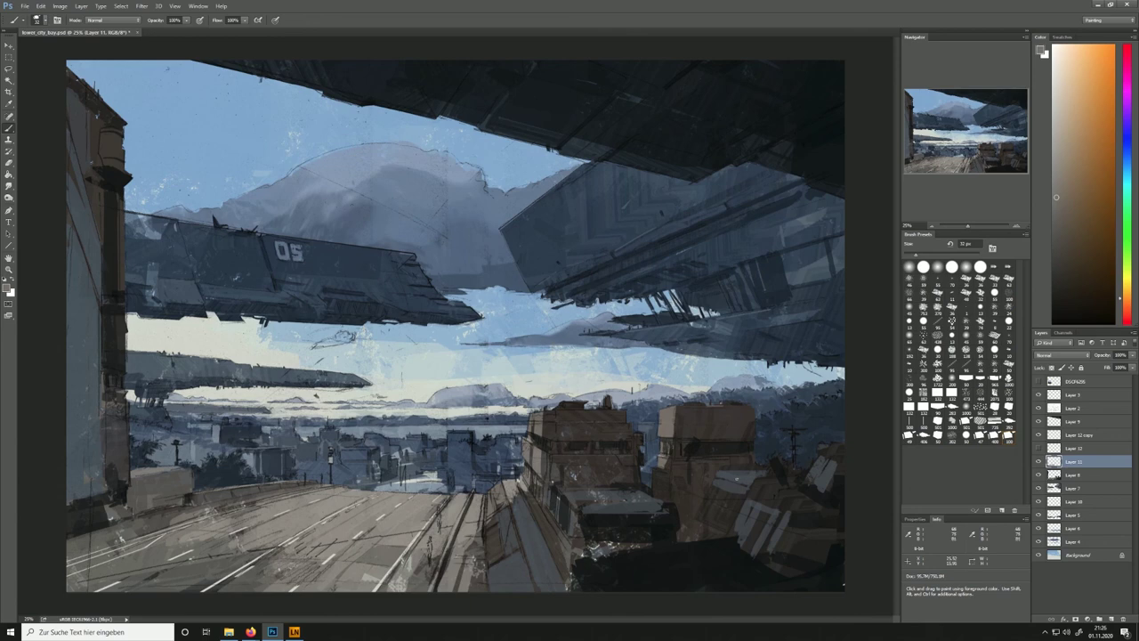
Paint a small dark shape at the far right end of the road in a sampled near-black, checking it without the line sketch
alt+click(445, 472)
key(])
key(])
key(])
alt+click(485, 479)
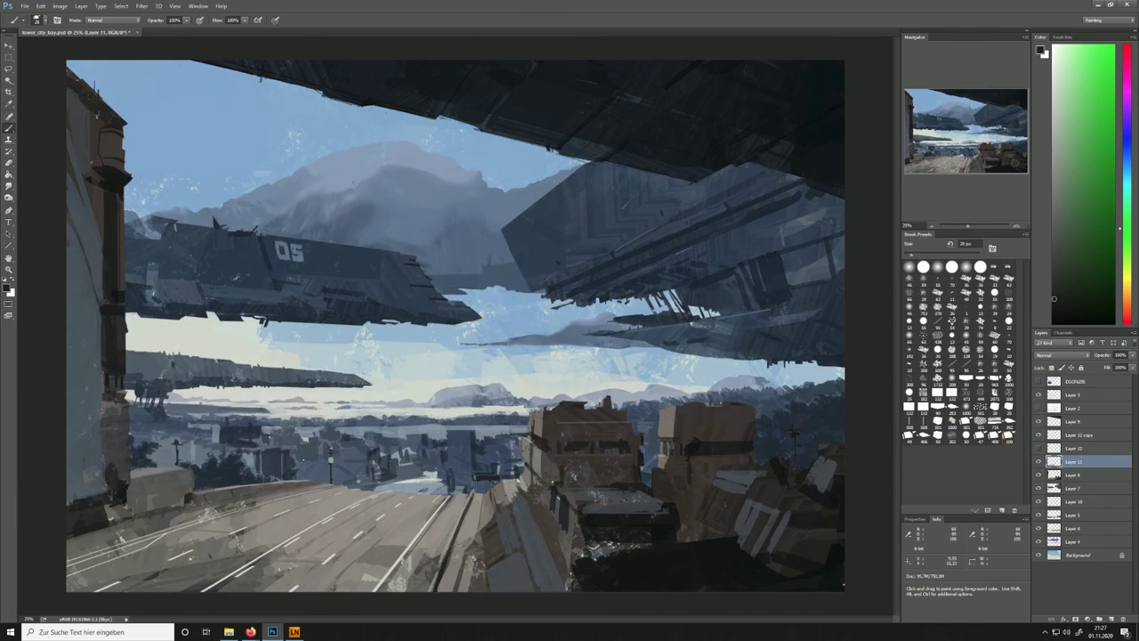
click(1037, 462)
click(1038, 462)
click(1035, 409)
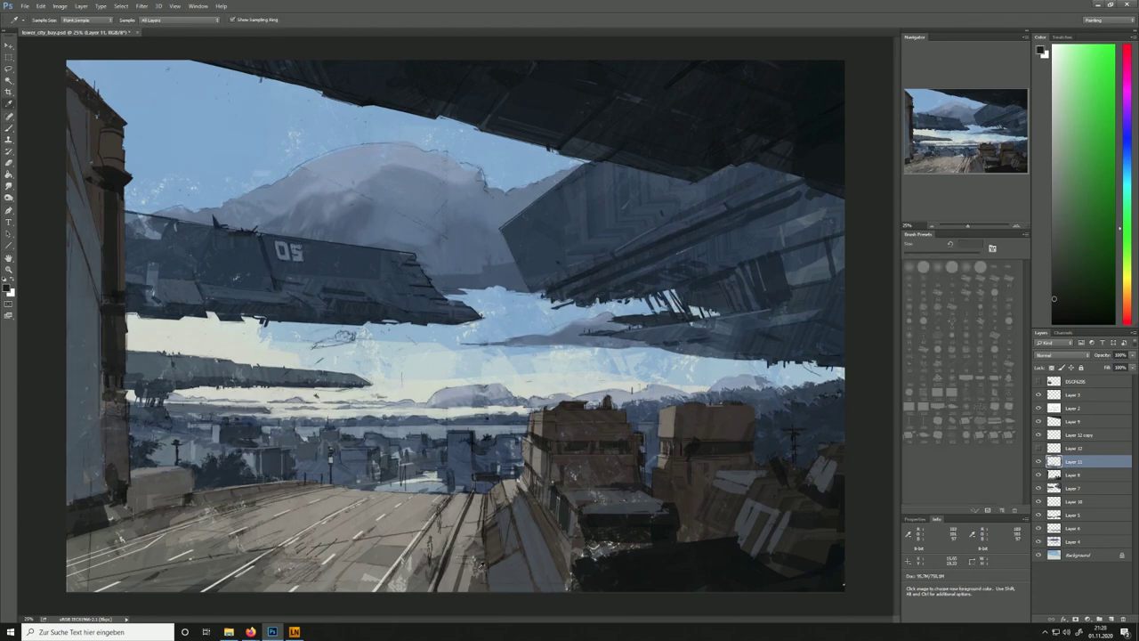
Refine the ground around the rails on the road's right side with small strokes of sampled grey-browns
alt+click(490, 550)
alt+click(451, 555)
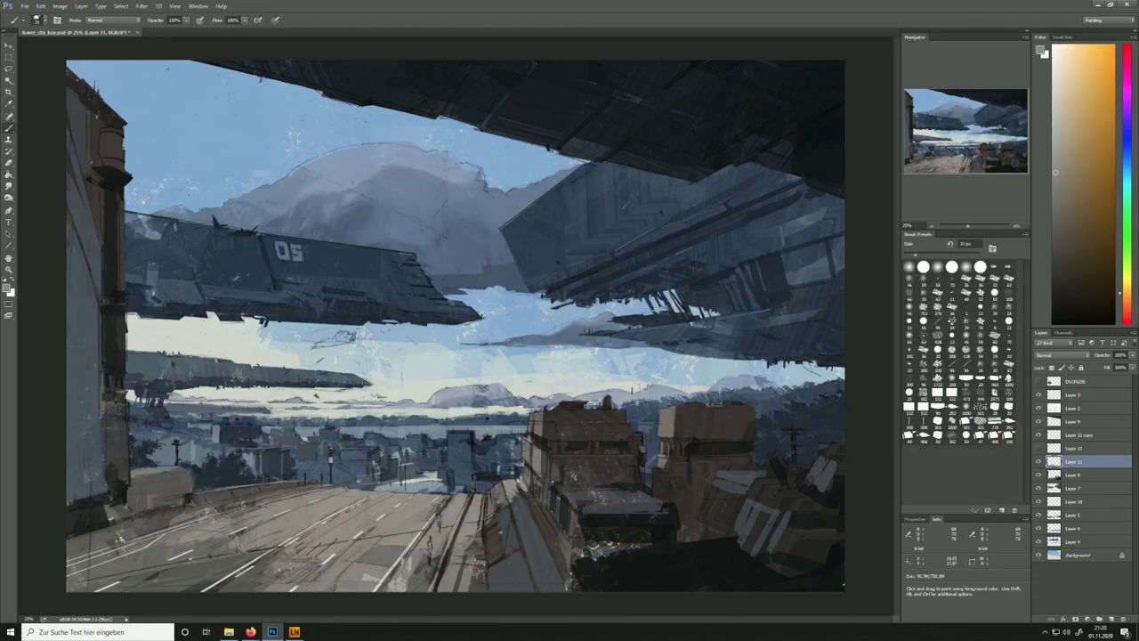
alt+click(462, 566)
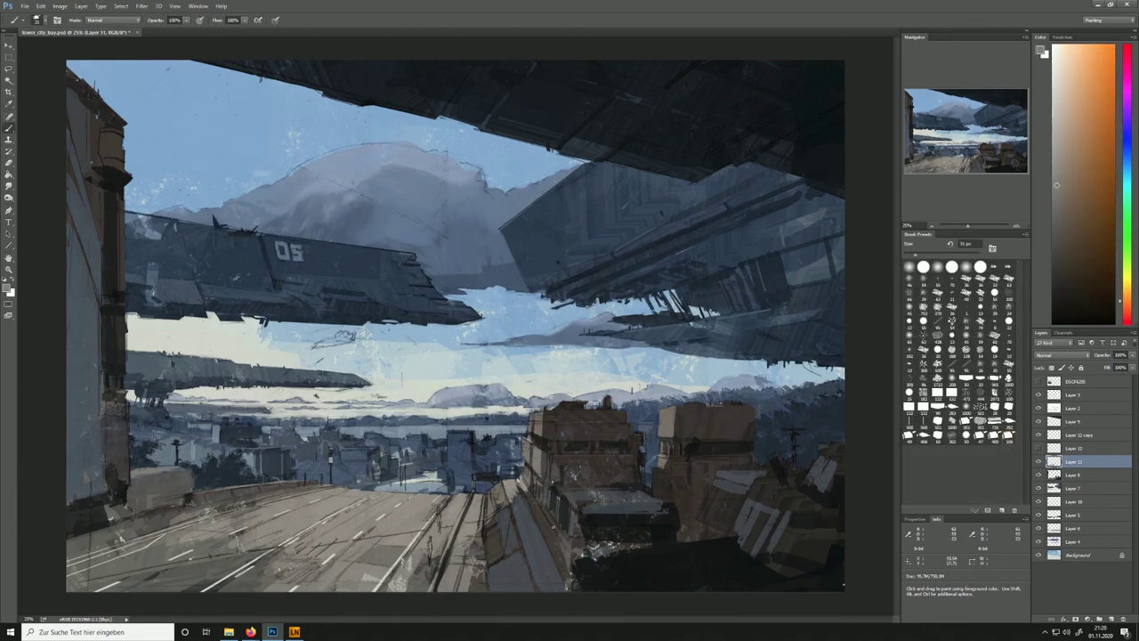
alt+click(433, 566)
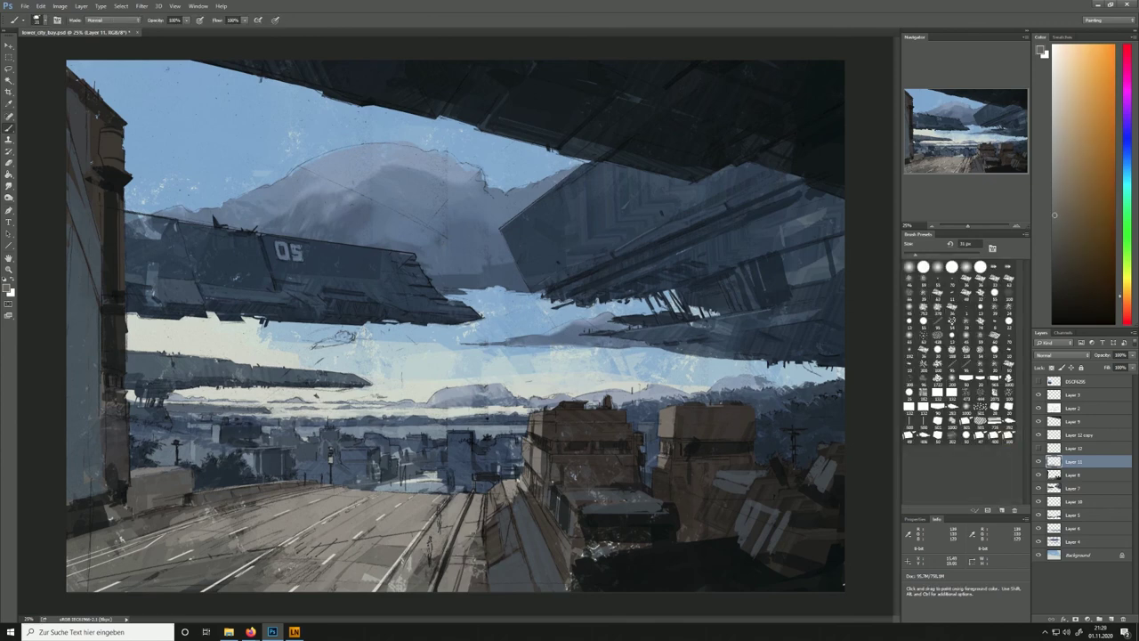
alt+click(474, 535)
Paint vertical strokes down the left tower's blue-grey panel in a sampled dark tone with a larger brush, undoing an earlier stroke
alt+click(115, 466)
key(bracketright)
key(bracketright)
key(bracketright)
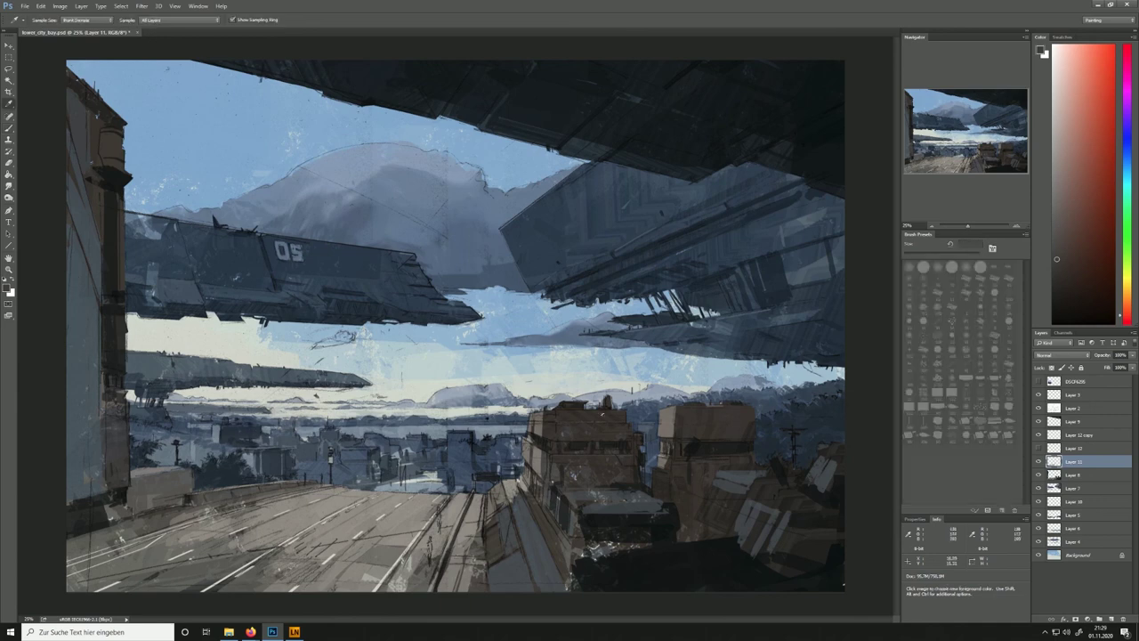
alt+click(692, 447)
key(ctrl+z)
drag(94, 205, 94, 286)
drag(95, 287, 97, 321)
Toggle the line sketch and Layer 6 to identify their content, and activate Layer 10 for the flying ships
click(1037, 408)
click(1037, 409)
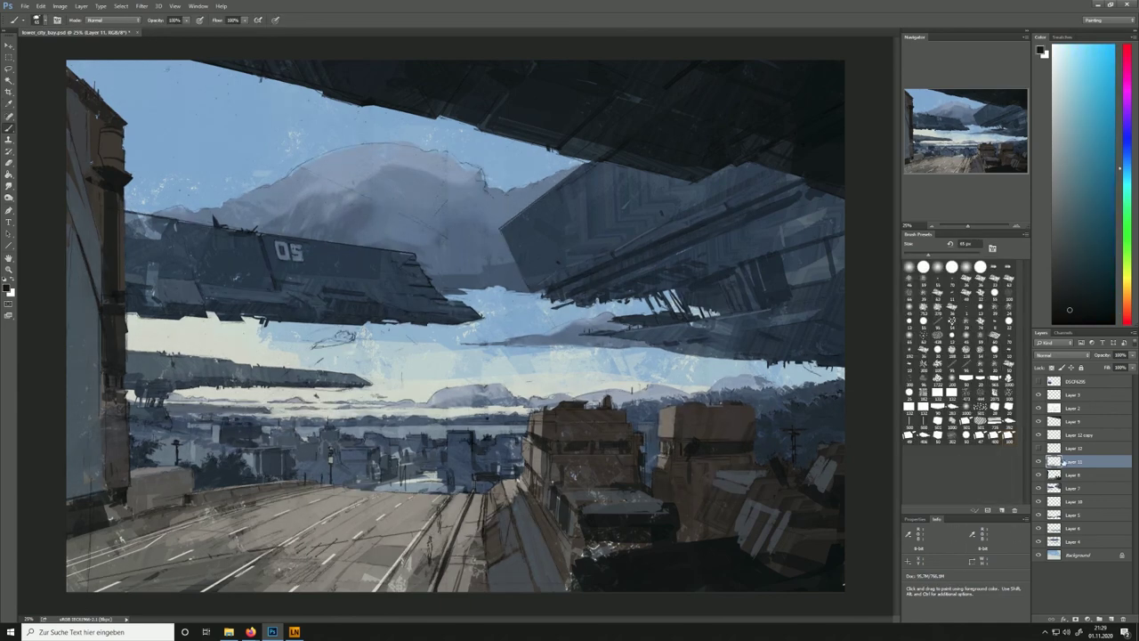
click(1039, 422)
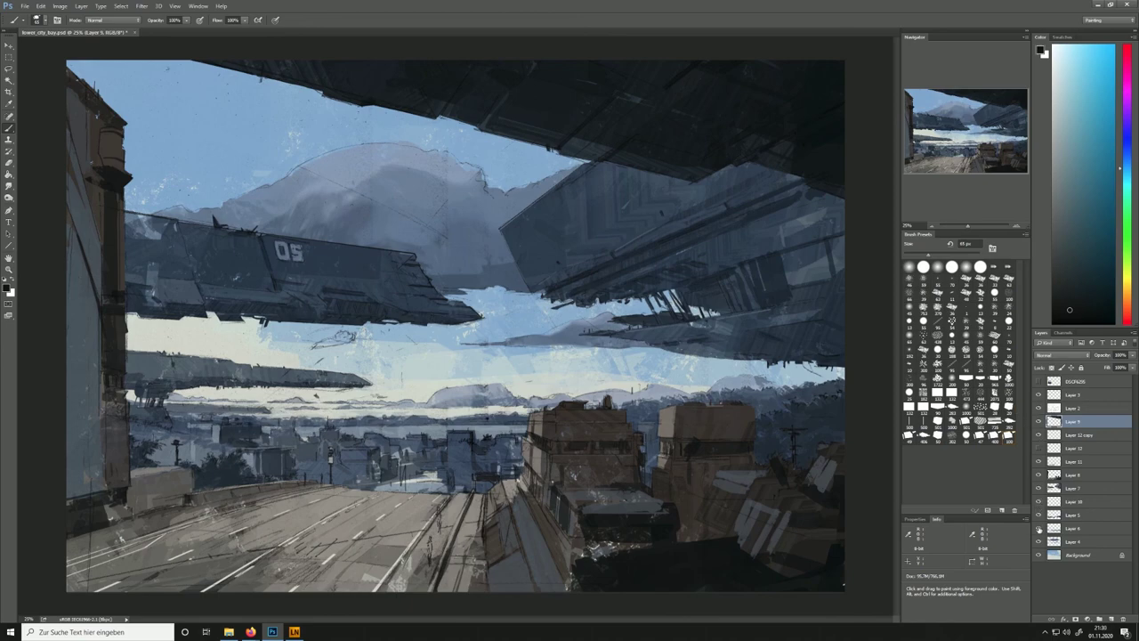
click(1038, 529)
click(1039, 529)
click(1038, 409)
click(1038, 408)
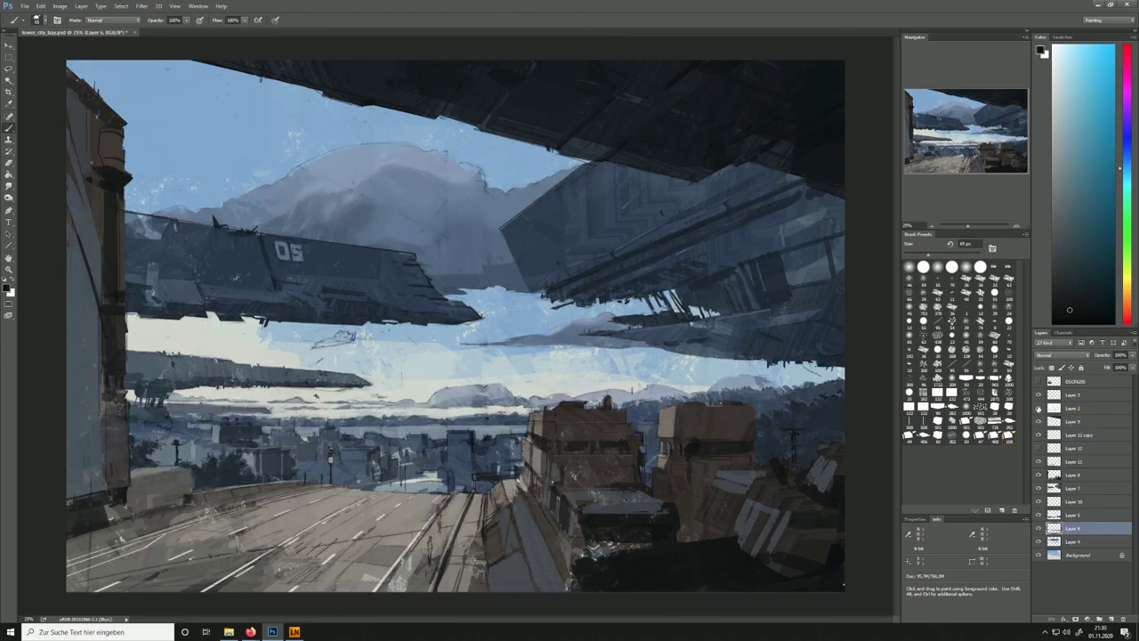
click(1050, 489)
click(1050, 500)
Outline the small flying ships below the 05 hull with freehand selections, fill them with sampled dark blue-grey, and deselect
alt+click(318, 345)
key(l)
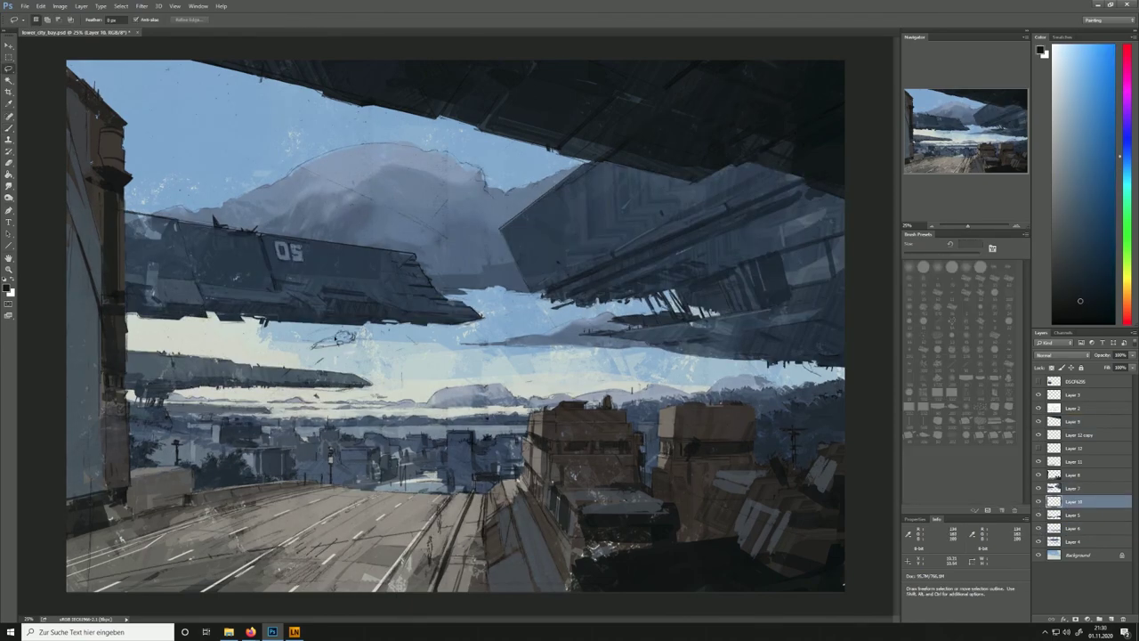
mouse_move(318, 349)
mouse_down()
mouse_move(353, 338)
mouse_move(327, 347)
mouse_up()
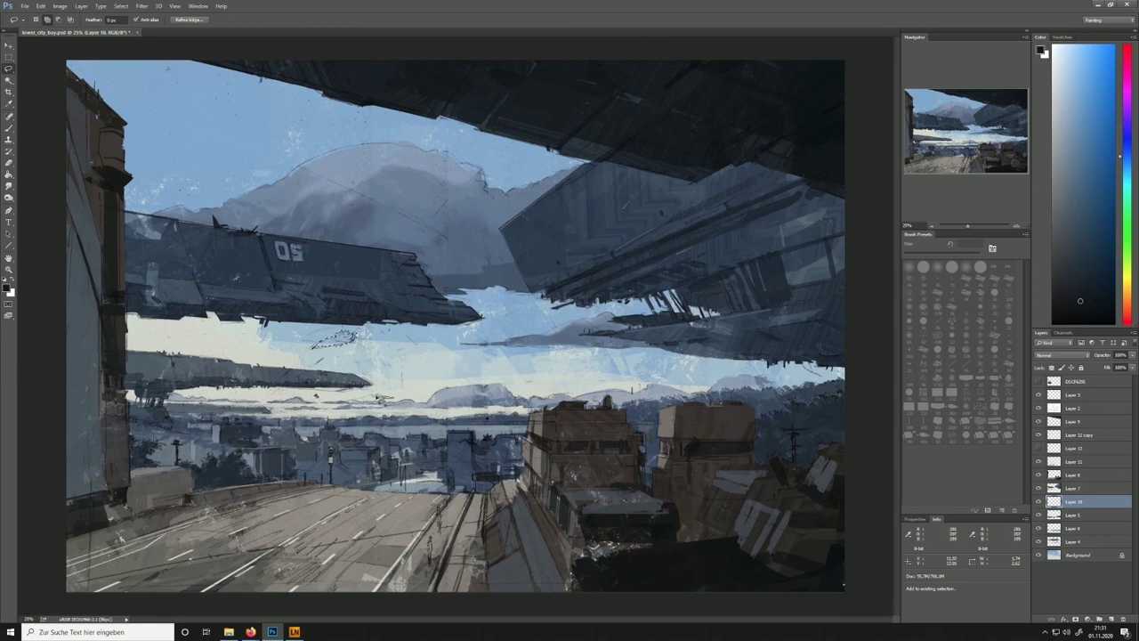
key(b)
drag(317, 346, 352, 337)
key(i)
alt+click(335, 374)
alt+click(801, 347)
key(l)
click(861, 368)
key(b)
Check the content of Layers 5 and 7, activate Layer 4, and hide the line sketch on Layer 1
click(1038, 514)
click(1038, 515)
click(1067, 489)
click(1038, 489)
click(1039, 488)
click(1054, 541)
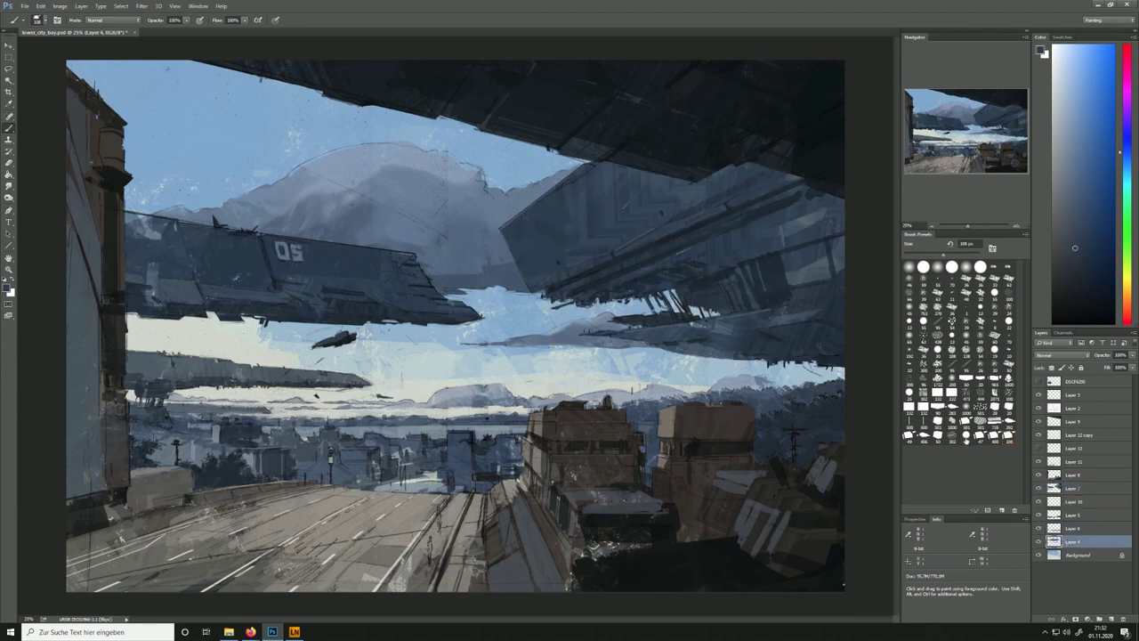
alt+click(231, 342)
alt+click(227, 344)
click(1038, 394)
click(1038, 394)
click(1038, 407)
Add a new layer above Layer 4 and try a large cream cloud over the mountain, undoing the strokes
alt+click(222, 345)
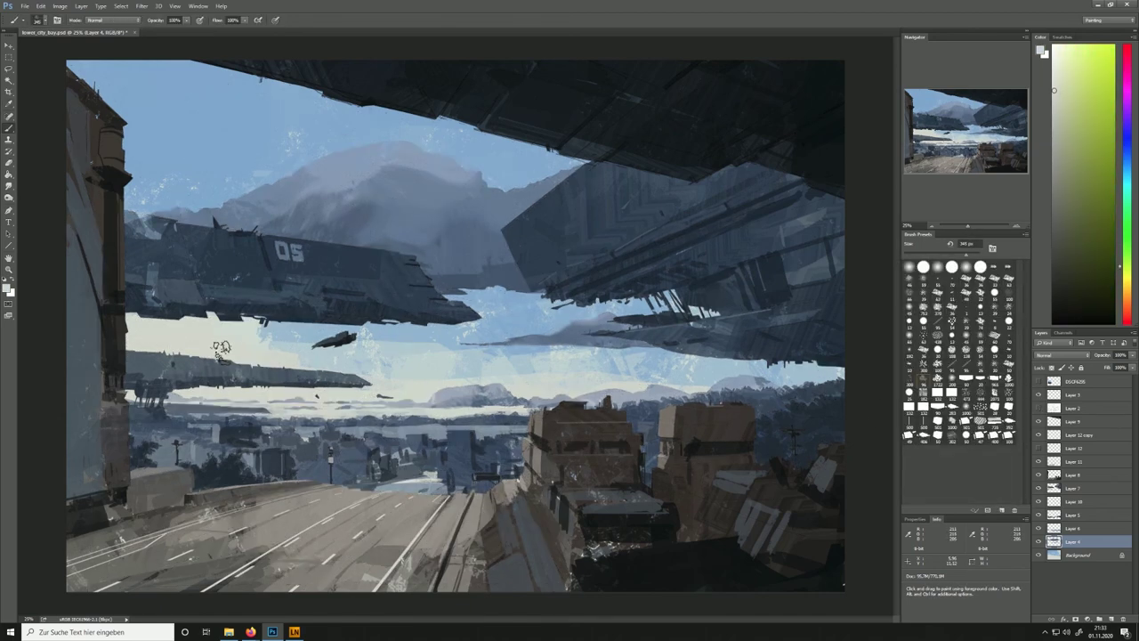
key(ctrl+shift+alt+n)
mouse_move(249, 201)
mouse_down()
mouse_move(322, 176)
mouse_move(258, 222)
mouse_move(487, 142)
mouse_up()
key(ctrl+z)
alt+right_click(279, 230)
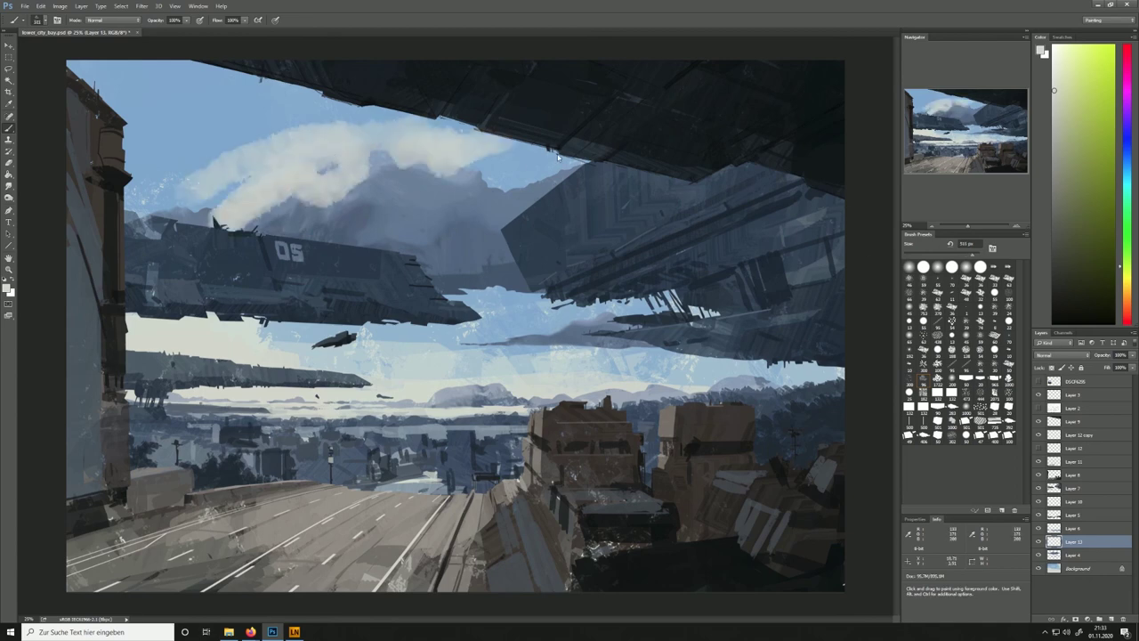
key(ctrl+z)
Paint soft haze along the lower sky and horizon on Layer 13 in sampled blues and greys, undoing one stroke
alt+click(413, 330)
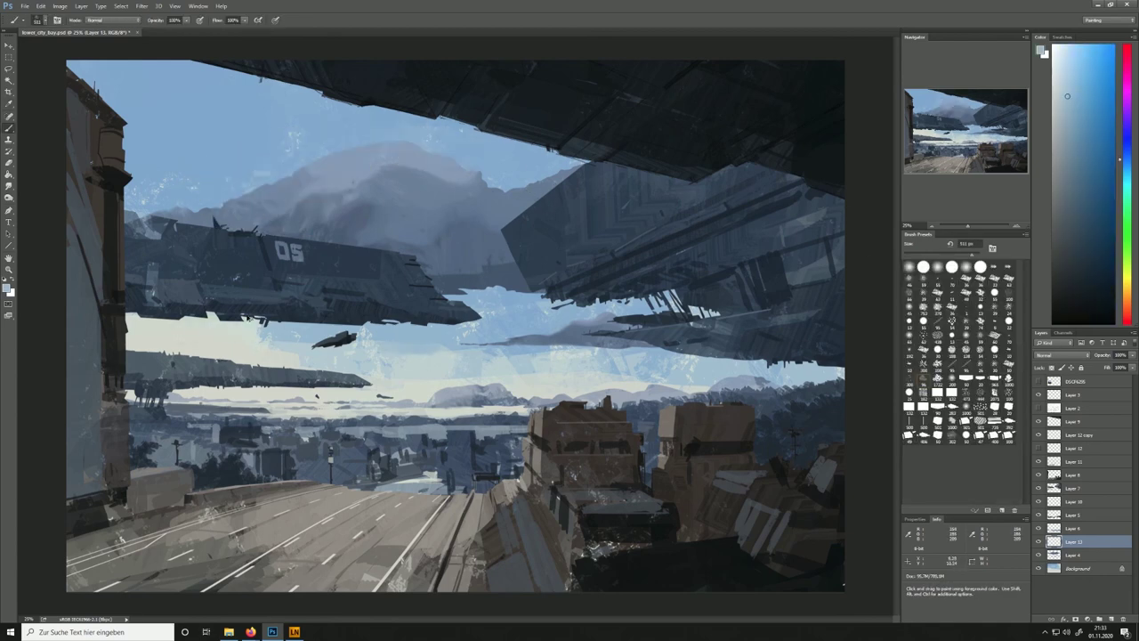
drag(258, 322, 233, 327)
alt+click(326, 361)
alt+click(484, 378)
drag(429, 400, 459, 396)
alt+click(533, 383)
drag(548, 400, 680, 379)
key(ctrl+z)
alt+click(525, 393)
drag(518, 397, 472, 404)
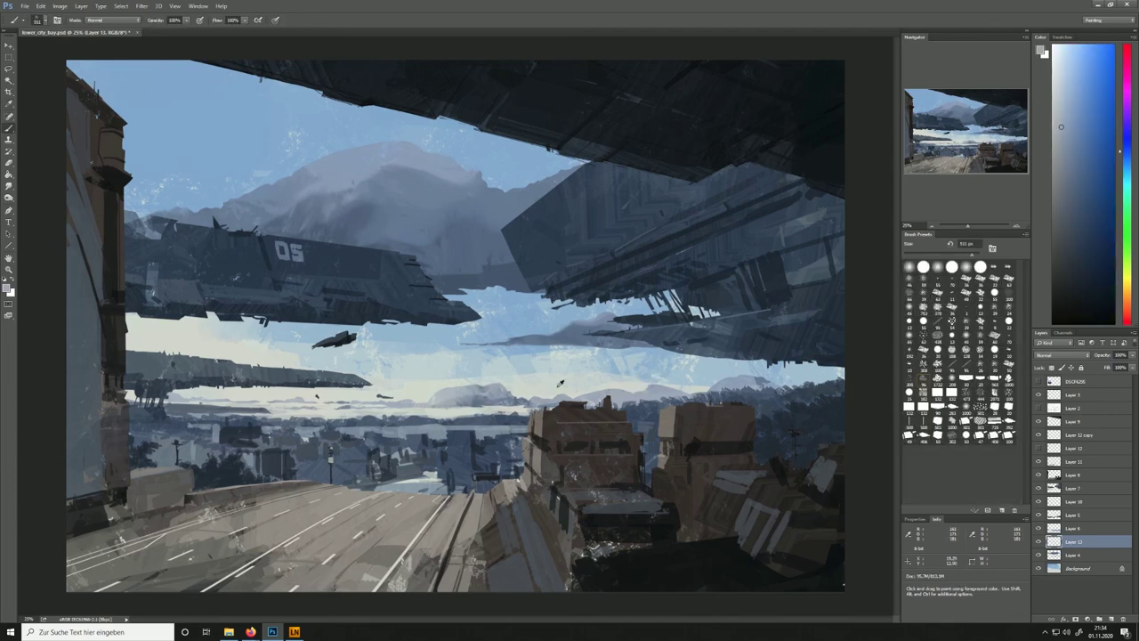
alt+click(463, 392)
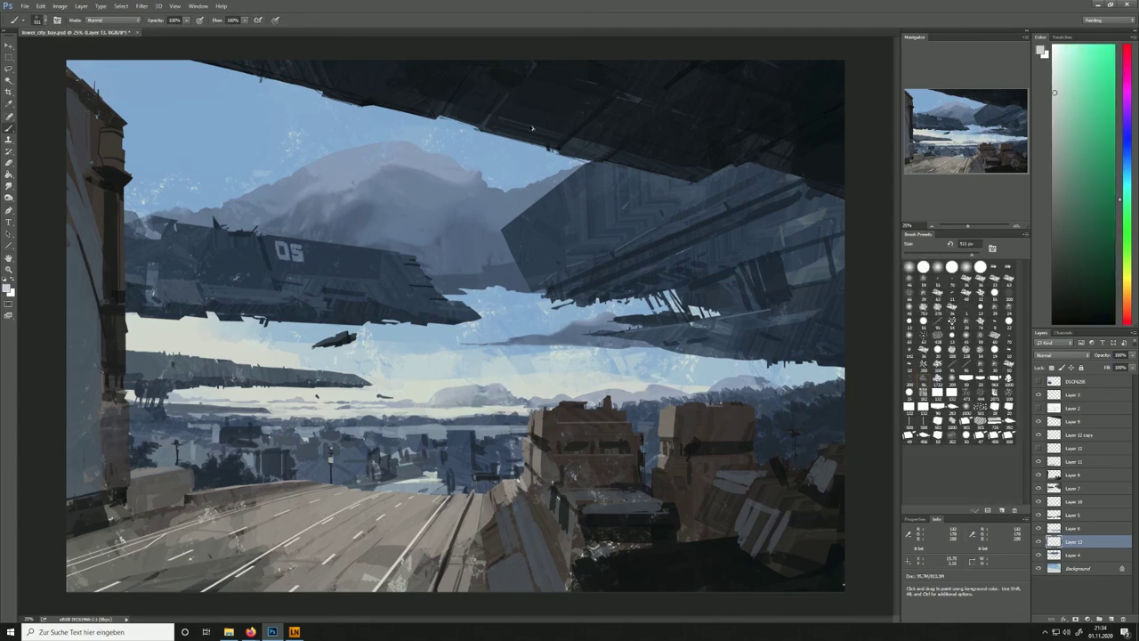
Deepen the upper-left sky on Layer 13 with a much larger brush in a more saturated blue
key(bracketright)
alt+click(418, 129)
click(1088, 132)
key(ctrl+z)
mouse_move(214, 124)
mouse_down()
mouse_move(107, 98)
mouse_move(258, 80)
mouse_up()
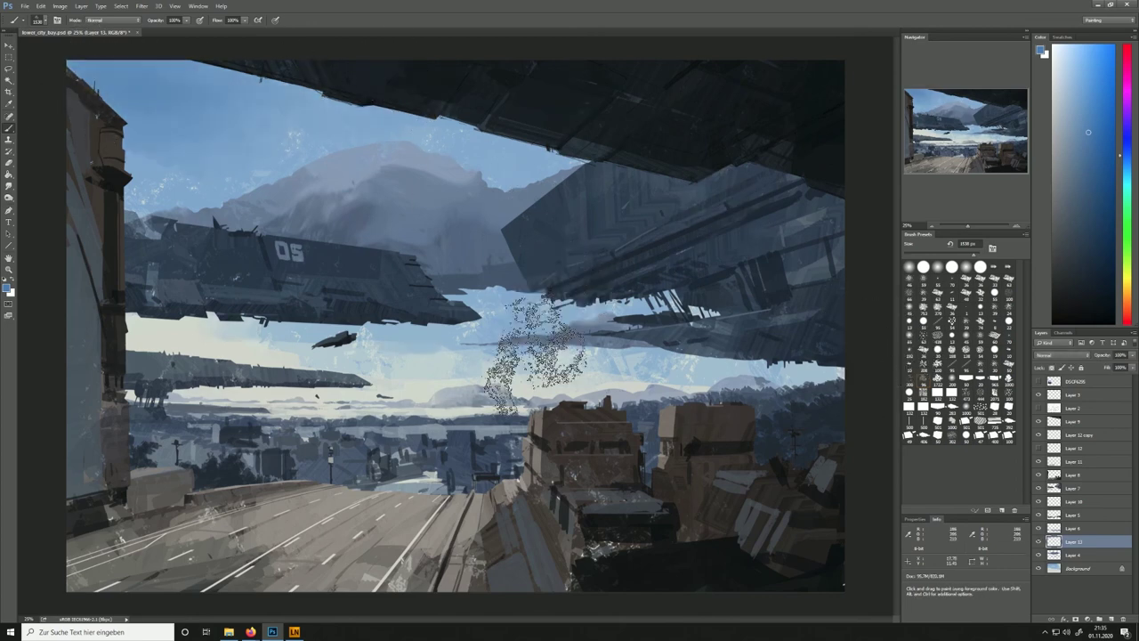
Try a broad pale blue haze over the mountain's upper slopes and step back
alt+click(338, 194)
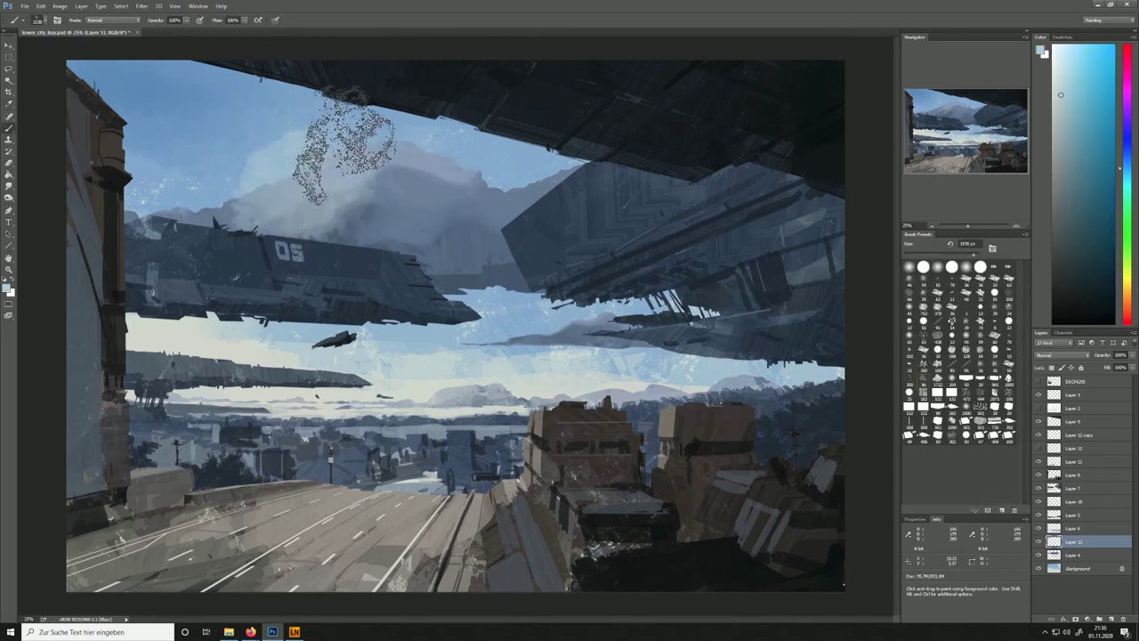
key(ctrl+alt+z)
key(ctrl+alt+z)
Check Layer 4's content and add a new layer above it as a clipping layer
click(1078, 555)
click(1038, 555)
click(1038, 555)
key(ctrl+alt+shift+n)
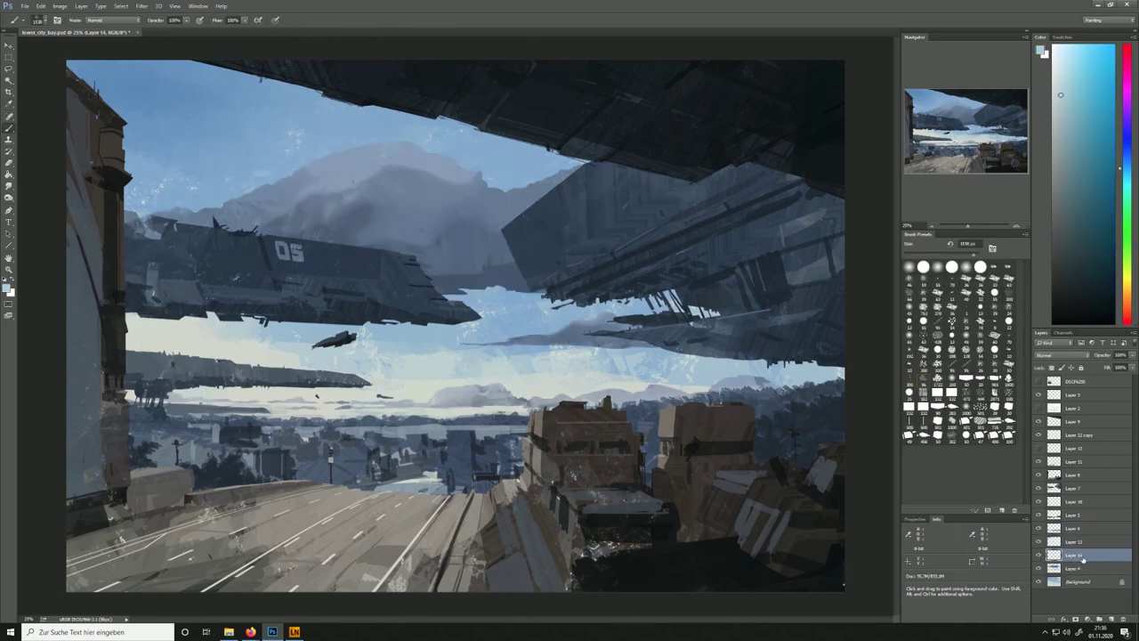
Paint a pale sampled highlight on the mountain's left slope on the clipped layer, undoing the extra stroke
alt+click(421, 388)
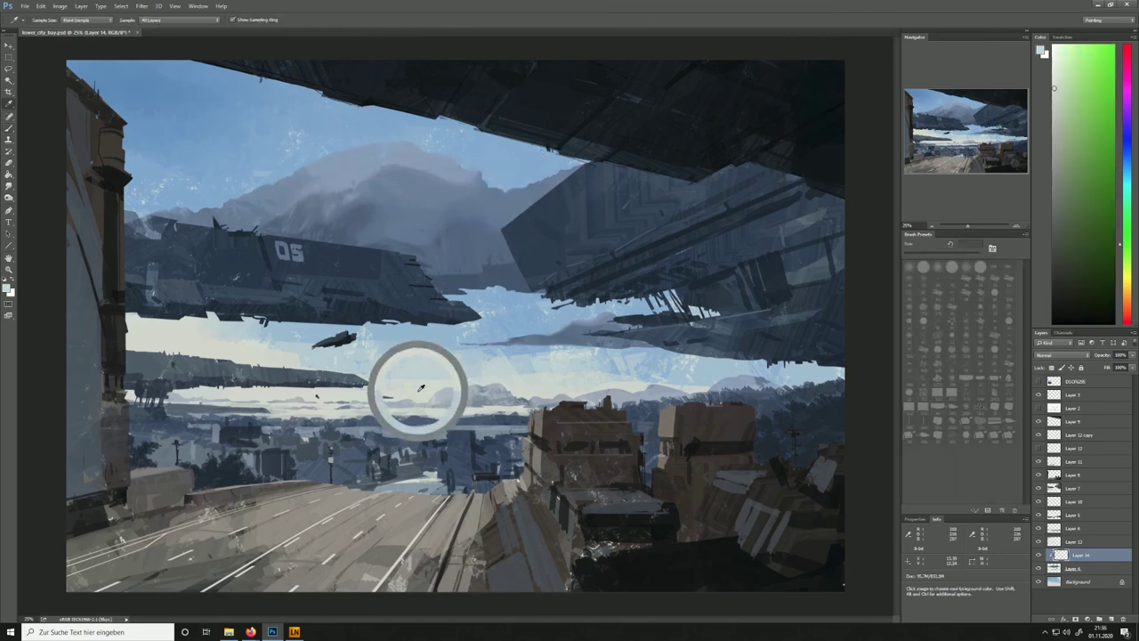
drag(276, 189, 306, 178)
drag(306, 178, 436, 178)
key(ctrl+z)
Add pale cloud highlights across the mountain's slopes and ridge with a smaller brush, undoing the unwanted strokes
key(bracketleft)
key(bracketleft)
key(bracketleft)
key(bracketleft)
key(bracketleft)
key(bracketleft)
drag(338, 185, 374, 193)
drag(374, 218, 347, 226)
key(ctrl+z)
drag(260, 206, 192, 212)
drag(511, 203, 541, 194)
mouse_move(637, 322)
mouse_down()
mouse_move(491, 340)
mouse_move(596, 328)
mouse_up()
key(ctrl+z)
Try a stroke in a newly sampled tone across the area behind the right hull and undo it
alt+click(419, 332)
alt+click(647, 269)
alt+click(611, 255)
drag(610, 254, 747, 237)
key(ctrl+z)
key(ctrl+z)
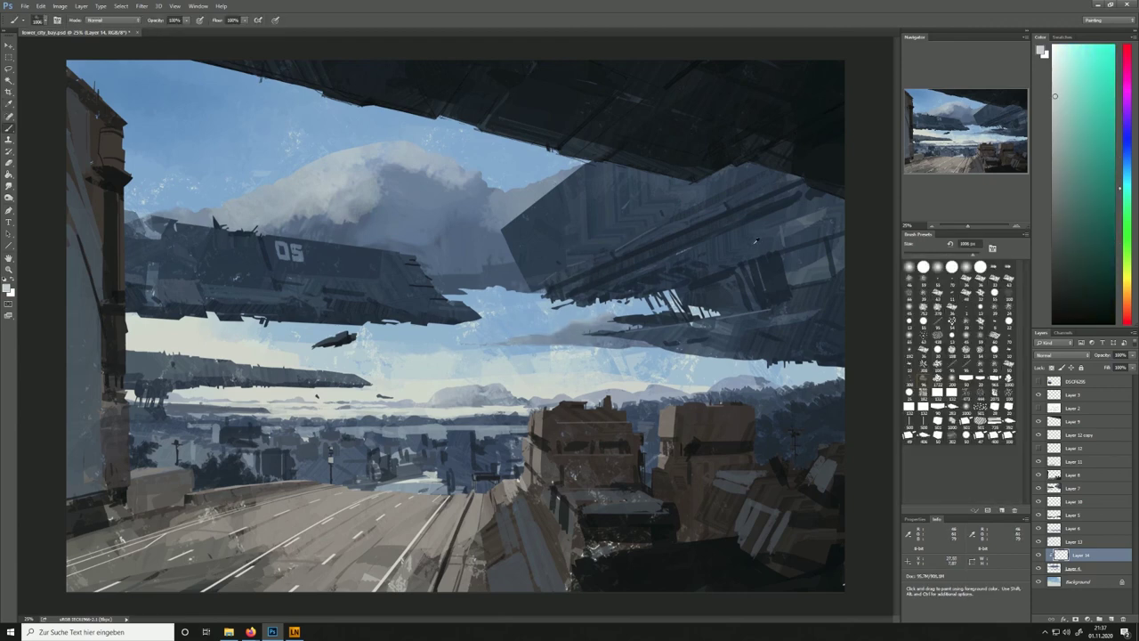
Try smudging the cloud highlights, step back through the recent edits, and soften the cloud's lower part with the Eraser
key(r)
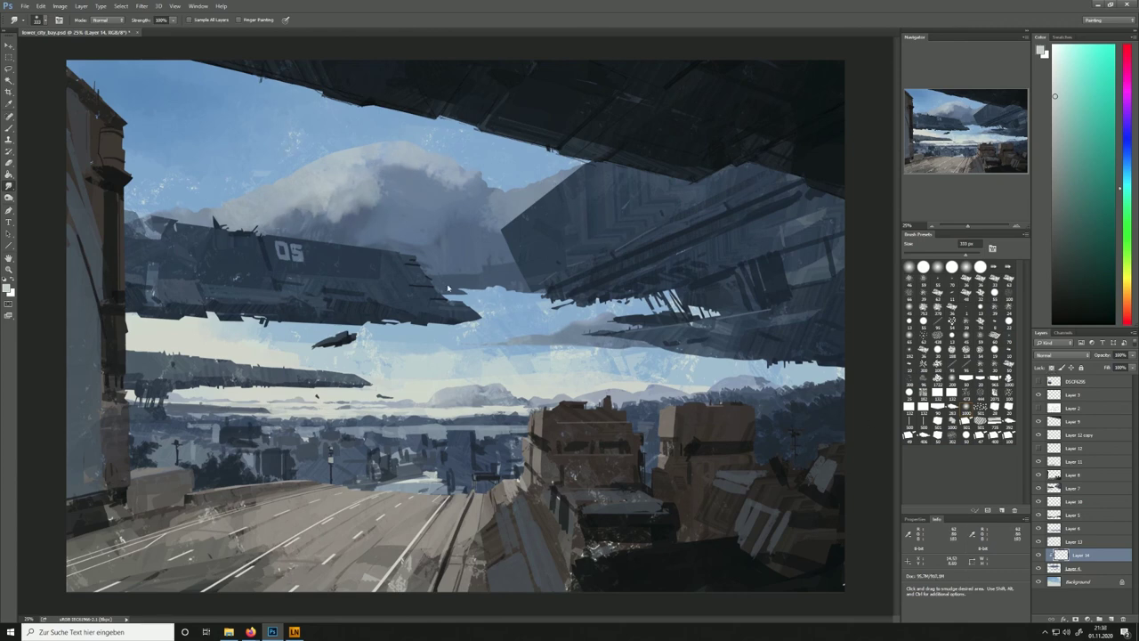
key(ctrl+z)
key(ctrl+z)
key(ctrl+z)
key(ctrl+z)
key(ctrl+z)
key(ctrl+z)
key(e)
drag(466, 240, 362, 239)
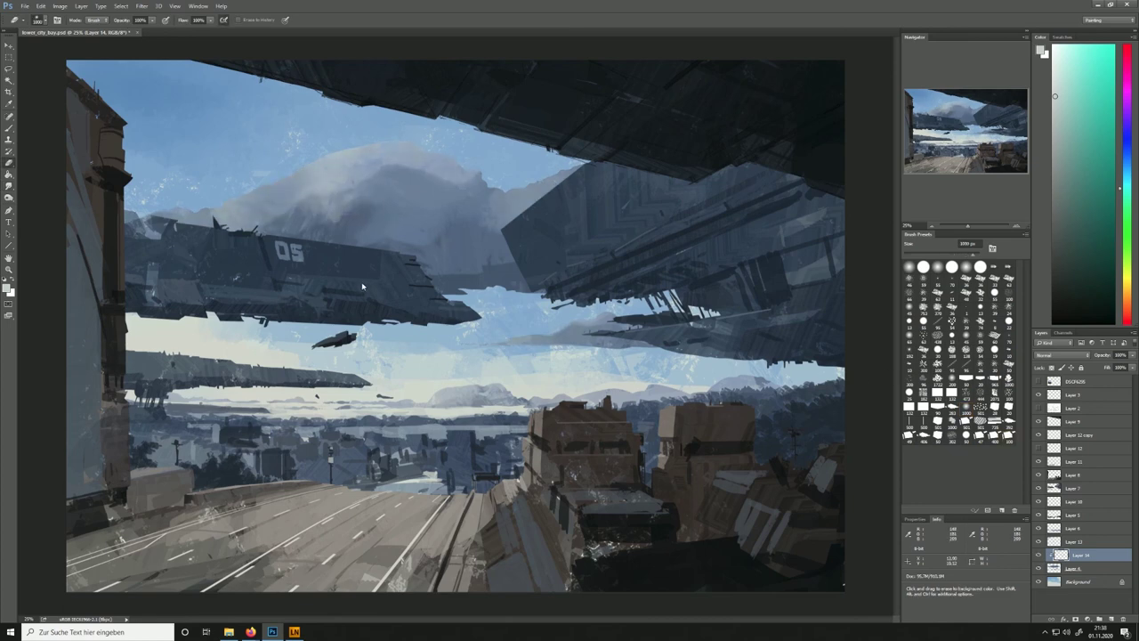
Add a layer to try smudging across all layers, and merge the clipped highlight layer down into Layer 4
click(1111, 619)
key(r)
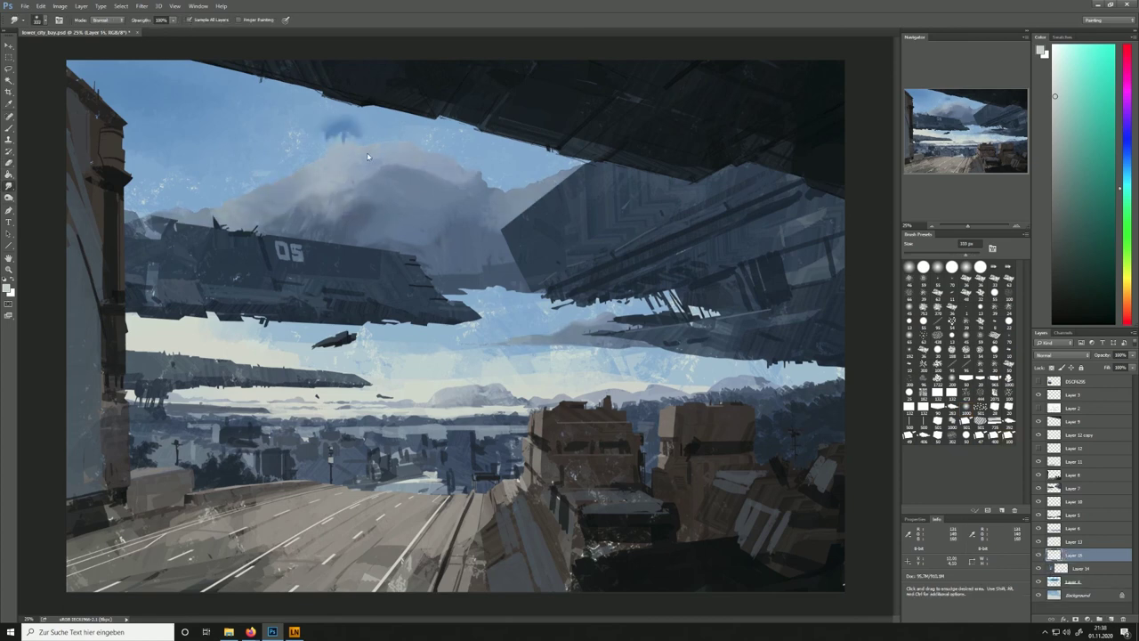
right_click(1064, 572)
click(1059, 442)
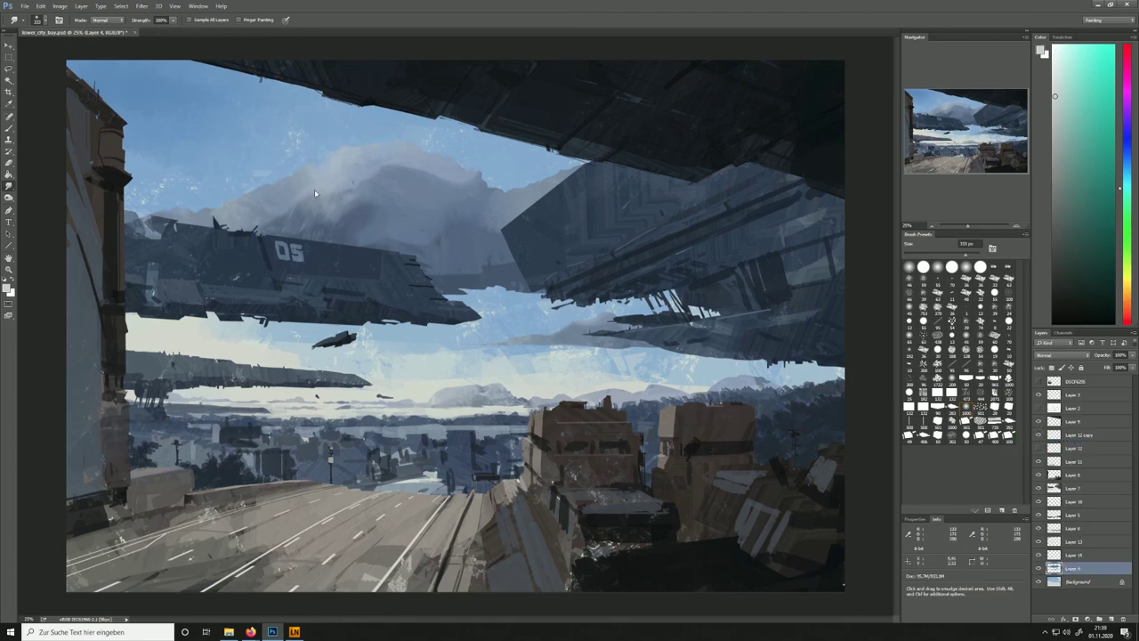
Smudge the mountain's top and side edges on Layer 4 into a soft cloud shape
drag(428, 167, 447, 162)
drag(283, 206, 272, 193)
drag(450, 192, 453, 173)
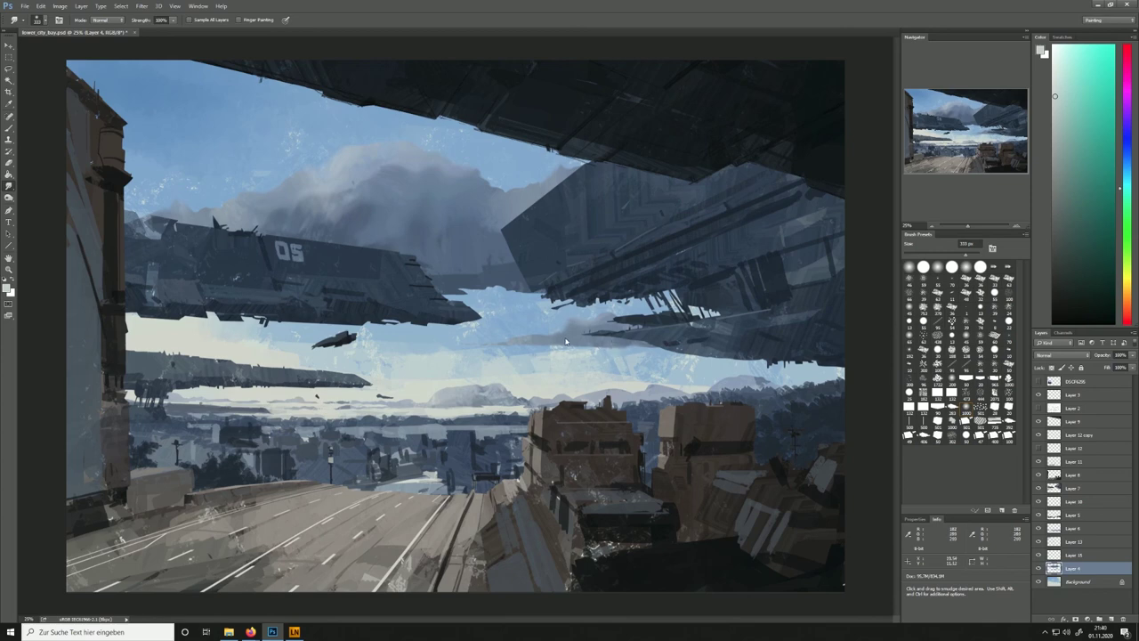
Touch up the cloud on Layer 4 with transparent pixels locked, using sampled blue-grey and pale tones
key(e)
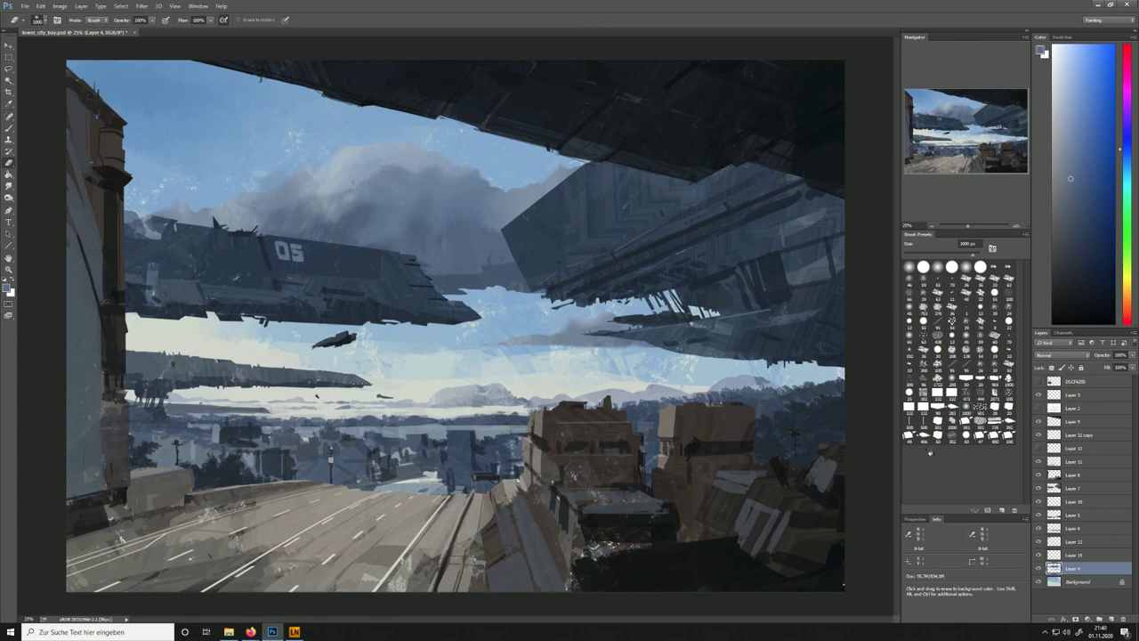
key(b)
alt+click(374, 129)
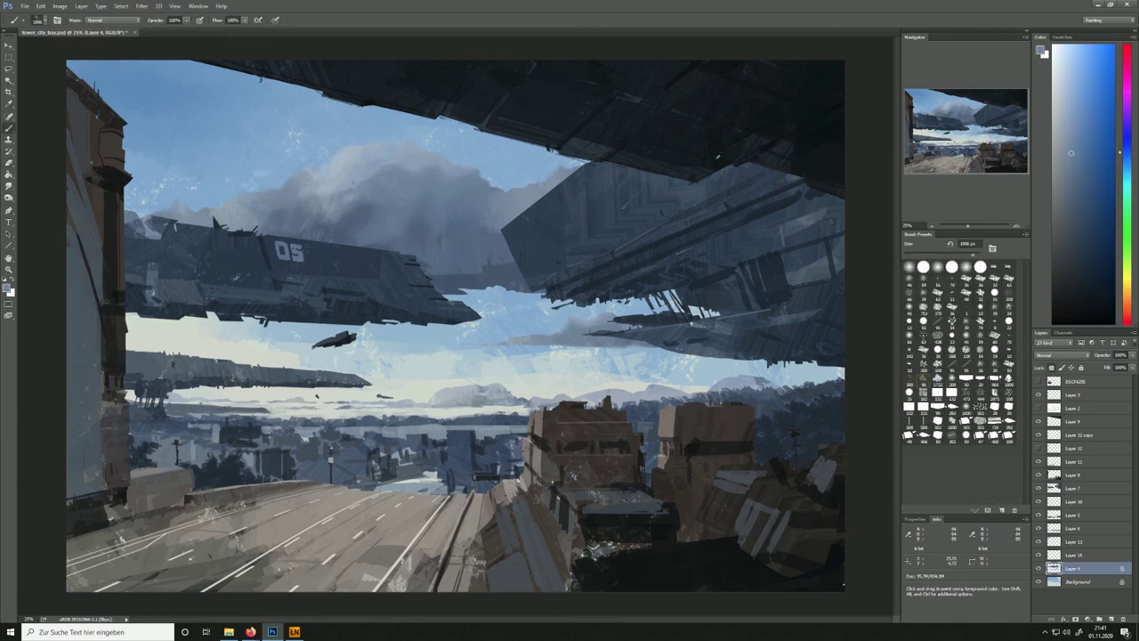
alt+click(458, 210)
alt+click(422, 163)
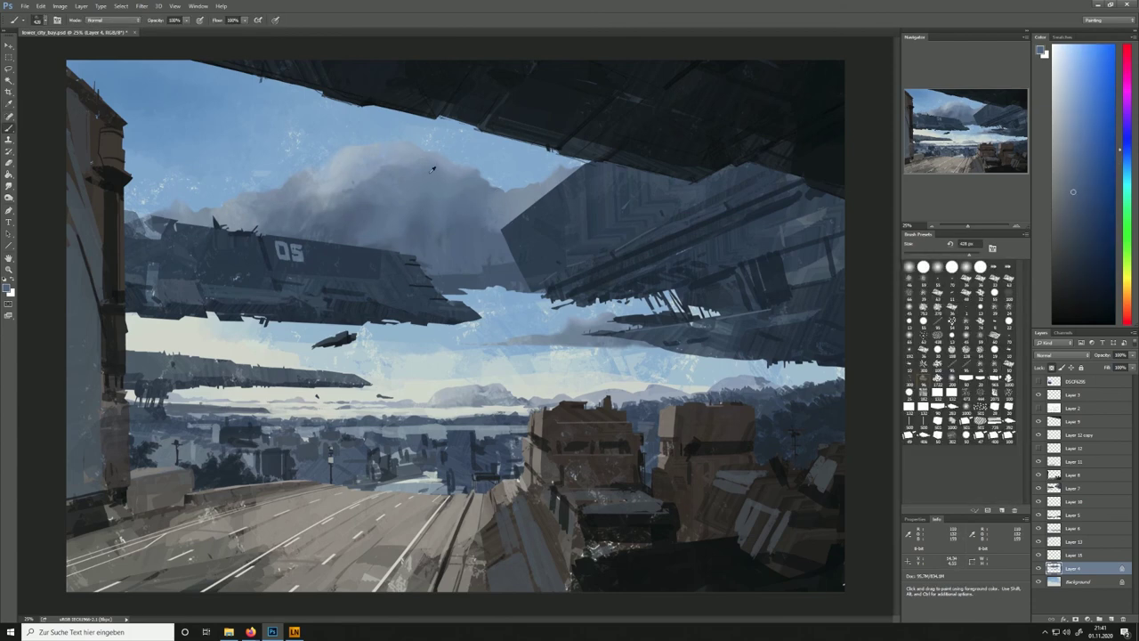
alt+click(388, 156)
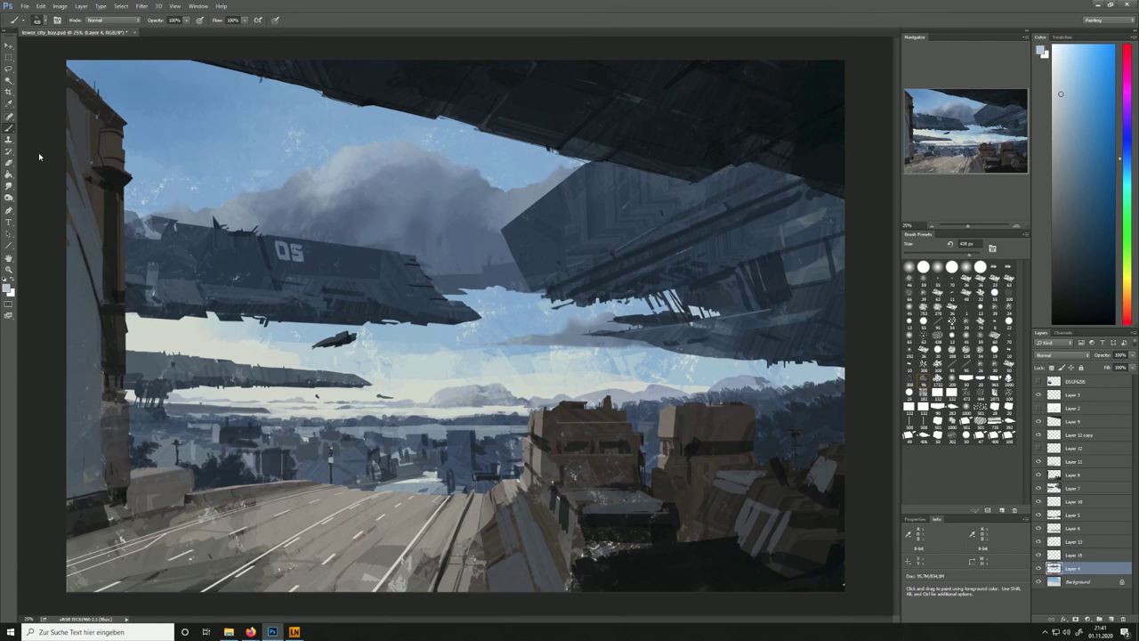
Smudge the cloud's lower part between the hulls and blend it with a soft brush in sampled blue-grey
click(9, 186)
mouse_move(504, 295)
mouse_down()
mouse_move(472, 299)
mouse_move(510, 296)
mouse_move(439, 304)
mouse_move(500, 285)
mouse_move(520, 242)
mouse_move(475, 221)
mouse_move(451, 254)
mouse_move(485, 254)
mouse_move(478, 232)
mouse_move(449, 239)
mouse_up()
key(b)
click(966, 408)
alt+click(466, 223)
drag(465, 223, 497, 217)
Brighten the cloud's left side with a sampled pale blue, undoing the stroke beside the right hull
alt+click(384, 165)
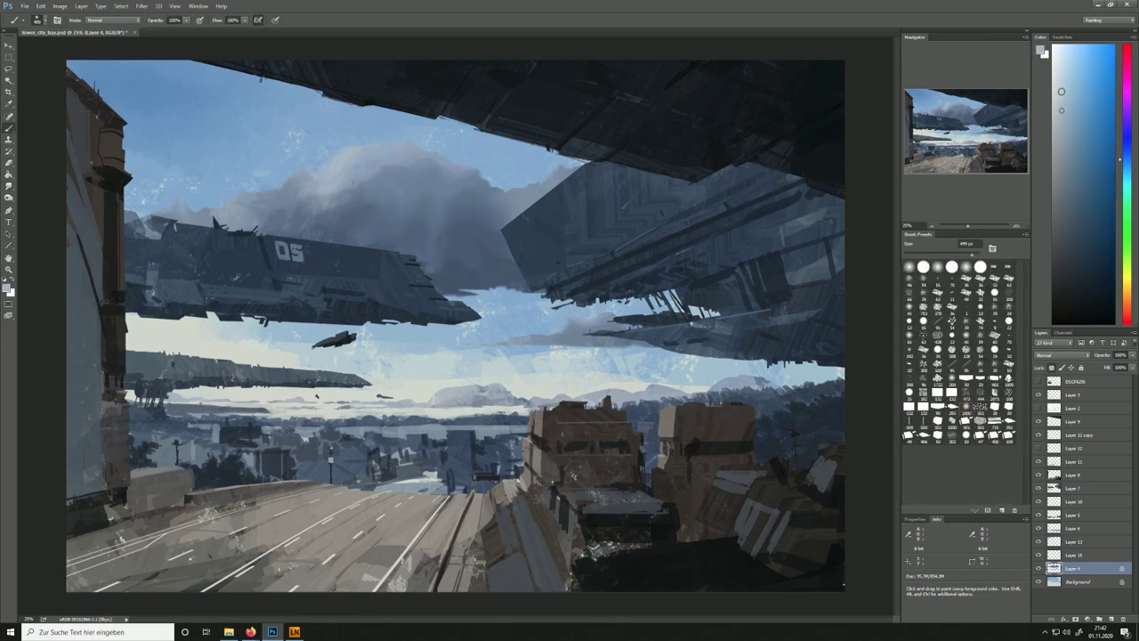
drag(368, 167, 258, 201)
drag(568, 171, 516, 196)
key(ctrl+z)
alt+click(451, 155)
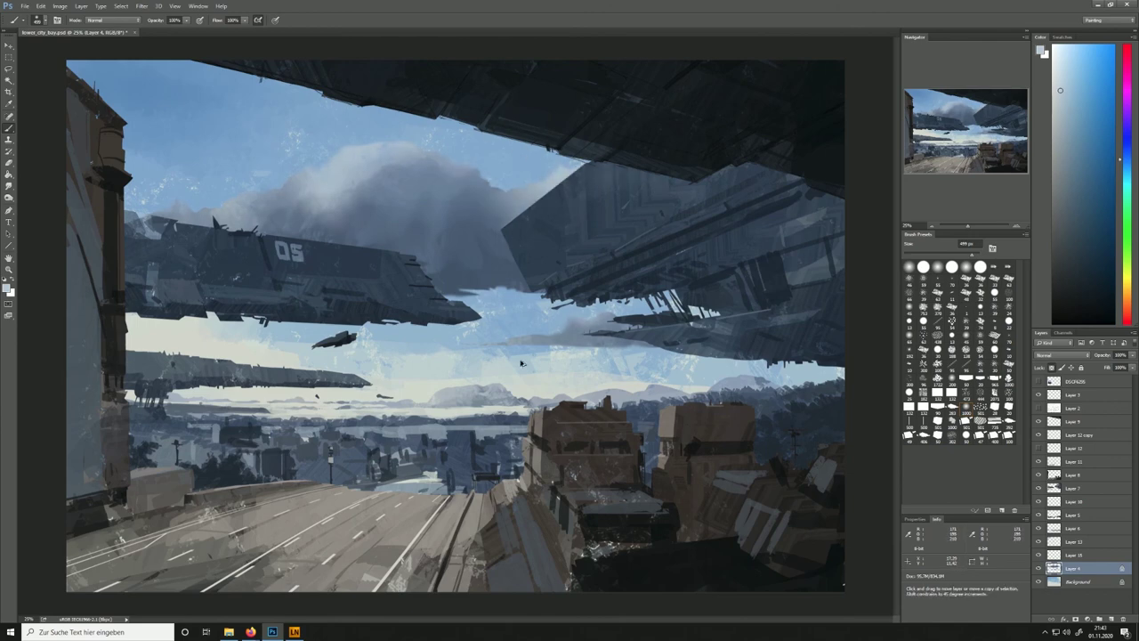
Lighten the distant hills along the horizon with a smaller brush in a sampled pale tone, undoing one stroke
drag(972, 257, 969, 256)
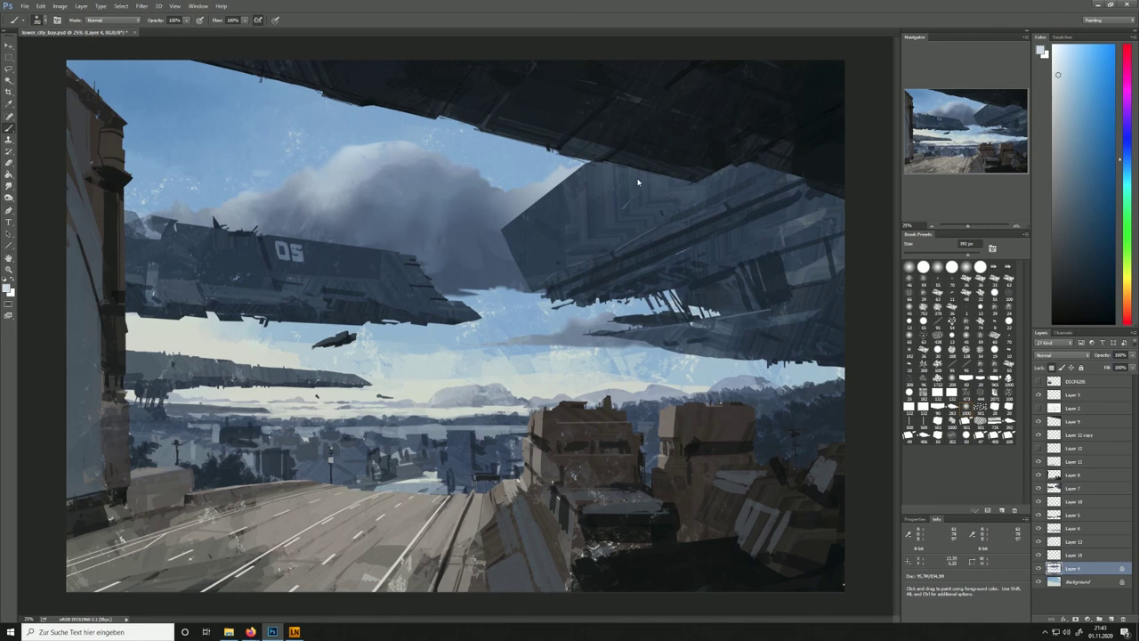
alt+click(490, 370)
drag(463, 397, 654, 391)
key(ctrl+z)
drag(723, 385, 767, 383)
key(b)
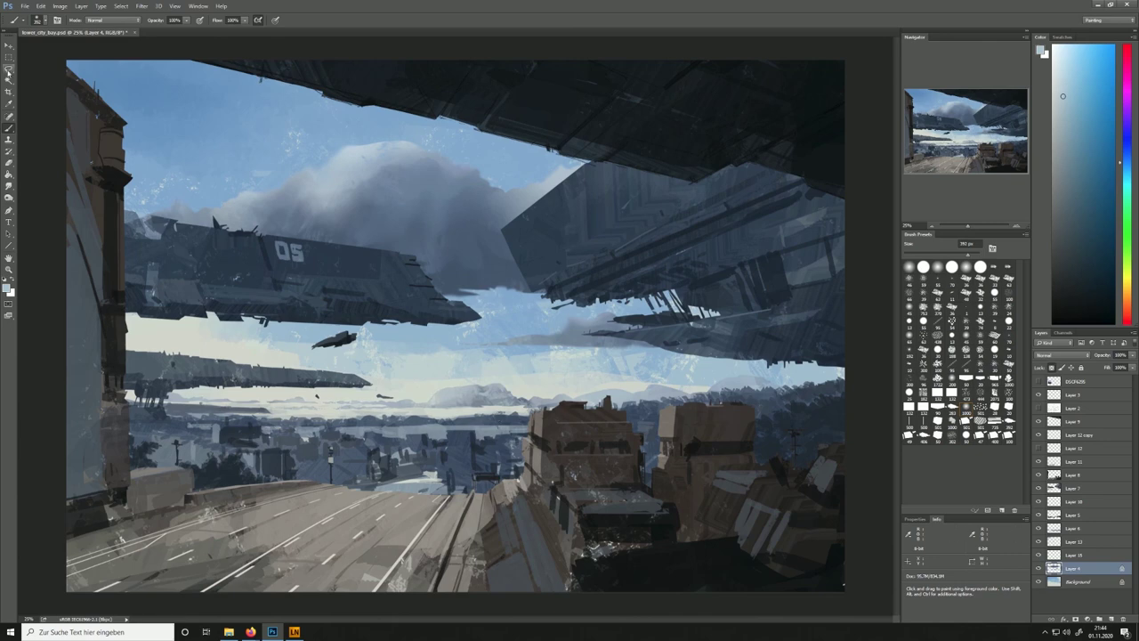
Adjust the colour balance of Layer 4's cloud and distant hills
key(ctrl+b)
drag(958, 210, 950, 204)
drag(950, 179, 945, 183)
click(1044, 158)
Raise Layer 4's lightness slightly with Hue/Saturation
key(ctrl+u)
drag(779, 305, 779, 304)
drag(780, 348, 782, 358)
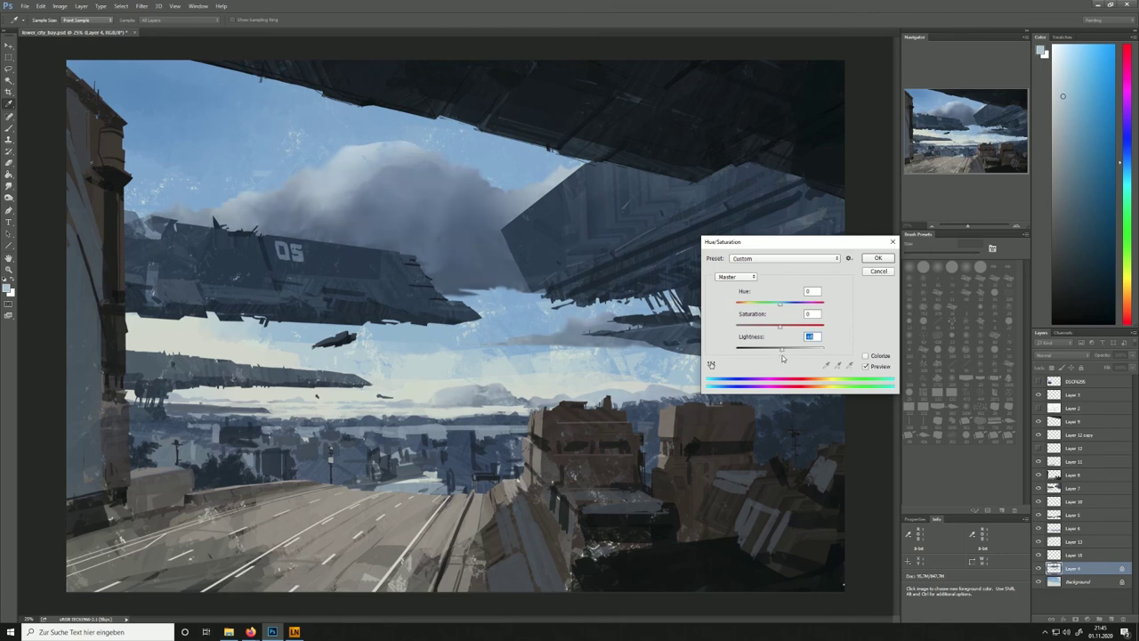
key(Return)
Set brightness to 48 and contrast to 29 for Layer 4's selected upper clouds, compare with the preview, and deselect
click(60, 5)
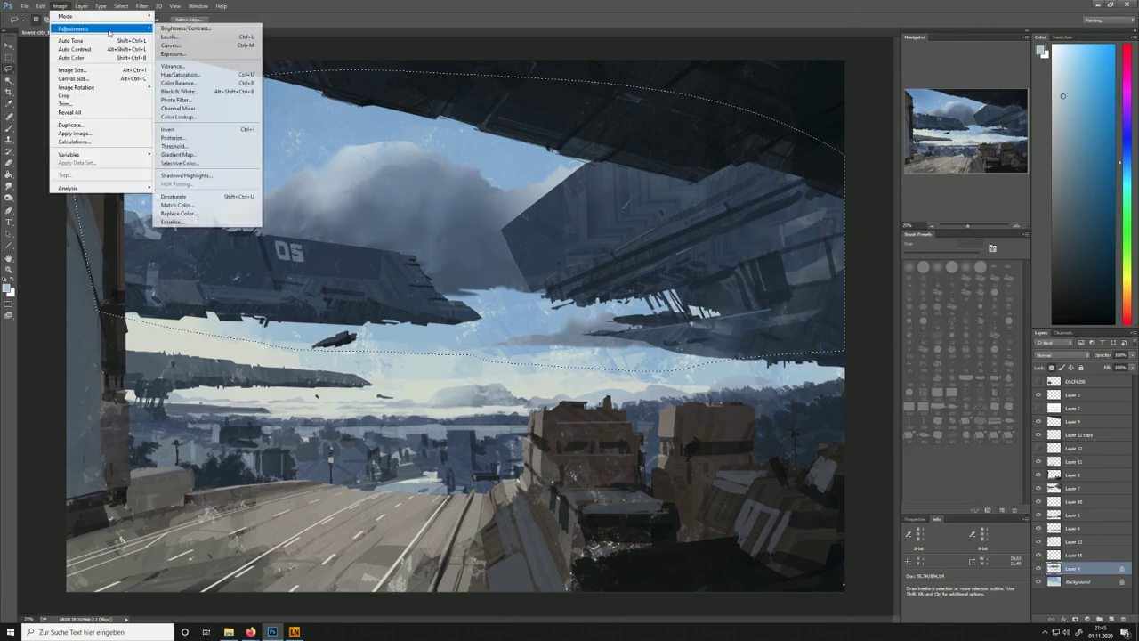
mouse_move(80, 30)
click(187, 29)
drag(744, 364, 756, 364)
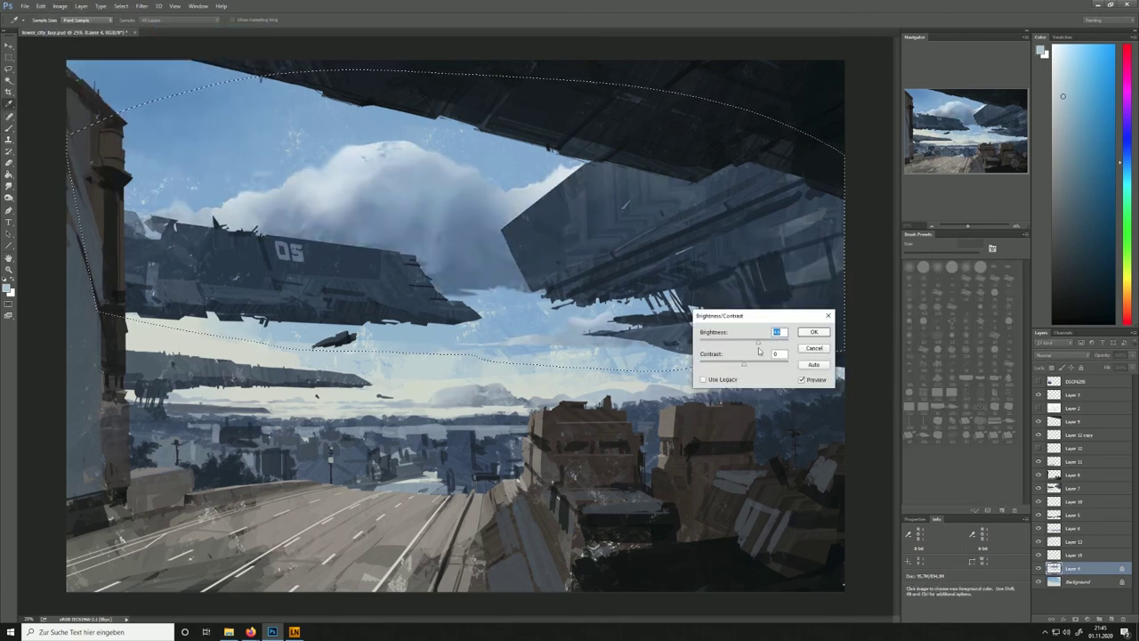
click(801, 380)
click(802, 379)
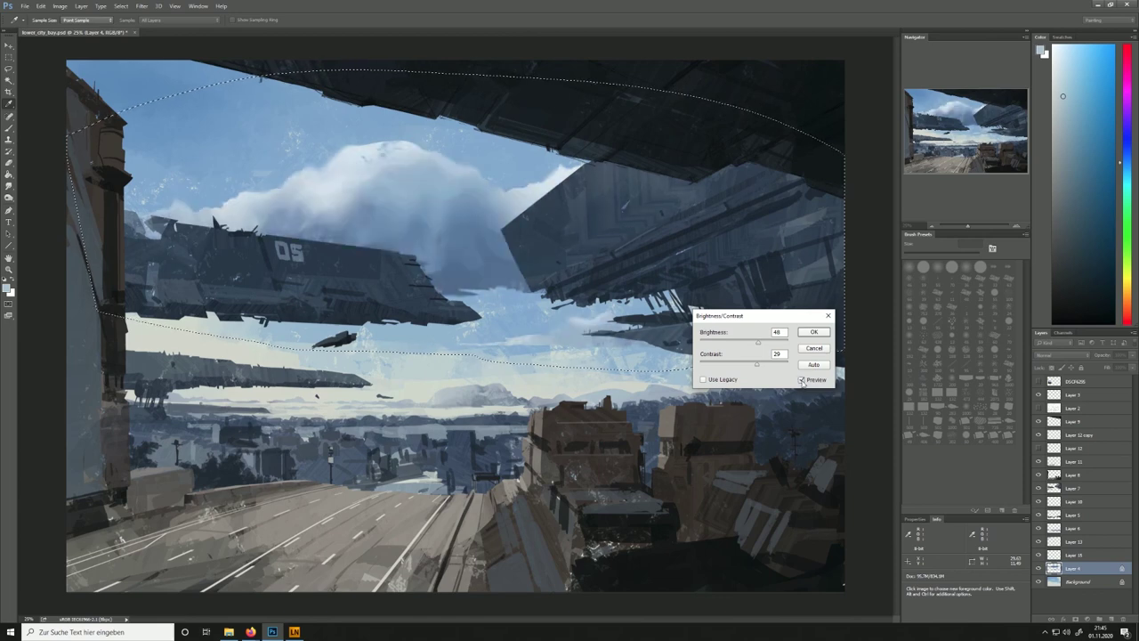
click(802, 380)
click(802, 380)
key(Return)
key(ctrl+d)
Paint pale cloud wisps on Layer 4 in the gap between the left and right ships with sampled sky tones
key(b)
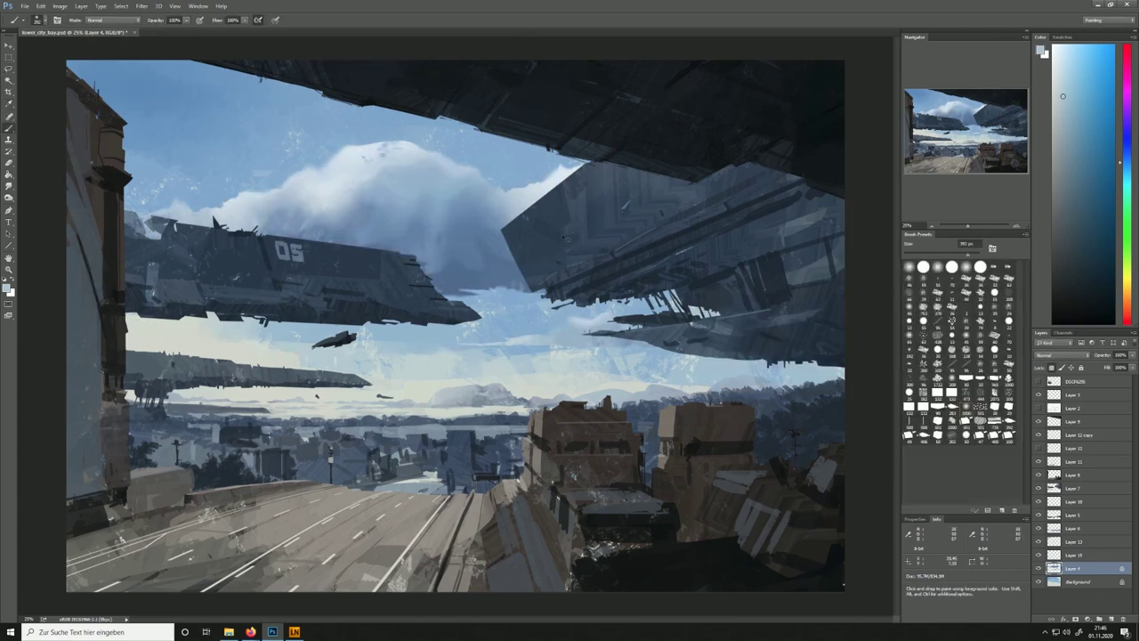
alt+click(466, 281)
mouse_move(530, 339)
mouse_down()
mouse_move(613, 331)
mouse_move(587, 336)
mouse_up()
alt+click(580, 323)
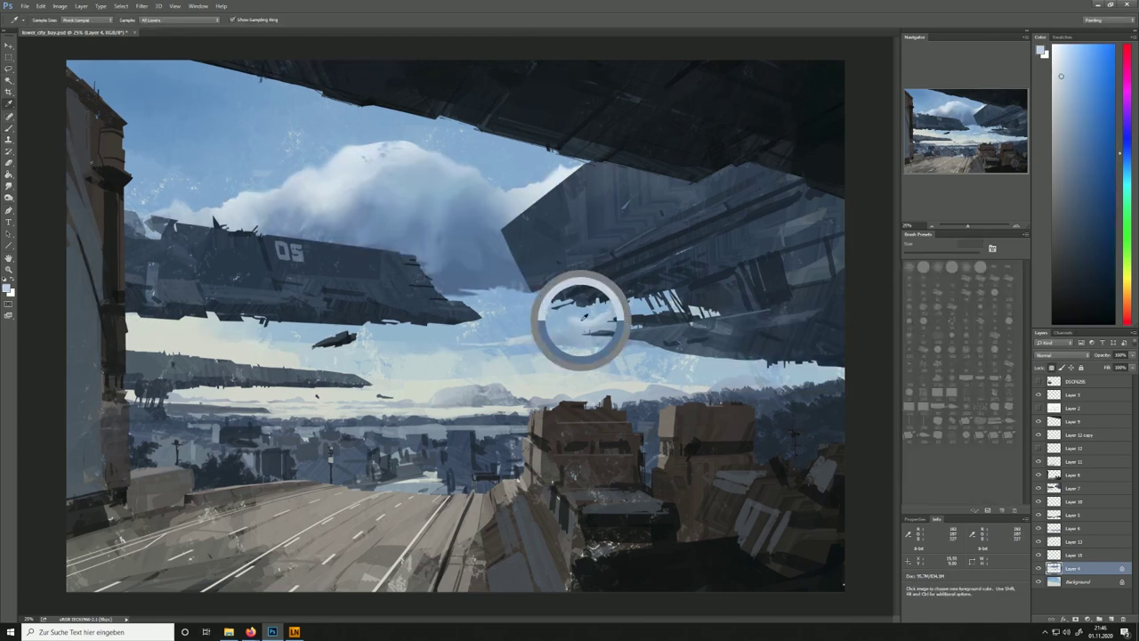
Smudge the large cloud's upper edge and the cloud wisps between the ships on Layer 4, switching between it and the Background
click(9, 186)
mouse_move(381, 136)
mouse_down()
mouse_move(456, 112)
mouse_move(413, 143)
mouse_up()
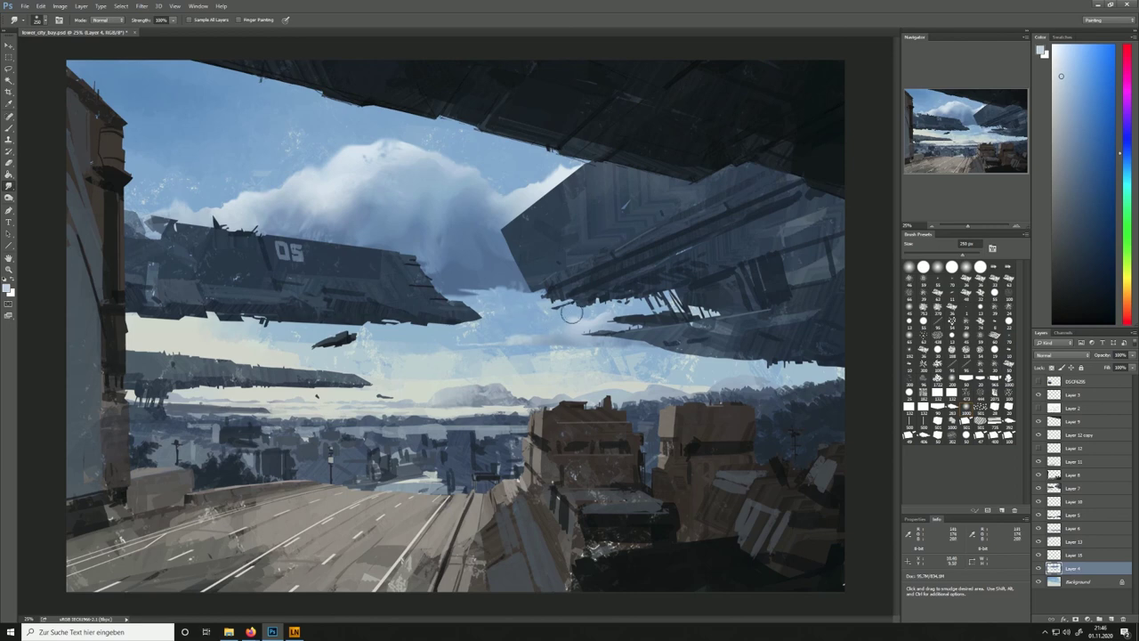
key(alt+bracketleft)
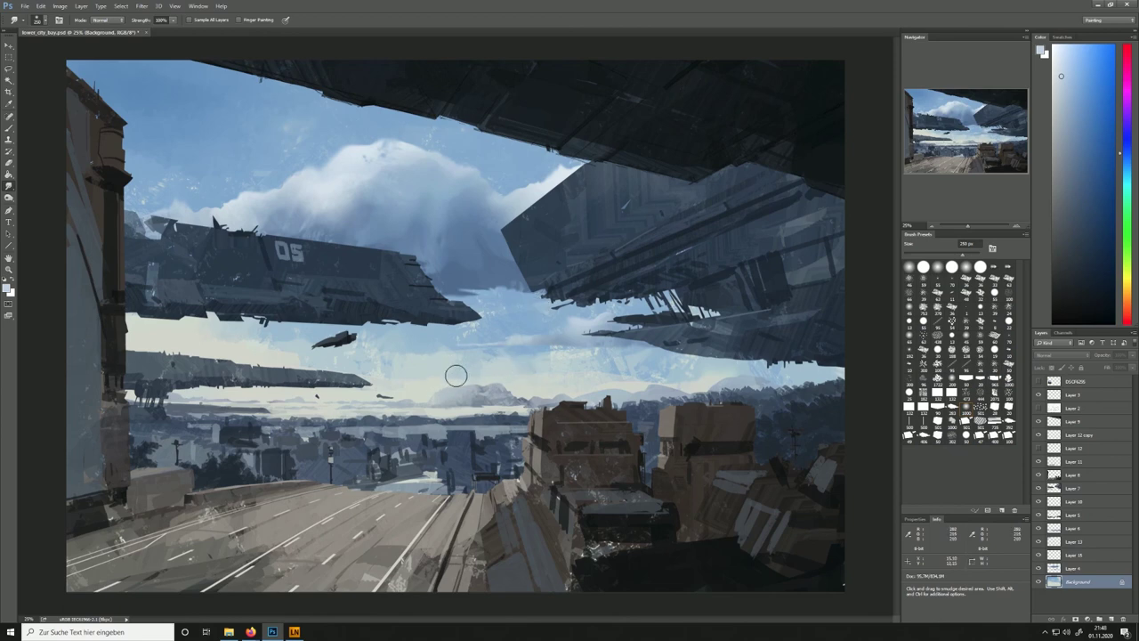
click(1074, 568)
alt+right_click(513, 293)
mouse_move(515, 294)
mouse_down()
mouse_move(556, 327)
mouse_move(459, 313)
mouse_move(491, 293)
mouse_move(470, 277)
mouse_move(508, 287)
mouse_move(490, 294)
mouse_move(479, 257)
mouse_up()
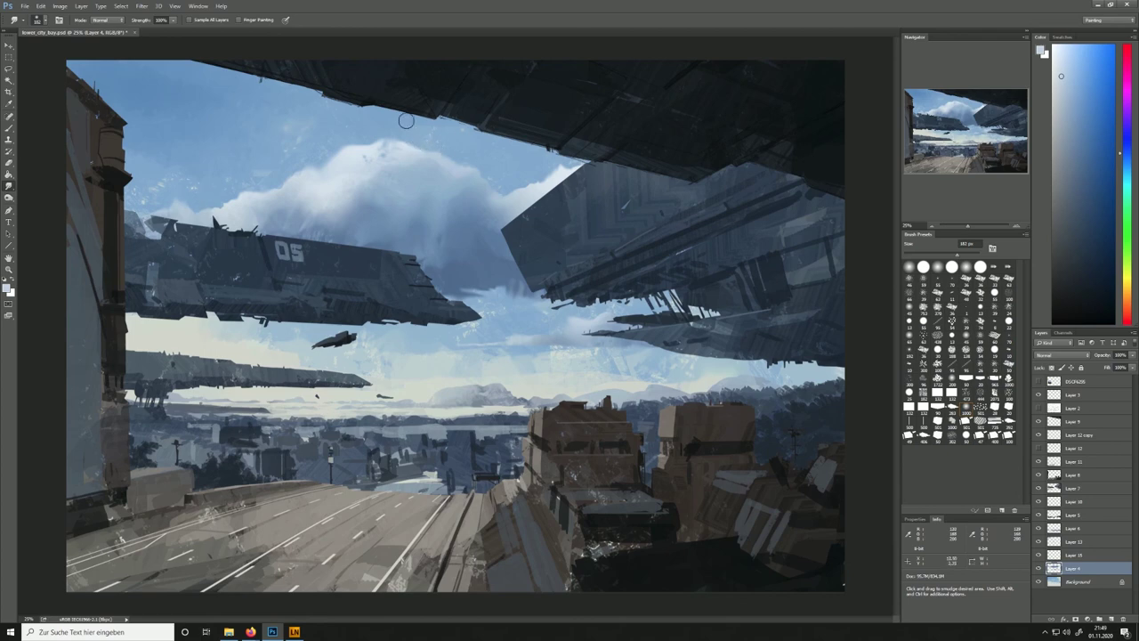
key(alt+bracketleft)
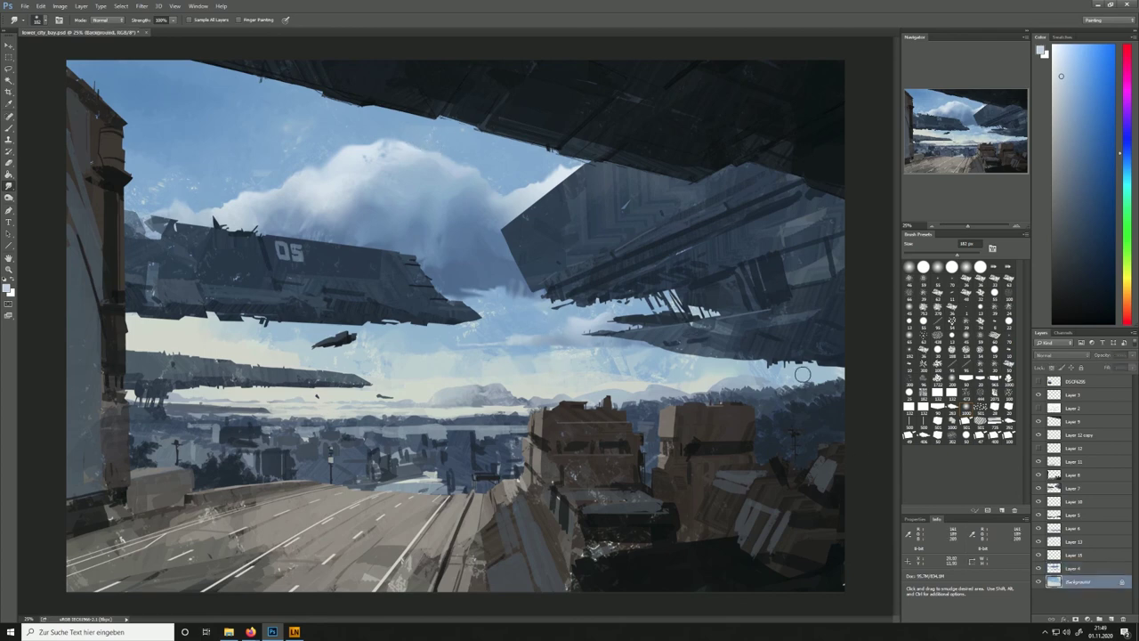
Paint thin pale strips across the distant water on Layer 6 with a smaller brush in a sampled tone
click(1071, 529)
key(b)
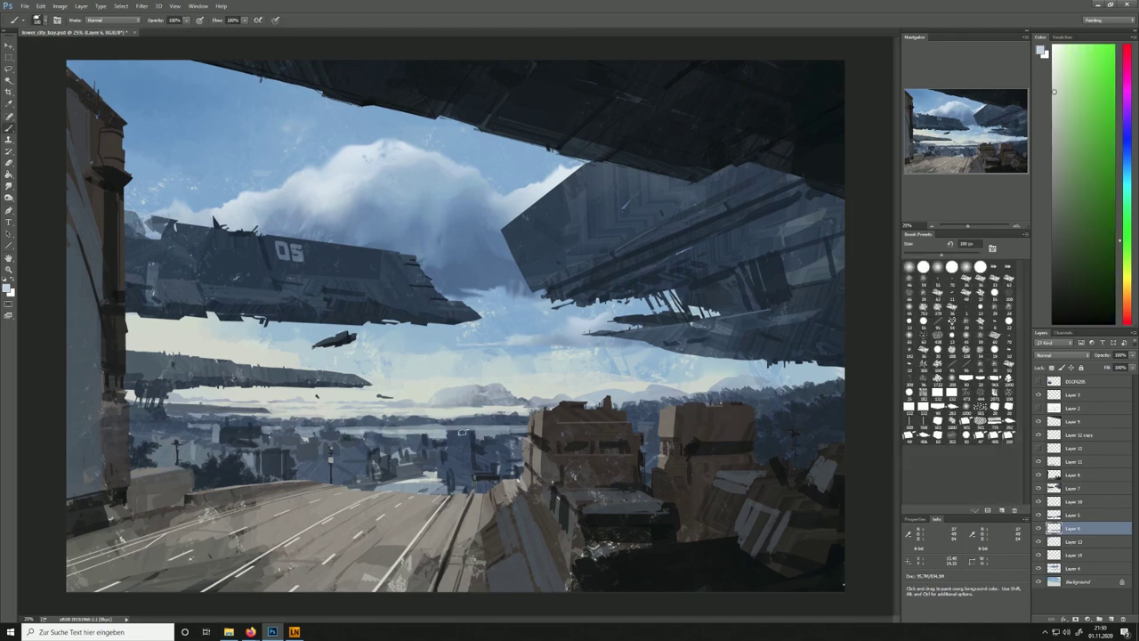
key([)
key(i)
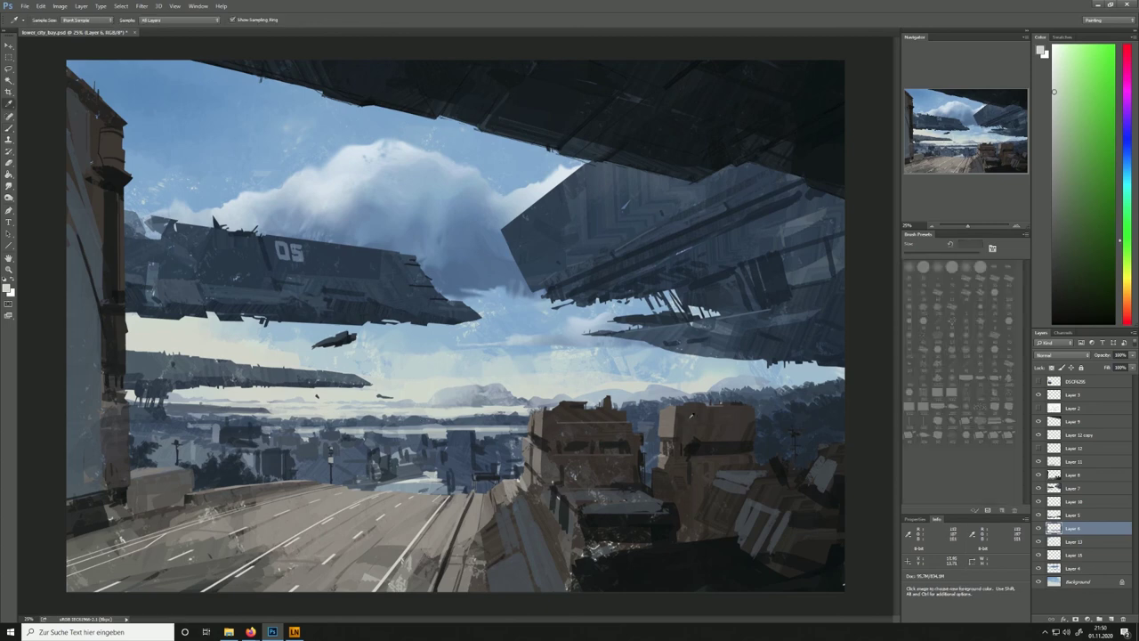
click(411, 428)
key(b)
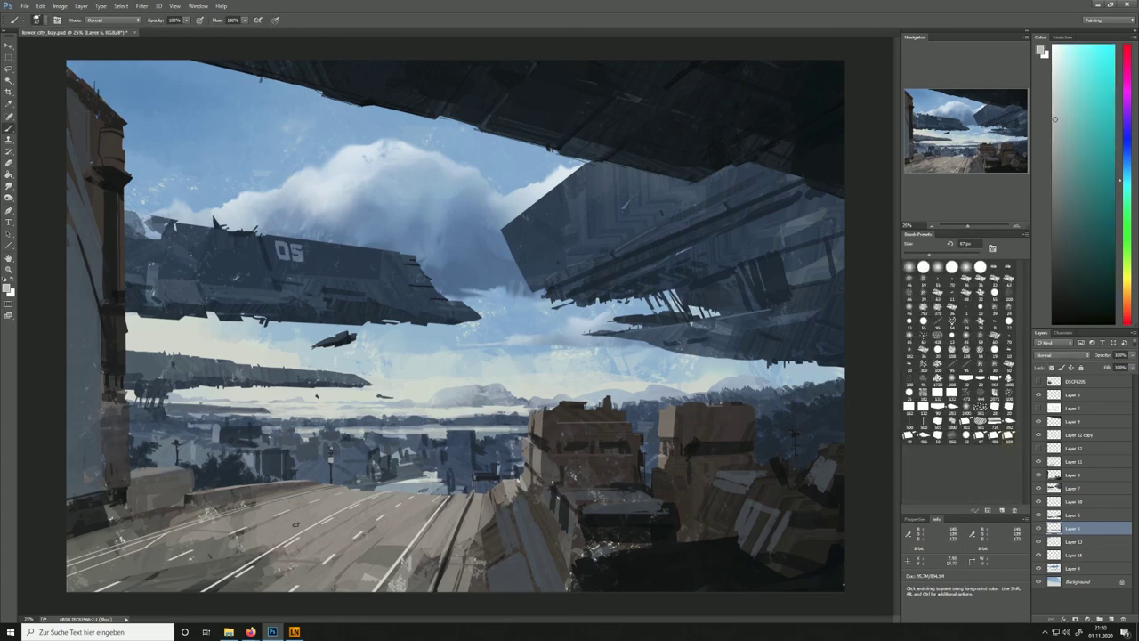
Find the distant shoreline on Layer 5 and softly erase it in horizontal strokes along the horizon
click(1039, 515)
click(1038, 515)
click(1073, 515)
key(e)
drag(279, 422, 520, 419)
drag(634, 410, 654, 413)
drag(499, 420, 297, 422)
drag(251, 421, 184, 420)
mouse_move(221, 420)
mouse_down()
mouse_move(189, 420)
mouse_move(278, 422)
mouse_up()
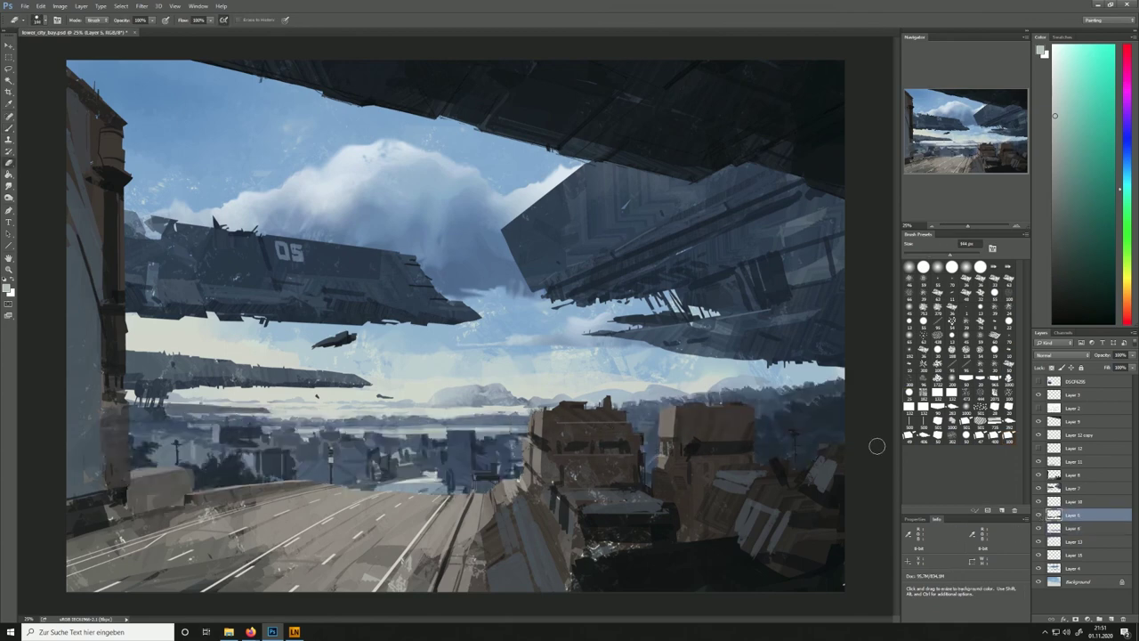
Check the contents of Layers 7 and 4 by toggling their visibility, and smudge Layer 4's distant hills
key(b)
click(1037, 487)
click(1037, 488)
click(1070, 489)
click(1037, 567)
click(1037, 568)
click(1073, 568)
key(r)
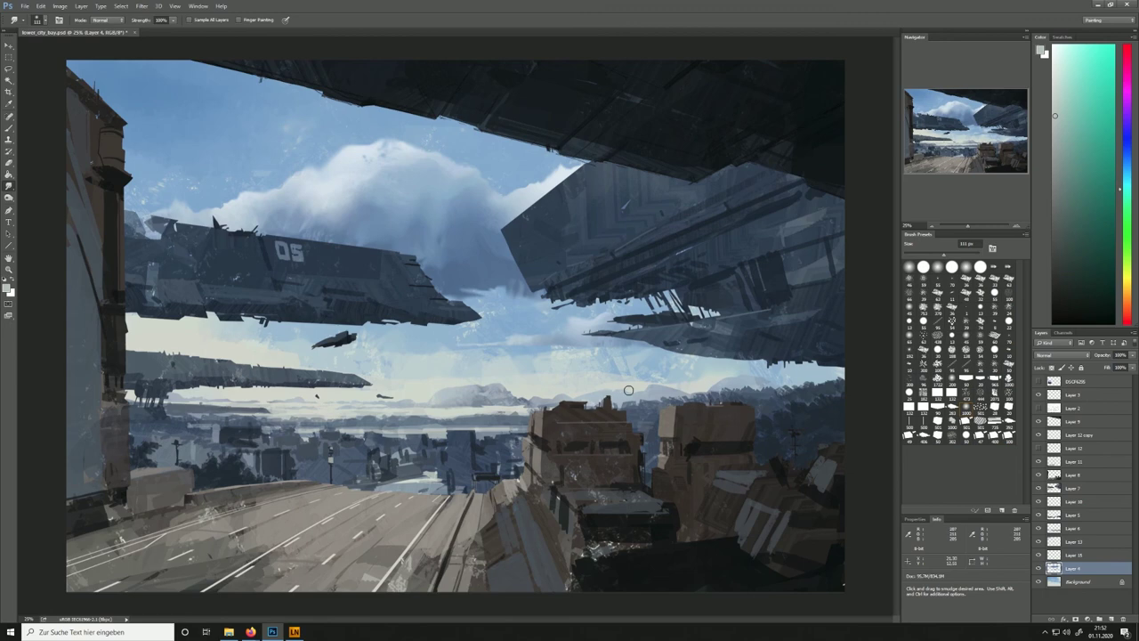
Repaint Layer 4's central distant mountain with sampled pale tones and smudge it into soft, cloud-like shapes
key(b)
alt+click(527, 395)
mouse_move(520, 400)
mouse_down()
mouse_move(539, 395)
mouse_move(473, 404)
mouse_up()
alt+click(480, 396)
alt+click(454, 389)
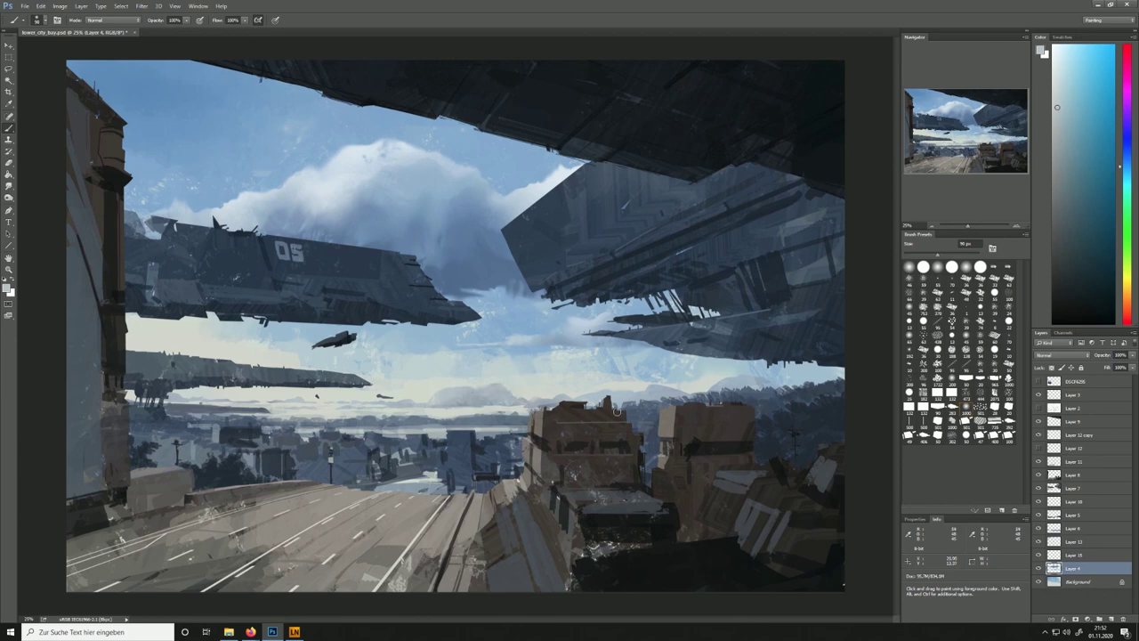
key(r)
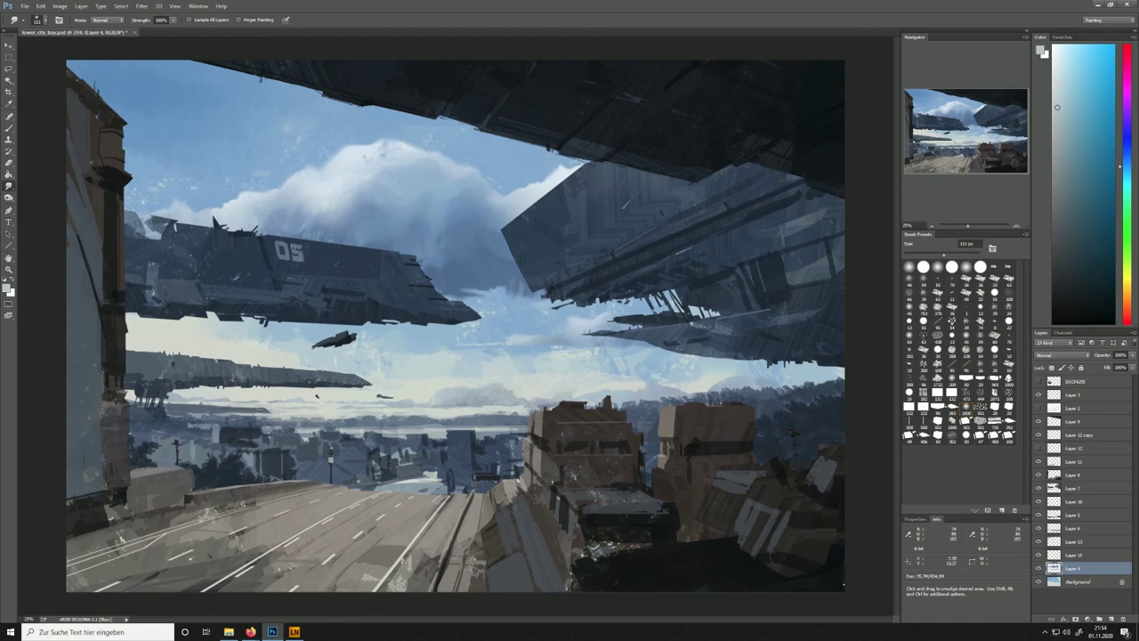
key(b)
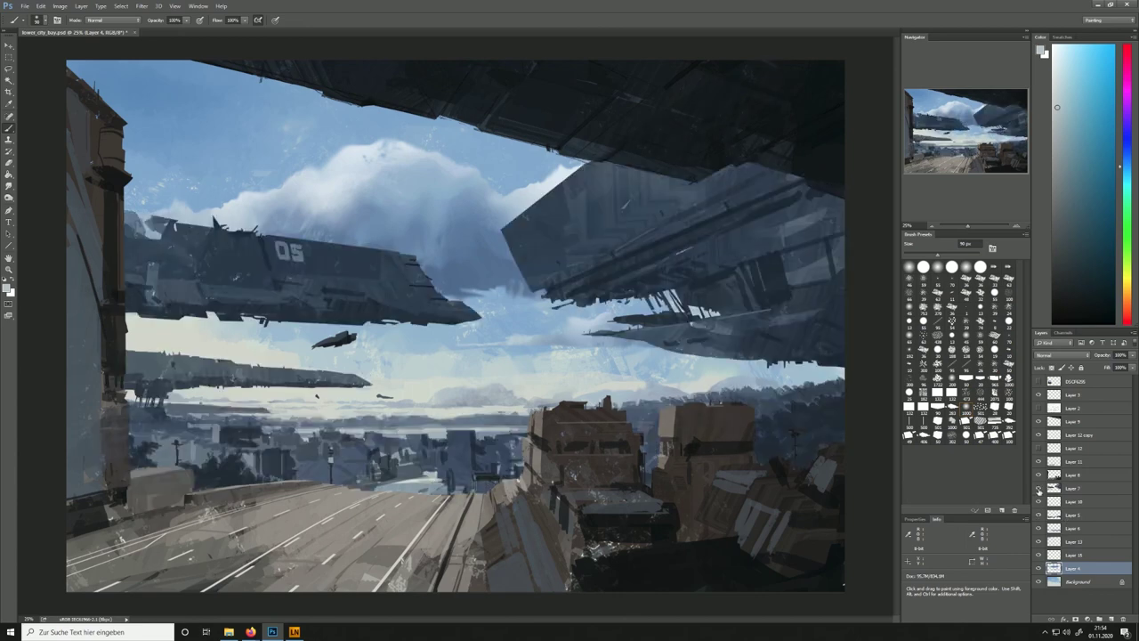
Create a new layer above Layer 7, show the line sketch, and lasso the first lower hull panels of ship 05
click(1039, 488)
key(ctrl+shift+alt+n)
key(l)
click(1039, 408)
mouse_move(329, 296)
mouse_down()
mouse_move(373, 301)
mouse_move(331, 298)
mouse_up()
mouse_move(201, 283)
mouse_down()
mouse_move(212, 298)
mouse_move(277, 294)
mouse_up()
mouse_move(413, 292)
mouse_down()
mouse_move(445, 301)
mouse_move(415, 296)
mouse_up()
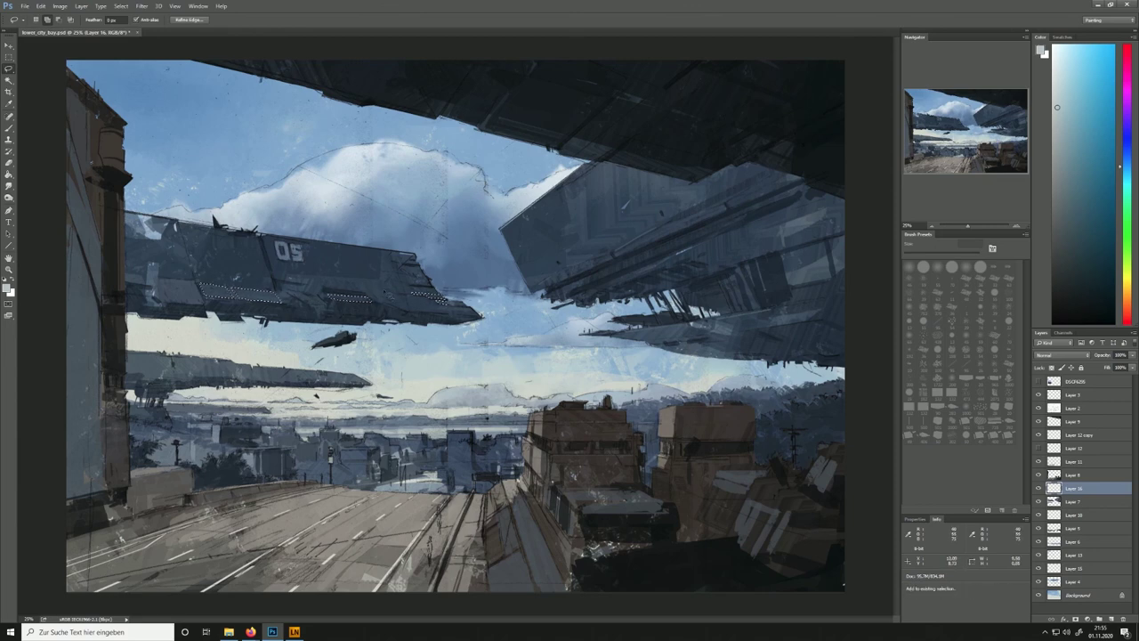
Add the remaining hull panels along ship 05's upper left side, underside, and nose to the lasso selection
drag(184, 242, 185, 249)
mouse_move(294, 294)
mouse_down()
mouse_move(307, 304)
mouse_move(298, 294)
mouse_up()
drag(367, 292, 325, 287)
mouse_move(395, 304)
mouse_down()
mouse_move(445, 310)
mouse_move(396, 307)
mouse_up()
drag(479, 315, 454, 309)
drag(167, 289, 160, 299)
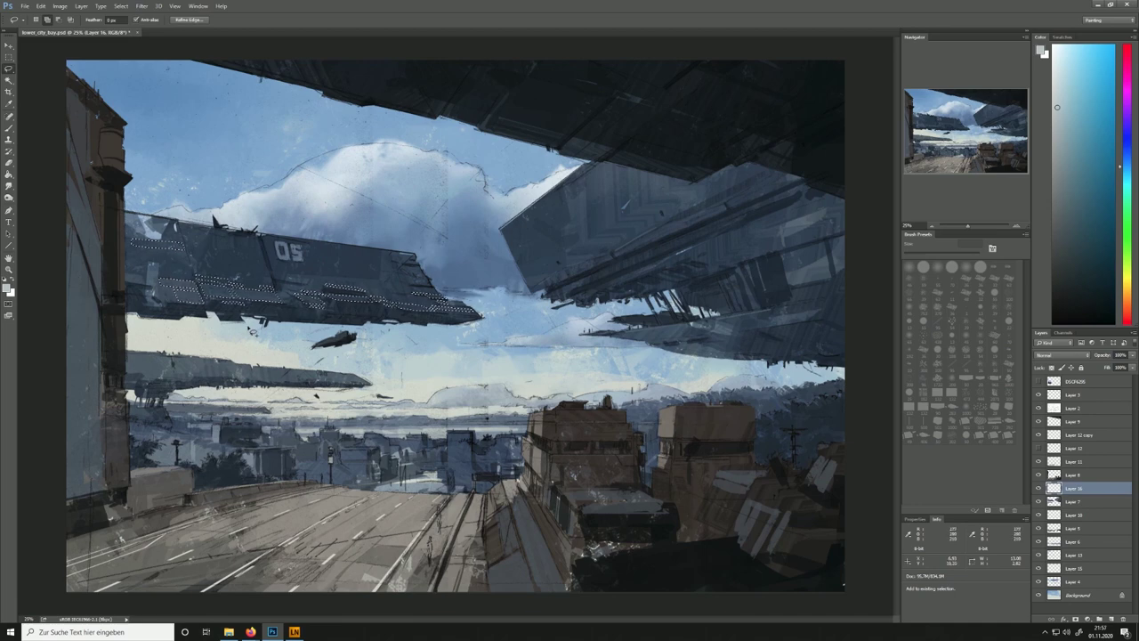
drag(404, 291, 408, 280)
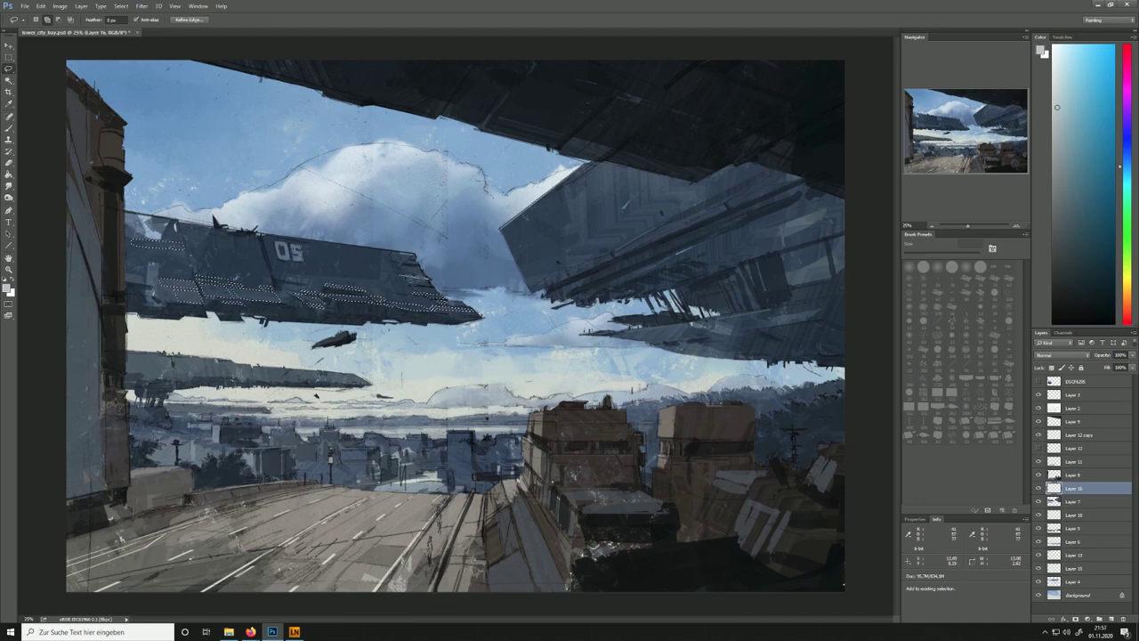
Hide the selection edges and paint the selected hull panels of ship 05 with a textured brush in a sampled blue-grey
key(ctrl+h)
key(b)
click(1007, 438)
alt+click(409, 235)
drag(177, 290, 467, 308)
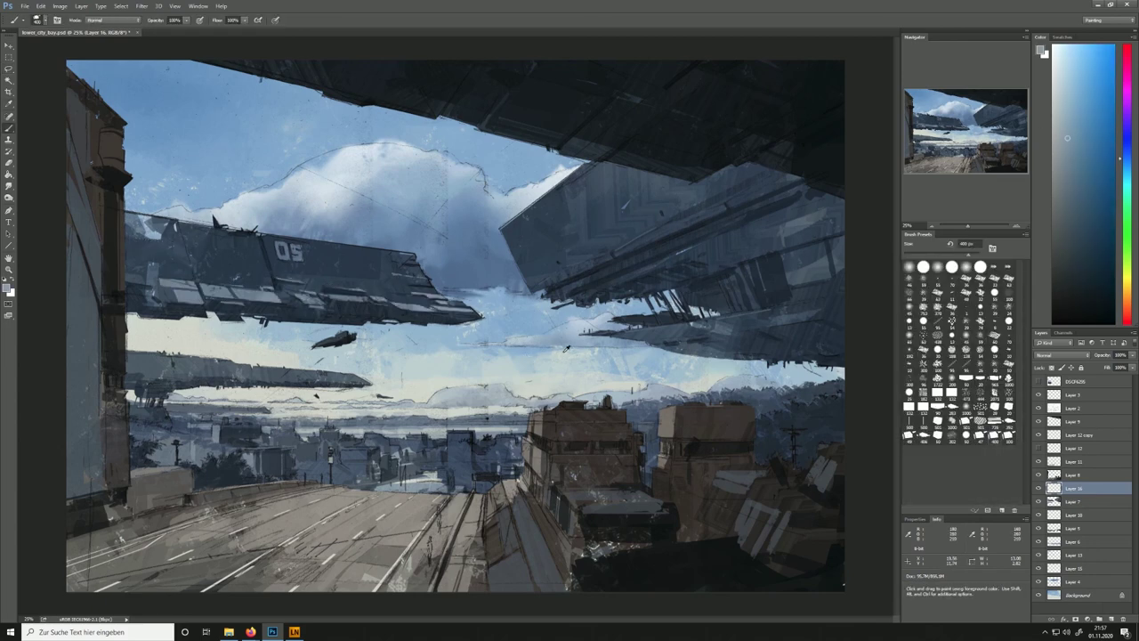
Soften the painted hull panels on Layer 16 by partly erasing them along ship 05's lower side
key(e)
mouse_move(165, 282)
mouse_down()
mouse_move(214, 306)
mouse_move(296, 294)
mouse_up()
mouse_move(396, 307)
mouse_down()
mouse_move(459, 311)
mouse_move(450, 307)
mouse_up()
drag(333, 301, 305, 302)
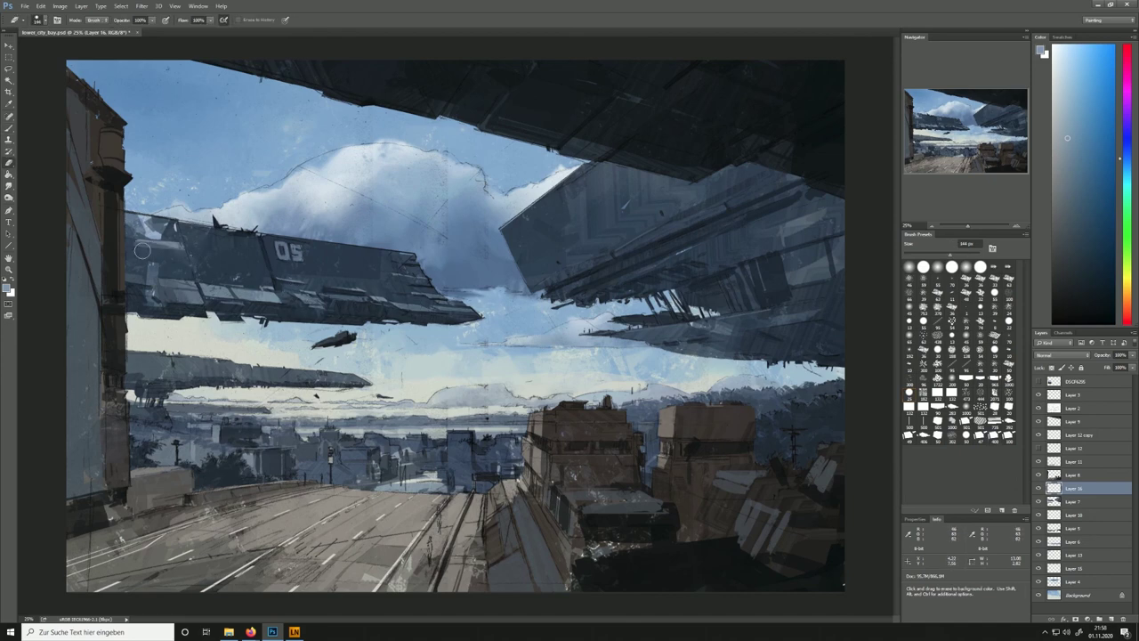
key(b)
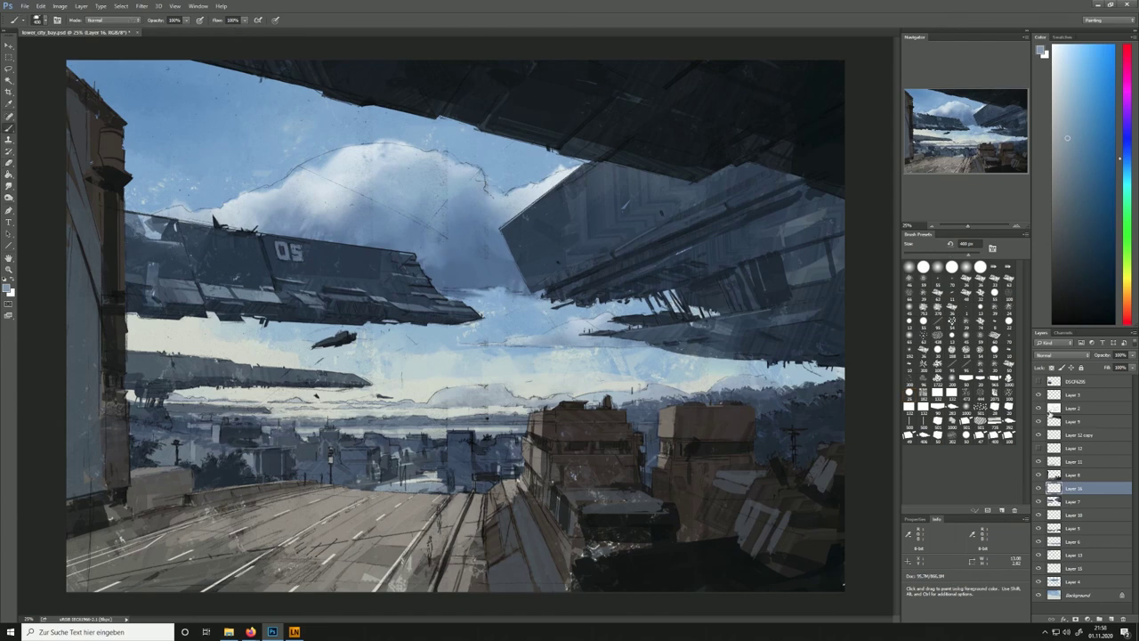
Hide the line sketch, compare the painting without Layer 16, and lower that layer's opacity
click(1038, 408)
click(1038, 409)
click(1038, 408)
click(1039, 488)
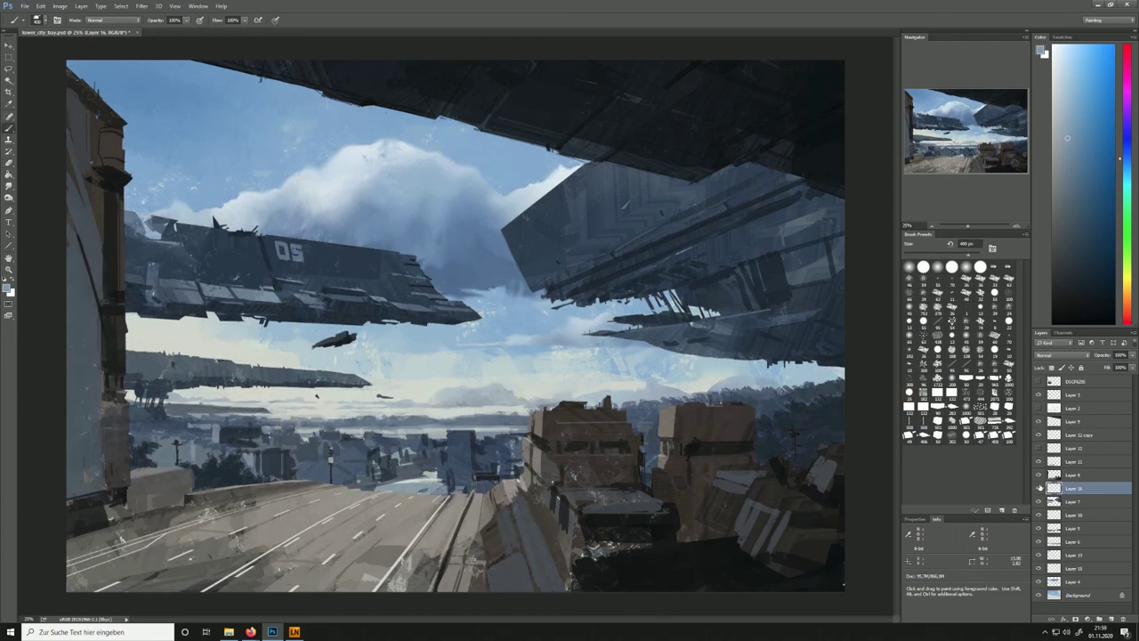
drag(1132, 356, 1114, 367)
Create a detail layer below Layer 16 and paint dark recesses on ship 05's lower hull with a smaller brush
click(1111, 619)
click(940, 255)
drag(940, 255, 936, 254)
alt+click(344, 339)
click(1039, 515)
click(1038, 514)
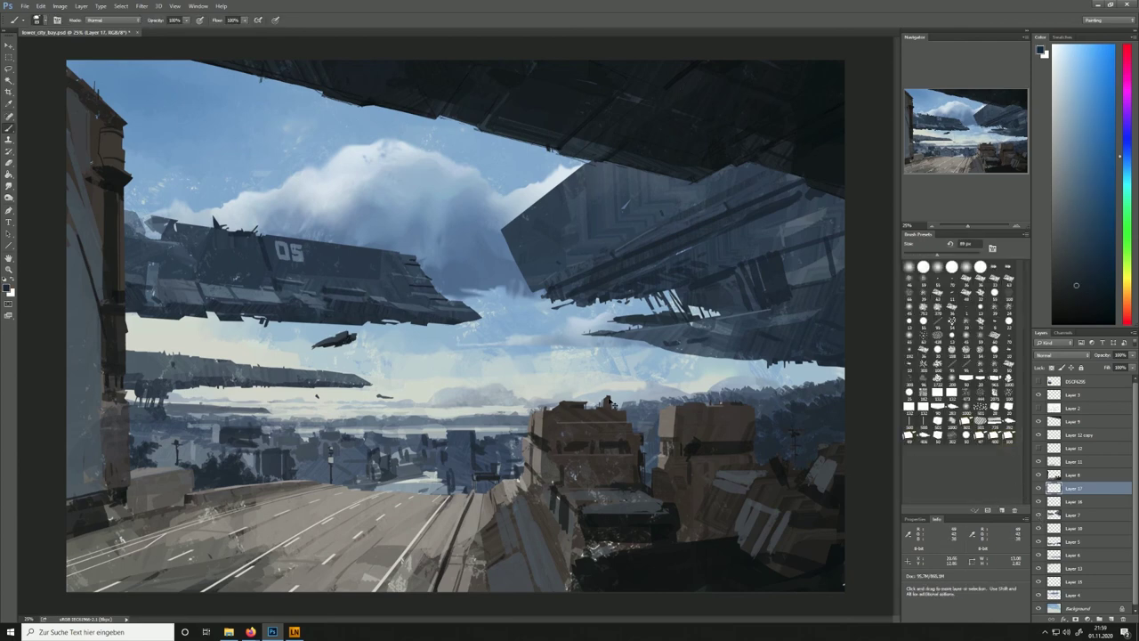
alt+click(424, 285)
alt+click(348, 338)
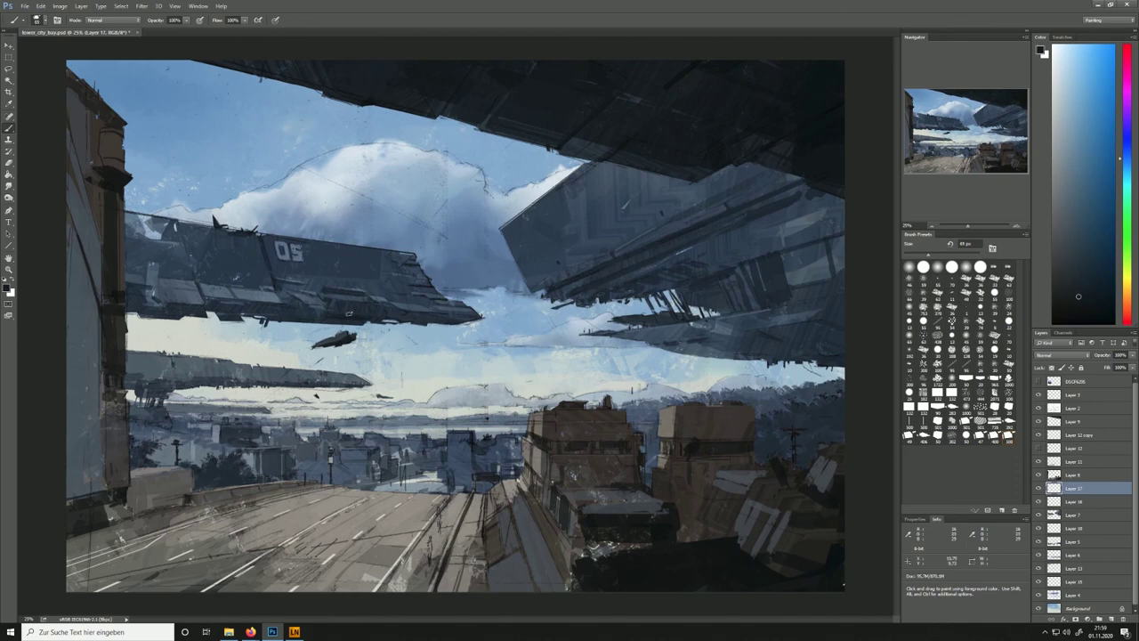
key(ctrl+bracketleft)
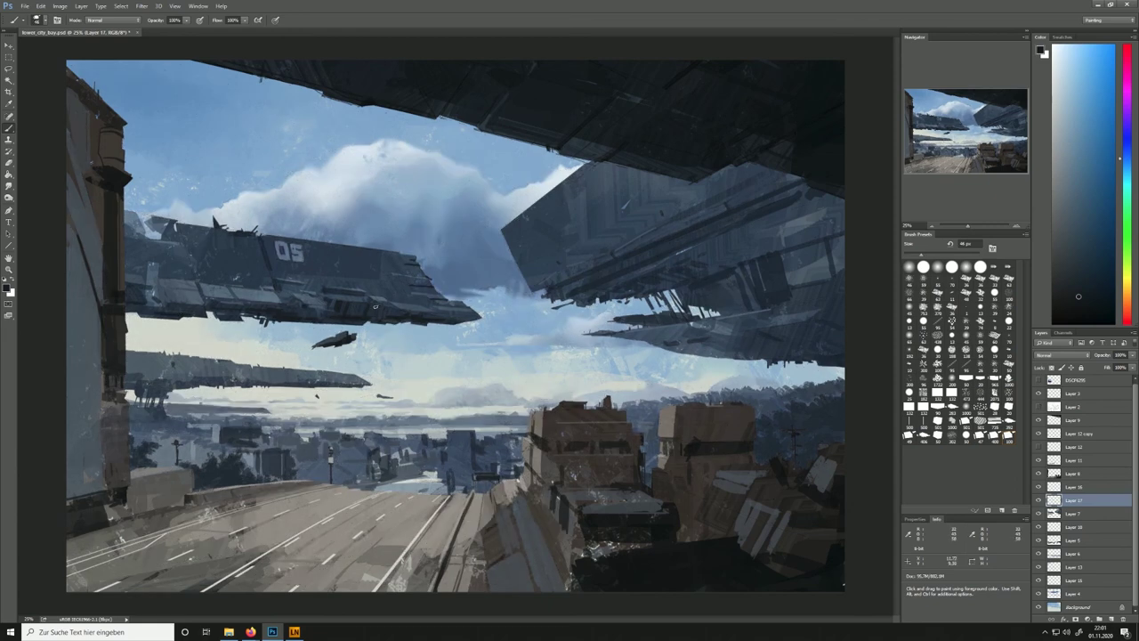
Paint panel lines and lighter edges across the middle of ship 05's hull on Layer 17 with sampled tones
alt+click(450, 318)
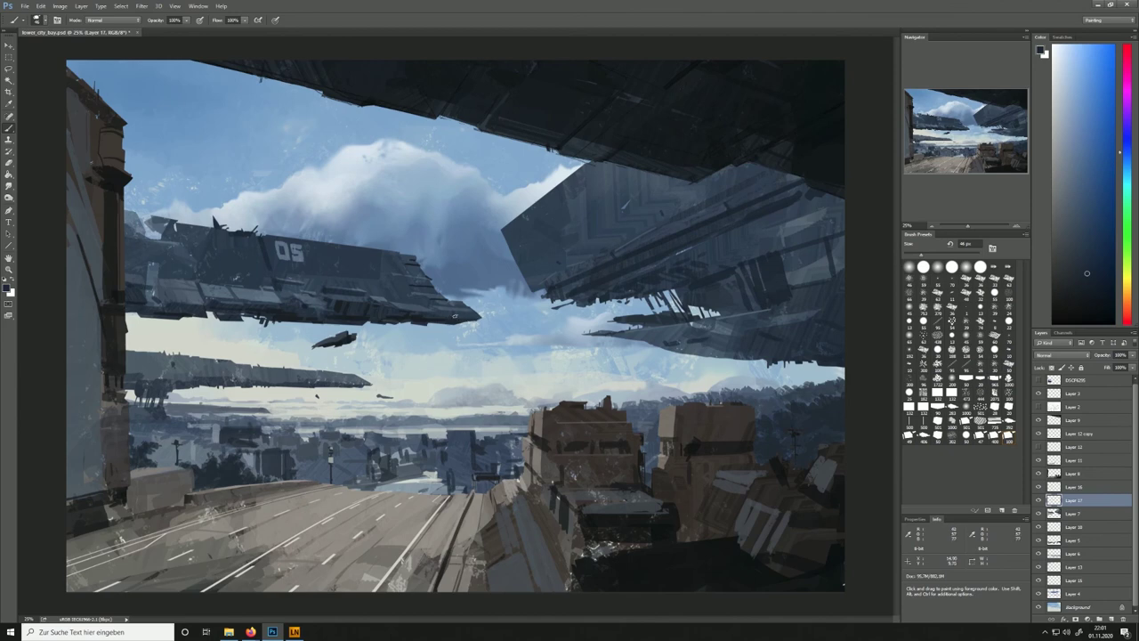
alt+click(294, 283)
drag(299, 275, 383, 281)
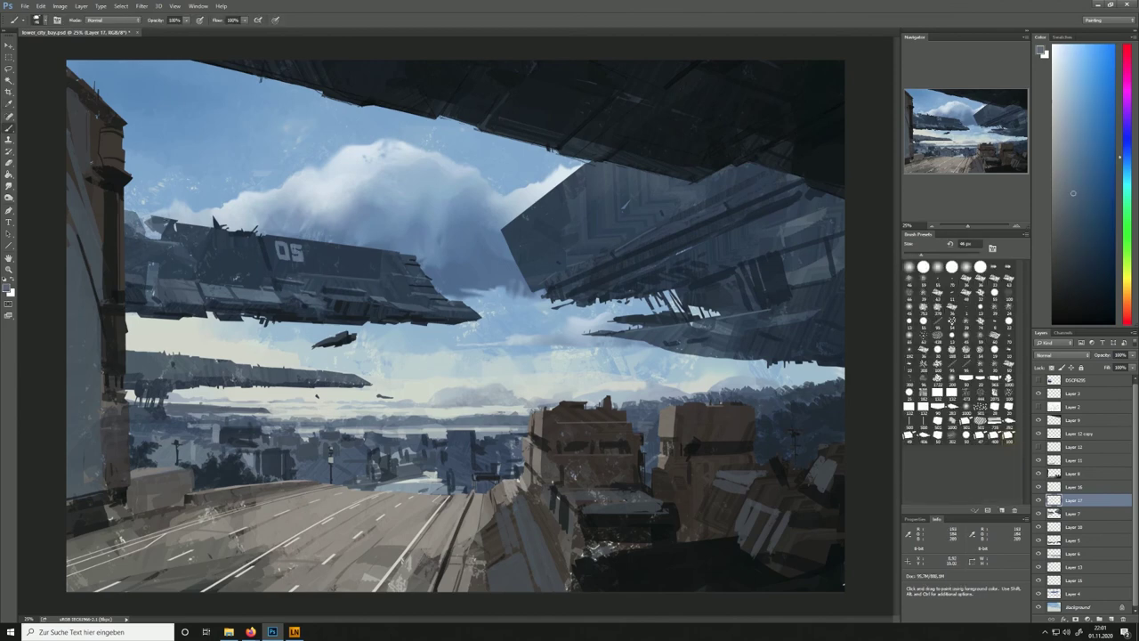
alt+click(317, 275)
key(e)
key(b)
Refine ship 05's upper edge, antennas, and surroundings of the number marking with sampled light and dark tones
alt+click(153, 223)
alt+click(283, 251)
alt+click(251, 252)
alt+click(246, 234)
alt+click(440, 294)
alt+click(543, 351)
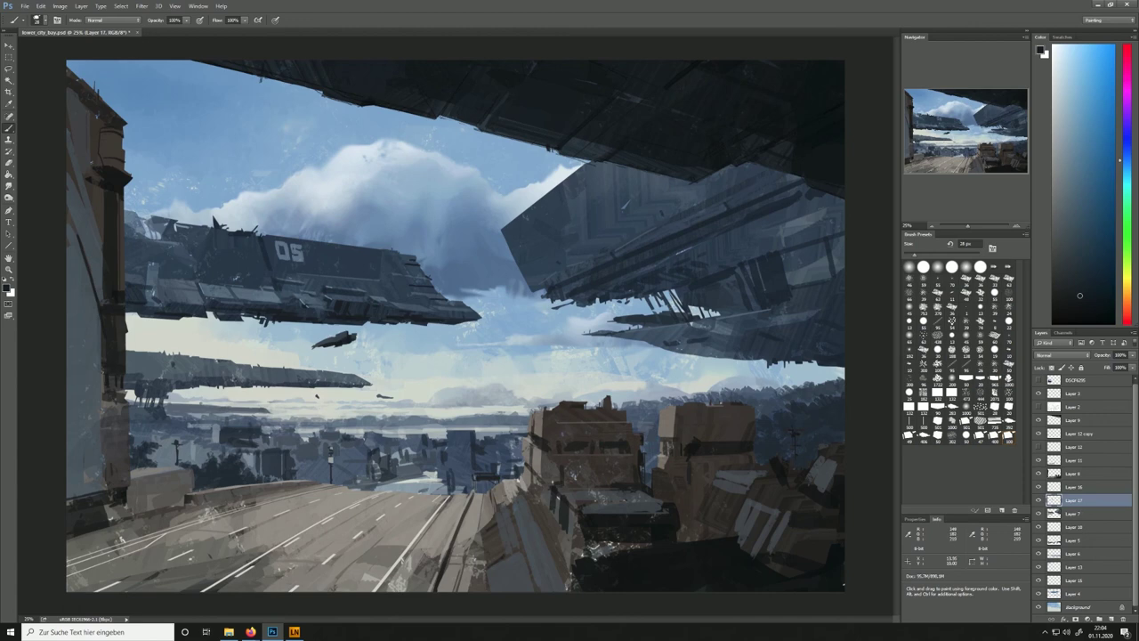
Detail ship 05's nose and underside on Layer 17 with small strokes in colours sampled from the hull
alt+click(461, 301)
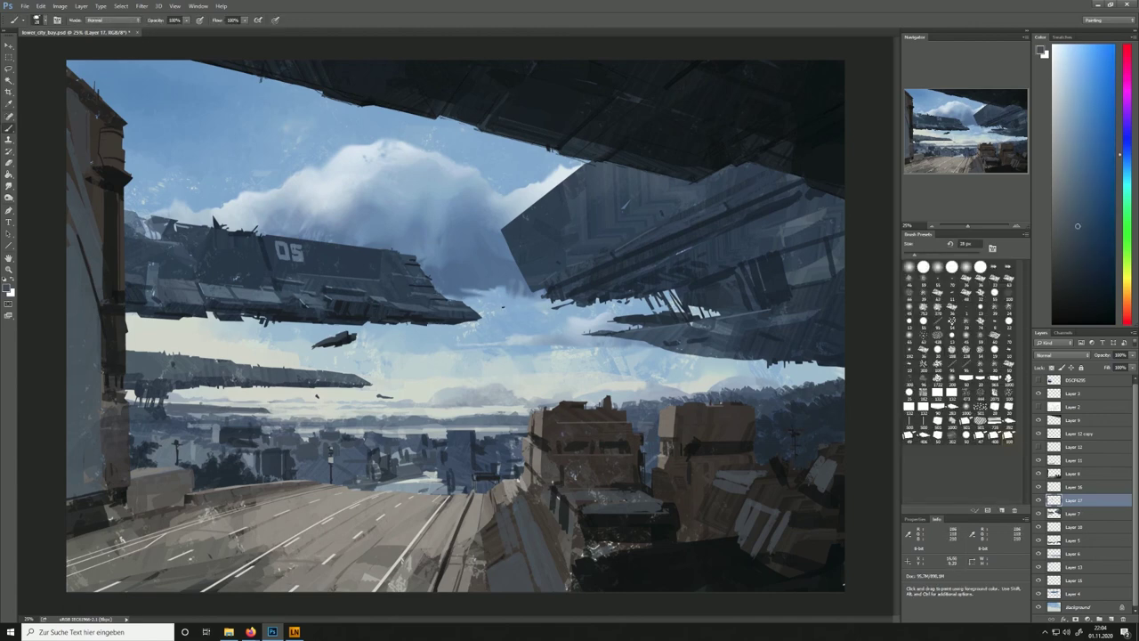
alt+click(272, 319)
alt+click(326, 317)
alt+click(222, 292)
alt+click(270, 313)
alt+click(176, 314)
Add finer dark and blue-grey details to ship 05 with a smaller brush, sampling the small ship and surrounding tones
click(907, 253)
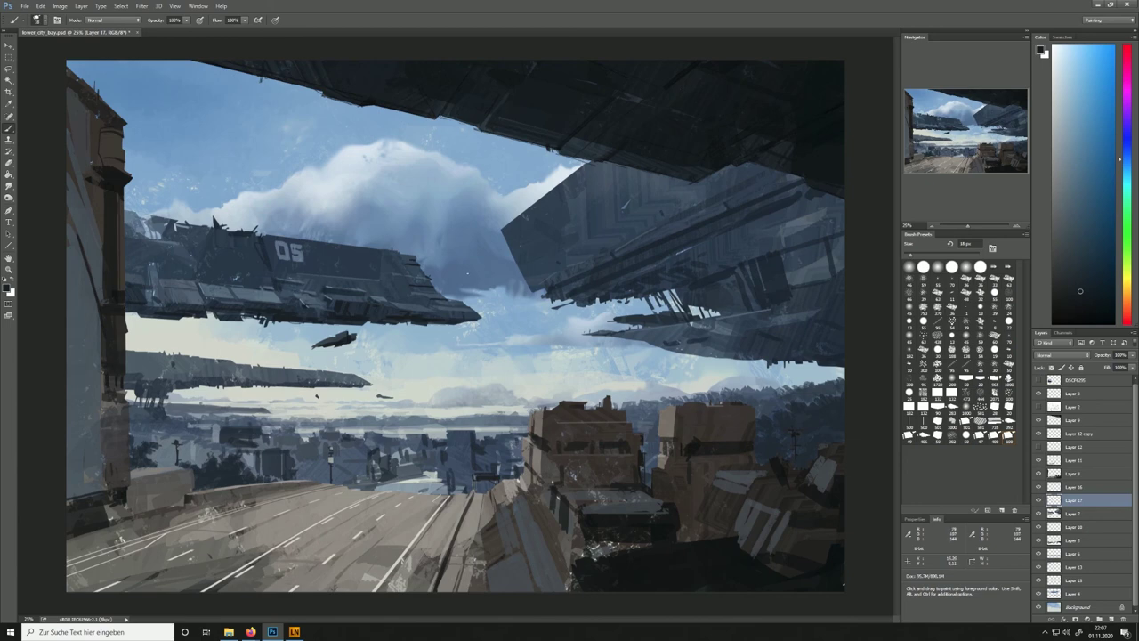
alt+click(348, 339)
alt+click(511, 318)
alt+click(335, 340)
alt+click(312, 369)
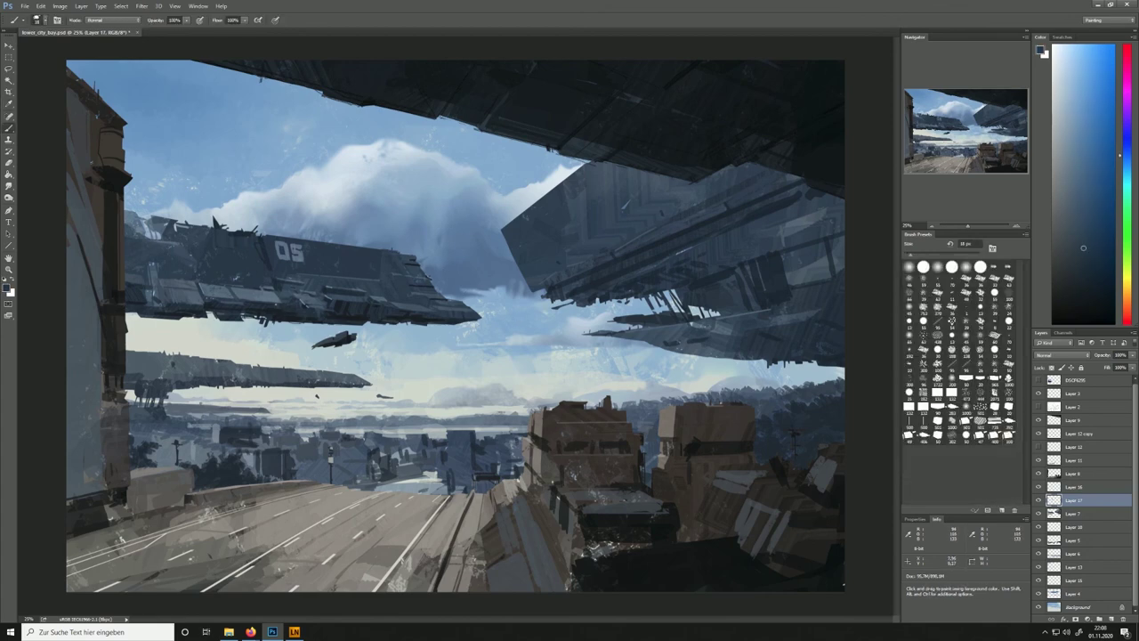
Create a new layer above Layer 16 and paint over the central lower hull and nose of ship 05 with sampled tones
click(1074, 487)
click(1111, 618)
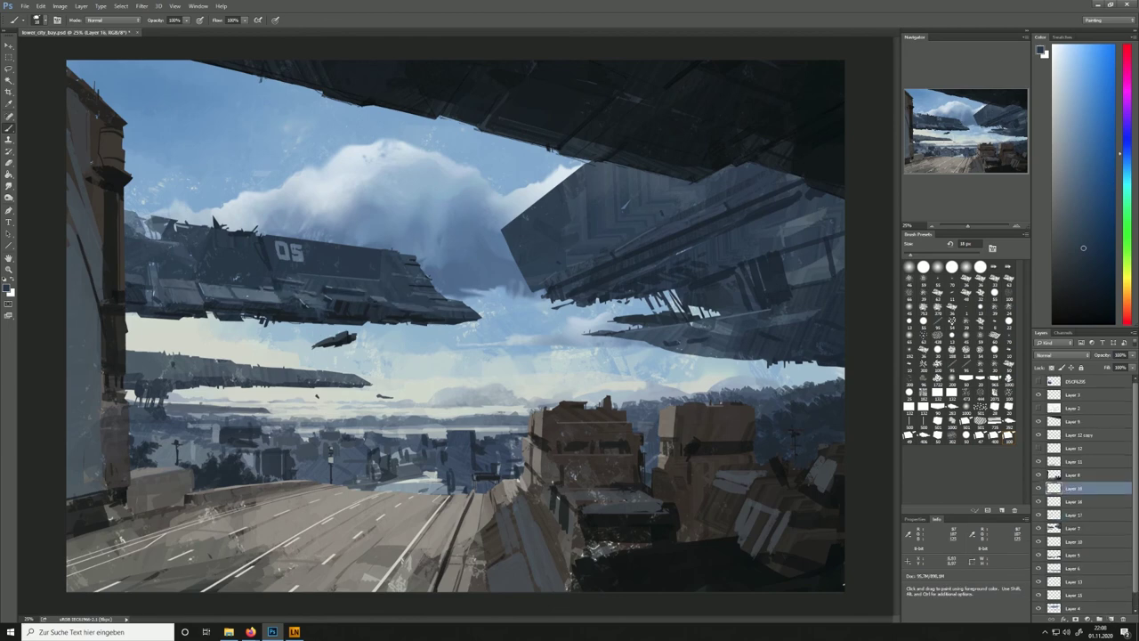
alt+click(350, 293)
key(e)
key(b)
alt+click(360, 304)
alt+click(465, 317)
alt+click(417, 265)
Refine the protruding structure under ship 05's centre and the left hull panels on Layer 18 with sampled colours
alt+click(427, 302)
alt+click(352, 299)
drag(343, 317, 360, 317)
alt+click(342, 315)
alt+click(353, 300)
alt+click(339, 291)
alt+click(200, 264)
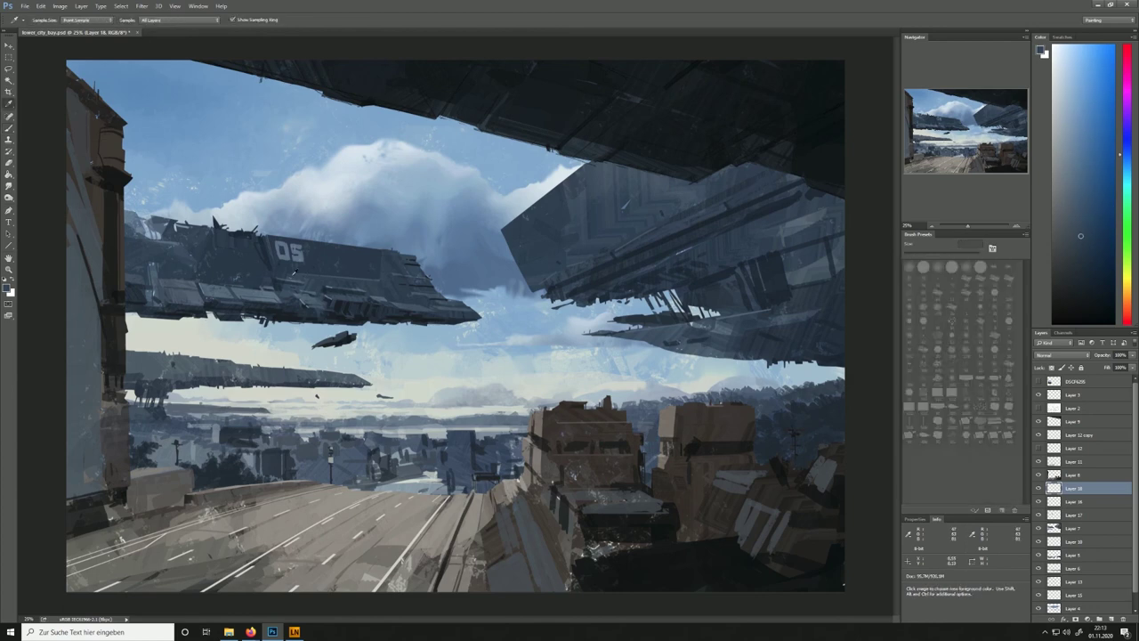
Merge the ship detail Layers 16, 17, and 18 into one layer and compare the ship with it hidden and shown
click(1038, 502)
click(1038, 501)
shift+click(1074, 515)
key(ctrl+e)
click(1038, 489)
click(1038, 489)
click(1038, 488)
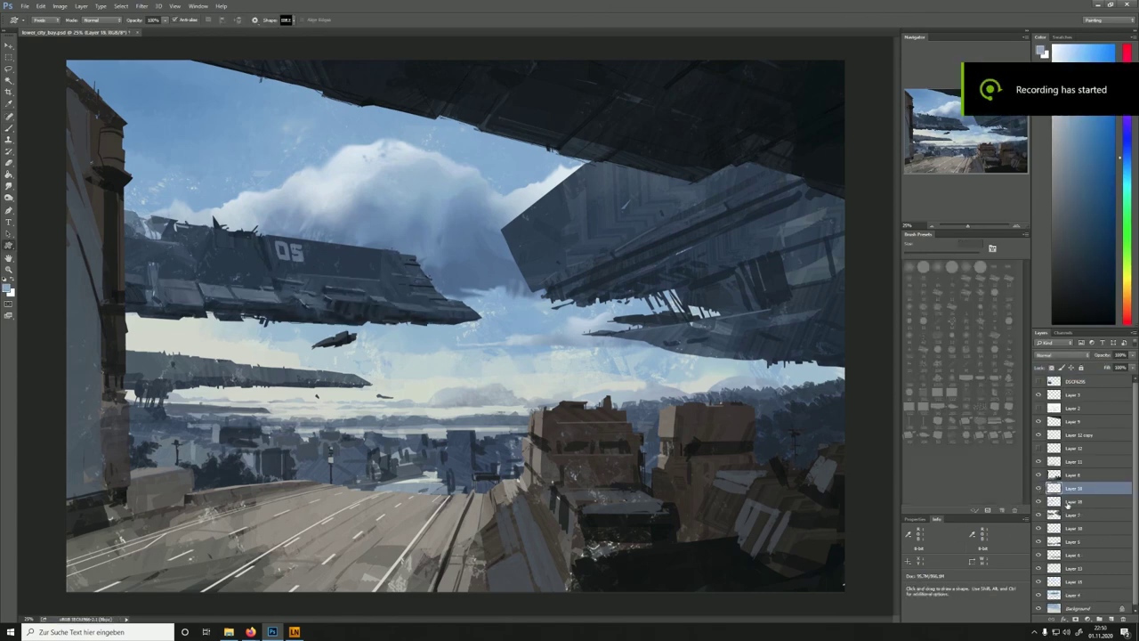
Choose a long structural silhouette custom shape and draw it across the large right-hand ship on Layer 19
click(292, 20)
click(415, 133)
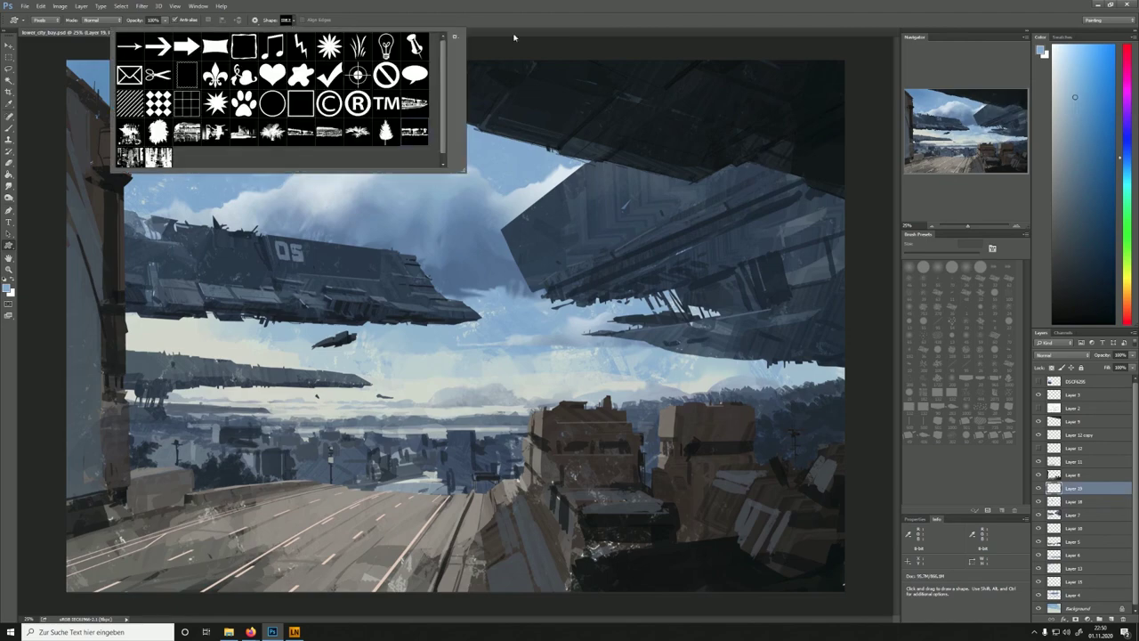
double_click(415, 137)
drag(251, 299, 785, 368)
Distort the custom shape to follow the perspective of the large right-hand ship's hull and apply the transformation
click(44, 9)
mouse_move(106, 187)
click(174, 226)
drag(520, 333, 519, 235)
drag(250, 235, 550, 293)
drag(788, 235, 827, 200)
drag(828, 168, 827, 131)
drag(552, 261, 556, 276)
drag(552, 326, 569, 313)
mouse_move(644, 262)
mouse_down()
mouse_move(657, 253)
mouse_move(654, 264)
mouse_up()
drag(837, 237, 851, 223)
drag(568, 278, 572, 276)
key(v)
key(Return)
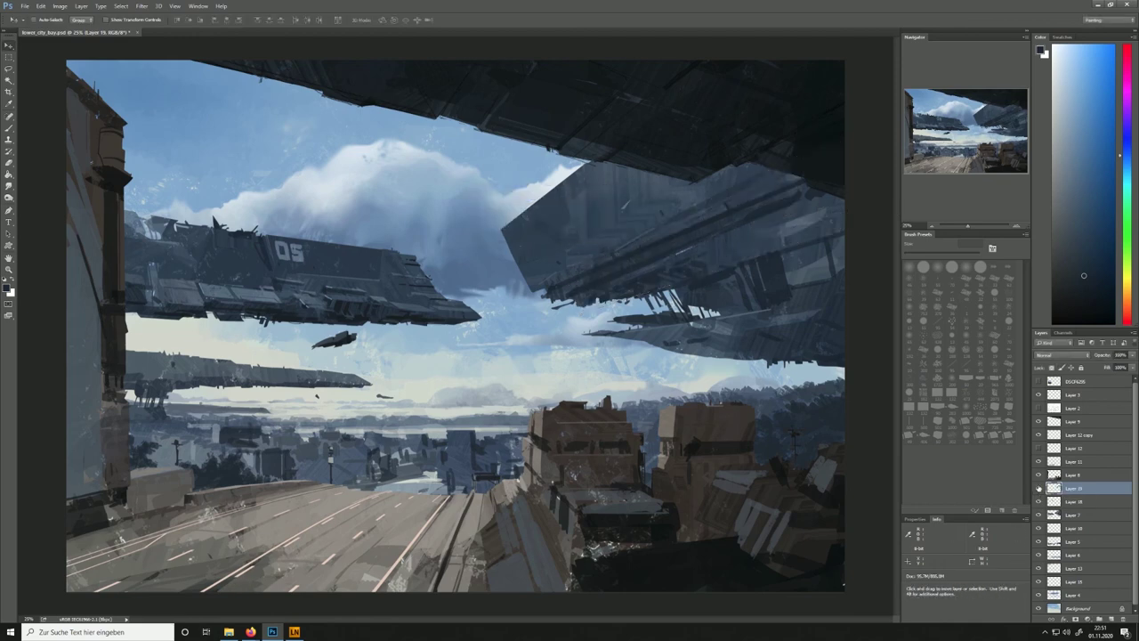
Erase parts of the distorted structural shape on Layer 19 to blend it into the large right-hand ship's hull
key(e)
click(963, 440)
key(ctrl+z)
key(ctrl+z)
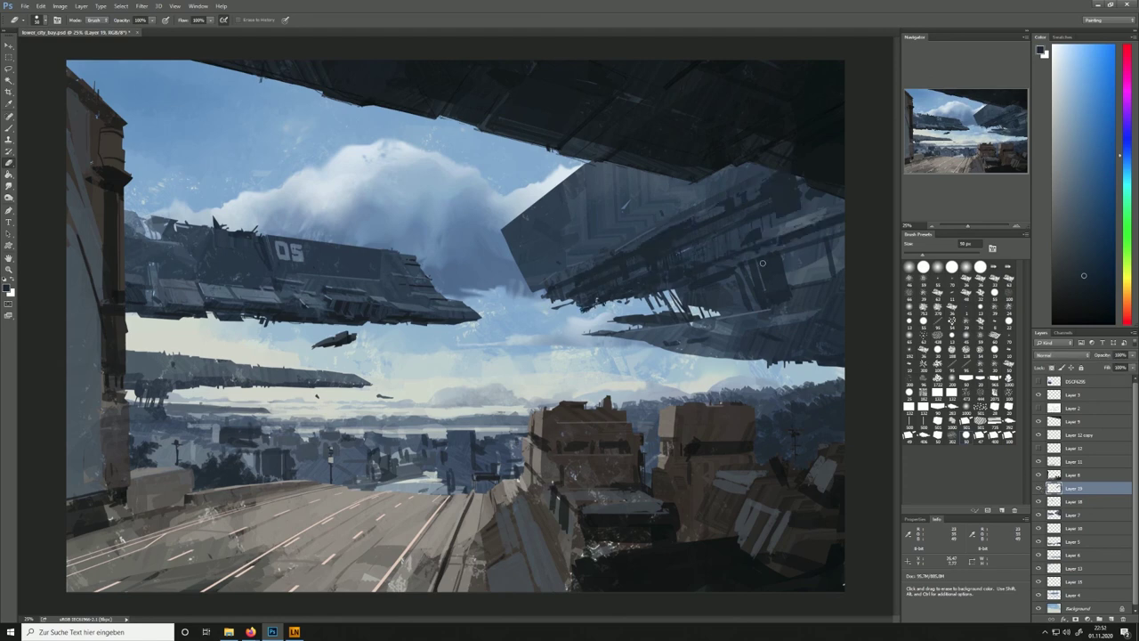
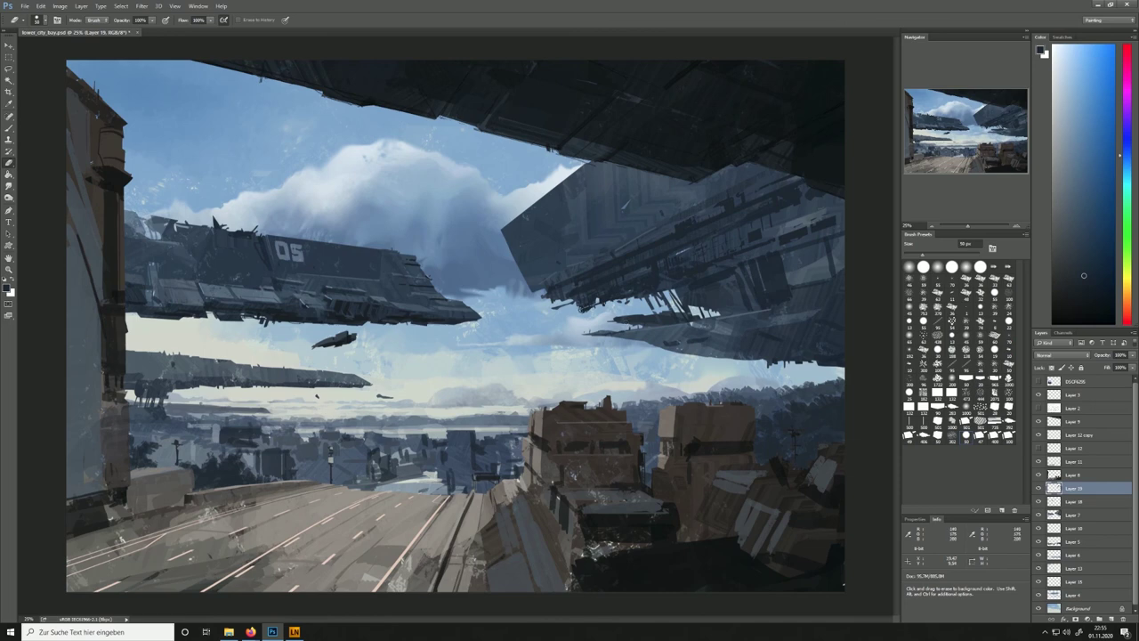
Compare the large right-hand ship with the Layer 19 structural detail hidden and shown
click(1040, 489)
click(1040, 490)
click(1040, 490)
click(1040, 489)
click(1040, 490)
click(1038, 487)
click(1039, 487)
click(1038, 487)
click(1039, 488)
click(1038, 487)
click(1038, 487)
key(b)
click(1039, 488)
click(1038, 488)
Add a new layer above Layer 19 and paint fine hull details on the right-hand ship with a textured brush
click(1111, 619)
click(1008, 435)
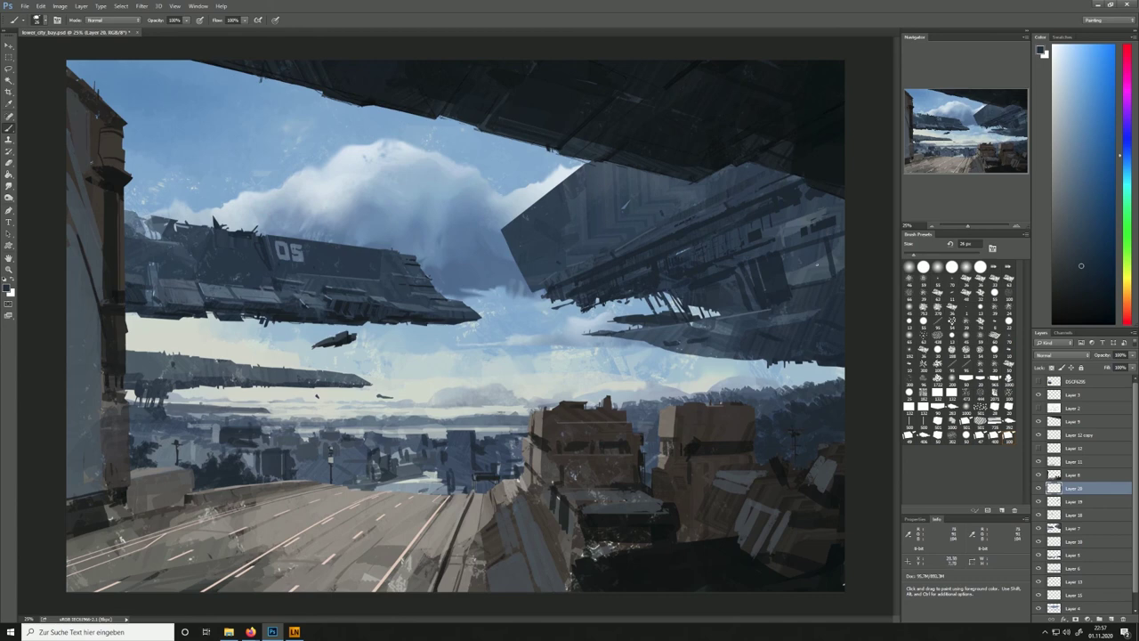
key(bracketright)
key(bracketright)
key(bracketright)
key(bracketright)
key(bracketleft)
key(bracketleft)
key(bracketleft)
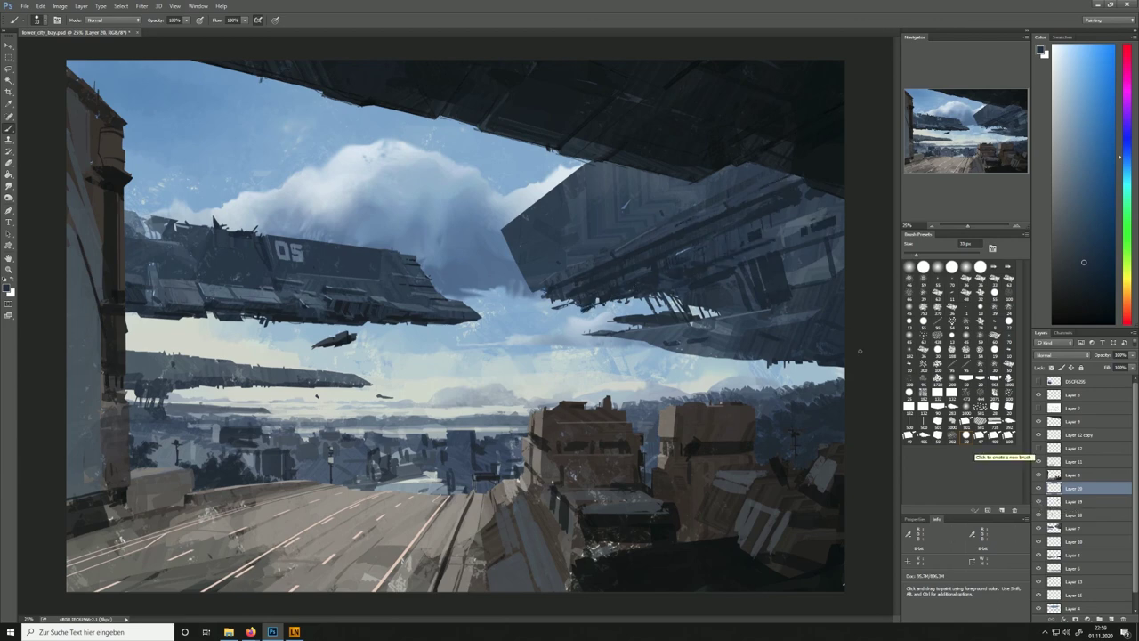
Refine the right-hand ship's structure on Layer 19 by erasing and painting with sampled colours, checking it against the line sketch
key(alt+bracketleft)
key(e)
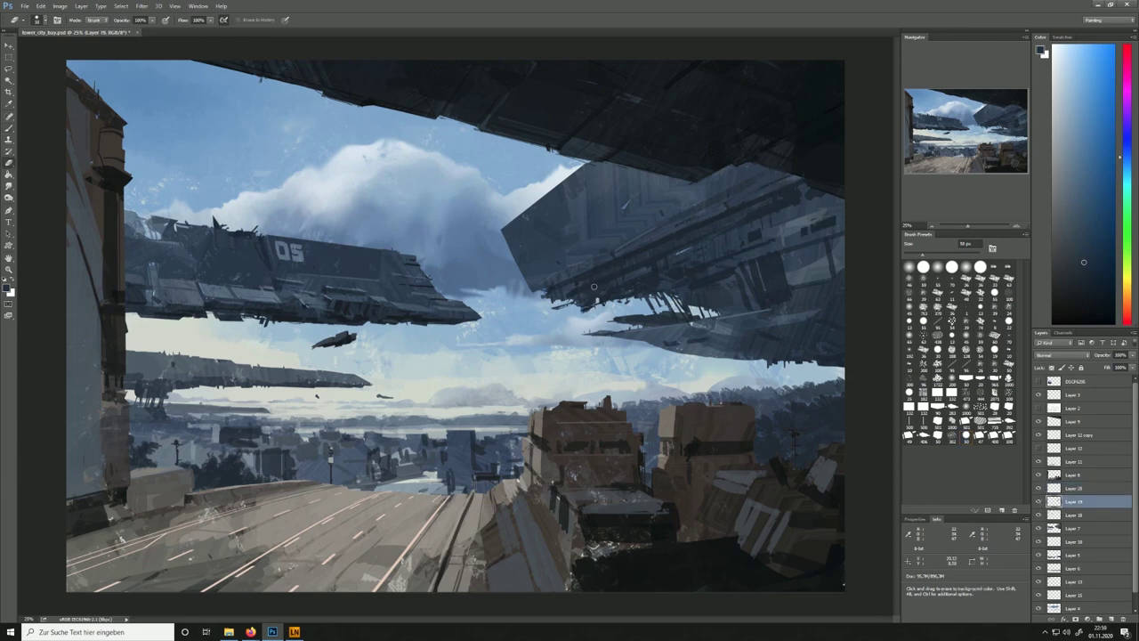
key(b)
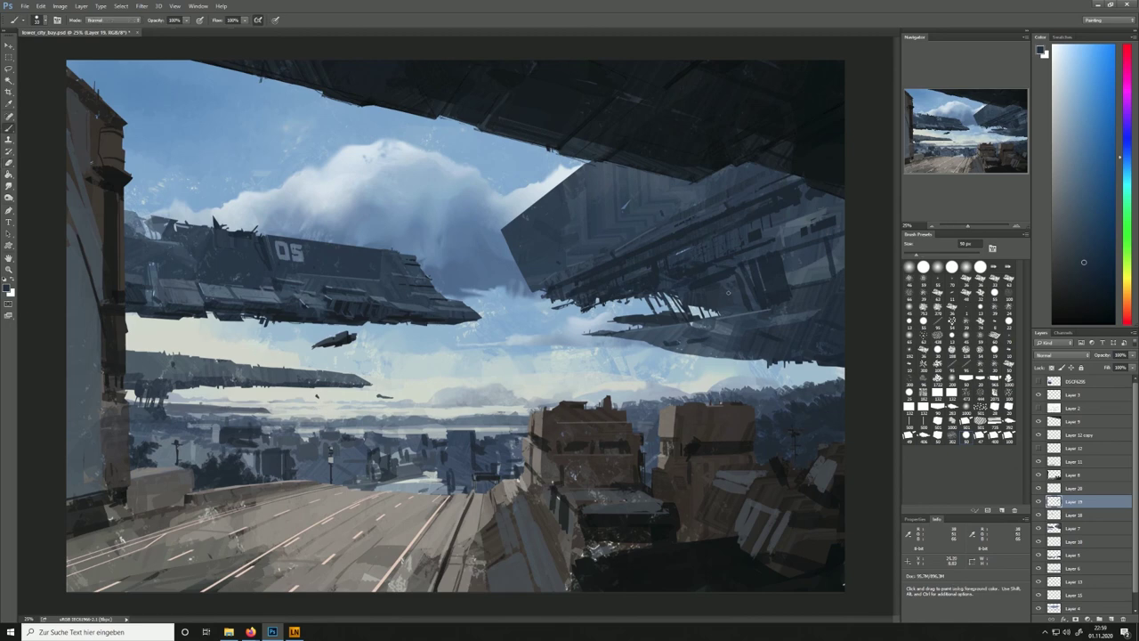
alt+click(600, 232)
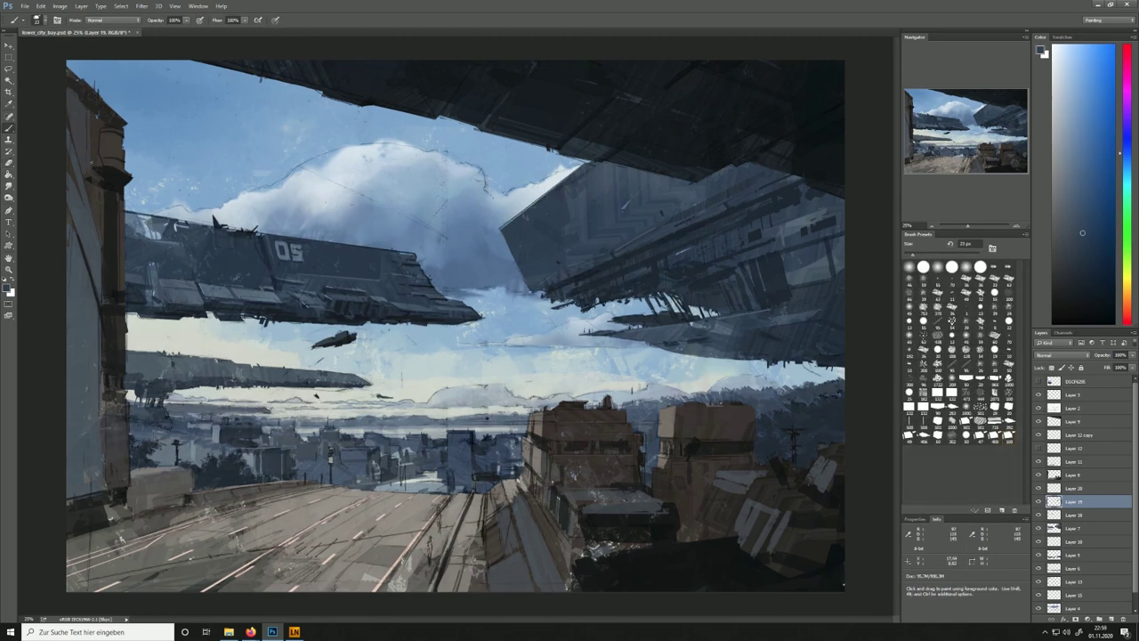
click(1074, 486)
alt+click(500, 279)
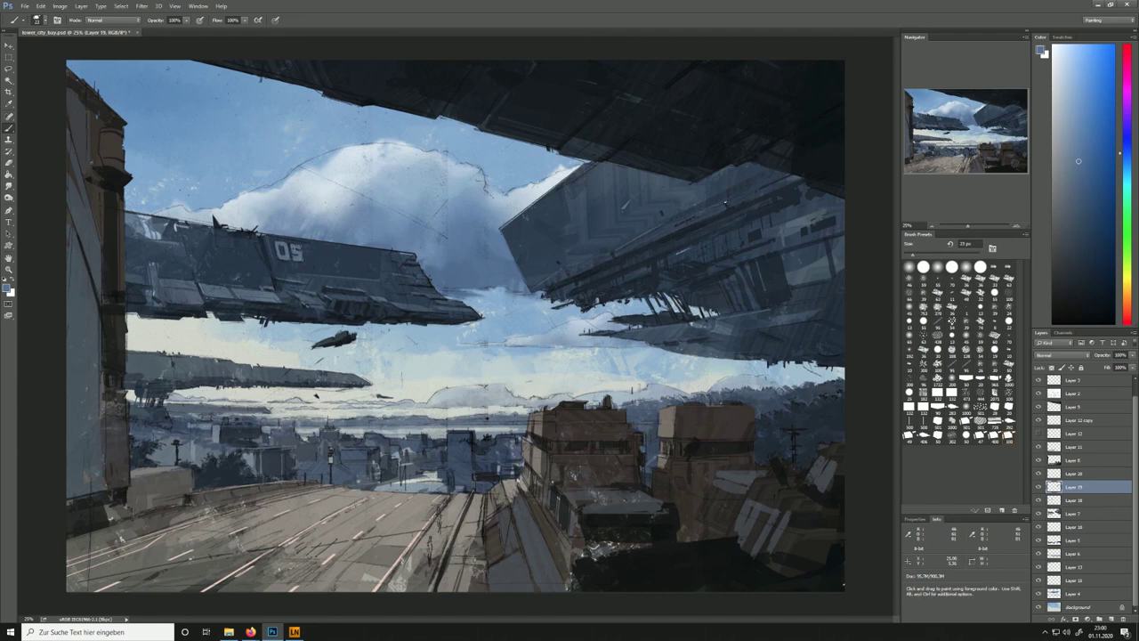
click(1038, 393)
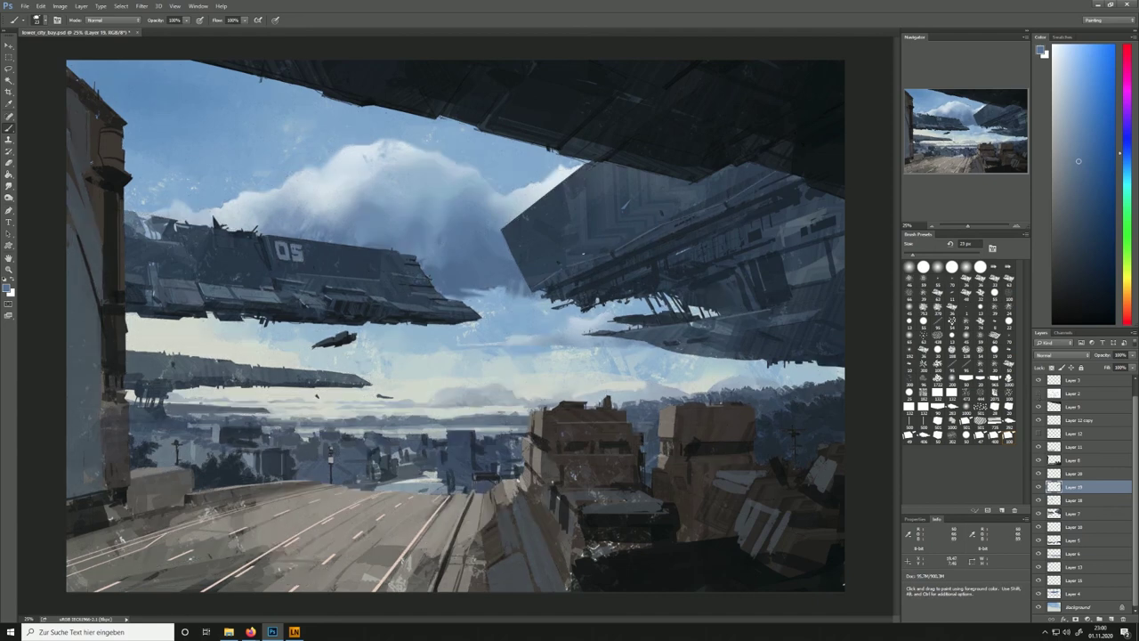
Paint panel lines and shading across the right-hand ship's side on Layer 19 with sampled hull colours
alt+click(787, 235)
alt+click(525, 258)
alt+click(614, 267)
alt+click(697, 232)
alt+click(800, 182)
alt+click(756, 245)
drag(794, 297, 820, 293)
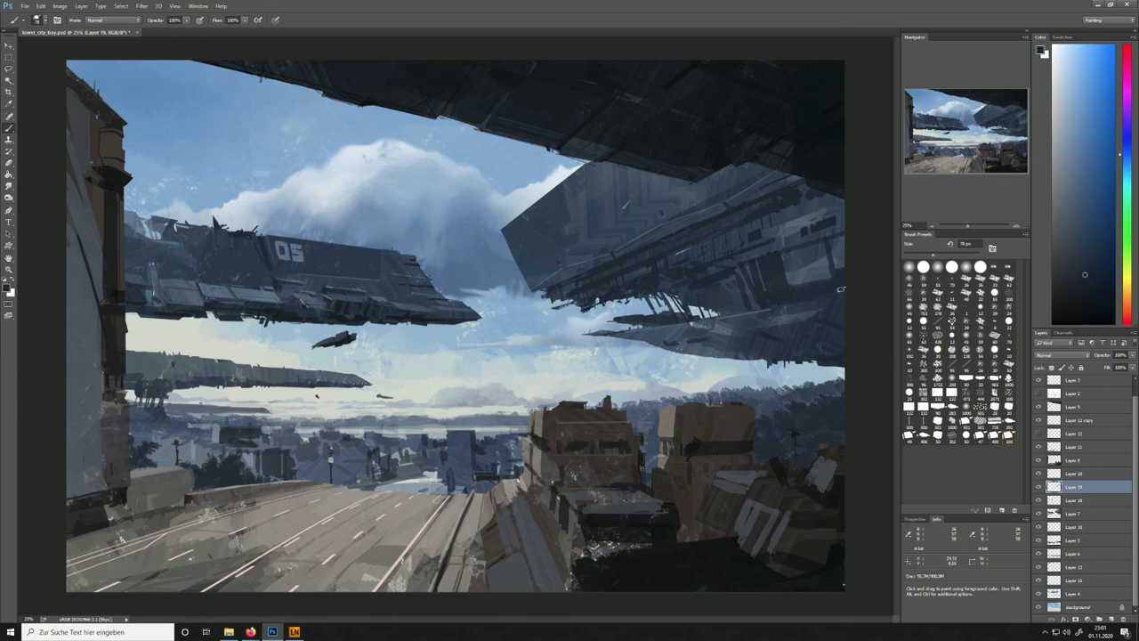
Paint lighter and darker panels on the right-hand ship's rear hull and underside on Layer 19 with sampled tones
alt+click(805, 238)
alt+click(801, 248)
alt+click(808, 230)
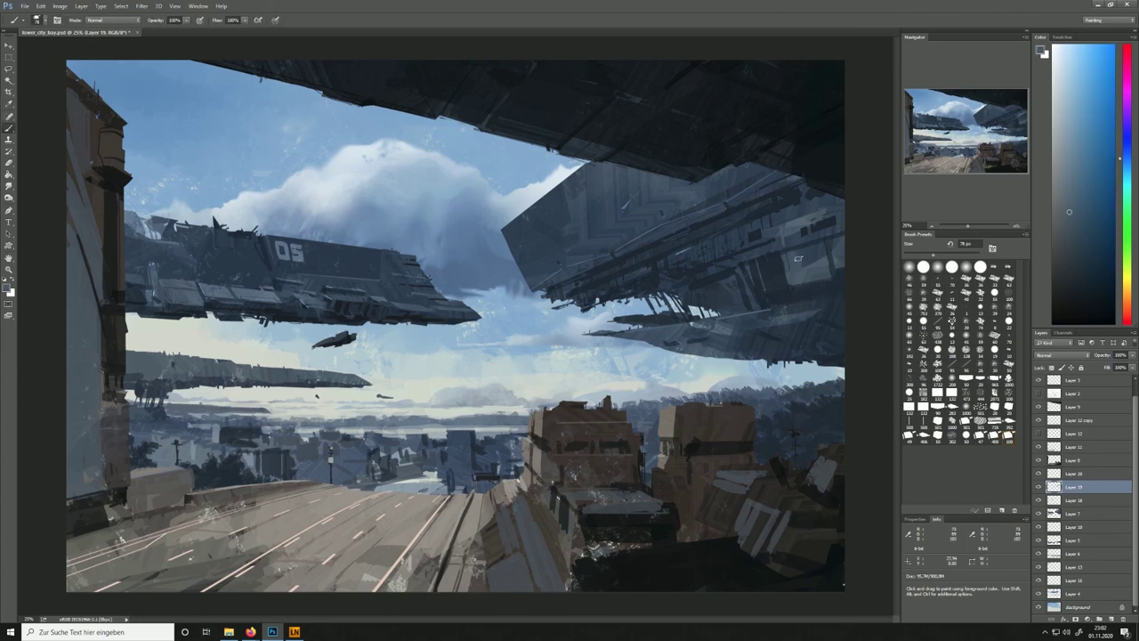
alt+click(833, 251)
key(bracketright)
key(bracketright)
alt+click(839, 205)
alt+click(787, 232)
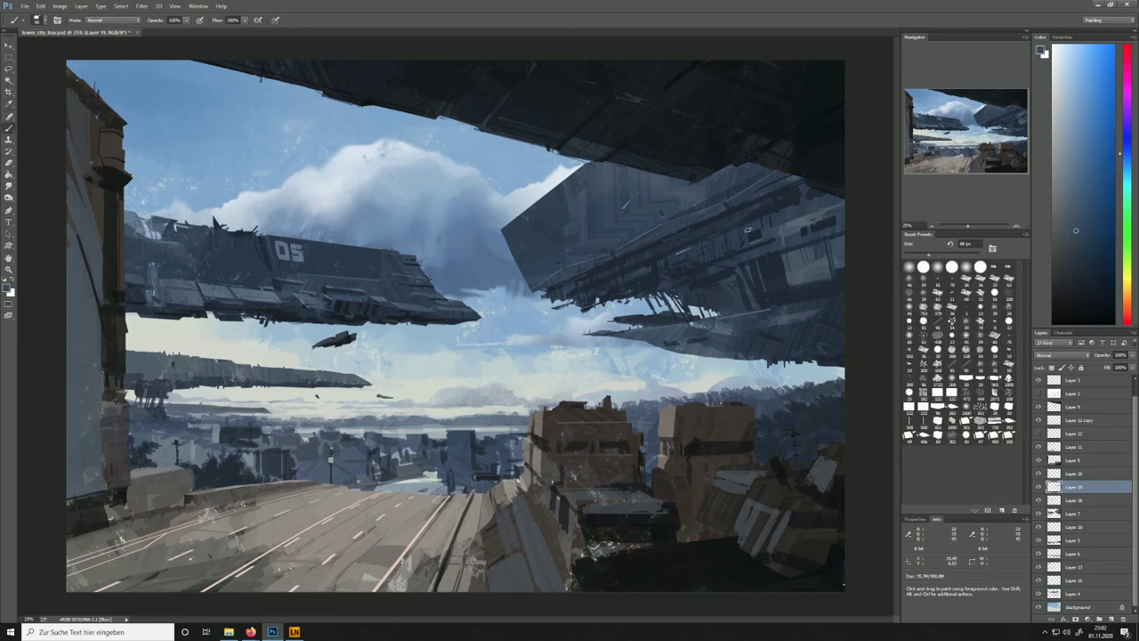
alt+click(597, 242)
alt+click(708, 284)
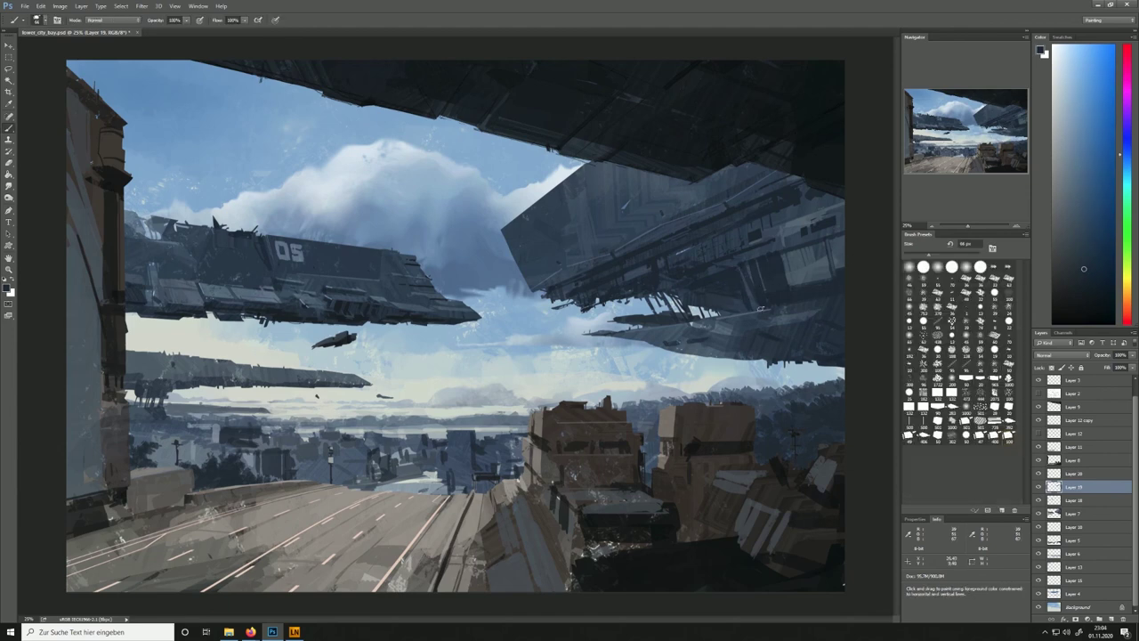
alt+click(574, 292)
Compare the repainted hull panels with Layer 19 hidden and shown
click(1039, 486)
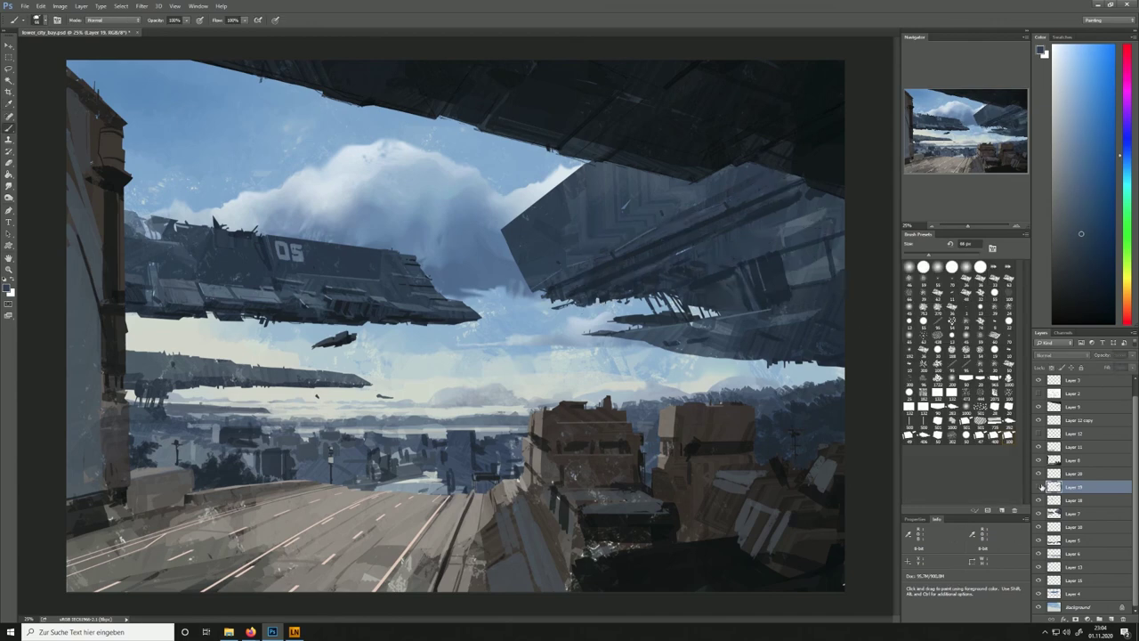
click(1039, 487)
click(1039, 487)
click(1039, 487)
click(1039, 487)
click(1039, 486)
click(1040, 487)
Shade the right-hand ship's lower wing and the hull above it on Layer 19 with sampled colours
alt+click(756, 335)
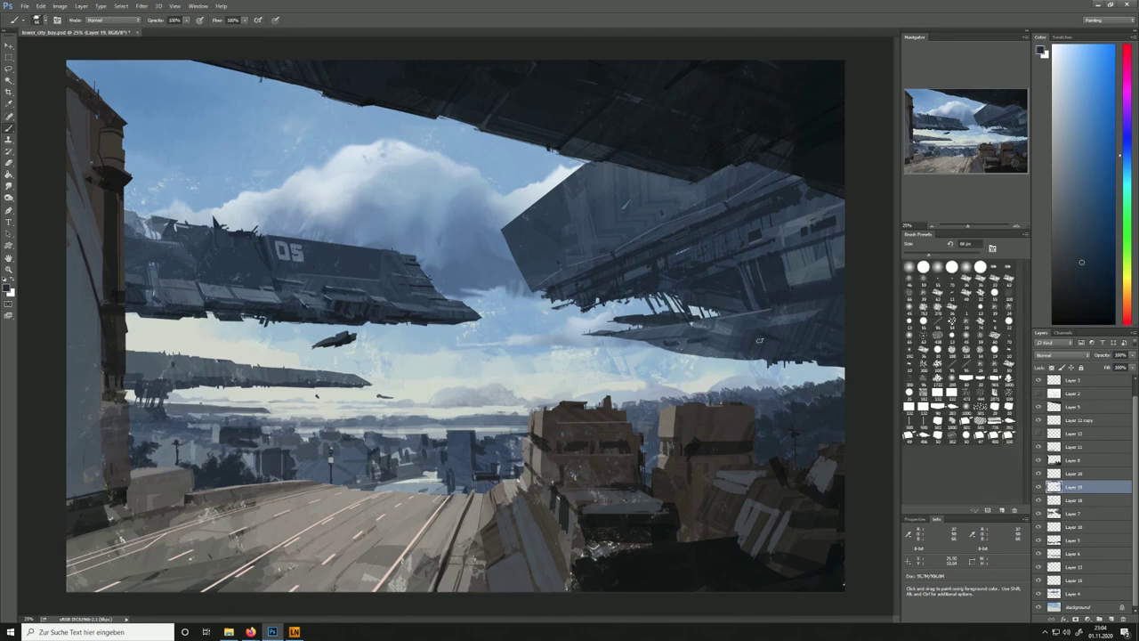
alt+click(756, 340)
alt+click(776, 325)
alt+click(790, 242)
Clean up the edge of the right-hand ship's lower wing by erasing on Layer 7
click(1073, 513)
key(e)
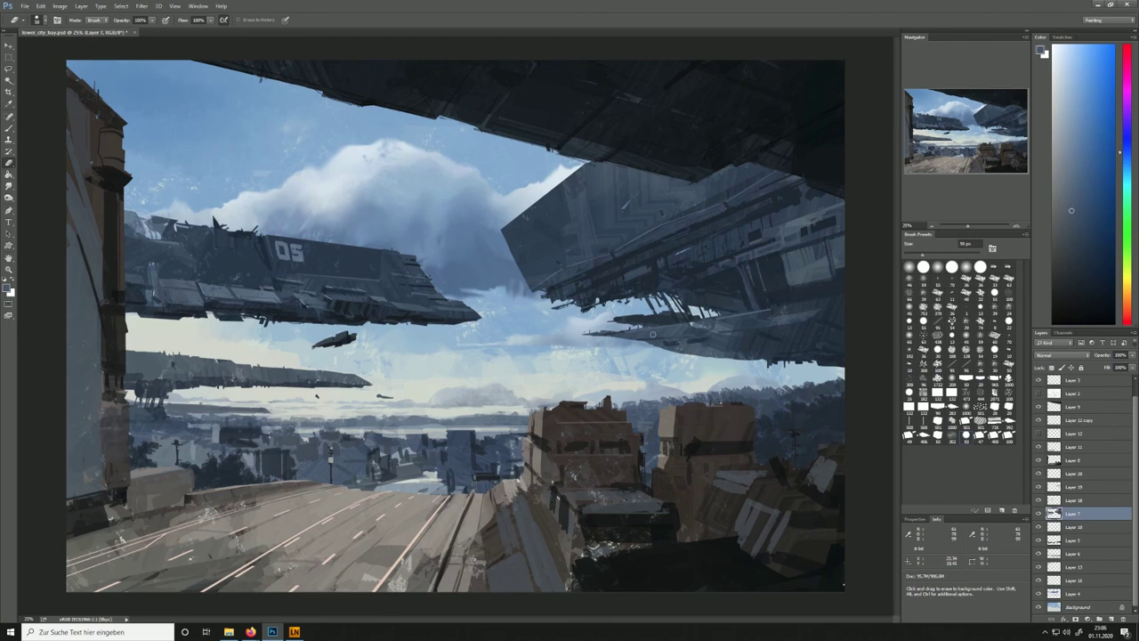
key(b)
Paint small struts and gaps beneath the right-hand ship on Layer 20 with a smaller brush and sampled sky and hull colours
click(1066, 469)
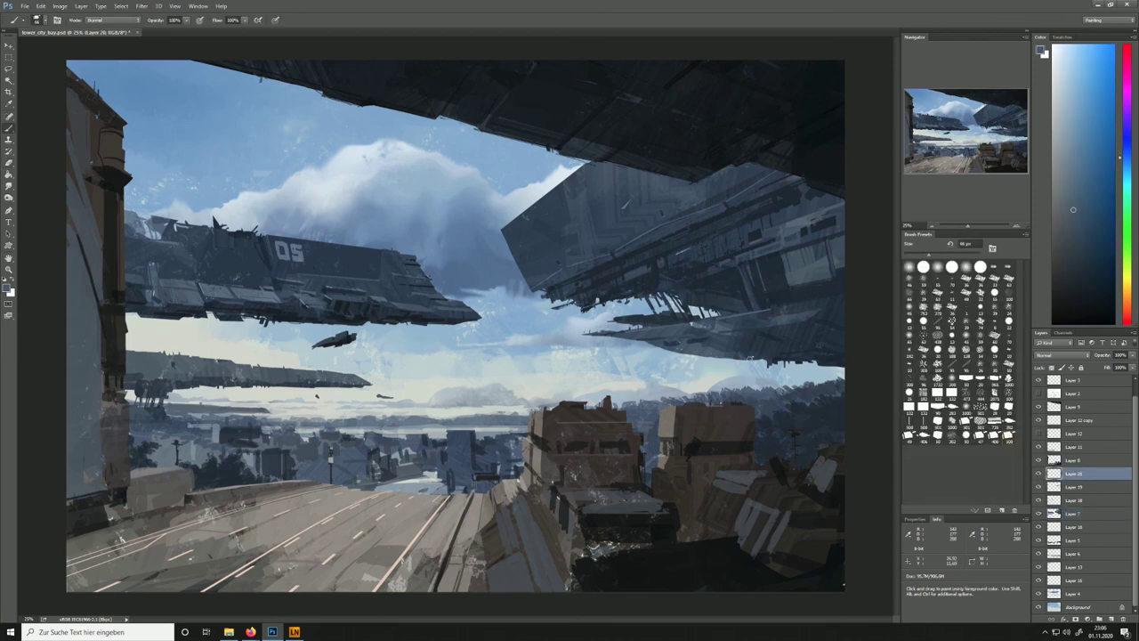
alt+click(628, 368)
key(bracketleft)
key(bracketleft)
key(bracketleft)
key(bracketleft)
key(bracketleft)
alt+click(660, 313)
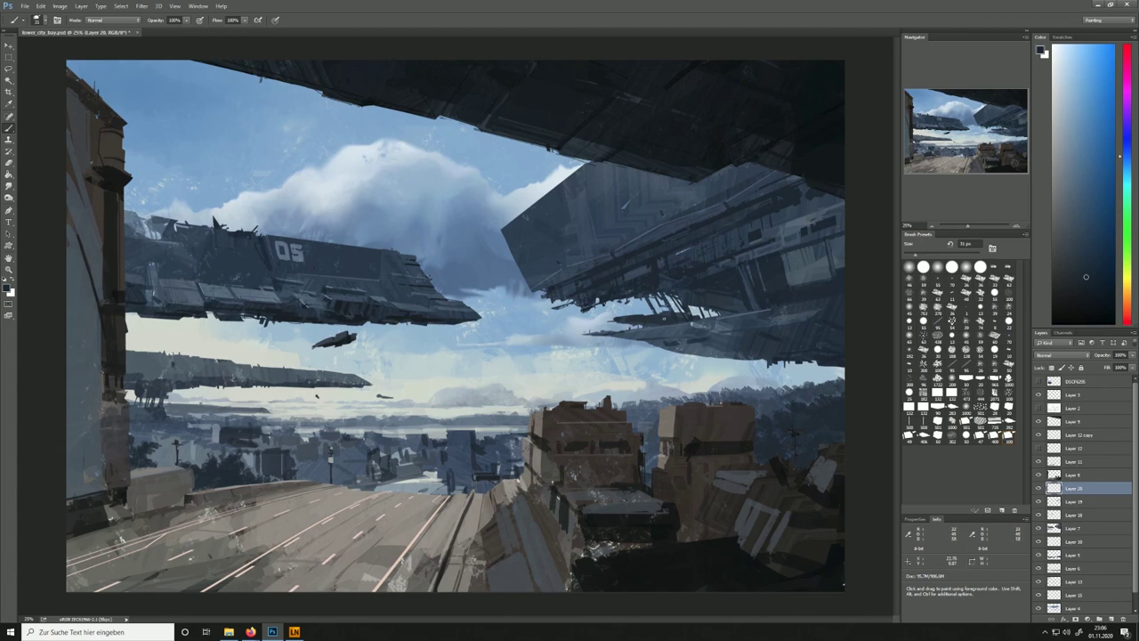
drag(676, 299, 686, 318)
Examine what the Layer 19 hull detail adds to the right-hand ship by hiding and showing it repeatedly
click(1039, 502)
click(1039, 501)
click(1039, 502)
click(1040, 502)
click(1039, 502)
click(1038, 501)
click(1039, 501)
click(1038, 501)
click(1038, 501)
click(1039, 501)
click(1038, 500)
click(1038, 501)
click(1038, 501)
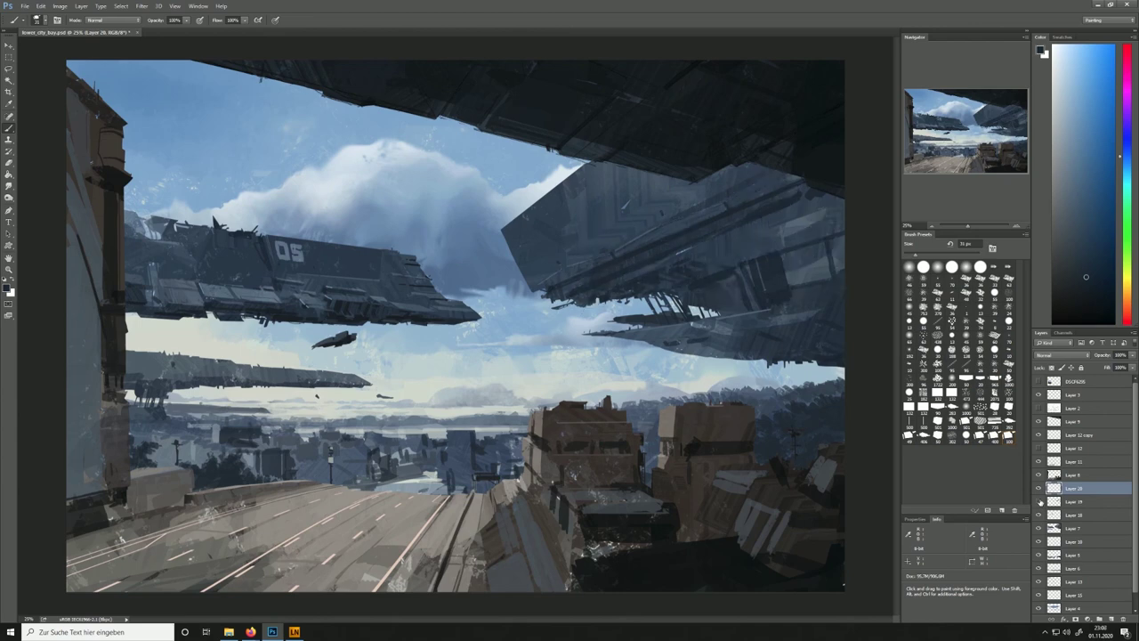
click(1039, 501)
Erase some Layer 19 detail on the ship's middle hull and add strokes in sampled tones on Layer 20
click(1077, 500)
key(e)
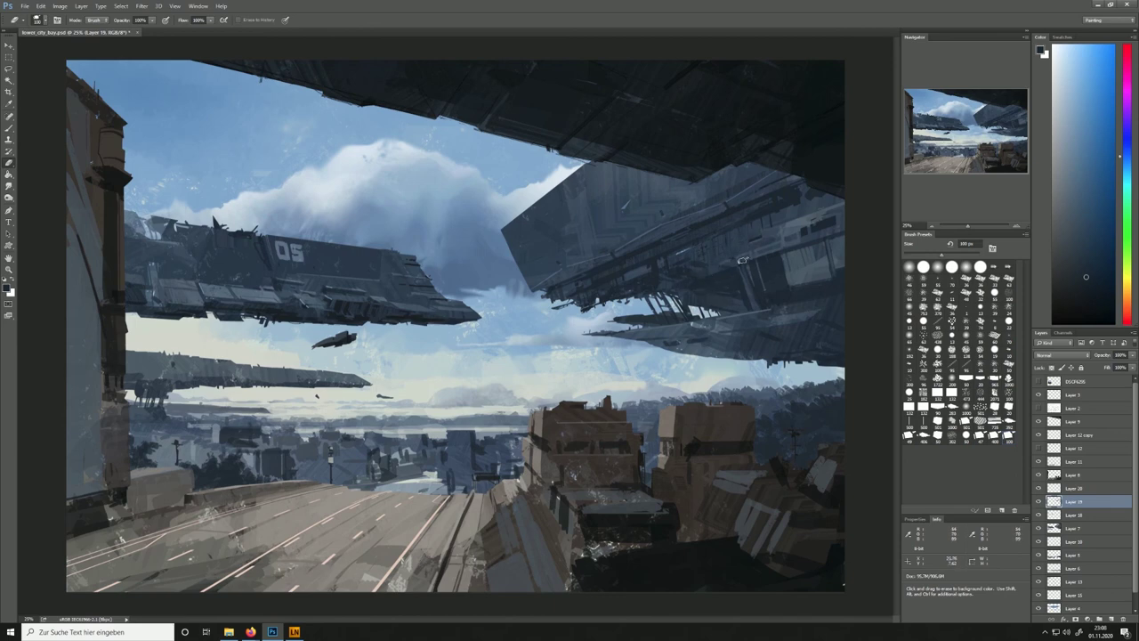
key(b)
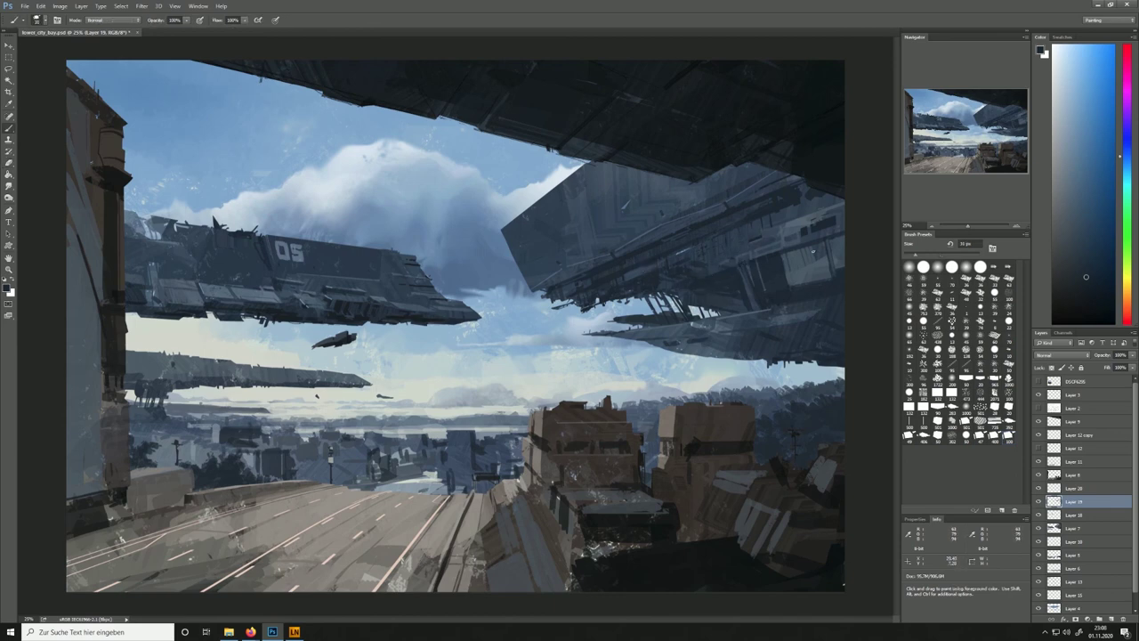
click(1043, 487)
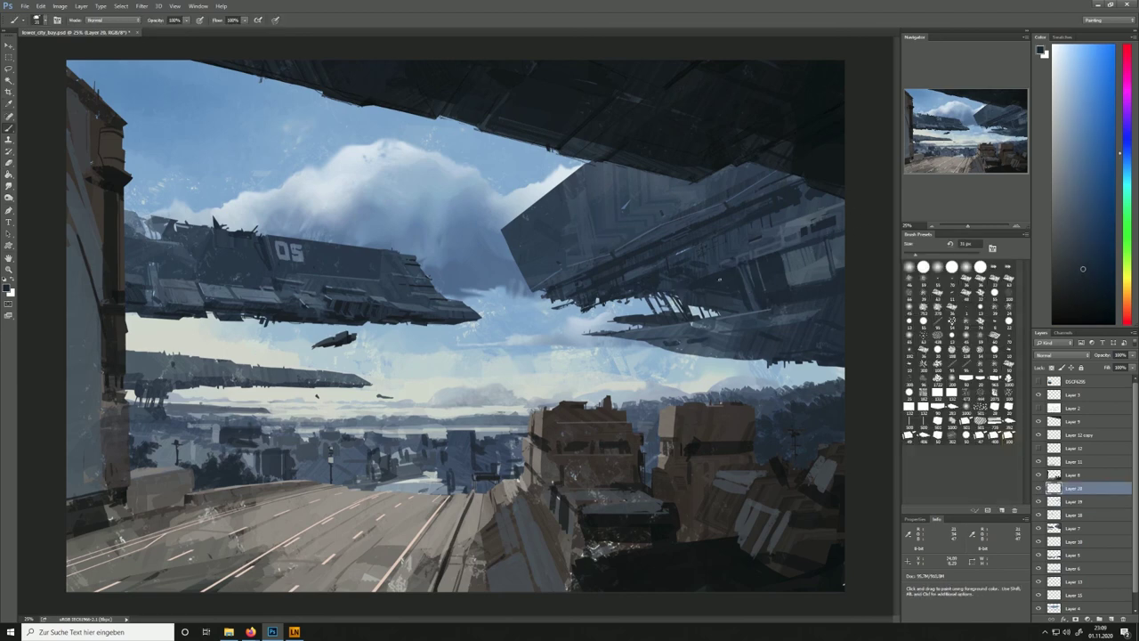
alt+click(683, 283)
alt+click(768, 232)
Select the flying ships' area and add a new layer above Layer 20 with the Color Dodge blend mode
key(l)
right_click(712, 372)
click(765, 457)
key(Return)
key(b)
click(1111, 618)
click(1062, 355)
click(1056, 420)
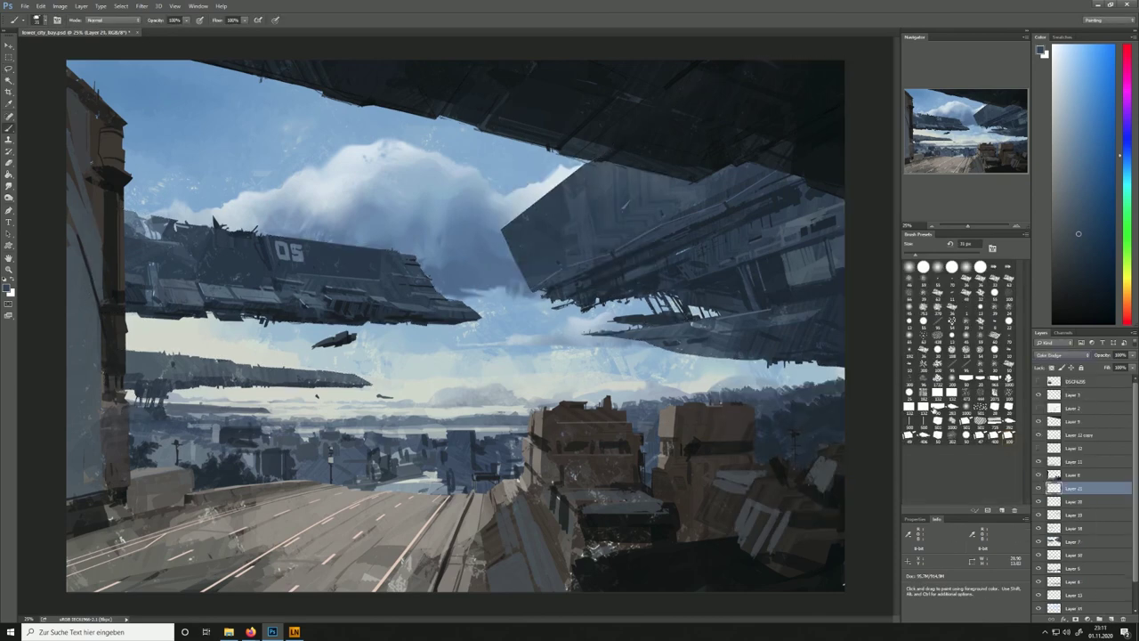
Try to paint a sky-blue glow on the right-hand ship's front with a large soft brush
click(951, 407)
alt+click(511, 158)
drag(521, 187, 573, 88)
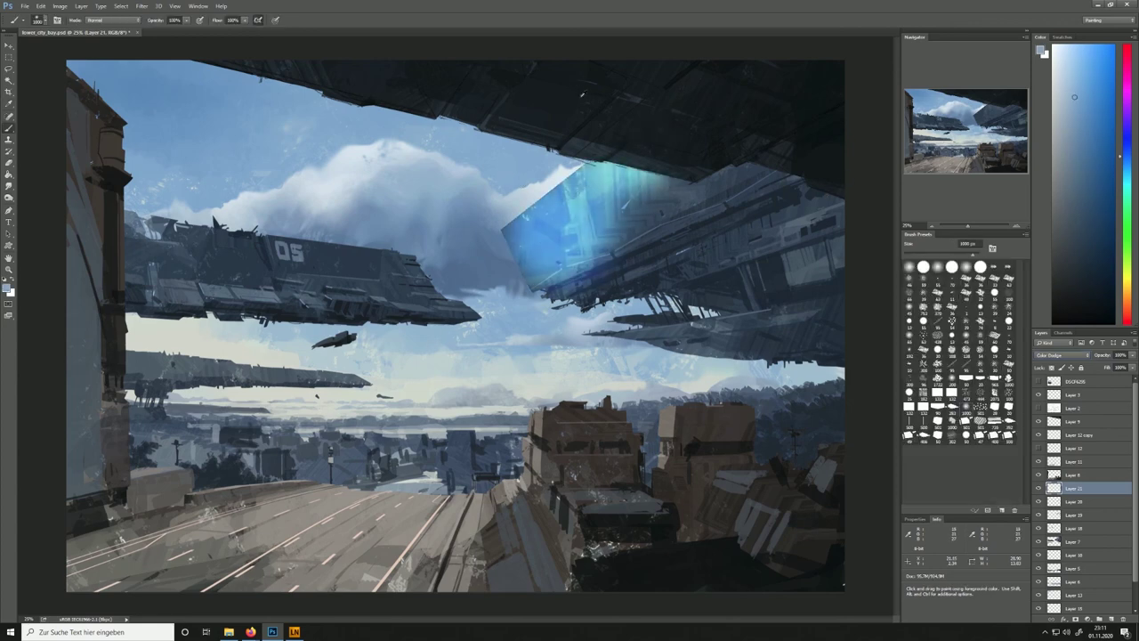
drag(583, 160, 612, 258)
key(ctrl+z)
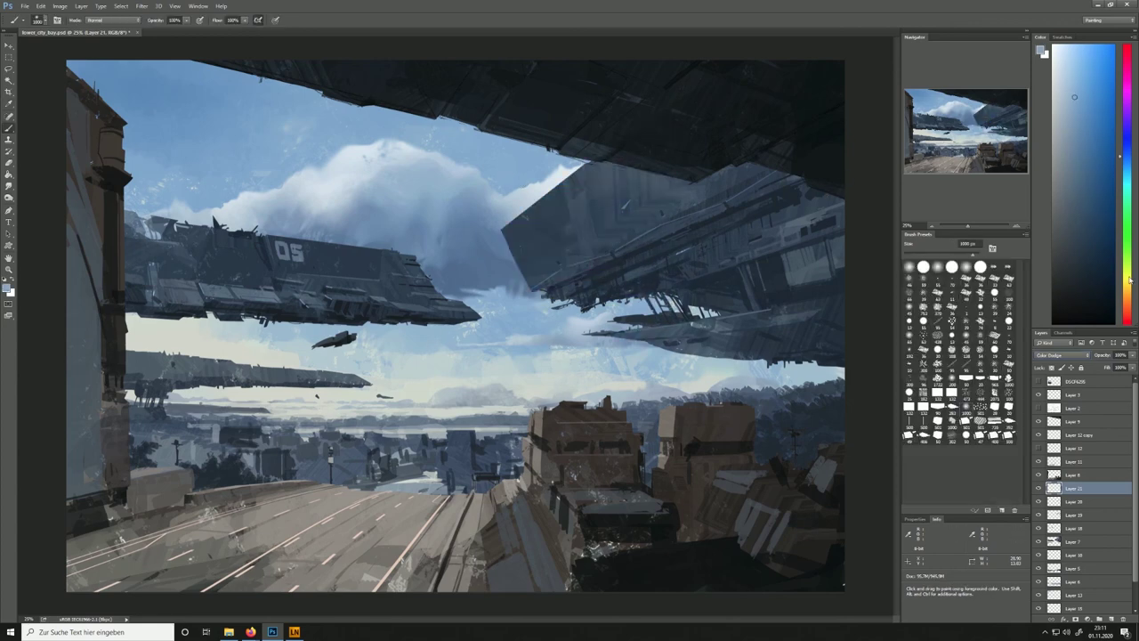
Try to paint a pale yellow glow, sampled near the horizon, on the right-hand ship's front
alt+click(527, 378)
drag(509, 233, 523, 244)
drag(553, 164, 575, 175)
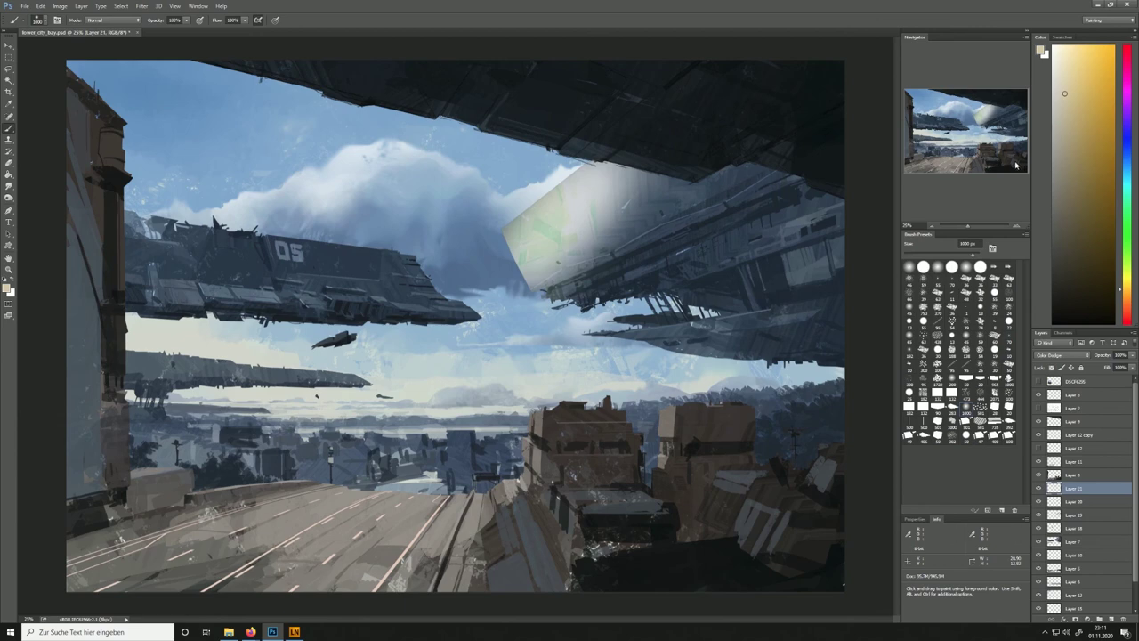
key(ctrl+z)
Shift the paint colour's hue to orange and paint a warm glow on the right-hand ship's front
click(1126, 297)
drag(560, 230, 598, 187)
click(637, 268)
key(ctrl+z)
click(660, 329)
key(ctrl+z)
click(614, 277)
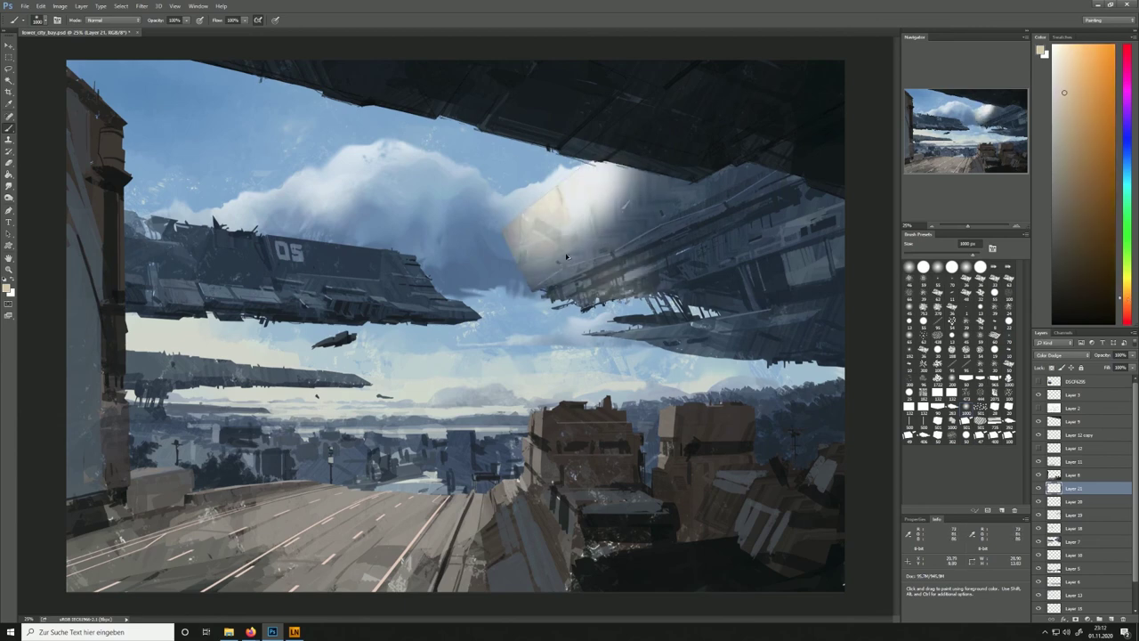
Test further glow dabs around the ships and add a soft one to the rear end of ship 05
drag(525, 233, 489, 312)
key(ctrl+z)
click(409, 286)
key(ctrl+z)
click(143, 240)
key(ctrl+z)
click(143, 239)
click(391, 370)
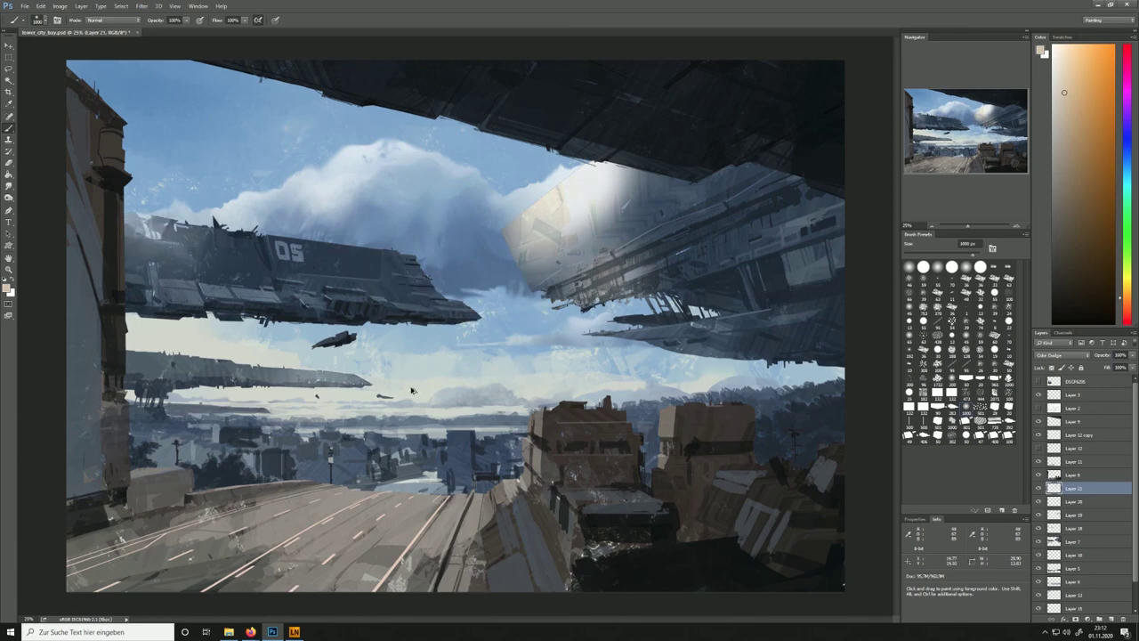
Adjust the glow layer's Blend If range to fade it over underlying shadows and limit the highlights, then compare it hidden and shown
right_click(1076, 487)
click(1045, 87)
drag(712, 578, 739, 580)
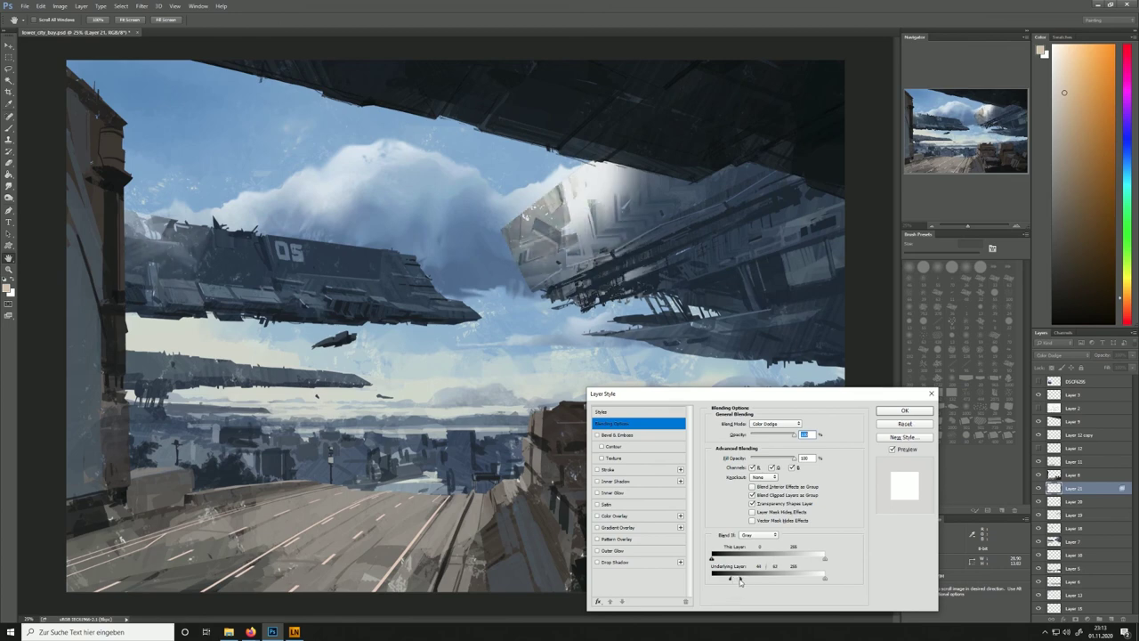
drag(824, 578, 808, 579)
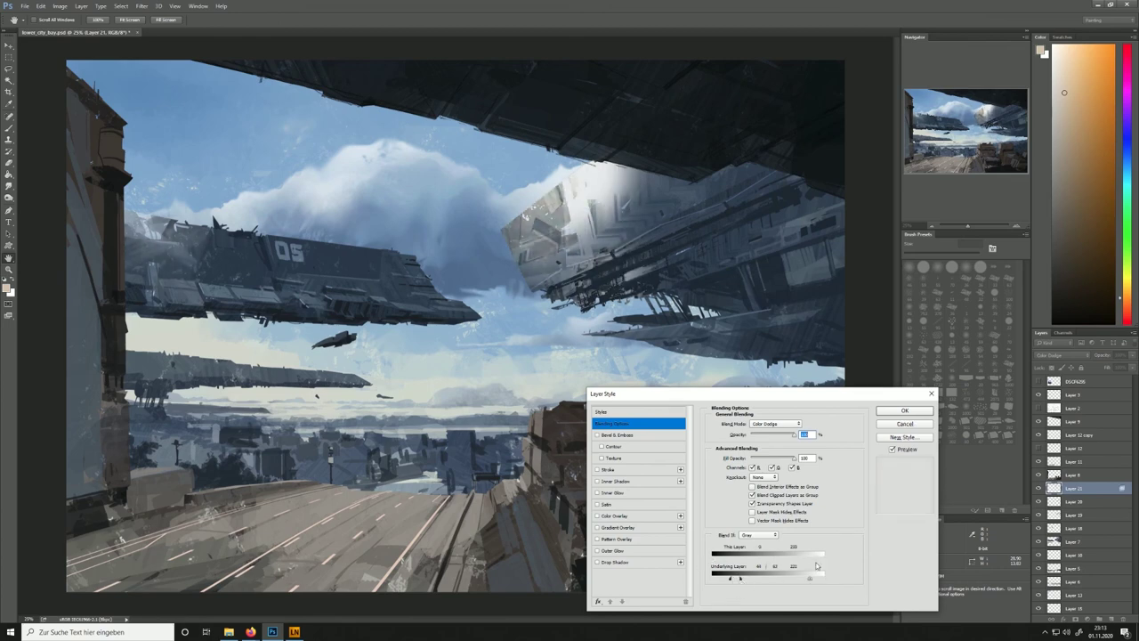
click(911, 412)
click(1039, 488)
click(1038, 488)
Erase the glow along the right-hand ship's lower front edge with a textured eraser and compare the layer hidden and shown
key(e)
click(979, 436)
alt+right_click(543, 253)
drag(548, 282, 610, 259)
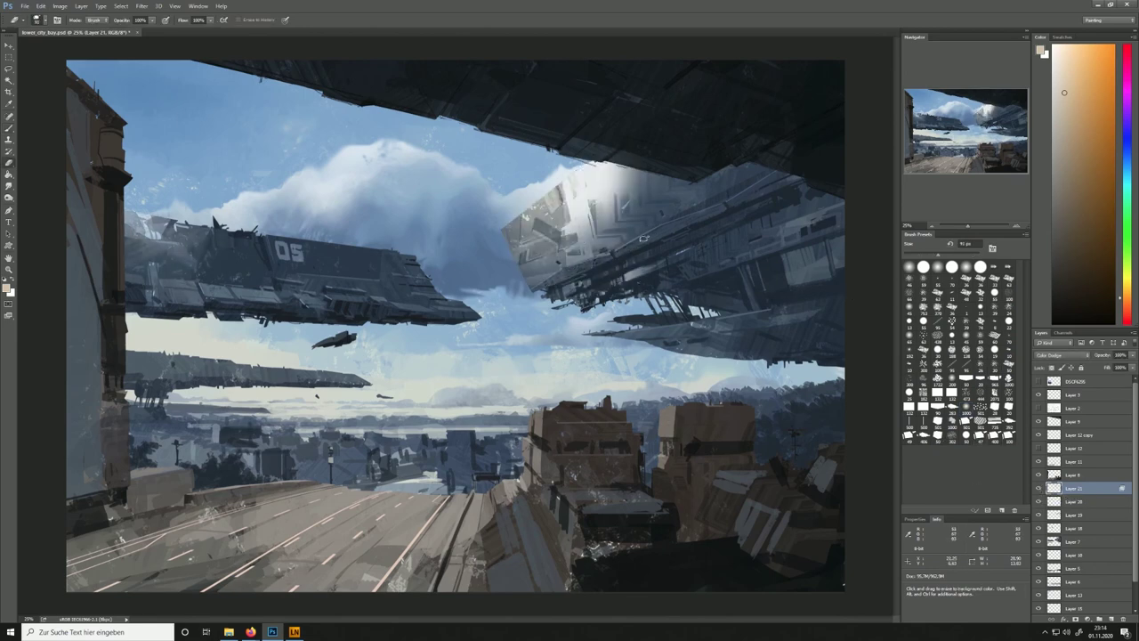
click(1039, 489)
click(1038, 488)
Soften the glow on the right-hand ship's front with a large soft eraser
click(965, 267)
drag(569, 251, 591, 216)
key(ctrl+z)
key(ctrl+alt+z)
mouse_move(546, 208)
mouse_down()
mouse_move(533, 222)
mouse_move(574, 227)
mouse_move(571, 267)
mouse_up()
key(ctrl+z)
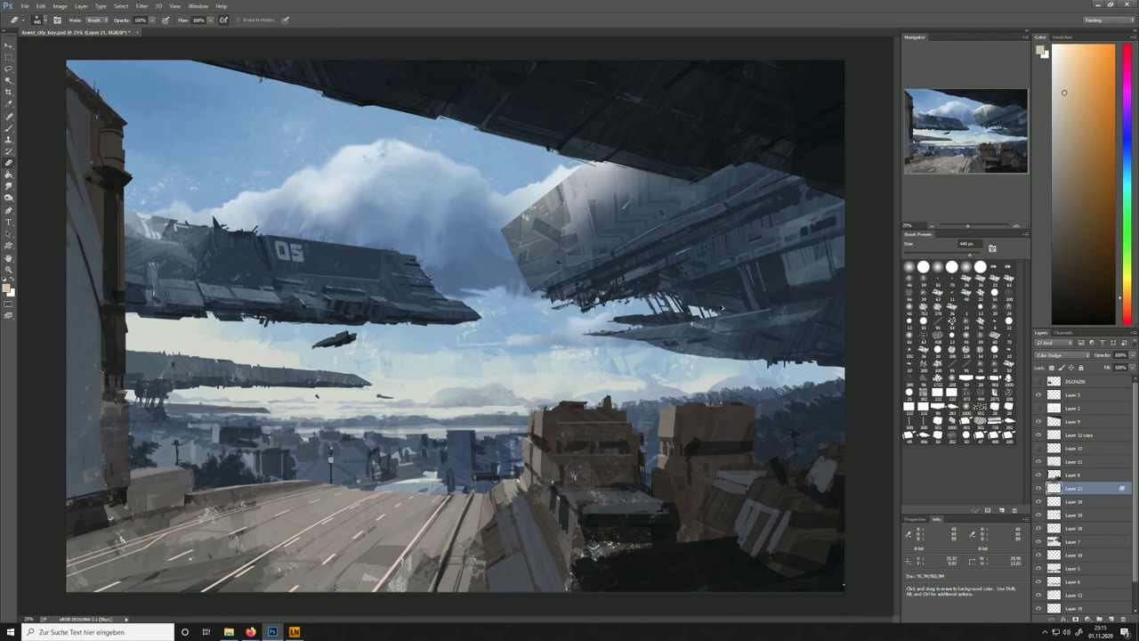
Change the glow layer's blend mode to Overlay and paint a paler warm light on the right-hand ship's front
click(1039, 488)
click(1038, 488)
click(1039, 489)
click(1038, 488)
click(1063, 354)
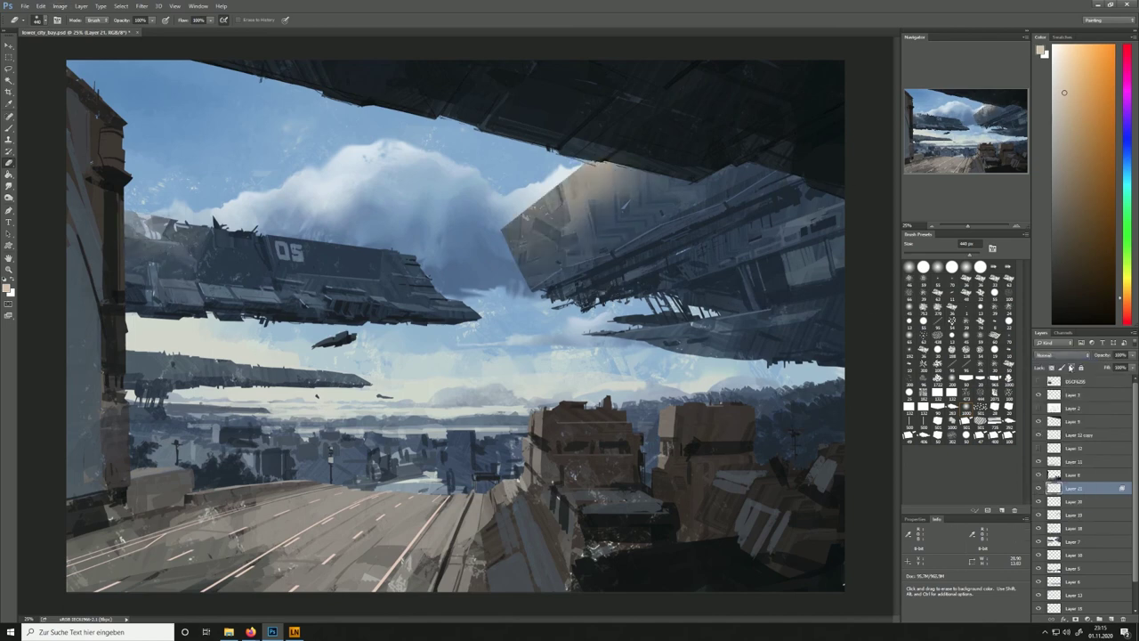
click(1062, 442)
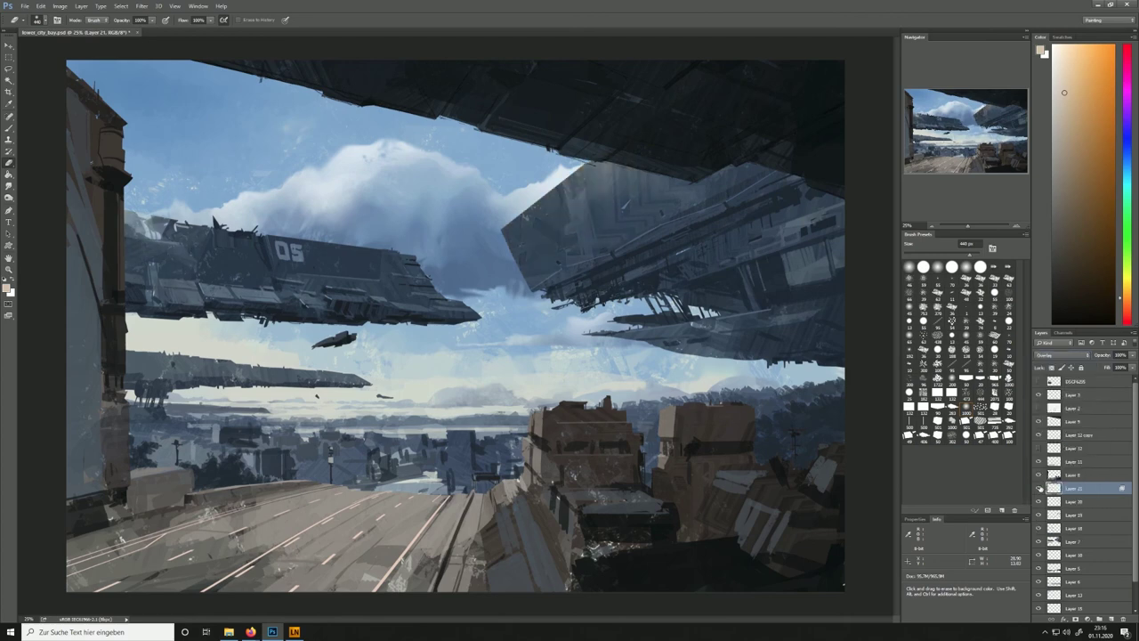
key(b)
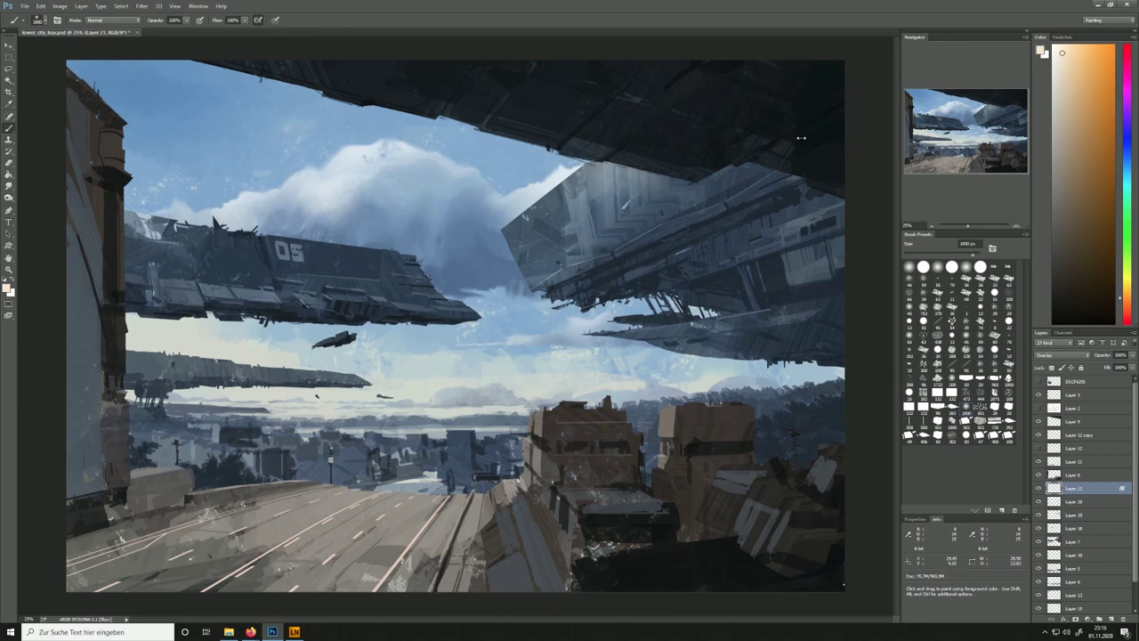
Paint a soft warm glow over the right-hand ship's front on a new layer, then compare the layer hidden and shown
key(ctrl+shift+alt+n)
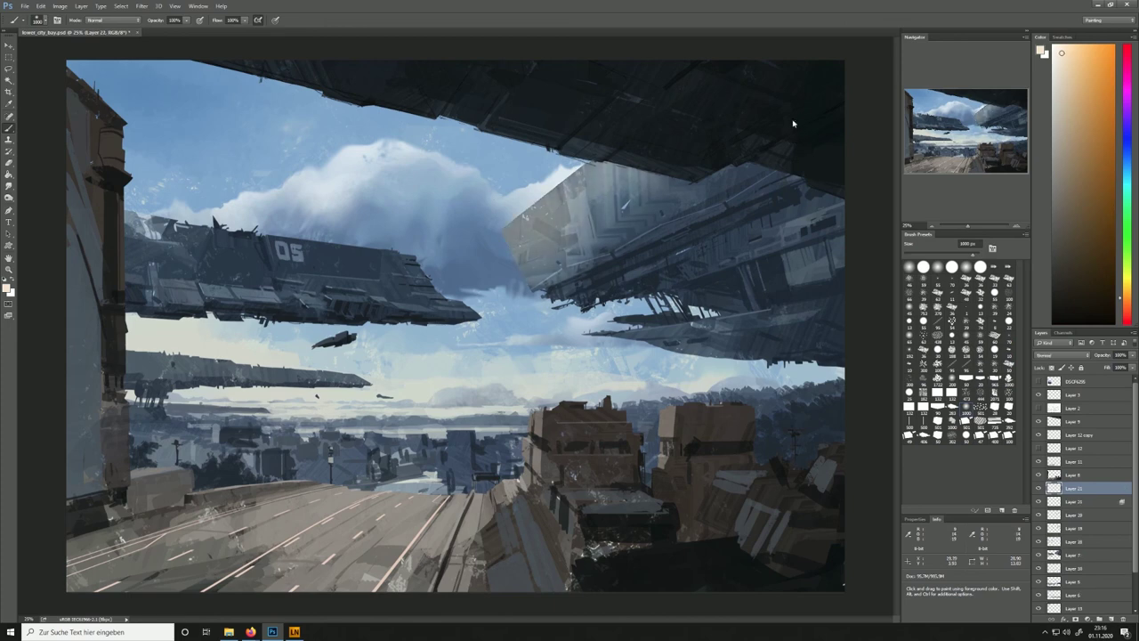
key(ctrl+z)
drag(523, 246, 602, 182)
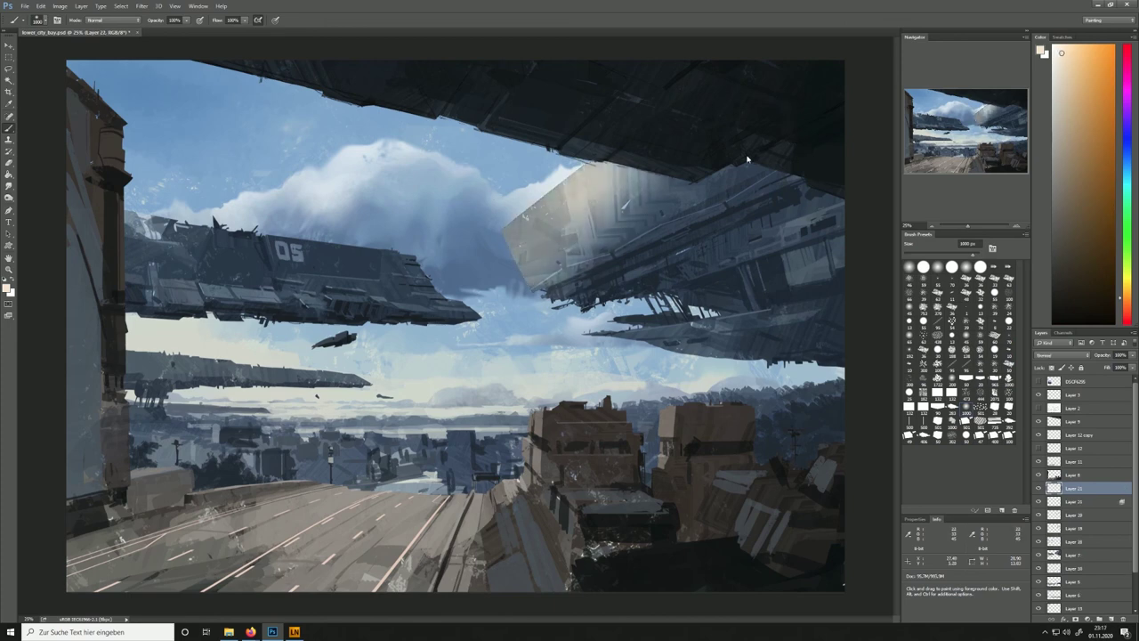
click(1038, 488)
click(1038, 501)
click(1038, 488)
click(1037, 490)
click(1036, 490)
click(1037, 490)
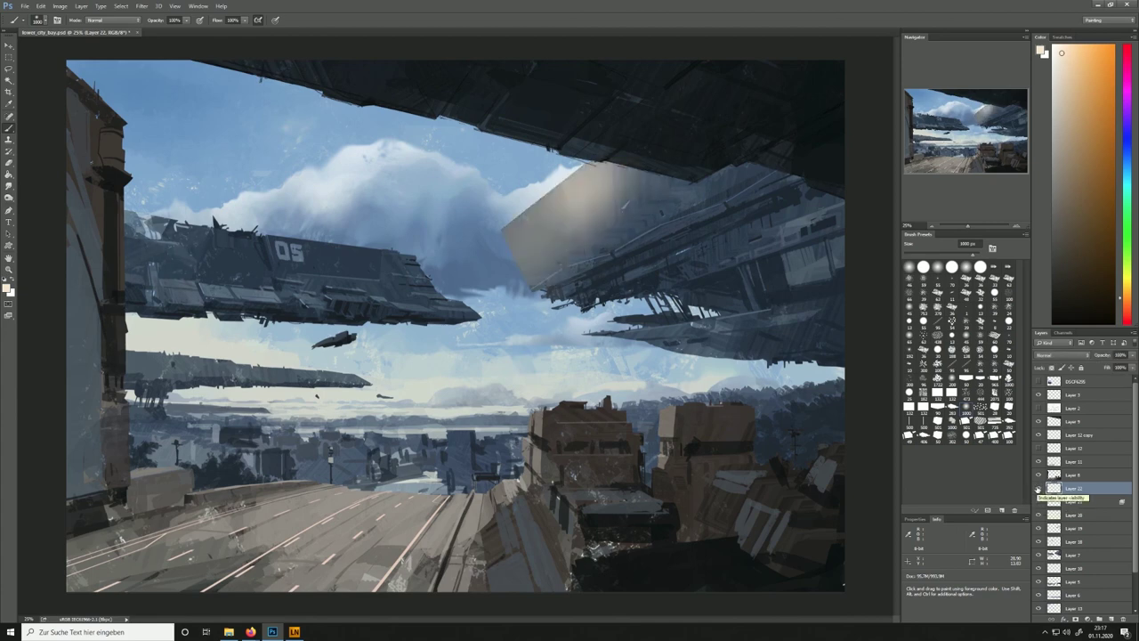
Hide the warm glow, paint a near-white one on a new layer over the right-hand ship's front, and trim it with the eraser
click(1038, 490)
click(1112, 618)
click(1056, 52)
drag(503, 249, 614, 169)
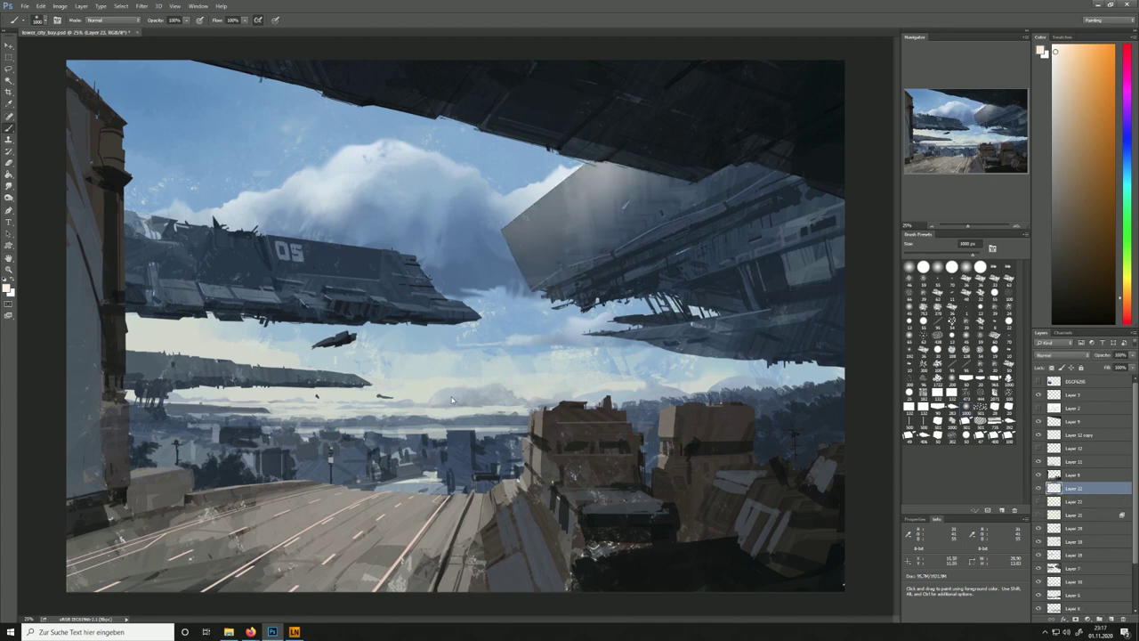
drag(633, 272, 583, 253)
key(ctrl+alt+z)
key(ctrl+alt+z)
key(alt+e)
key(Escape)
key(e)
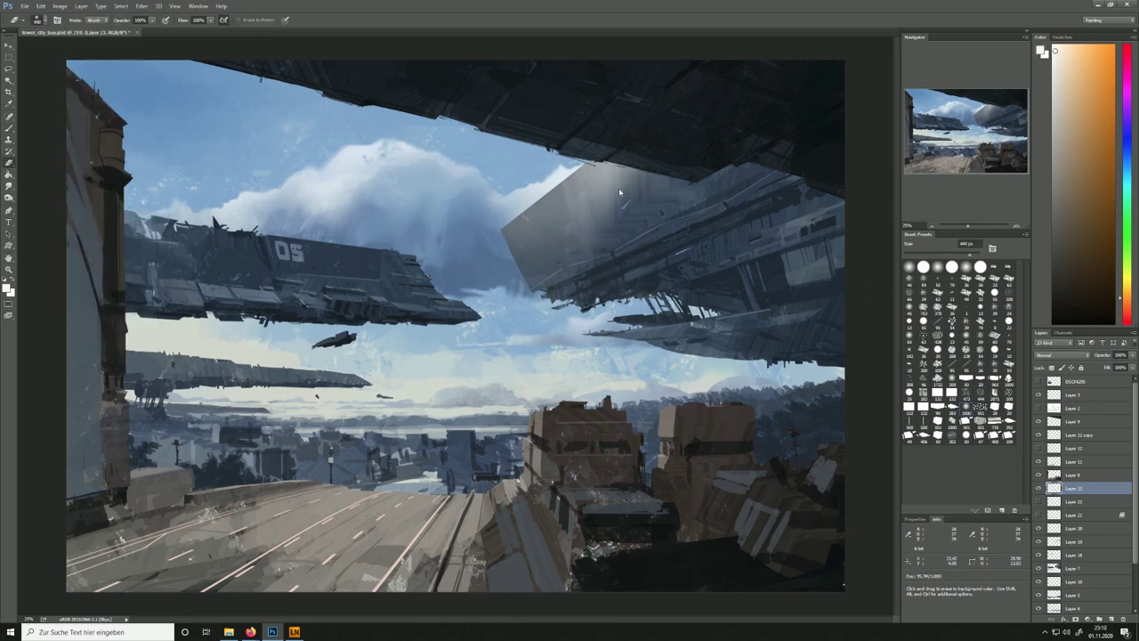
Show the Overlay glow layer, Layer 21, and lower its opacity to 20%
click(1039, 515)
click(1076, 515)
click(1132, 355)
drag(1114, 366, 1097, 368)
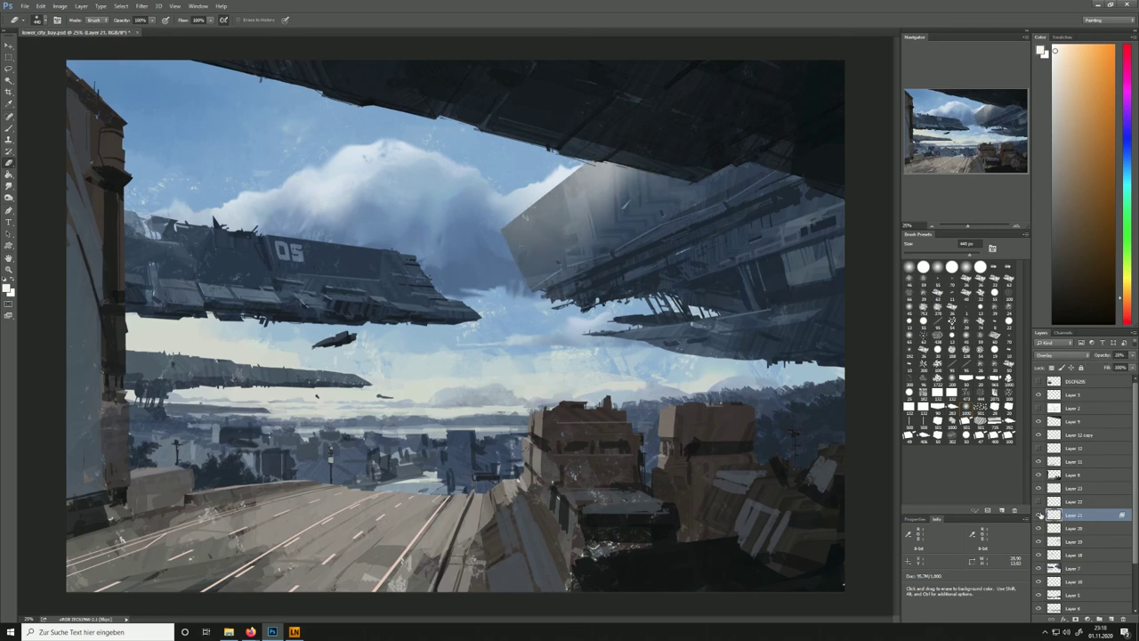
Hide the glow layers and paint plating on the right-hand ship's front with sampled blue-greys on a new layer beneath them
click(1039, 515)
click(1038, 489)
click(1073, 531)
key(ctrl+shift+alt+n)
click(1008, 435)
key(b)
alt+click(608, 194)
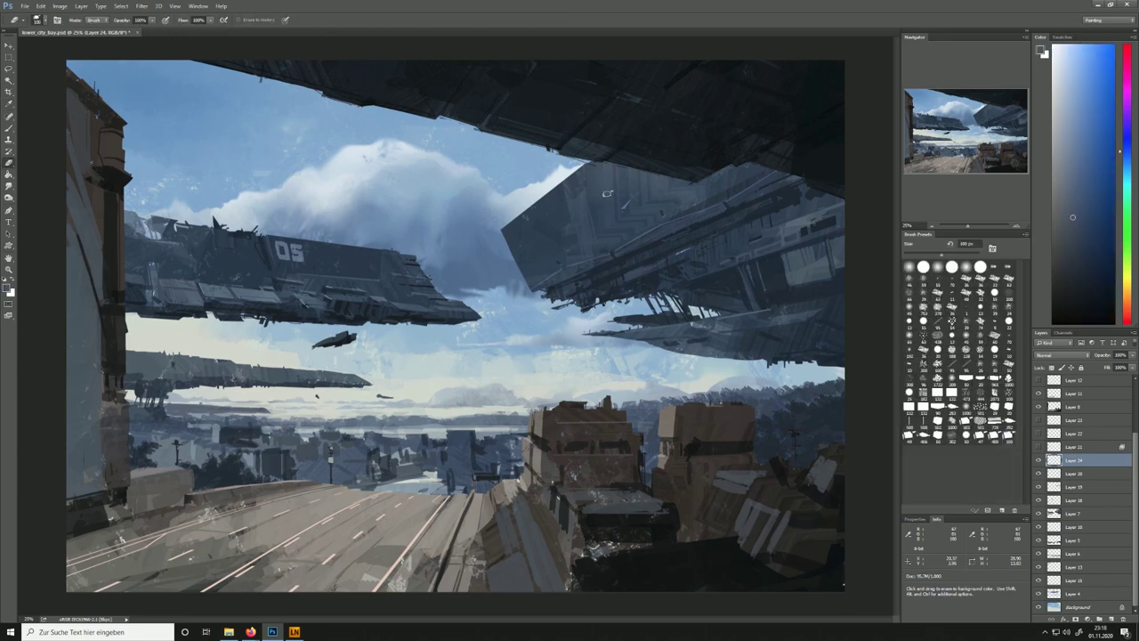
alt+click(621, 232)
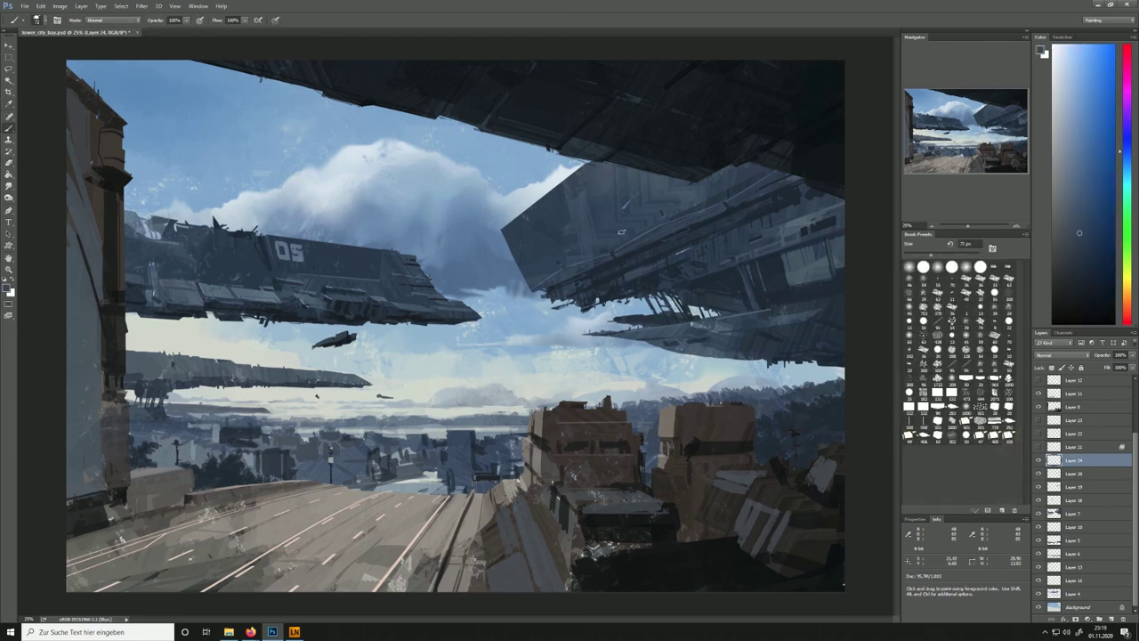
alt+click(637, 199)
alt+click(653, 209)
alt+click(659, 198)
alt+click(810, 142)
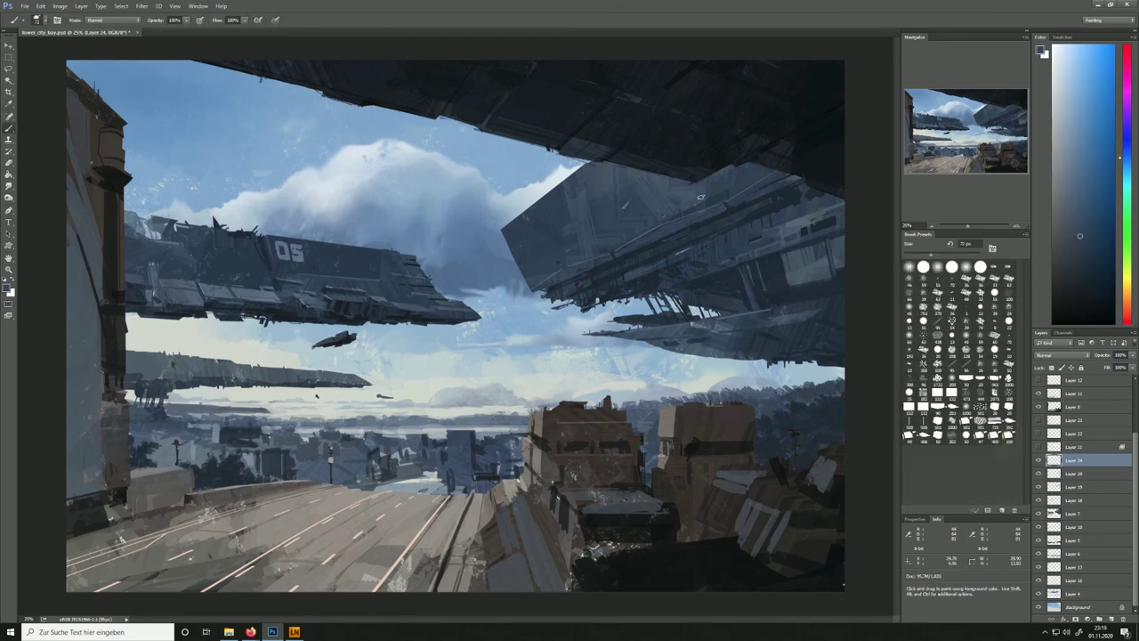
Simplify the lower part of the right-hand ship's front with a larger brush and sampled dark blues
click(942, 254)
alt+click(581, 251)
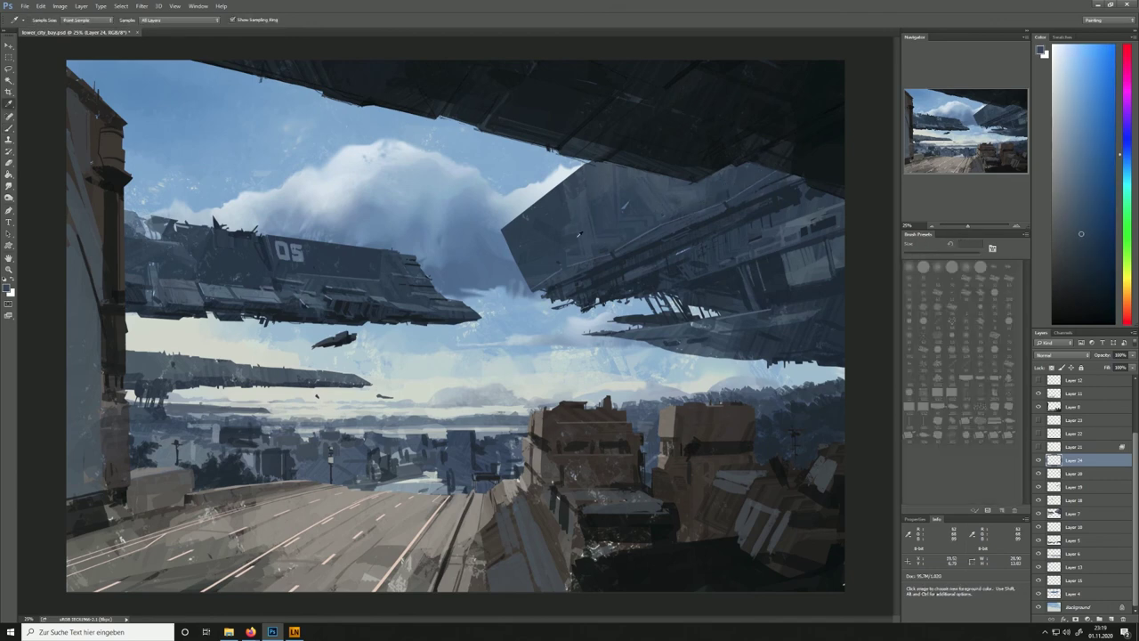
alt+click(562, 258)
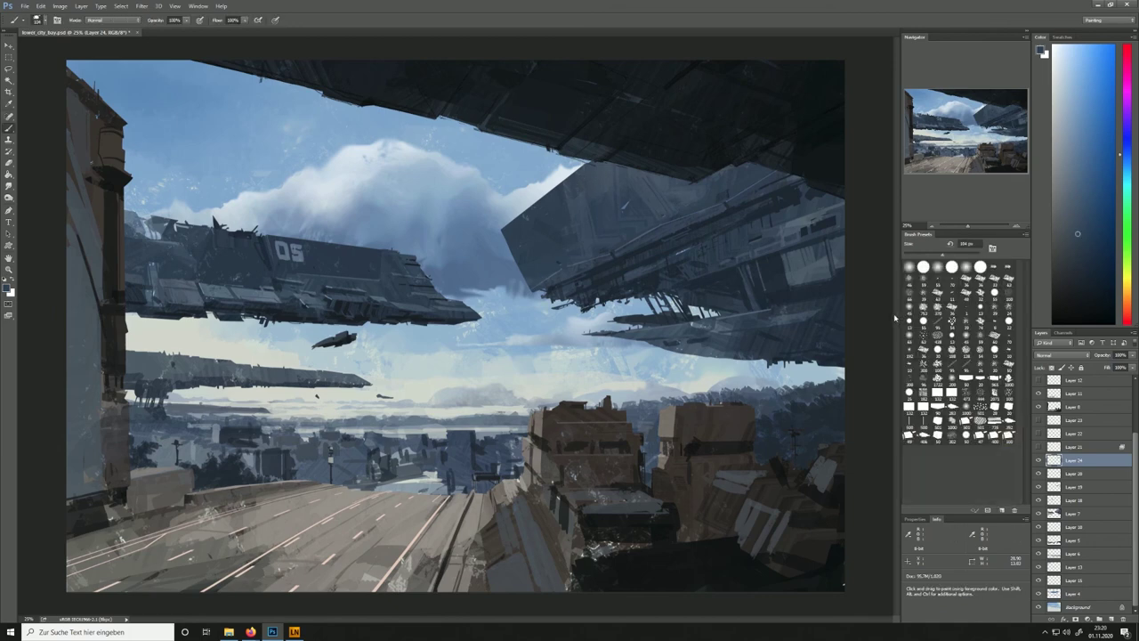
alt+click(570, 219)
alt+click(568, 222)
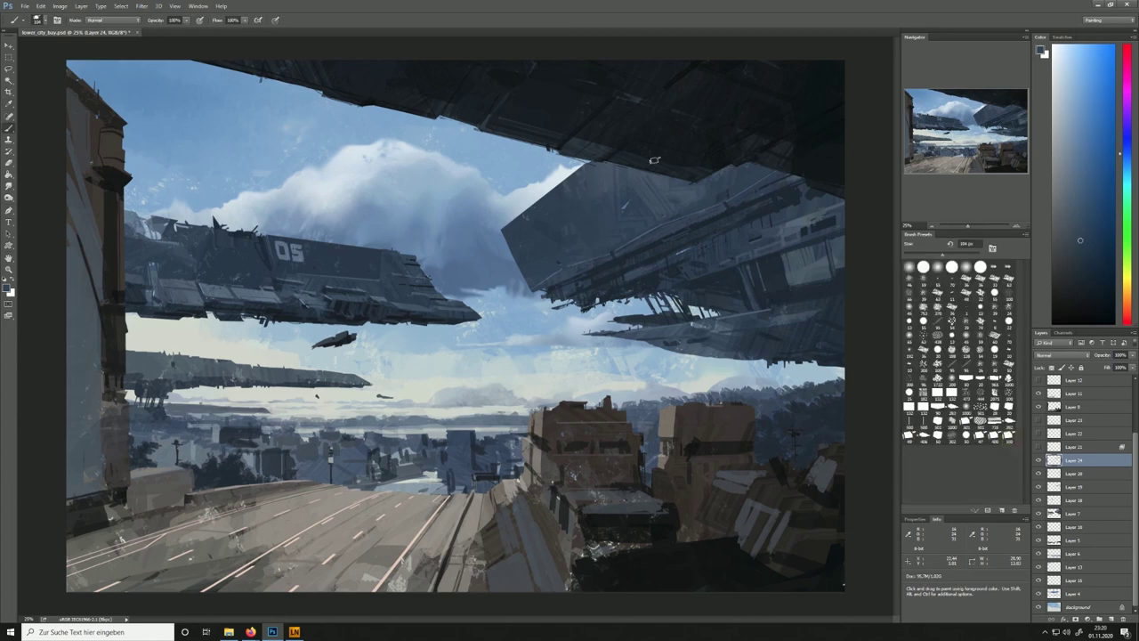
Blend the plating across the upper part of the right-hand ship's front with blue-greys sampled from the hull
alt+click(622, 203)
alt+click(666, 204)
alt+click(642, 183)
alt+click(689, 203)
alt+click(689, 203)
alt+click(721, 185)
alt+click(686, 184)
alt+click(708, 194)
Paint out the light scratches and touch up small details mid-hull on the right-hand ship with a finer brush
click(913, 254)
alt+click(639, 214)
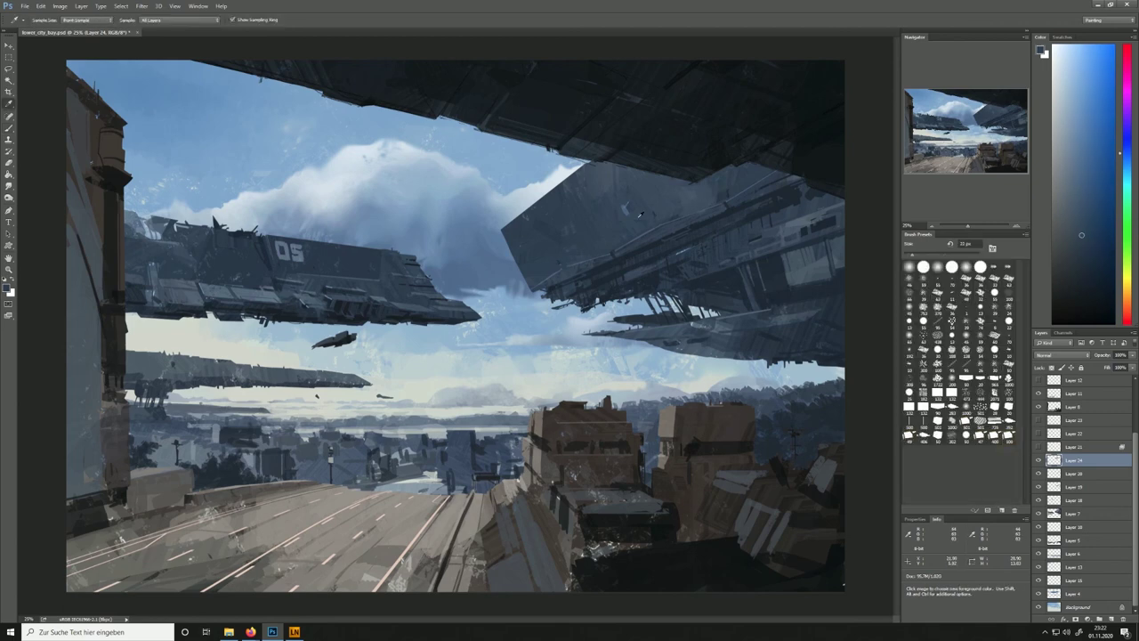
alt+click(656, 213)
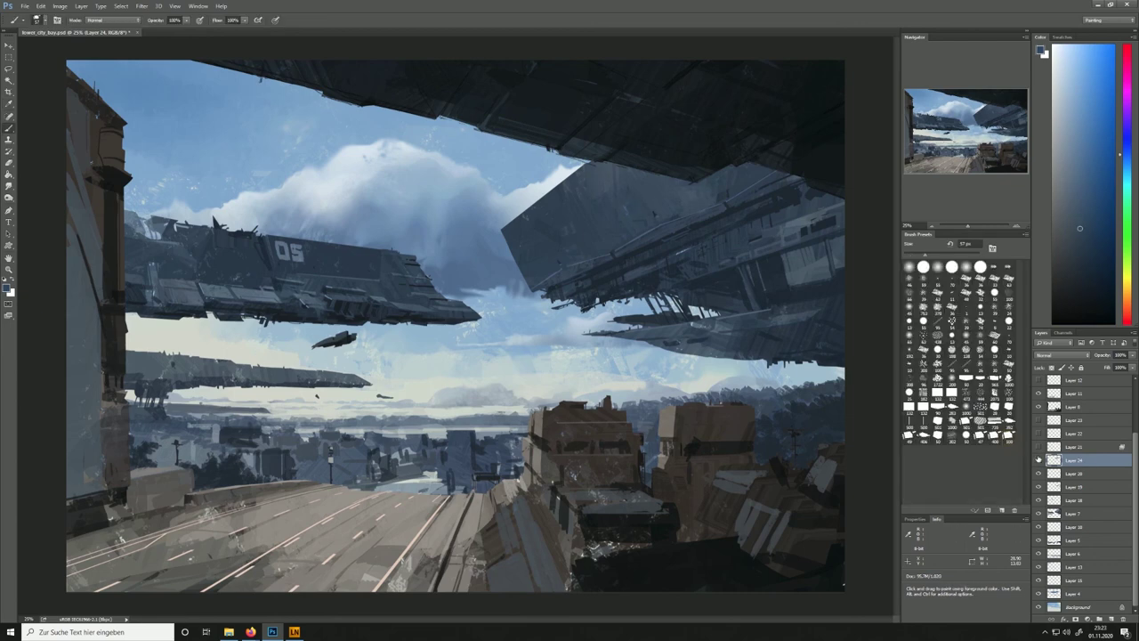
Show the Overlay glow layer, Layer 21, raise its opacity slightly, and compare it hidden and shown
click(1036, 446)
click(1081, 446)
click(1132, 355)
drag(1100, 366, 1108, 367)
click(1039, 419)
click(1037, 445)
click(1037, 446)
click(1037, 446)
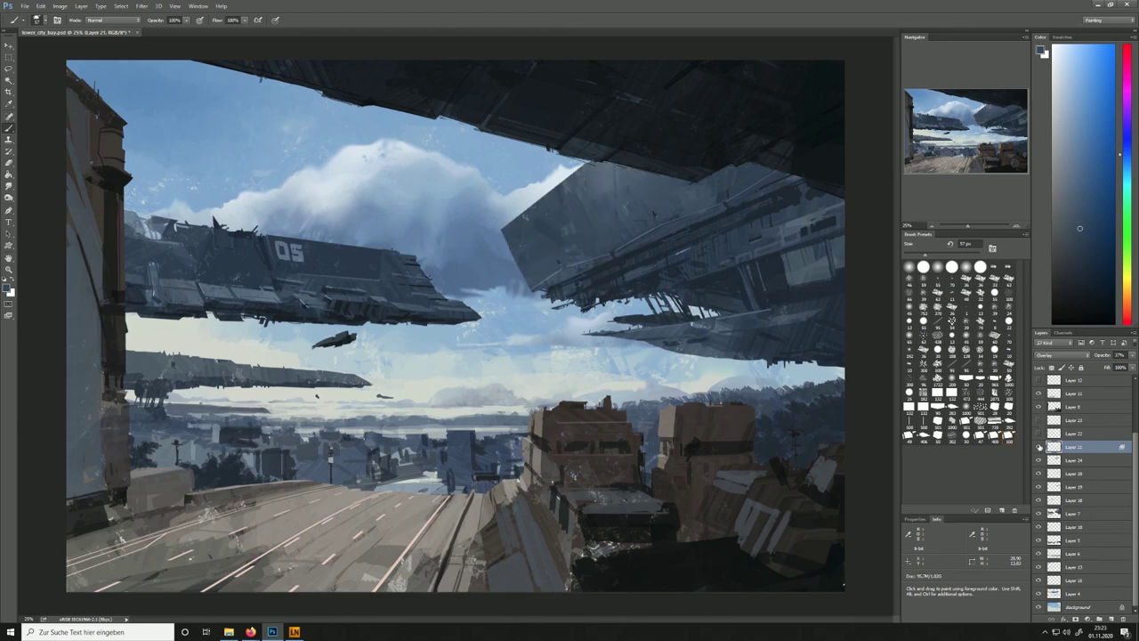
Show the near-white glow layer, Layer 23, and lower its opacity slightly
click(1038, 447)
click(1038, 420)
click(1074, 420)
drag(1132, 355, 1124, 367)
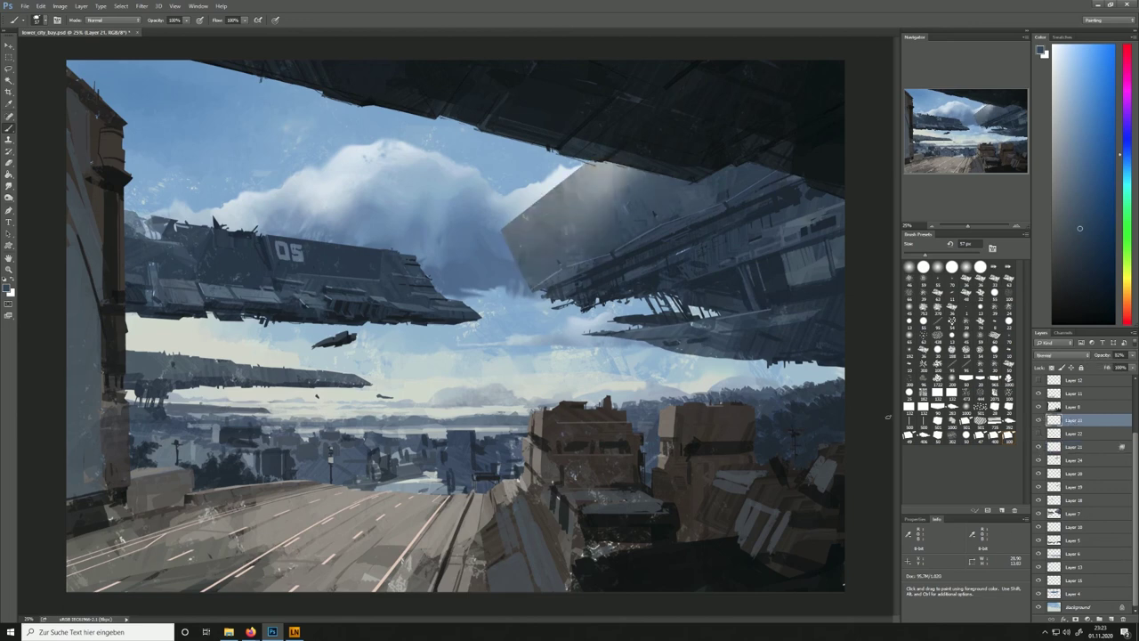
Darken the rear of the right-hand ship on a new layer with a 1000 px soft brush and a sampled near-black
click(1111, 619)
click(966, 405)
key(alt)
key(b)
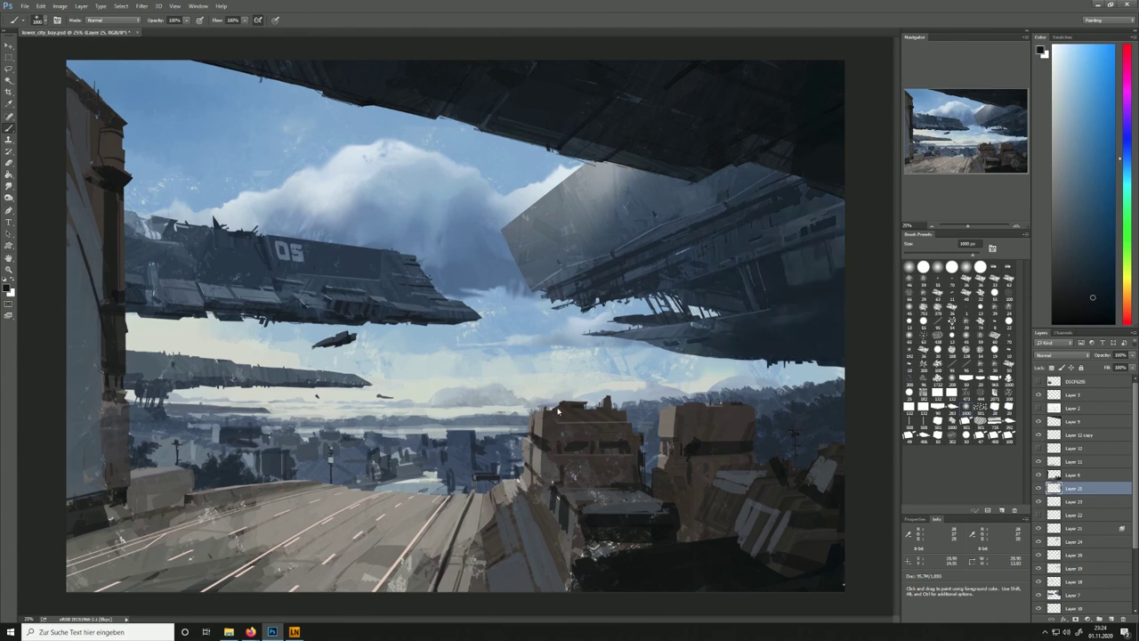
alt+click(708, 160)
mouse_move(799, 233)
mouse_down()
mouse_move(809, 261)
mouse_move(773, 149)
mouse_up()
Add an Overlay layer and deepen the right-hand ship's lower rear hull with a sampled dark blue, undoing the trial strokes
click(1111, 618)
click(1061, 355)
click(1050, 438)
alt+click(769, 292)
mouse_move(769, 292)
mouse_down()
mouse_move(734, 235)
mouse_move(760, 312)
mouse_up()
alt+click(769, 291)
key(ctrl+z)
key(ctrl+z)
mouse_move(811, 260)
mouse_down()
mouse_move(795, 225)
mouse_move(803, 234)
mouse_up()
key(ctrl+z)
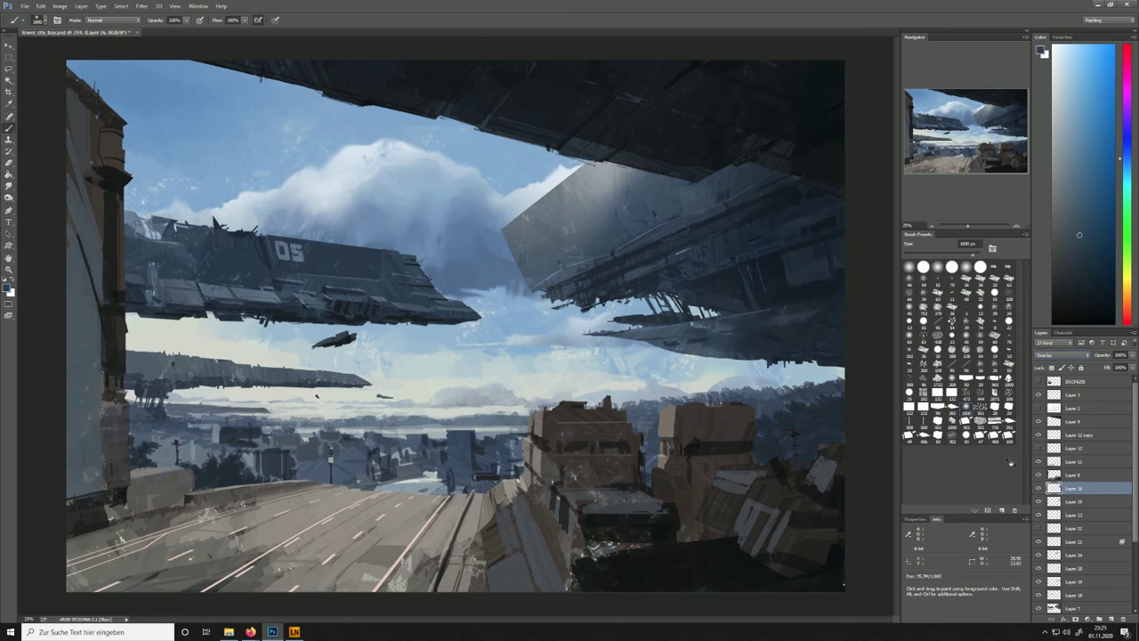
drag(752, 313, 820, 286)
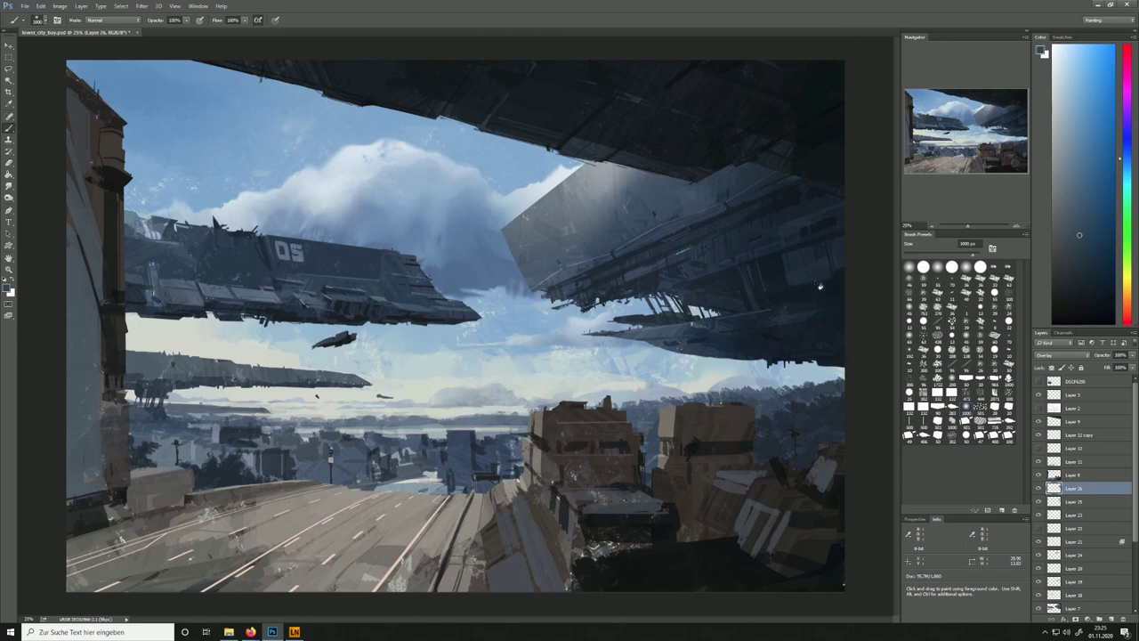
Compare the two shadow layers hidden and shown, and set the near-white glow layer's opacity to 100%
click(1038, 487)
click(1039, 488)
click(1039, 488)
click(1038, 488)
click(1038, 501)
click(1038, 501)
click(1074, 514)
mouse_move(1132, 355)
mouse_down()
mouse_move(1123, 367)
mouse_move(1134, 366)
mouse_up()
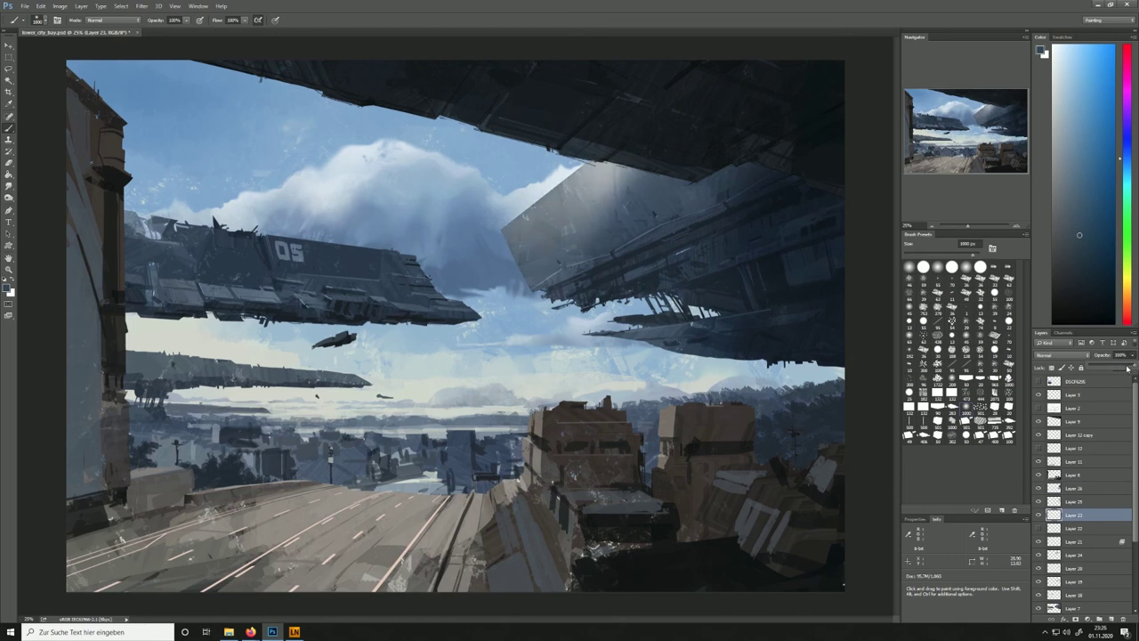
Examine what the shadow layers and the ship detail layers 19 and 20 contribute by hiding and showing each
click(1038, 487)
click(1038, 488)
click(1038, 501)
click(1038, 501)
click(1039, 568)
click(1039, 567)
click(1039, 581)
click(1039, 581)
click(1038, 581)
click(1038, 581)
Clean up Layer 19 along the right-hand ship's underside with a small textured eraser
click(1058, 581)
key(e)
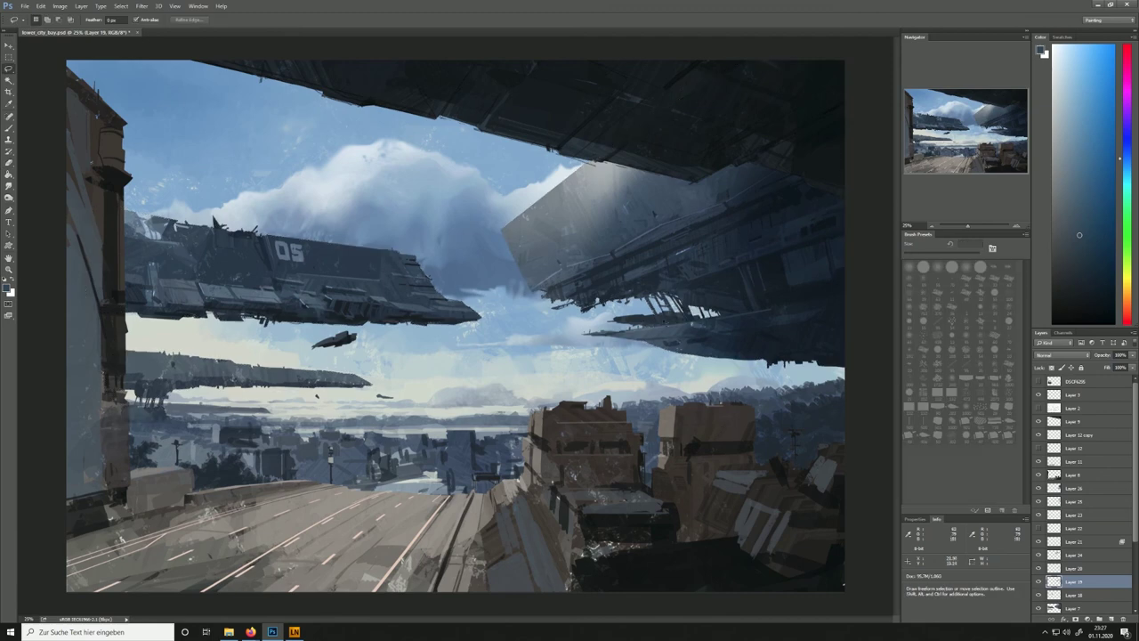
scroll(1081, 493, down, 3)
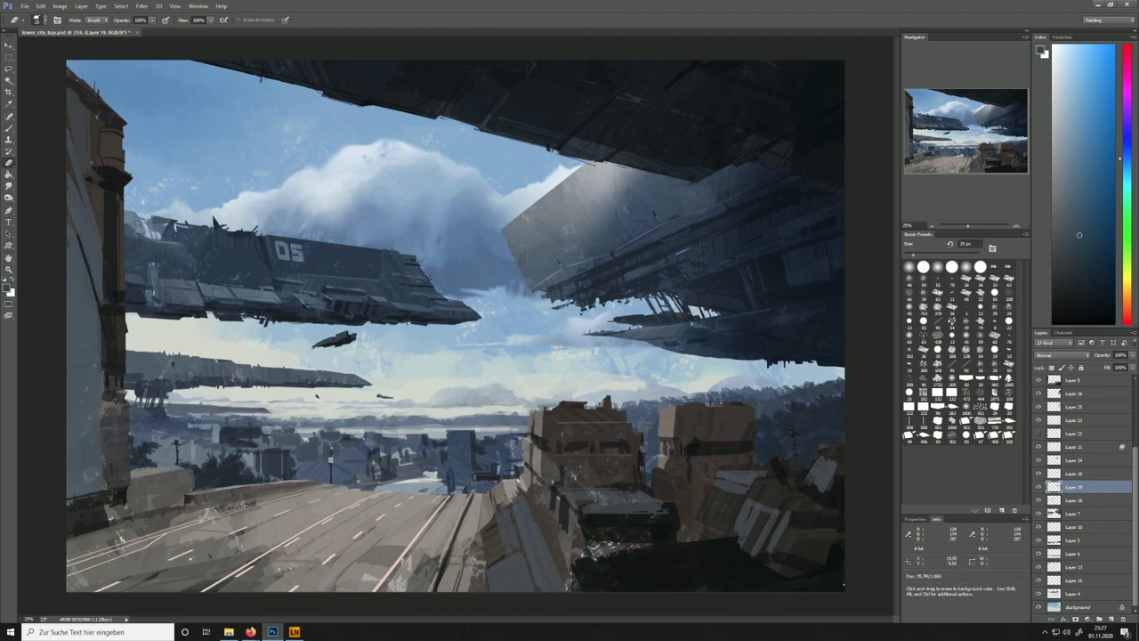
key(b)
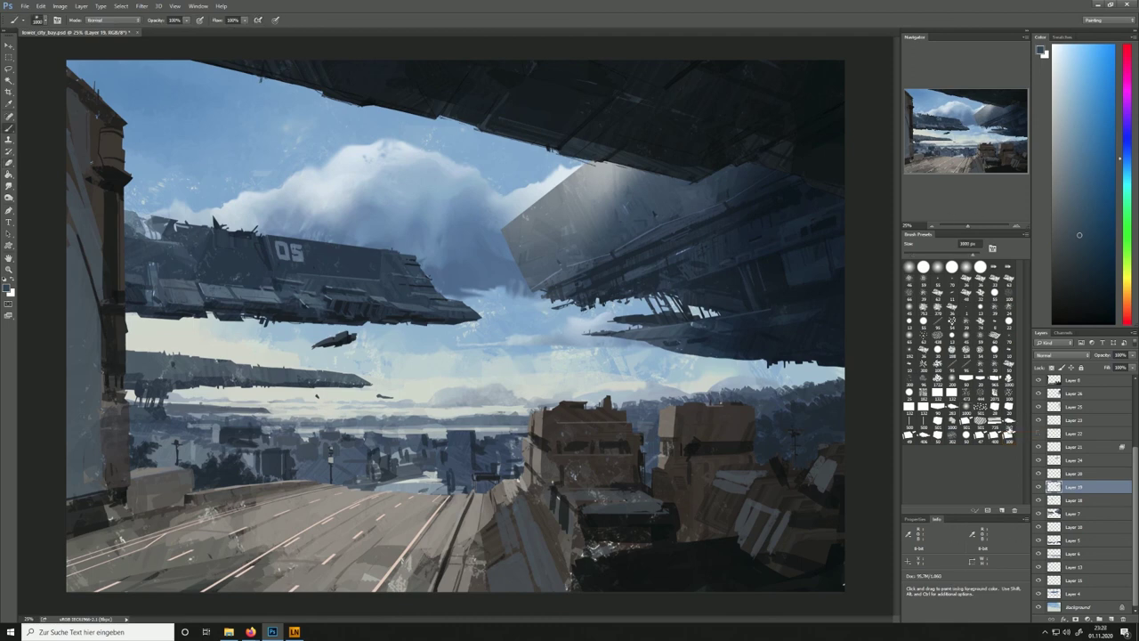
Paint hull details on the distant left-hand ship on Layer 18 with a small brush and sampled blue-greys
click(1068, 501)
click(923, 258)
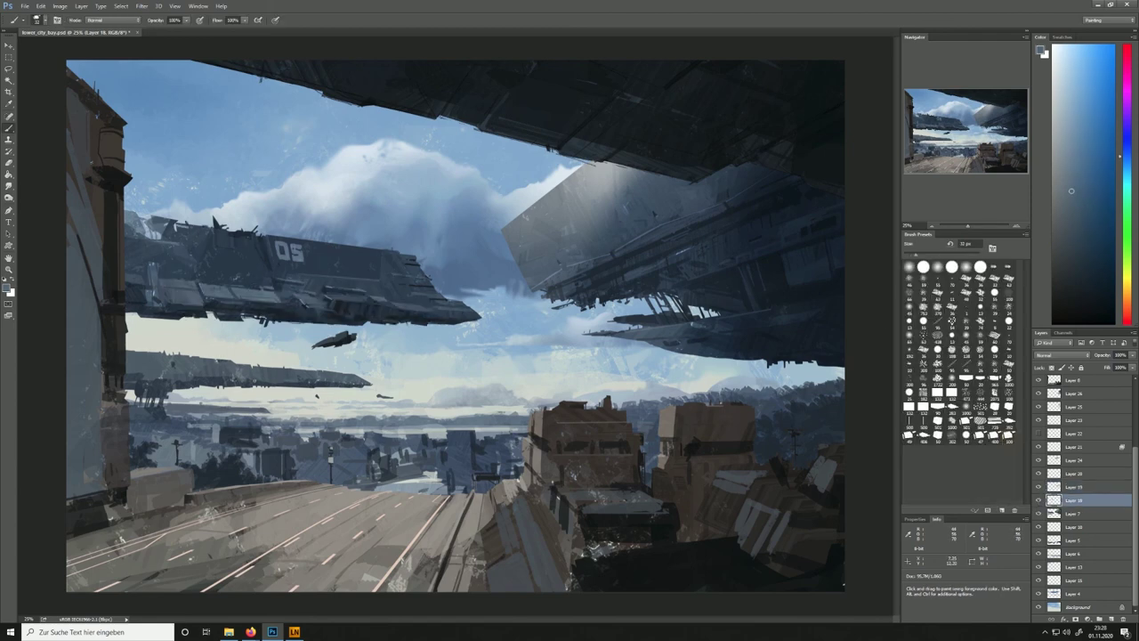
alt+click(338, 376)
alt+click(220, 380)
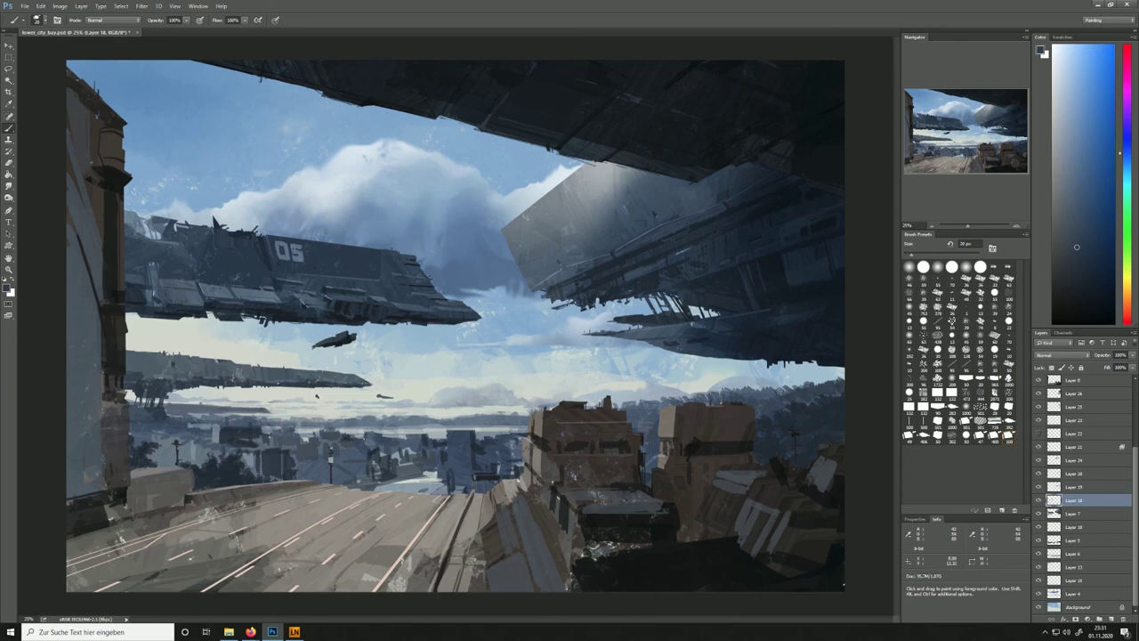
alt+click(288, 256)
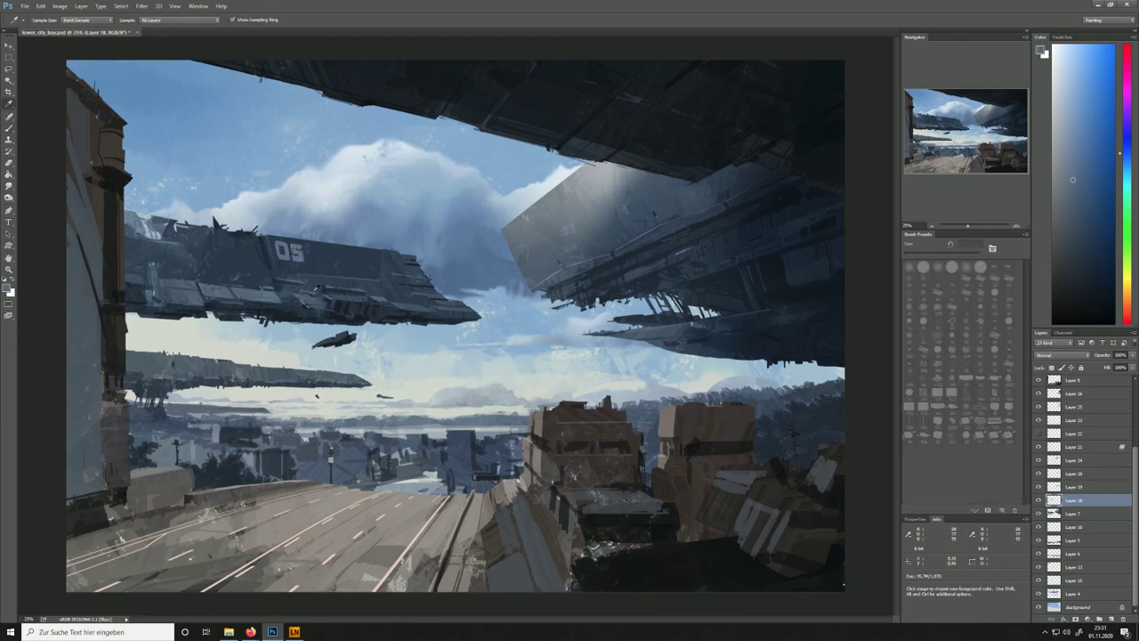
Compare the painting with the shadow layers 25 and 26 hidden and shown
scroll(1039, 434, up, 5)
click(1038, 441)
click(1038, 440)
click(1038, 428)
click(1038, 428)
scroll(1039, 534, down, 3)
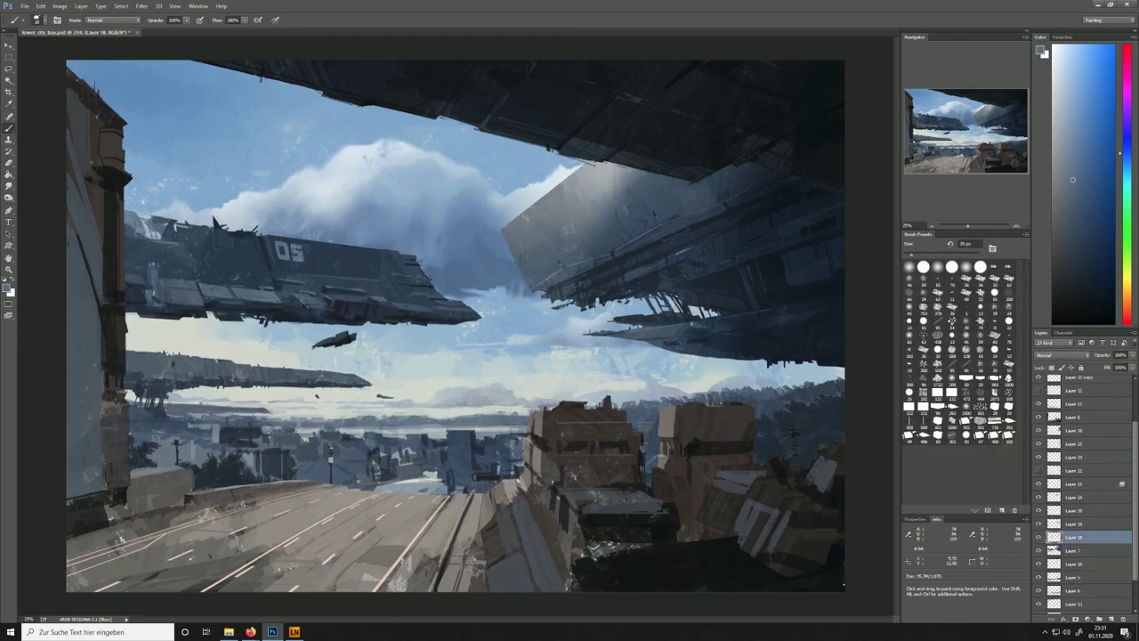
Refine the distant ship's hull panels with lighter blue-greys sampled from the nearer ship and its own hull
alt+click(195, 223)
scroll(1085, 498, down, 3)
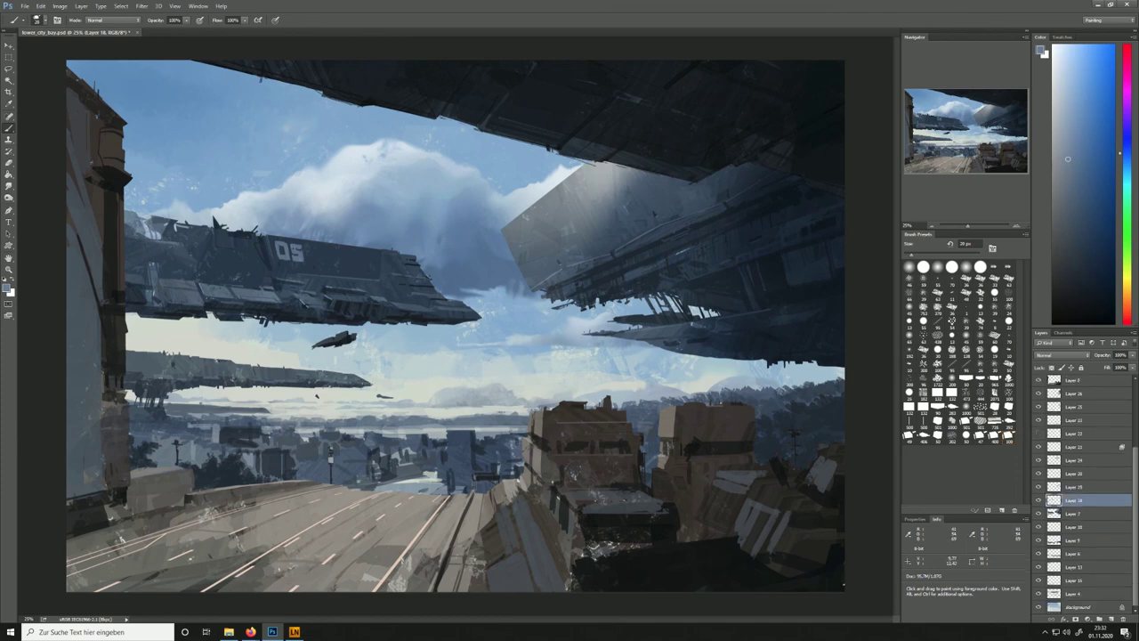
alt+click(299, 377)
alt+click(299, 377)
alt+click(299, 377)
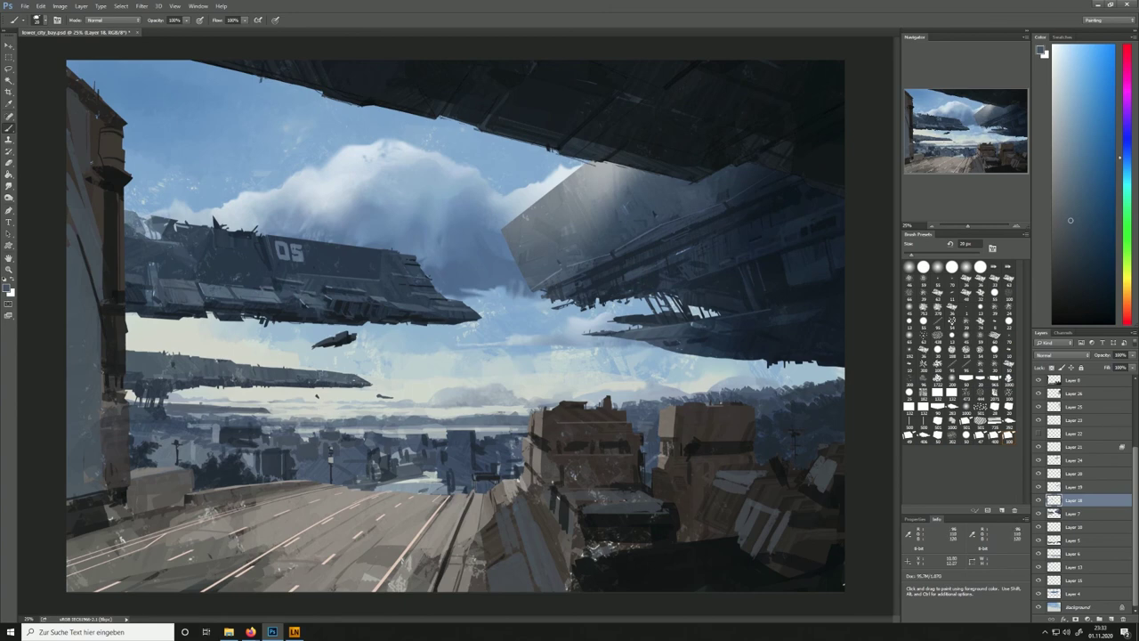
Add darker blue details to the distant ship's hull, then compare Layer 18 and Layer 7 hidden and shown
alt+click(327, 374)
alt+click(418, 475)
alt+click(247, 477)
alt+click(200, 457)
alt+click(223, 469)
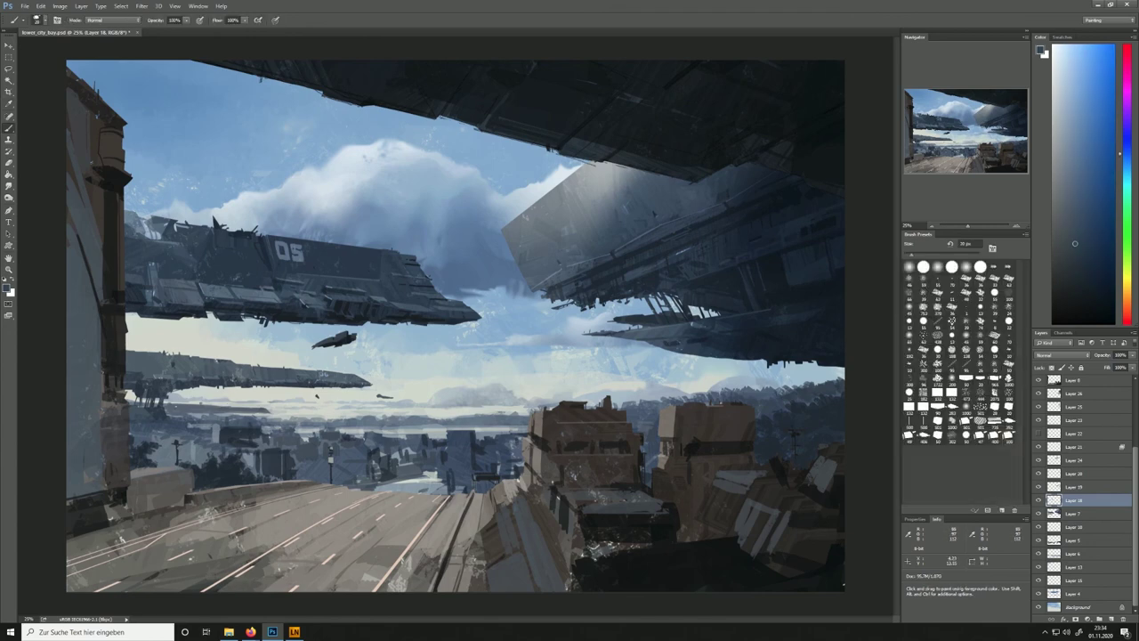
click(1039, 500)
click(1039, 500)
click(1039, 513)
click(1038, 514)
Lock Layer 5's transparent pixels and tone the far horizon shapes below the distant ship with a larger brush and sampled blues
click(1081, 540)
click(1051, 368)
drag(911, 254, 938, 254)
alt+click(209, 404)
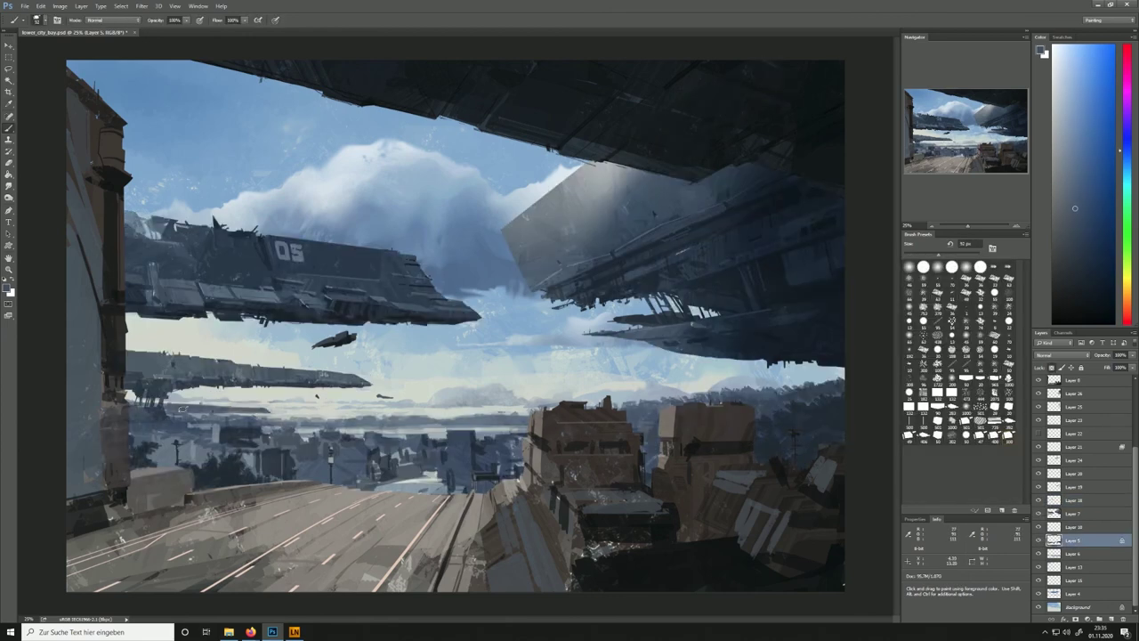
alt+click(285, 414)
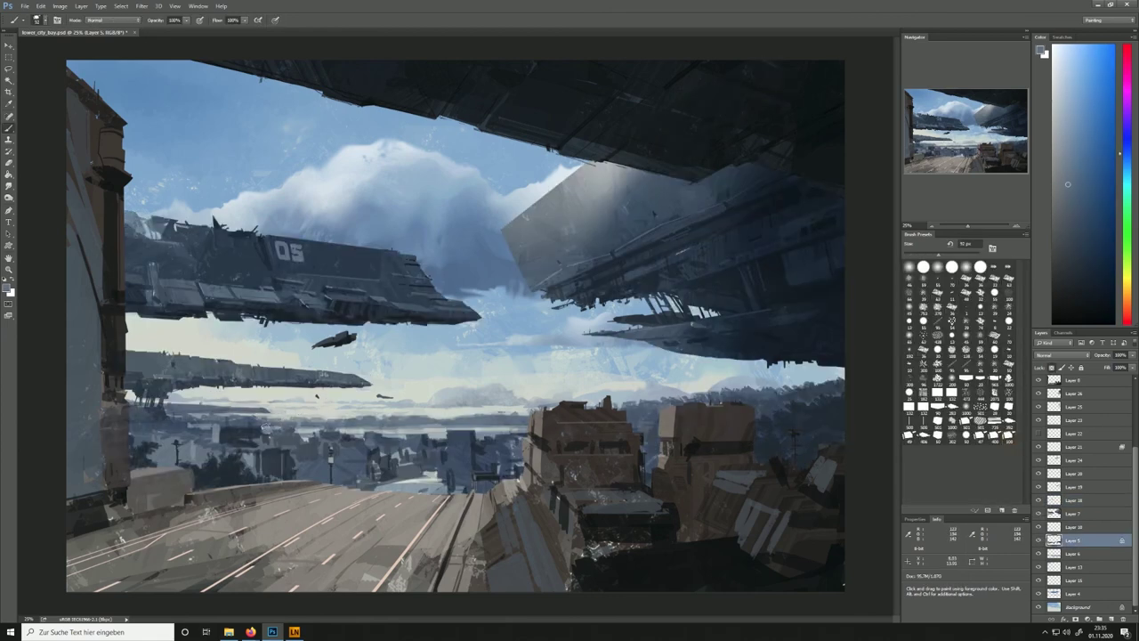
alt+click(189, 411)
Rework the shapes around the distant ship's base on Layer 5, alternating eraser and brush with a sampled hull colour
key(e)
key(b)
click(940, 283)
alt+click(178, 376)
key(e)
key(b)
key(e)
key(b)
Check Layer 7 hidden and shown, and paint more sampled dark blue details around the distant ship on Layer 18
click(1038, 514)
click(1038, 513)
click(1074, 500)
alt+click(222, 456)
alt+click(289, 372)
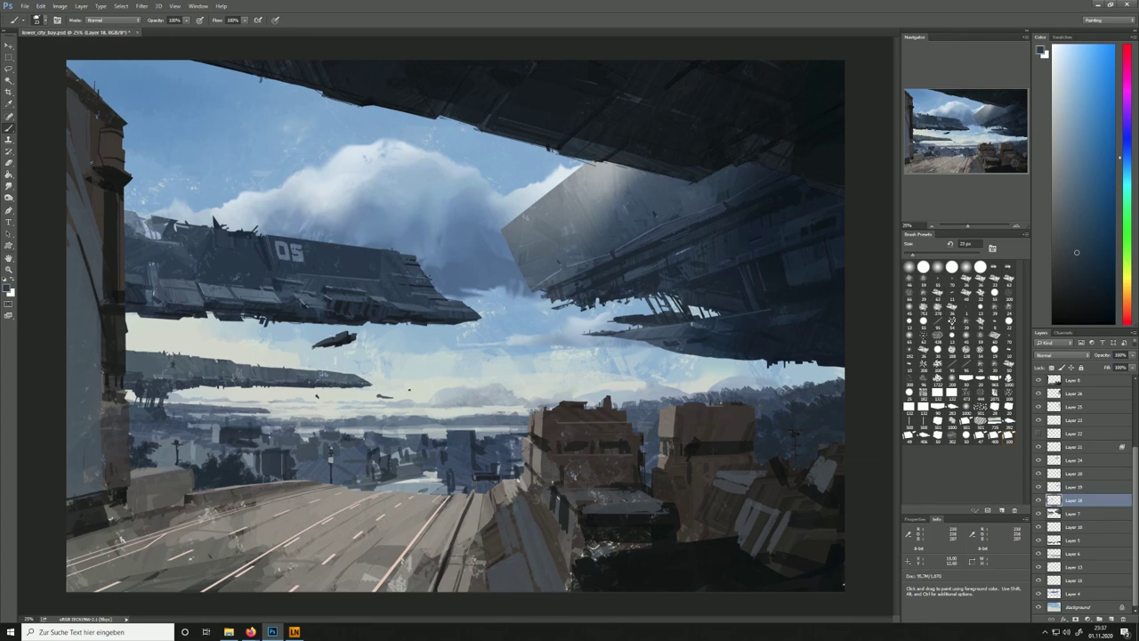
alt+click(289, 380)
Clean up Layer 28 with the eraser and touch up the large ship's lower hull on Layer 7 with a smaller brush and sampled dark blue
key(alt+bracketleft)
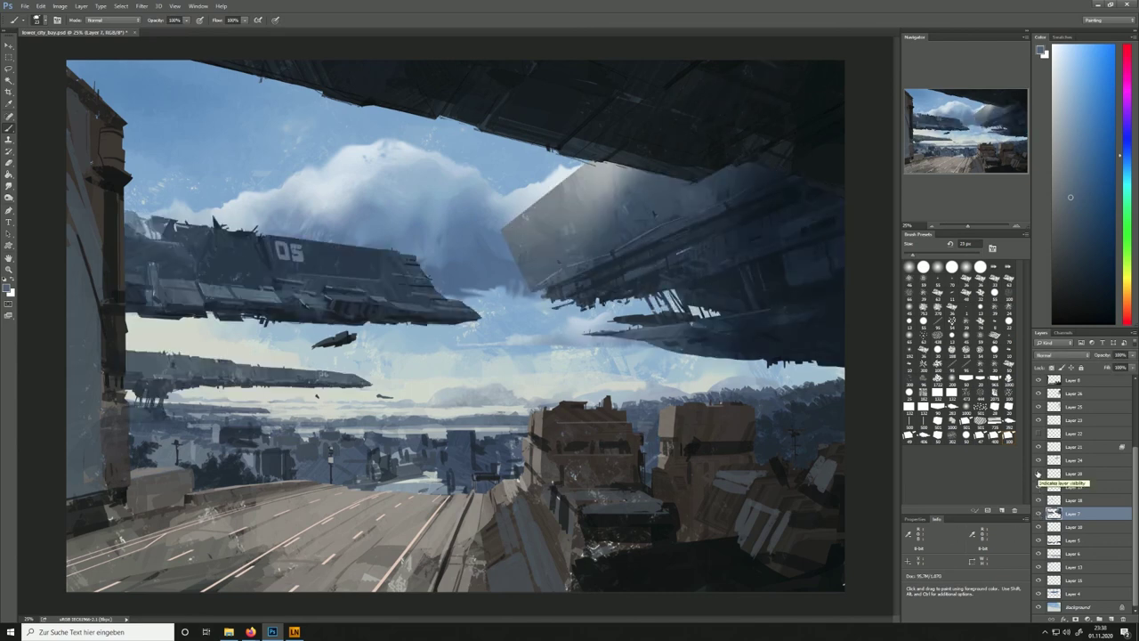
click(1053, 474)
key(e)
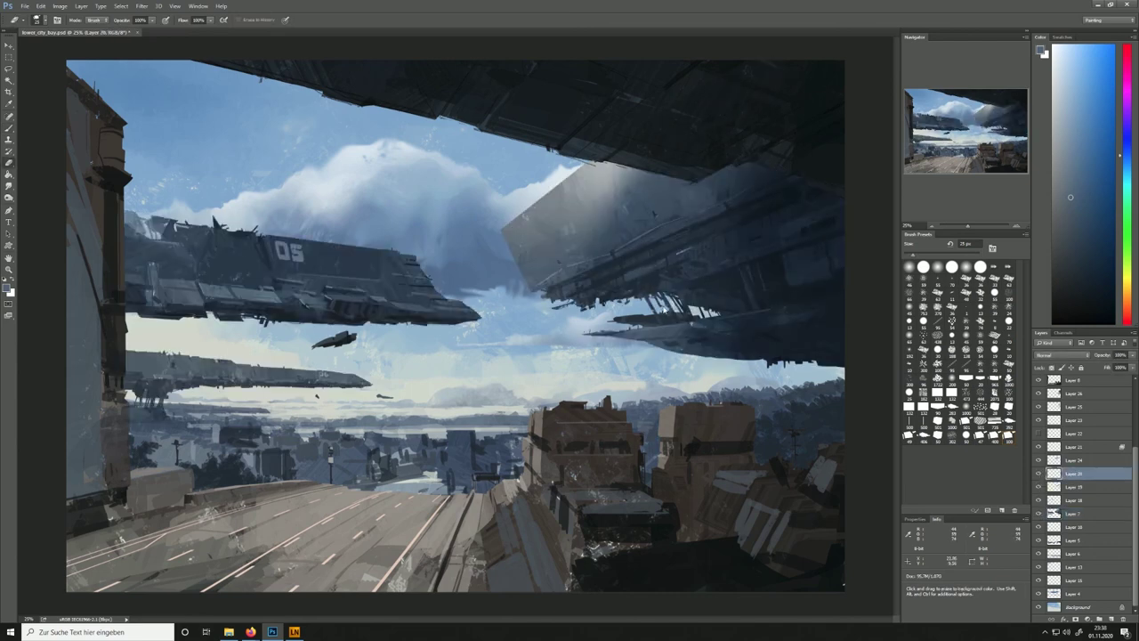
click(1063, 514)
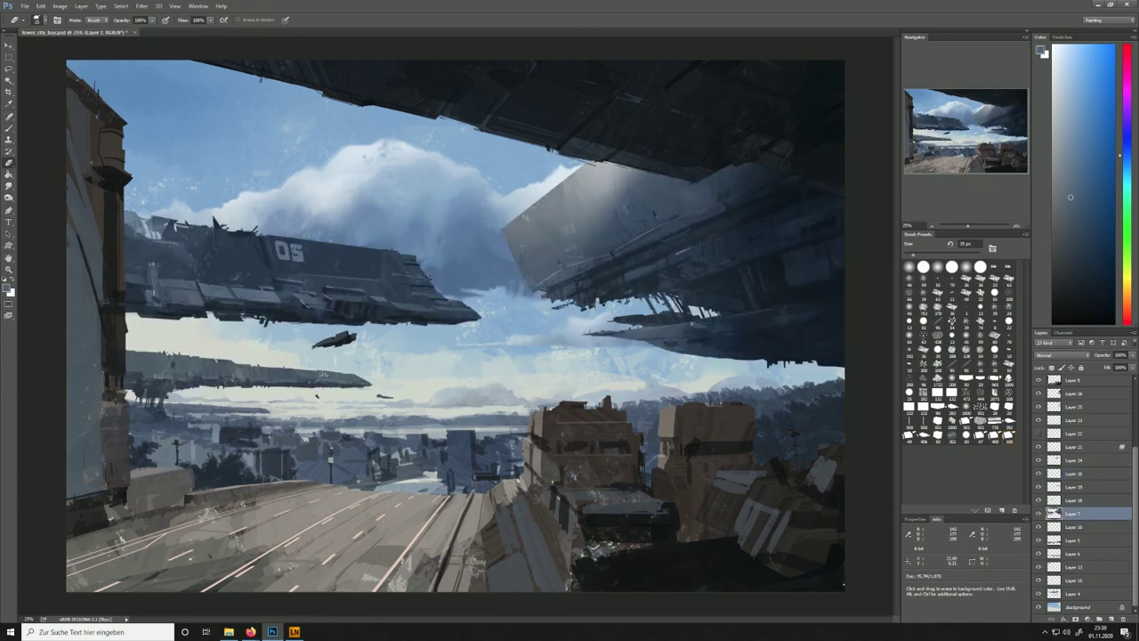
key(b)
key(bracketleft)
key(bracketleft)
alt+click(628, 335)
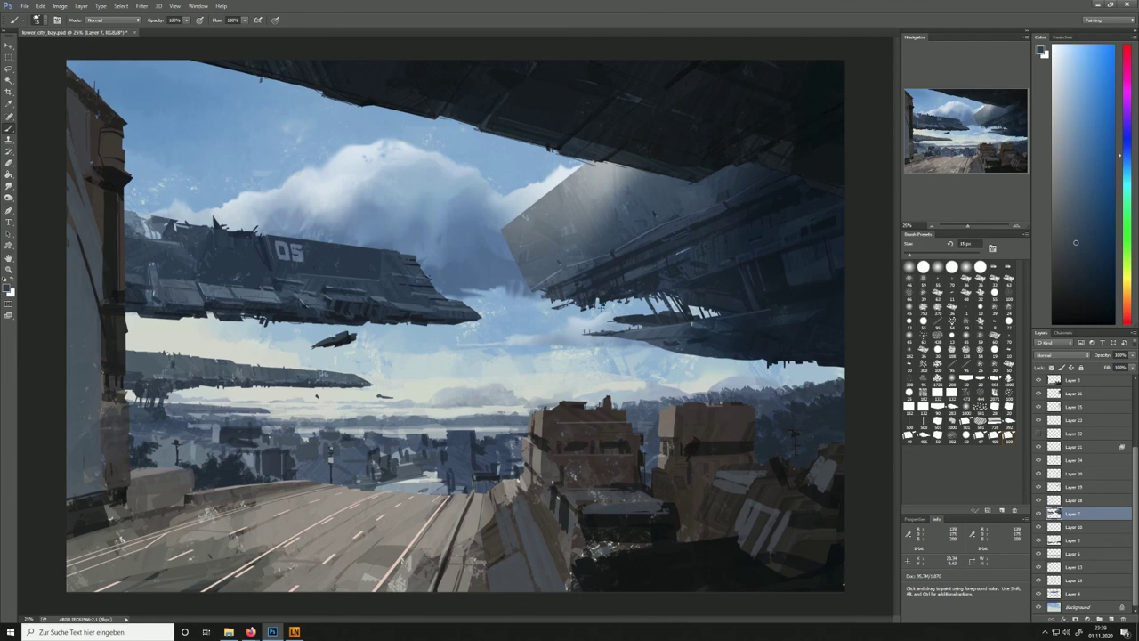
Compare Layers 18, 19 and 28 hidden and shown one after another
click(1038, 500)
click(1038, 500)
click(1038, 487)
click(1038, 486)
click(1038, 474)
click(1038, 473)
Paint fine hull details on the large right-hand ship on Layer 28 with a small brush and blues sampled from its hull
click(1068, 473)
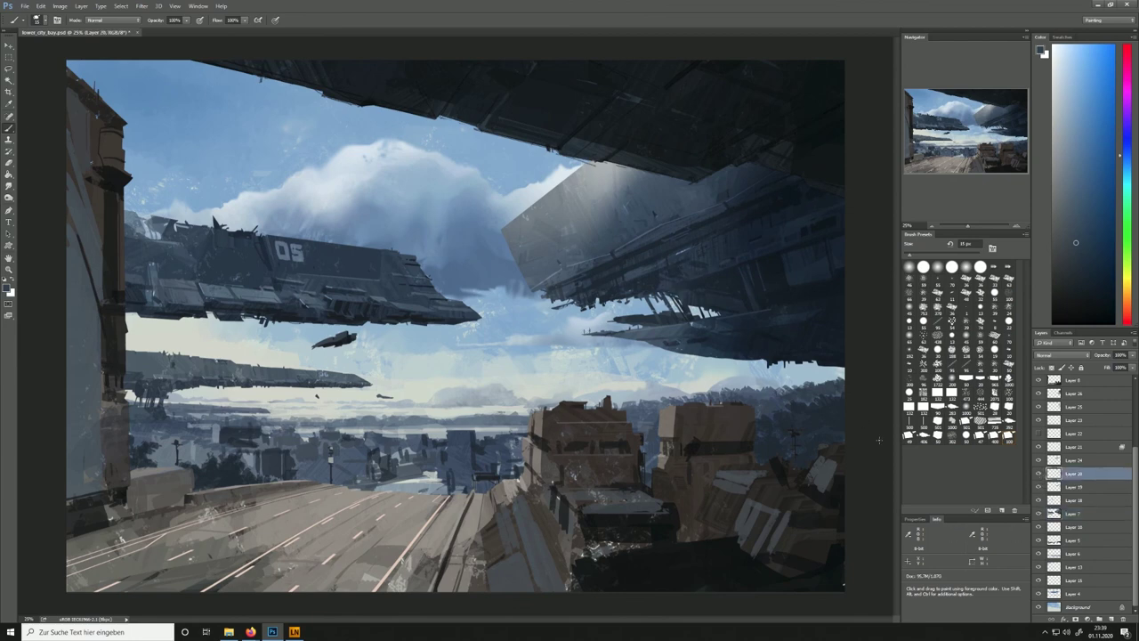
alt+click(685, 261)
alt+click(611, 276)
alt+click(648, 238)
key([)
key([)
key([)
key([)
key(])
alt+click(675, 350)
key([)
Check Layer 26 hidden and shown, and merge the selected neighbouring layers above it
right_click(1072, 436)
click(1037, 75)
click(1039, 420)
click(1039, 421)
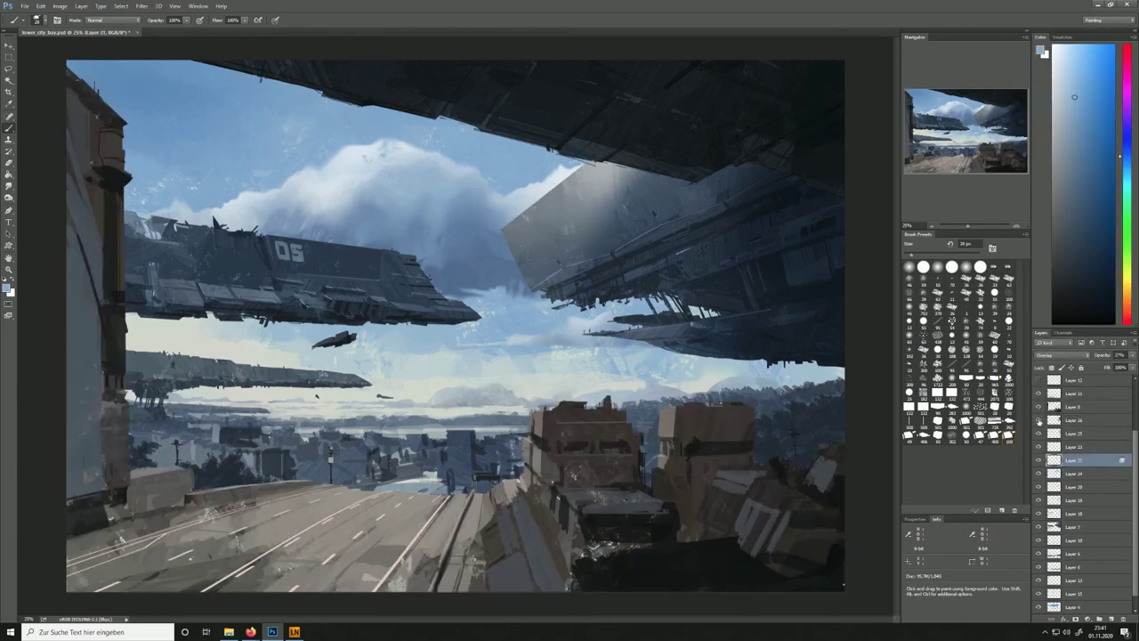
click(1073, 393)
scroll(1049, 435, up, 2)
shift+click(1074, 458)
right_click(1074, 459)
click(1041, 319)
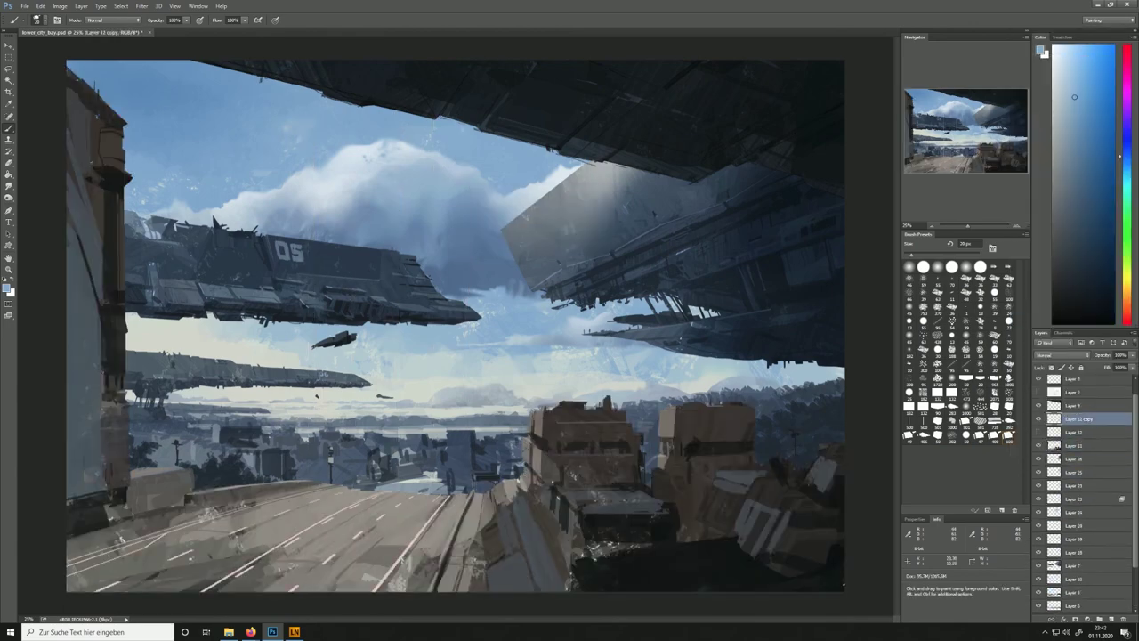
Create a new layer above the foreground buildings' layer and paint the right-hand brown building's dark window band with a sampled near-black
click(1074, 445)
key(ctrl+alt+shift+n)
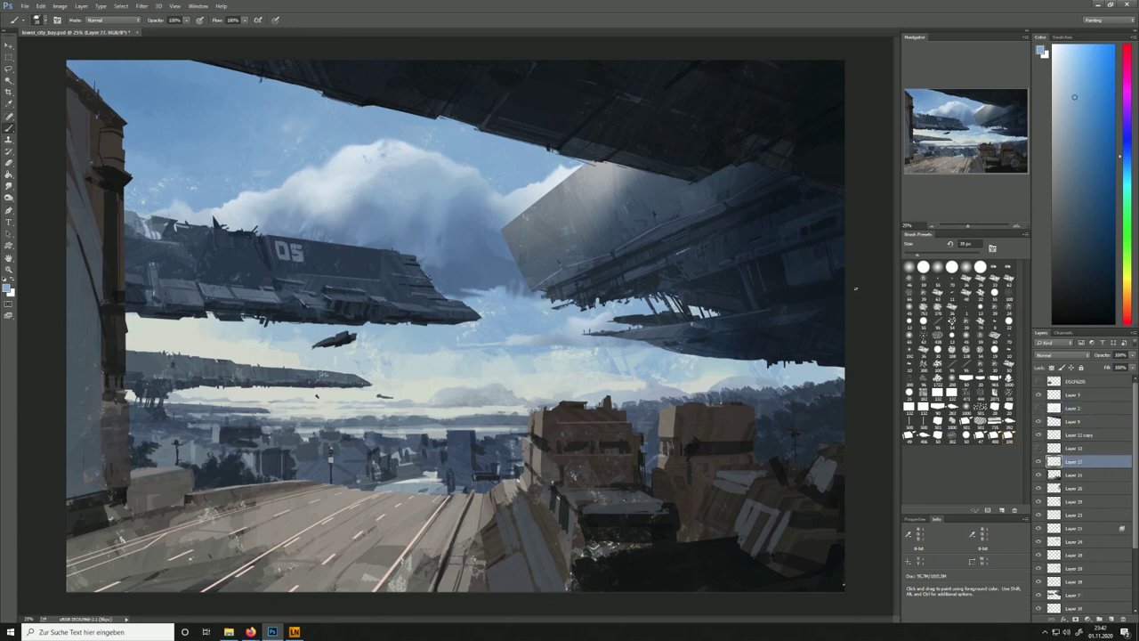
alt+click(709, 447)
alt+click(687, 441)
drag(700, 438, 742, 438)
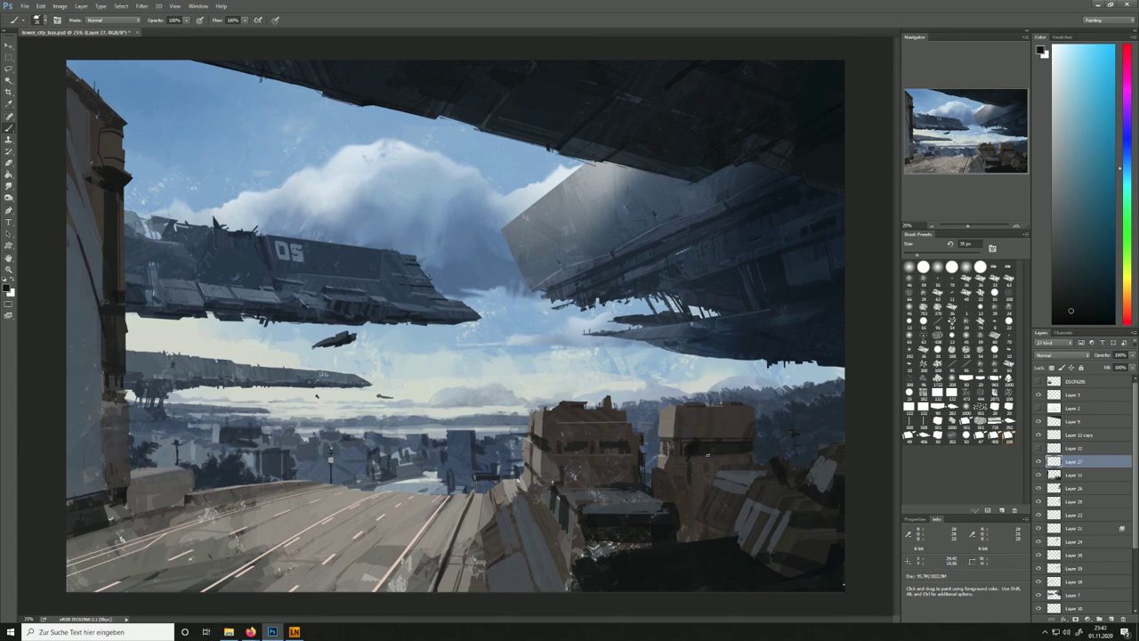
Refine the window openings and surrounding wall of the right-hand brown building with short strokes of sampled dark browns
alt+click(703, 465)
alt+click(722, 473)
mouse_move(678, 458)
mouse_down()
mouse_move(745, 458)
mouse_move(704, 456)
mouse_up()
alt+click(730, 462)
alt+click(730, 462)
alt+click(752, 466)
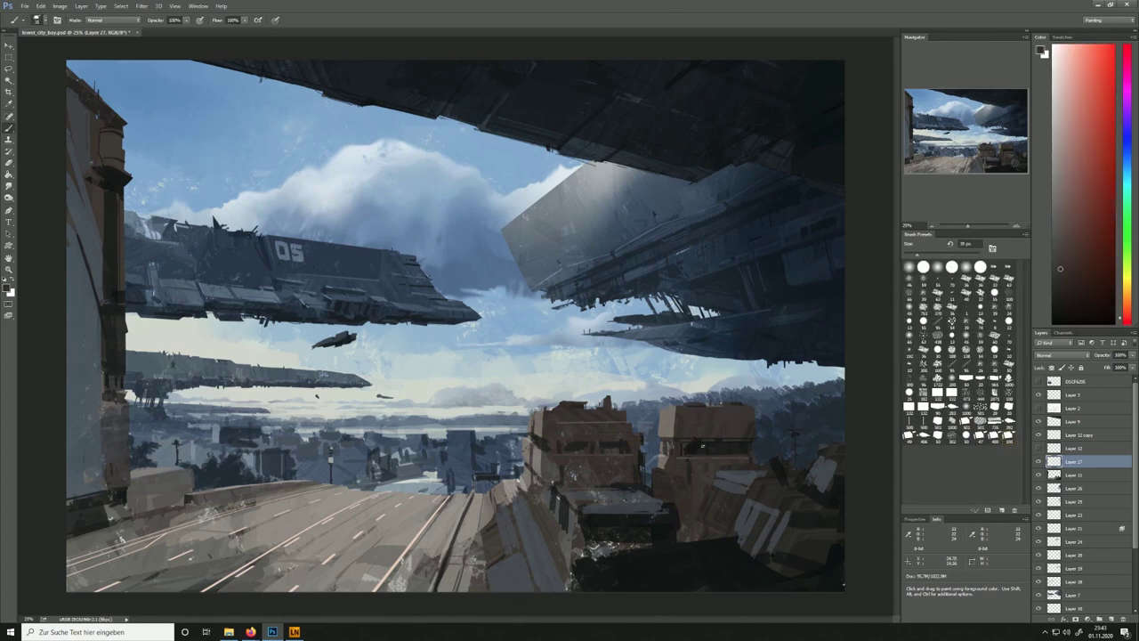
Define the walls, edges and window band of the central brown building on Layer 27 with sampled browns and darks
alt+click(673, 415)
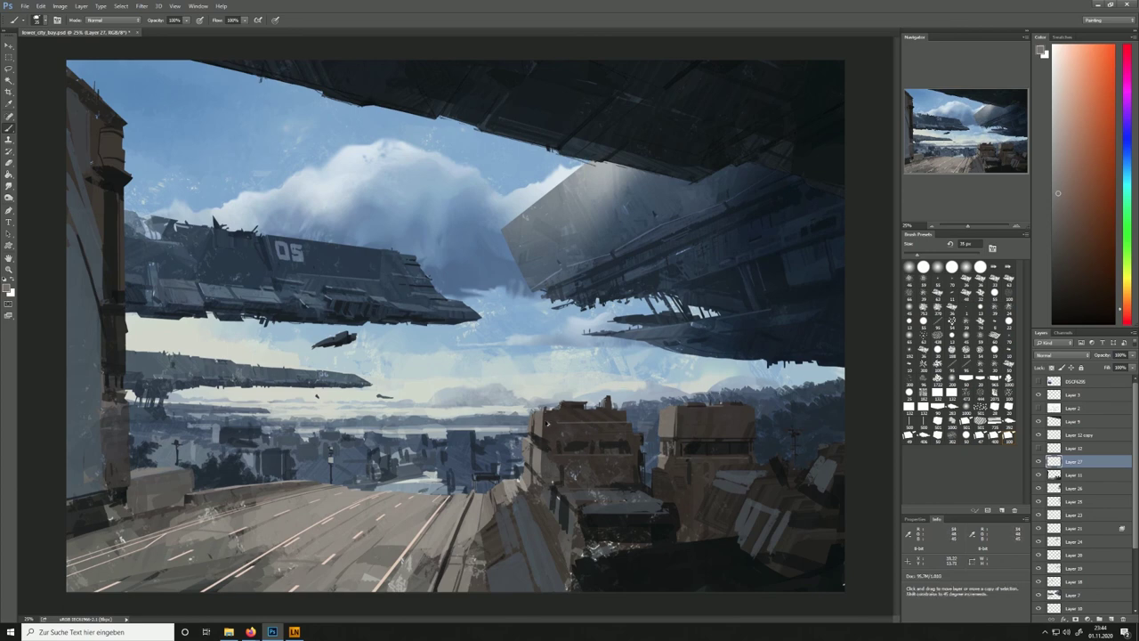
alt+click(536, 439)
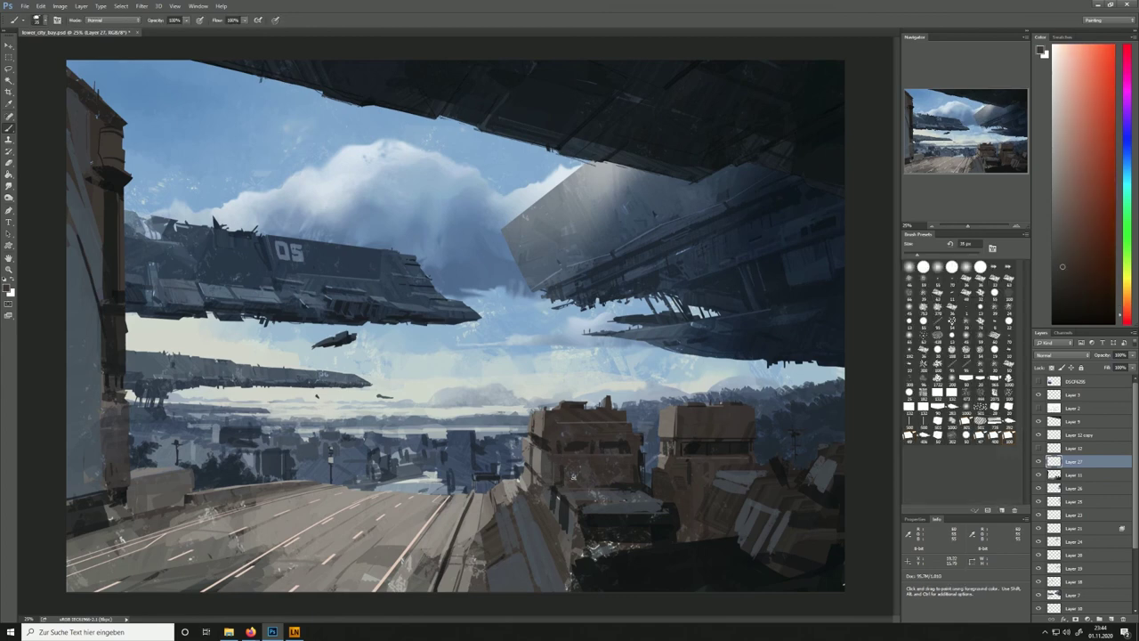
alt+click(546, 464)
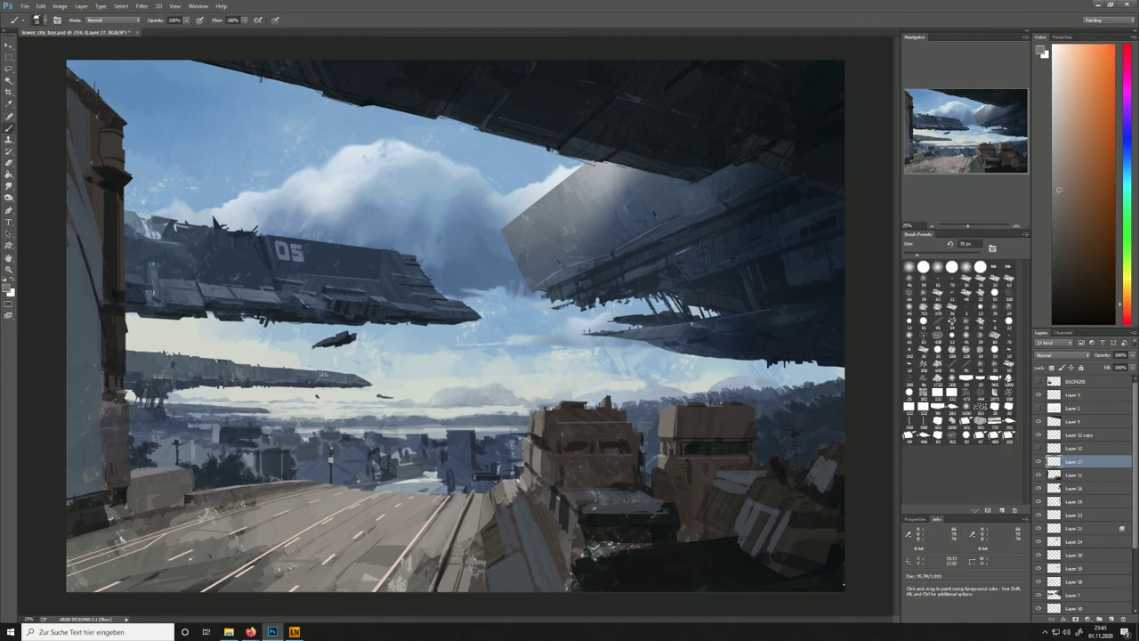
alt+click(639, 449)
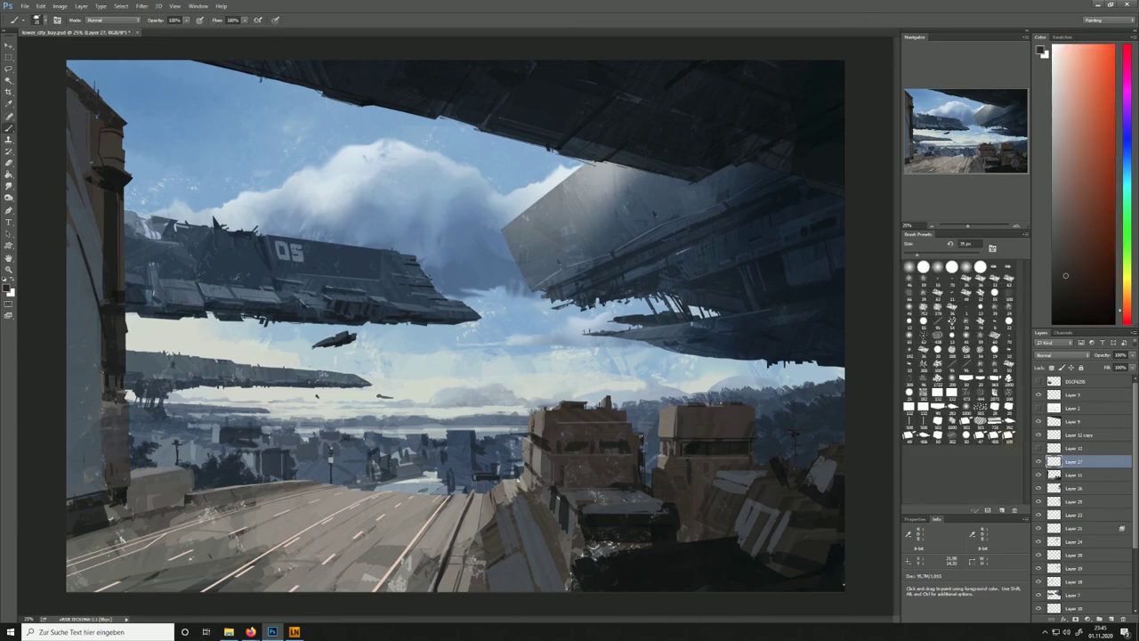
alt+click(629, 447)
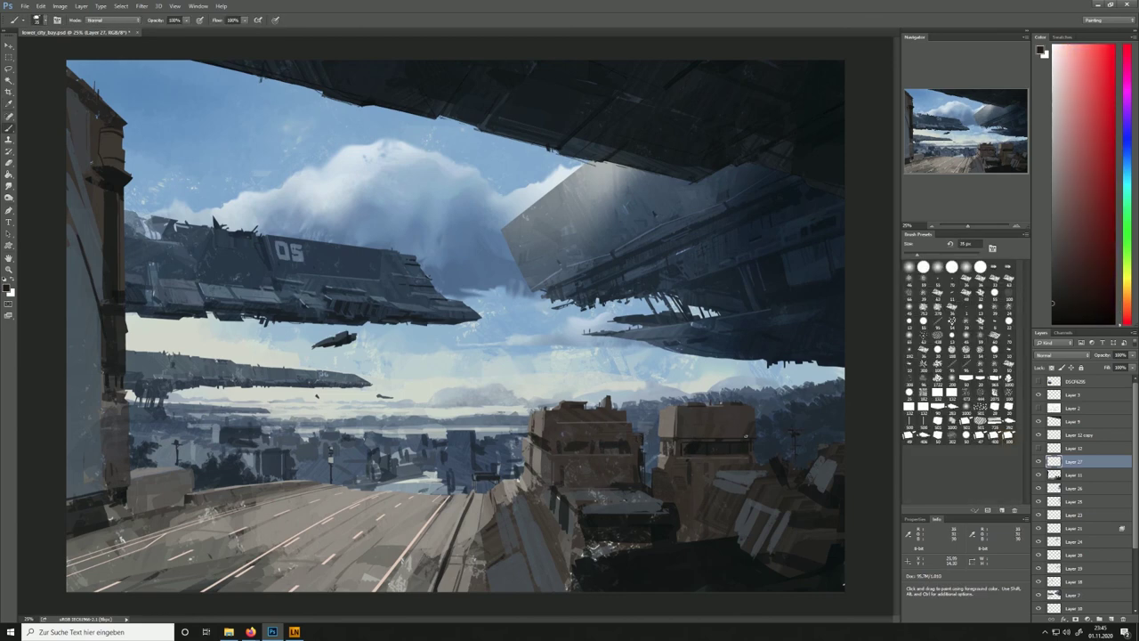
Work sampled darks and blue-grey into the right-hand building and rubble, and retouch the central building's window band
alt+click(673, 436)
alt+click(678, 427)
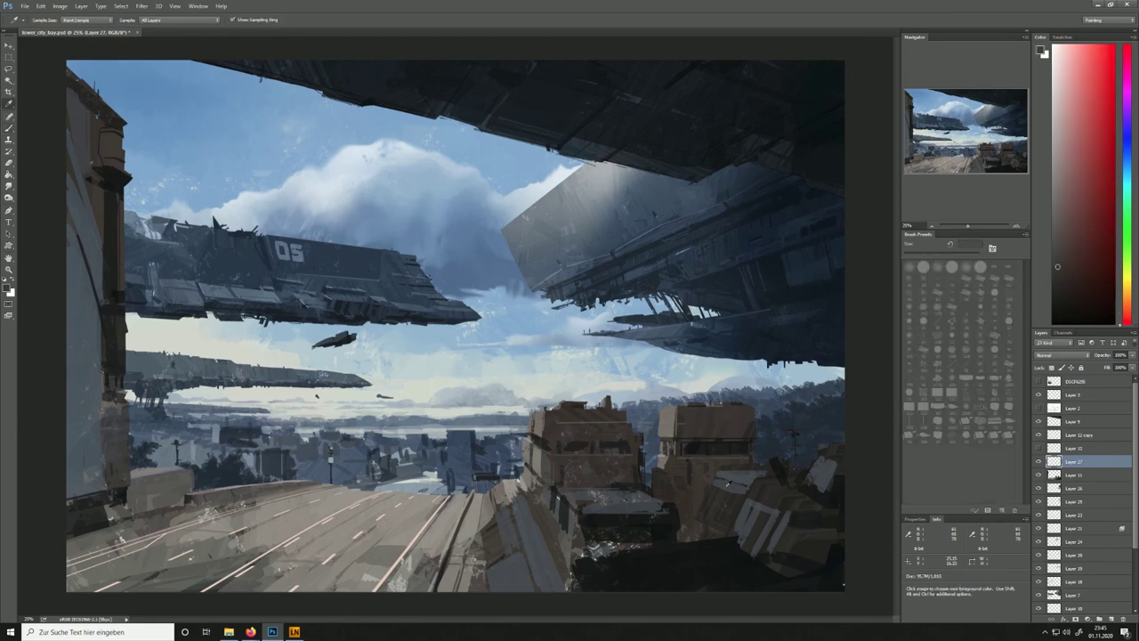
alt+click(735, 449)
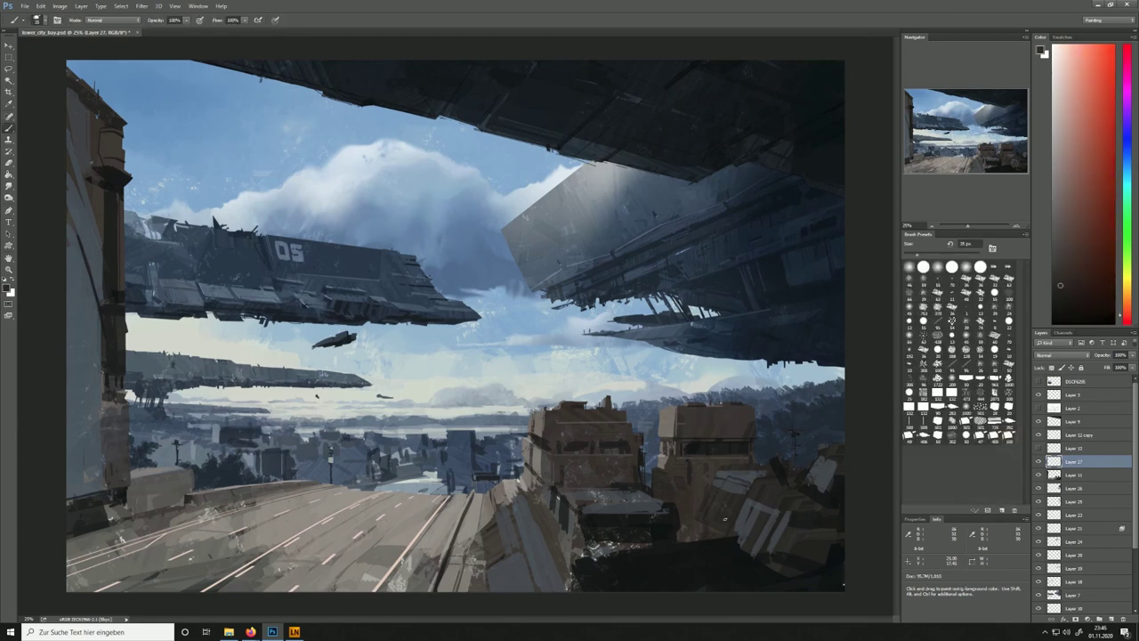
alt+click(744, 495)
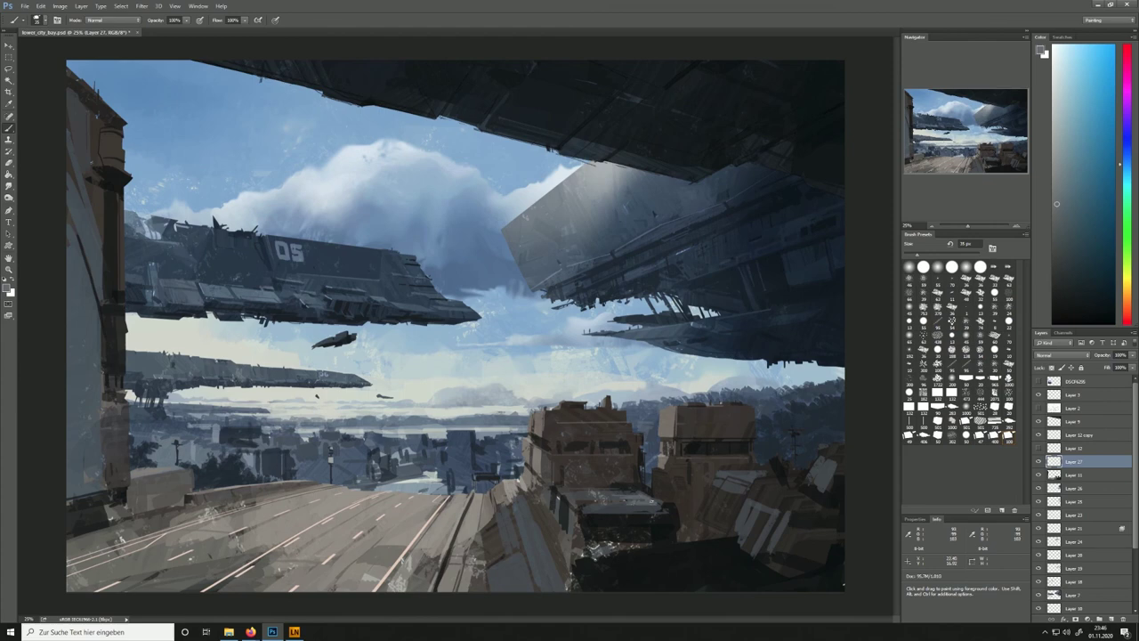
alt+click(583, 442)
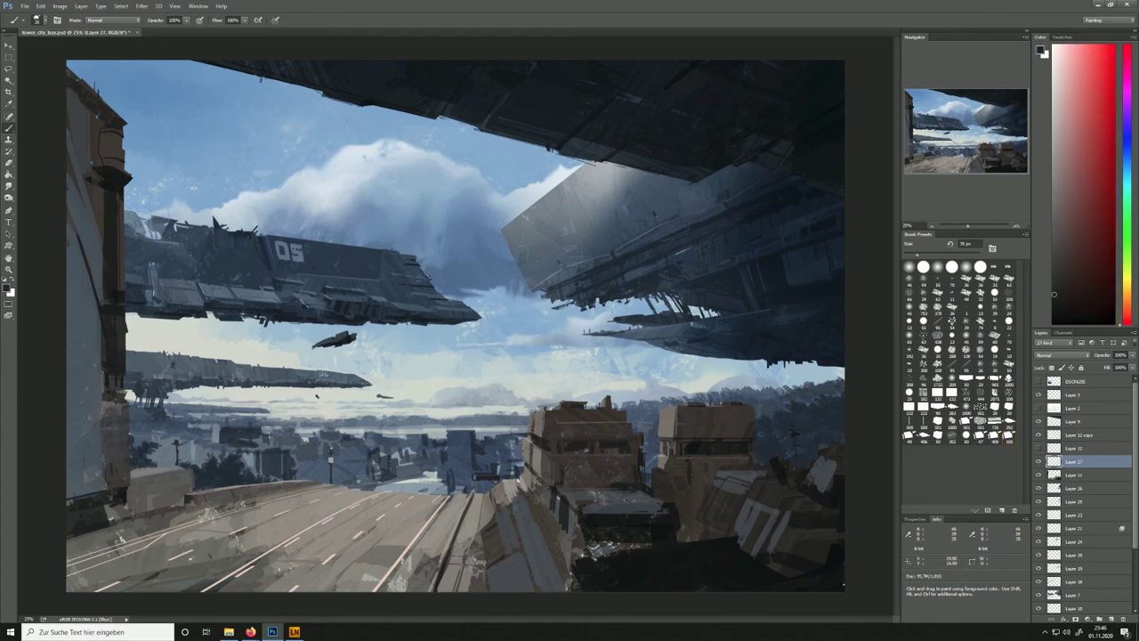
drag(620, 449, 608, 449)
Smooth the foreground road surface on Layer 27 with short strokes of greys and browns sampled from the asphalt
alt+click(241, 526)
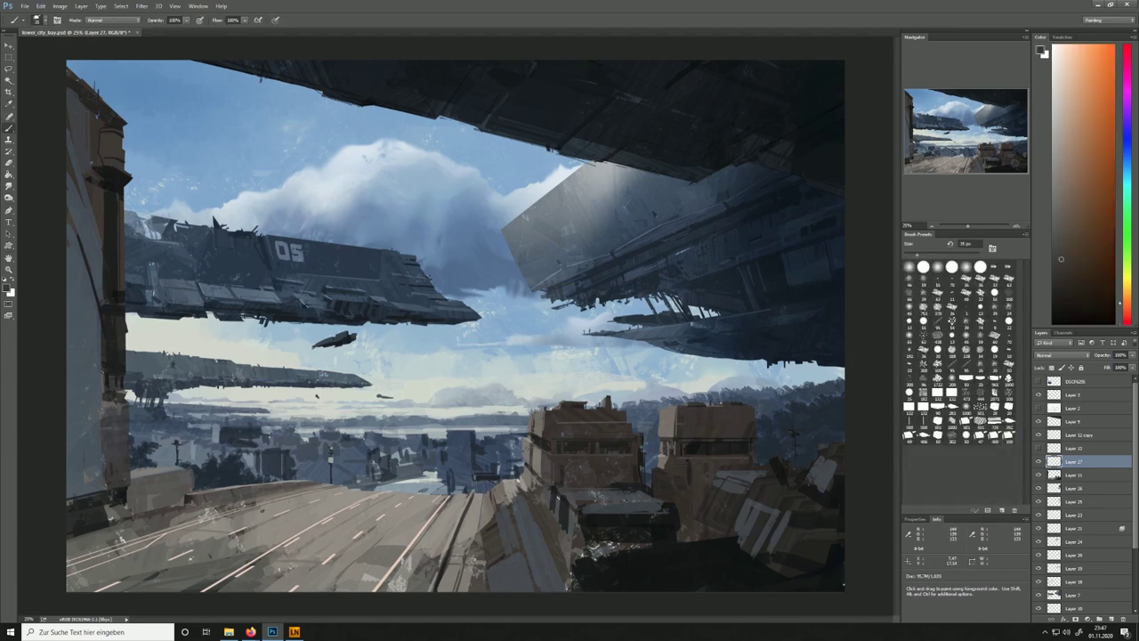
alt+click(240, 533)
drag(354, 563, 381, 563)
alt+click(241, 554)
alt+click(242, 562)
alt+click(206, 563)
drag(210, 563, 170, 575)
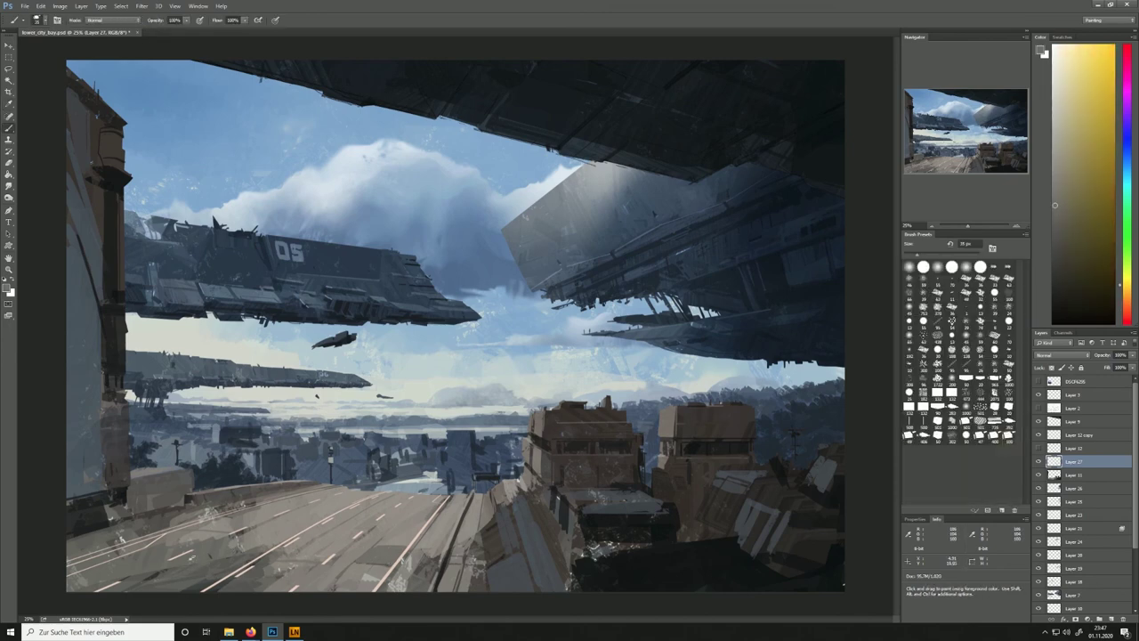
Paint over the rough patches along the road's left side and far edge with sampled road greys
alt+click(133, 544)
drag(130, 538, 118, 540)
alt+click(134, 553)
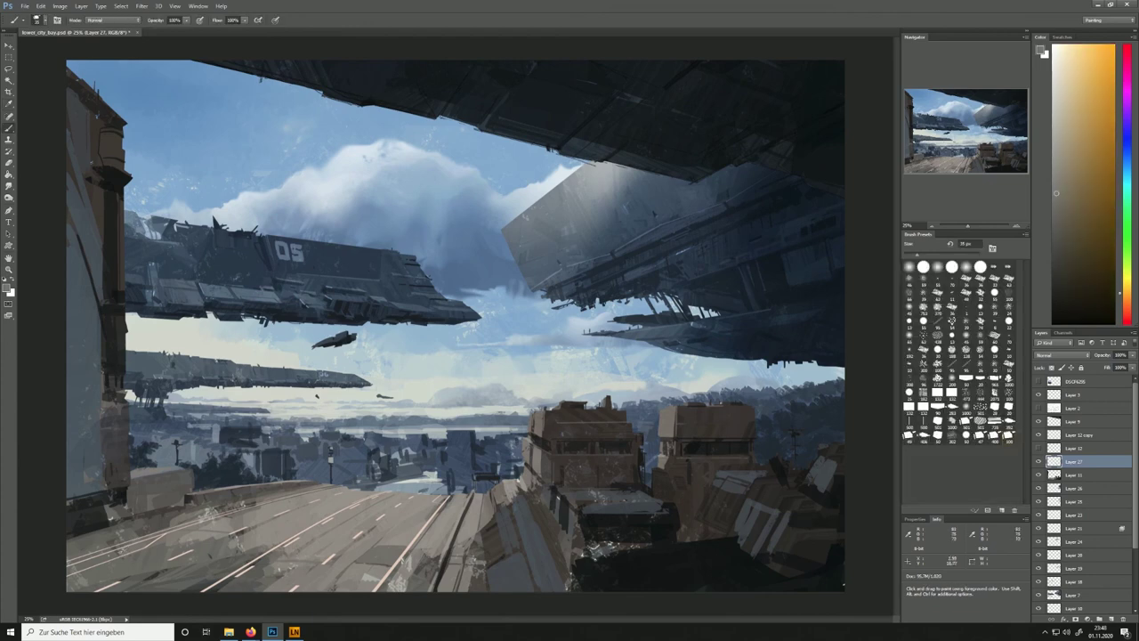
alt+click(241, 525)
alt+click(241, 525)
alt+click(265, 505)
drag(260, 505, 238, 503)
alt+click(247, 489)
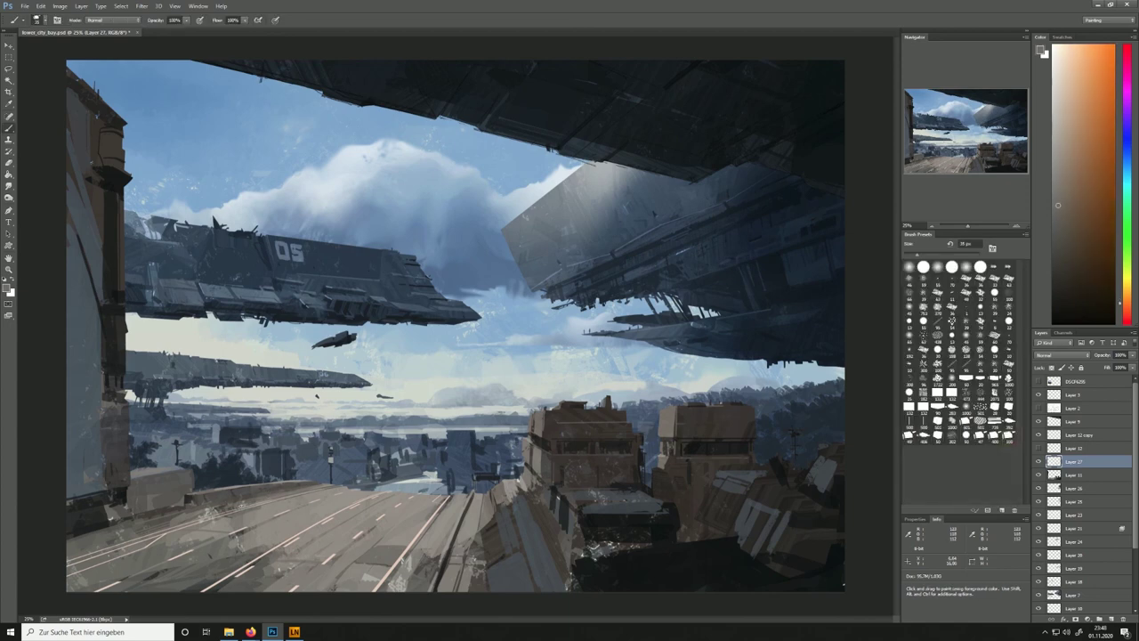
Refine the left-hand tower's shadowed side and lower wall on Layer 27 with sampled darks and blue-grey
alt+click(113, 373)
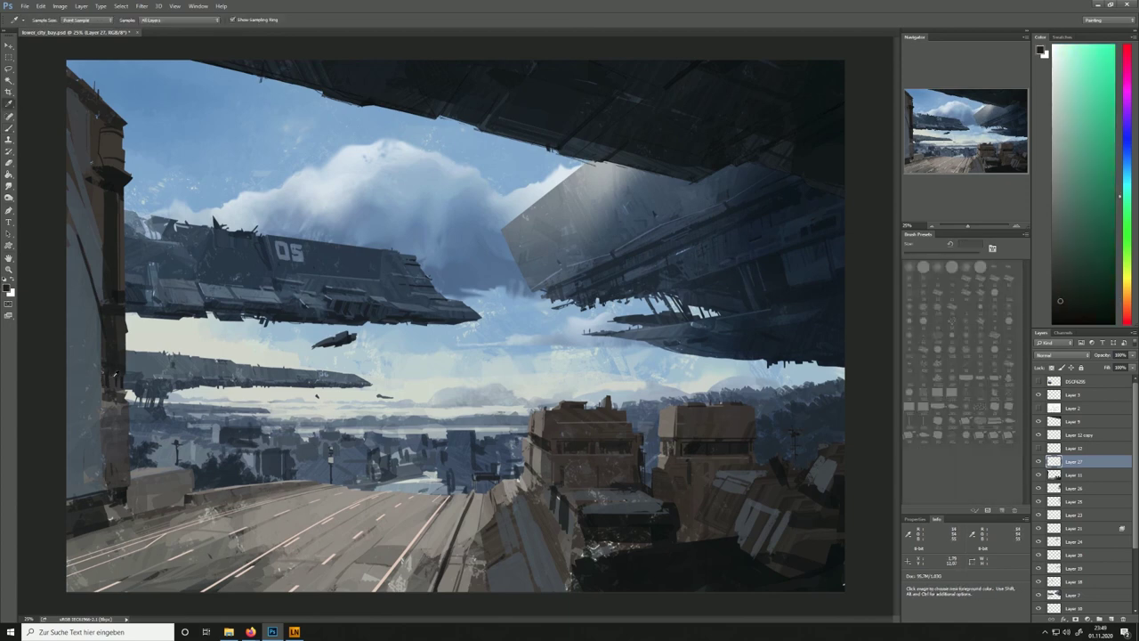
alt+click(112, 374)
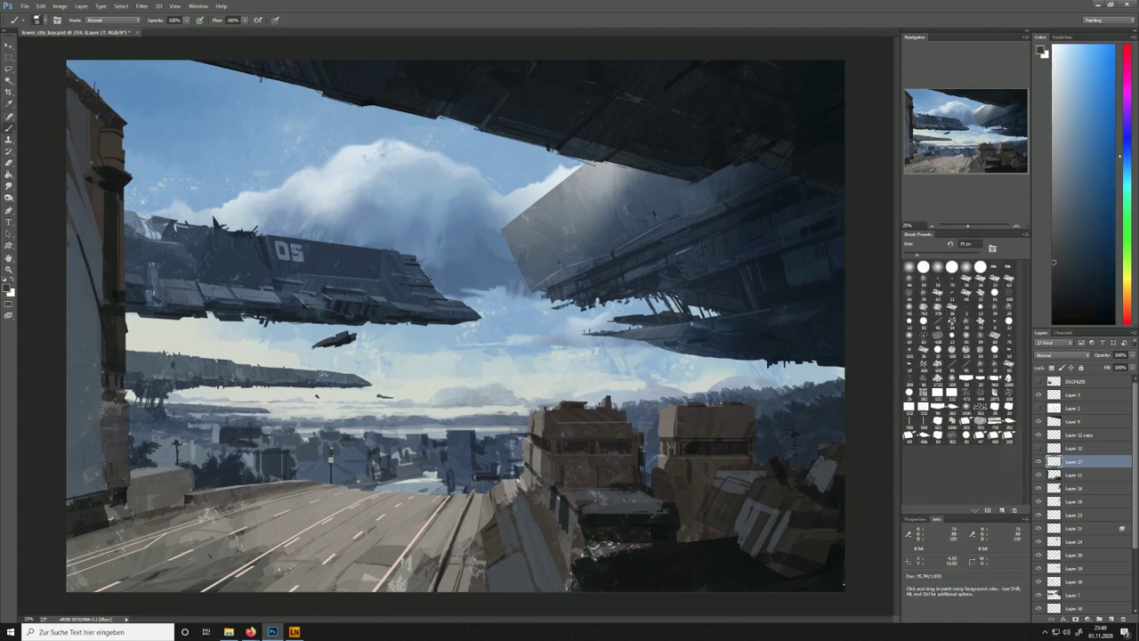
alt+click(96, 429)
drag(103, 428, 102, 483)
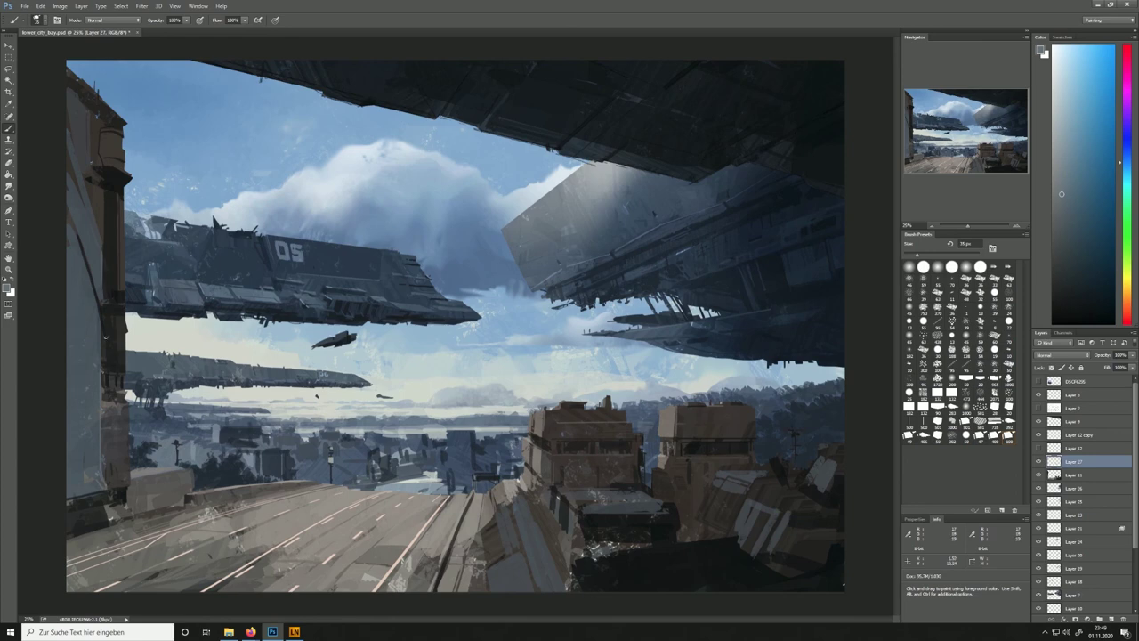
alt+click(129, 176)
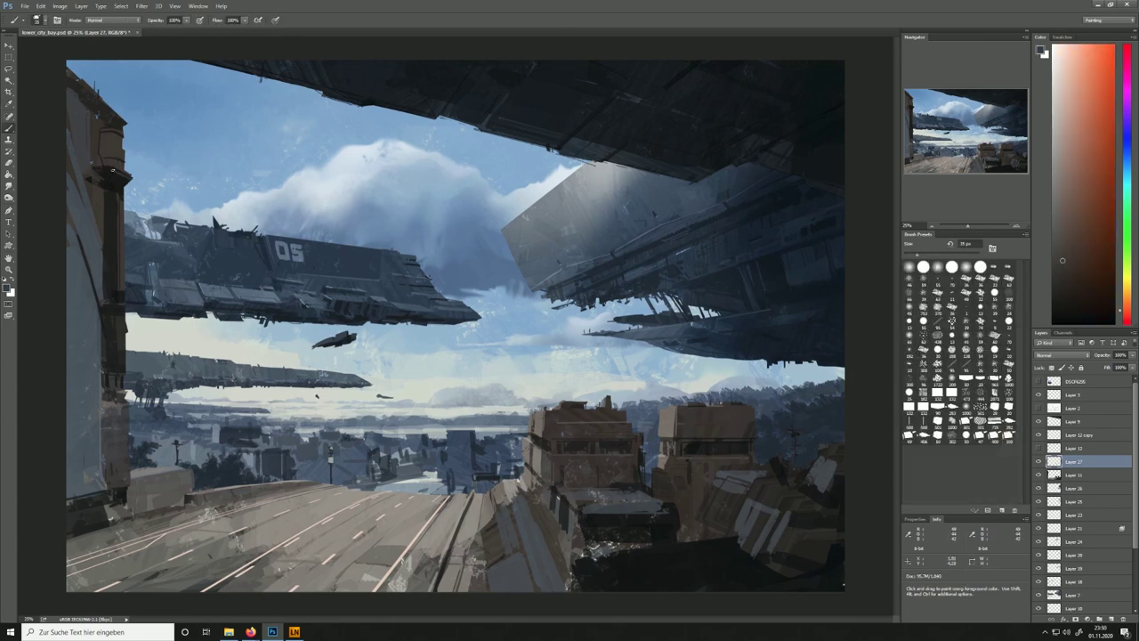
Sample dark brown tones from the tower beside the road and make Layer 5 the active layer
alt+click(116, 143)
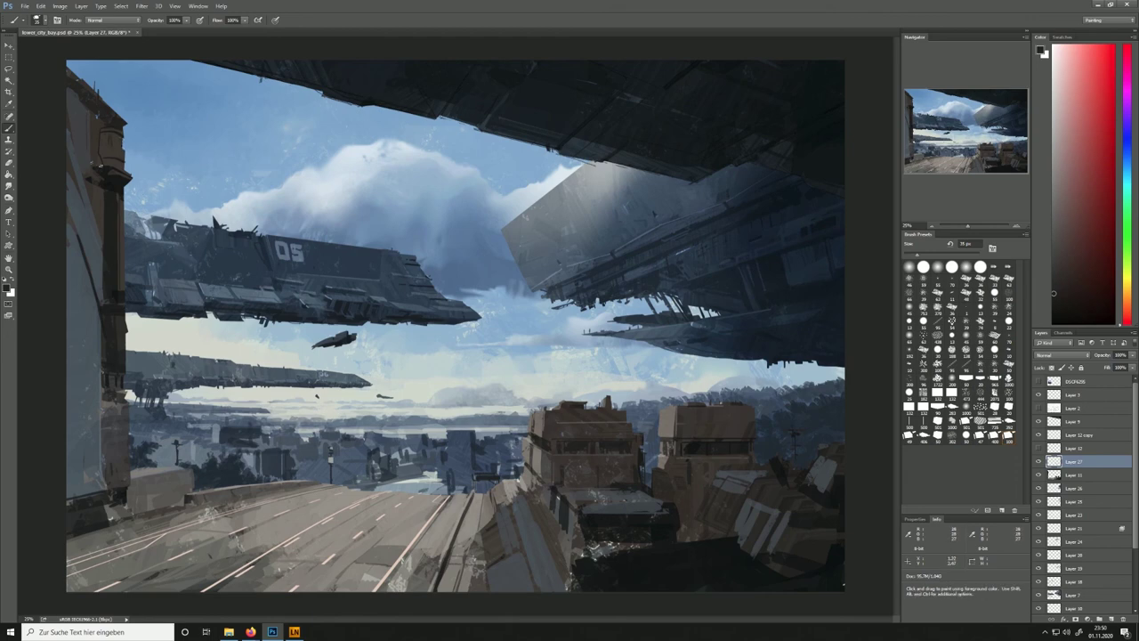
alt+click(123, 181)
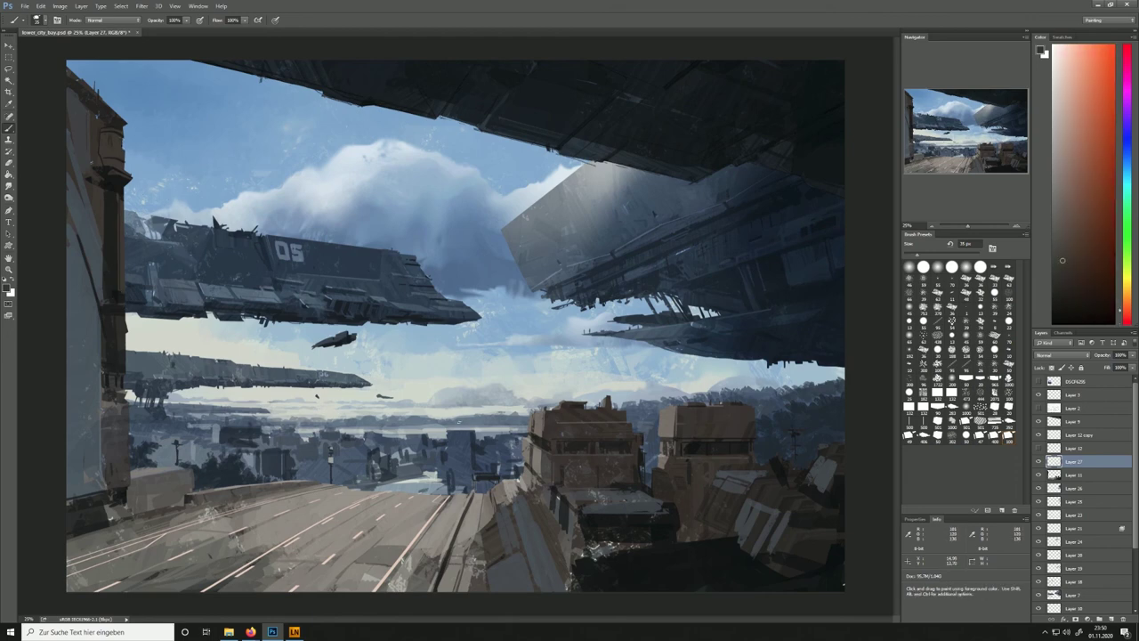
scroll(1039, 554, down, 3)
click(1057, 555)
key(e)
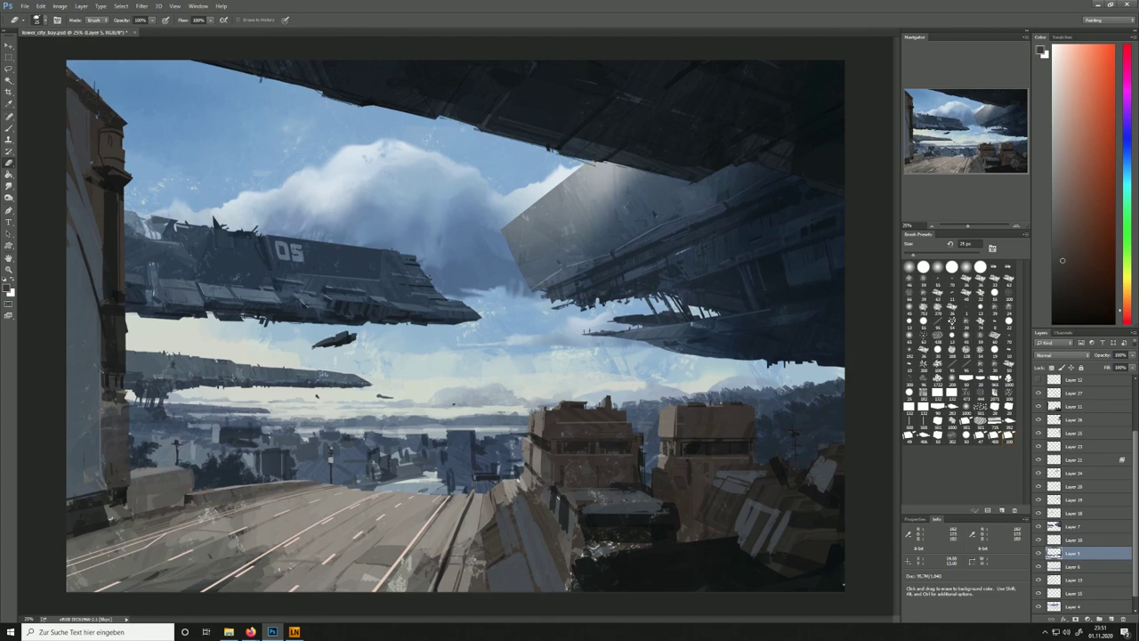
key(b)
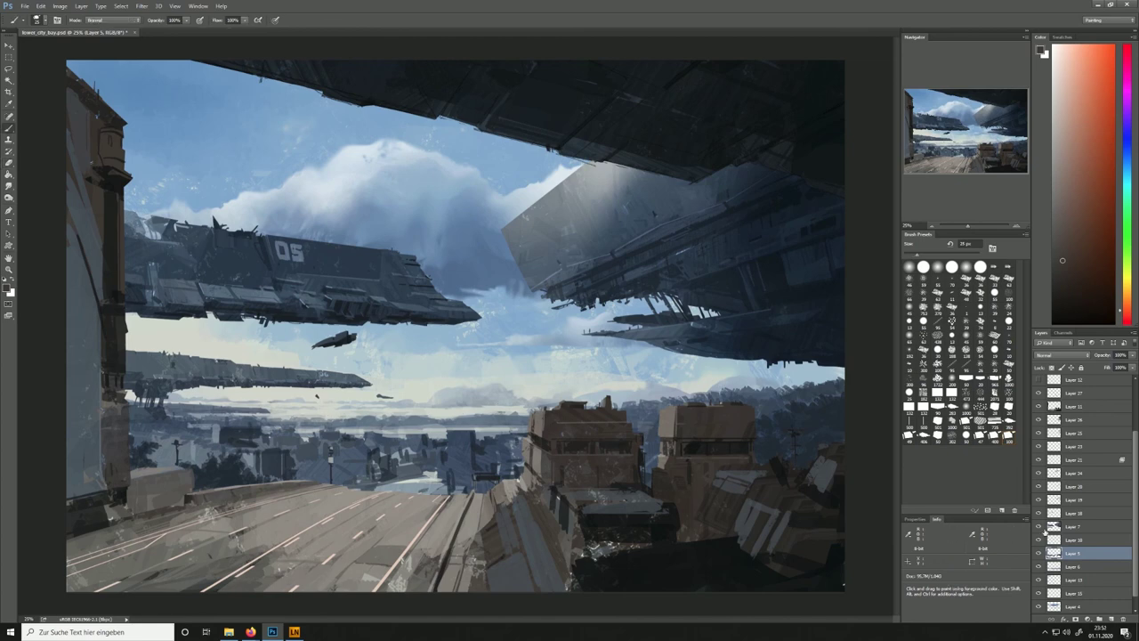
Create a new layer above Layer 27 and paint a near-black shadow across the road with a large soft brush
click(1073, 393)
key(ctrl+shift+alt+n)
click(966, 407)
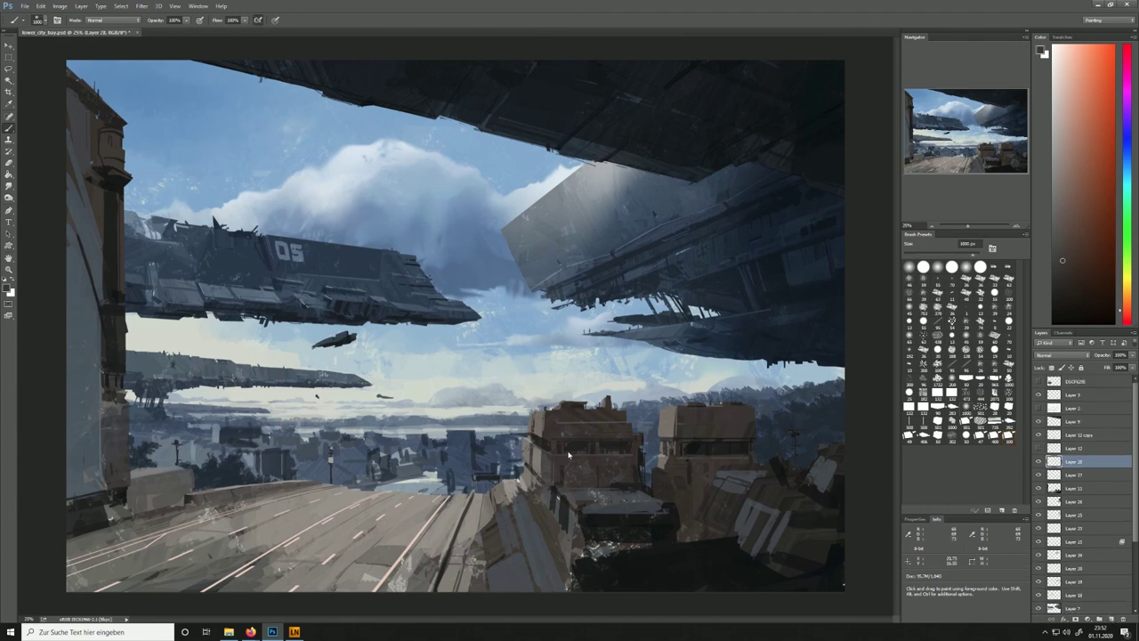
alt+click(614, 565)
click(1039, 407)
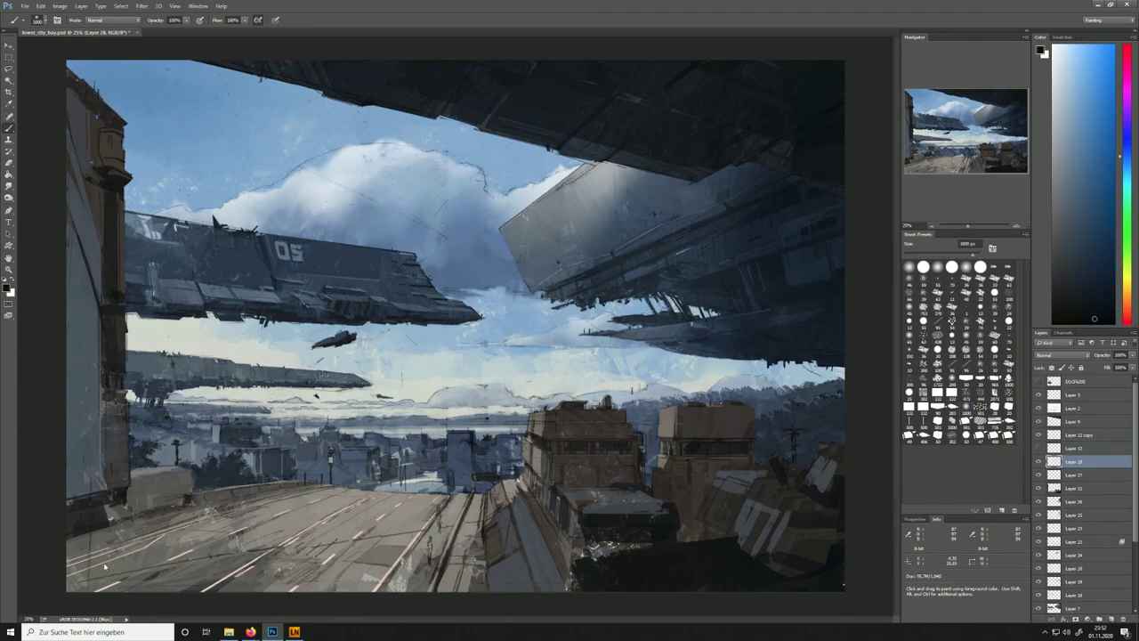
key(ctrl+minus)
drag(218, 523, 667, 503)
drag(462, 512, 240, 516)
Hide the line sketch, move the shadow layer above Layer 12 copy, and erase part of the road shadow with a large soft eraser
key(e)
click(966, 407)
drag(941, 256, 971, 255)
click(1038, 407)
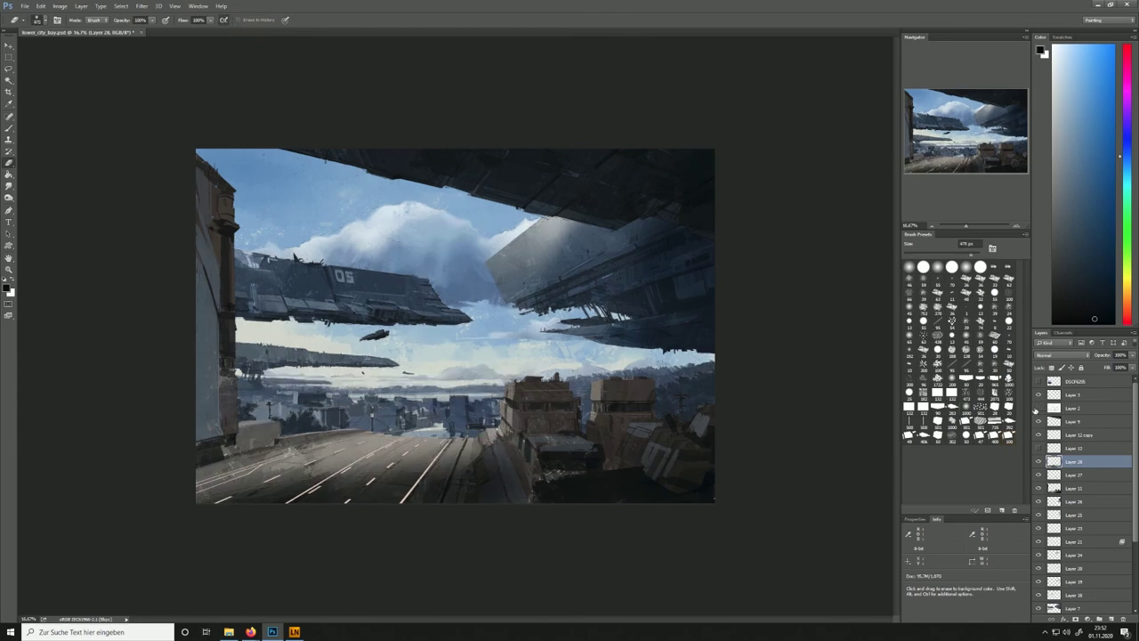
drag(1074, 461, 1074, 429)
key(ctrl+z)
mouse_move(407, 460)
mouse_down()
mouse_move(307, 465)
mouse_move(292, 481)
mouse_up()
click(1039, 435)
click(1038, 435)
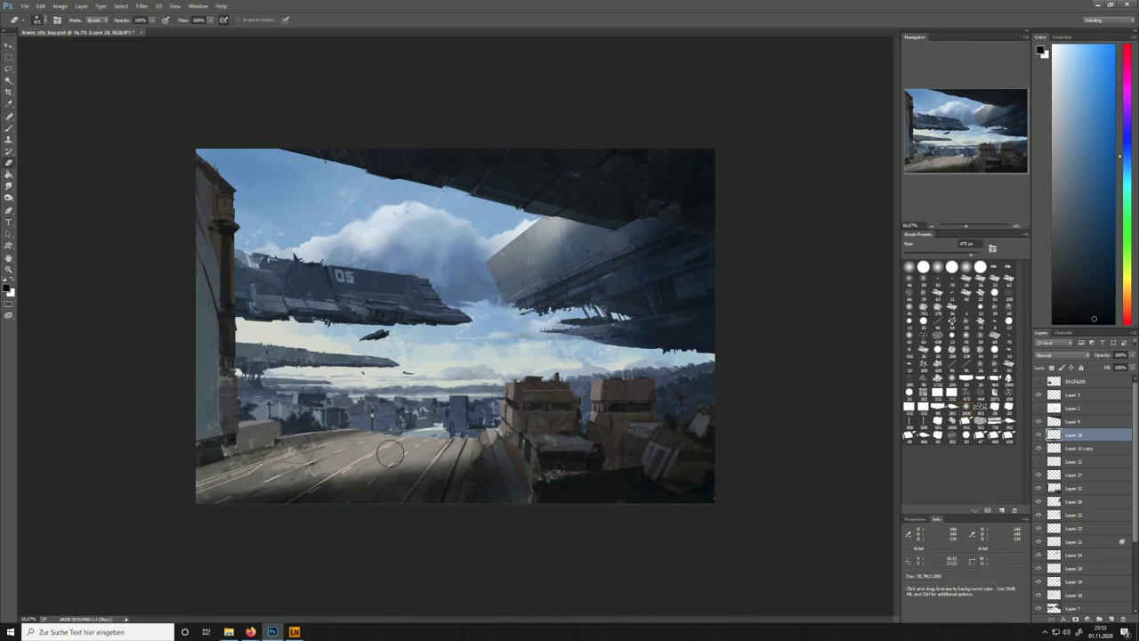
Paint more soft shadow over the far road and erase it back into sunlit streaks across the lanes
key(b)
drag(968, 258, 969, 257)
drag(324, 446, 467, 428)
key(e)
click(962, 257)
mouse_move(326, 438)
mouse_down()
mouse_move(418, 425)
mouse_move(470, 441)
mouse_up()
drag(366, 456, 470, 446)
drag(381, 457, 461, 439)
drag(214, 496, 368, 464)
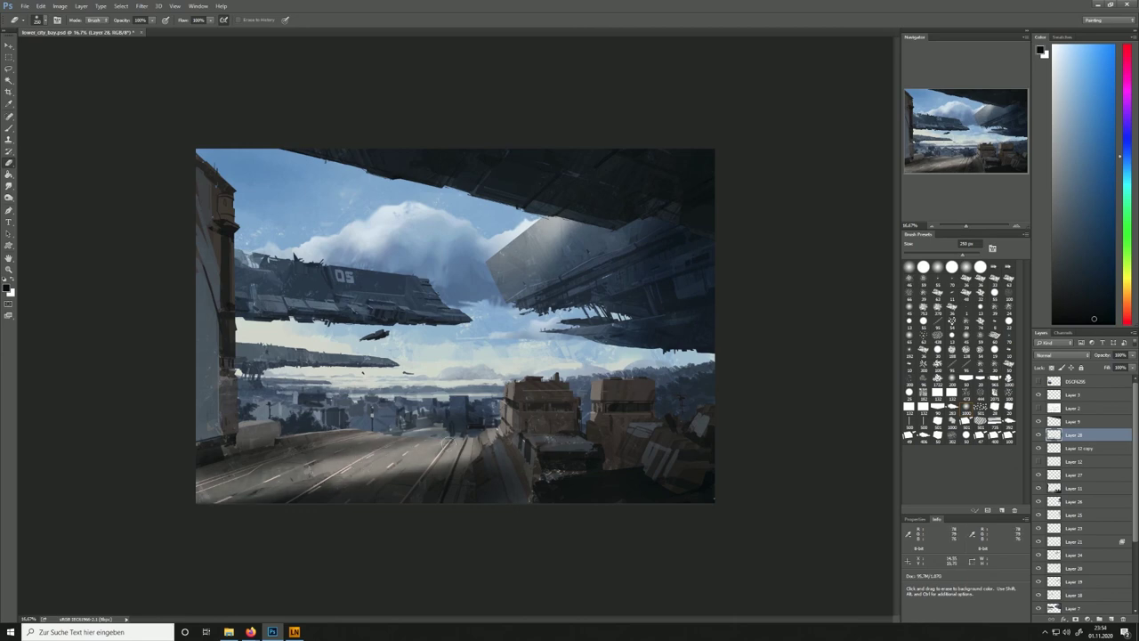
Darken the near left corner of the road with soft shadow and compare the picture with and without the shadow layer
key(ctrl+plus)
key(b)
drag(85, 539, 73, 556)
click(1038, 435)
click(1038, 435)
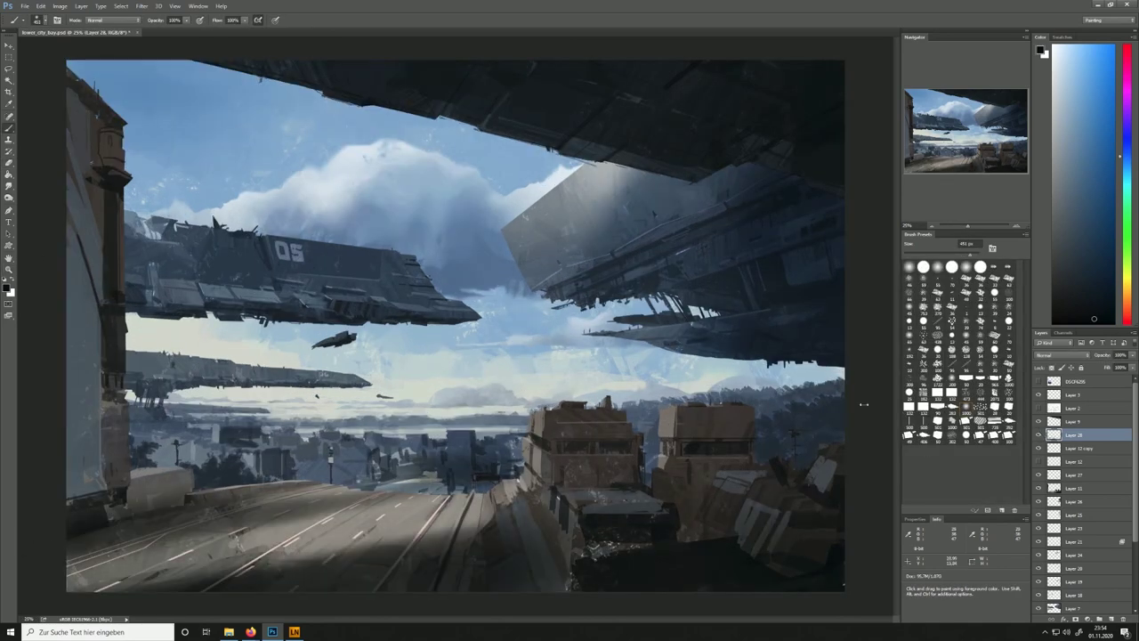
Load a selection, invert it and delete the excess shadow inside it from the shadow layer
key(l)
right_click(269, 159)
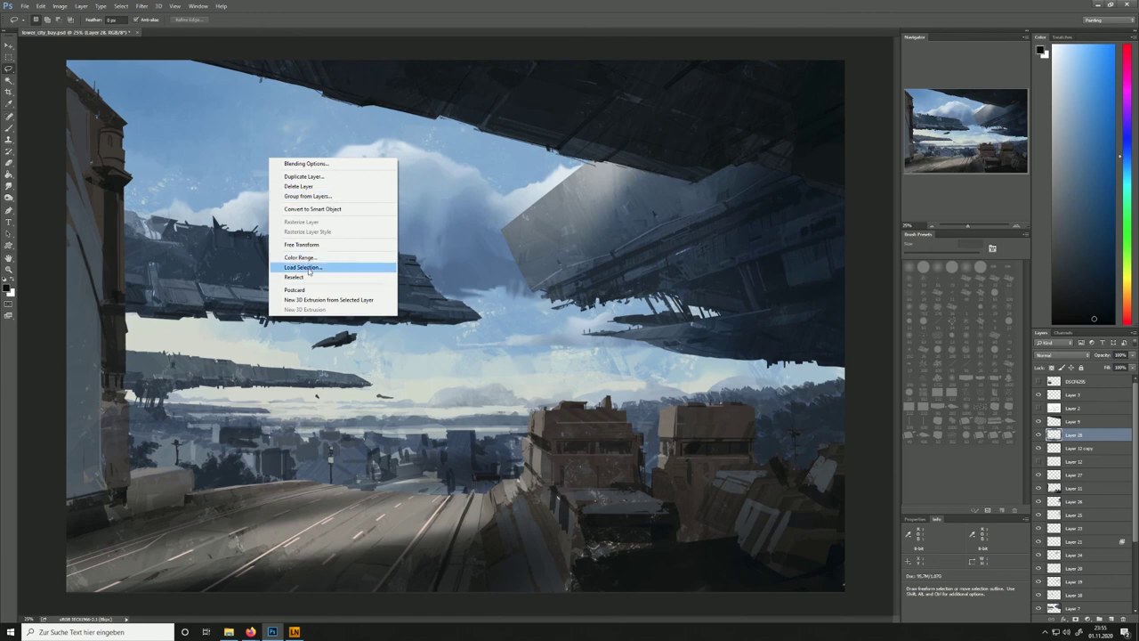
click(308, 267)
click(637, 186)
right_click(504, 315)
click(533, 329)
key(Delete)
key(ctrl+d)
Compare the scene with and without the shadow layer and set that layer's opacity to 90%
click(1037, 434)
click(1038, 435)
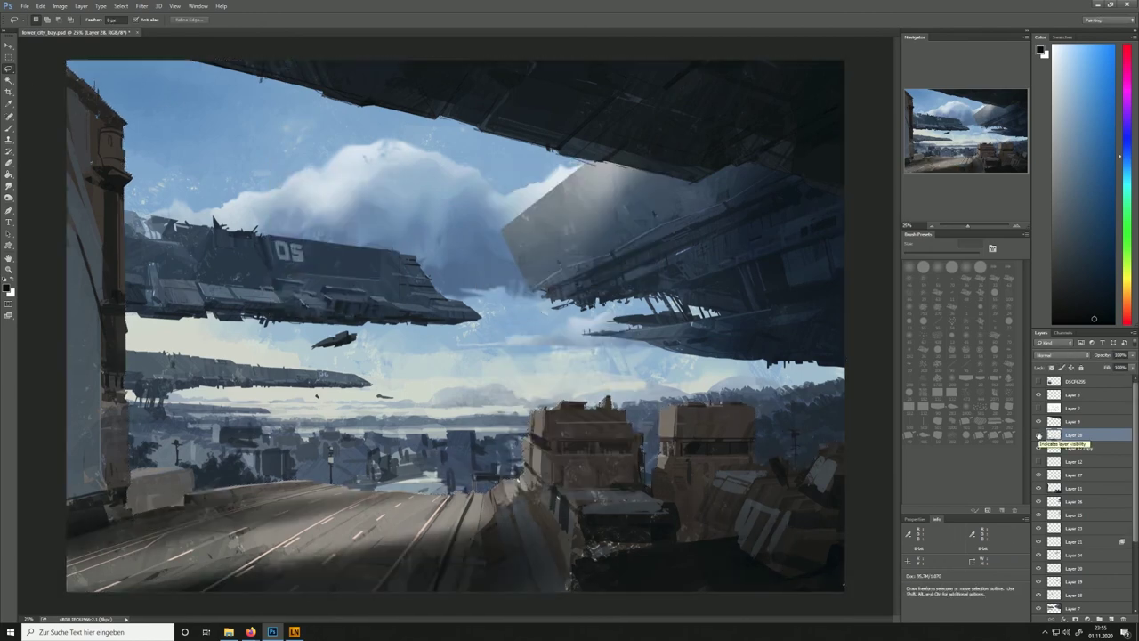
click(1038, 434)
click(1038, 435)
key(9)
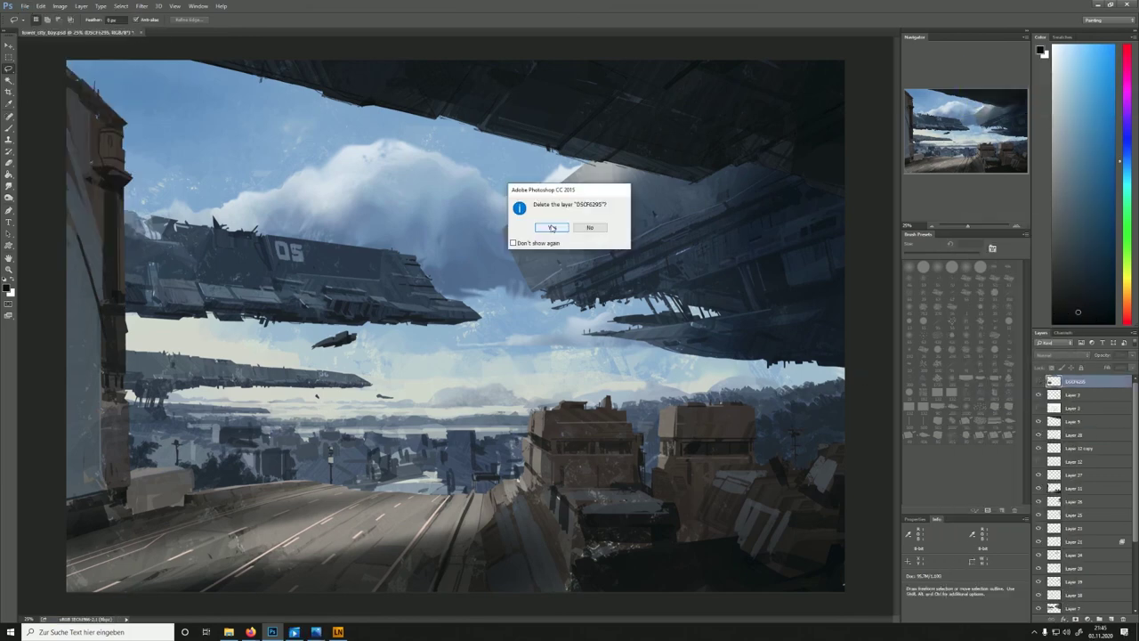
Delete the DSCF6295 layer and check what the lower layers contain by switching their visibility off and on
click(552, 228)
click(1038, 567)
click(1038, 567)
click(1038, 553)
click(1038, 553)
click(1039, 554)
click(1038, 554)
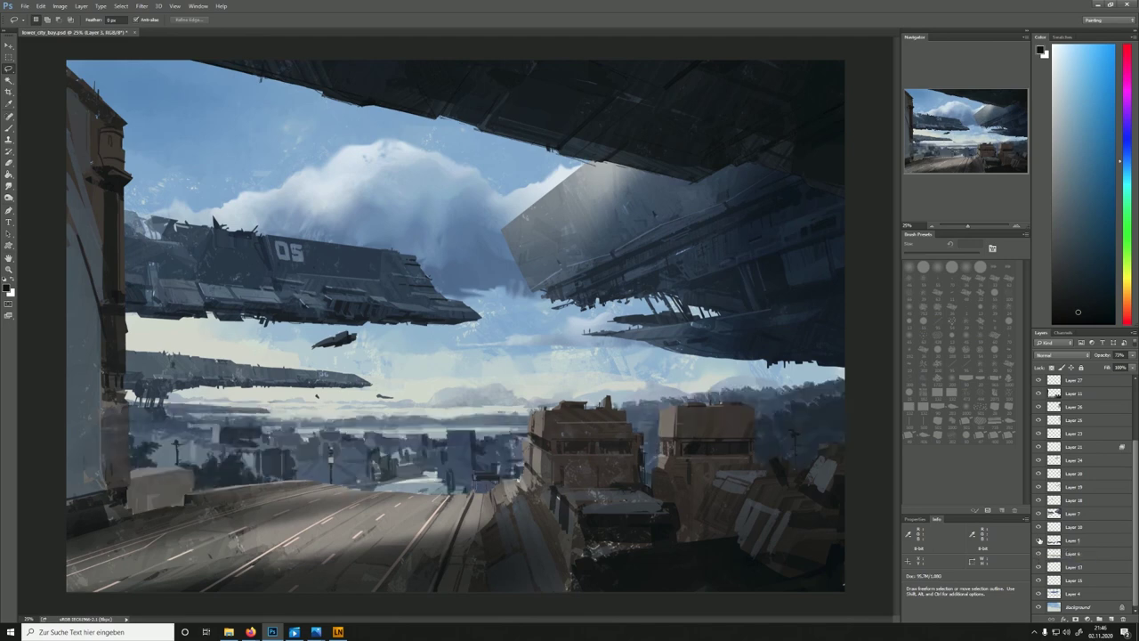
click(1038, 540)
click(1038, 540)
Hide the topmost layer and darken the overhead ship on Layer 9 with Brightness/Contrast
drag(1134, 445, 1134, 385)
click(1040, 381)
click(1071, 408)
click(59, 7)
mouse_move(80, 25)
click(183, 27)
drag(735, 352, 731, 352)
click(801, 381)
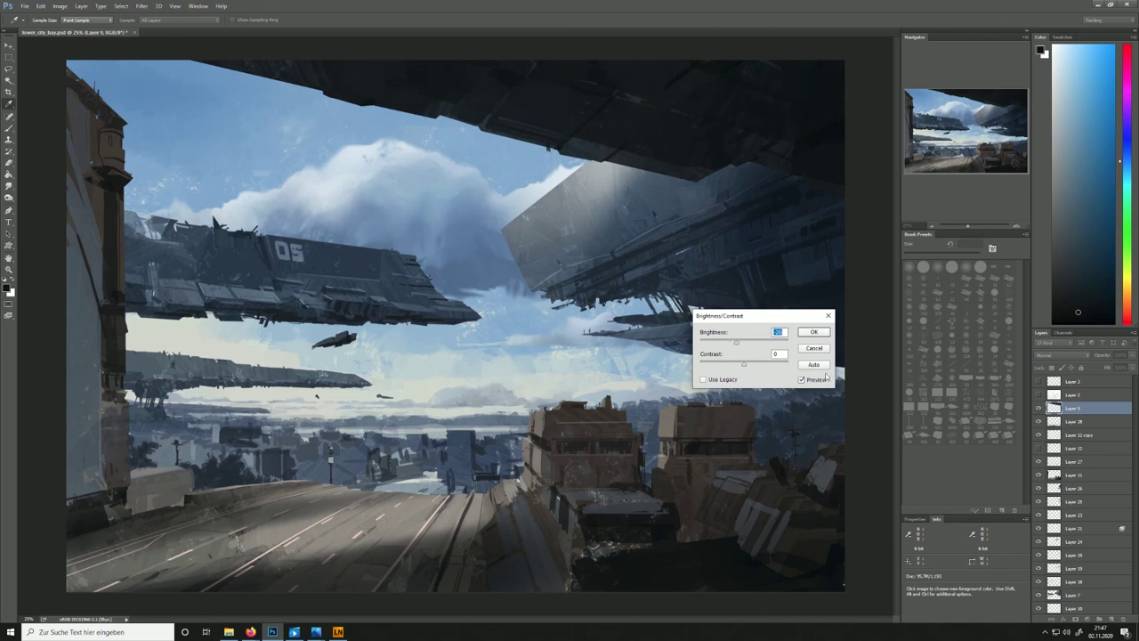
click(814, 331)
click(711, 153)
key(l)
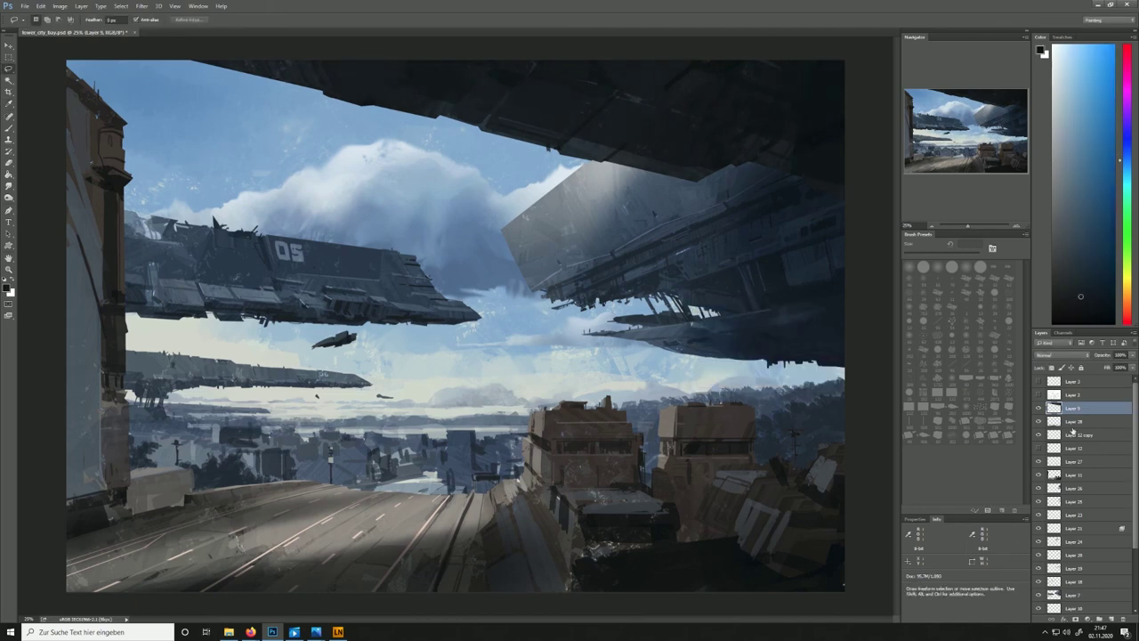
Delete the hidden layer beneath Layer 12 copy and merge Layer 27 with the layer directly under it
click(1039, 475)
right_click(1081, 447)
click(1076, 89)
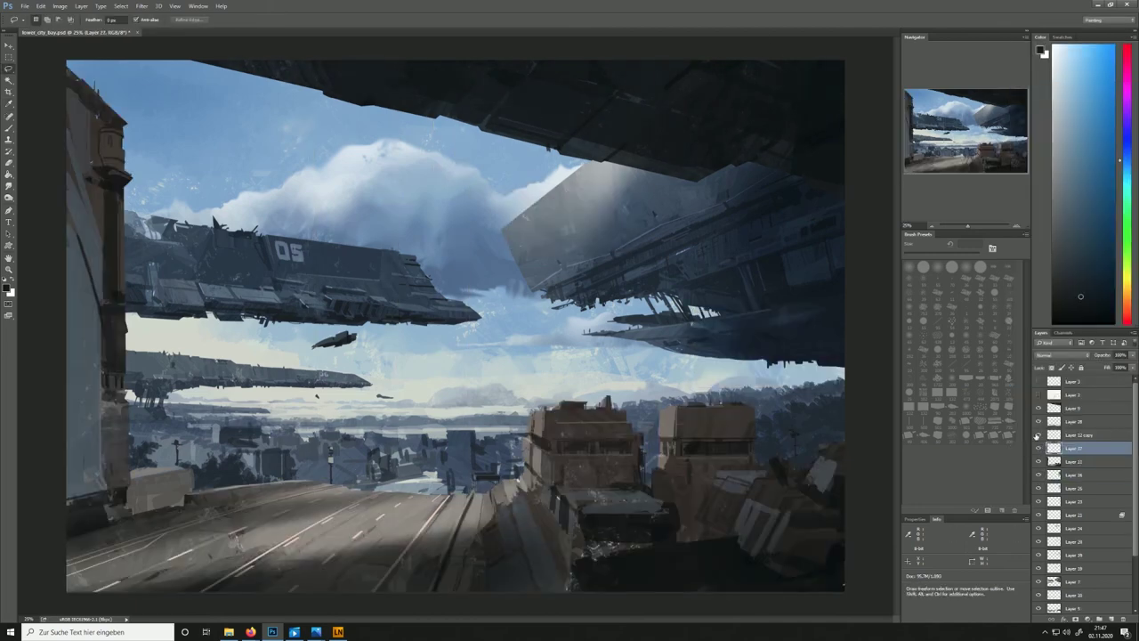
shift+click(1076, 461)
right_click(1077, 459)
click(1059, 304)
Apply Brightness/Contrast to the merged Layer 27 with brightness 2 and contrast 48, comparing it with the preview off
key(alt+i)
key(j)
key(c)
drag(748, 316, 790, 239)
drag(784, 288, 806, 292)
drag(785, 266, 786, 269)
click(842, 304)
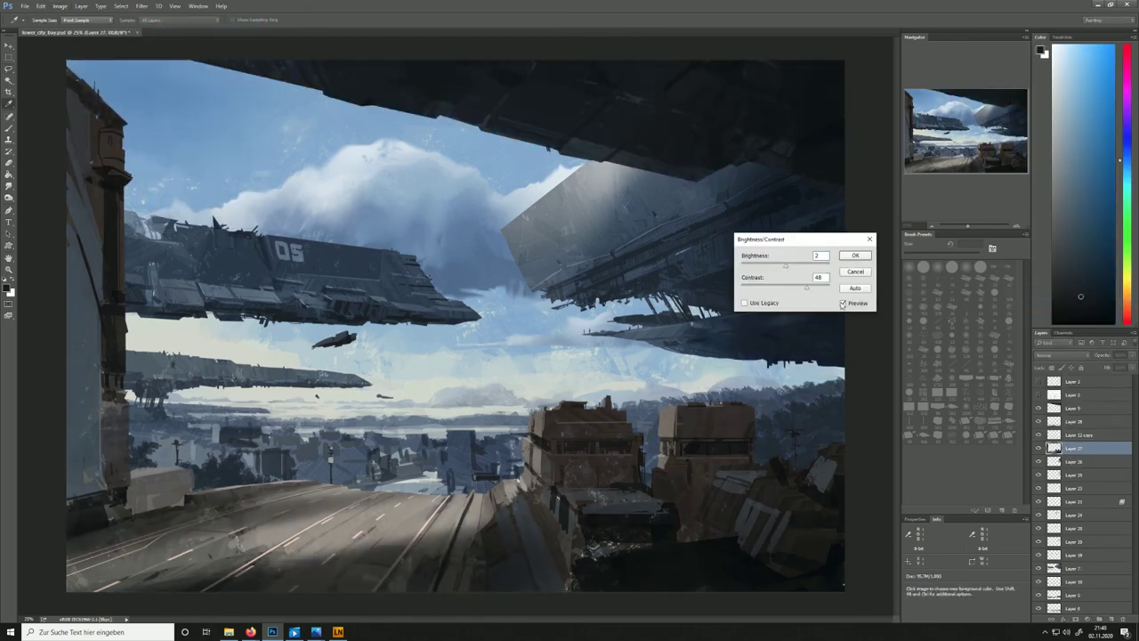
click(843, 304)
click(842, 304)
click(843, 304)
click(842, 304)
click(843, 304)
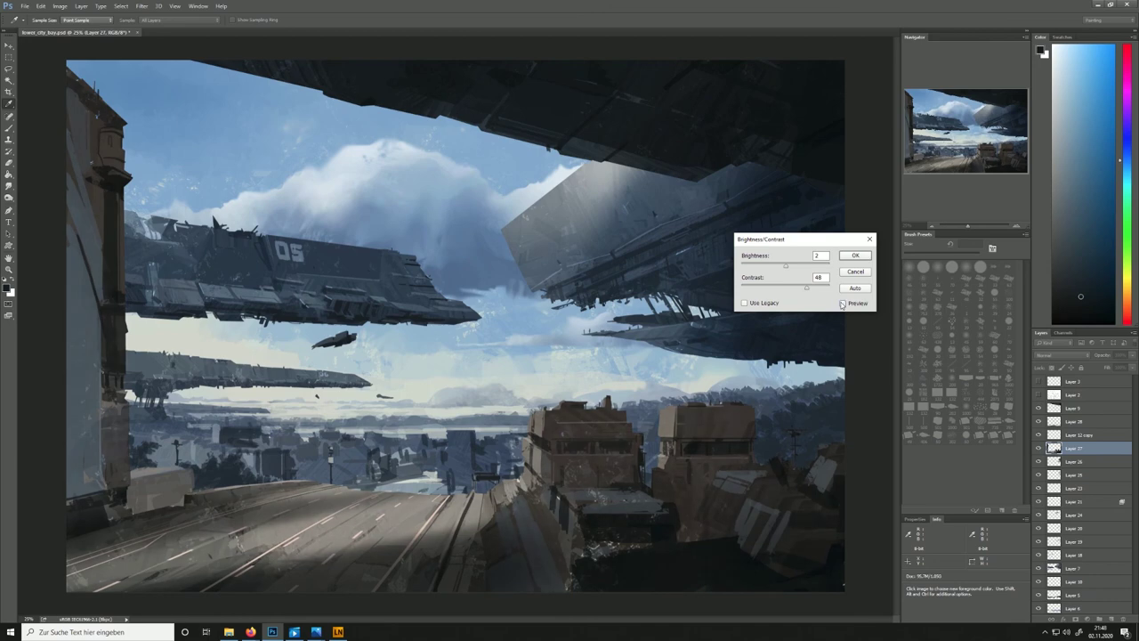
key(Return)
key(l)
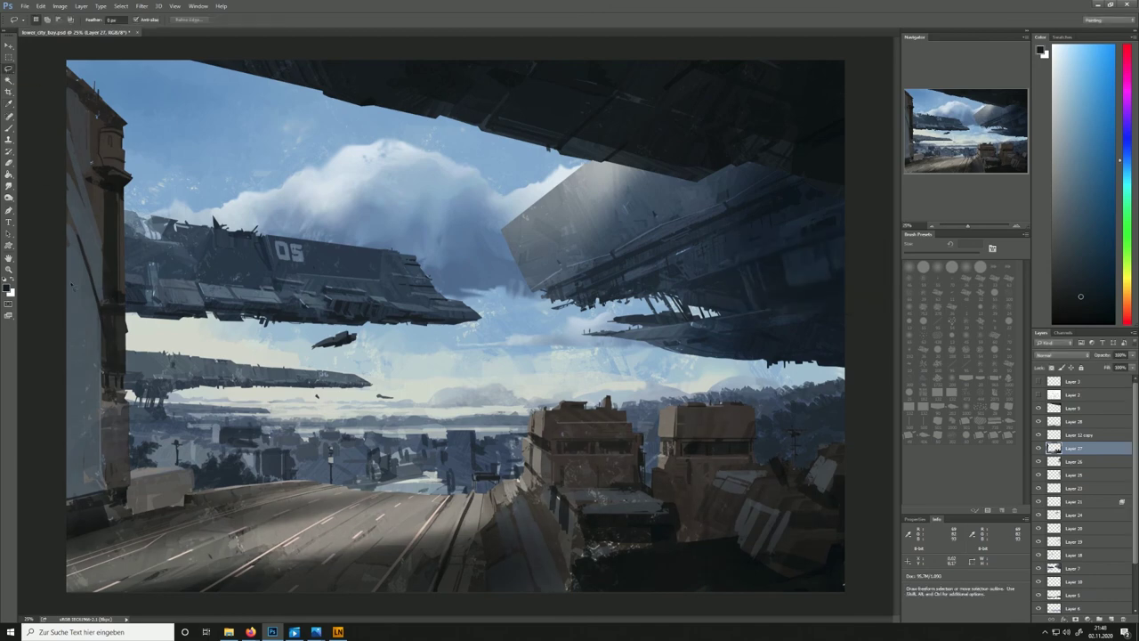
Lasso the lower part of the scene on Layer 27 and apply Brightness/Contrast with brightness 5 and contrast 45
mouse_move(86, 280)
mouse_down()
mouse_move(112, 311)
mouse_move(887, 414)
mouse_move(53, 214)
mouse_up()
click(59, 6)
mouse_move(85, 28)
click(195, 31)
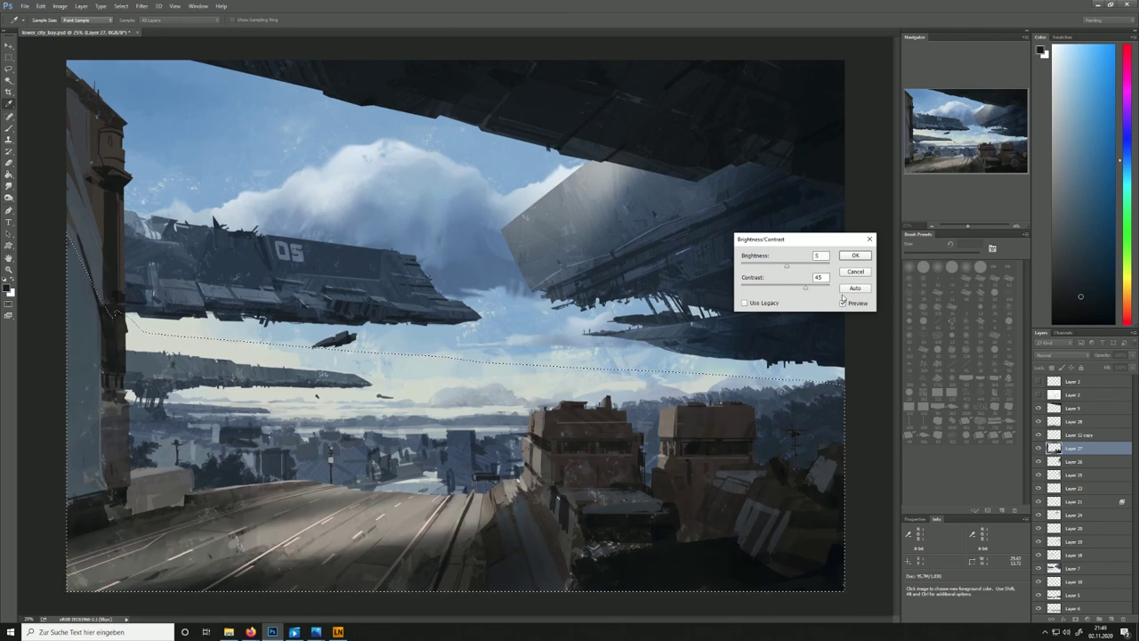
key(Return)
key(ctrl+d)
Smudge the upper edge of the large cloud on Layer 4 into a softer shape, using textured smudge brushes
scroll(1135, 580, down, 2)
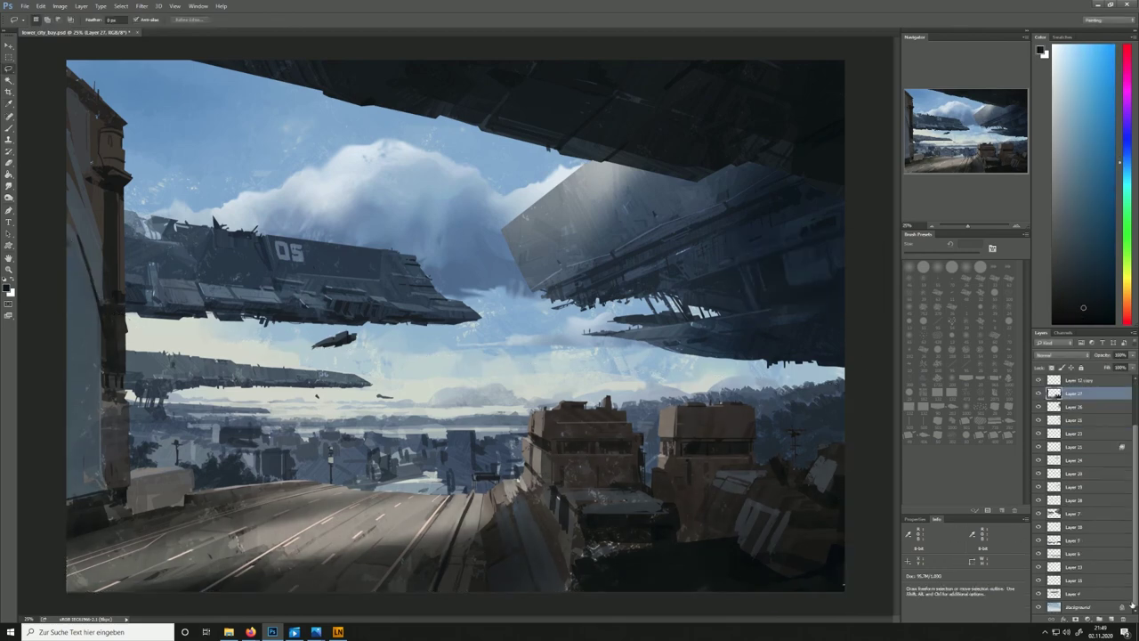
click(1067, 592)
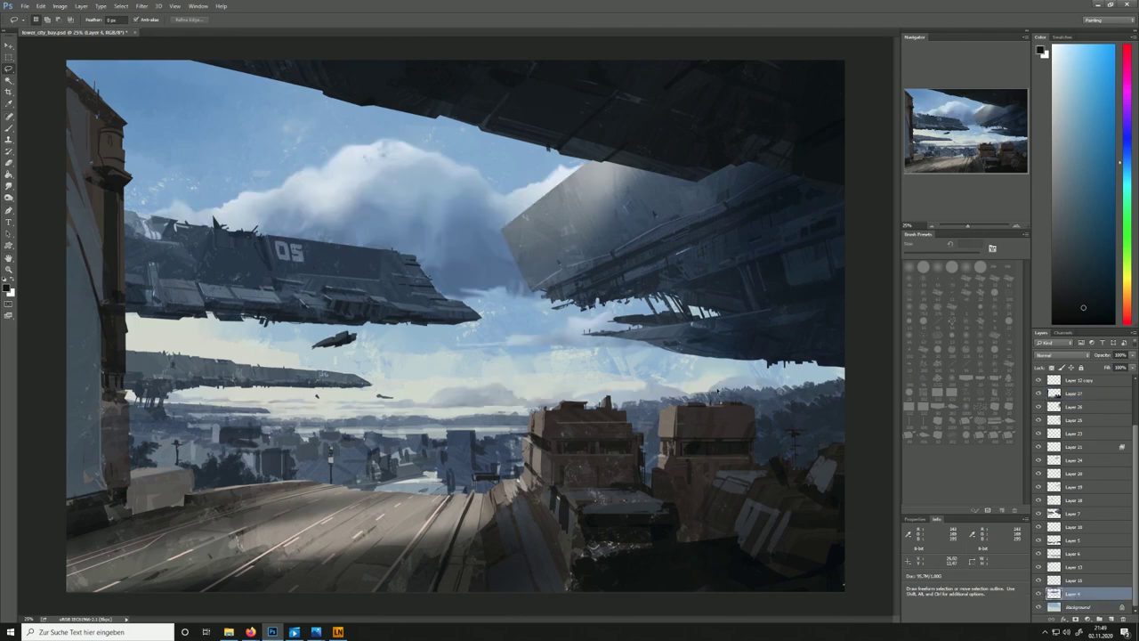
key(r)
click(1008, 422)
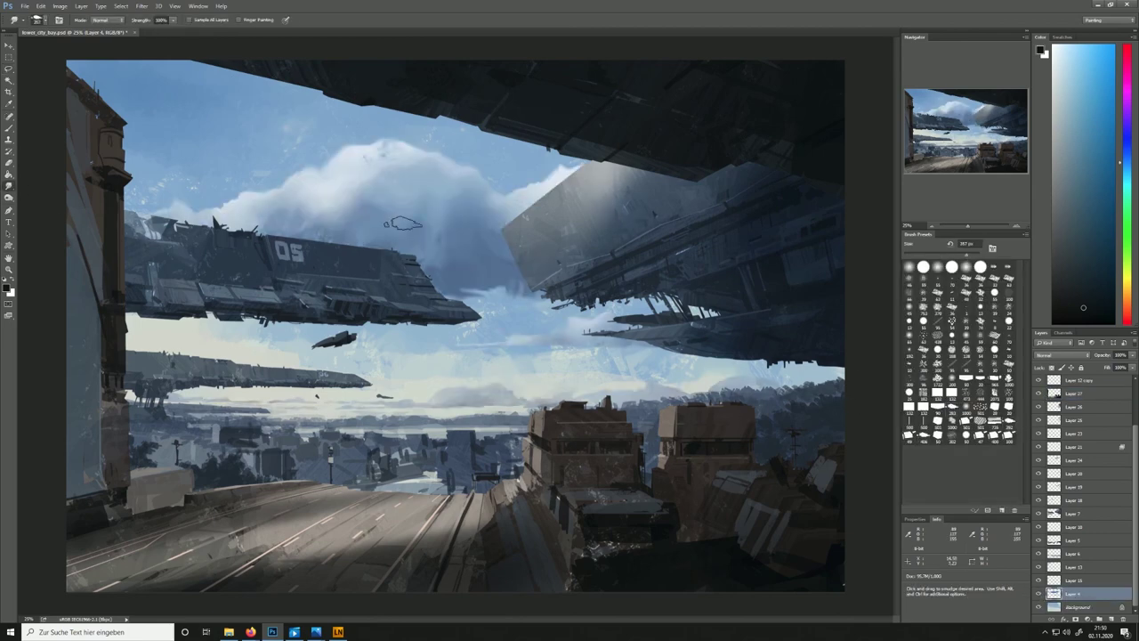
key(ctrl+alt+z)
key(ctrl+alt+z)
key(bracketright)
drag(356, 155, 341, 140)
key(ctrl+alt+z)
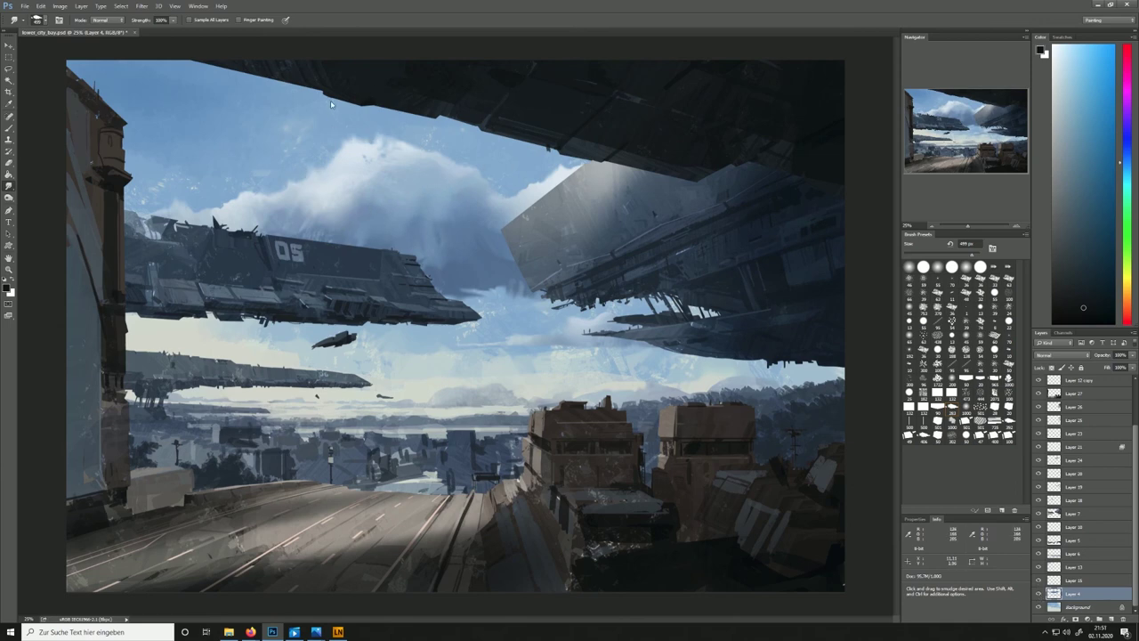
key(bracketleft)
key(bracketleft)
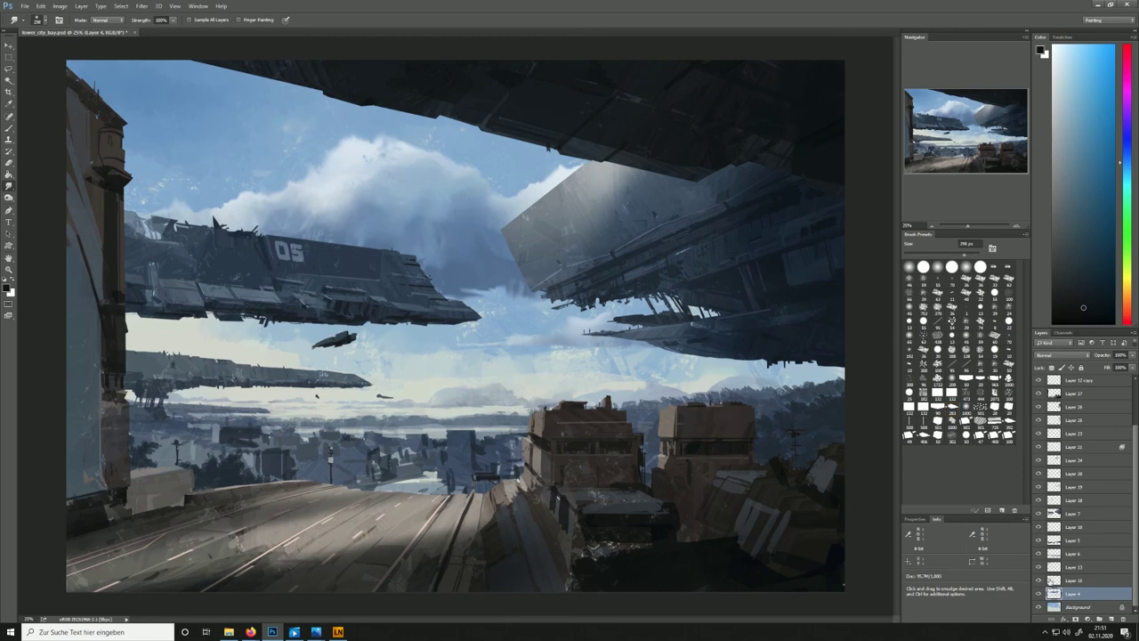
Delete the layer between Layer 13 and Layer 4, and merge duplicates of the sky layers into a single layer
right_click(1075, 581)
click(1039, 224)
key(Return)
ctrl+click(1075, 580)
right_click(1075, 581)
click(1046, 211)
right_click(1074, 568)
click(1046, 426)
Strengthen the merged sky layer with a Brightness/Contrast adjustment, checking it against the preview turned off
click(60, 6)
click(190, 29)
mouse_move(786, 287)
mouse_down()
mouse_move(825, 296)
mouse_move(809, 299)
mouse_move(786, 270)
mouse_up()
click(842, 304)
click(843, 304)
click(843, 305)
click(843, 304)
click(843, 304)
click(843, 304)
click(855, 255)
Sample pale sky tones and create a new layer above the merged sky, set to Overlay blending
click(501, 396)
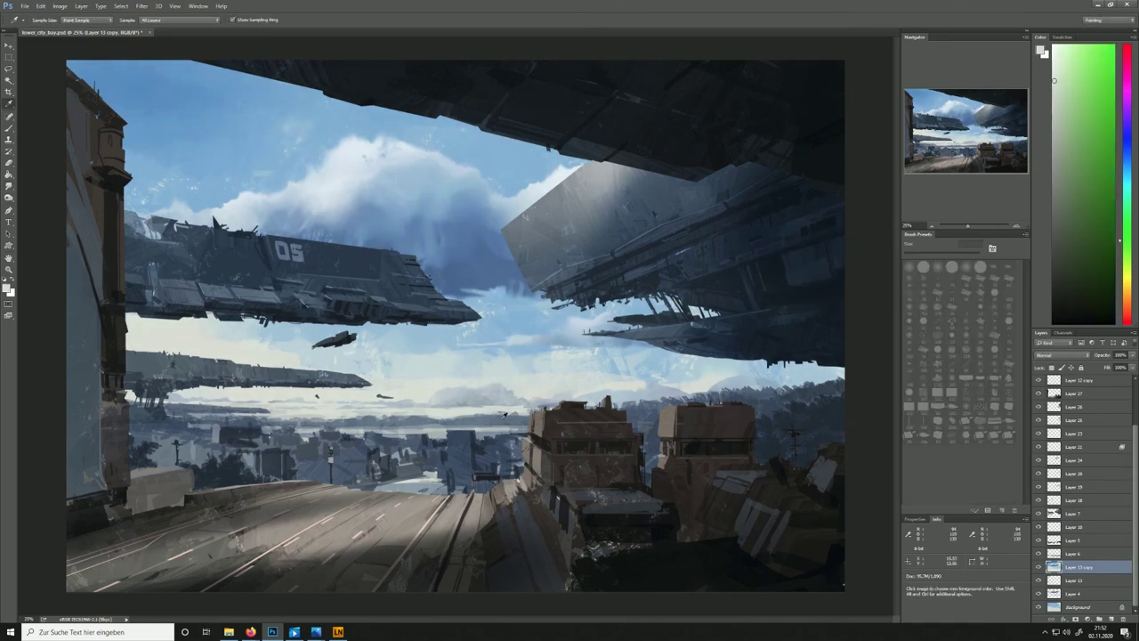
click(273, 393)
click(385, 184)
click(423, 398)
click(584, 391)
key(r)
key(ctrl+shift+alt+n)
key(i)
click(546, 342)
key(b)
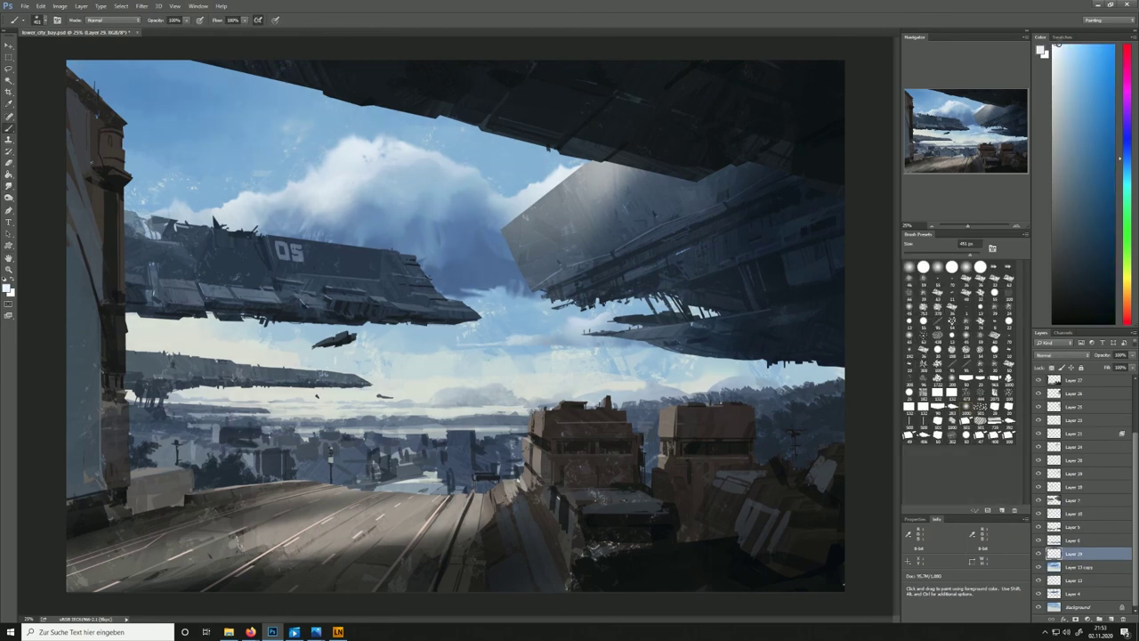
click(1061, 355)
click(1057, 480)
Paint a soft pale glow along the horizon and move the Overlay layer above Layer 5
mouse_move(392, 394)
mouse_down()
mouse_move(498, 394)
mouse_move(520, 374)
mouse_move(451, 331)
mouse_move(569, 365)
mouse_up()
key(ctrl+z)
key(ctrl+z)
click(1038, 541)
click(1038, 540)
click(1039, 514)
click(1039, 514)
key(ctrl+bracketright)
key(ctrl+bracketright)
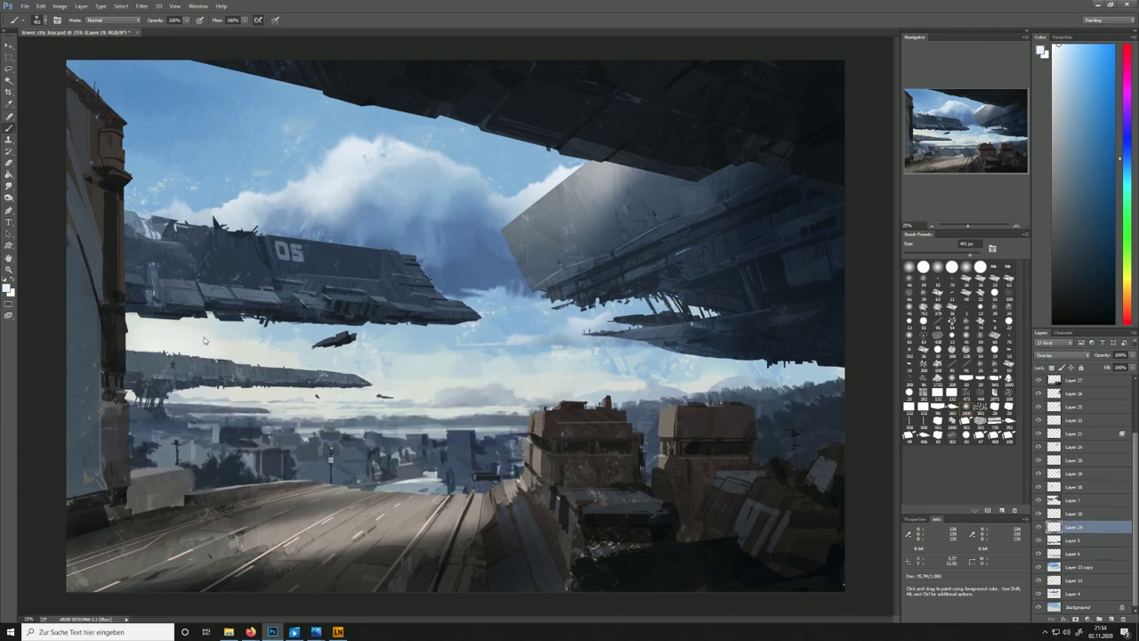
Add soft light strokes over the distant city skyline on the Overlay layer and compare them against Layer 5 hidden
drag(385, 437, 481, 431)
key(ctrl+z)
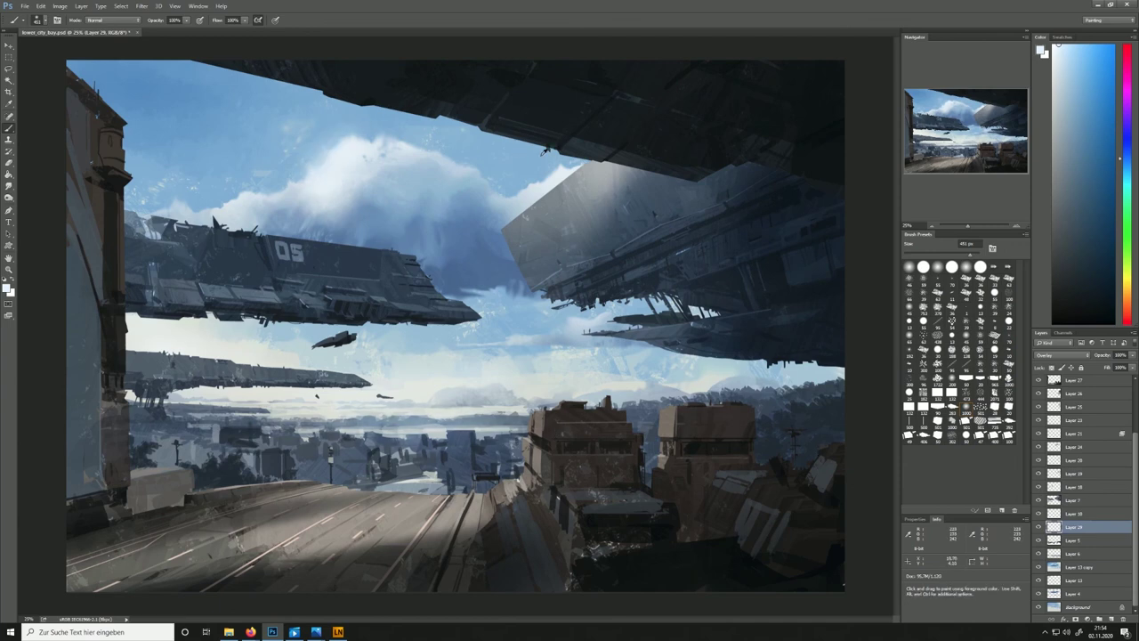
key(ctrl+z)
key(ctrl+z)
key(e)
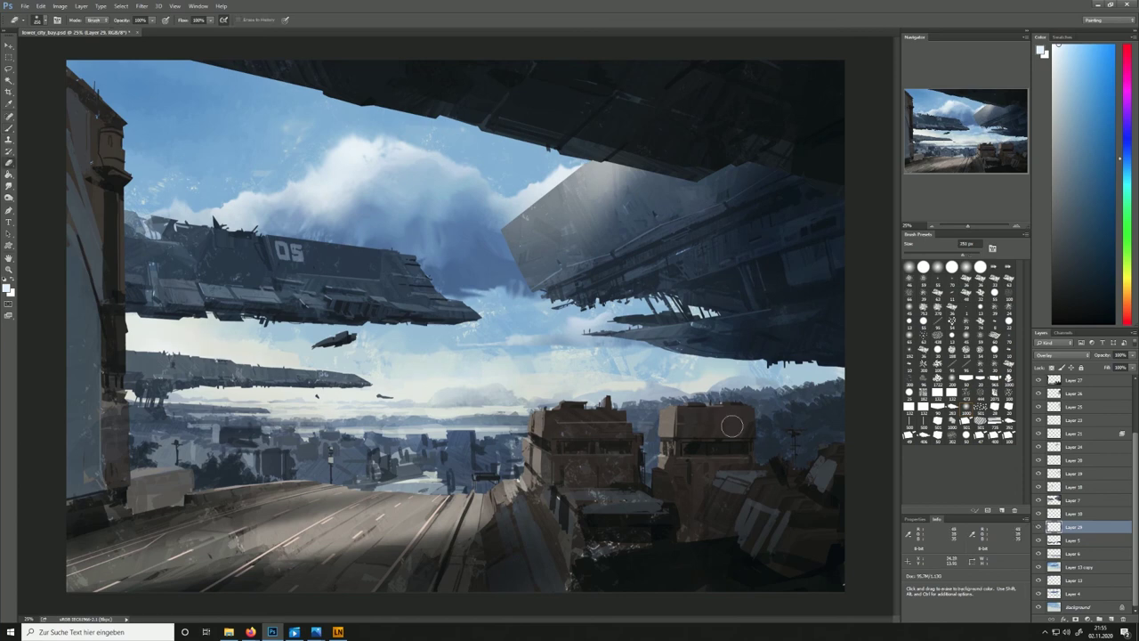
click(1039, 540)
click(1040, 540)
Create a new layer above the Overlay layer and brush light accents onto the distant tower using sampled city tones
click(1111, 618)
key(b)
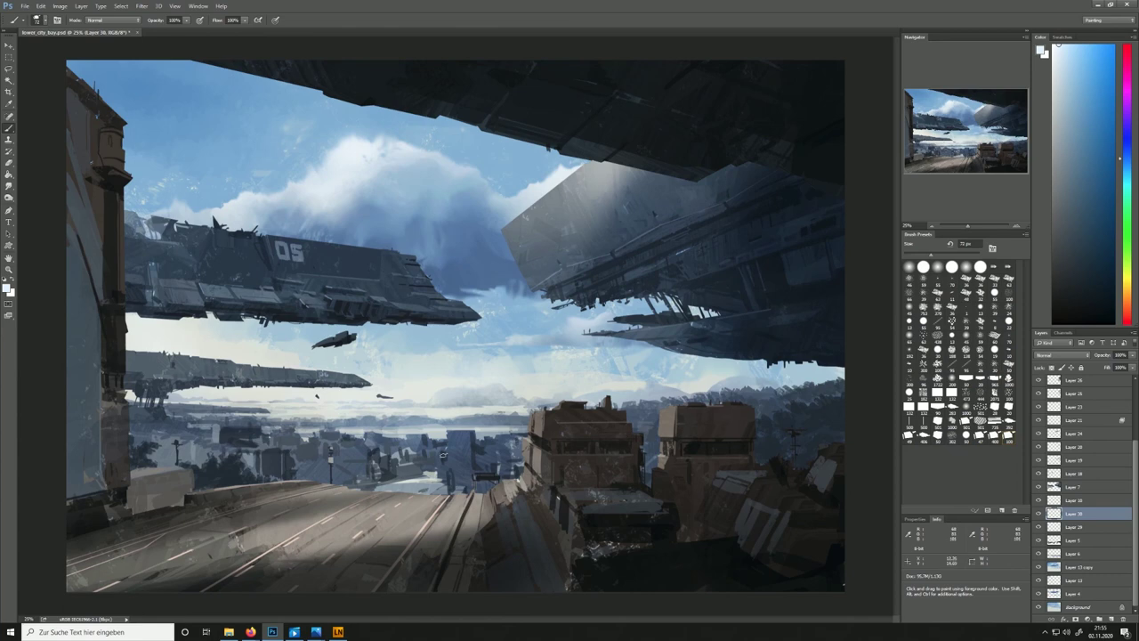
alt+click(448, 424)
drag(448, 432, 473, 432)
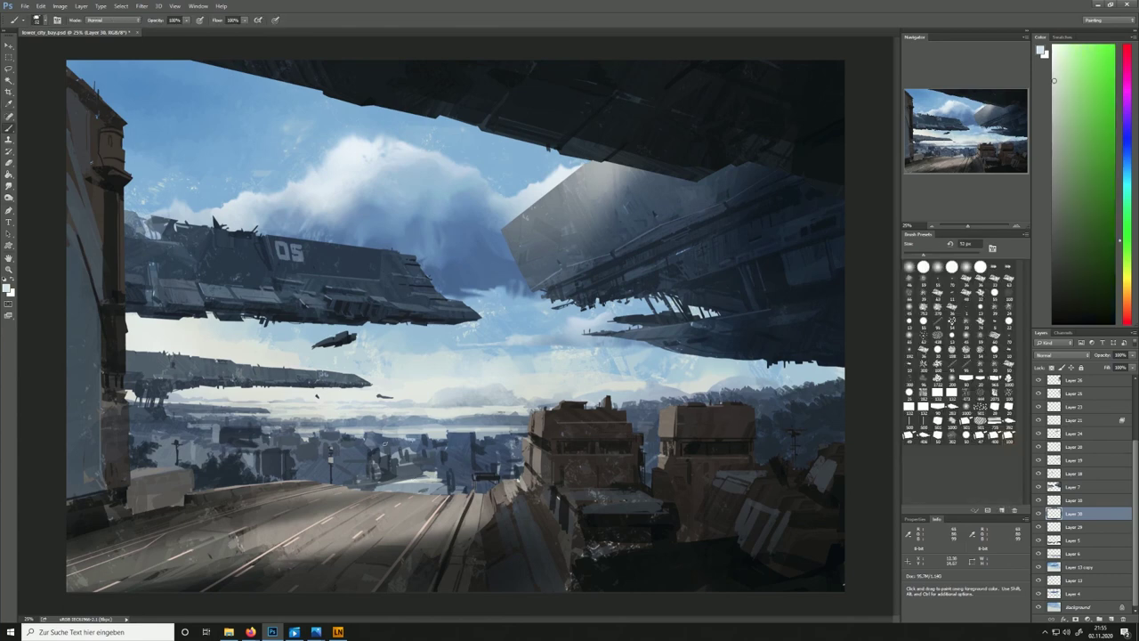
key(e)
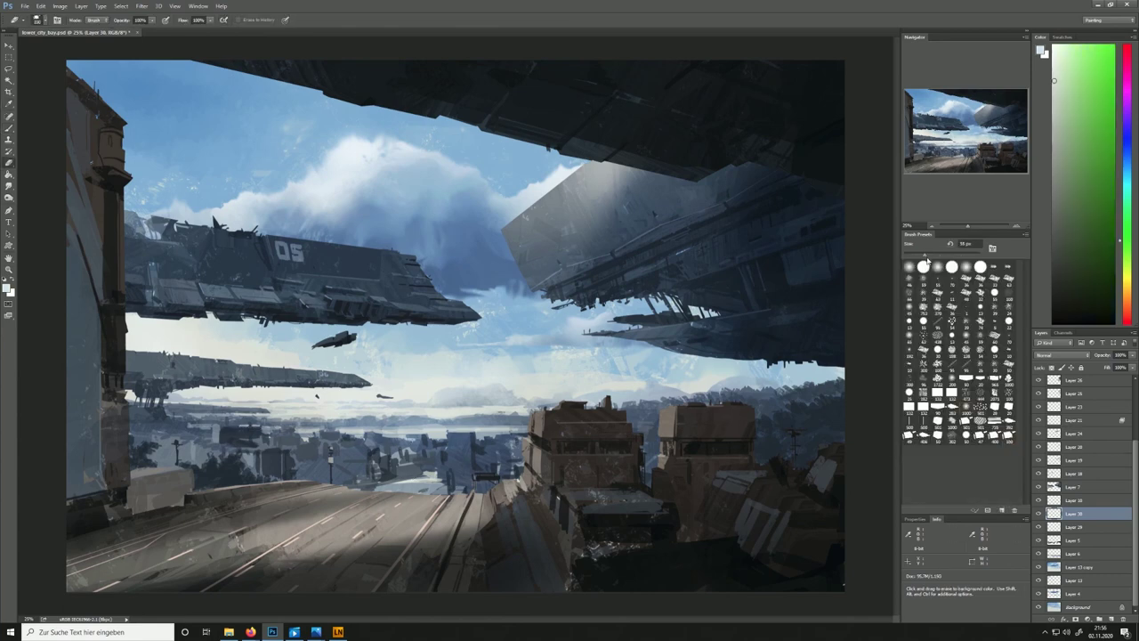
key(b)
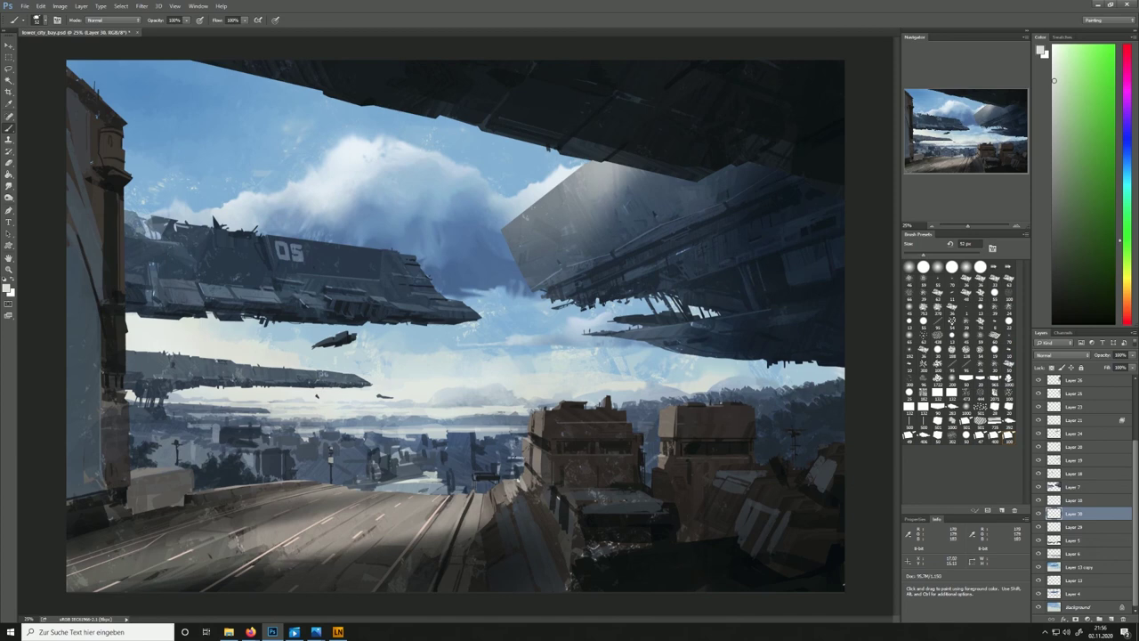
Sample pale and dark blue tones around the distant tower and paint finer facade and base details on it
alt+click(422, 484)
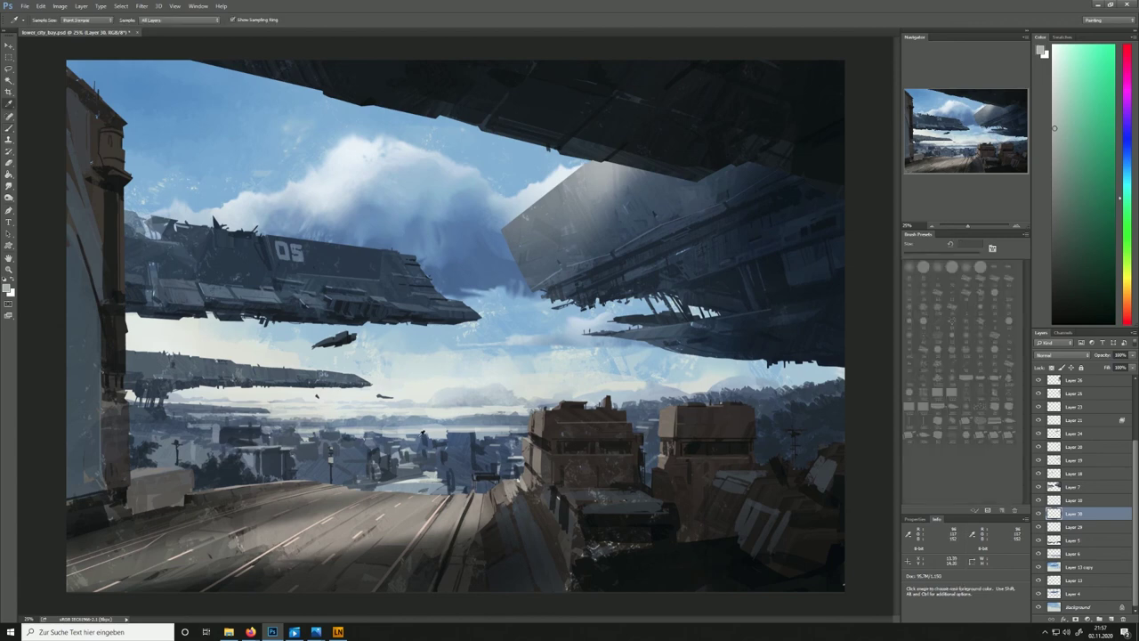
alt+click(418, 442)
drag(426, 432, 408, 432)
alt+click(418, 434)
alt+click(418, 450)
alt+click(455, 455)
alt+click(472, 456)
alt+click(474, 457)
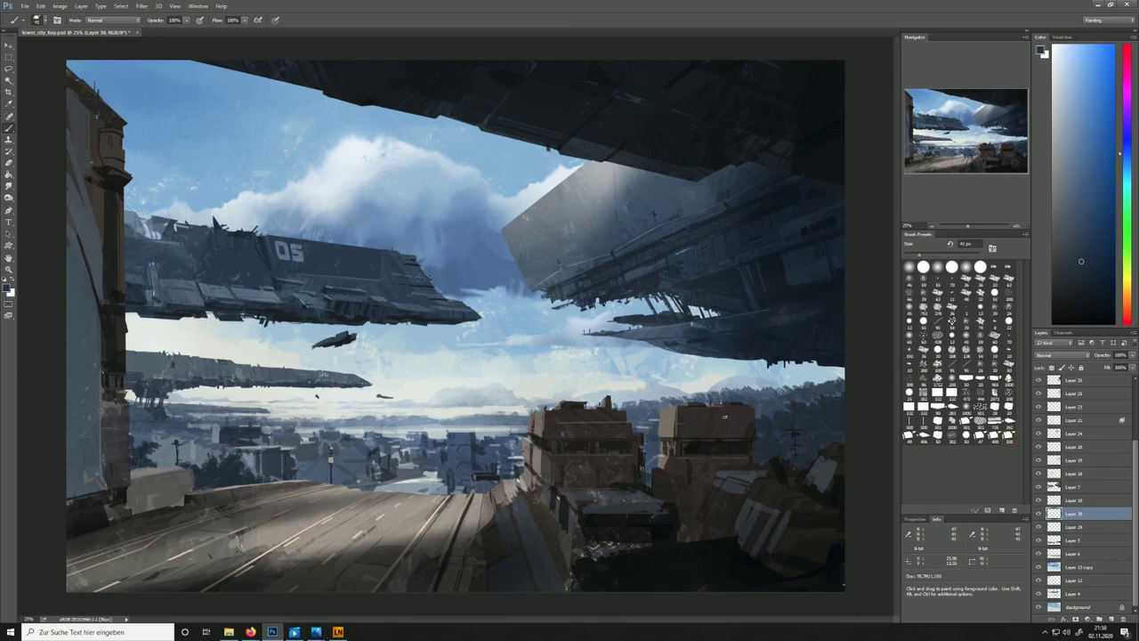
Add small light and dark accents among the distant city buildings between the lamp post and the tower
alt+click(357, 476)
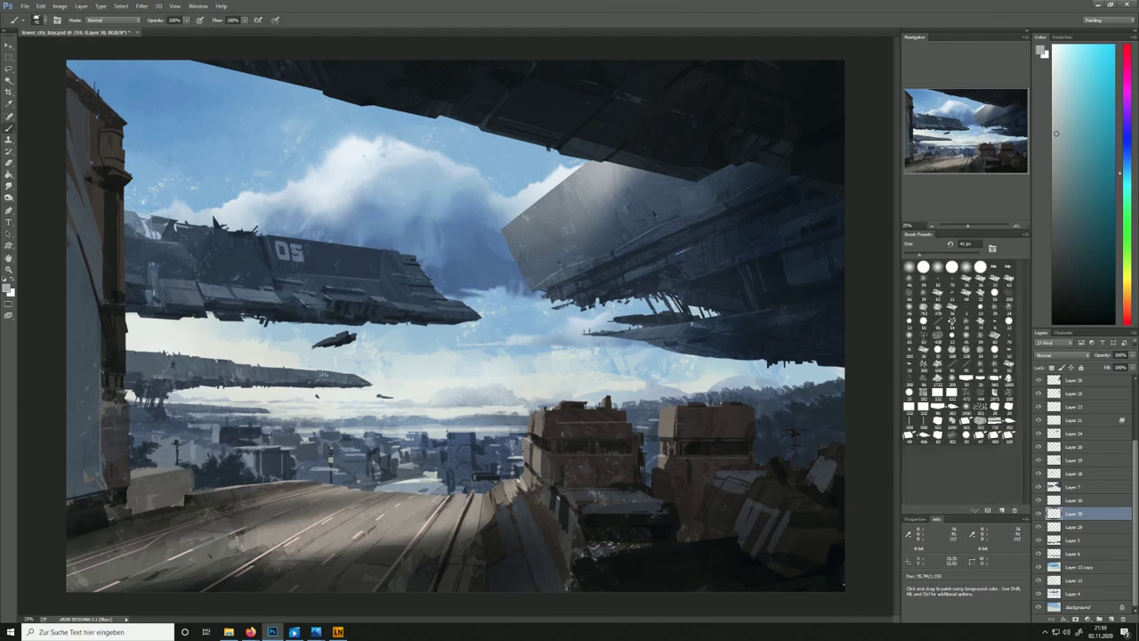
alt+click(320, 449)
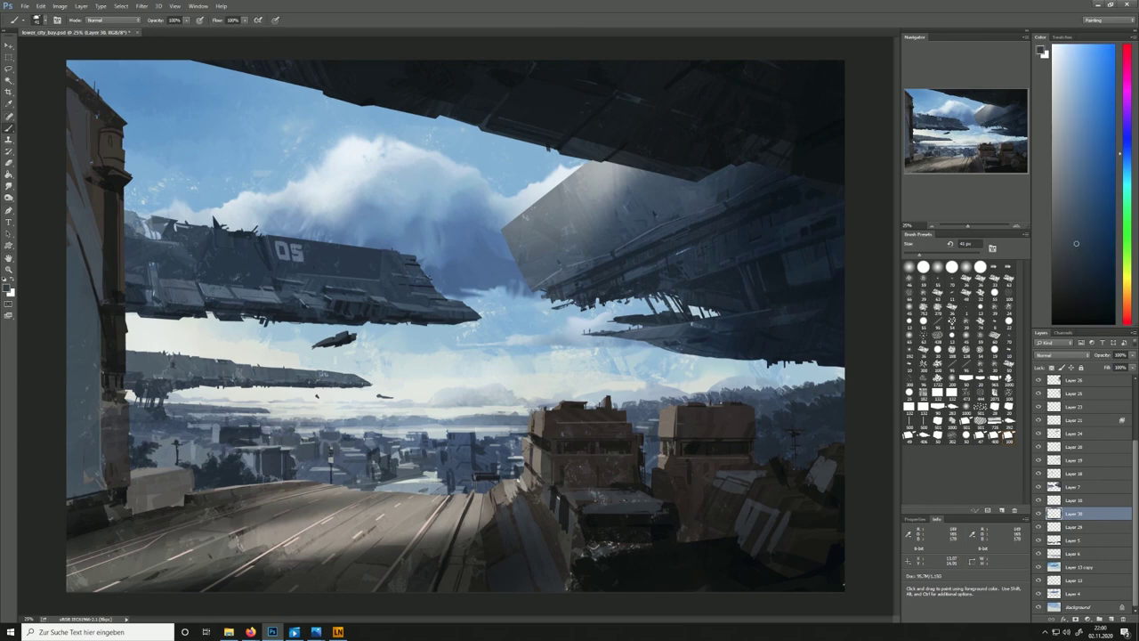
alt+click(415, 482)
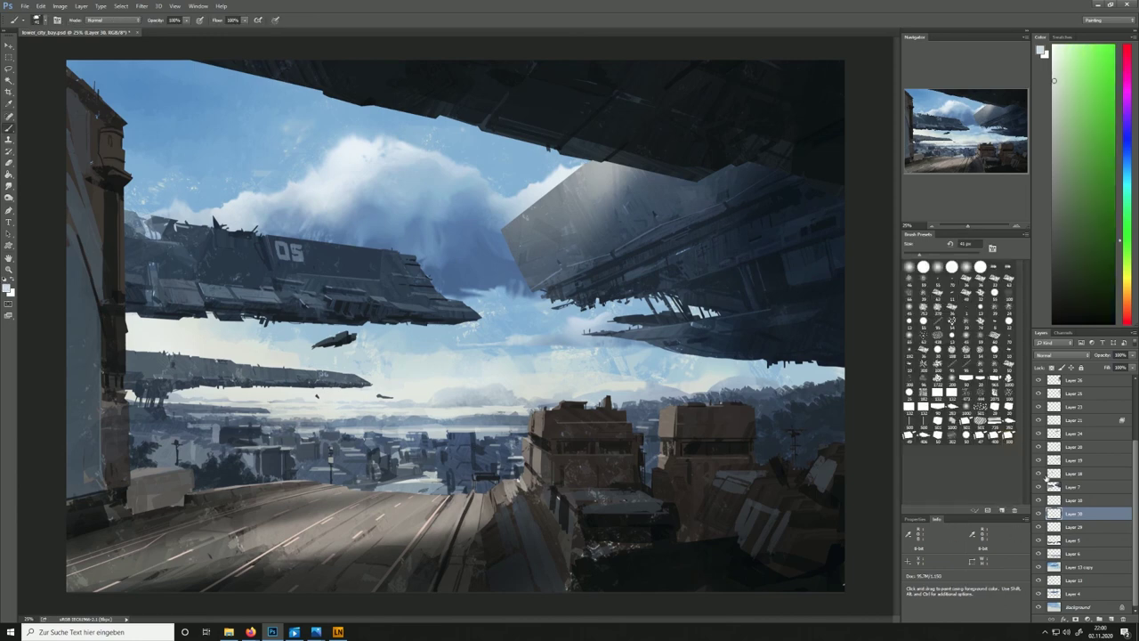
Try to merge the layers from Layer 26 down to Layer 7 into one
scroll(1038, 450, up, 2)
click(1039, 440)
click(1038, 440)
click(1073, 440)
click(1074, 427)
click(1072, 441)
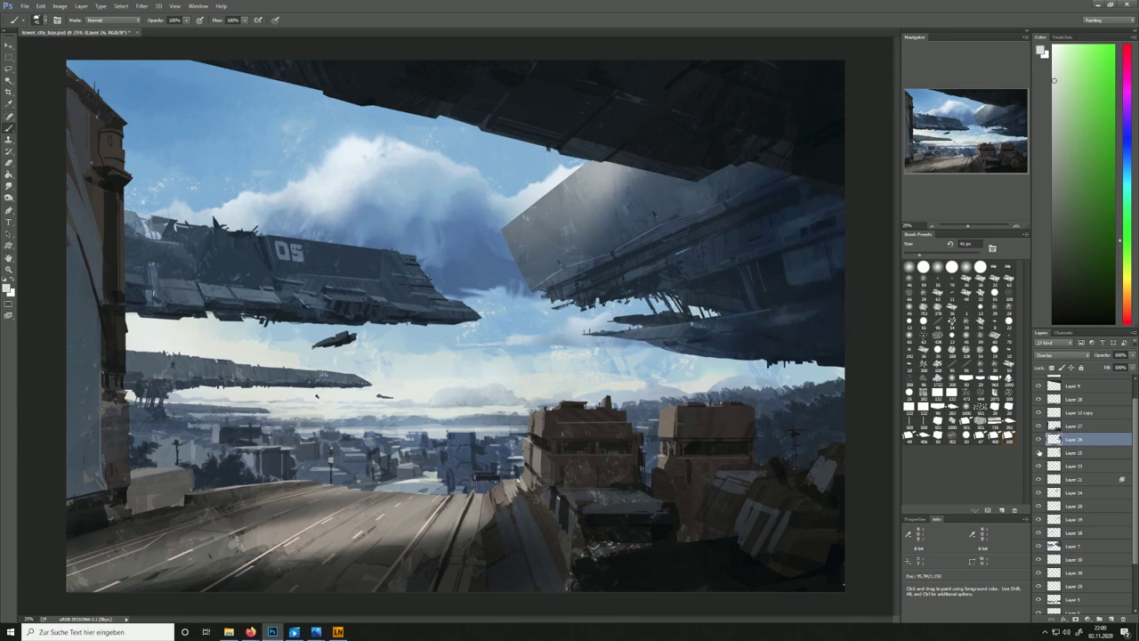
shift+click(1075, 546)
right_click(1074, 549)
click(1054, 406)
key(ctrl+z)
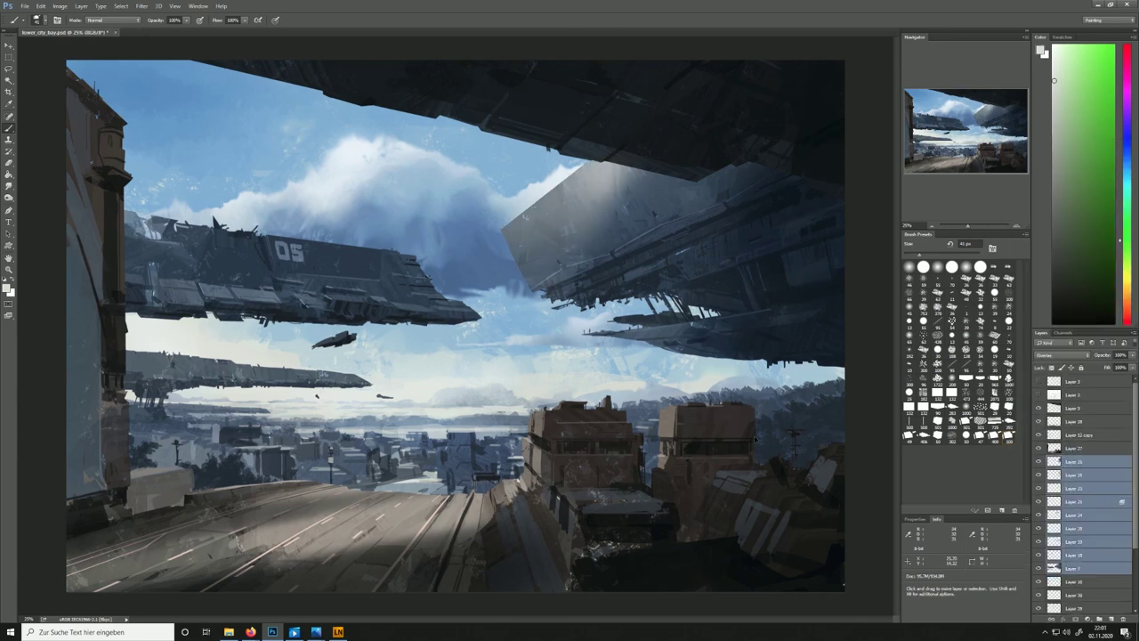
Merge the ship layers from Layer 26 down to Layer 7 into a single layer
click(1079, 476)
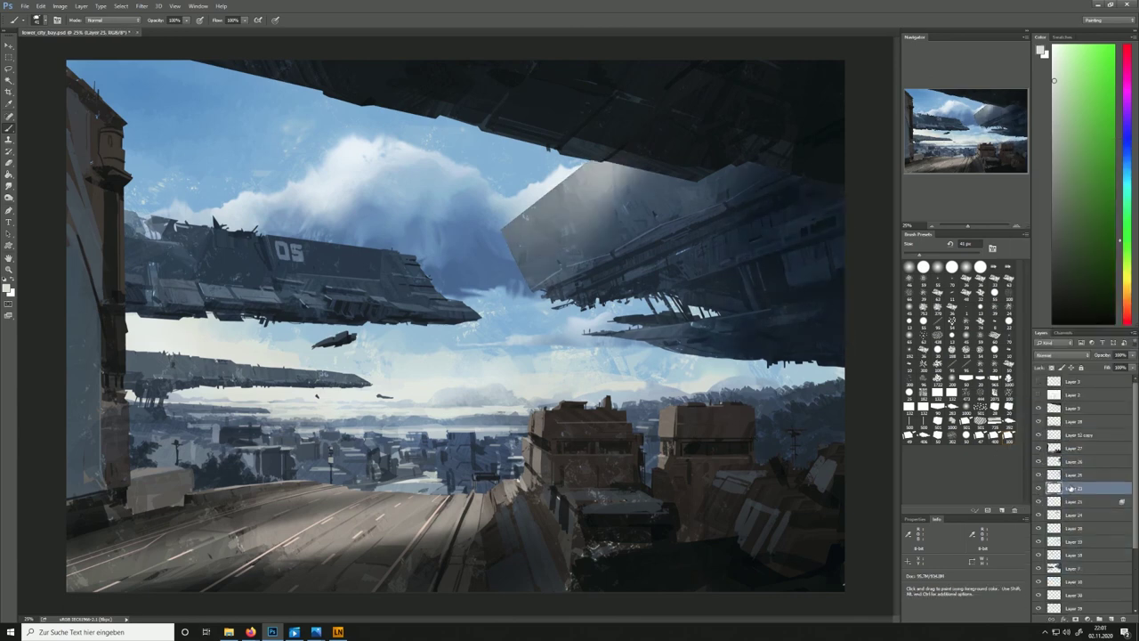
click(1079, 502)
shift+click(1074, 568)
key(ctrl+e)
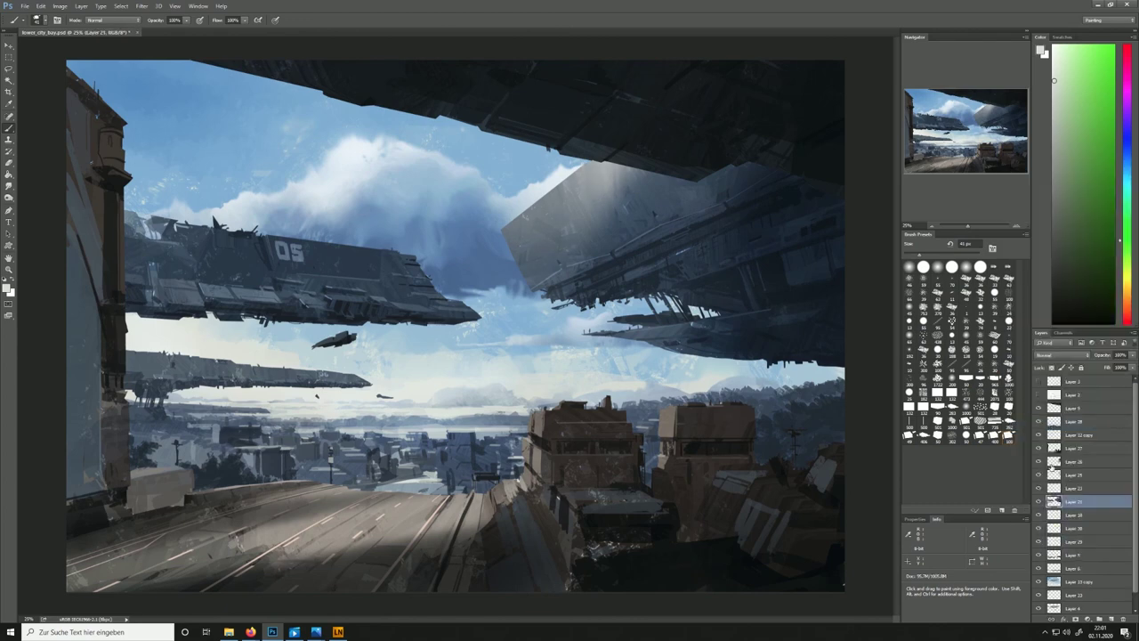
key(Delete)
key(Delete)
key(Delete)
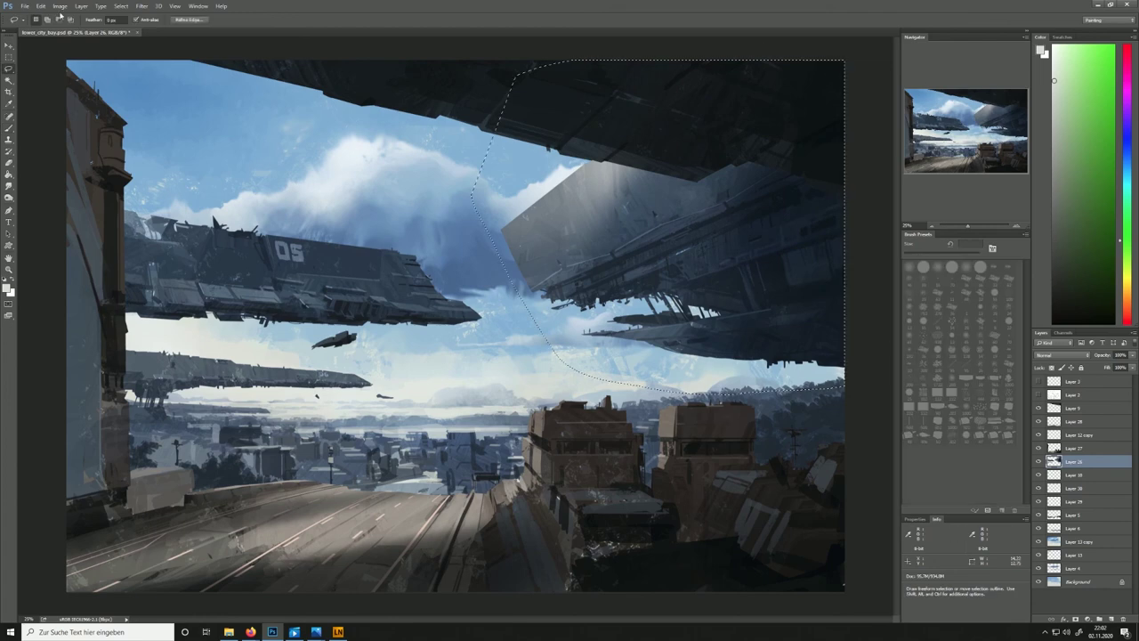
Apply a Brightness/Contrast adjustment to the lassoed large ships on the merged layer
click(59, 5)
click(178, 28)
drag(784, 285, 804, 291)
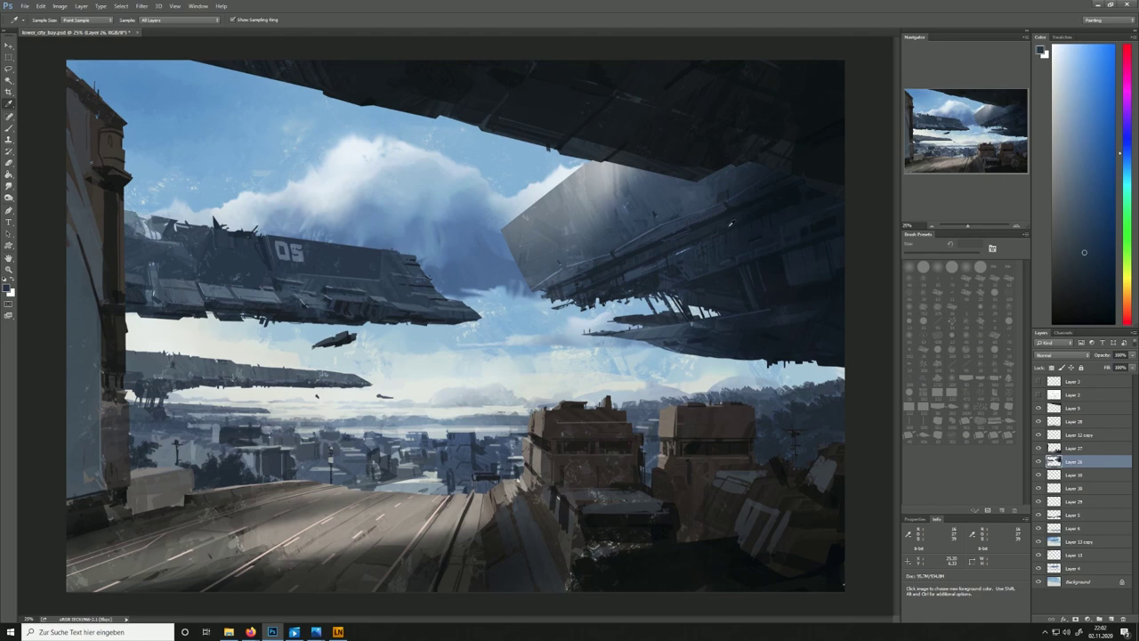
Check the content of Layer 27 by toggling its visibility and select it for editing
key(b)
click(1039, 448)
click(1078, 435)
key(e)
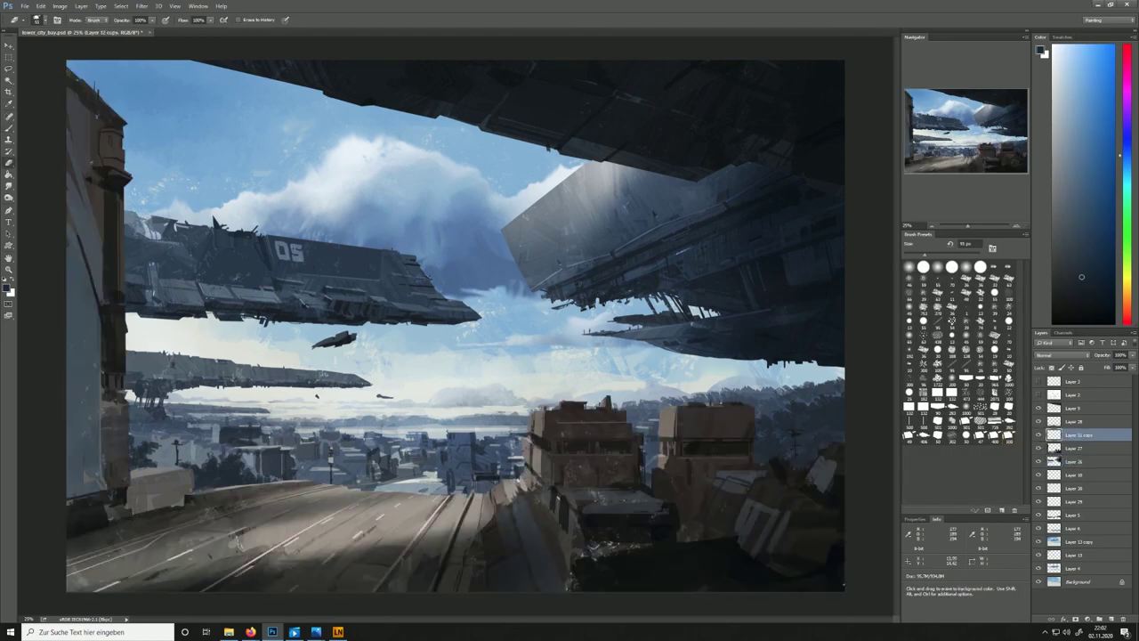
click(1039, 448)
click(1039, 448)
click(1075, 448)
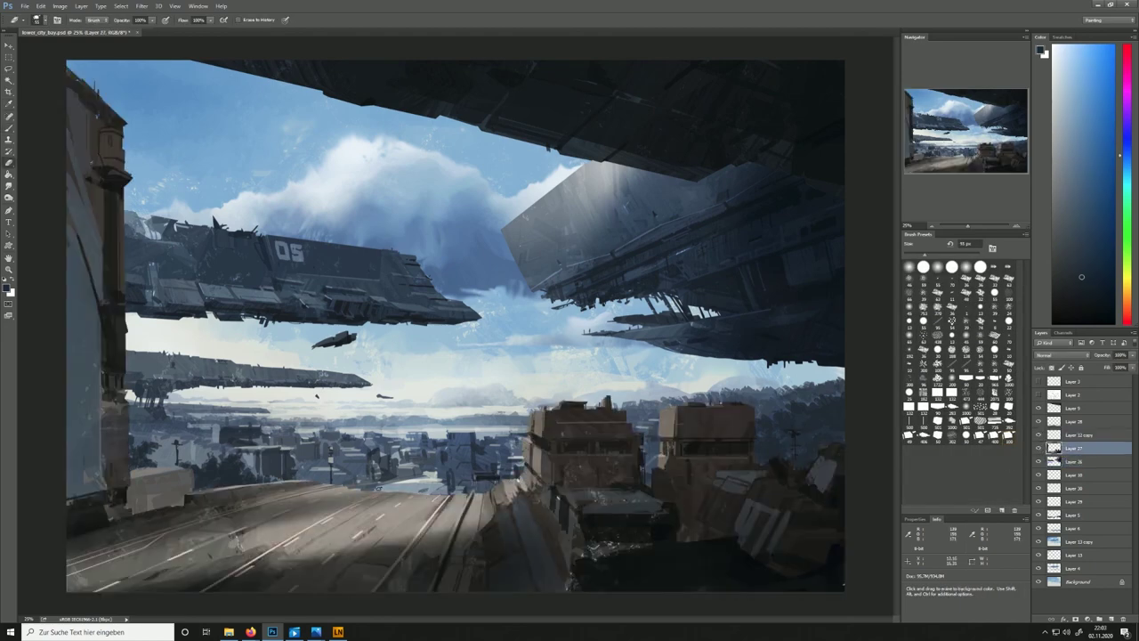
Hide the shadow layers above Layer 27, try sampled road tones along the road's far edge and undo the last changes
key(b)
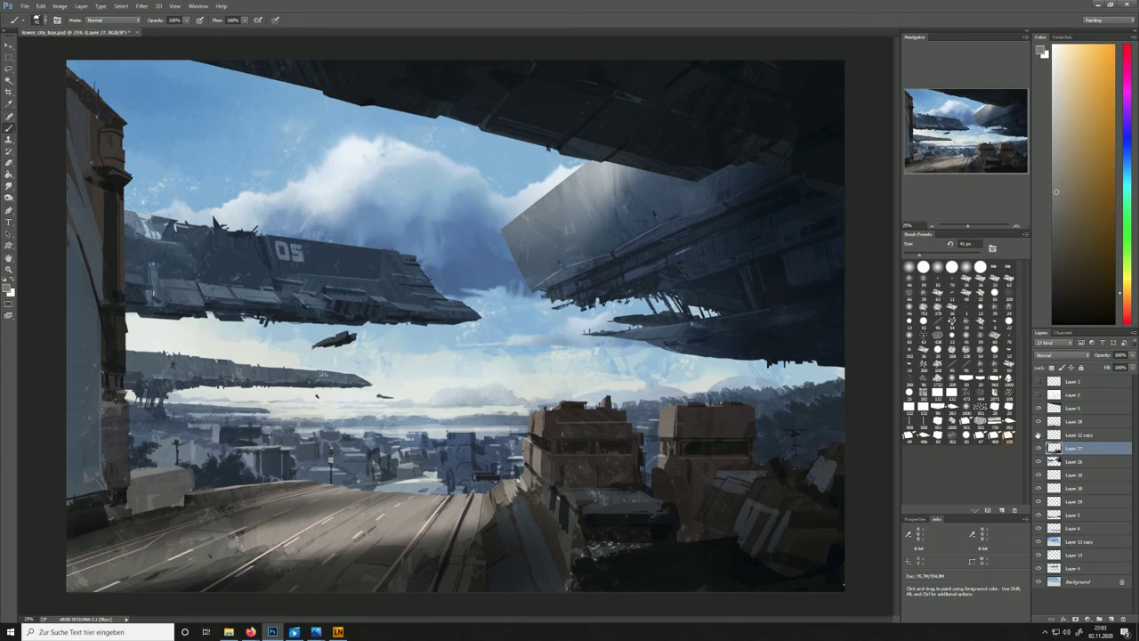
drag(1037, 413, 1039, 420)
click(1038, 409)
alt+click(365, 491)
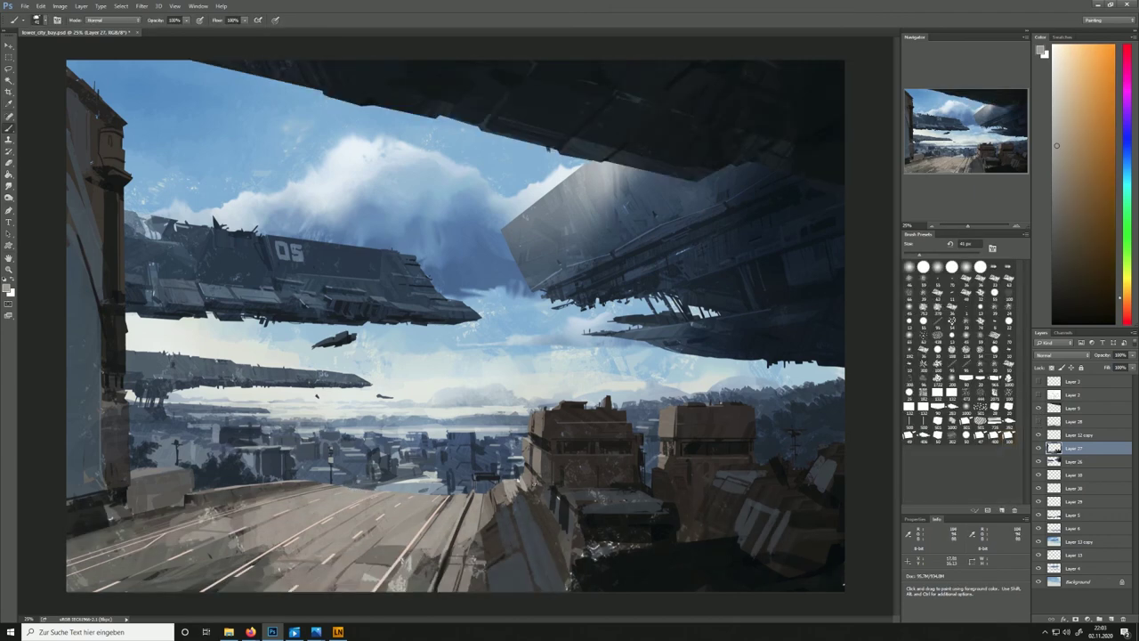
drag(914, 257, 913, 256)
alt+click(222, 495)
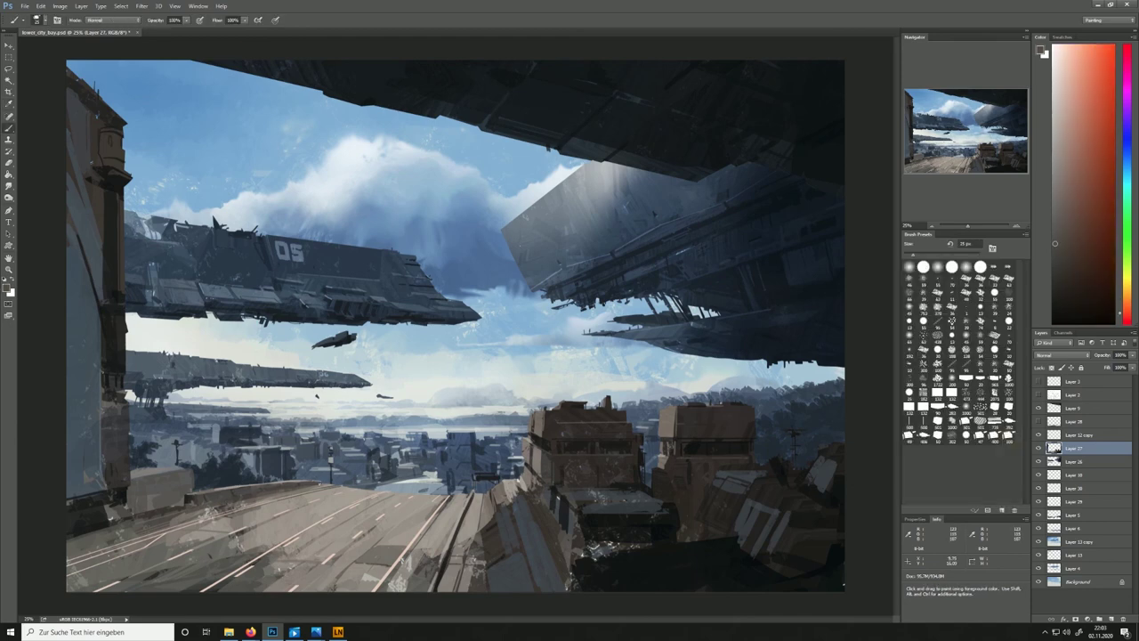
alt+click(220, 497)
key(ctrl+z)
key(ctrl+z)
key(ctrl+z)
key(e)
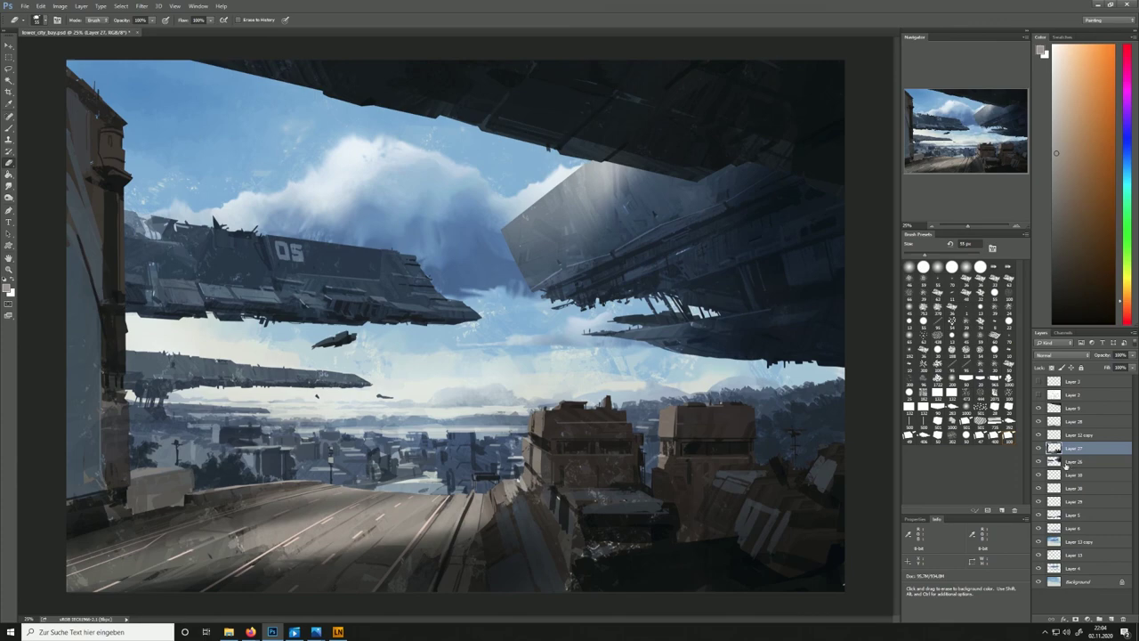
Toggle Layer 5 and Layer 30 to identify the city details, and select Layer 30
key(b)
click(1073, 514)
click(1039, 514)
click(1039, 515)
click(1039, 488)
click(1039, 488)
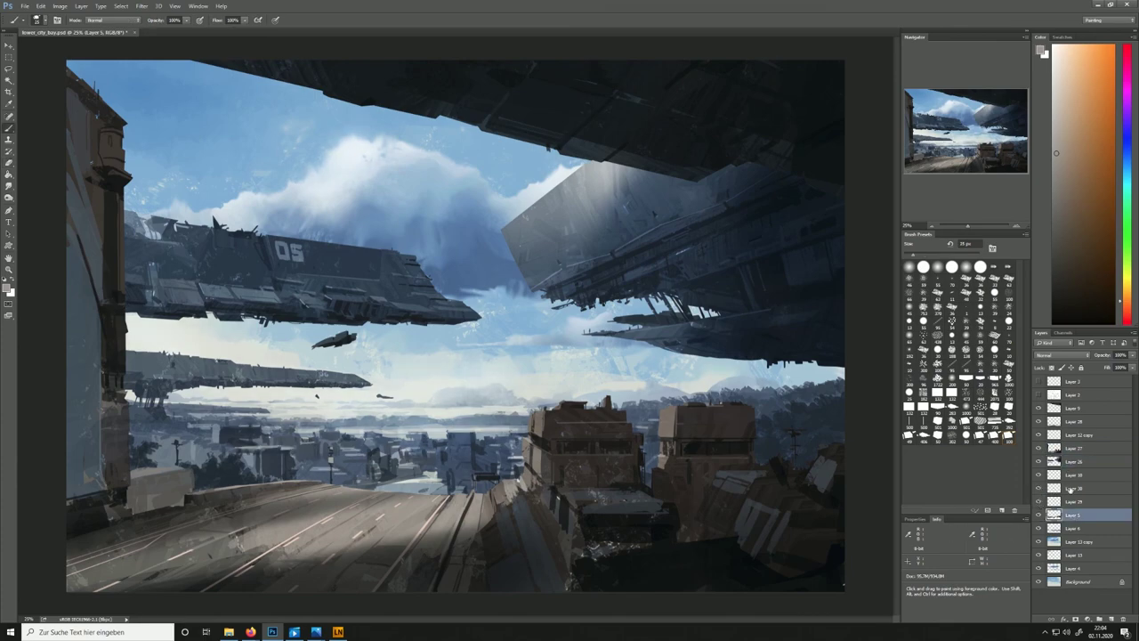
click(1059, 487)
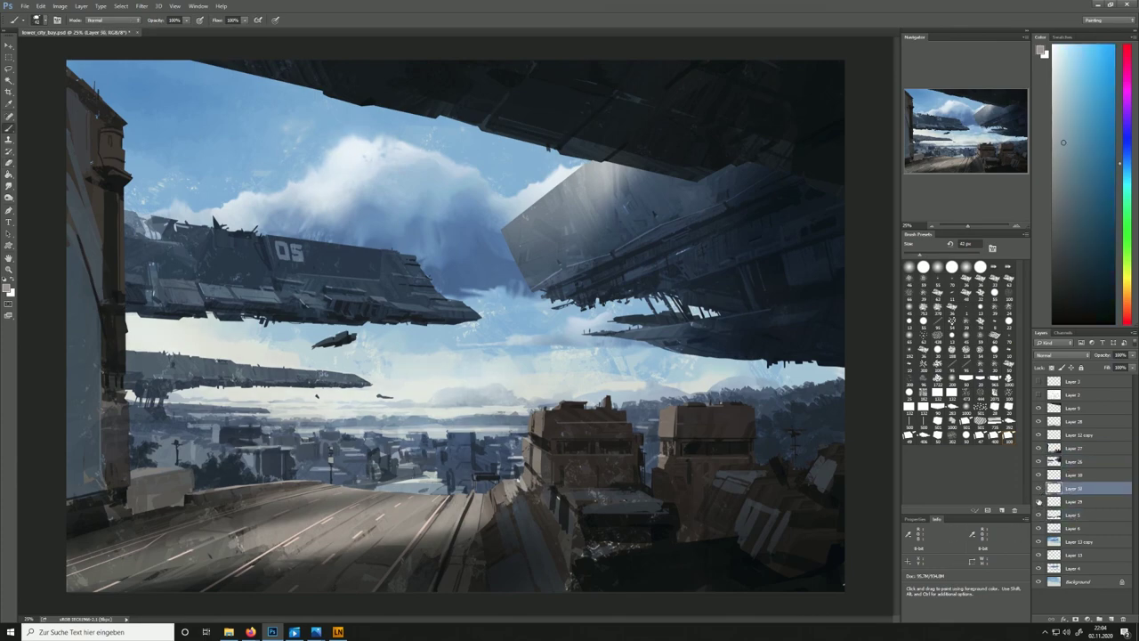
Compare the painting with Layers 26 and 27 hidden, and make Layer 30 active again
click(1039, 461)
click(1038, 461)
click(1039, 448)
click(1038, 447)
click(1038, 448)
key(ctrl+z)
key(ctrl+z)
key(b)
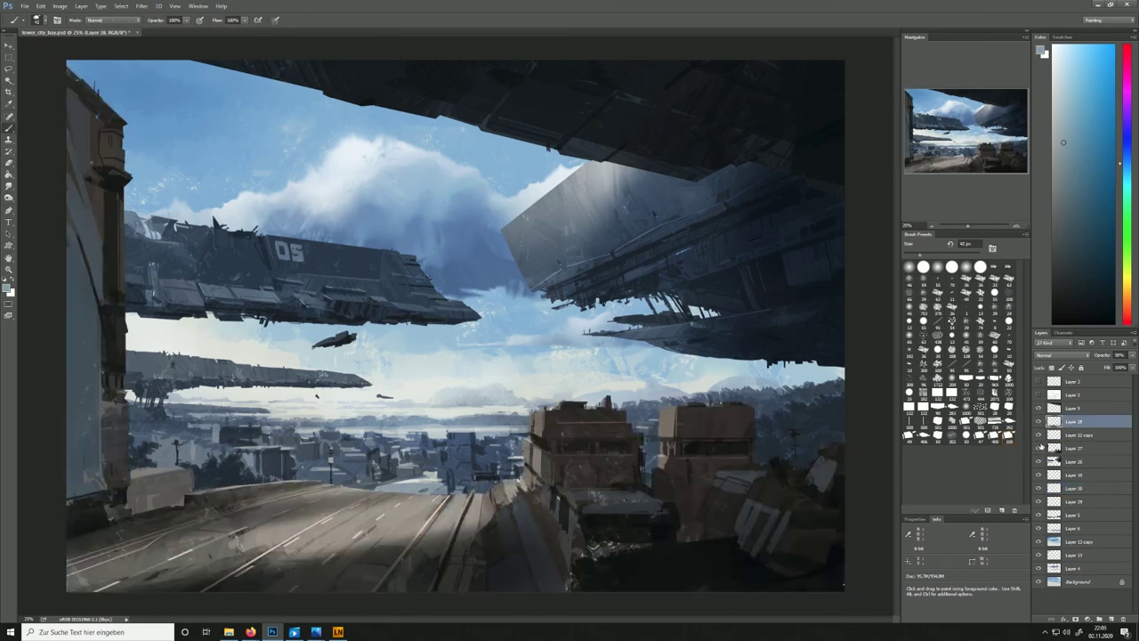
click(1041, 487)
Paint blue-grey details on the distant tower and a light patch just beyond the road crest using sampled tones
alt+click(283, 303)
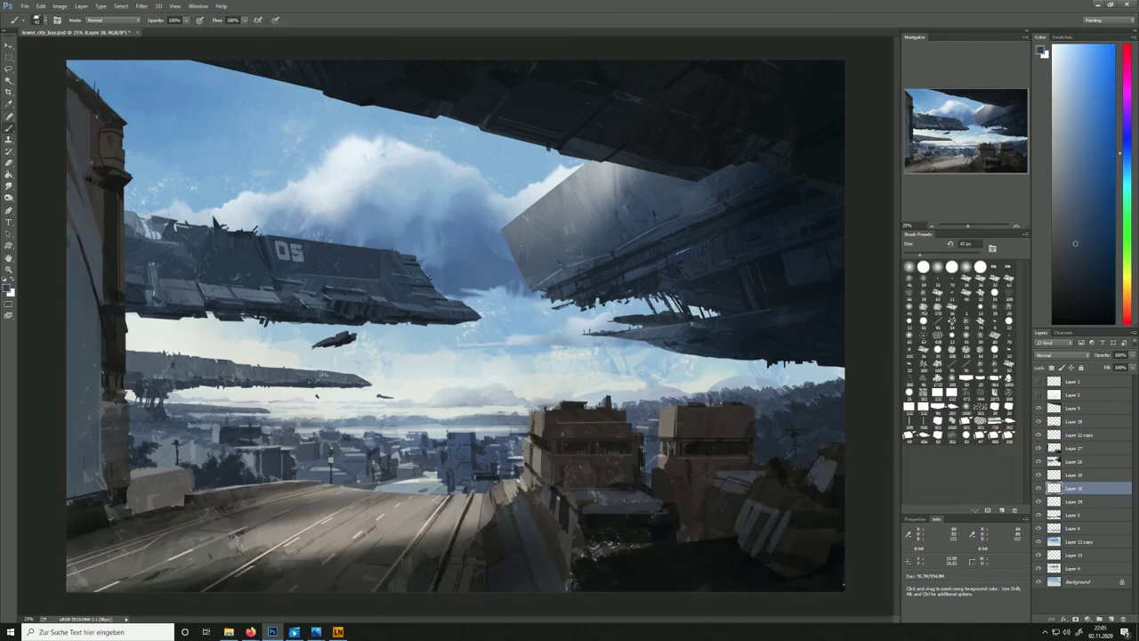
alt+click(469, 442)
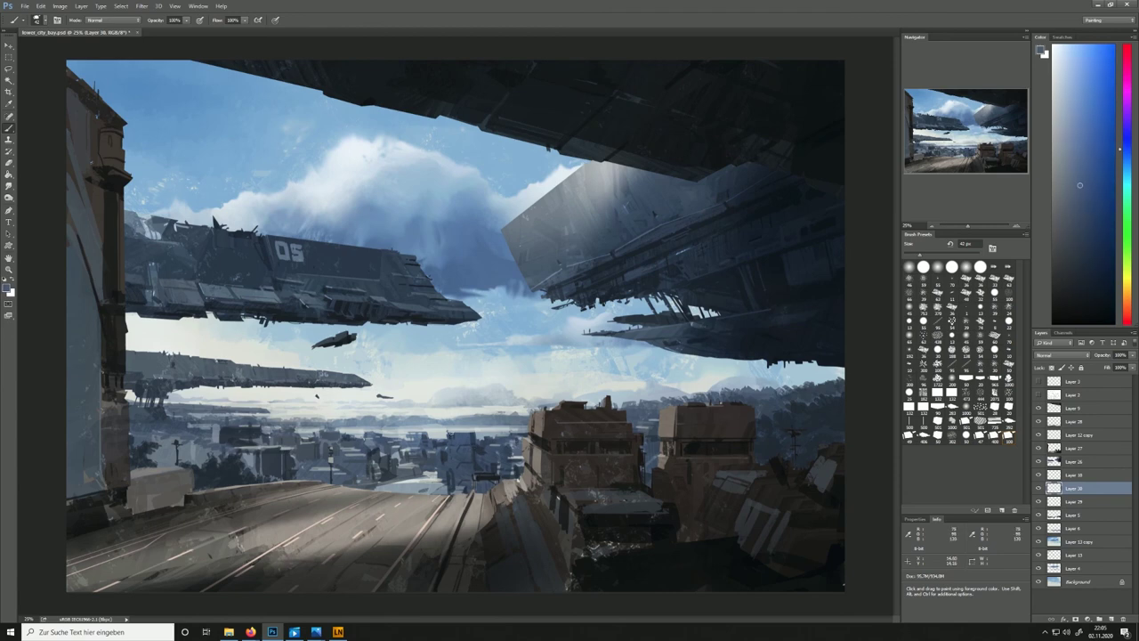
alt+click(282, 265)
alt+click(432, 484)
mouse_move(419, 491)
mouse_down()
mouse_move(428, 491)
mouse_move(401, 489)
mouse_up()
alt+click(391, 477)
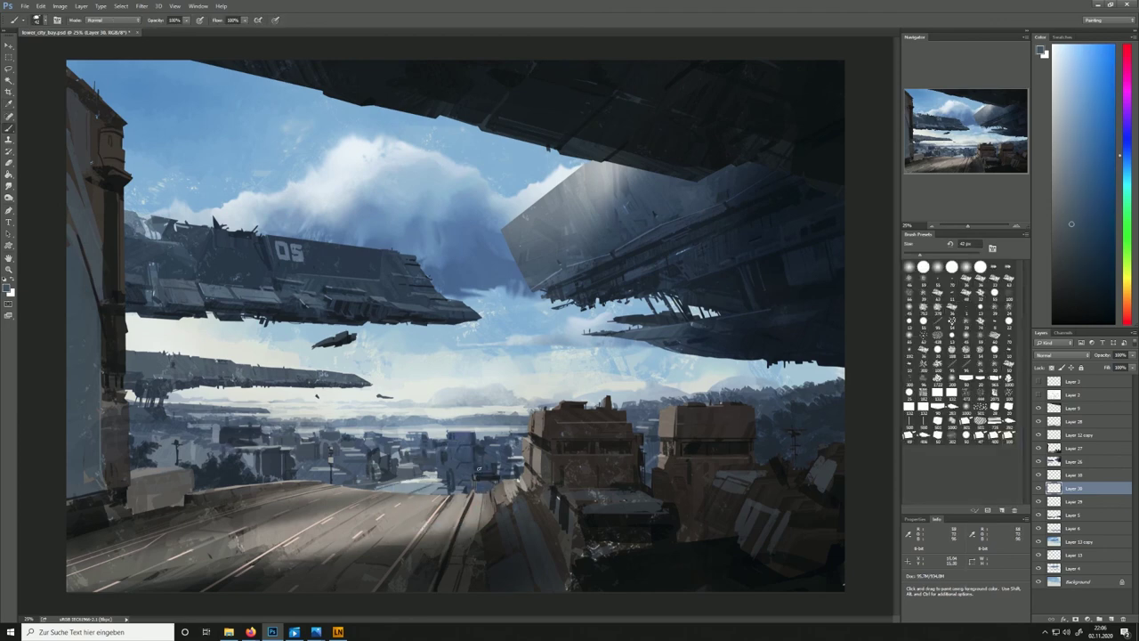
alt+click(418, 488)
Sample dark blues and paint building and foliage details in the city area behind the pale roadside block
alt+click(256, 458)
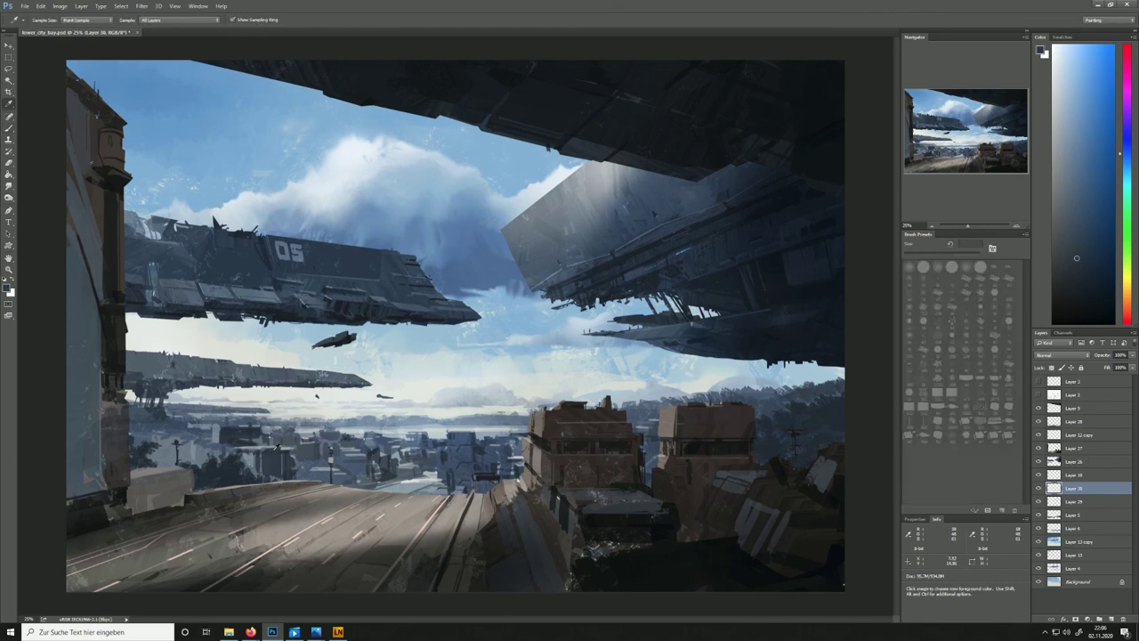
alt+click(250, 437)
alt+click(222, 430)
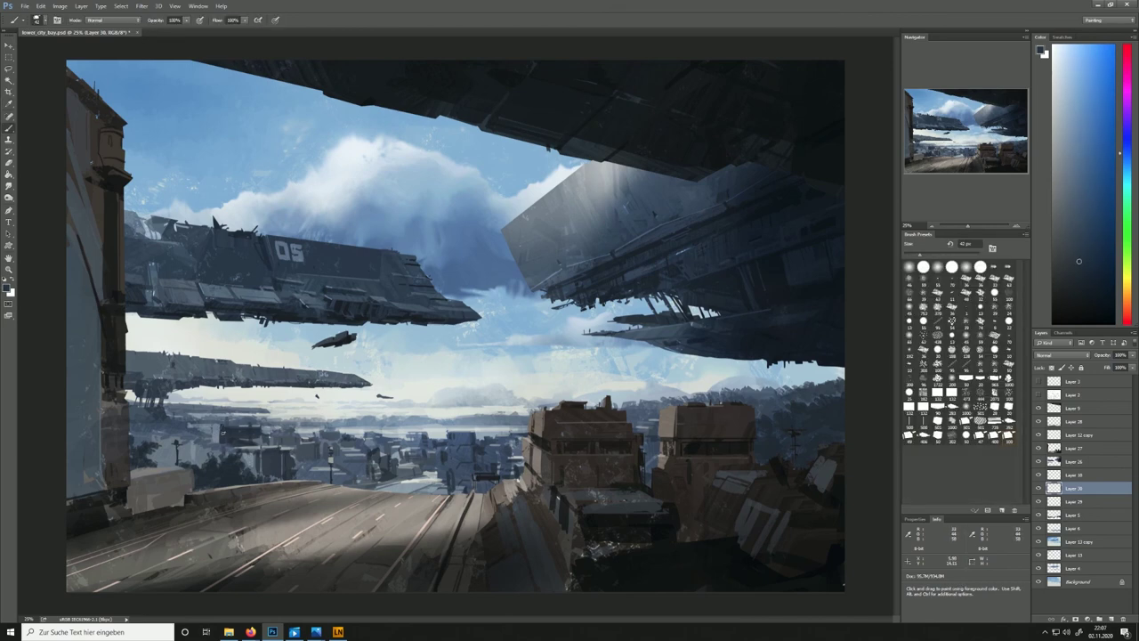
alt+click(158, 416)
alt+click(177, 442)
mouse_move(186, 444)
mouse_down()
mouse_move(169, 456)
mouse_move(201, 465)
mouse_up()
key(e)
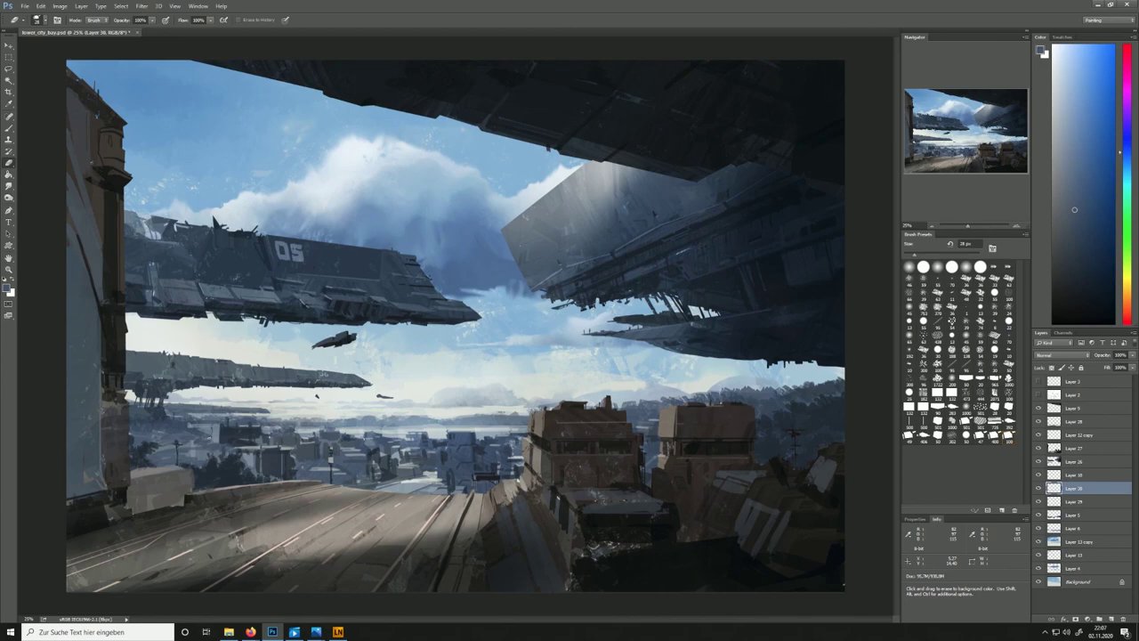
Brush sampled tones over the pale block at the road's far-left edge and check the result at close zoom
key(b)
alt+click(164, 476)
drag(132, 468, 176, 464)
alt+click(216, 486)
key(ctrl+plus)
key(ctrl+plus)
key(ctrl+plus)
key(ctrl+plus)
key(ctrl+minus)
key(ctrl+minus)
key(ctrl+minus)
key(ctrl+minus)
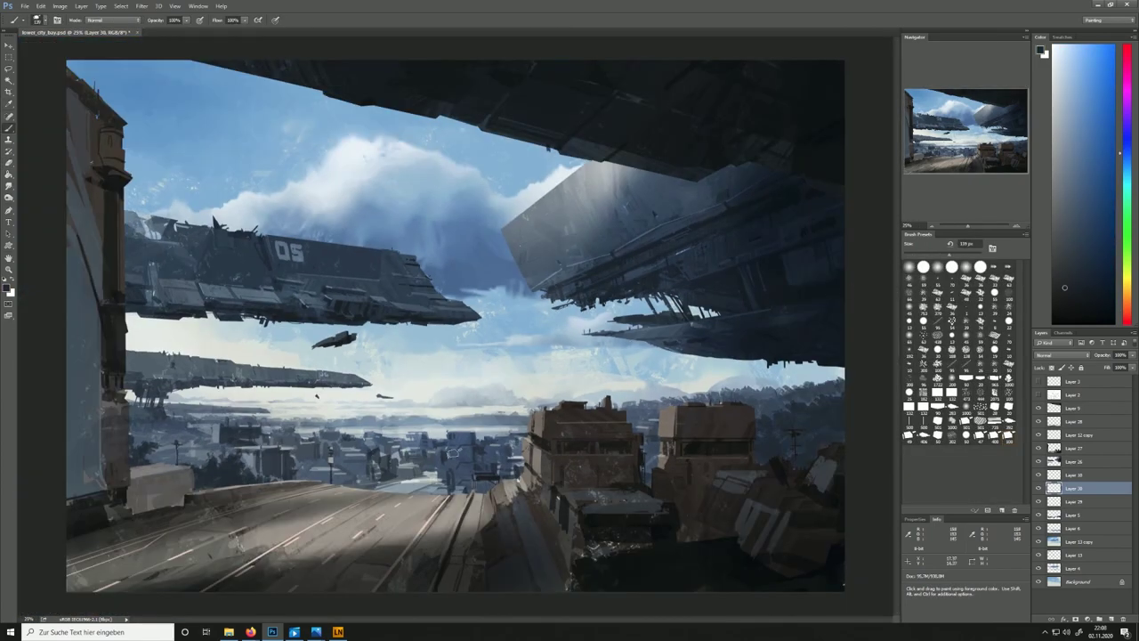
Enlarge the brush and repaint the pale roadside block in dark brown shadow tones sampled from the painting
alt+click(576, 423)
key(bracketright)
key(bracketright)
mouse_move(191, 474)
mouse_down()
mouse_move(133, 495)
mouse_move(186, 490)
mouse_up()
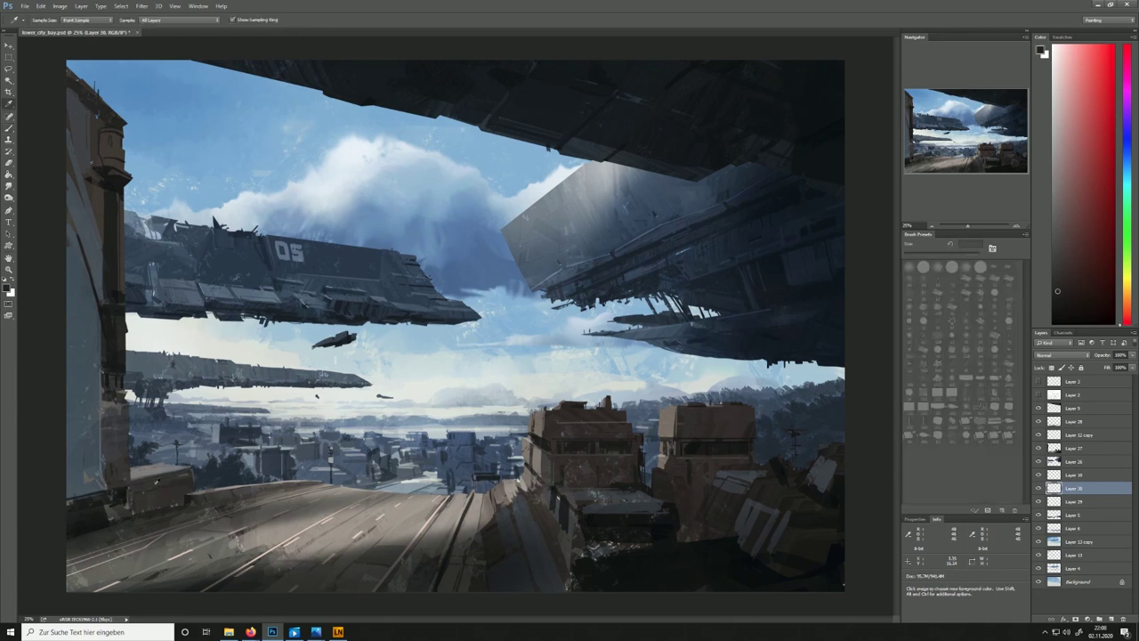
alt+click(210, 478)
alt+click(163, 491)
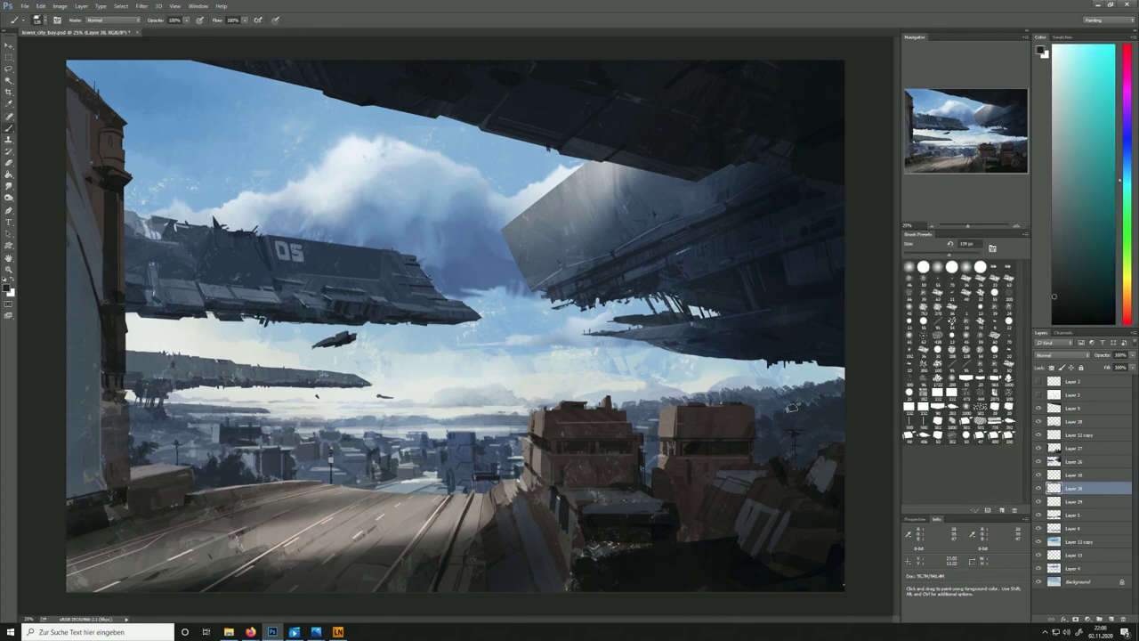
Reduce the brush size and sample dark blue tones to touch up the area beside the brown vehicle
alt+click(762, 454)
key(bracketleft)
key(bracketleft)
key(bracketleft)
key(bracketleft)
alt+click(331, 256)
alt+click(294, 256)
alt+click(510, 467)
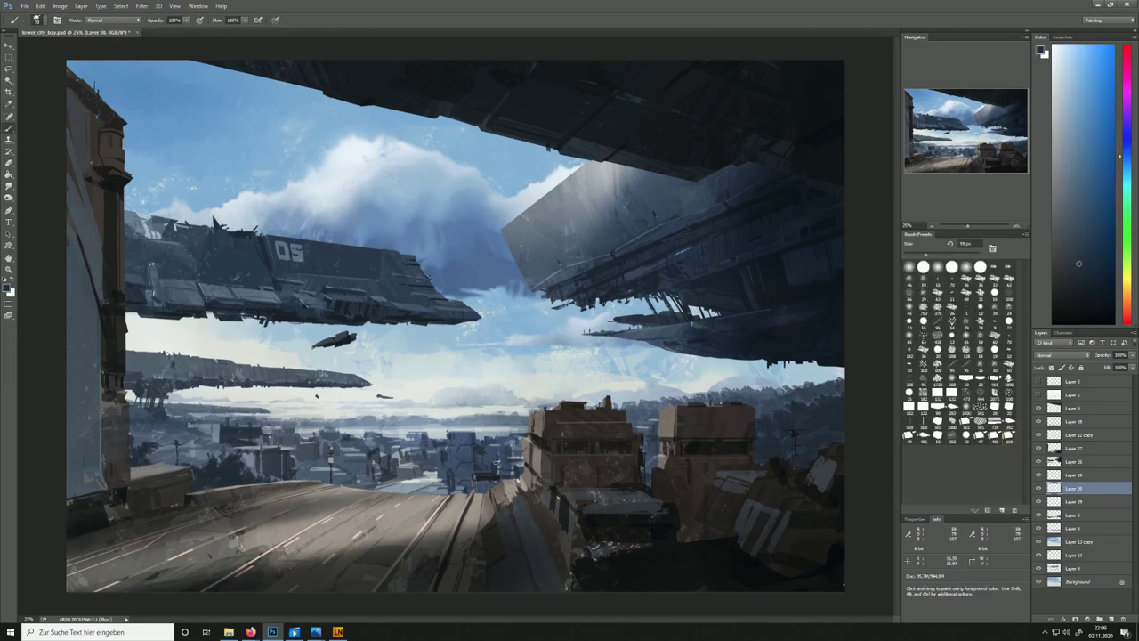
Sample tones across the midground city and add small building details between the vehicle and the lamp post
alt+click(509, 472)
alt+click(481, 474)
alt+click(455, 480)
alt+click(395, 457)
alt+click(341, 461)
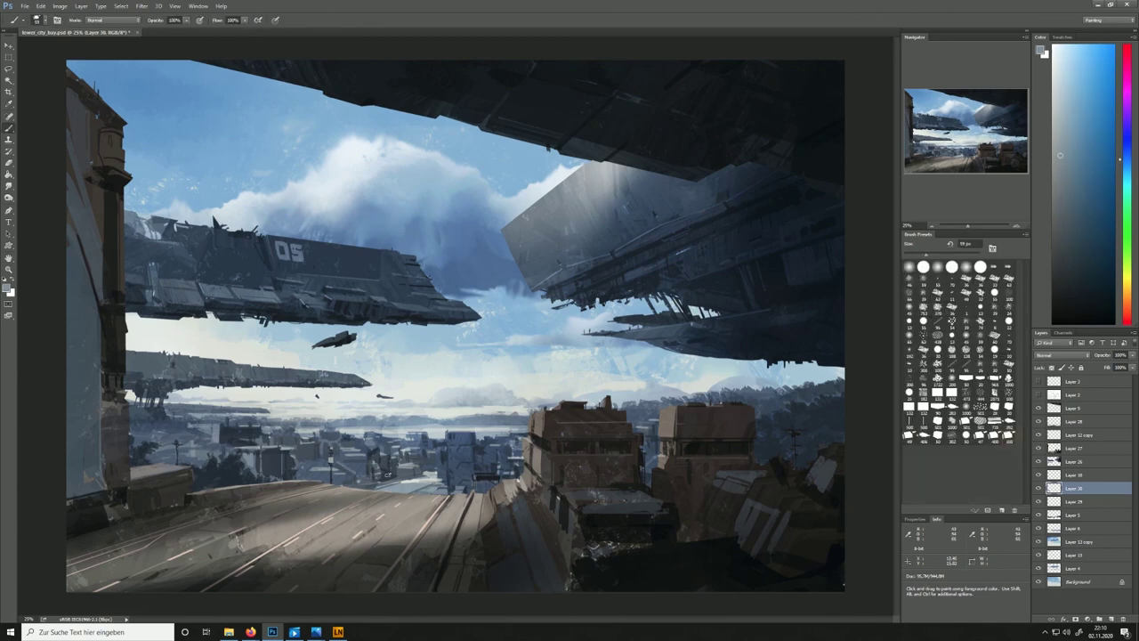
Sample blue-grey tones from the midground city and the ship marked 05 to refine the buildings beside the brown vehicle
alt+click(498, 423)
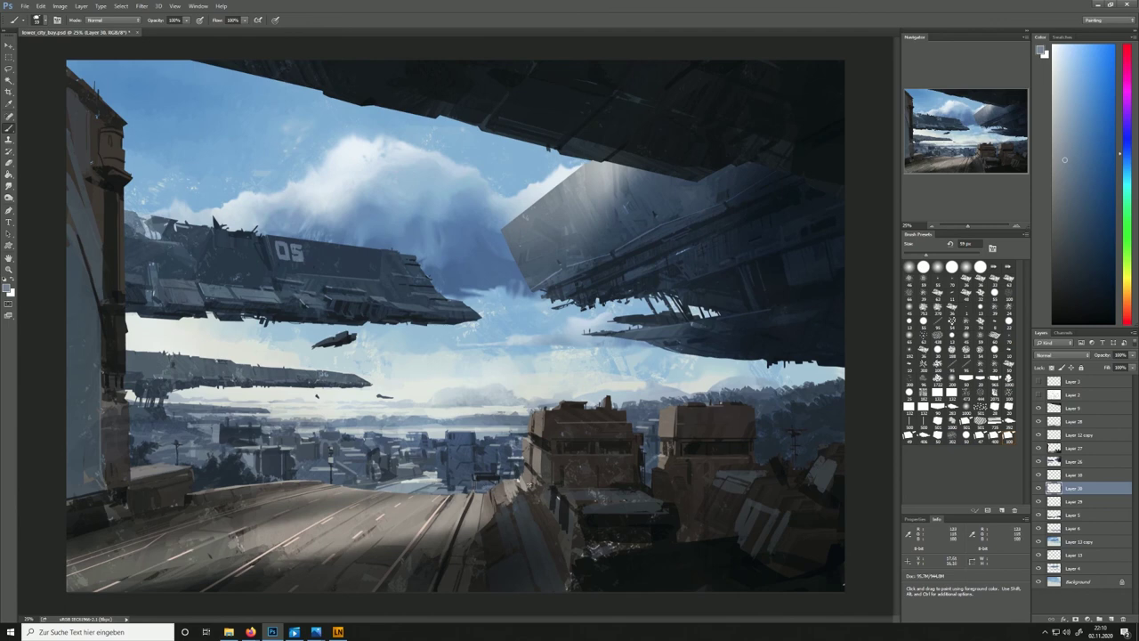
key(e)
key(b)
alt+click(323, 475)
alt+click(456, 430)
alt+click(237, 252)
alt+click(141, 238)
Try a stroke over the distant skyline, undo it, and touch up the city with freshly sampled blue-grey tones
click(907, 266)
alt+click(217, 229)
drag(389, 402, 399, 417)
key(ctrl+z)
alt+click(333, 433)
alt+click(195, 254)
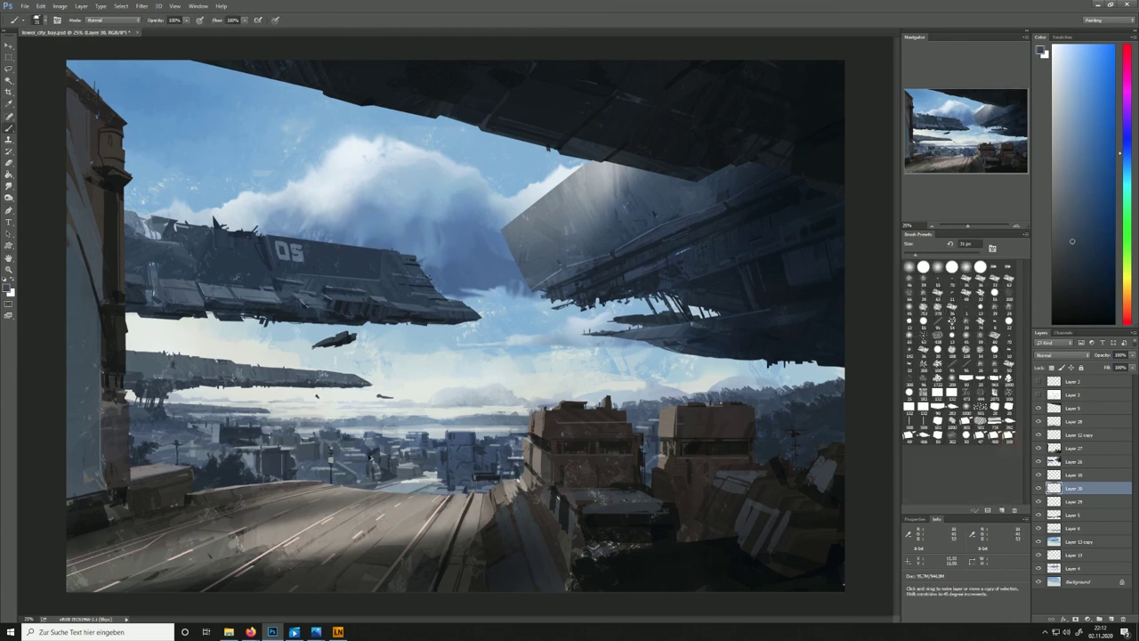
alt+click(247, 262)
alt+click(270, 248)
On a new layer, paint out the brown block at the road's far-left edge with an enlarged brush in dark foliage tones
alt+click(209, 463)
key(ctrl+alt+shift+n)
key(bracketright)
key(bracketright)
key(bracketright)
mouse_move(144, 470)
mouse_down()
mouse_move(187, 468)
mouse_move(151, 477)
mouse_up()
key(bracketright)
key(bracketright)
key(bracketright)
key(bracketright)
key(bracketright)
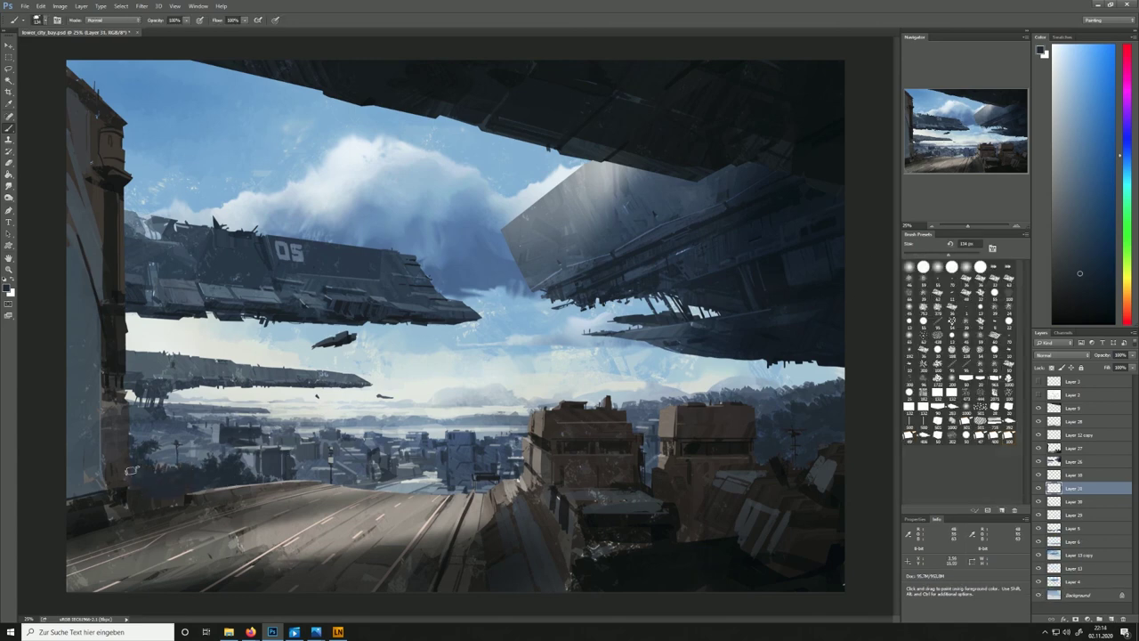
alt+click(836, 412)
click(153, 470)
Sample a midground city tone and switch to the layer above the new one to touch up the distant city
alt+click(420, 461)
click(1042, 475)
key(e)
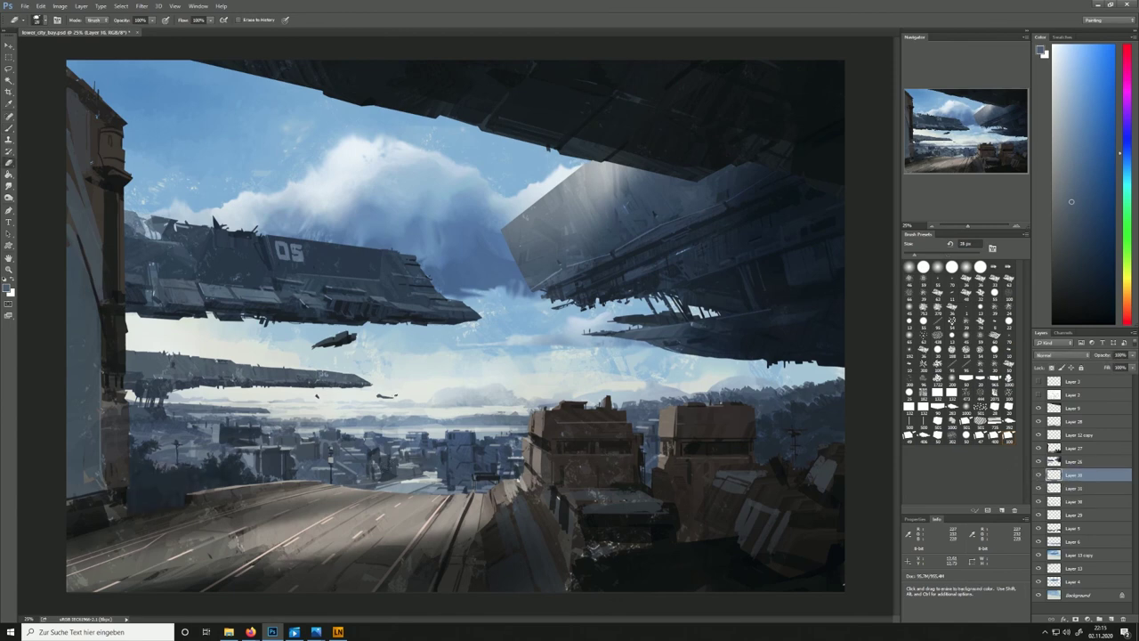
key(b)
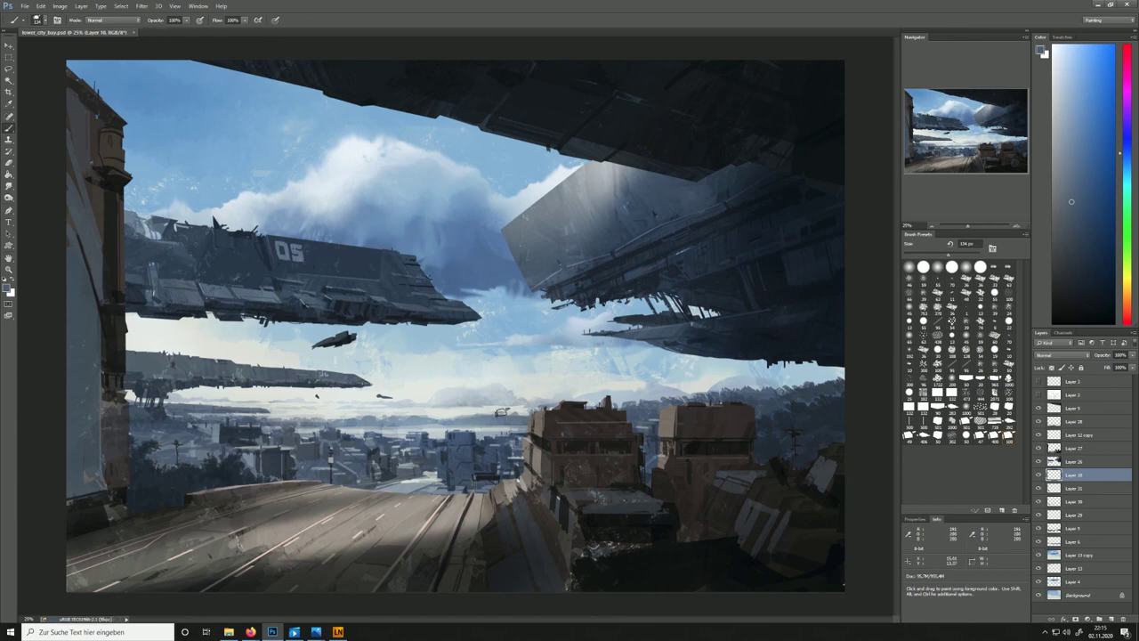
Compare the scene with the road's shadow layer and Layer 27 hidden and shown, and select Layer 12 copy
click(1038, 422)
click(1038, 421)
click(1038, 422)
click(1038, 448)
click(1038, 448)
click(1053, 449)
click(1059, 435)
click(1038, 421)
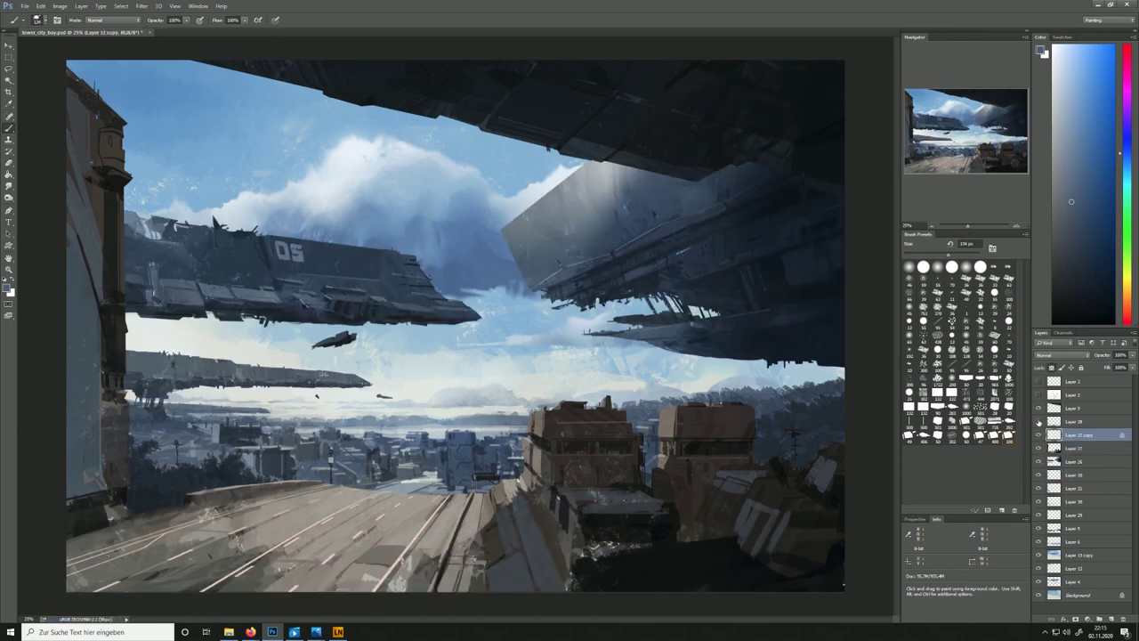
Pick a pale grey-blue colour, compare Layer 12 copy hidden and shown, and unlock its transparent pixels
alt+click(423, 494)
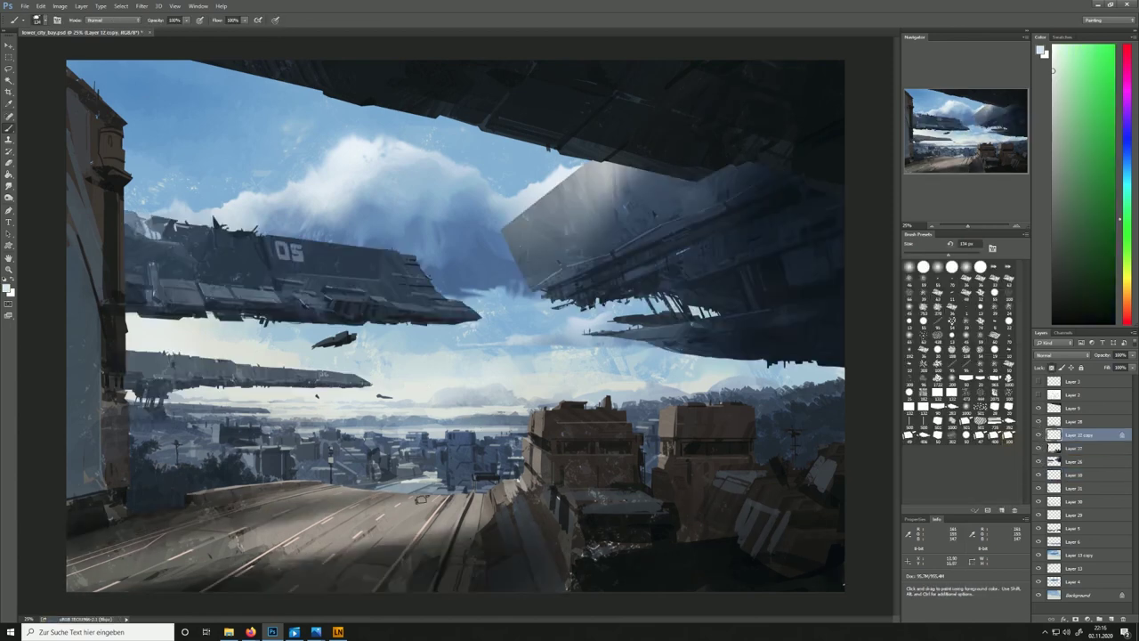
alt+click(488, 434)
click(1057, 88)
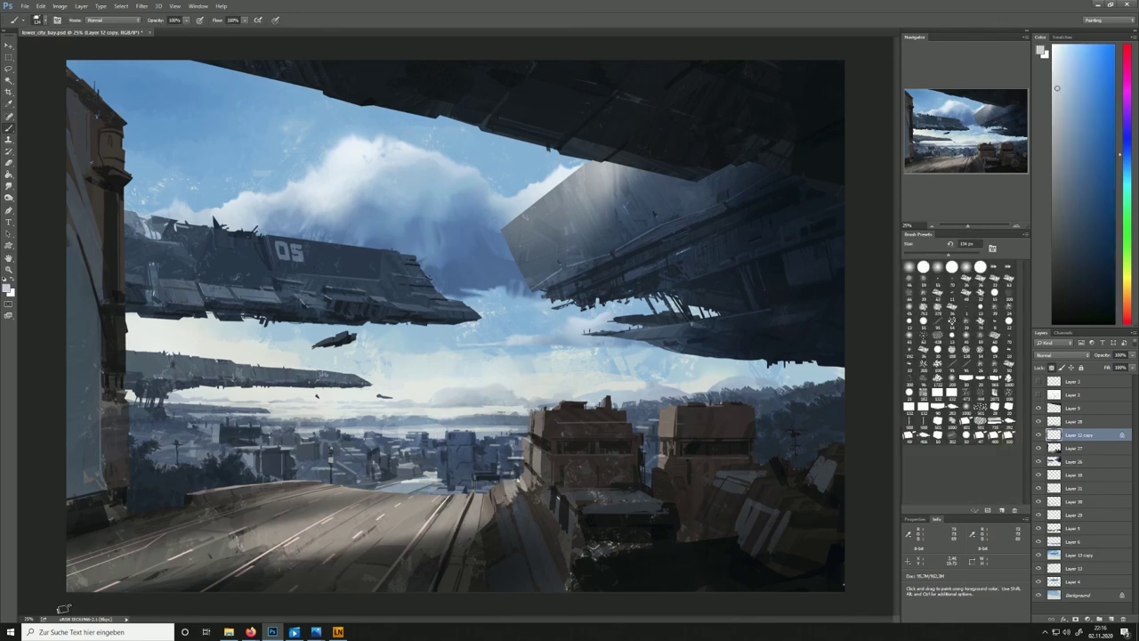
click(1039, 435)
click(1039, 435)
click(1051, 368)
key(e)
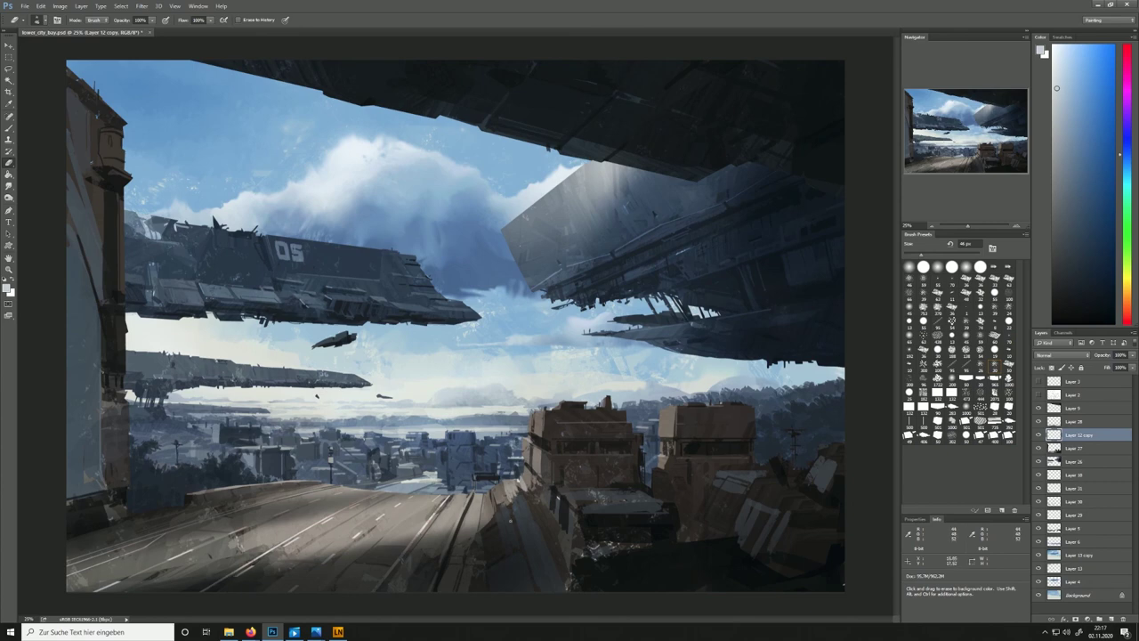
Hide the road's shadow layer and add a new layer directly above Layer 12 copy
key(b)
click(1059, 461)
click(1038, 422)
click(1038, 422)
click(1038, 422)
click(1059, 448)
click(1068, 435)
click(1111, 618)
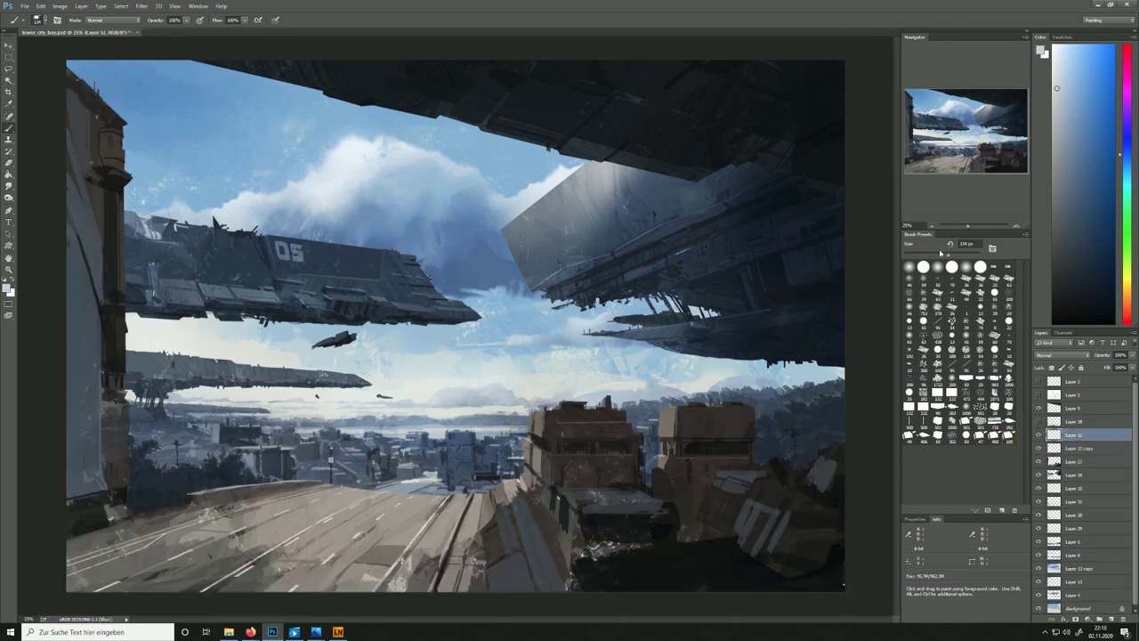
Paint the long concrete barrier between the road and the brown vehicle in sampled grey-beige tones
alt+click(514, 496)
drag(513, 501, 558, 613)
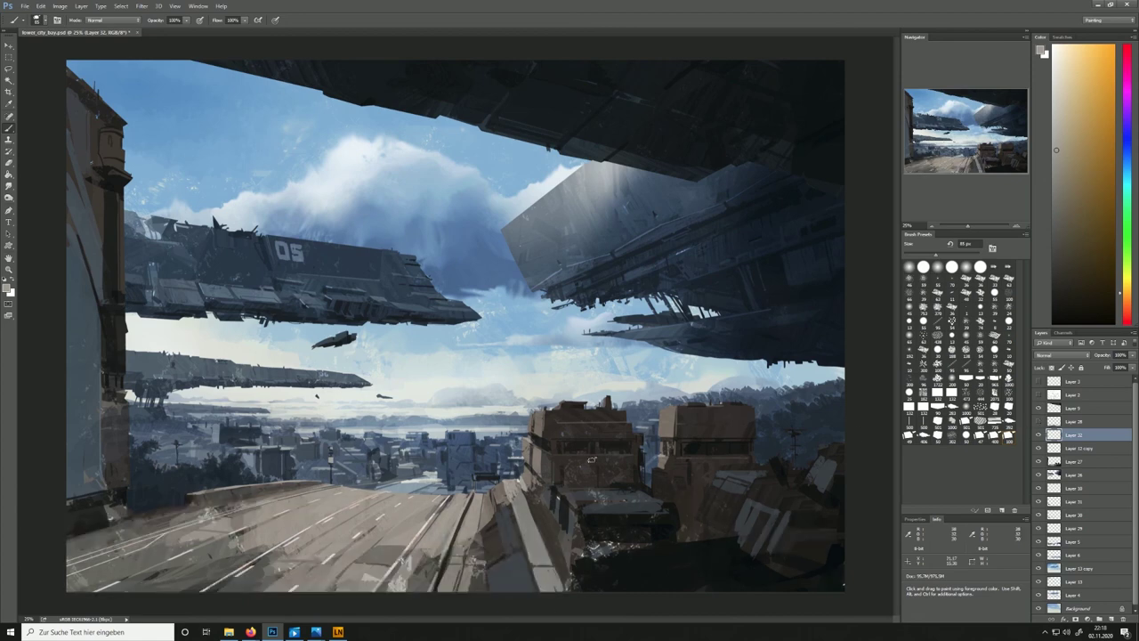
alt+click(518, 499)
drag(516, 493, 525, 553)
alt+click(511, 498)
alt+click(514, 507)
drag(513, 509, 536, 591)
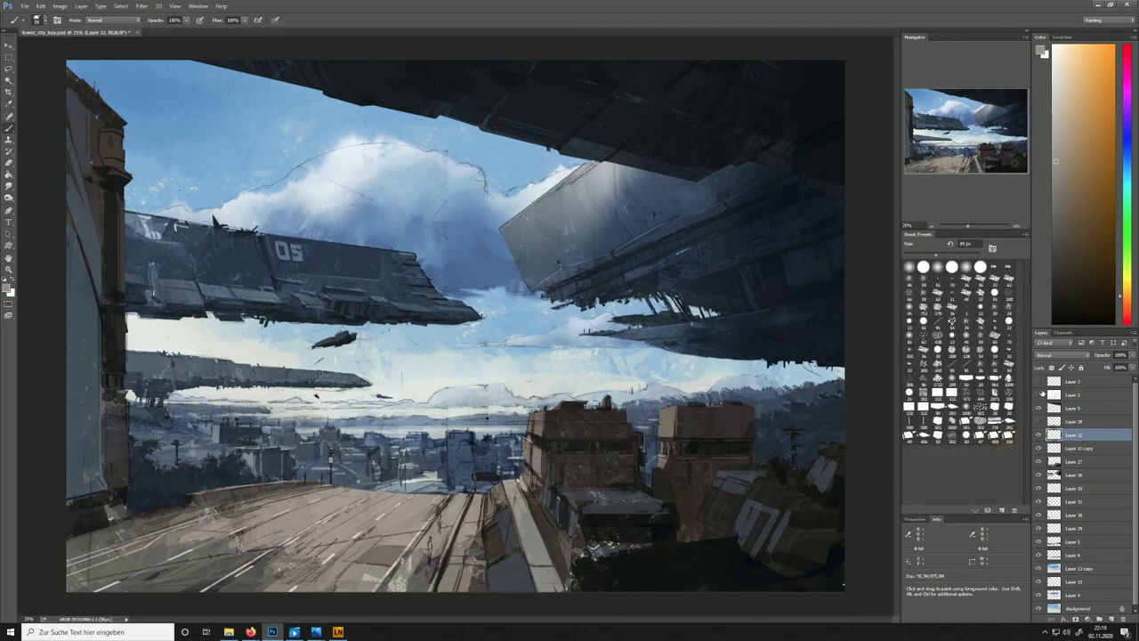
Sample barrier and road tones, compare the painting with the line sketch, and show the shadow layer again
alt+click(480, 532)
click(1038, 395)
click(1038, 394)
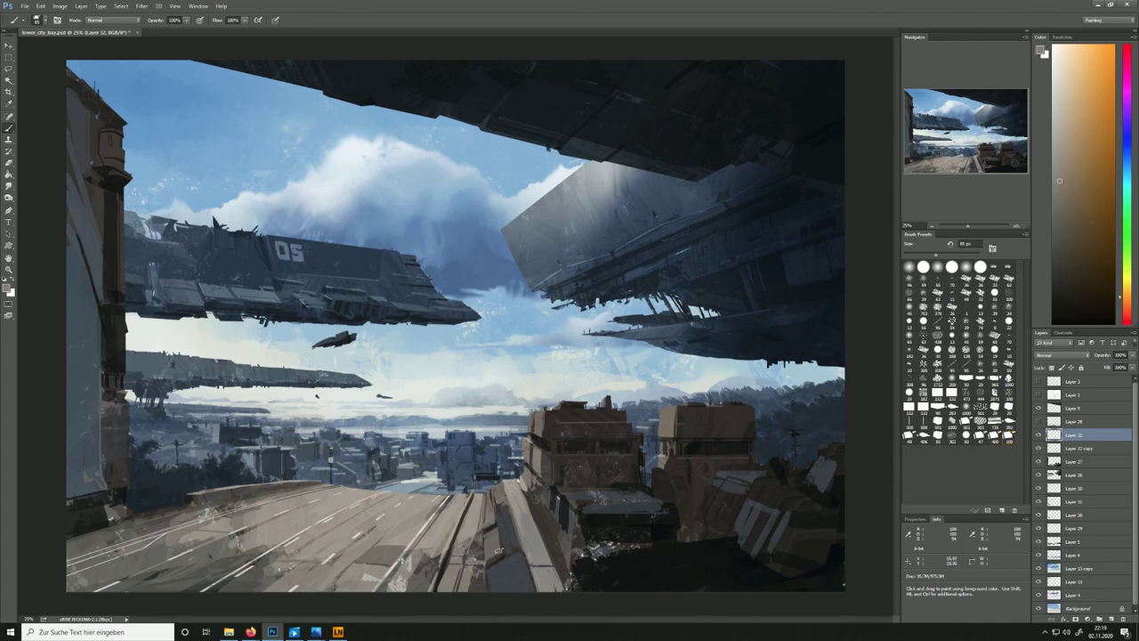
alt+click(505, 561)
alt+click(514, 560)
click(1037, 422)
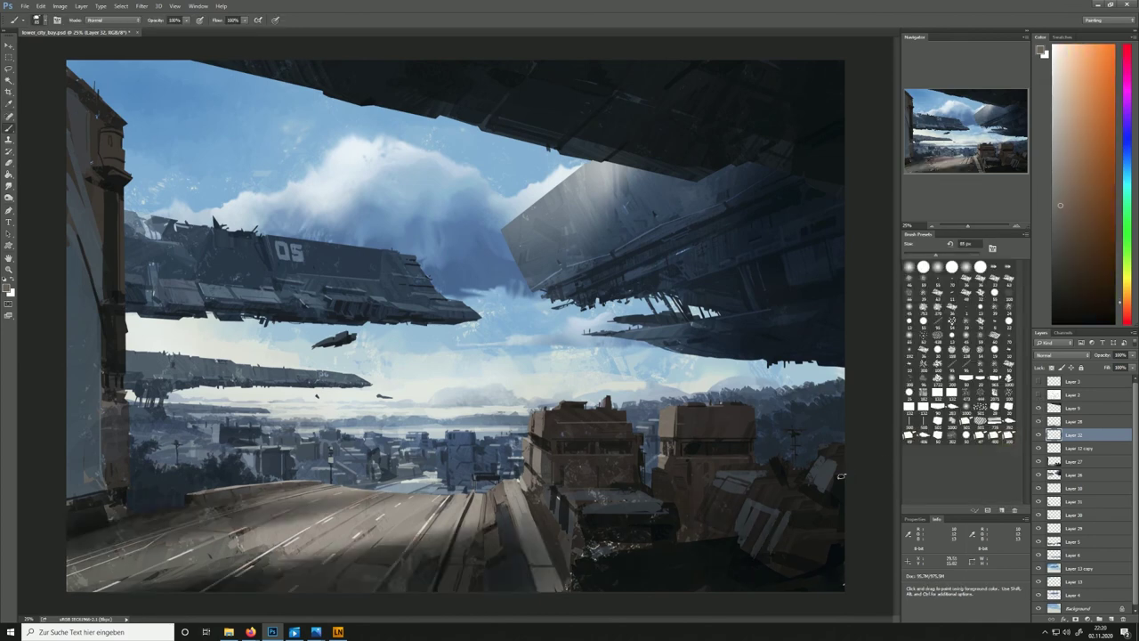
Compare the barrier layer hidden and shown, and sample dark tones to touch up the debris pile and the brown tower
click(1037, 434)
click(1037, 434)
alt+click(693, 446)
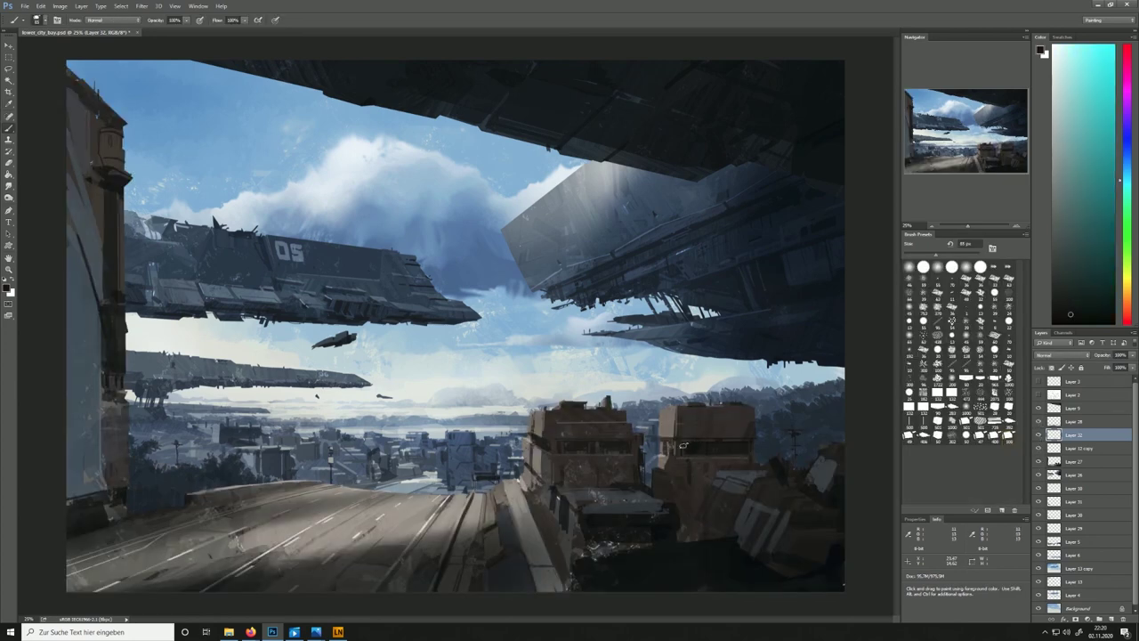
alt+click(833, 462)
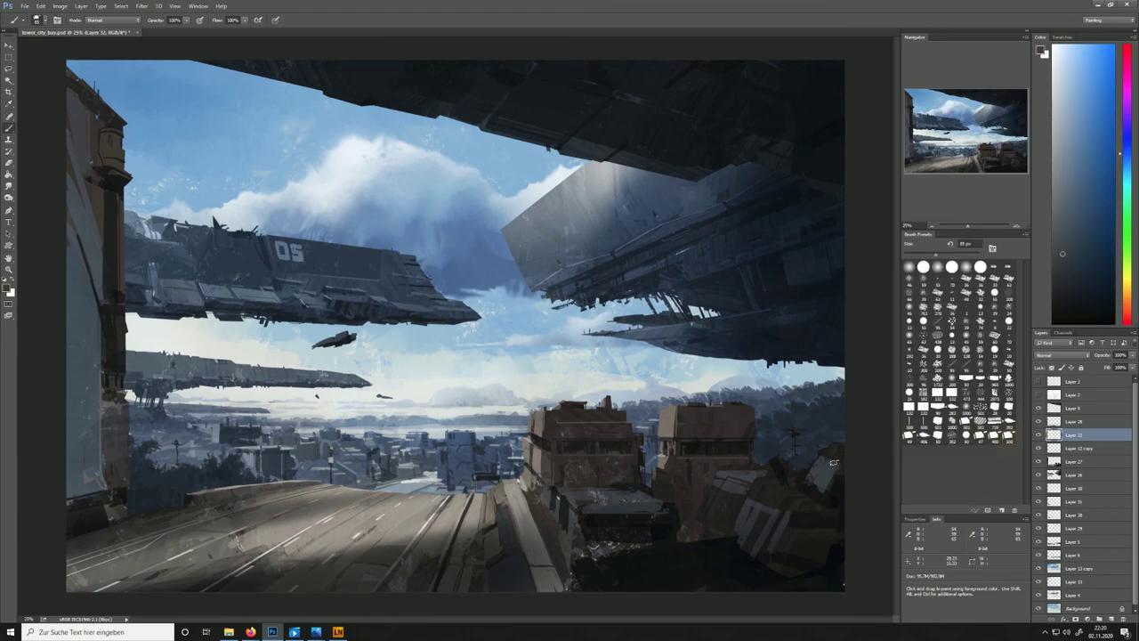
alt+click(101, 117)
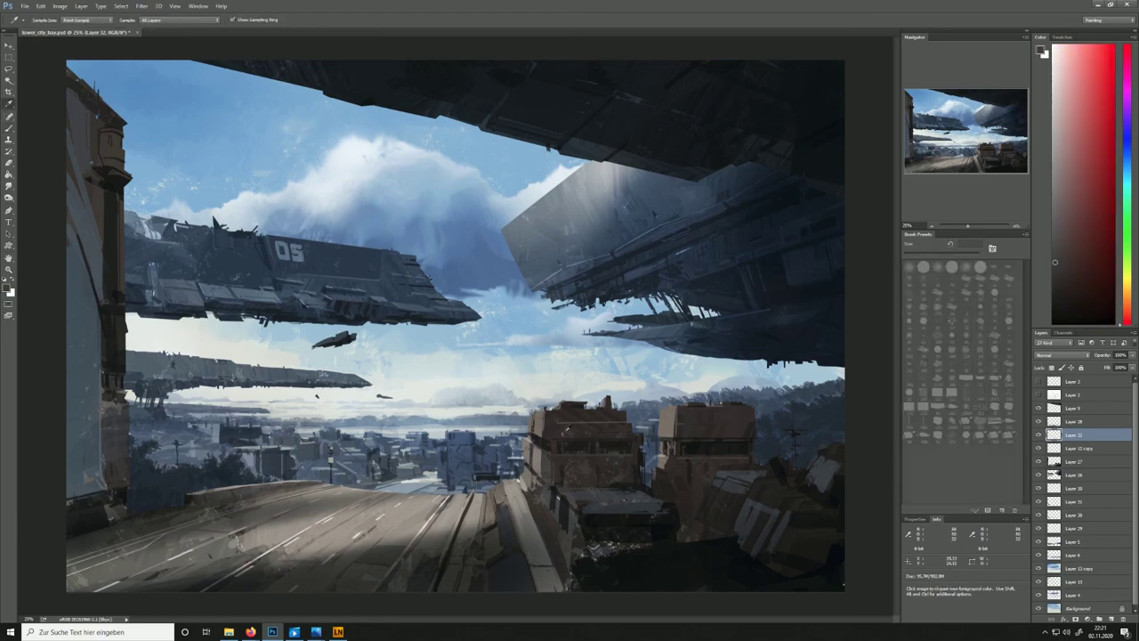
alt+click(88, 83)
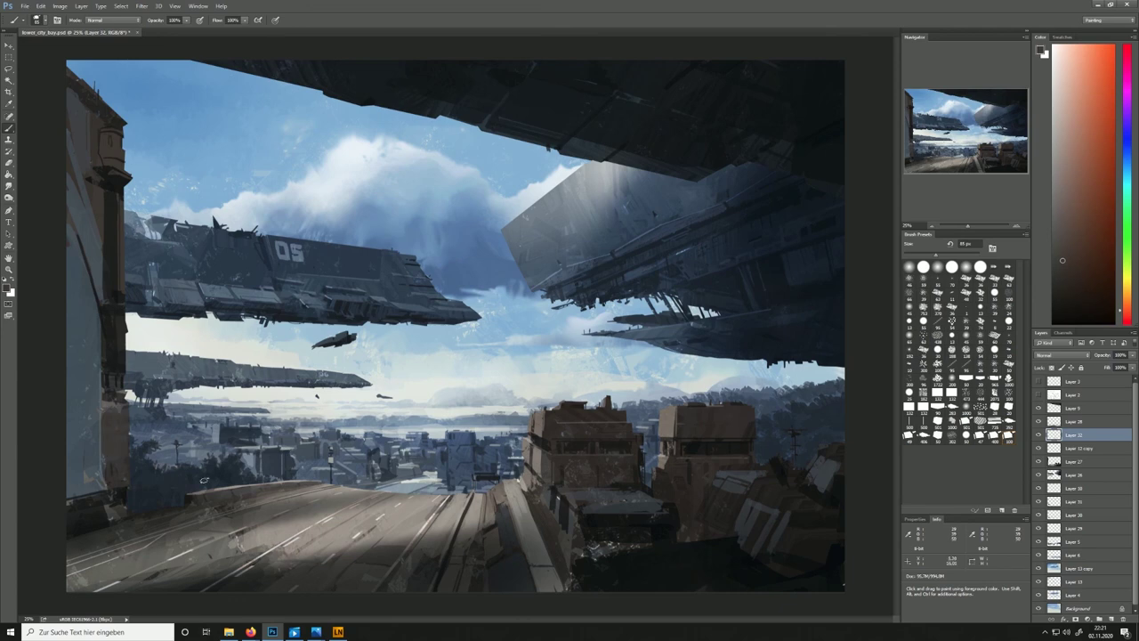
alt+click(124, 409)
Try painting and smudging pale cloud reflections on the tower's glassy wall on a new layer
click(1111, 618)
click(957, 254)
alt+click(216, 392)
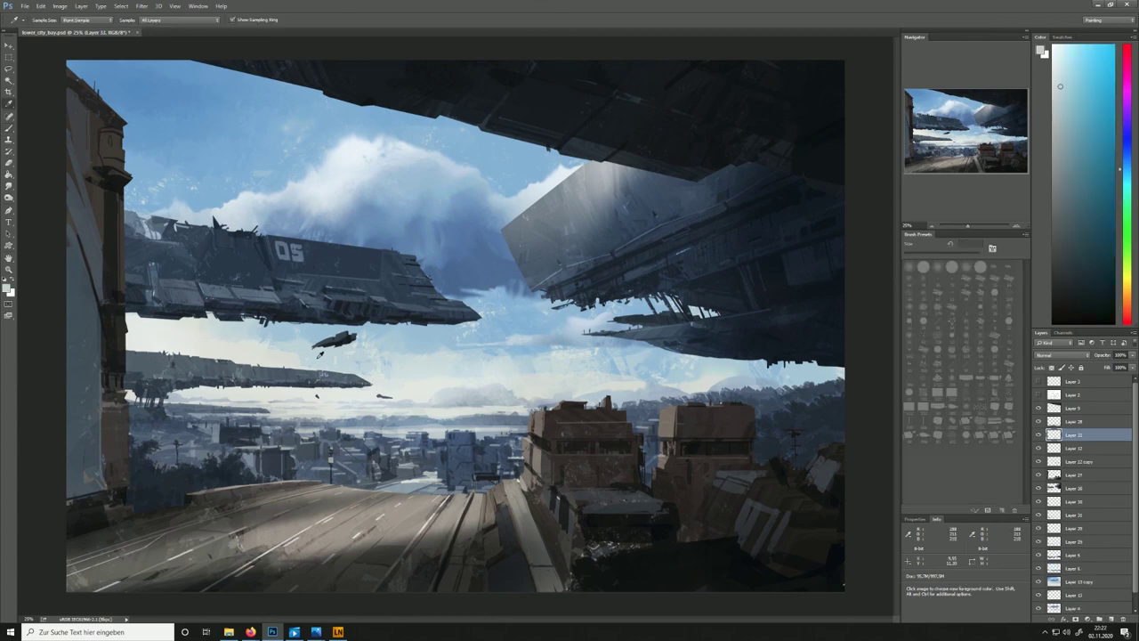
drag(96, 391, 73, 385)
mouse_move(98, 335)
mouse_down()
mouse_move(86, 312)
mouse_move(71, 324)
mouse_move(86, 335)
mouse_move(74, 348)
mouse_move(94, 385)
mouse_move(87, 405)
mouse_up()
click(8, 186)
key(bracketleft)
key(bracketleft)
drag(78, 318, 95, 300)
Tone down the wall's pale reflections with sampled dark blue-grey strokes, smudging and erasing
key(b)
alt+click(275, 369)
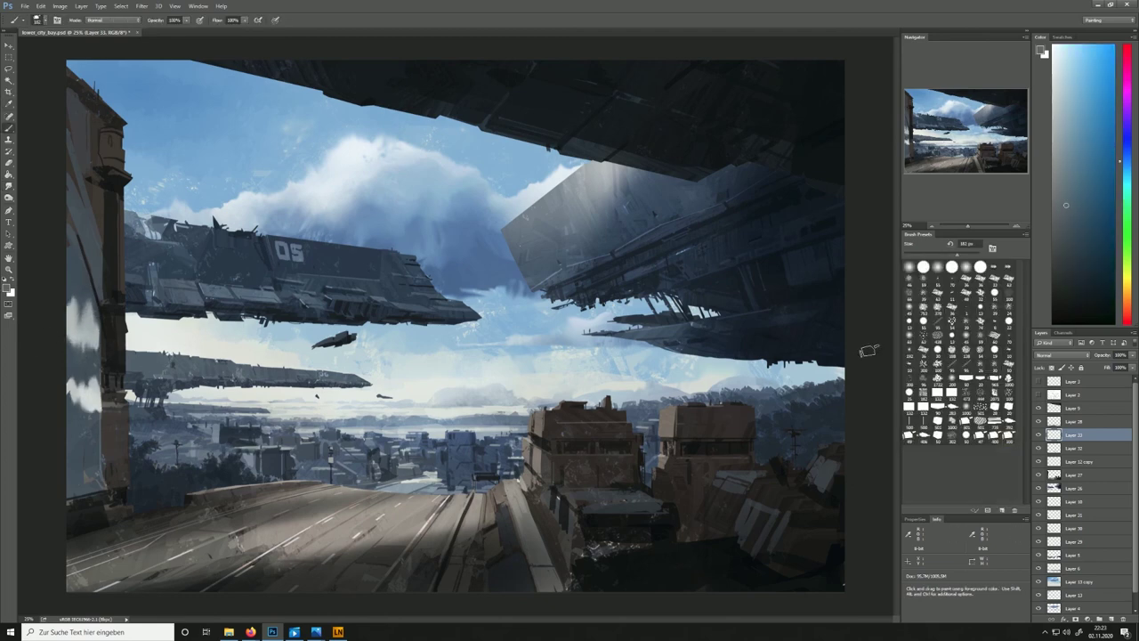
drag(78, 350, 89, 374)
alt+click(136, 306)
drag(86, 303, 87, 284)
key(r)
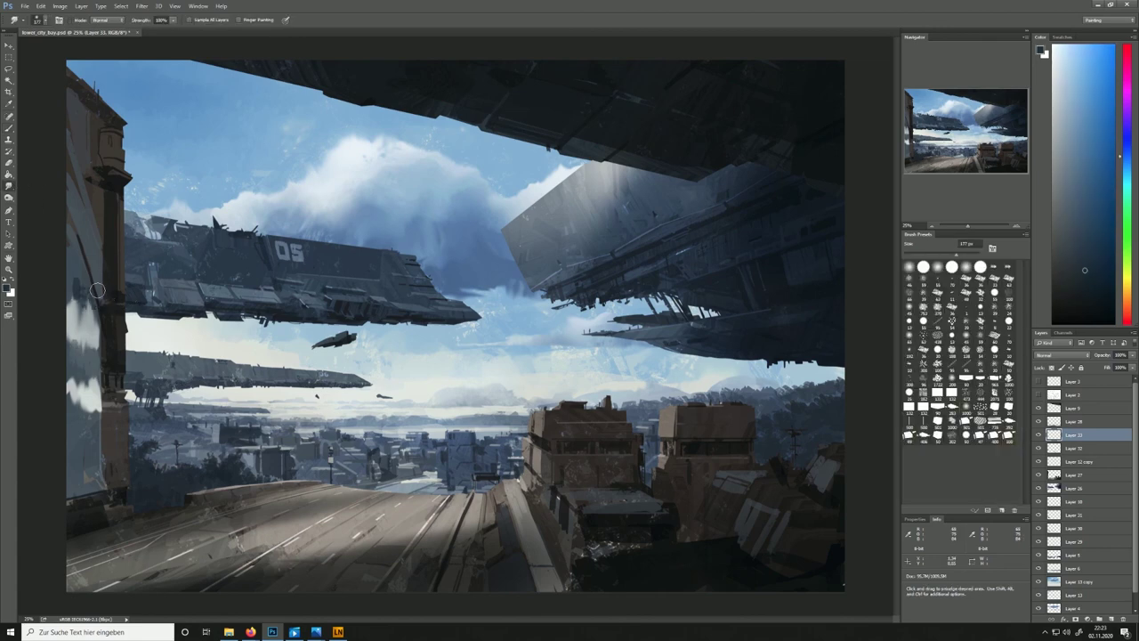
mouse_move(76, 317)
mouse_down()
mouse_move(93, 295)
mouse_move(89, 410)
mouse_move(80, 373)
mouse_up()
key(e)
click(966, 407)
mouse_move(72, 274)
mouse_down()
mouse_move(48, 432)
mouse_move(48, 325)
mouse_up()
mouse_move(10, 474)
mouse_down()
mouse_move(11, 325)
mouse_move(11, 425)
mouse_up()
On a new layer, lasso a narrow vertical strip along the tower's glassy wall, fill it with sampled sky blue and deselect
key(b)
key(ctrl+shift+alt+n)
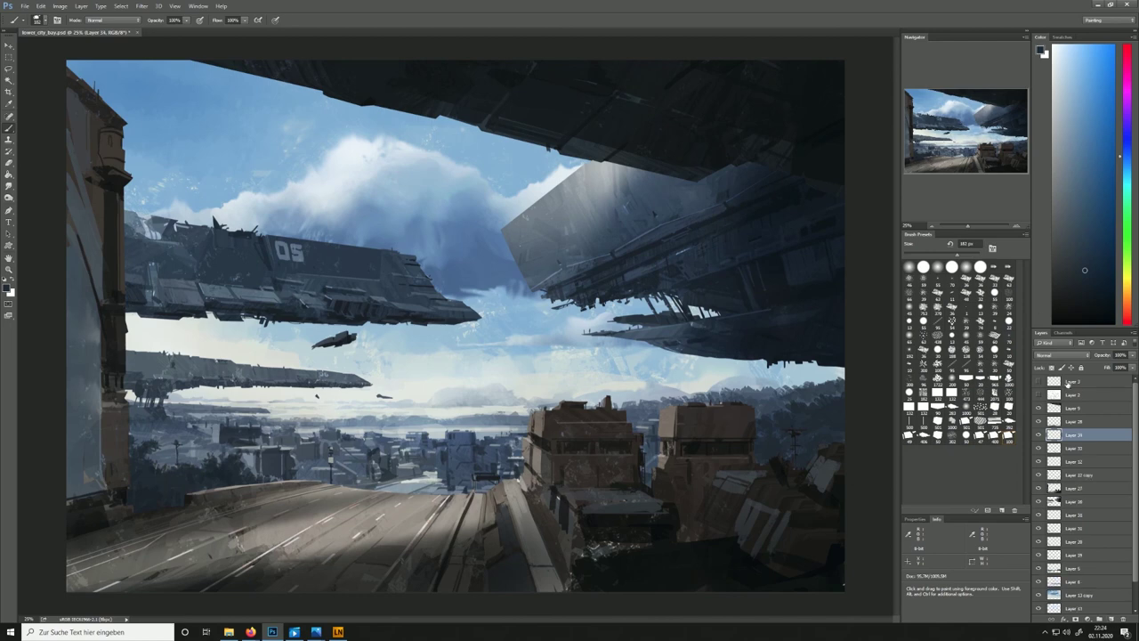
key(l)
drag(85, 267, 101, 477)
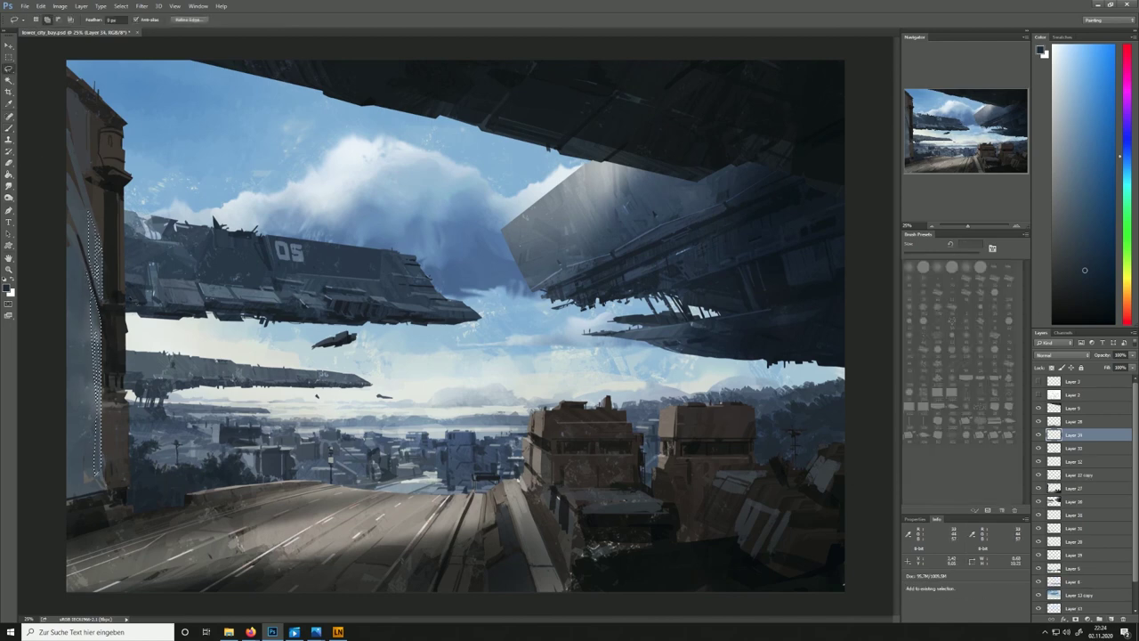
key(b)
alt+click(147, 165)
key(alt+BackSpace)
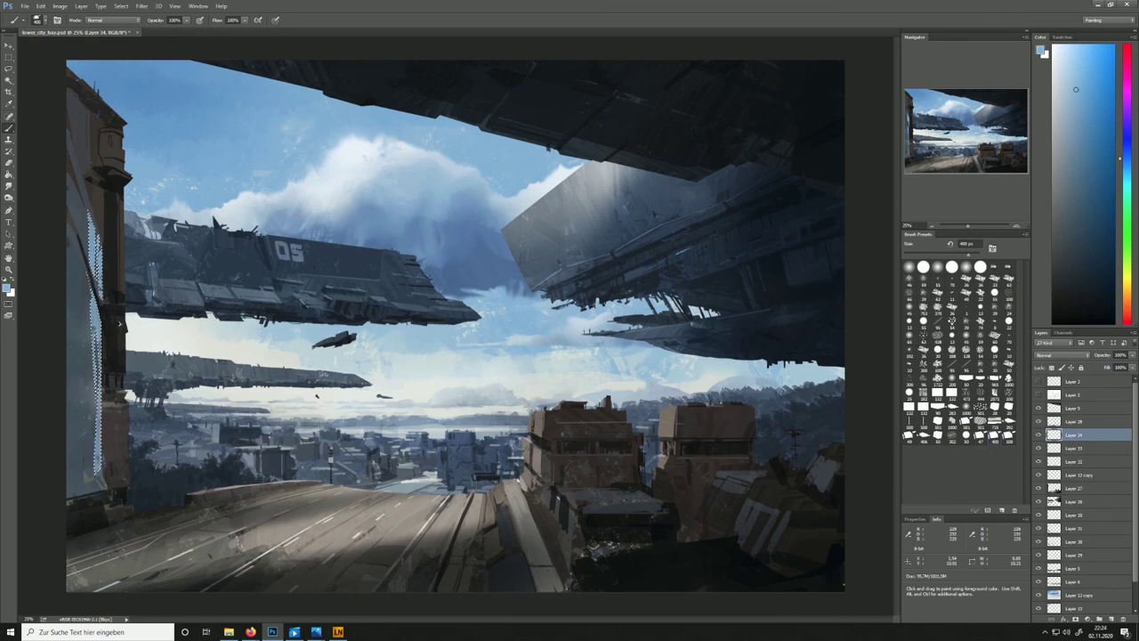
key(ctrl+d)
key(l)
key(e)
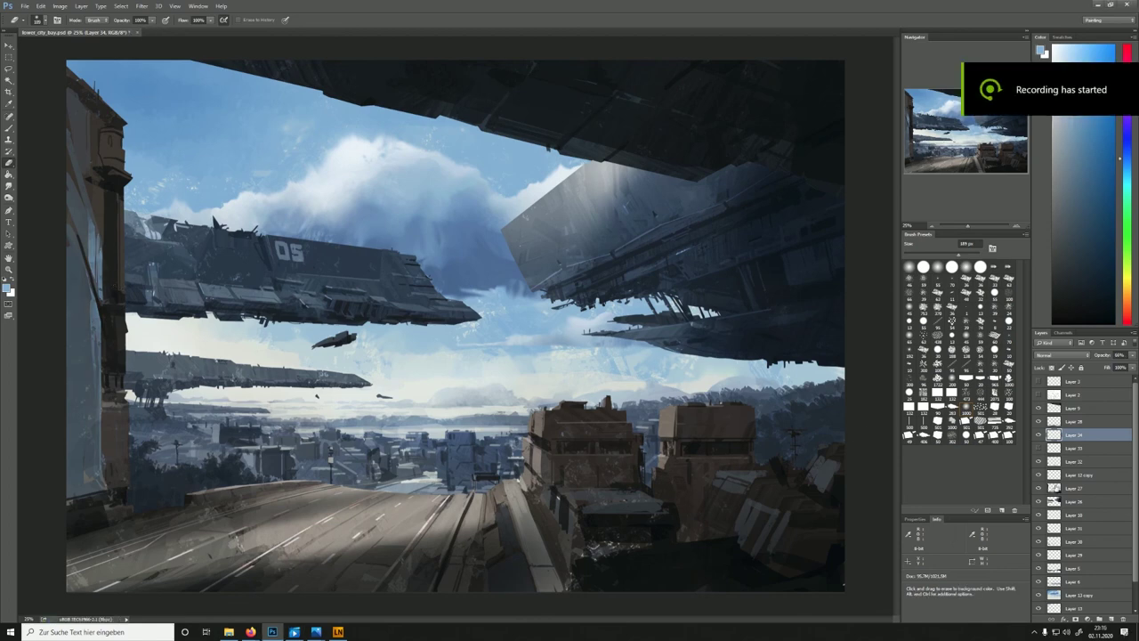
Lasso the top of the brown vehicle on Layer 27, copy it to a new layer and move it upward
click(1039, 489)
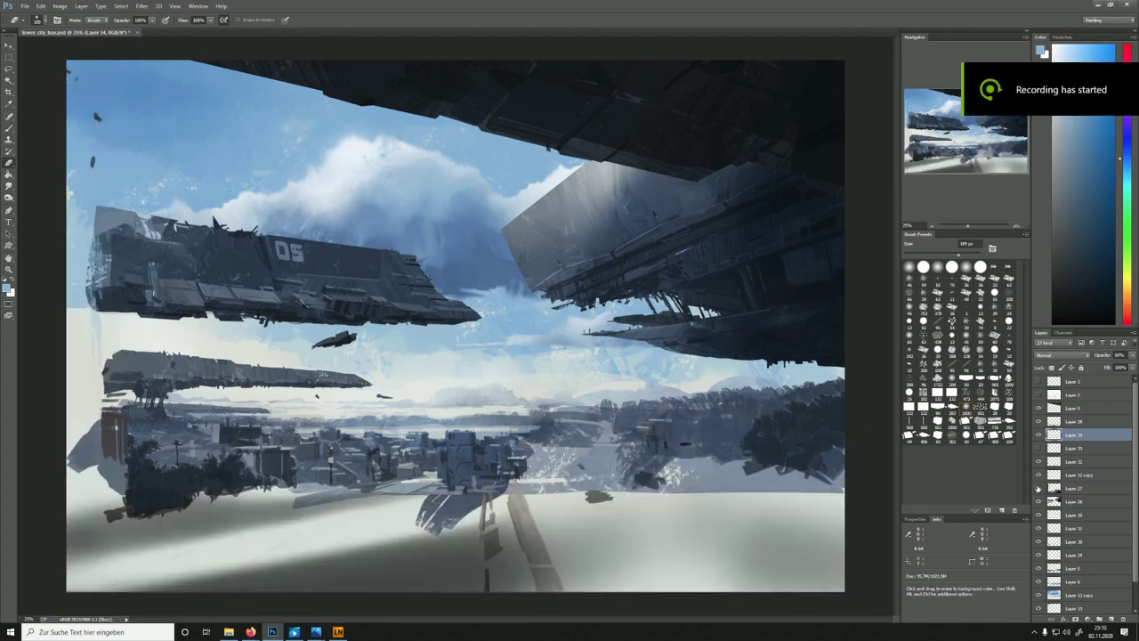
click(1038, 489)
click(1056, 489)
mouse_move(542, 434)
mouse_down()
mouse_move(632, 430)
mouse_move(521, 405)
mouse_up()
key(ctrl+j)
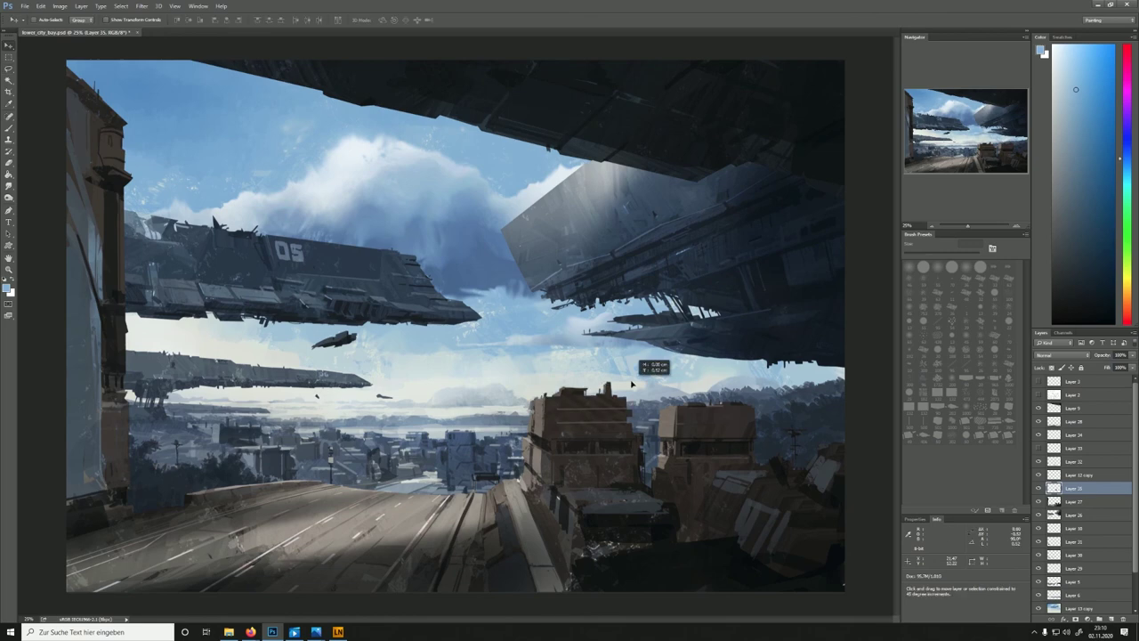
Repaint the brown vehicle's raised upper section with a smaller brush in sampled brown and dark tones
key(b)
click(927, 254)
alt+click(540, 420)
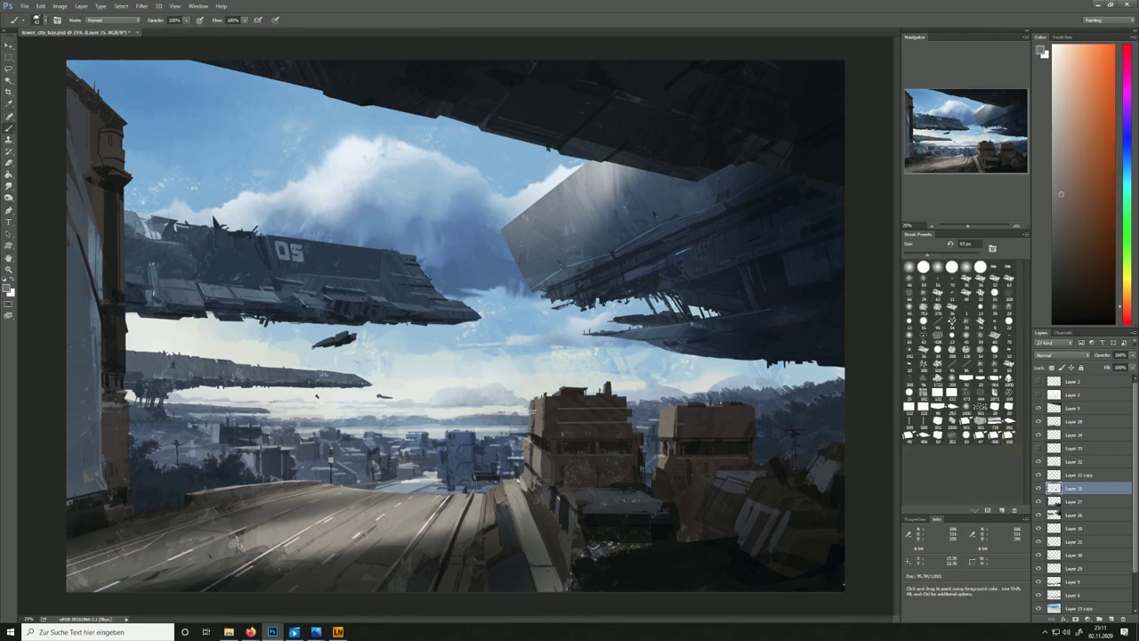
key(e)
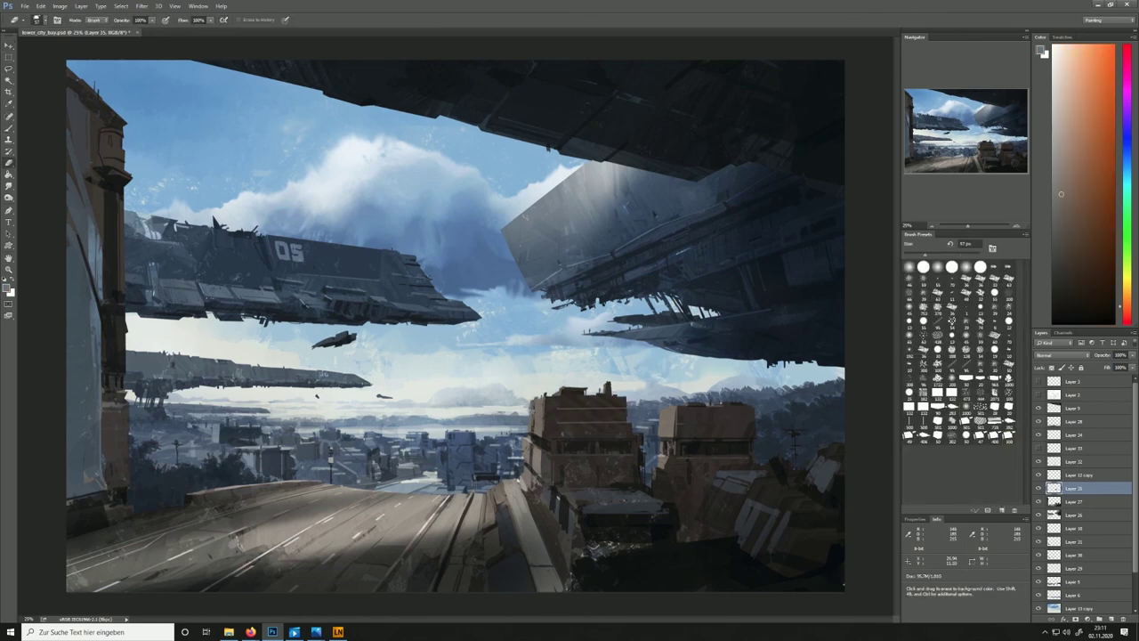
key(b)
alt+click(582, 407)
drag(561, 408, 617, 408)
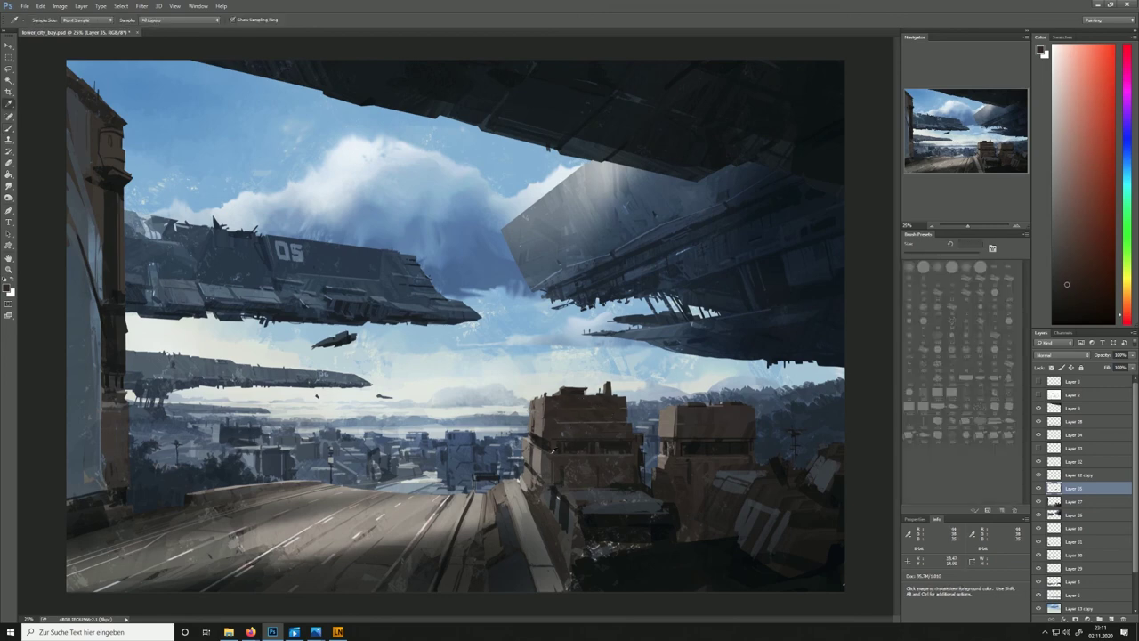
alt+click(552, 443)
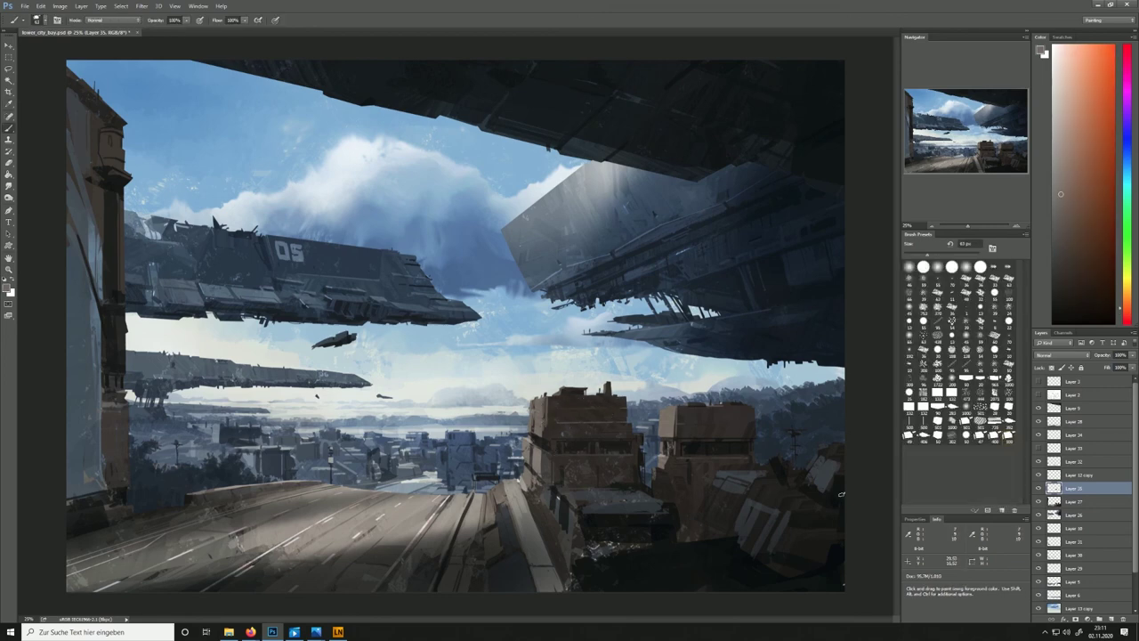
Paint straight horizontal edges along the vehicle's front deck in sampled dark tones
alt+click(650, 493)
alt+click(585, 516)
drag(670, 524, 650, 525)
drag(580, 520, 668, 519)
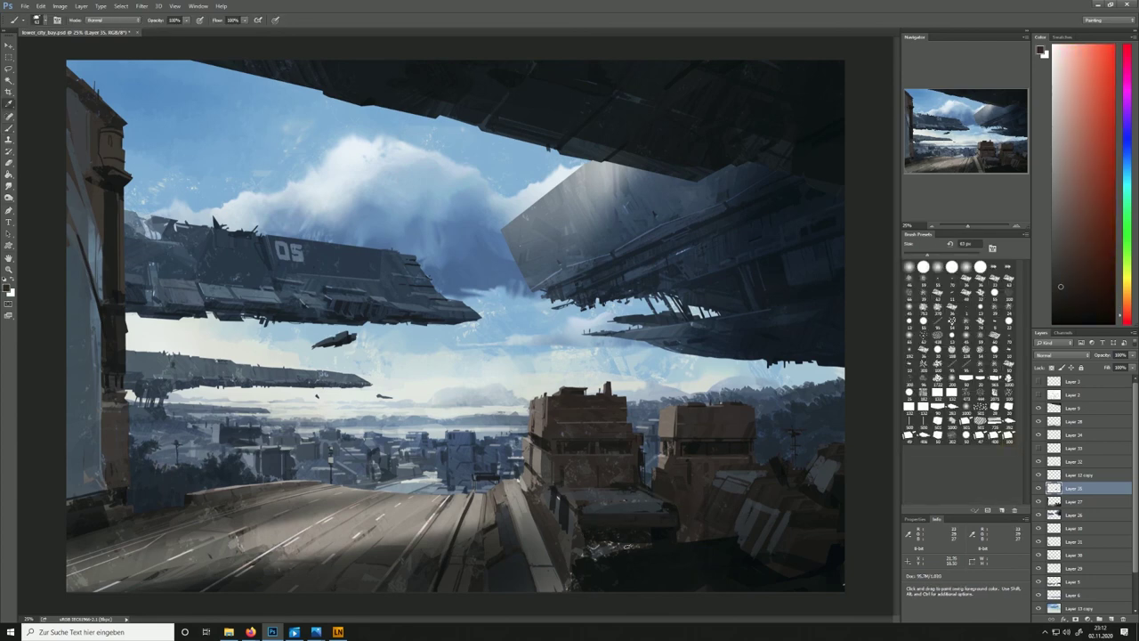
Paint the brown vehicle's lower front with broad horizontal strokes in sampled dark tones
alt+click(643, 537)
alt+click(585, 532)
drag(597, 542, 688, 542)
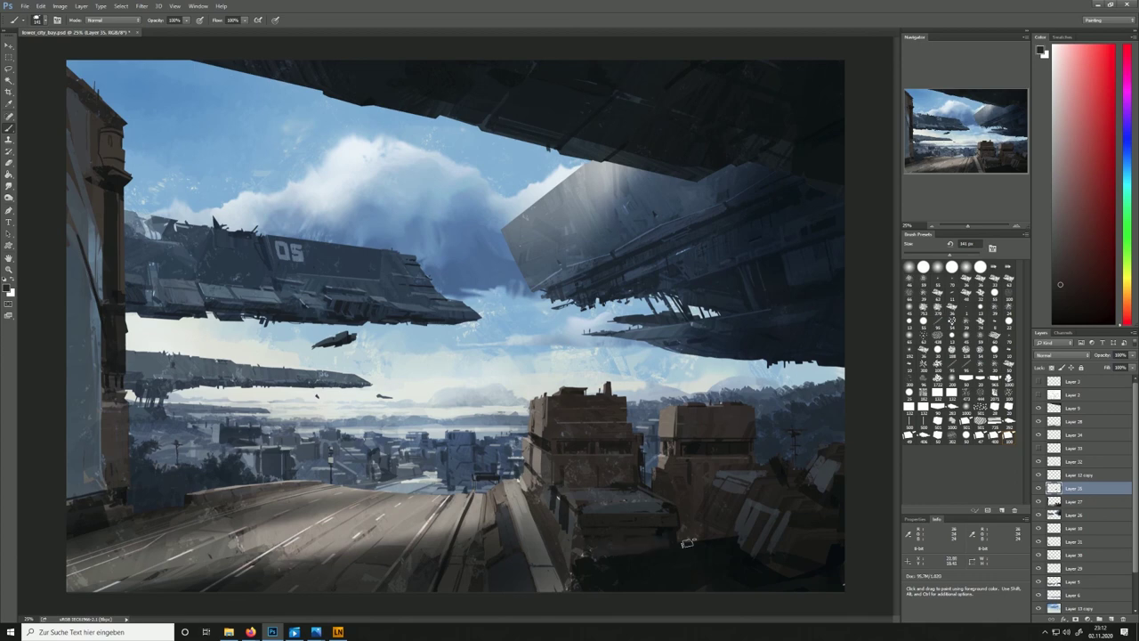
alt+click(673, 553)
drag(636, 555, 584, 555)
Refine the shadows beside the vehicle's front and its deck edges with sampled dark blue-grey tones
alt+click(691, 541)
alt+click(742, 541)
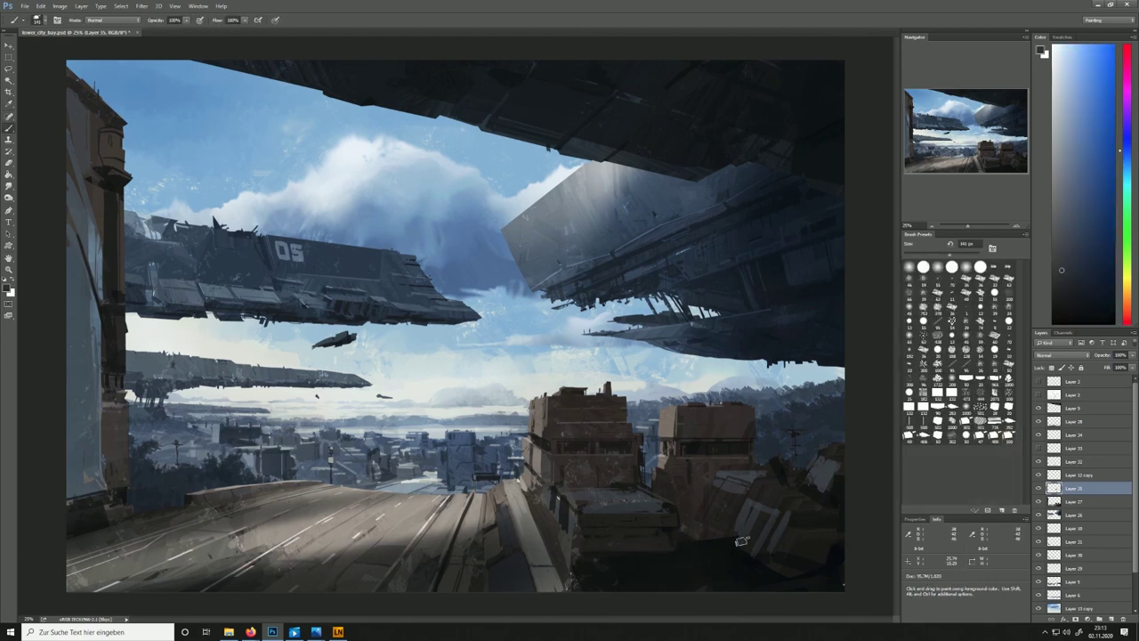
alt+click(732, 532)
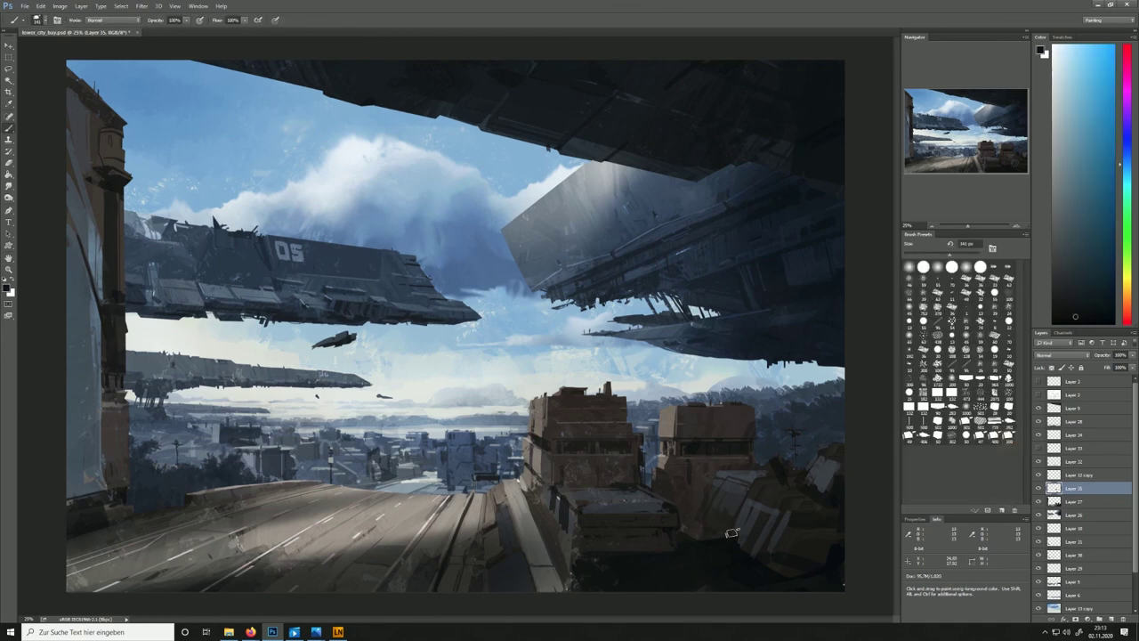
alt+click(677, 525)
alt+click(559, 497)
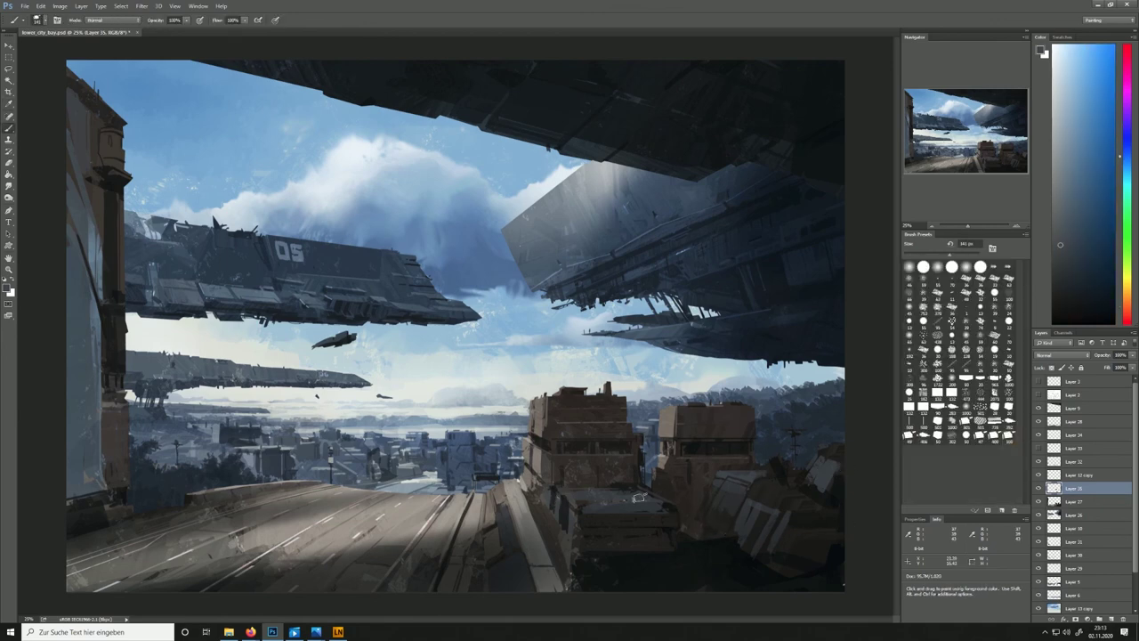
Paint straight light grey edges down the roadside barrier next to the vehicle
alt+click(614, 499)
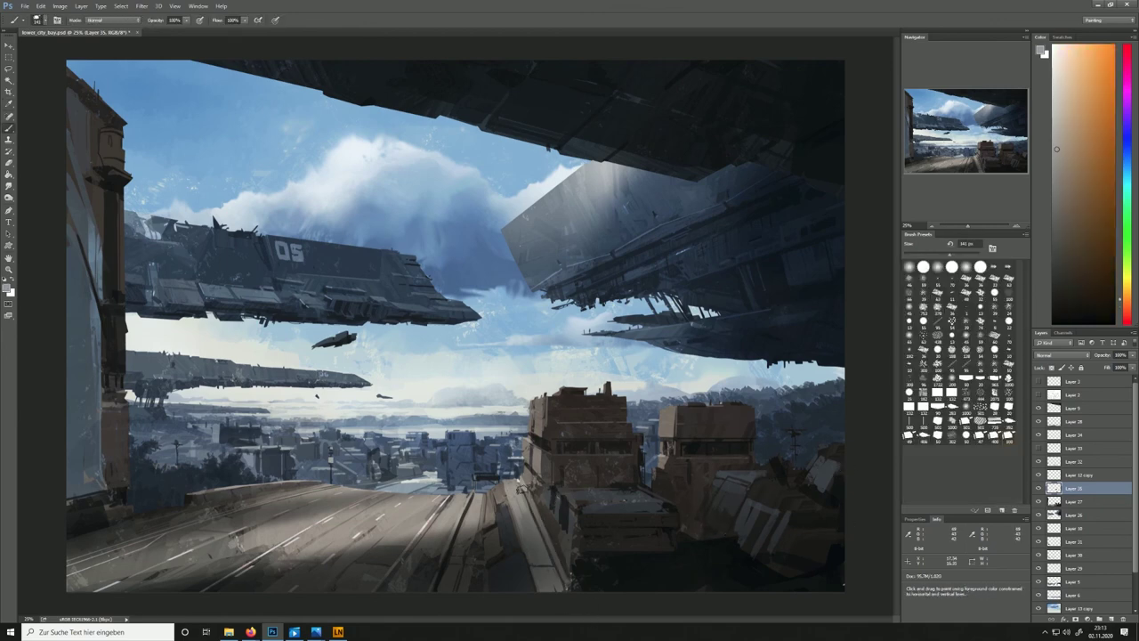
shift+click(571, 573)
alt+click(610, 492)
click(537, 511)
shift+click(577, 575)
drag(548, 535, 565, 580)
Check the content of the upper layers by toggling their visibility, and delete Layer 33
click(1038, 488)
click(1038, 487)
click(1038, 435)
click(1038, 435)
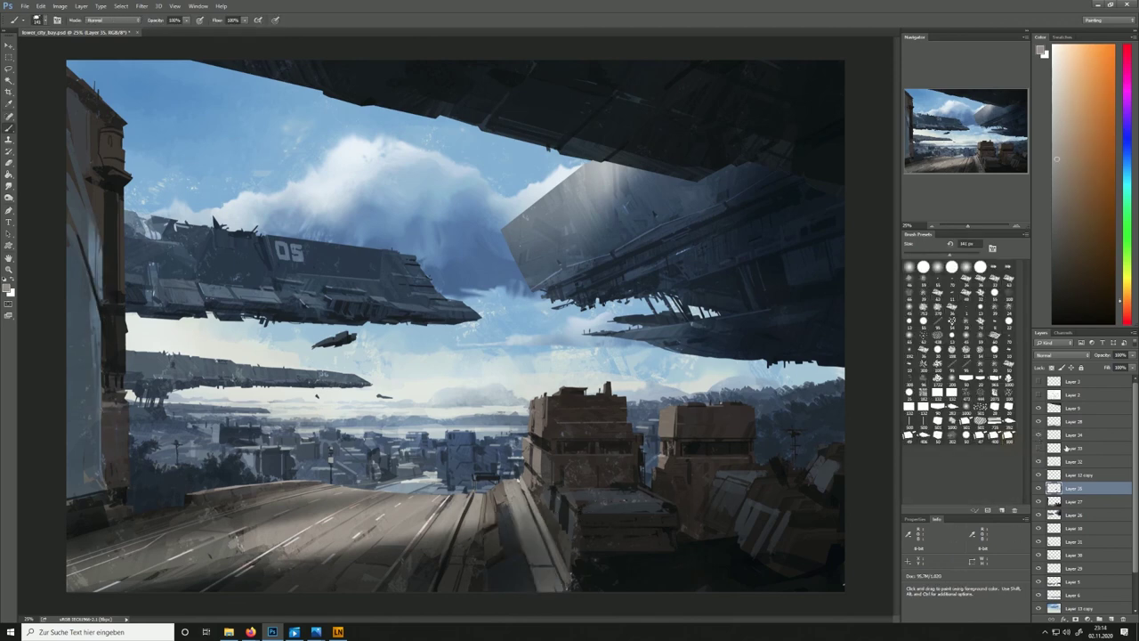
right_click(1066, 447)
click(1037, 205)
key(Return)
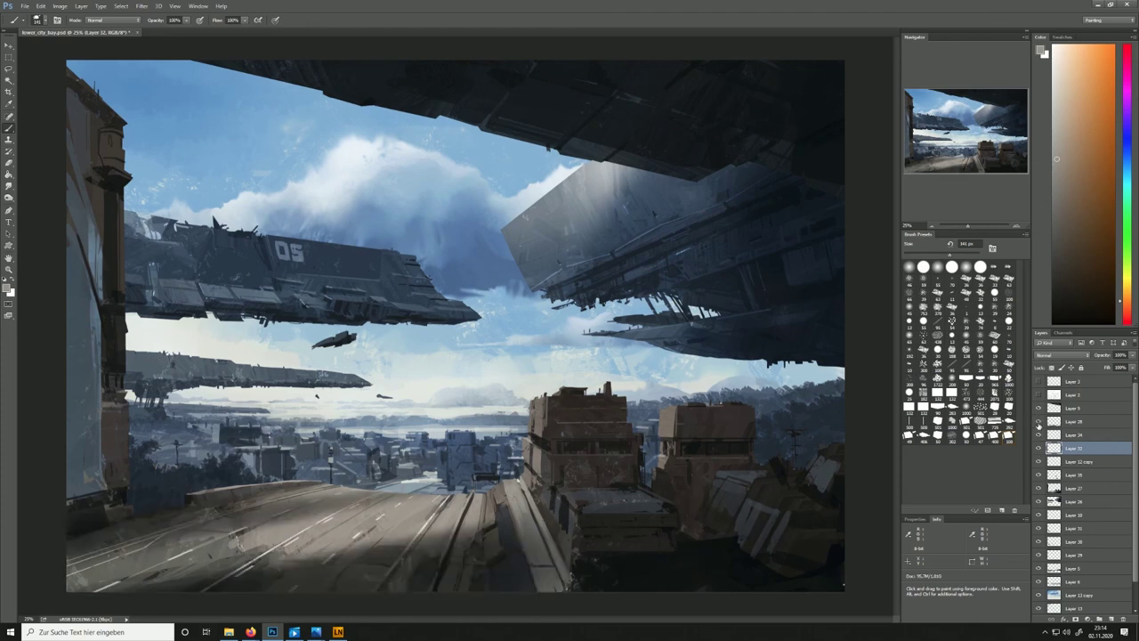
On a new layer above Layer 28, refine the road's far-left edge with a small brush in sampled dark tones
click(1074, 422)
click(1111, 619)
drag(950, 255, 918, 255)
alt+click(171, 508)
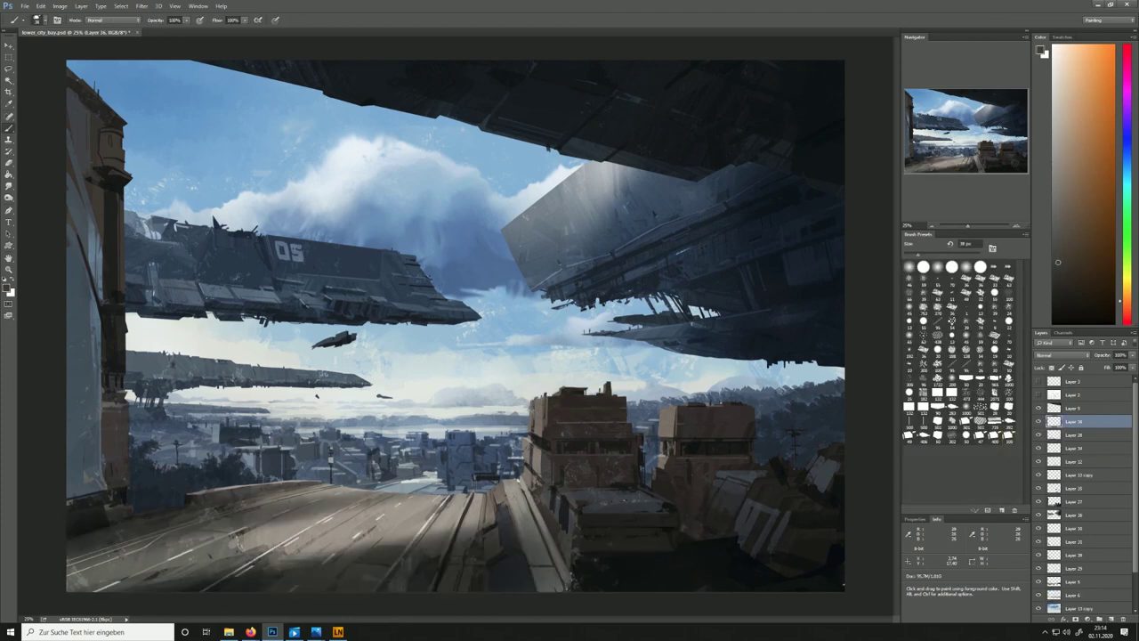
alt+click(187, 488)
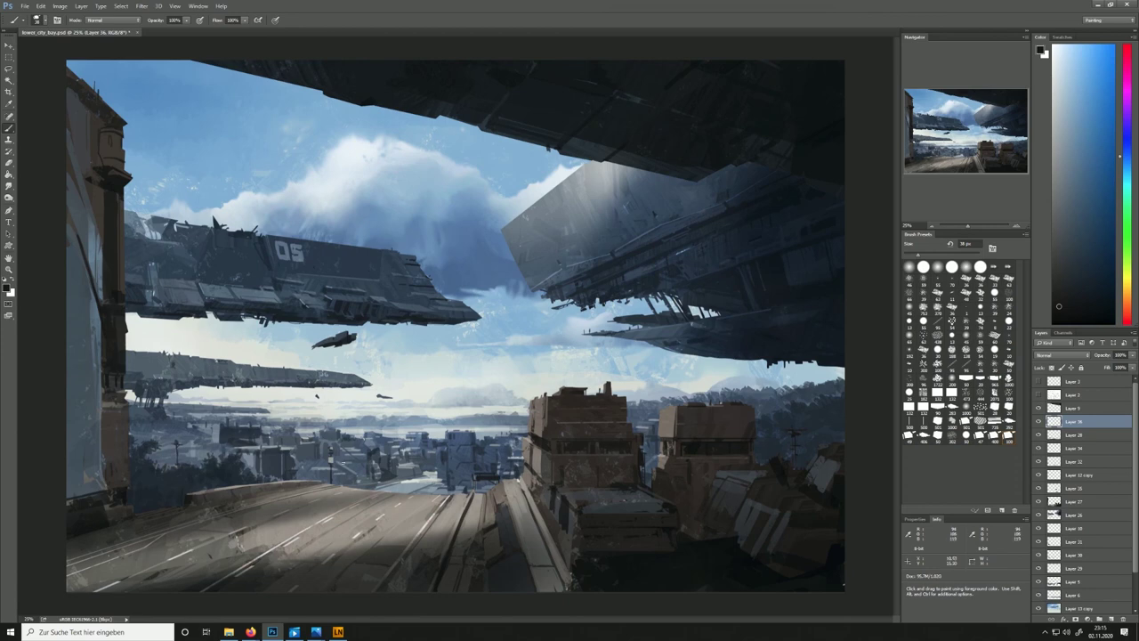
alt+click(165, 499)
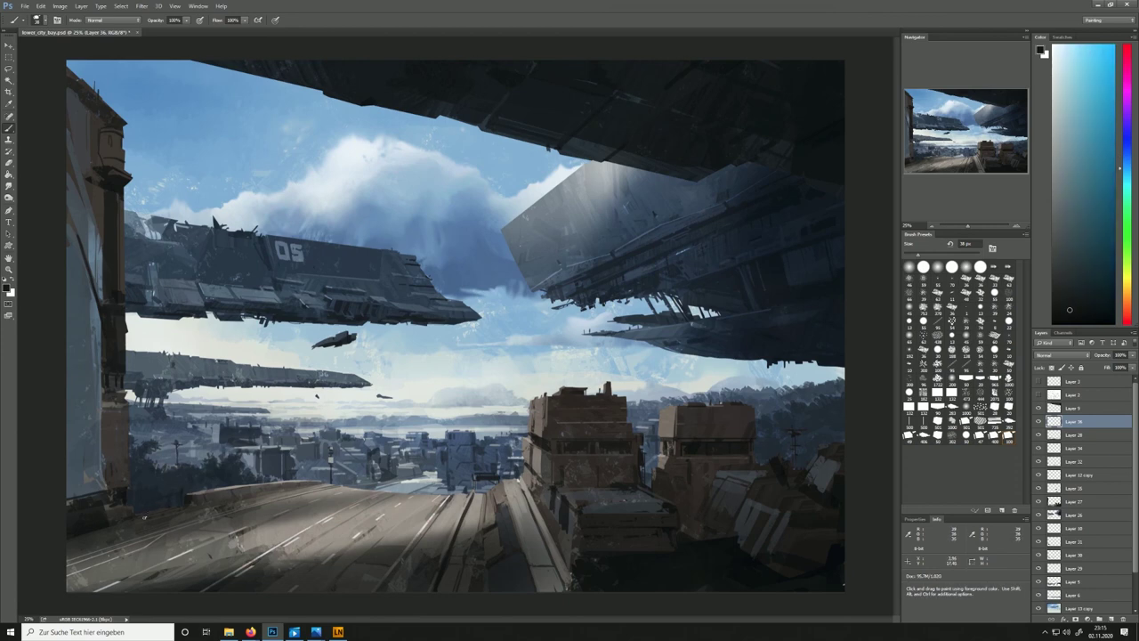
click(1039, 395)
click(1038, 395)
alt+click(189, 492)
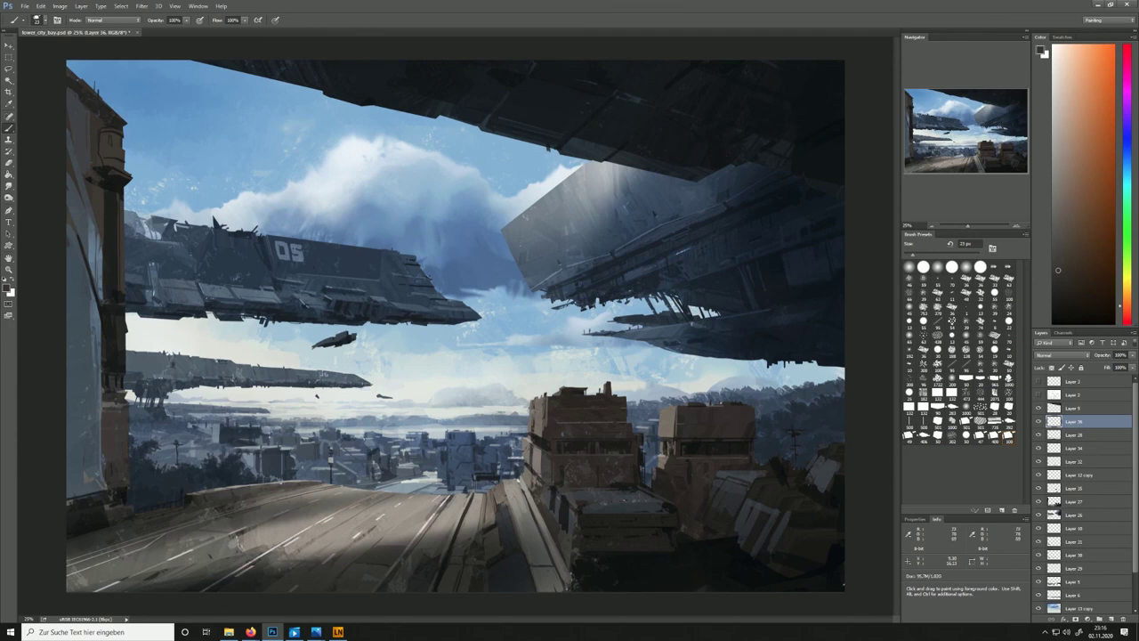
alt+click(183, 504)
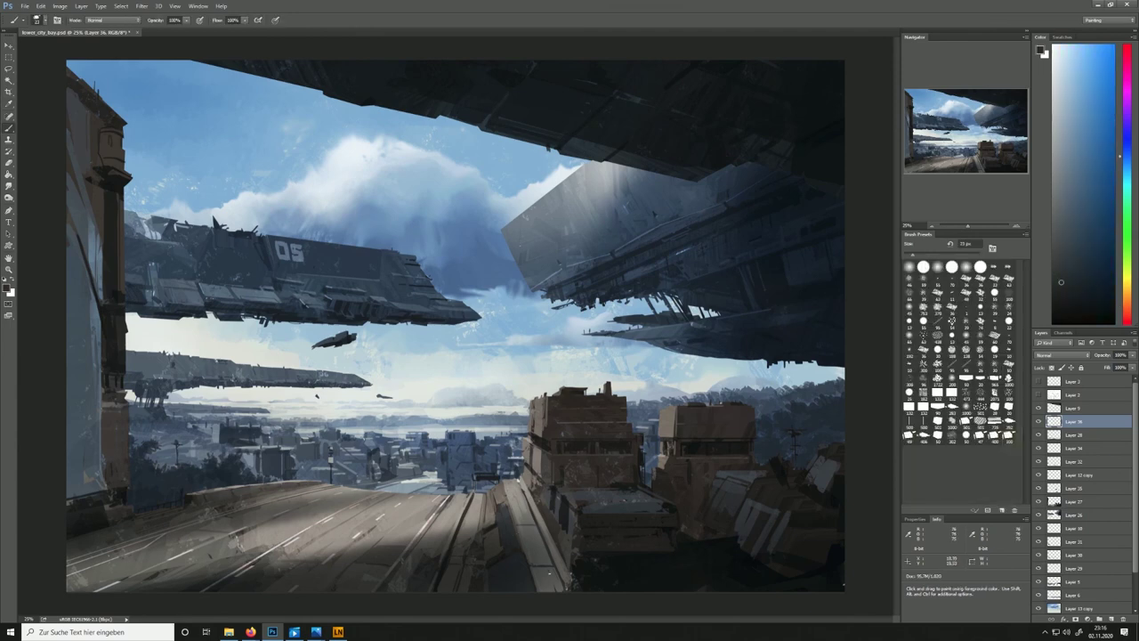
Add small details along the barrier and the adjoining vehicle side in sampled grey and dark tones
alt+click(552, 563)
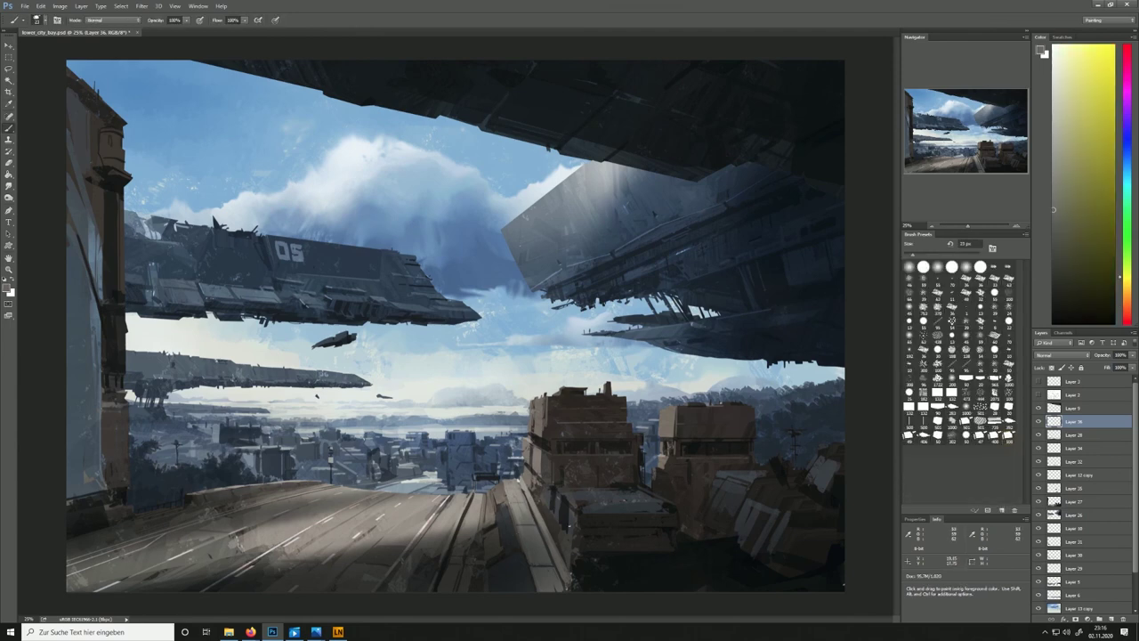
alt+click(569, 525)
alt+click(539, 500)
alt+click(543, 495)
alt+click(485, 476)
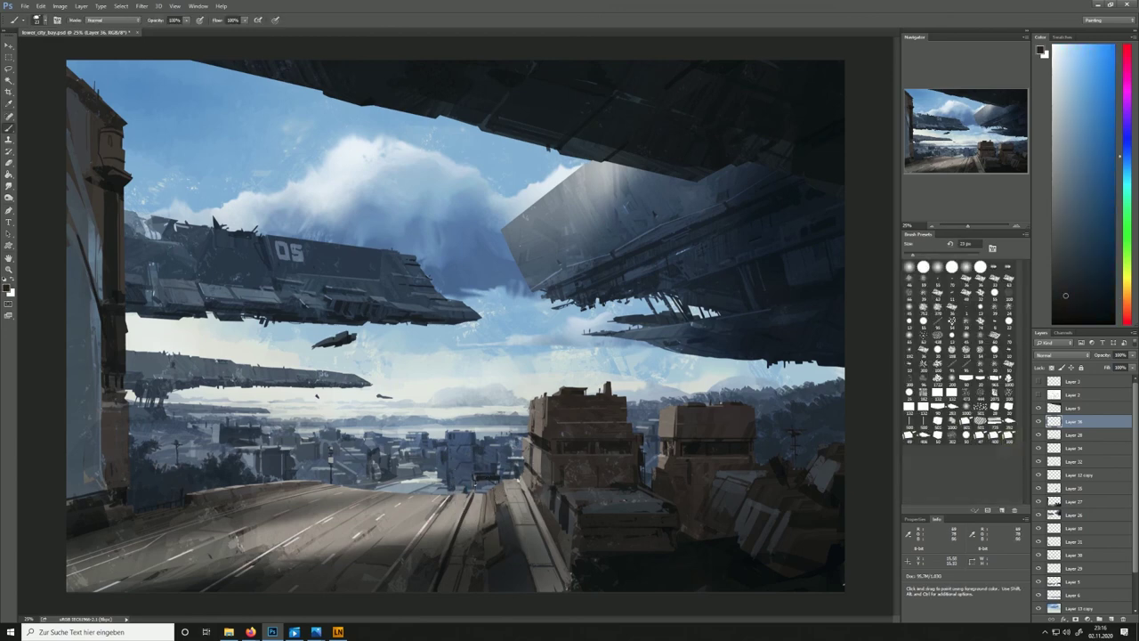
Lasso a small flag on the vehicle's roof, fill it and lock its transparency to repaint it in sampled light blue
key(l)
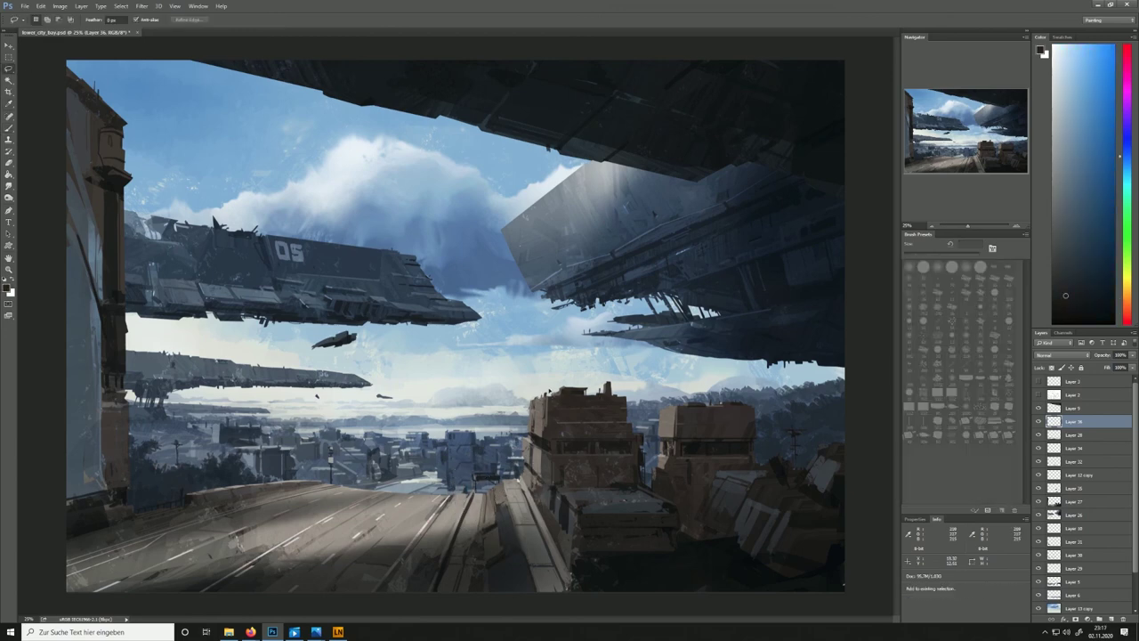
drag(535, 390, 540, 396)
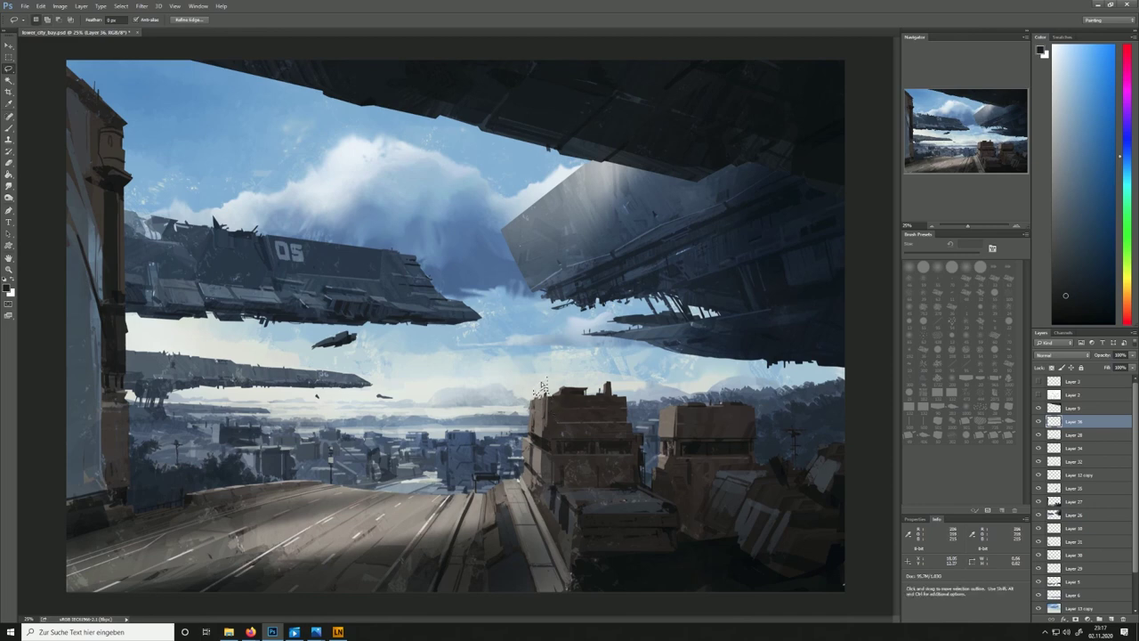
key(b)
alt+click(538, 387)
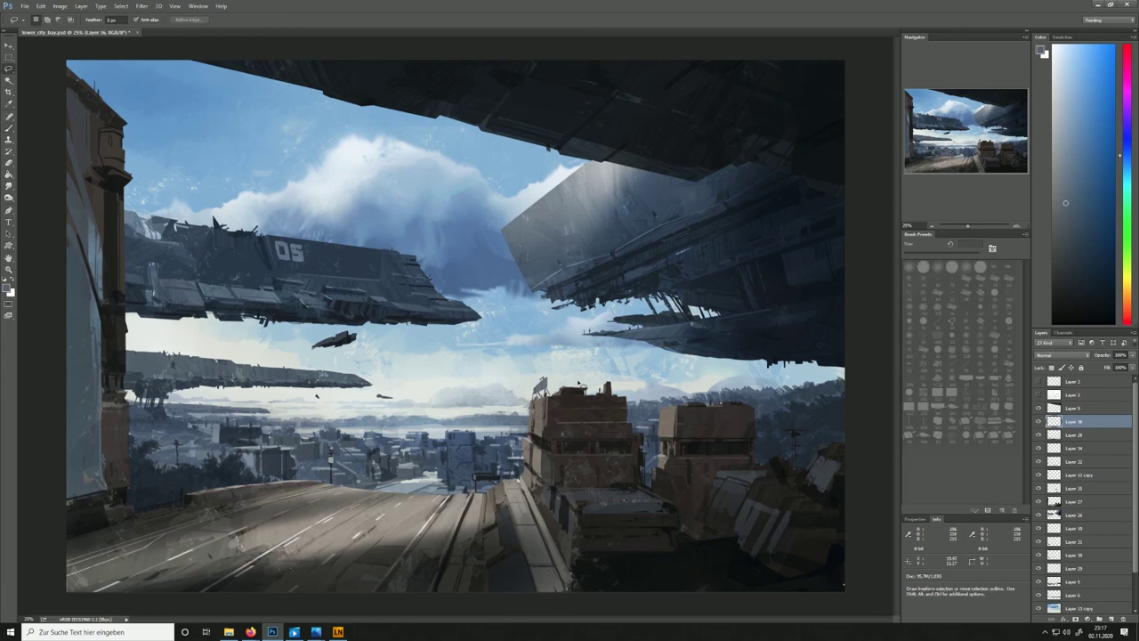
alt+click(577, 386)
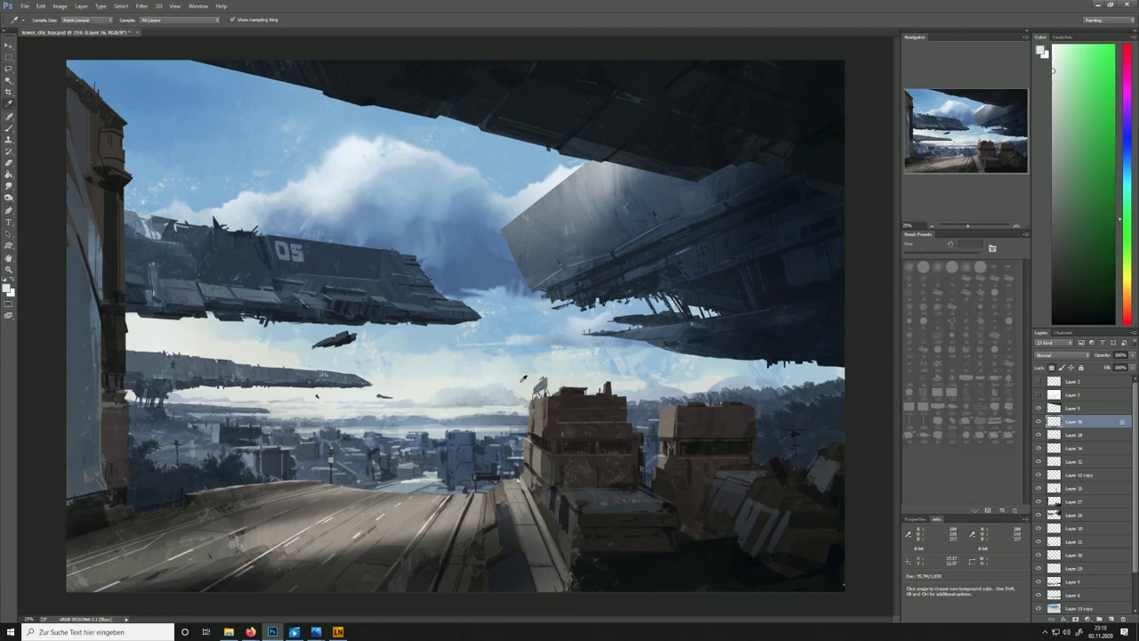
alt+click(540, 385)
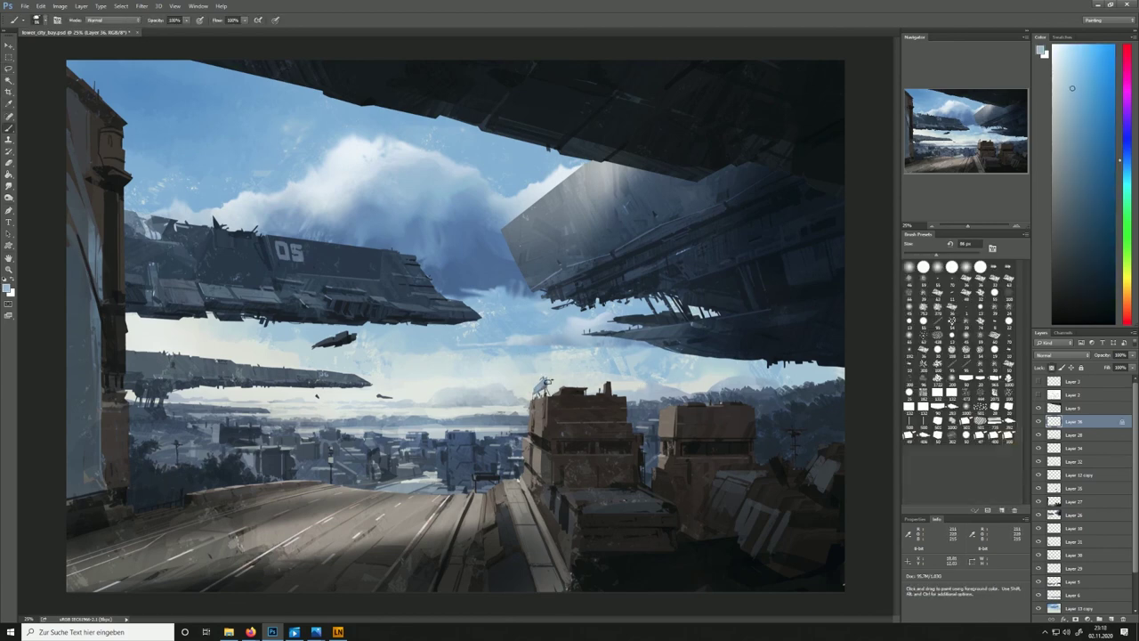
alt+click(539, 393)
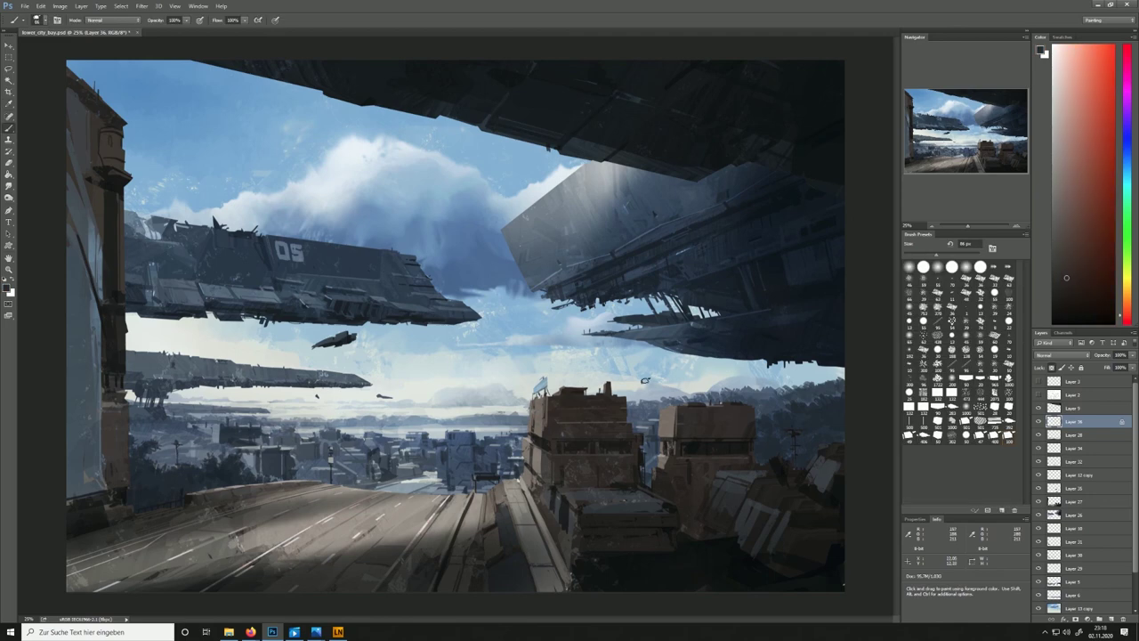
click(1037, 421)
click(1039, 422)
Create a new layer, show the line sketch on Layer 2 and lasso the small standing figures on the road
click(9, 69)
click(1111, 618)
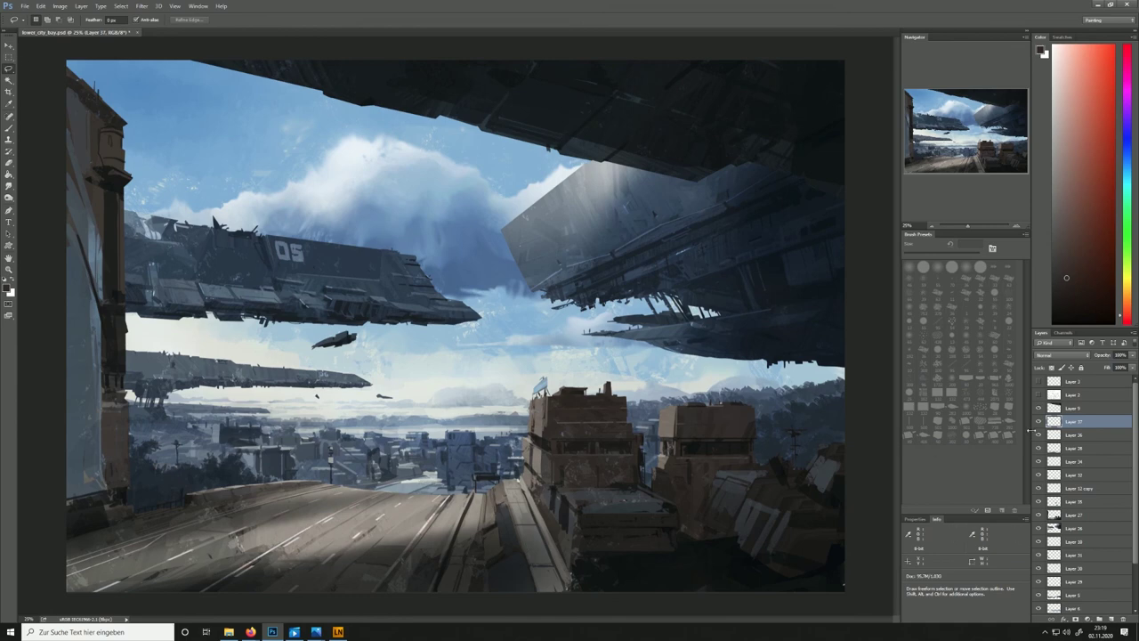
click(1038, 395)
mouse_move(440, 532)
mouse_down()
mouse_move(440, 515)
mouse_move(429, 563)
mouse_move(432, 542)
mouse_up()
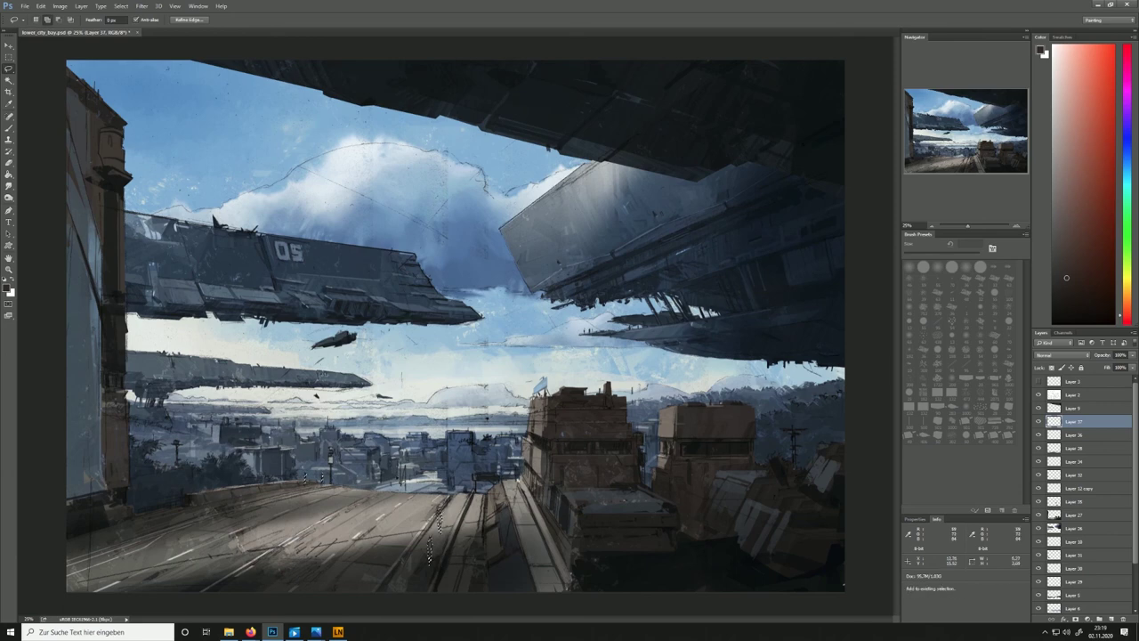
Fill the lassoed figures with sampled dark tones, deselect and hide the Layer 2 sketch
key(b)
alt+click(642, 492)
drag(431, 538, 430, 562)
drag(439, 510, 439, 533)
alt+click(446, 468)
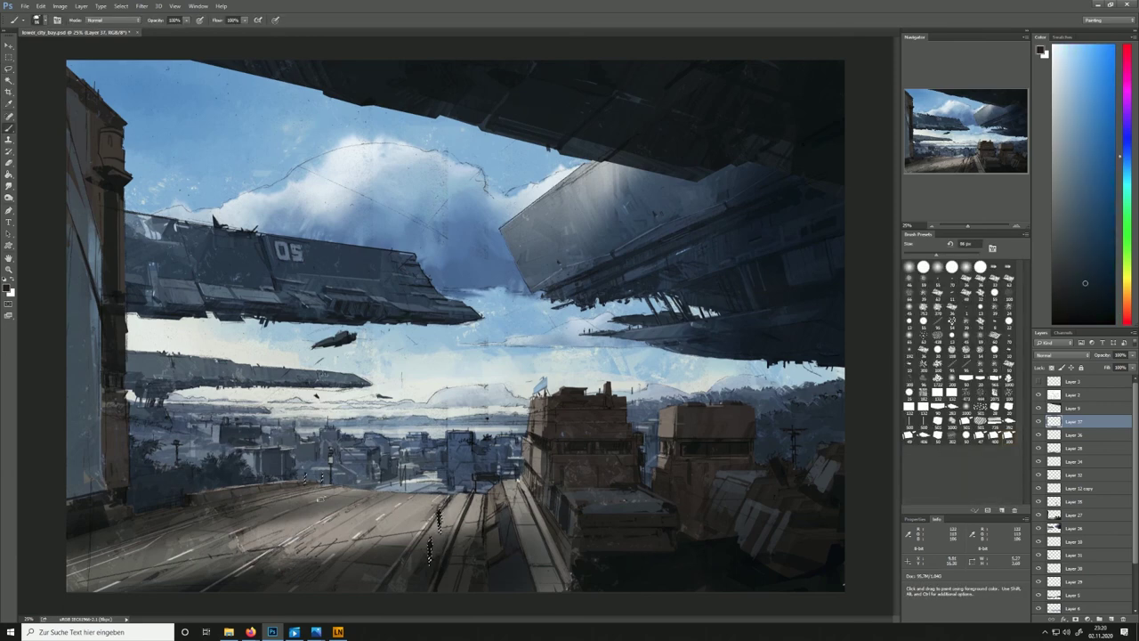
key(l)
key(ctrl+d)
click(1038, 394)
Refine the road figures' silhouettes by alternating the Eraser and a small Brush in sampled dark blue
key(e)
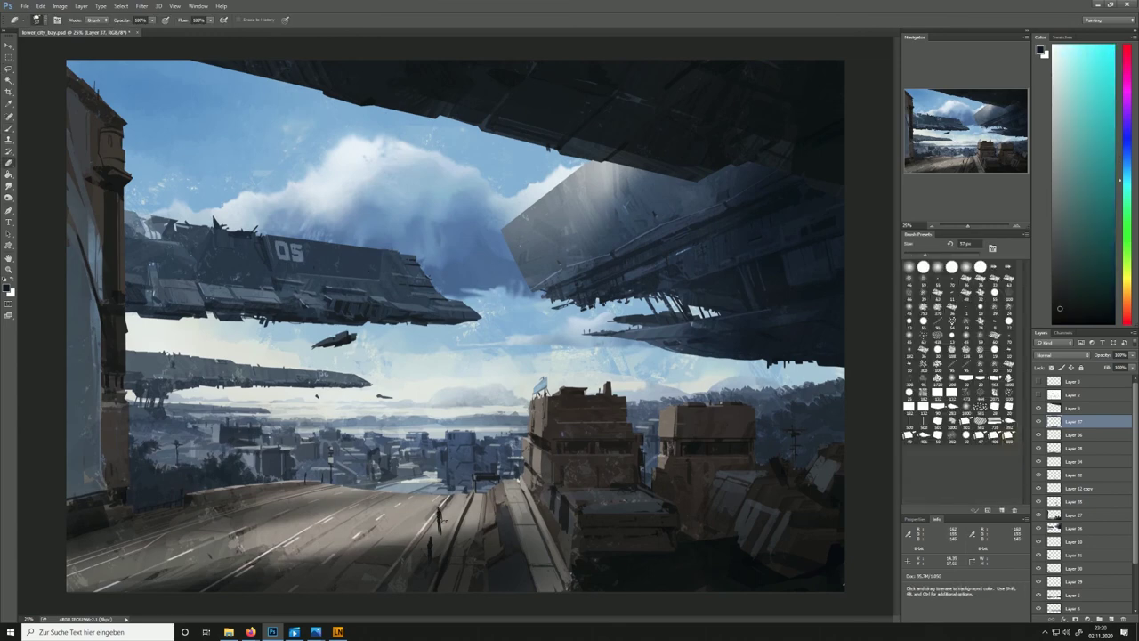
key(b)
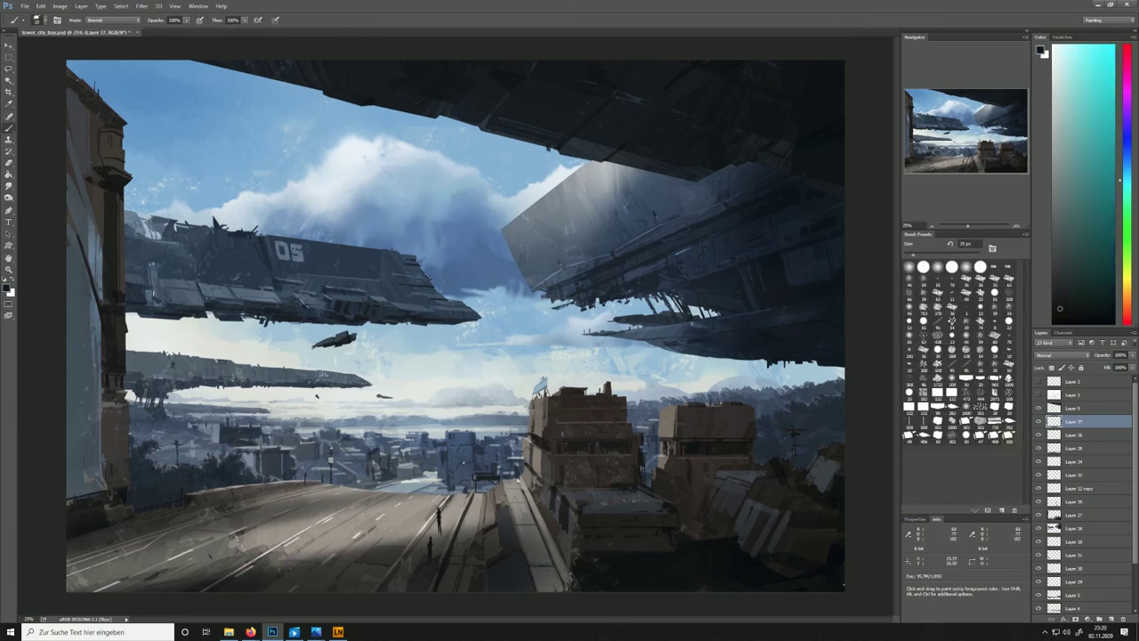
alt+click(307, 475)
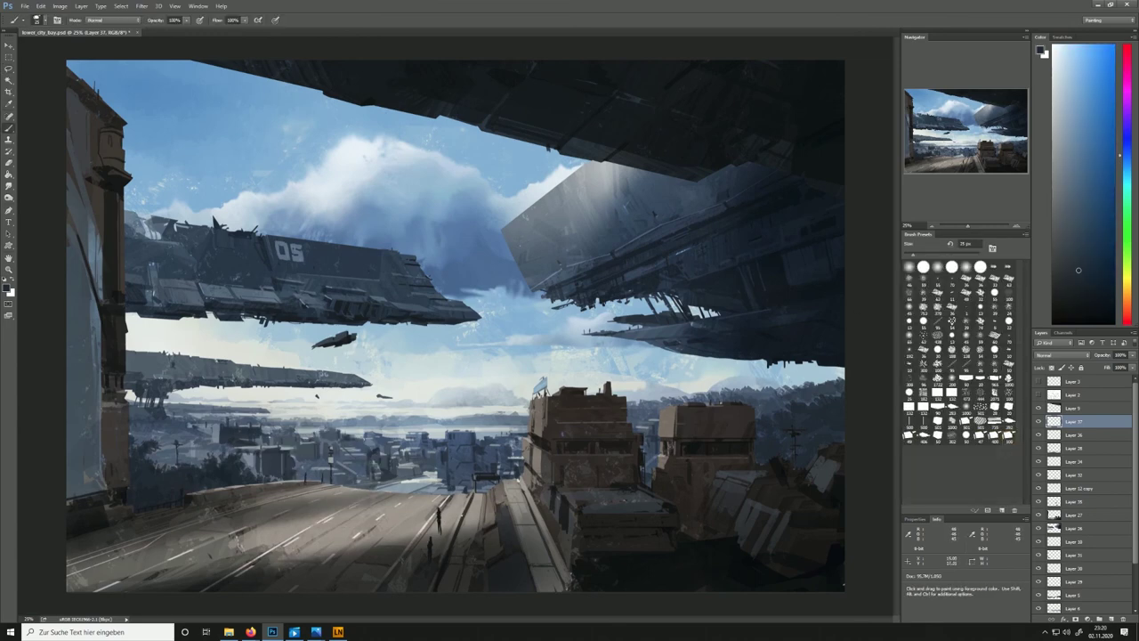
alt+click(439, 522)
key(e)
drag(442, 524, 441, 533)
key(b)
key(e)
key(b)
key(e)
key(b)
Lock the figure layer's transparent pixels and tint the figures with tan using a small detail brush
click(909, 436)
click(962, 438)
alt+click(438, 516)
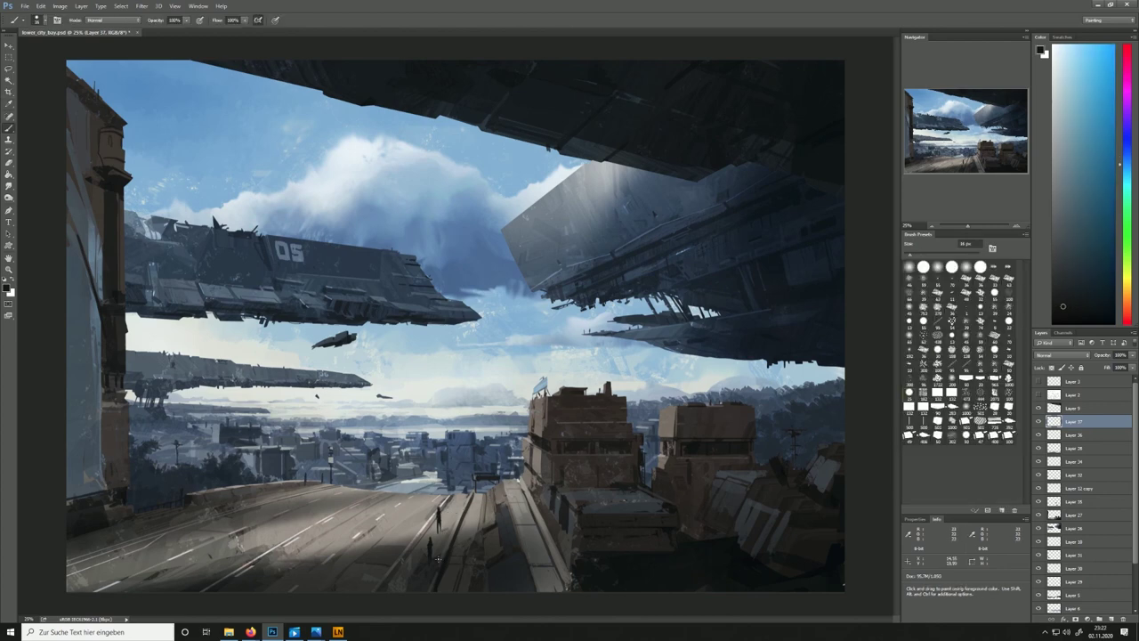
click(1051, 368)
click(1125, 311)
click(1070, 236)
alt+click(403, 525)
click(1126, 294)
click(1075, 122)
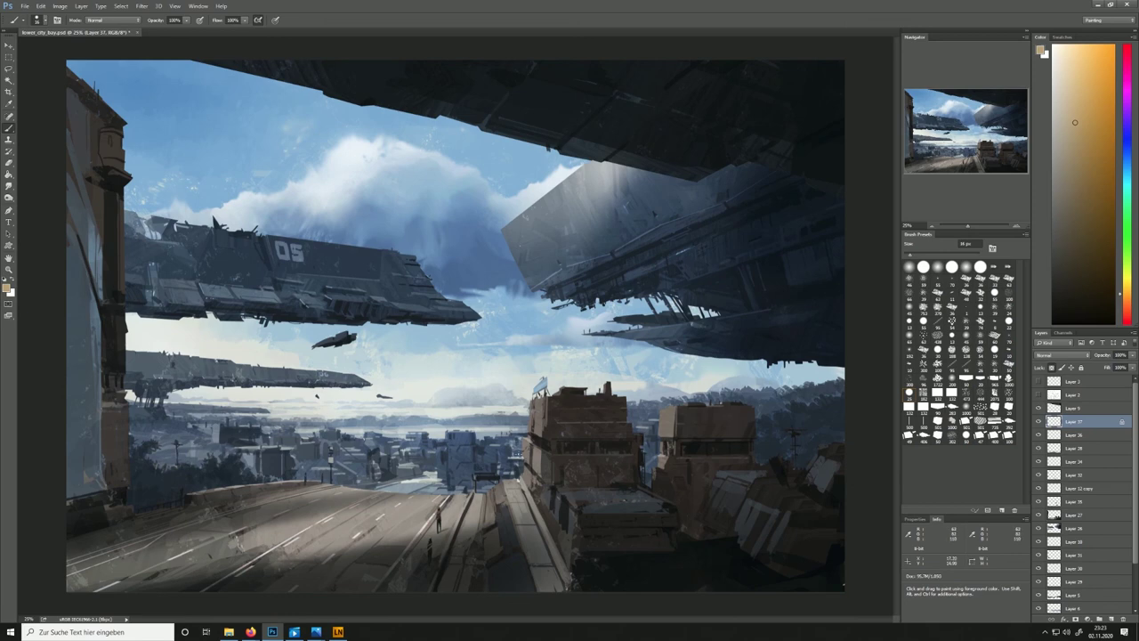
On Layer 36, add fine details to the vehicle's upper body with a smaller brush in sampled brown and dark tones
click(1074, 435)
click(982, 436)
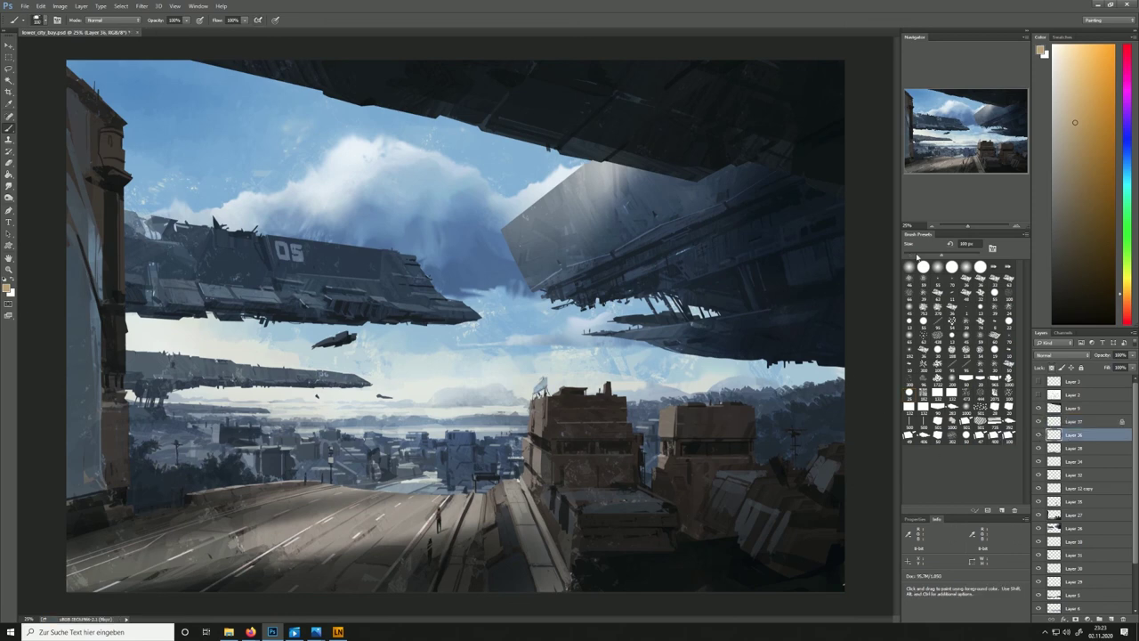
key(bracketleft)
key(bracketleft)
alt+click(547, 398)
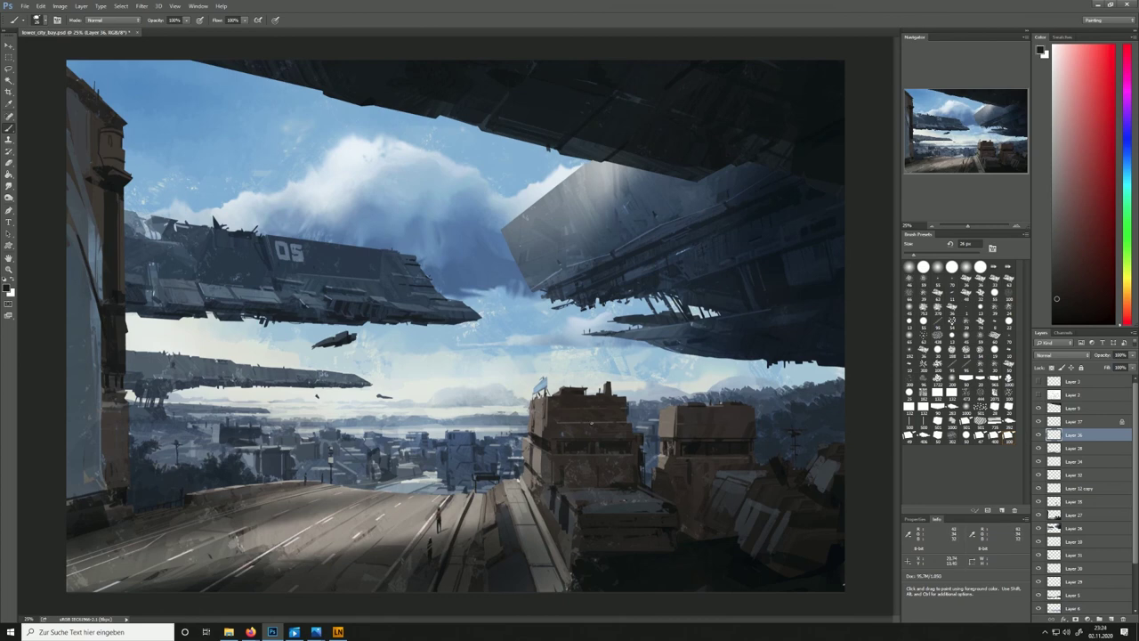
alt+click(694, 416)
alt+click(636, 466)
alt+click(583, 460)
alt+click(643, 481)
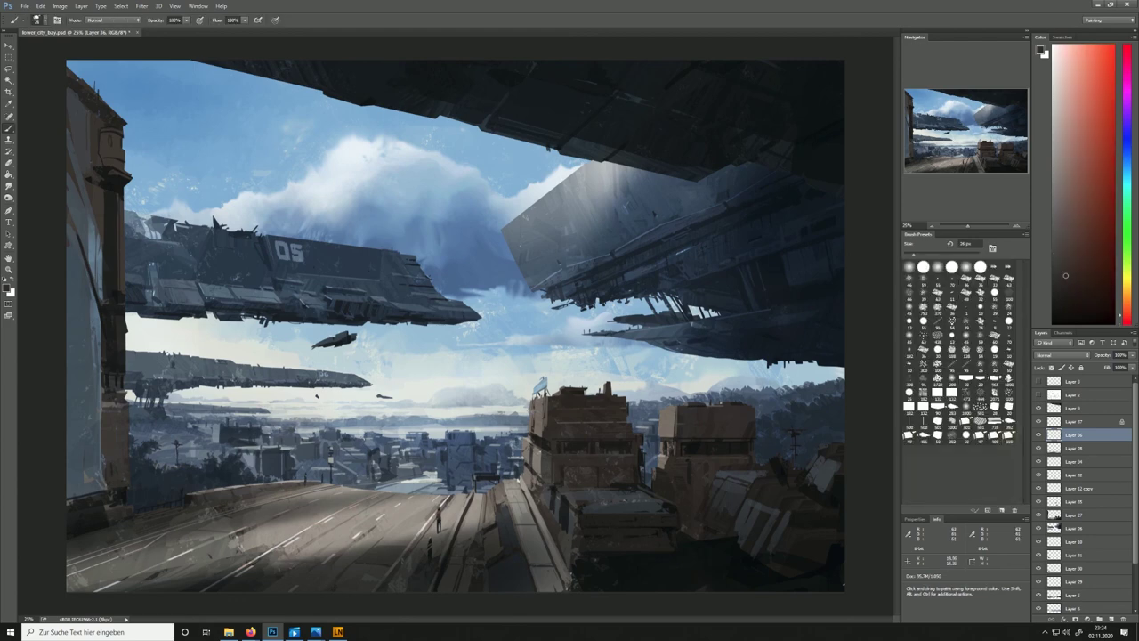
Repaint the front vehicle's left side and lower edge on Layer 36 with sampled dark brown and grey tones
alt+click(559, 518)
drag(559, 513, 546, 533)
alt+click(565, 528)
alt+click(631, 460)
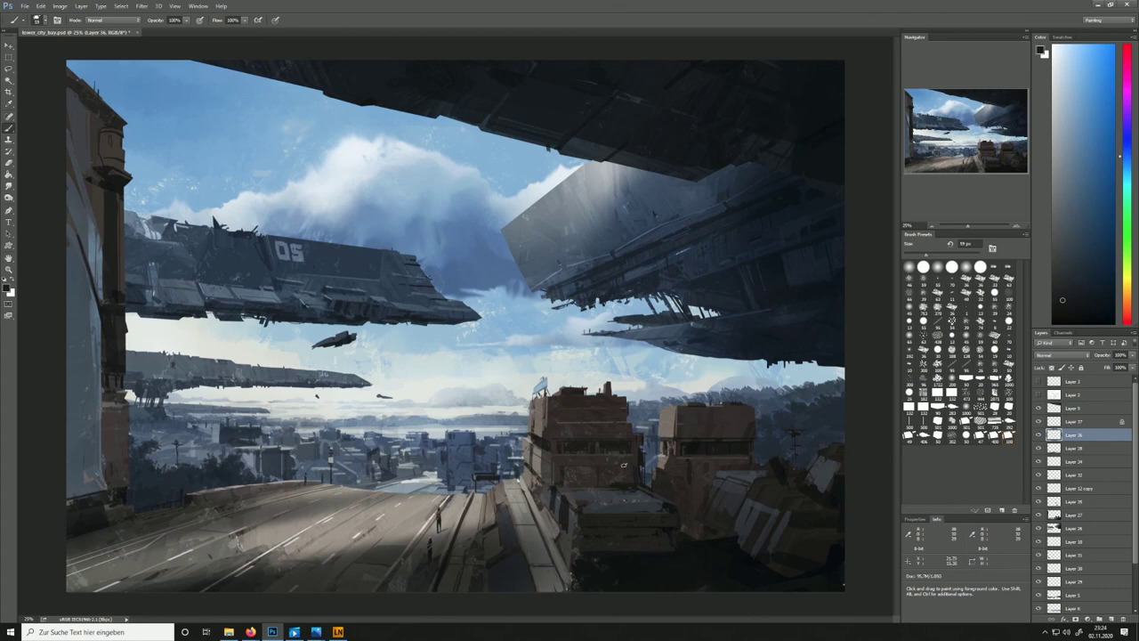
alt+click(552, 515)
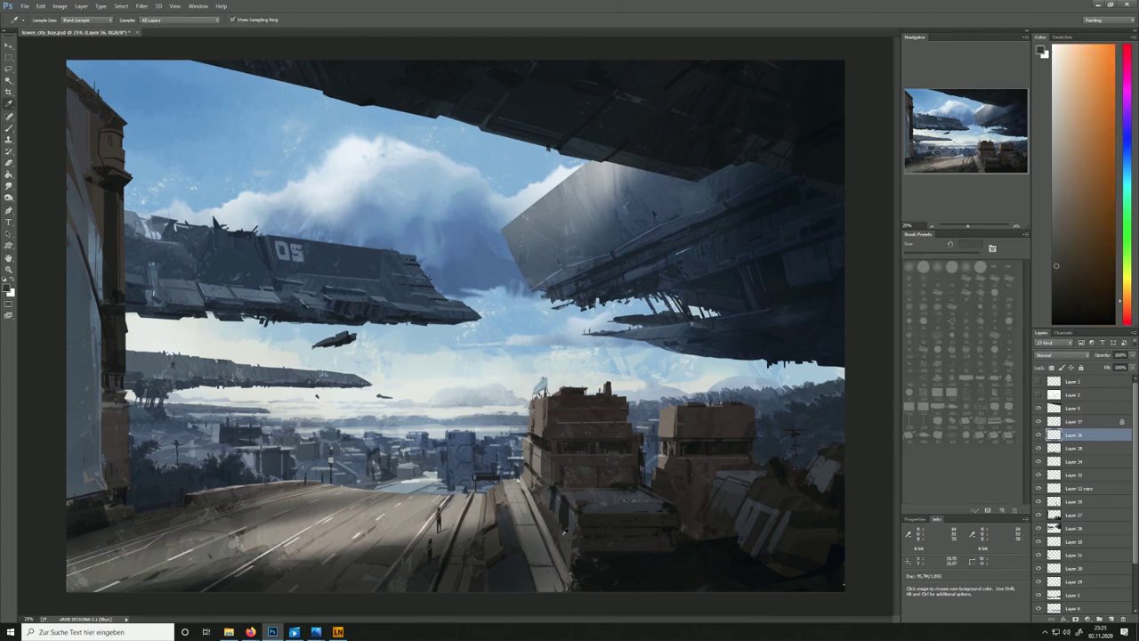
alt+click(564, 531)
drag(558, 525, 550, 544)
alt+click(543, 510)
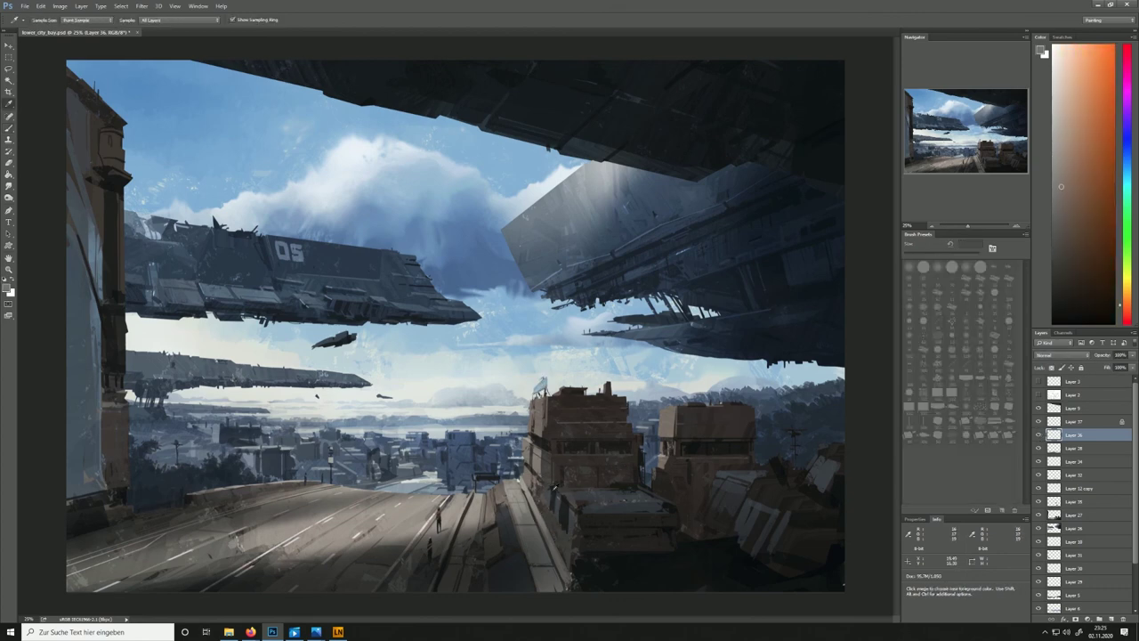
alt+click(547, 490)
alt+click(559, 485)
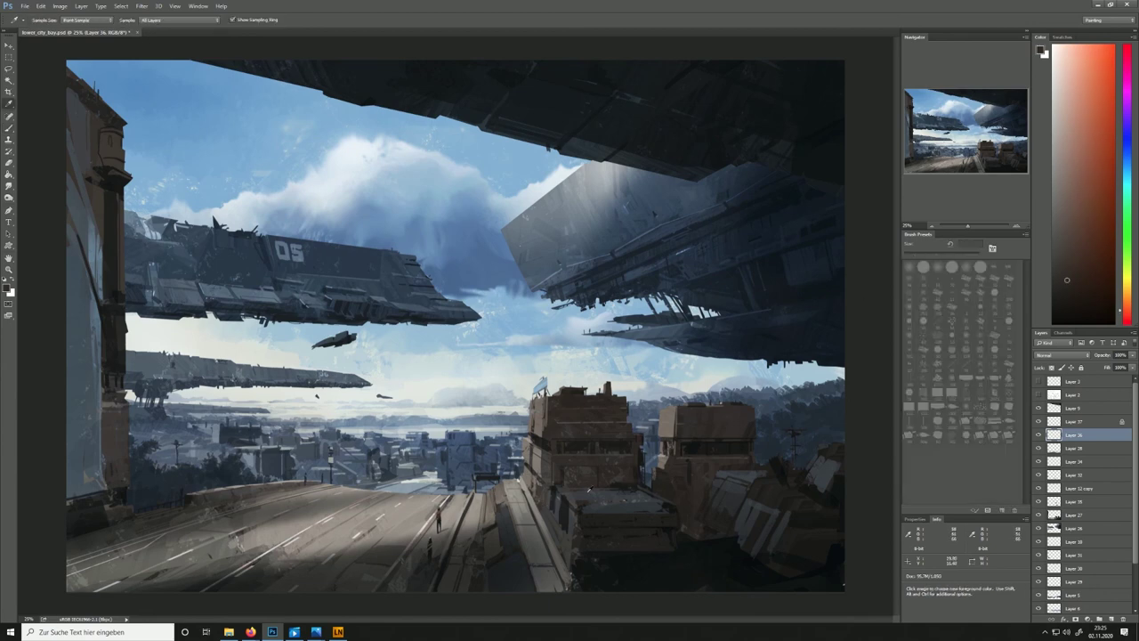
Refine the striped crate beside the rear vehicle and the front vehicle's upper body with sampled dark and brown tones
alt+click(746, 552)
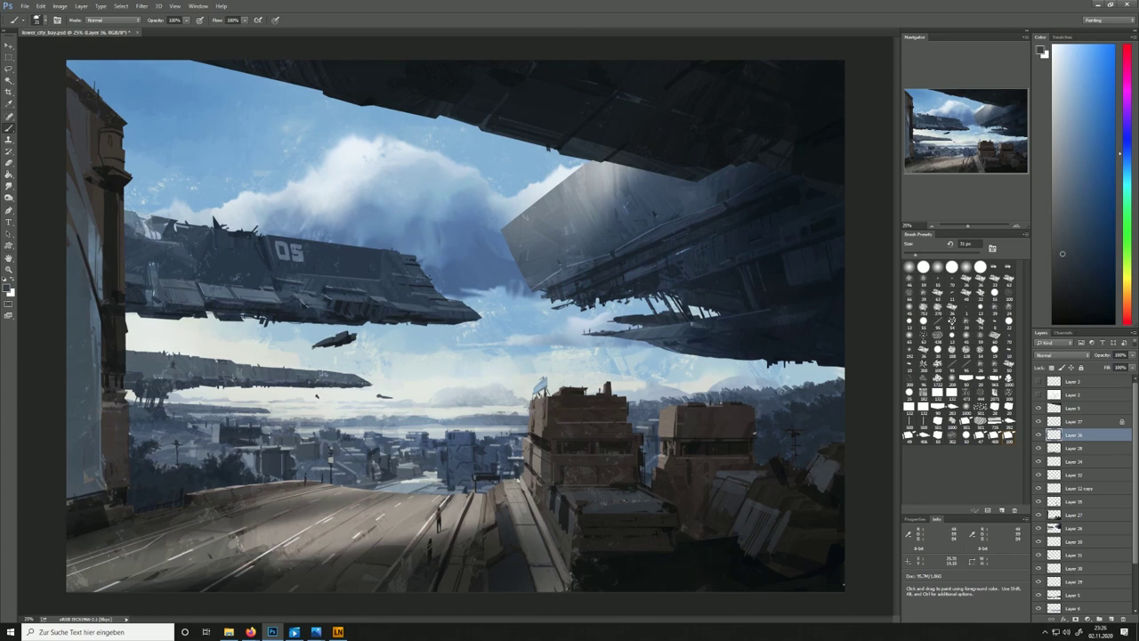
alt+click(499, 449)
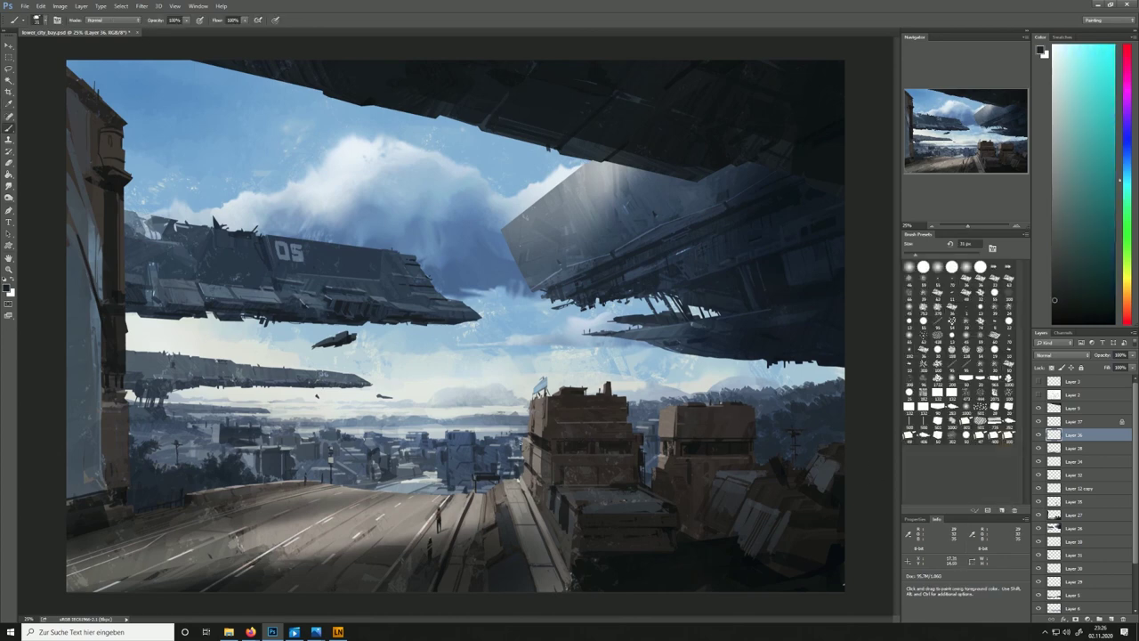
alt+click(552, 402)
alt+click(622, 445)
alt+click(779, 476)
alt+click(611, 393)
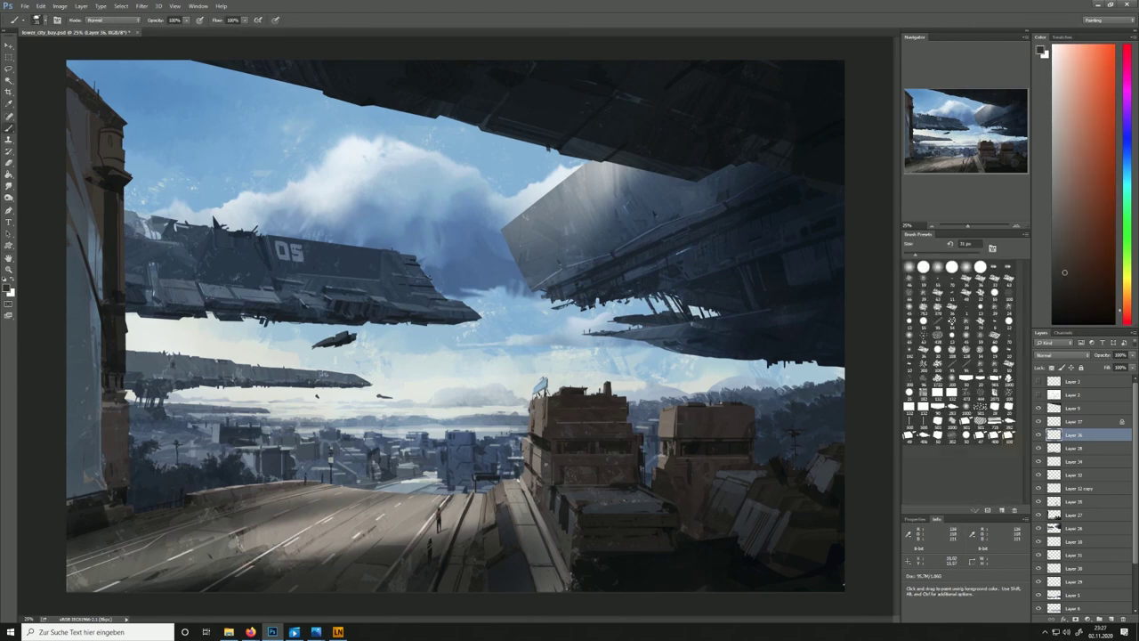
Add fine detail around the window bands of both vehicles with a smaller brush in sampled brown and dark blue
alt+click(338, 305)
key(bracketleft)
key(bracketleft)
key(bracketleft)
key(bracketleft)
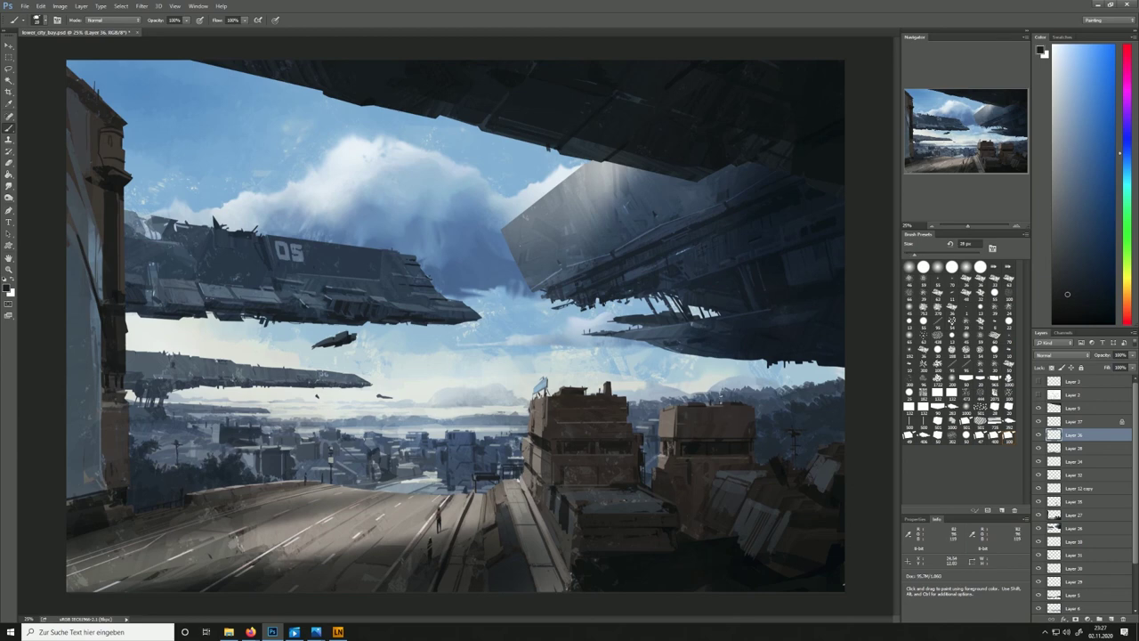
alt+click(713, 441)
alt+click(703, 441)
alt+click(623, 443)
alt+click(604, 443)
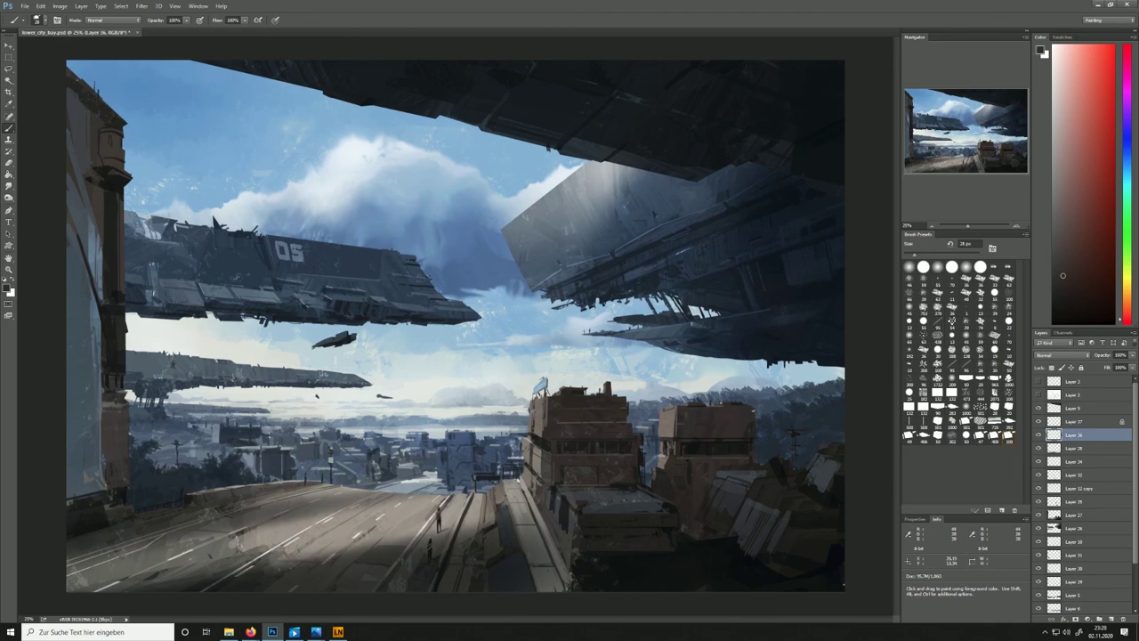
Paint over the shadowed ground below the front vehicle and rubble with a larger brush in sampled near-black tones
alt+click(749, 545)
alt+click(836, 539)
alt+click(765, 561)
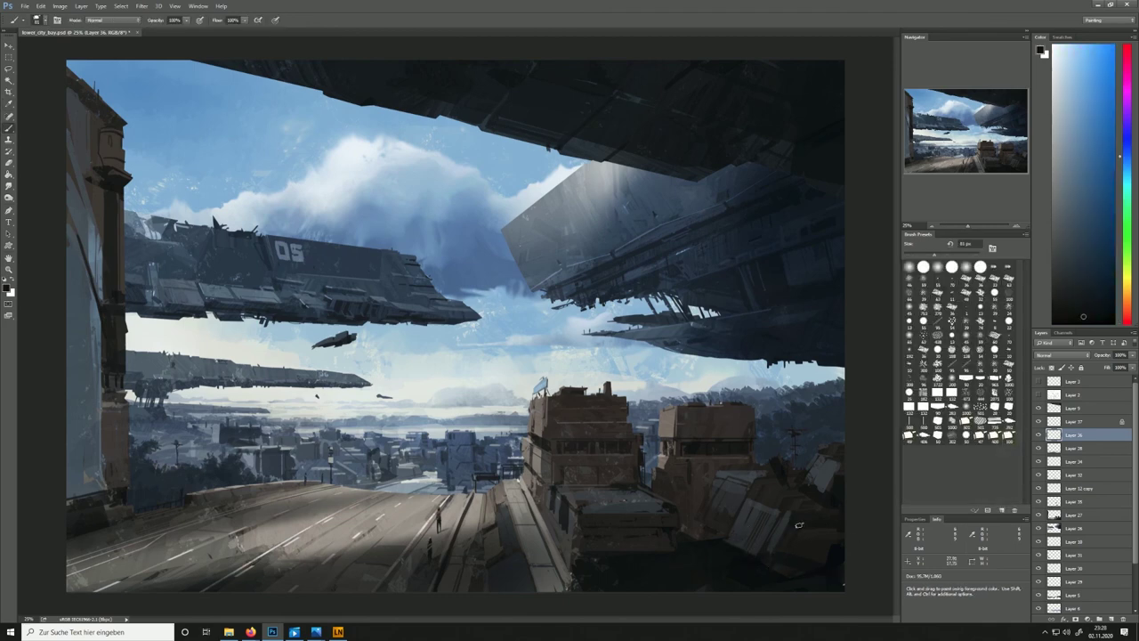
alt+click(625, 552)
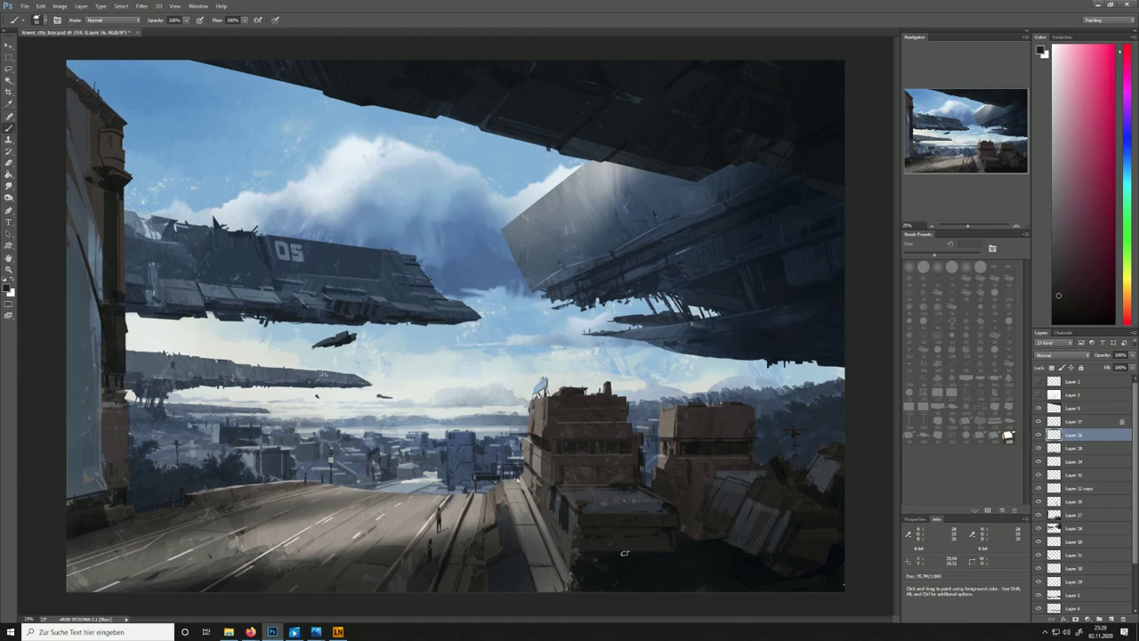
alt+click(573, 570)
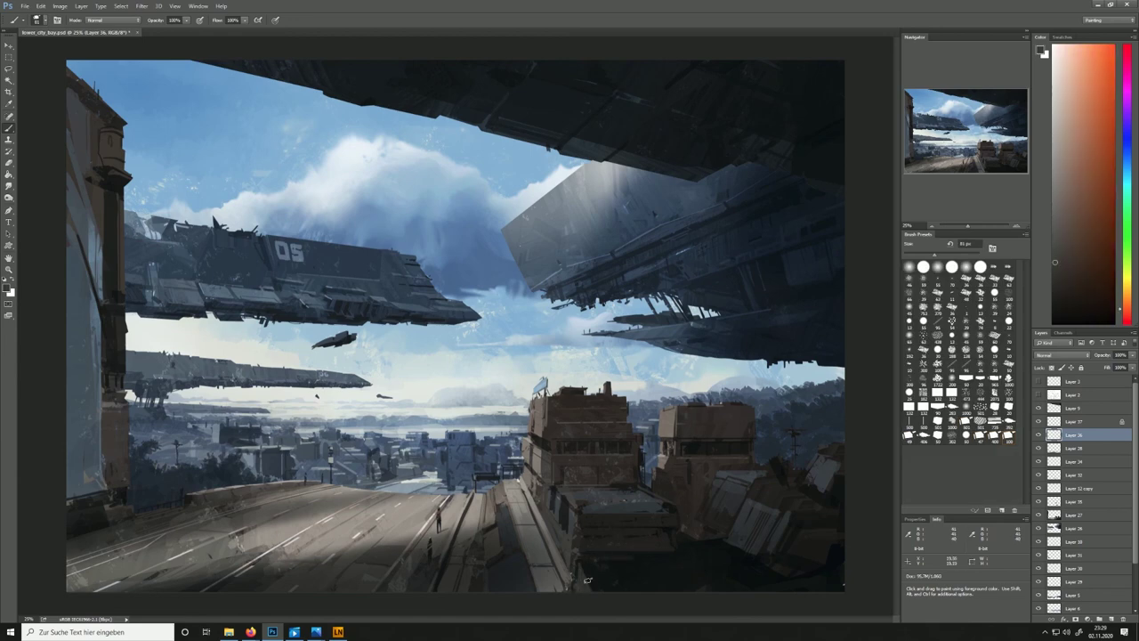
alt+click(595, 577)
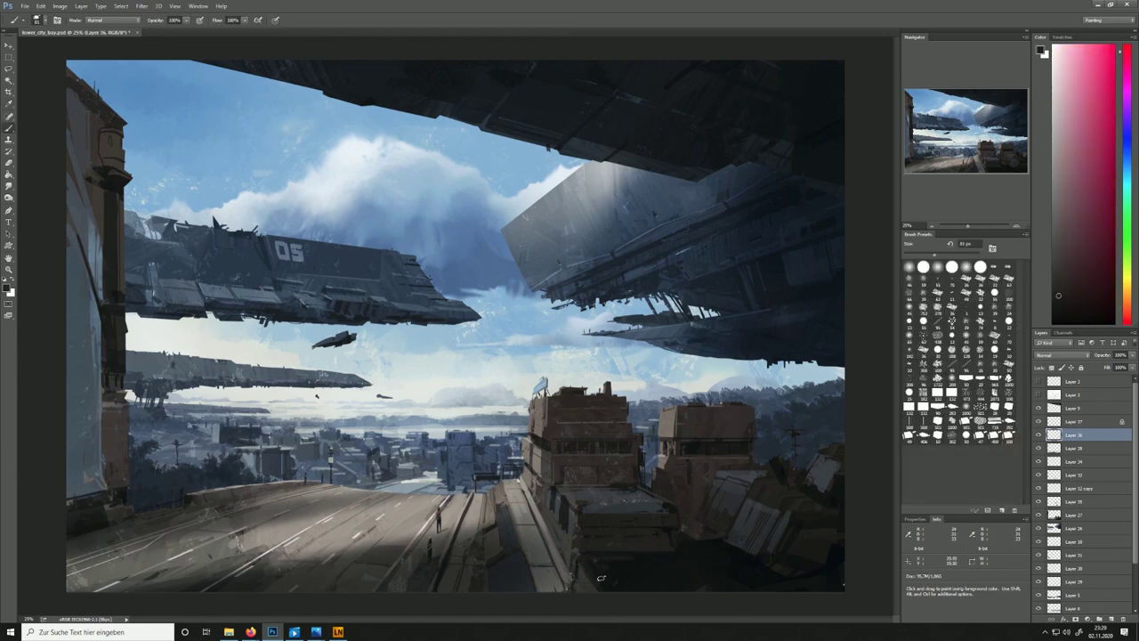
alt+click(810, 560)
alt+click(579, 563)
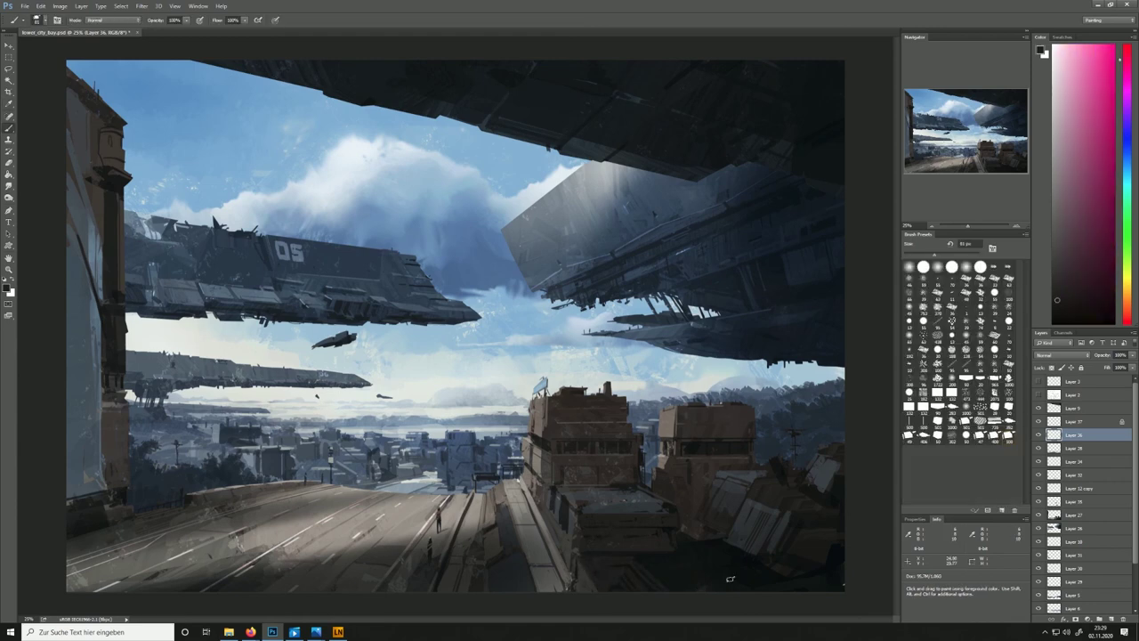
alt+click(589, 552)
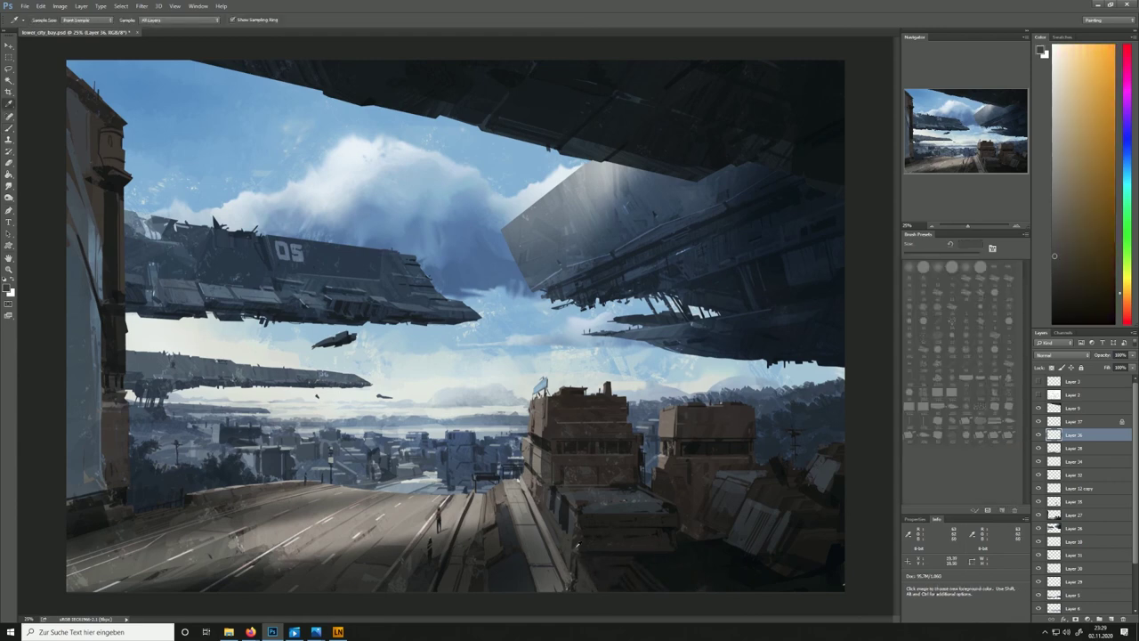
Refine the vehicle's front deck and the roadside barrier panels in sampled tones, comparing with Layer 36 hidden and shown
alt+click(641, 497)
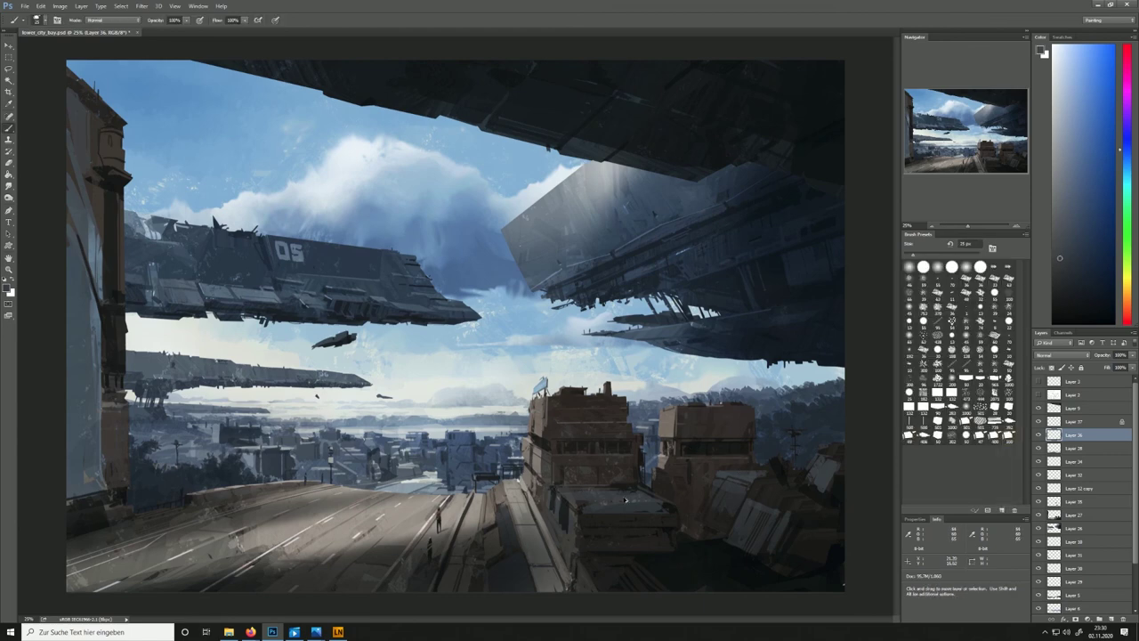
alt+click(501, 509)
alt+click(496, 549)
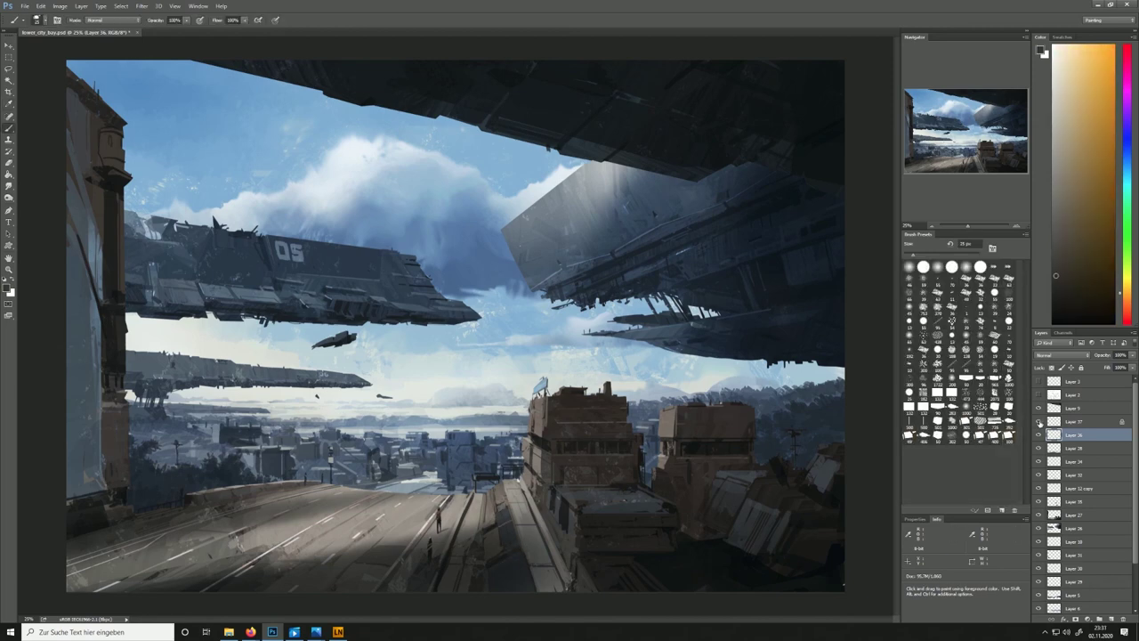
click(1038, 434)
click(1039, 434)
Repaint the rubble blocks beside the rear vehicle with sampled dark tones, checking them against the hidden Layer 36
alt+click(778, 564)
alt+click(765, 564)
alt+click(782, 481)
alt+click(799, 491)
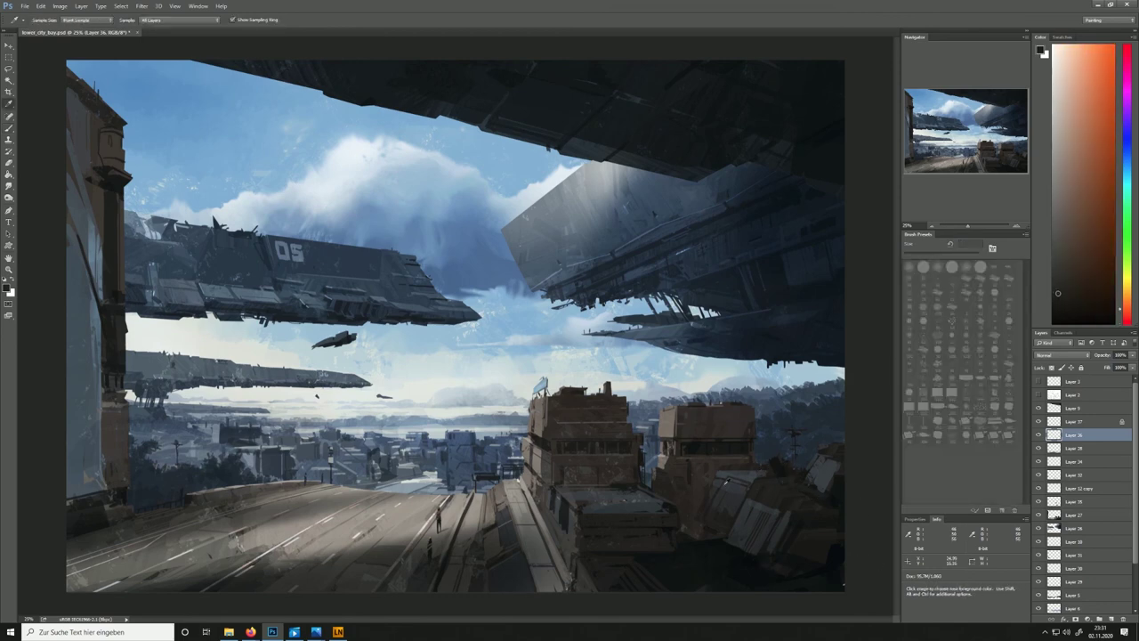
alt+click(717, 495)
click(1038, 435)
click(1038, 436)
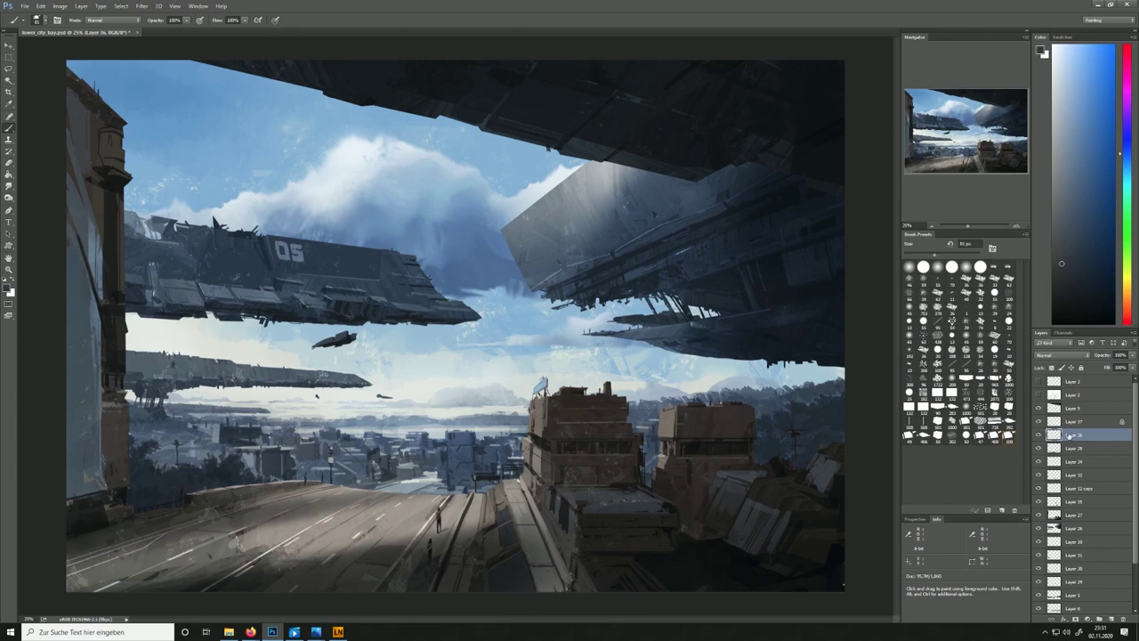
On a new layer, draw a thin street lamp and its shadow beside the road figures with a smaller dark brush
click(1112, 618)
key(bracketleft)
key(bracketleft)
key(bracketleft)
key(bracketleft)
key(bracketleft)
key(bracketleft)
key(bracketleft)
alt+click(472, 509)
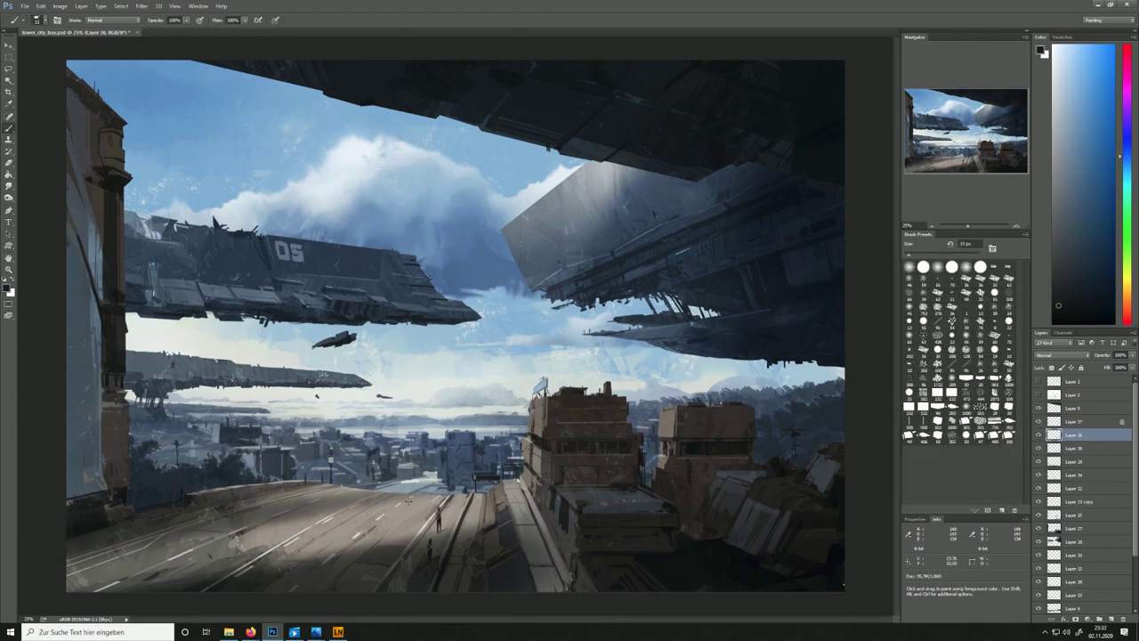
mouse_move(423, 537)
mouse_down()
mouse_move(420, 498)
mouse_move(431, 499)
mouse_move(417, 464)
mouse_up()
key(ctrl+z)
drag(431, 526, 383, 516)
Draw more street lamps along the far side of the road, sampling tones to match their distance
drag(88, 495, 89, 471)
alt+click(88, 474)
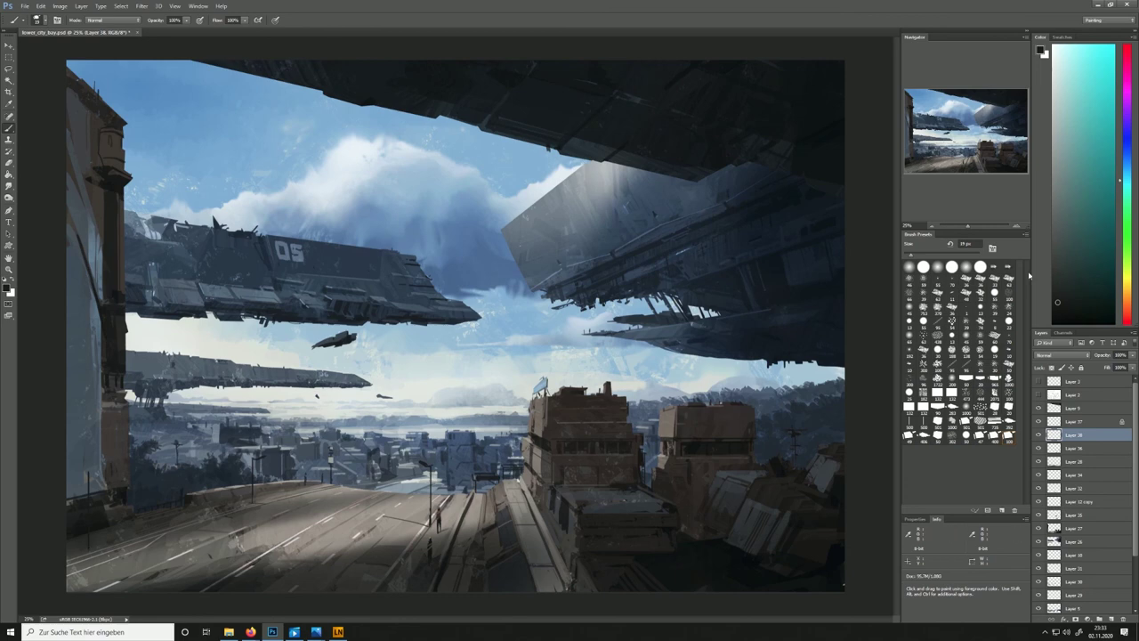
drag(89, 473, 107, 469)
alt+click(265, 464)
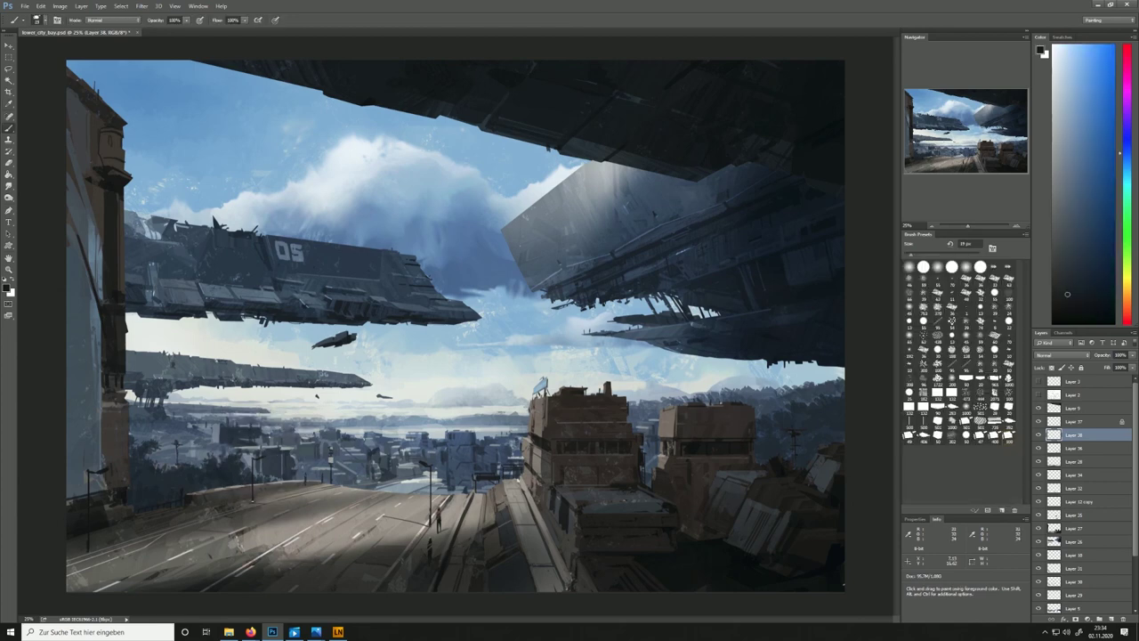
drag(325, 459, 325, 488)
Clean up the distant lamps and erase the lamp shadow on the road near the figures
key(e)
key(b)
key(e)
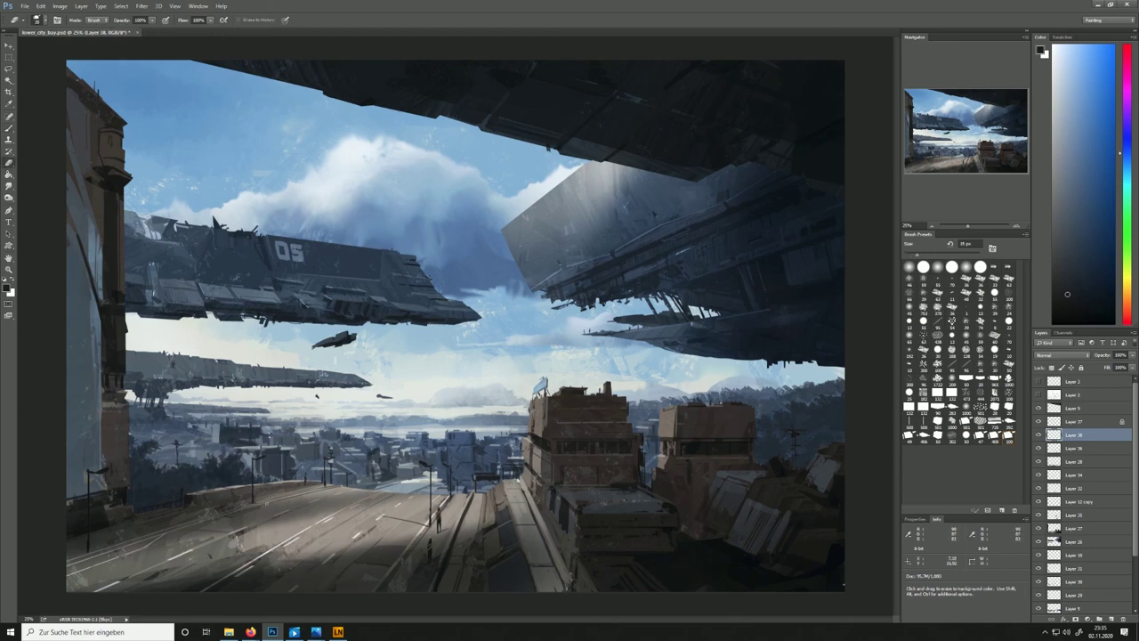
drag(384, 516, 414, 523)
key(b)
alt+click(123, 496)
key(bracketleft)
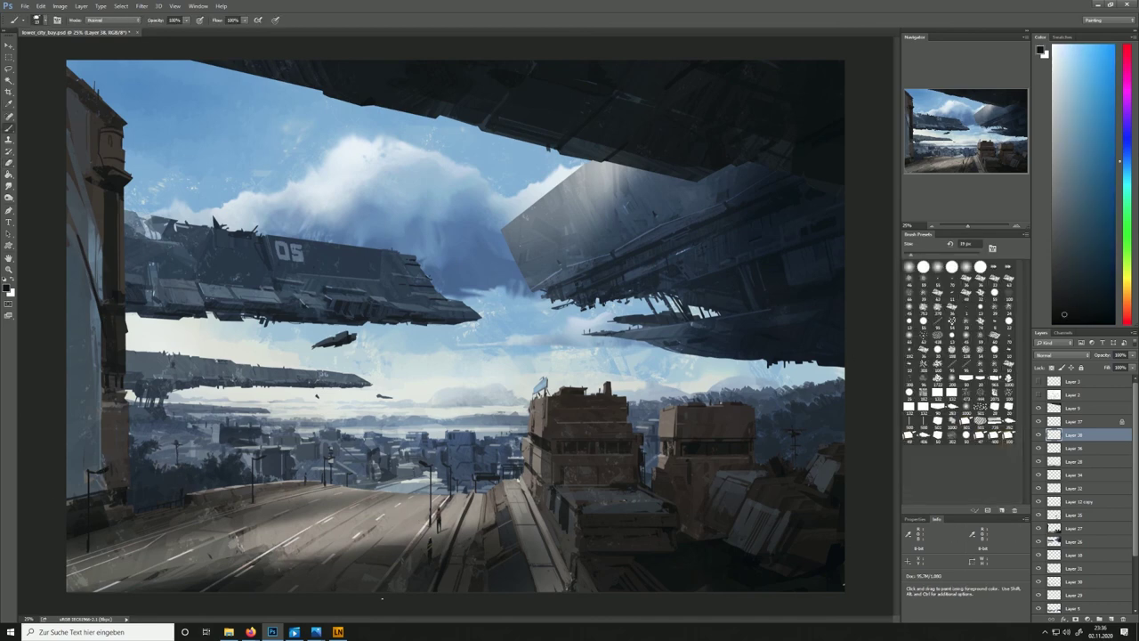
Draw a large street lamp in the foreground of the road and shape its head by alternating Brush and Eraser
mouse_move(380, 592)
mouse_down()
mouse_move(381, 500)
mouse_move(365, 495)
mouse_up()
alt+click(485, 493)
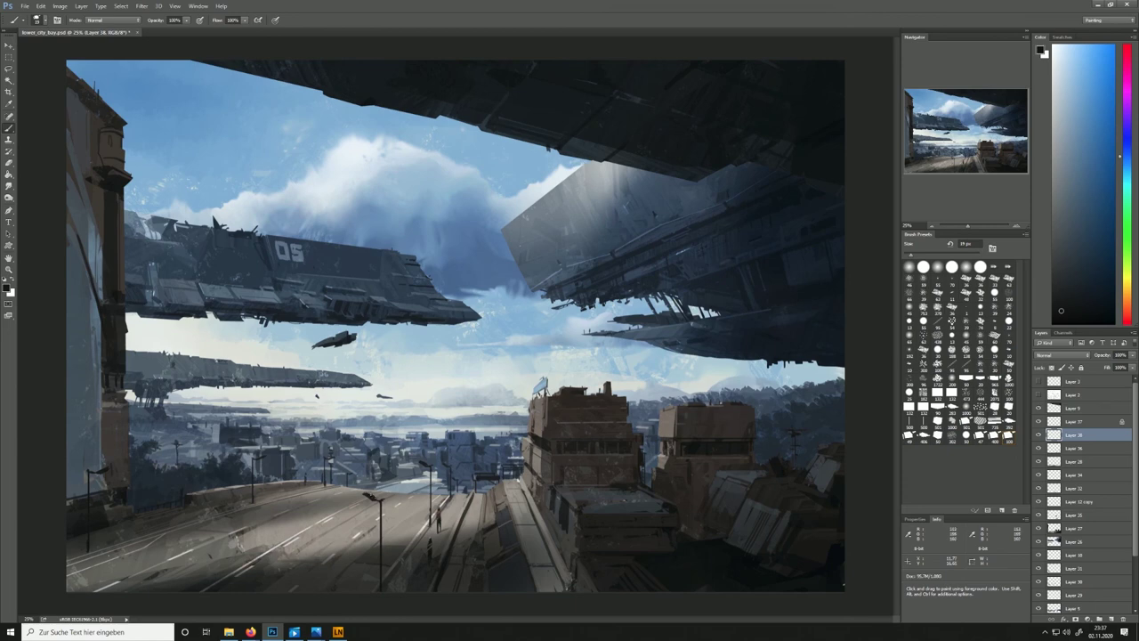
key(e)
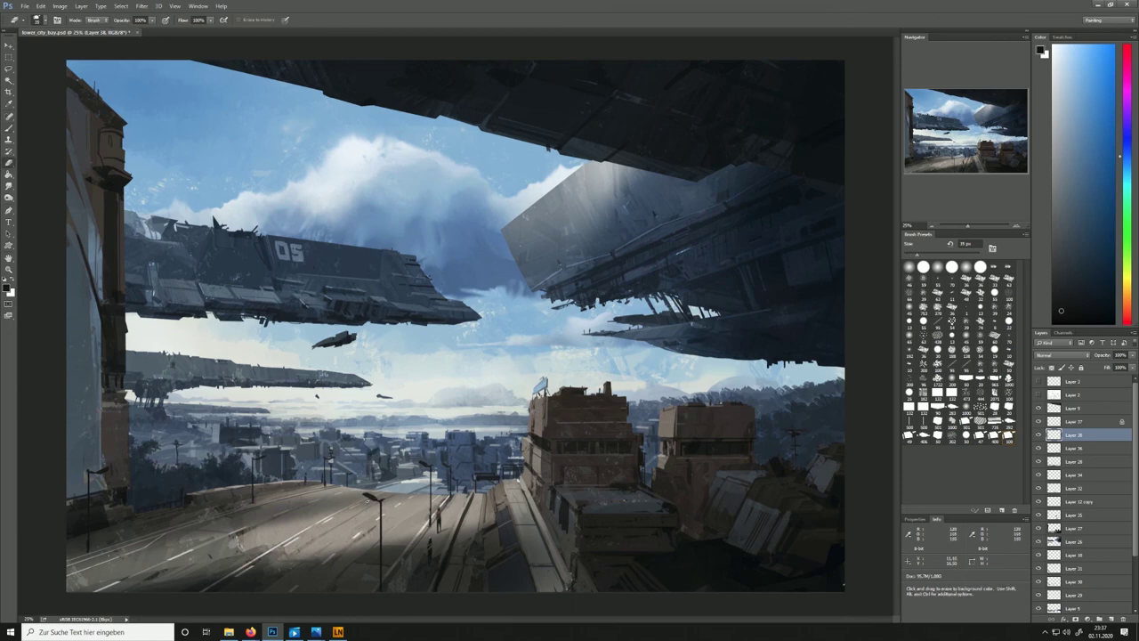
key(b)
key(e)
drag(372, 493, 360, 491)
key(b)
key(e)
key(b)
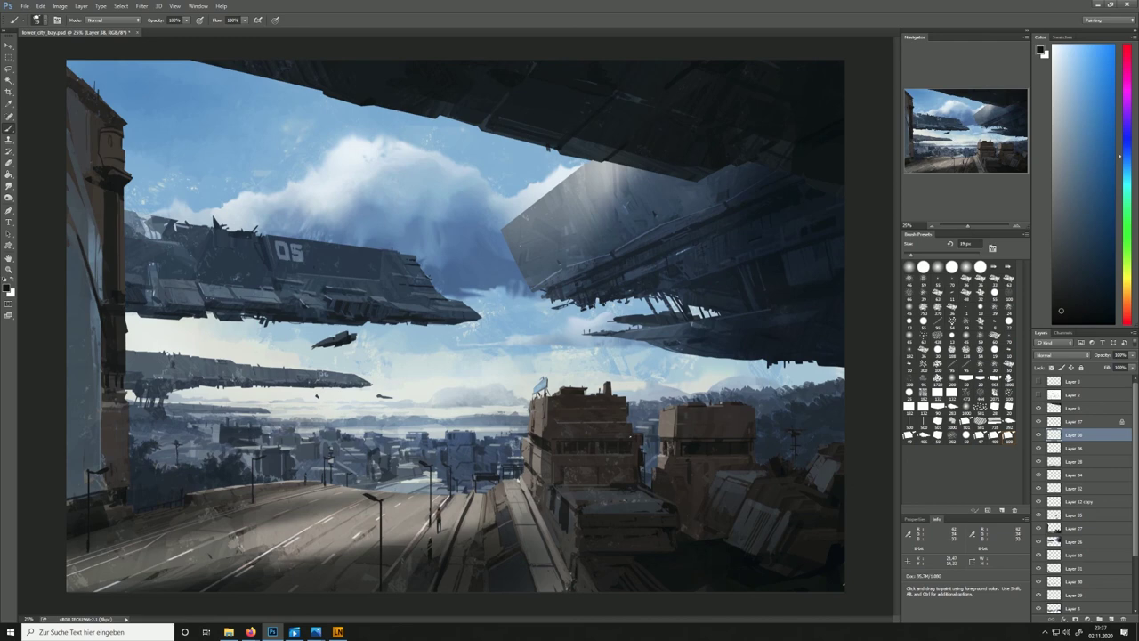
key(e)
key(b)
Pick another brush at a smaller size and clean up the road details on Layer 12 copy, alternating with the Eraser
click(910, 393)
key(bracketleft)
key(bracketleft)
key(bracketleft)
click(1038, 500)
click(1038, 501)
click(1079, 502)
key(e)
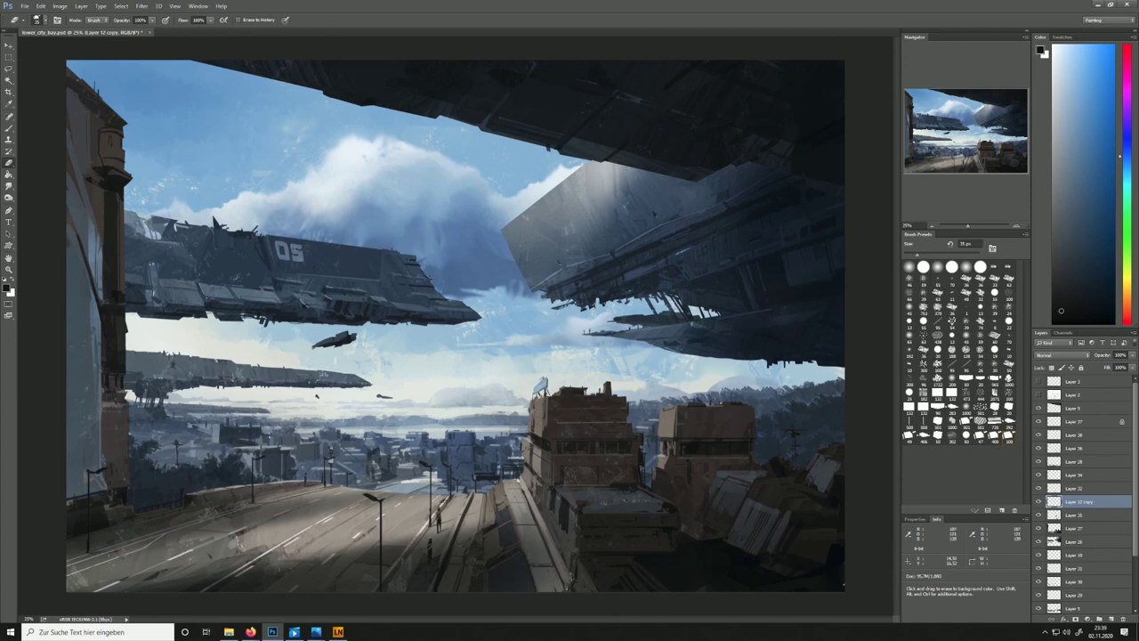
key(b)
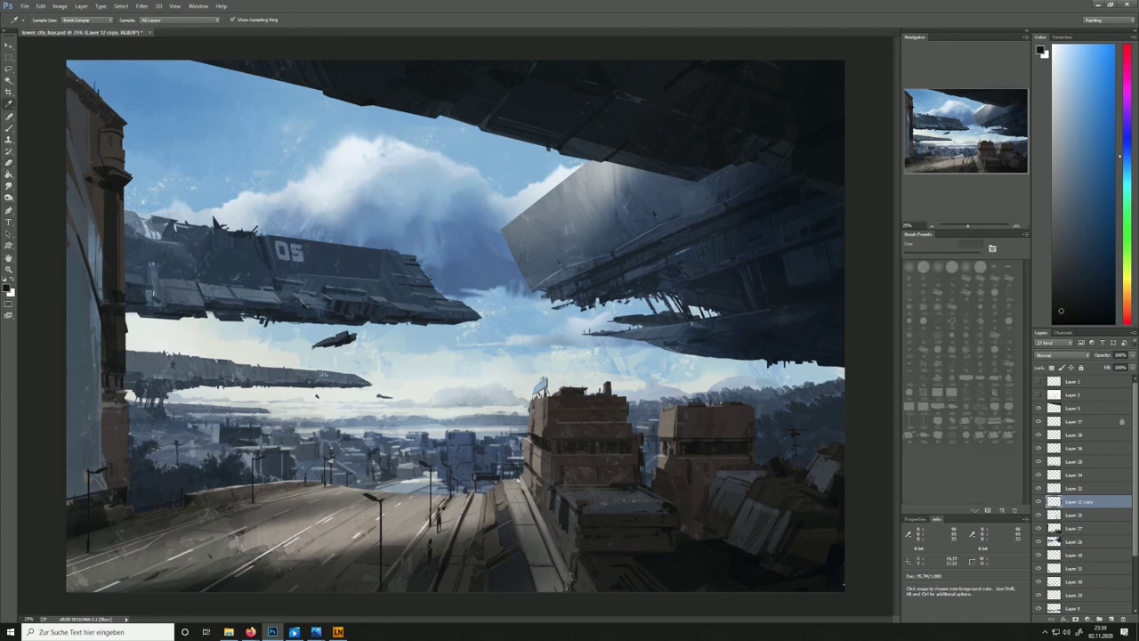
Add fine light accents near the road figures with a smaller brush in the pale tone sampled from the flag
alt+click(544, 394)
key([)
drag(444, 499, 439, 496)
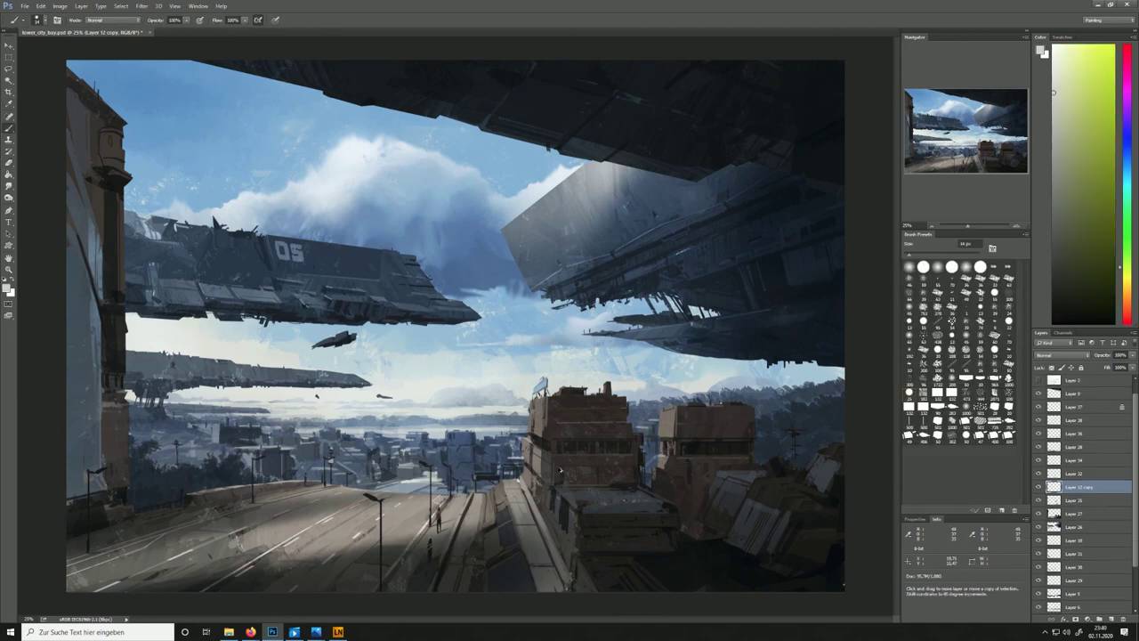
key([)
key(e)
key(b)
On a new layer above Layer 26, place a bright red signal light on the large ship's hull
click(1068, 528)
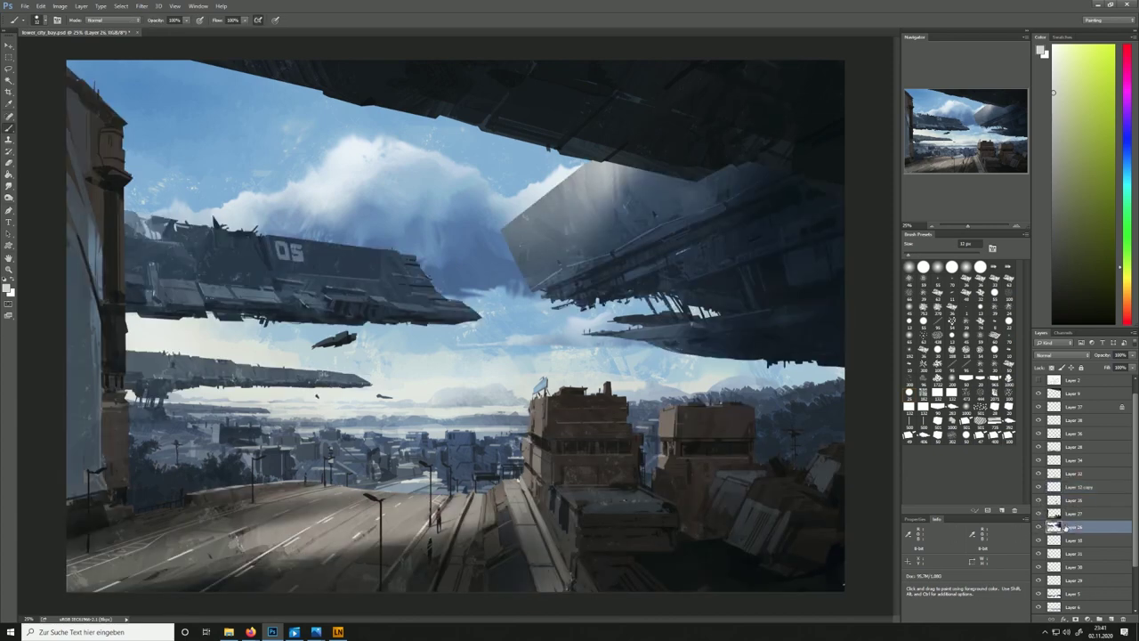
click(1039, 527)
click(1039, 527)
scroll(1038, 527, down, 2)
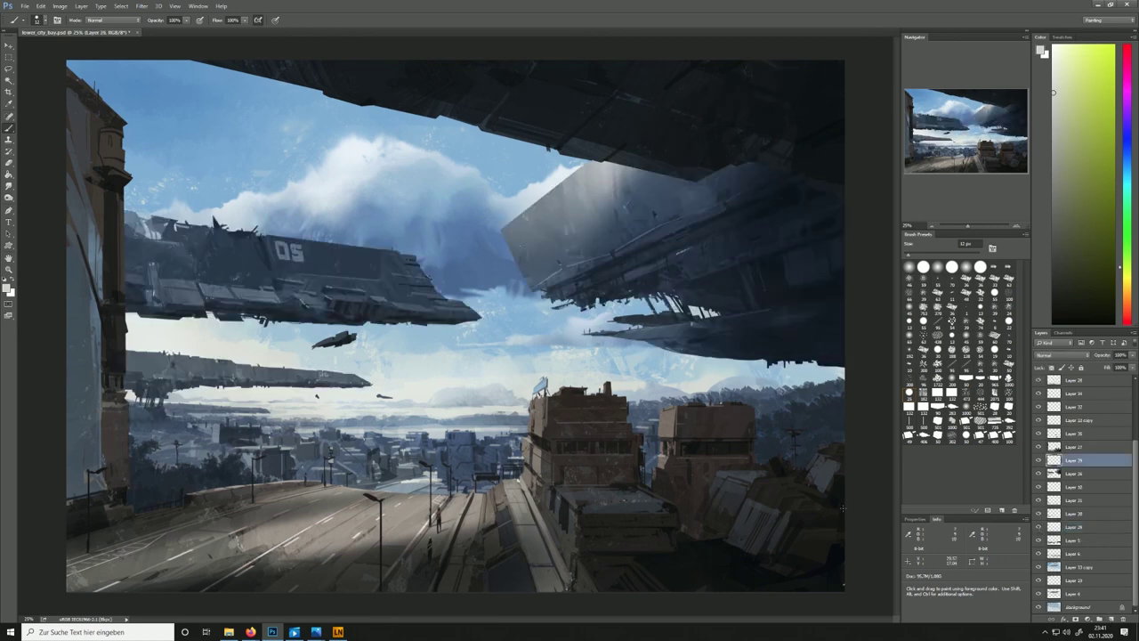
click(1130, 51)
click(1097, 56)
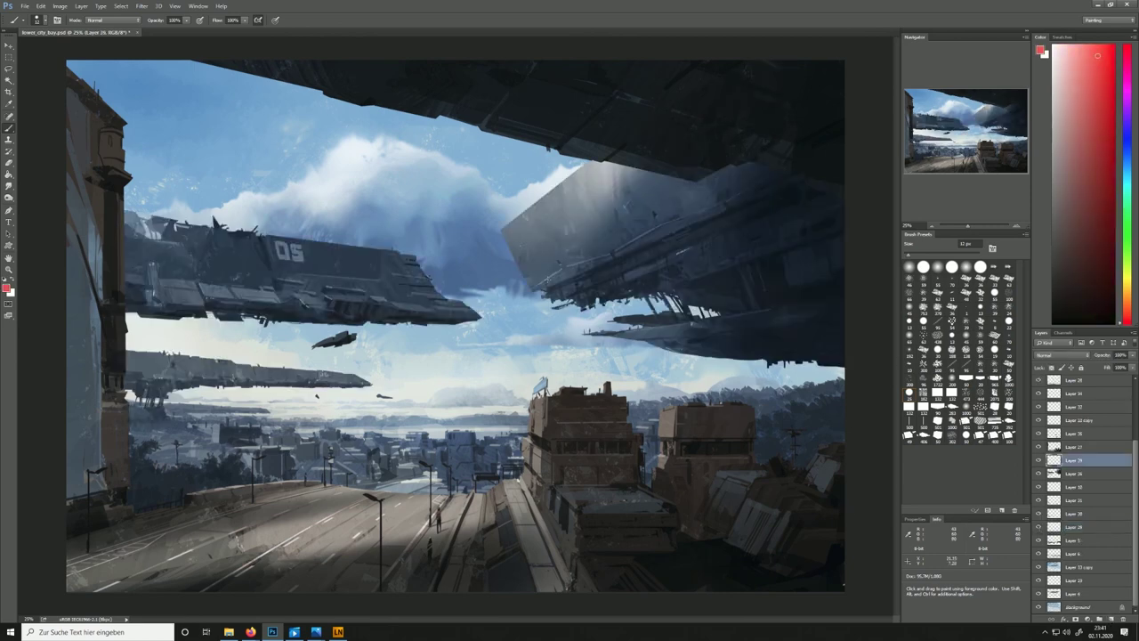
key(])
click(653, 213)
Build up the red light's glow and lighter core using paler reds, another brush preset and varied brush sizes
drag(1095, 50, 1085, 45)
click(908, 394)
click(1072, 46)
click(1091, 44)
key(bracketleft)
key(bracketleft)
key(bracketleft)
key(bracketleft)
key(bracketright)
key(bracketright)
key(bracketright)
key(bracketright)
key(bracketright)
key(bracketright)
key(bracketright)
key(bracketright)
key(bracketright)
key(bracketright)
click(654, 213)
Add smaller red signal lights on the ships' hulls with a reduced brush in pale and brighter reds
click(1065, 45)
key(bracketleft)
key(bracketleft)
key(bracketleft)
key(bracketleft)
key(bracketleft)
key(bracketleft)
key(bracketleft)
key(bracketleft)
click(1091, 46)
key(bracketright)
Swap the brush colour and refine the small signal lights with a smaller Brush and the Eraser
key(x)
key(bracketleft)
key(bracketleft)
key(bracketleft)
key(slash)
key(e)
key(b)
Refine the red signal lights on the ships using another brush preset, a new brush size, a sampled hull colour and the Eraser
click(966, 436)
click(916, 255)
alt+click(348, 338)
key(e)
key(b)
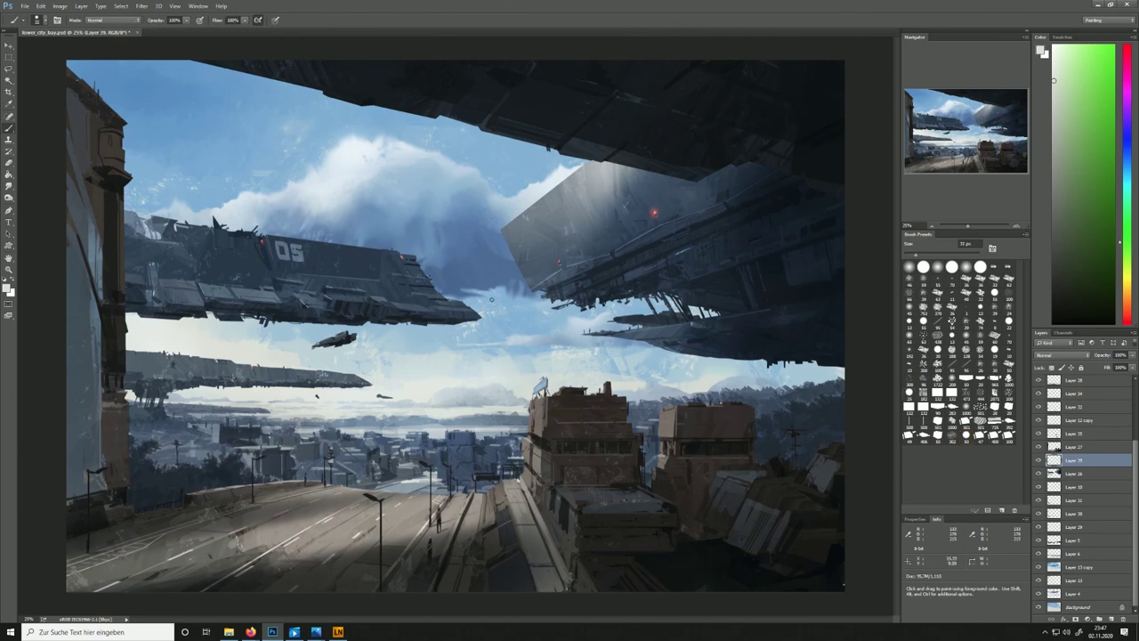
key(x)
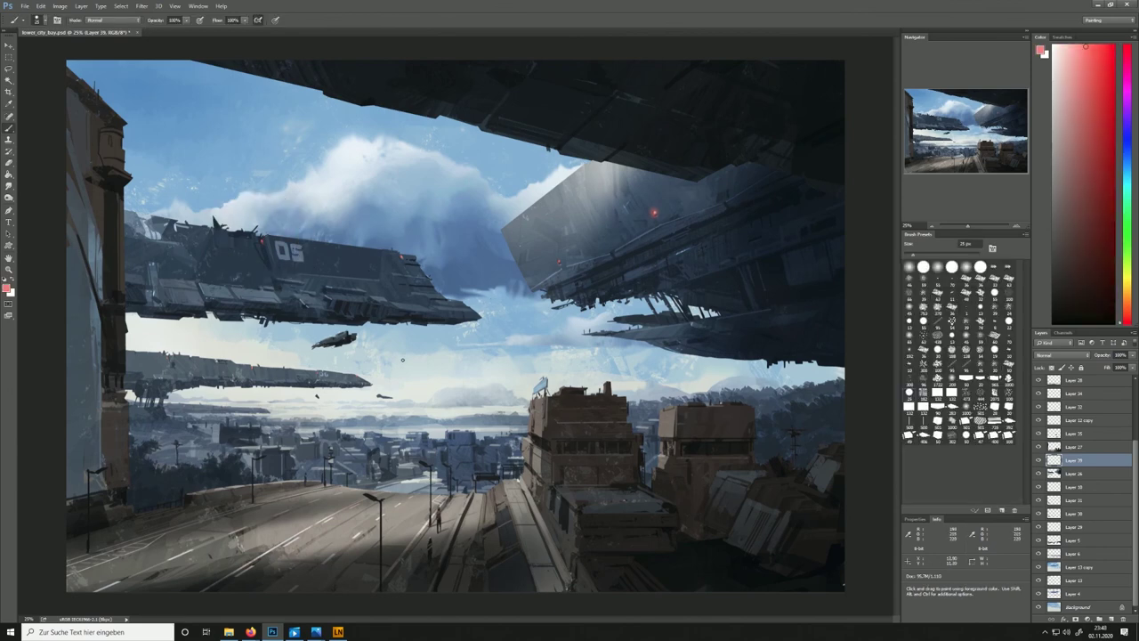
Touch up the ships' signal lights with a pale orange, alternating between the Brush and the Eraser
click(1126, 292)
click(1065, 45)
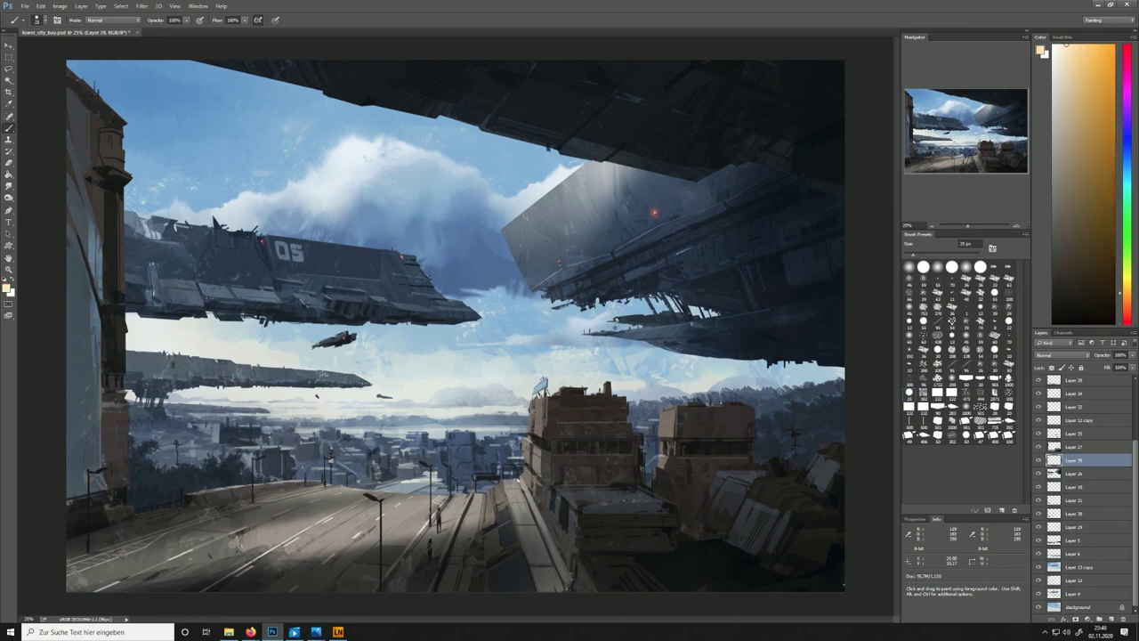
key(e)
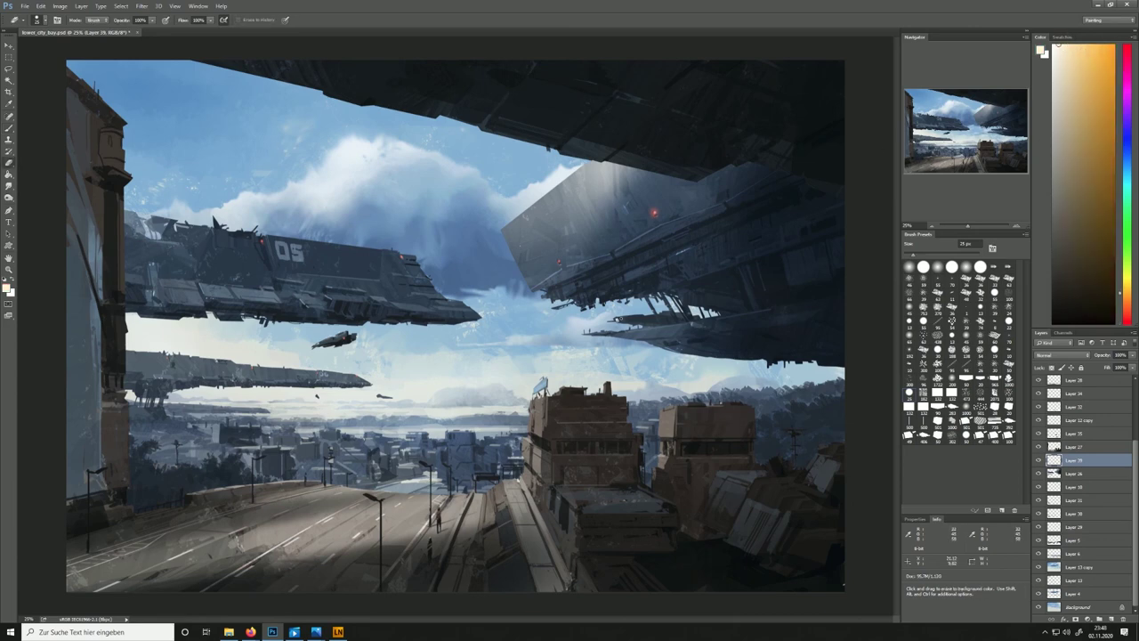
key(b)
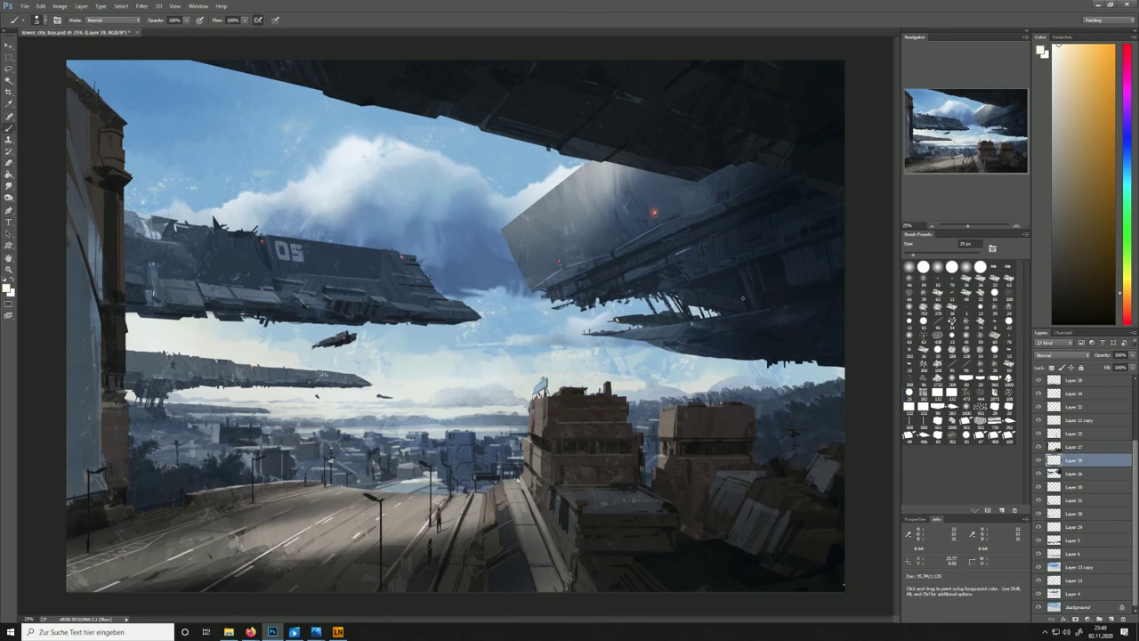
Paint rows of small warm-white window lights on the large ship's underside with a finer brush, and lasso that area on Layer 26
click(1059, 56)
click(1058, 64)
click(908, 254)
click(1062, 45)
click(1072, 474)
key(l)
mouse_move(700, 291)
mouse_down()
mouse_move(715, 283)
mouse_move(696, 291)
mouse_up()
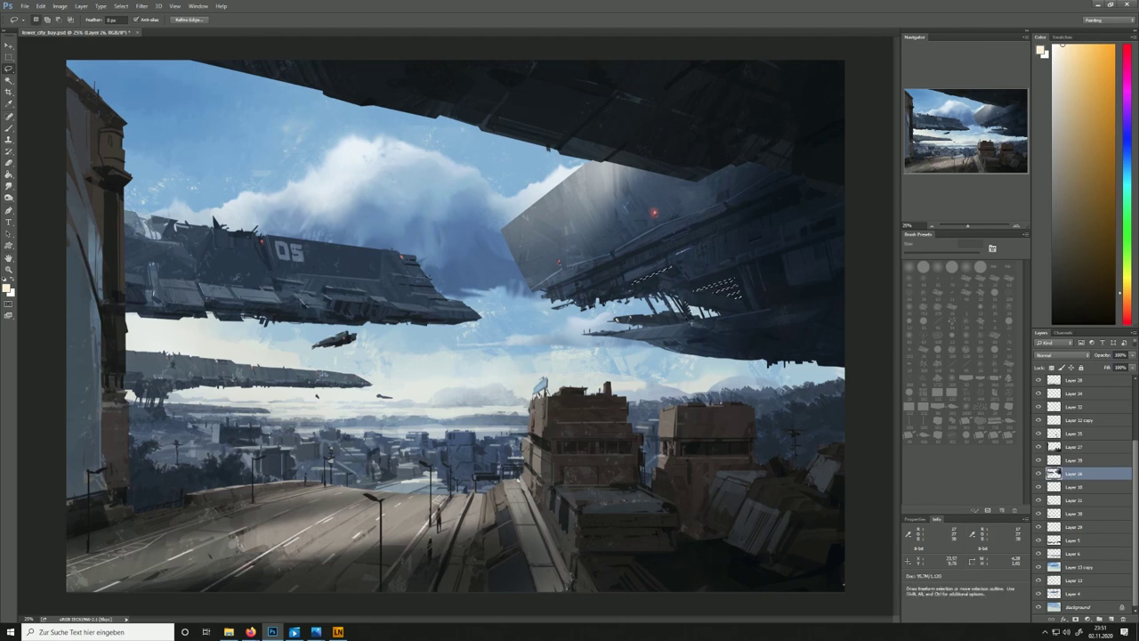
Check Layer 26 by toggling its visibility, and add a new layer clipped to it
key(b)
click(1038, 474)
click(1038, 473)
click(1111, 618)
right_click(1081, 460)
click(1052, 213)
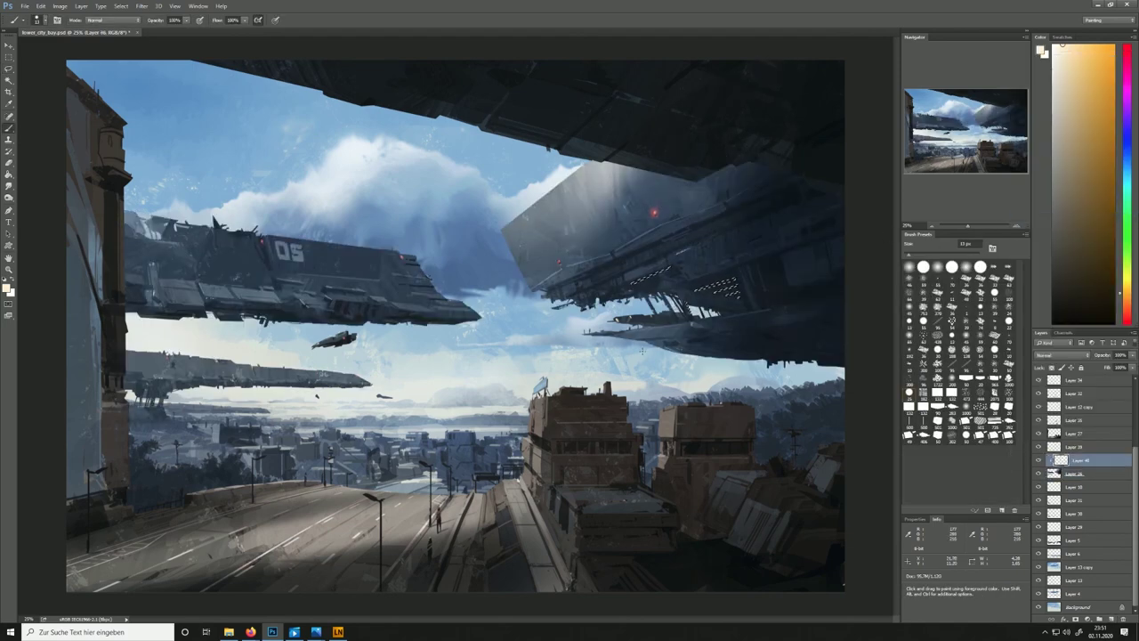
Paint warm-white lights on the 05 ship and light strips in the large ship's opening, using the Lasso and Eraser to shape them
key(l)
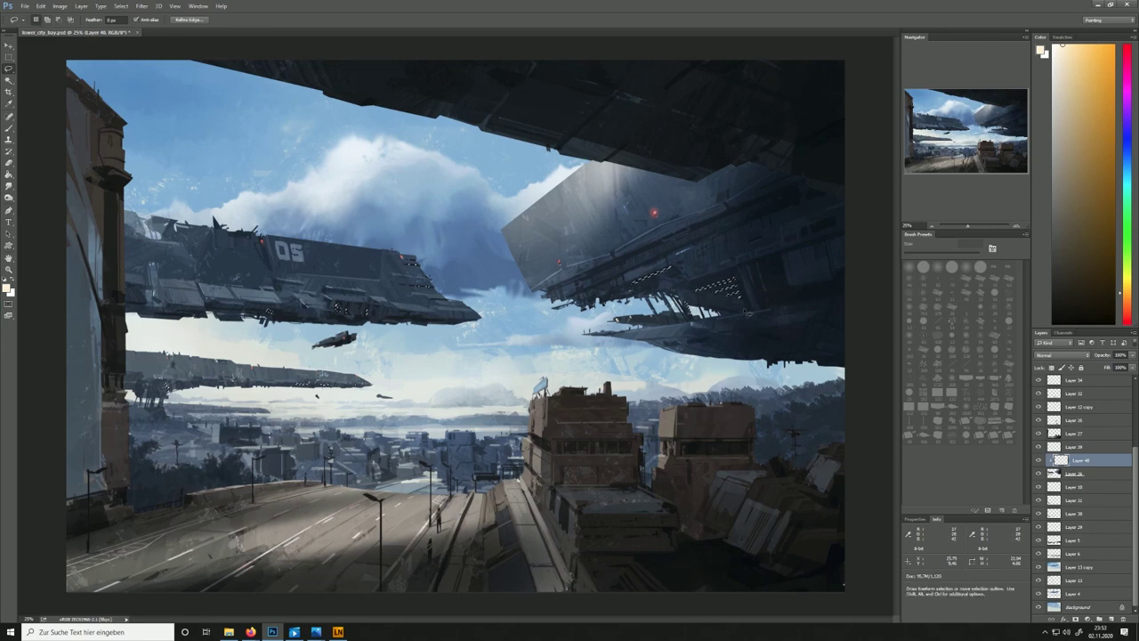
key(b)
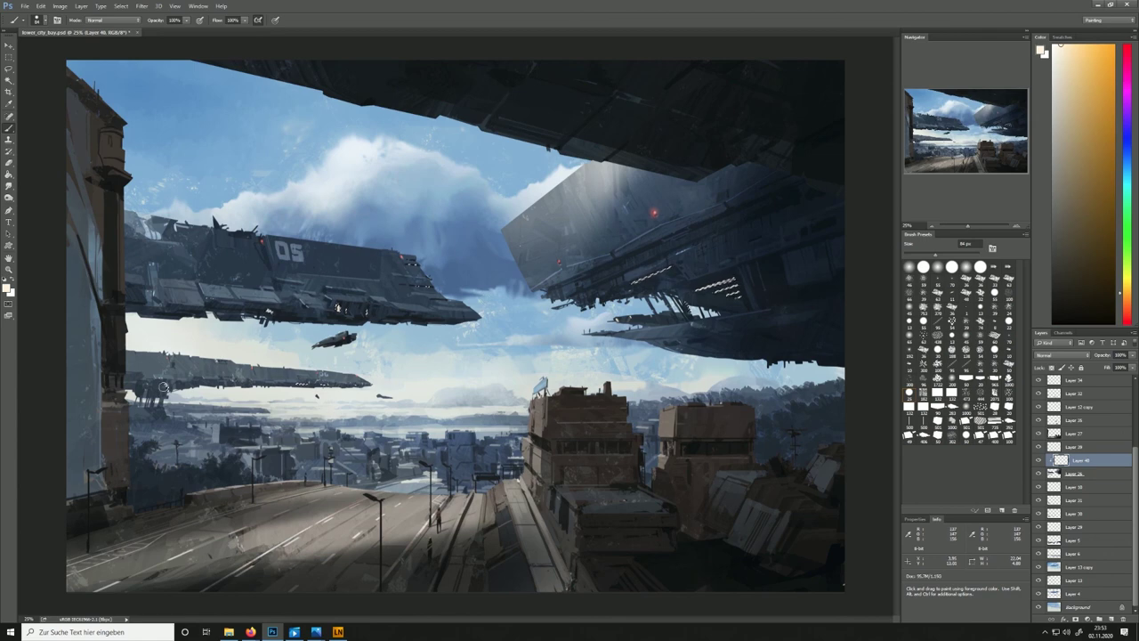
key(l)
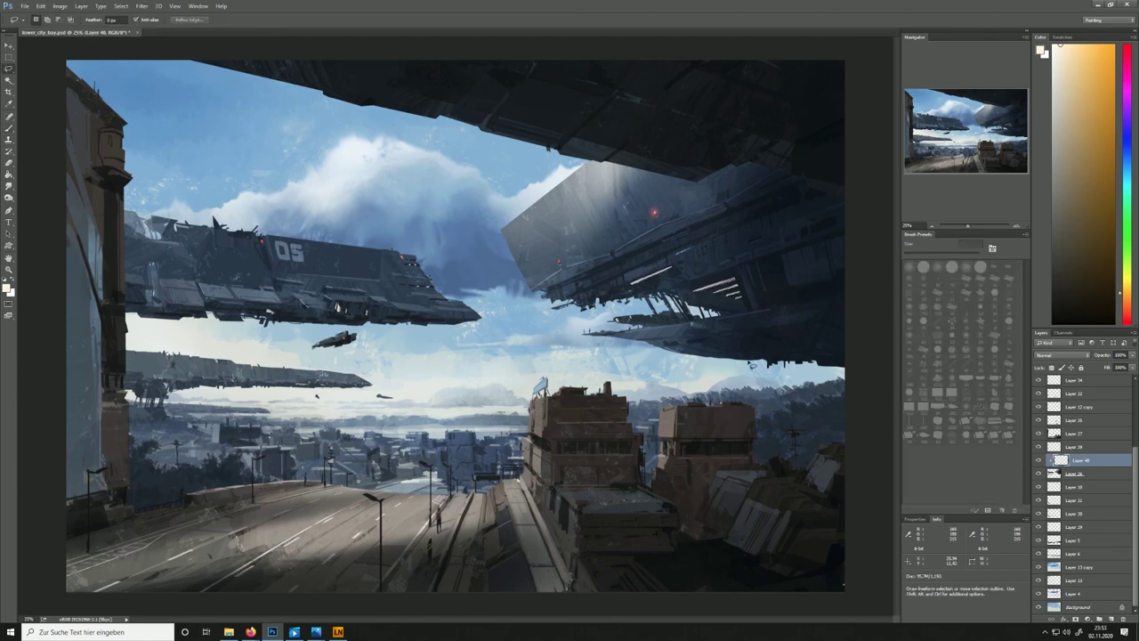
key(e)
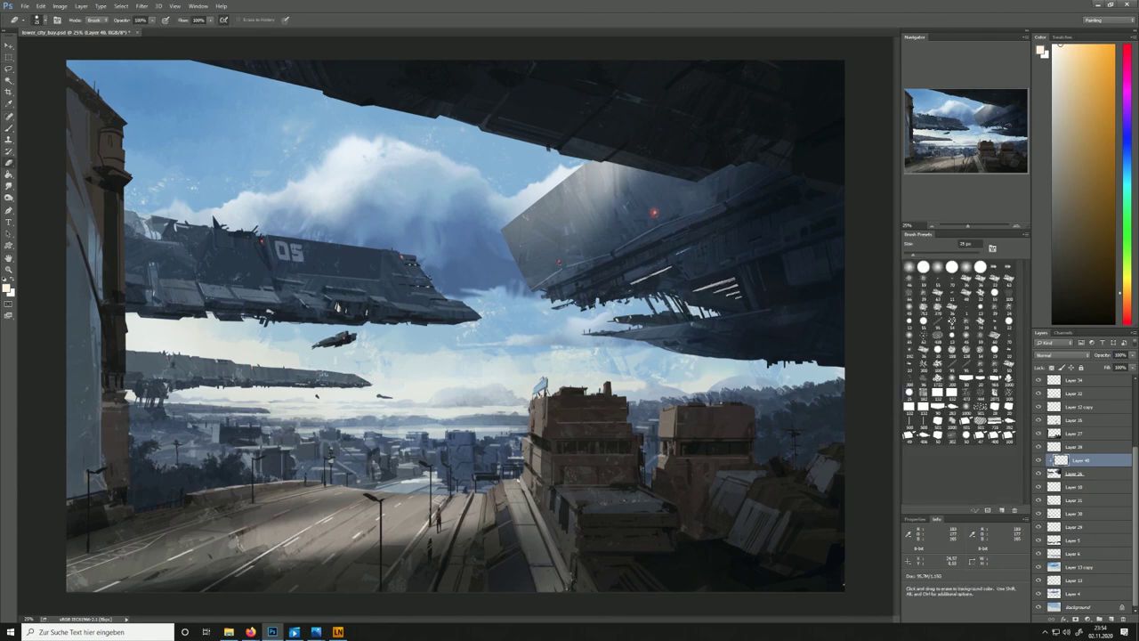
key(b)
Sharpen and extend the light strips in the large ship's opening with varied brush sizes, trimming them with the Eraser
drag(911, 255, 908, 255)
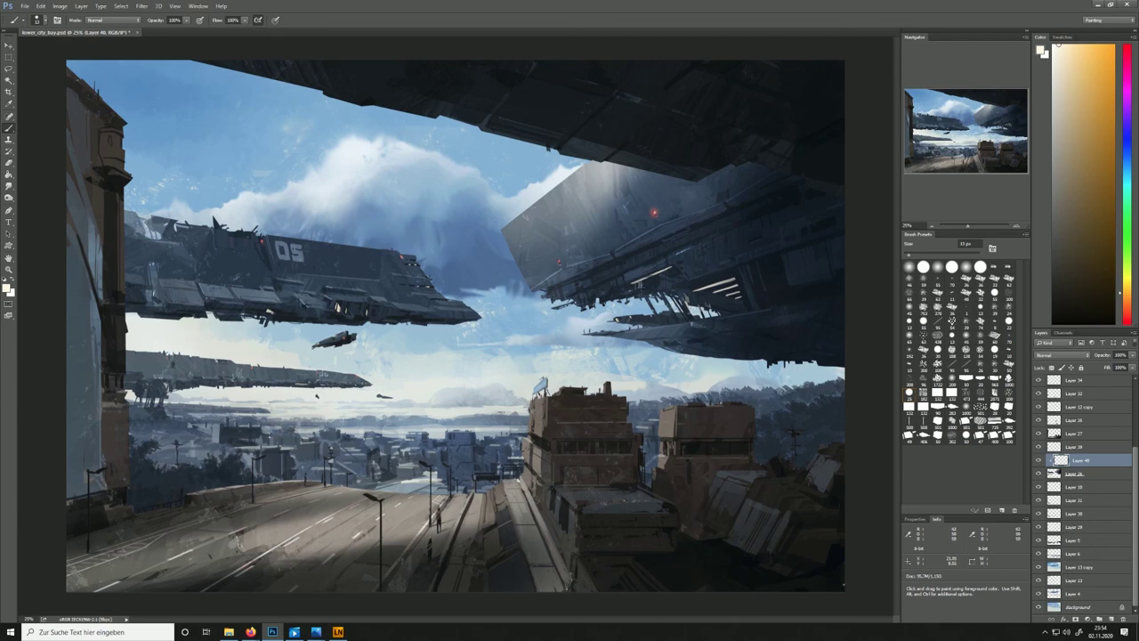
click(916, 254)
drag(919, 254, 913, 254)
key(e)
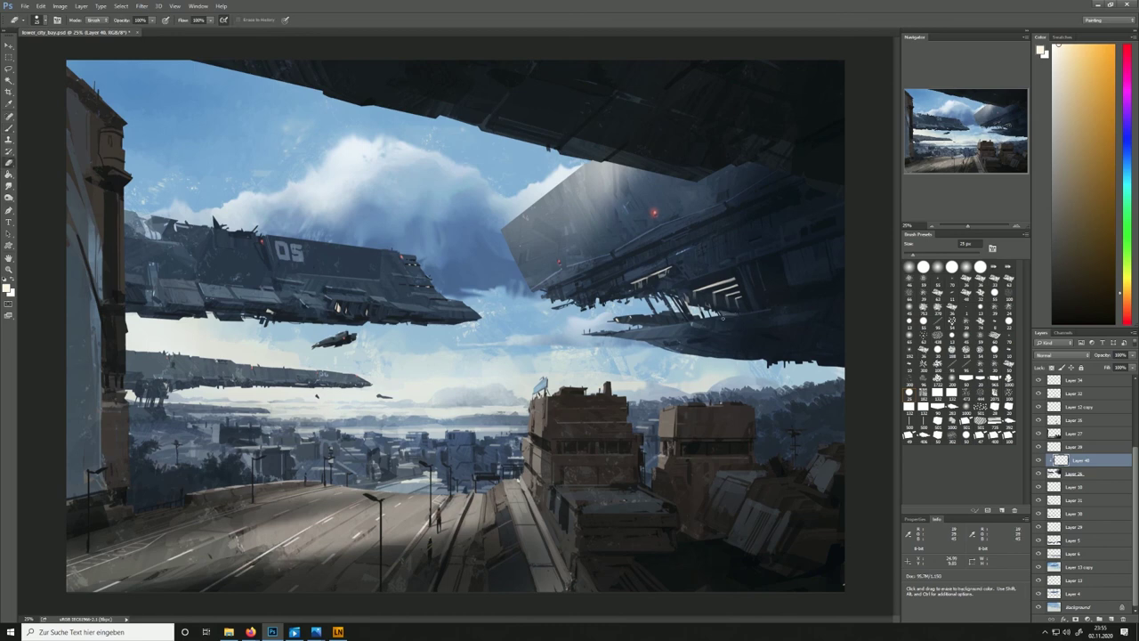
key(b)
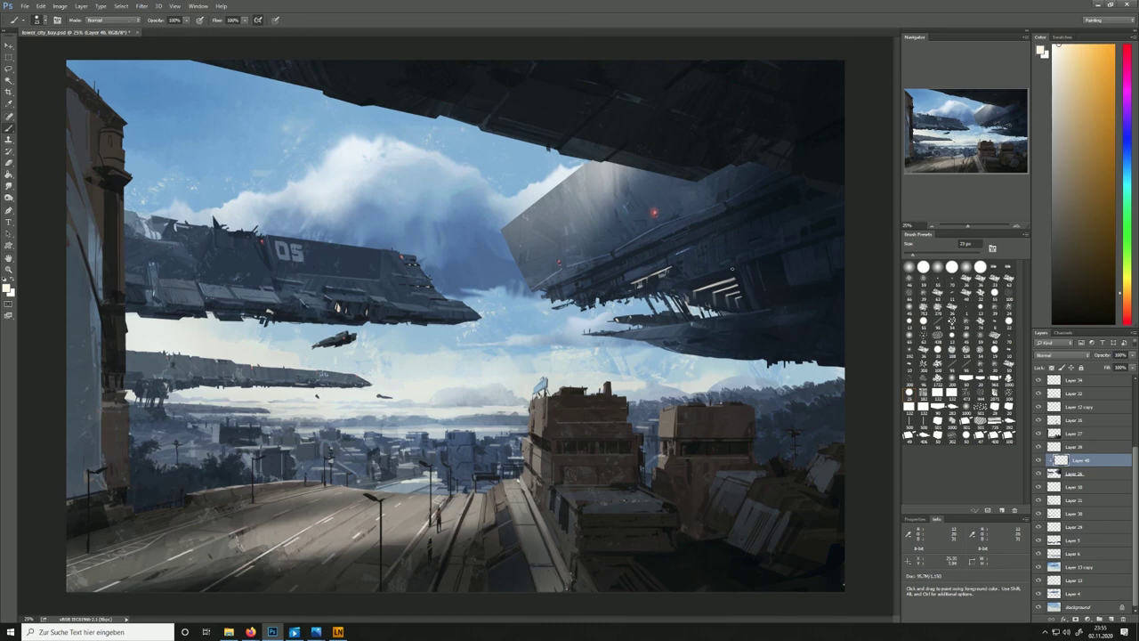
Detail the structure around the large ship's light strips using sampled dark hull and pale light colours
alt+click(661, 262)
alt+click(708, 302)
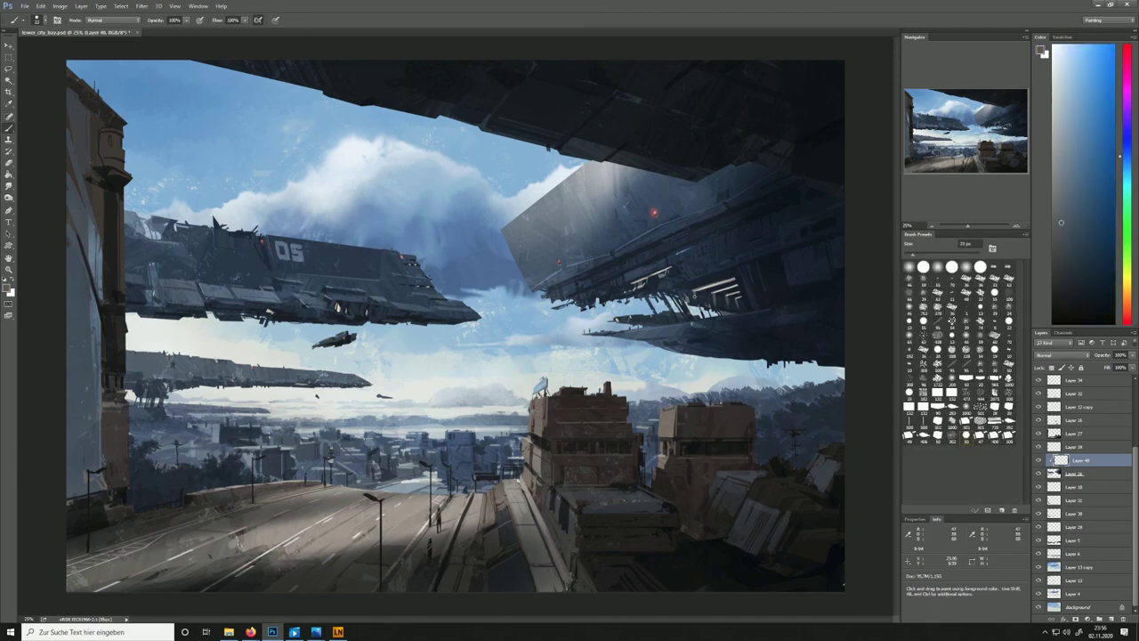
alt+click(705, 285)
shift+click(706, 279)
drag(689, 290, 682, 293)
alt+click(722, 287)
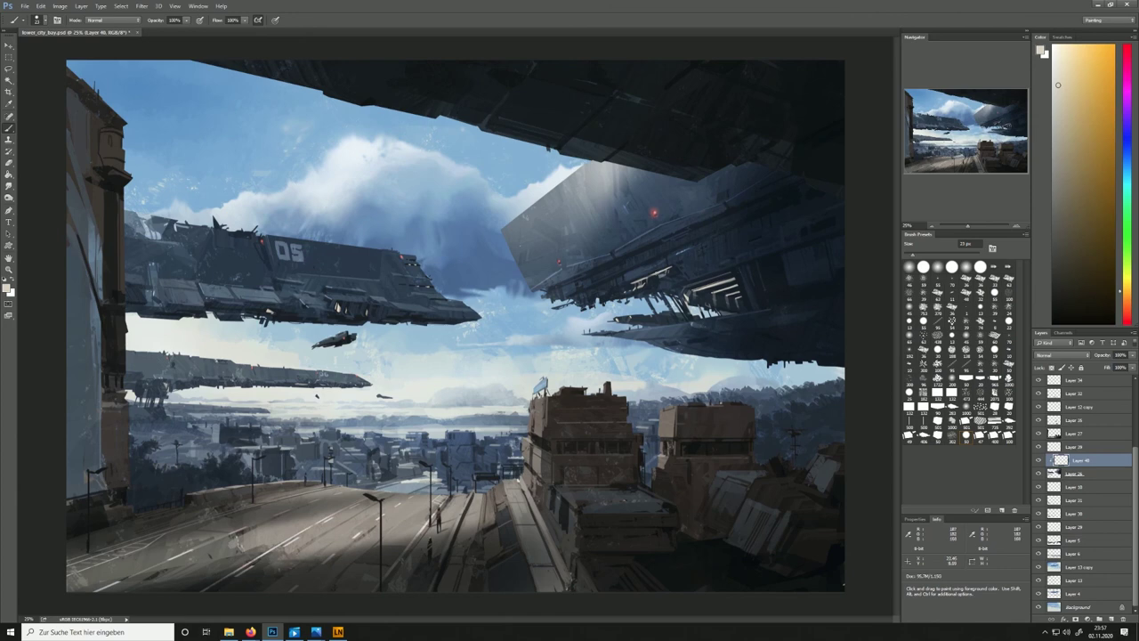
On a new layer above the clipped one, lasso the large ship's opening and brush a soft warm glow around its light strips
key(ctrl+shift+alt+n)
key(l)
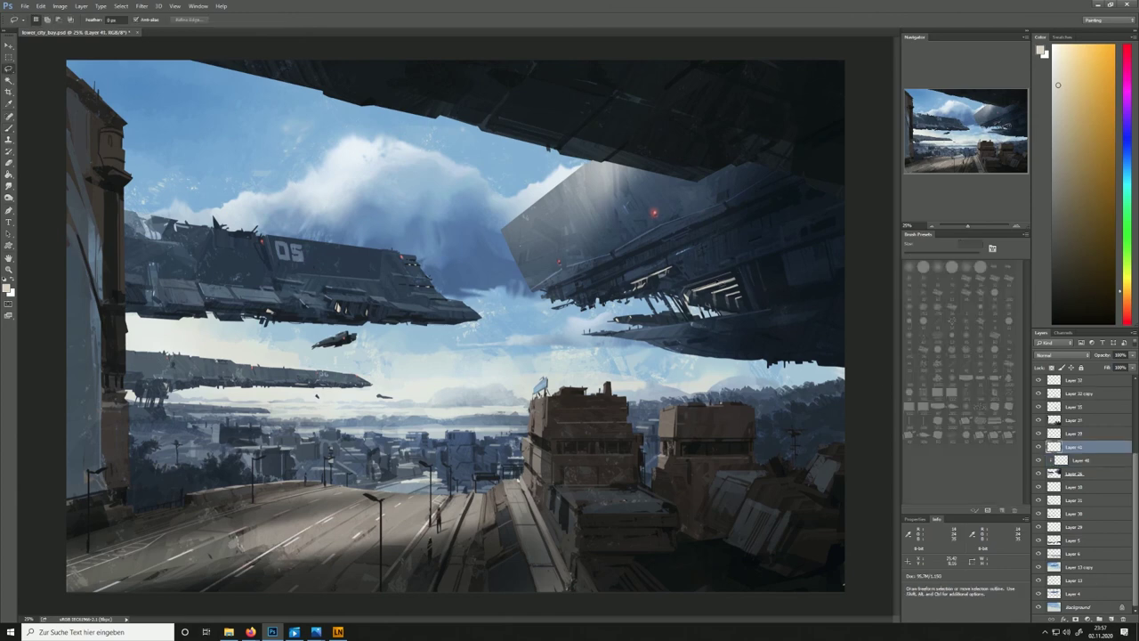
mouse_move(680, 284)
mouse_down()
mouse_move(751, 302)
mouse_move(690, 322)
mouse_move(674, 297)
mouse_move(691, 323)
mouse_move(669, 302)
mouse_move(751, 303)
mouse_move(735, 276)
mouse_move(647, 347)
mouse_up()
key(b)
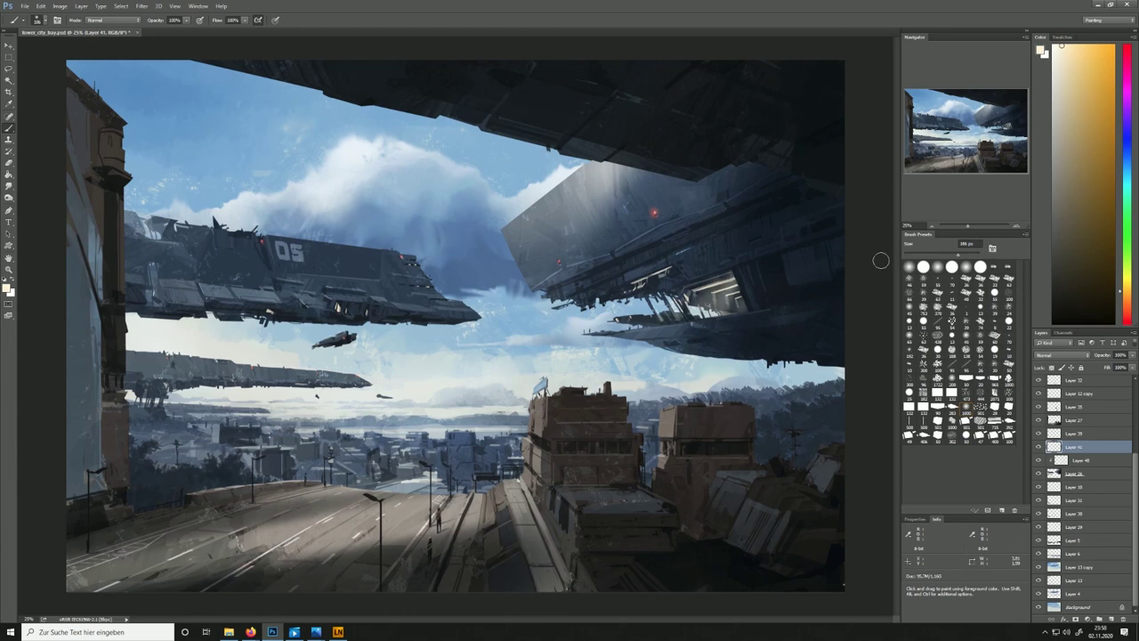
key(e)
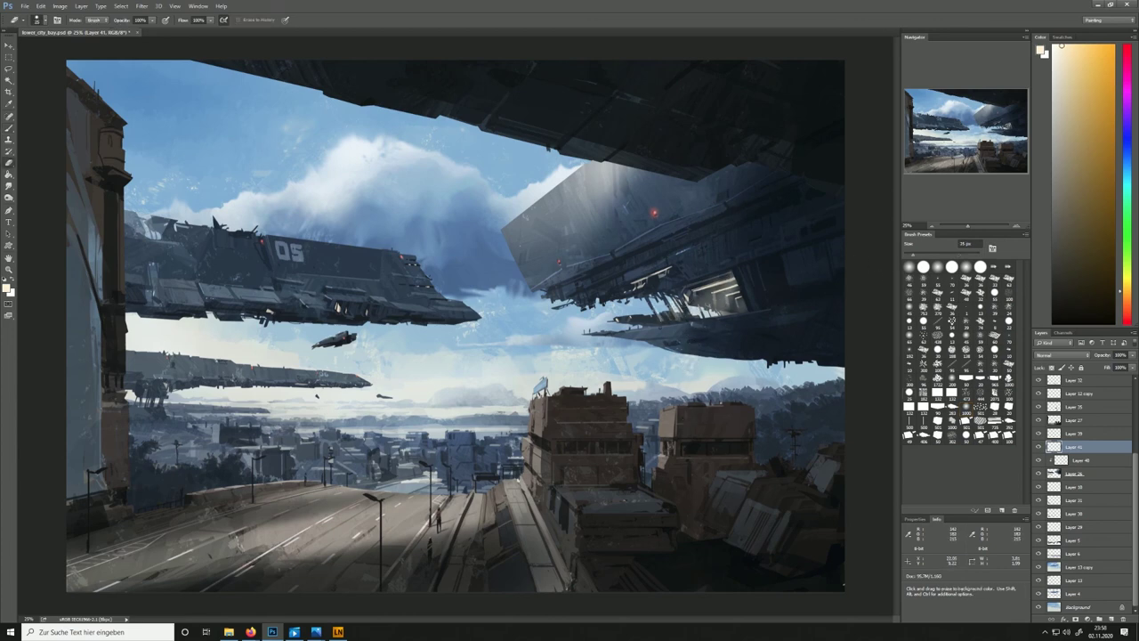
key(b)
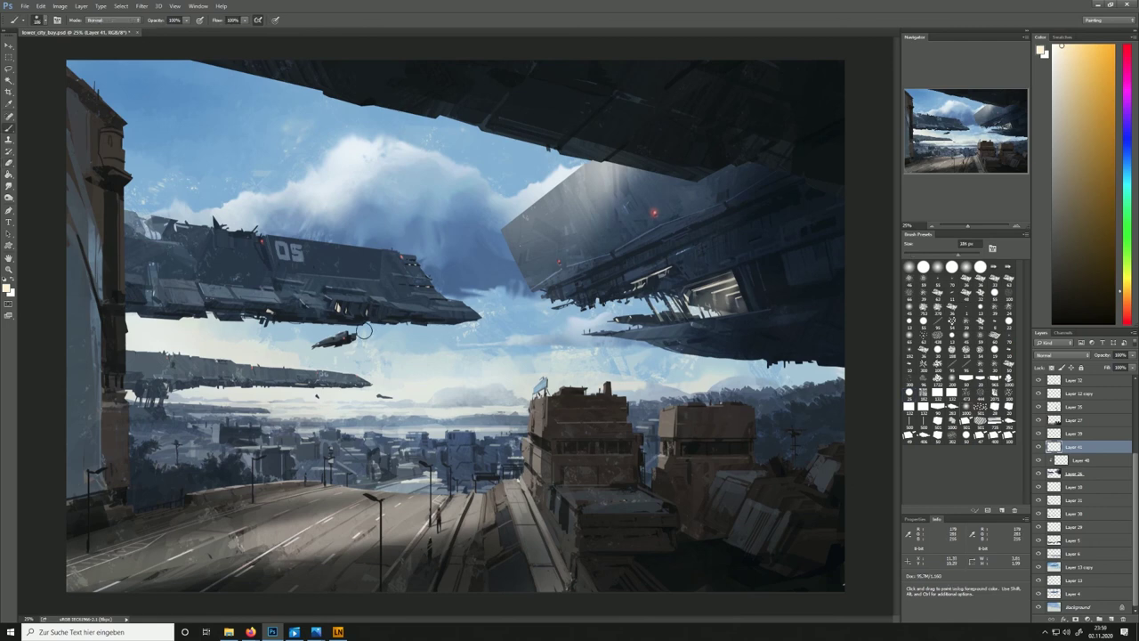
Add a soft warm glow around the 05 ship's hull lights, cleaning it up with an enlarged Eraser
key(e)
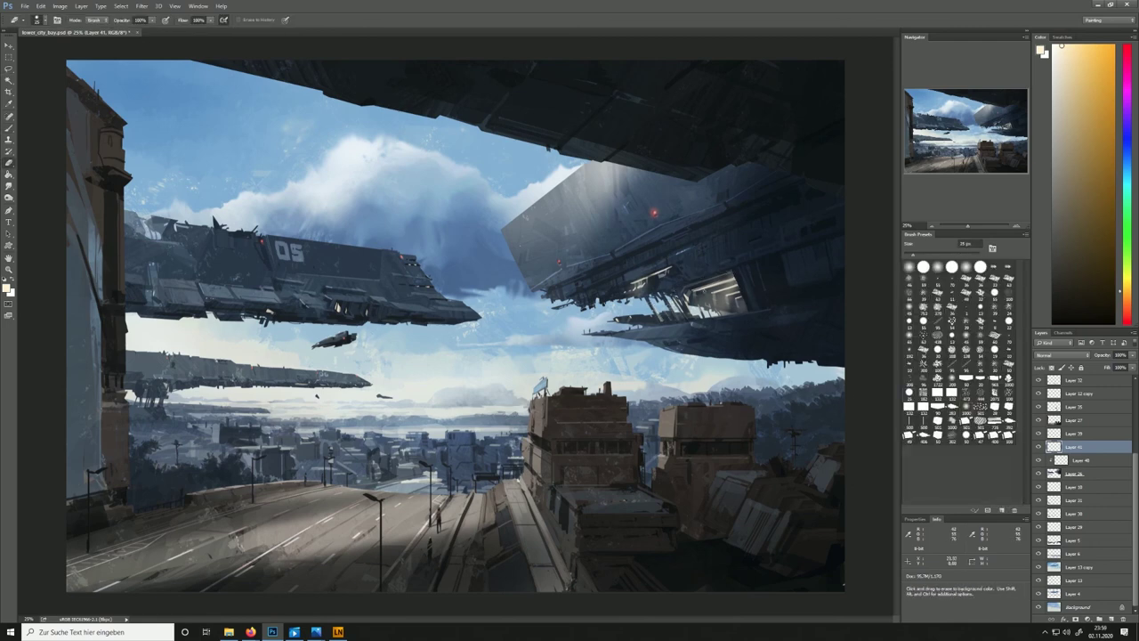
key(bracketright)
key(bracketright)
key(bracketright)
key(b)
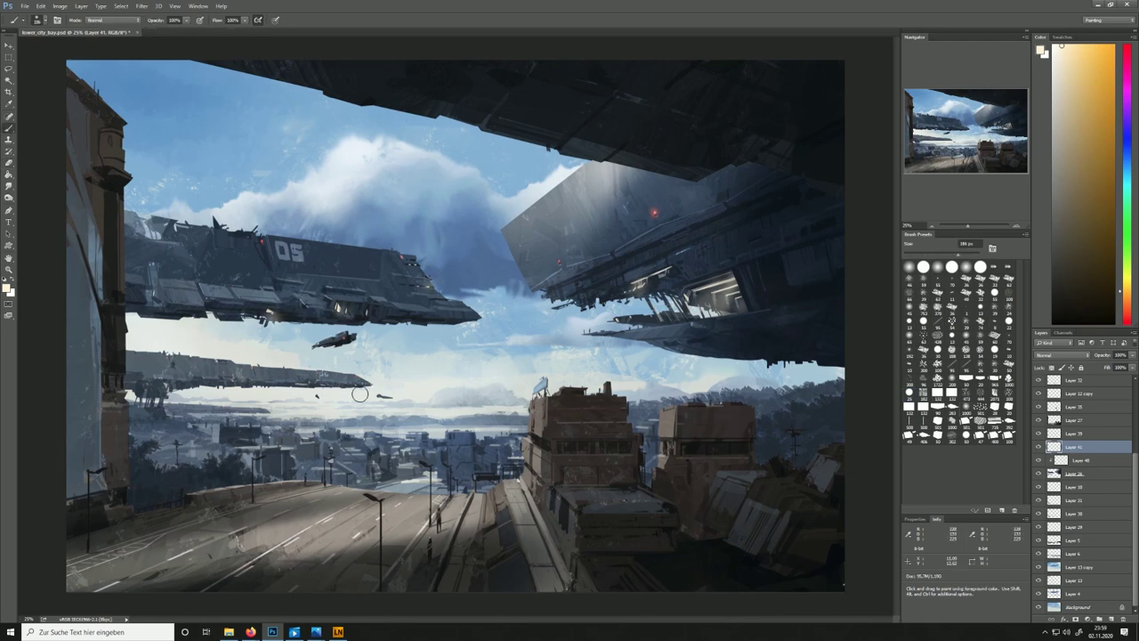
key(e)
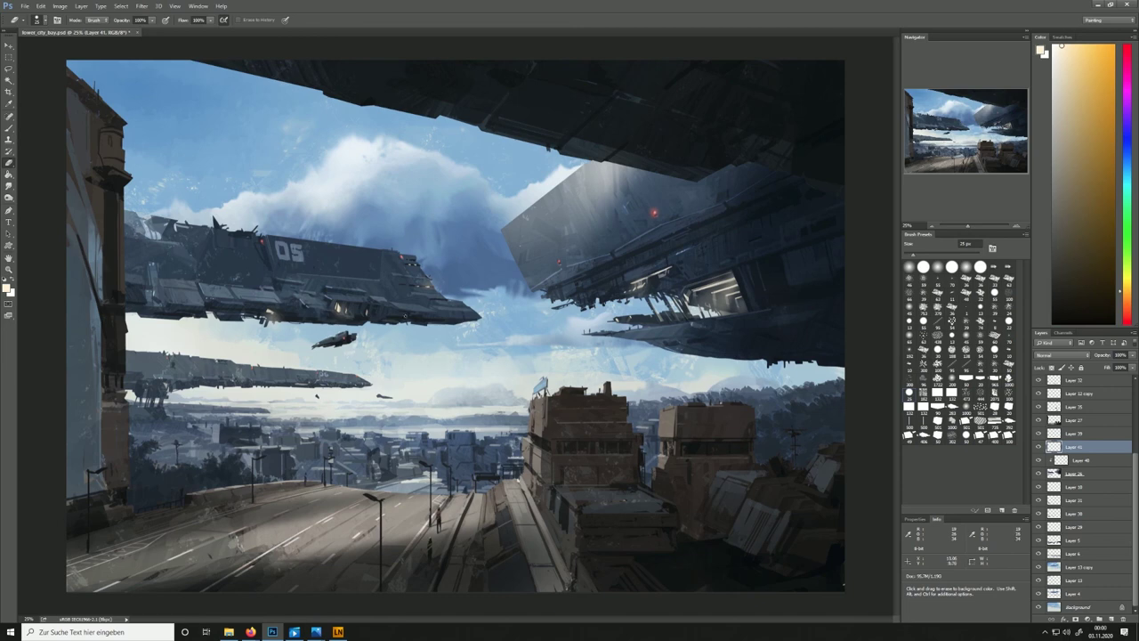
Compare the painting with and without the glow on Layer 41, and reduce that layer's opacity
click(1043, 458)
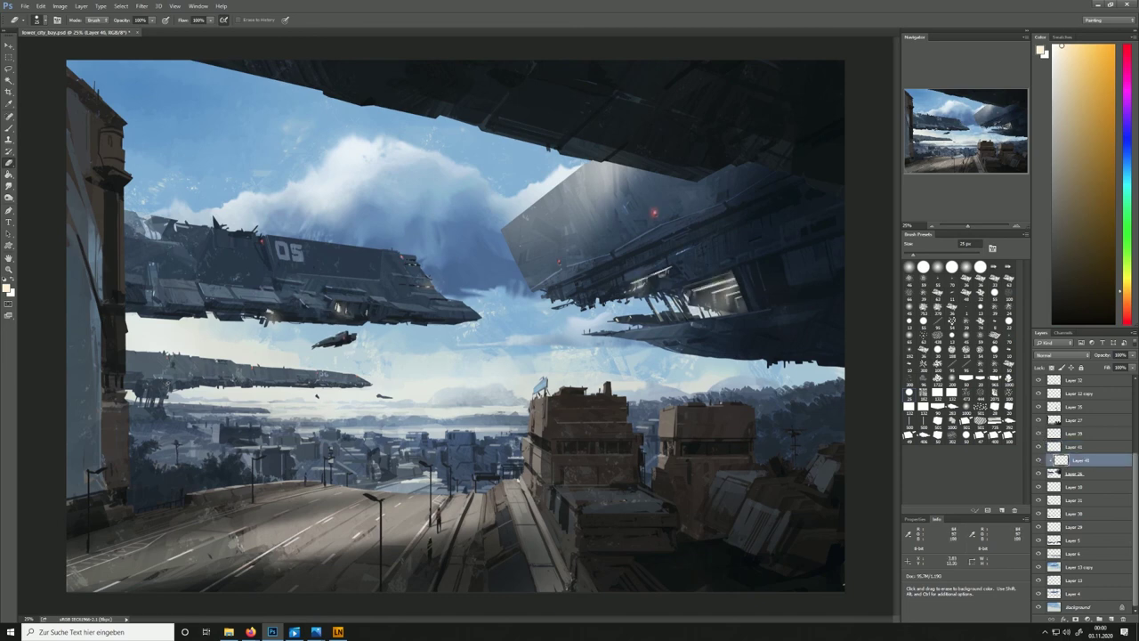
key(b)
click(1038, 447)
click(1039, 447)
click(1074, 446)
drag(1132, 355, 1109, 366)
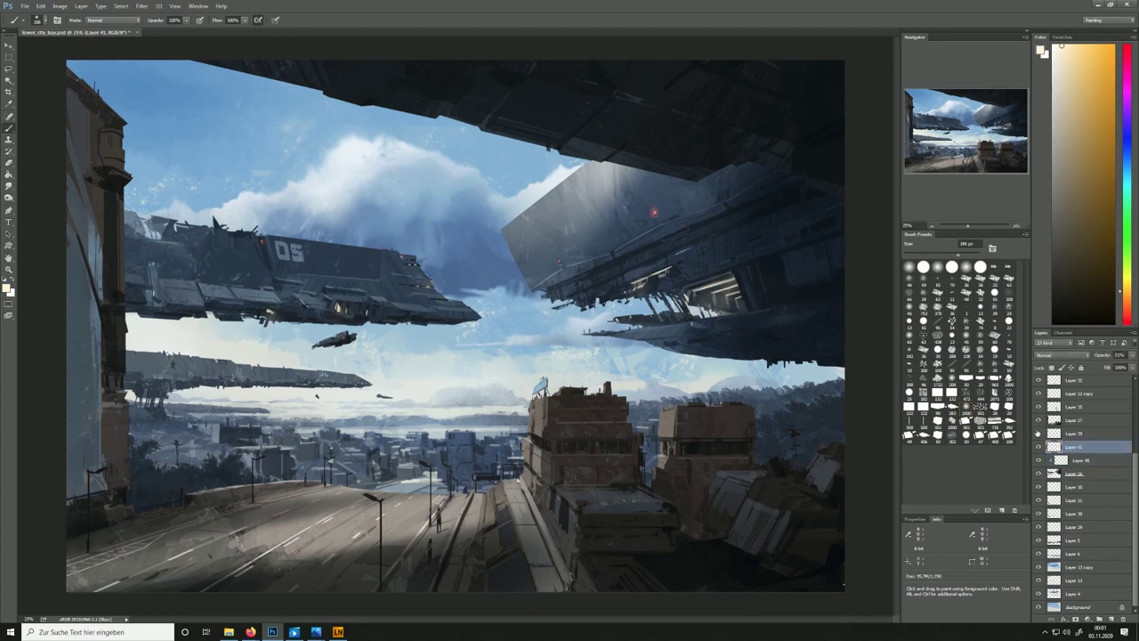
Clean up the ship lights on Layer 40 with the Eraser
click(1080, 460)
key(e)
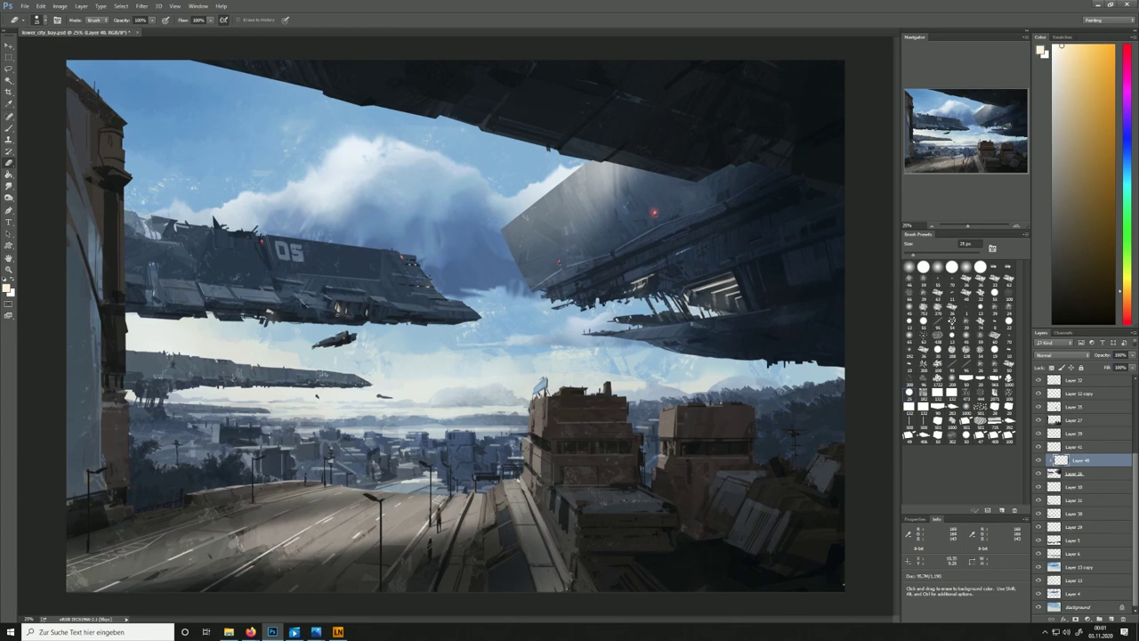
key(b)
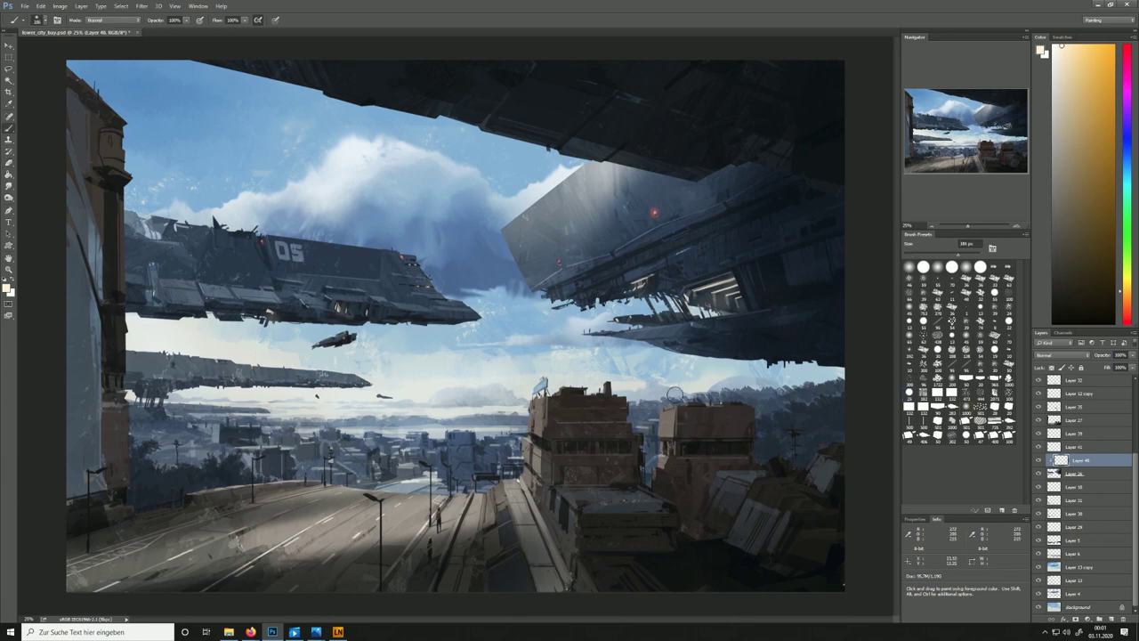
Shift the hue of the signal lights on Layer 39 by +22 with Hue/Saturation, and save the painting
click(1076, 435)
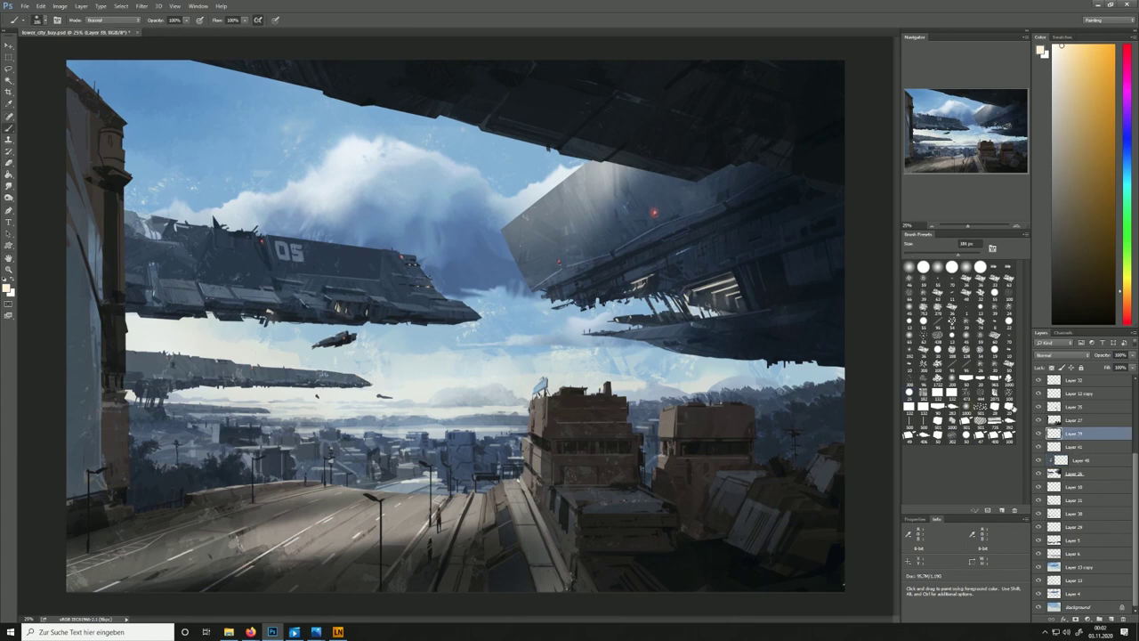
click(60, 7)
mouse_move(80, 29)
click(189, 81)
drag(792, 239, 913, 264)
mouse_move(896, 326)
mouse_down()
mouse_move(907, 331)
mouse_move(873, 335)
mouse_move(907, 338)
mouse_up()
click(980, 389)
click(981, 389)
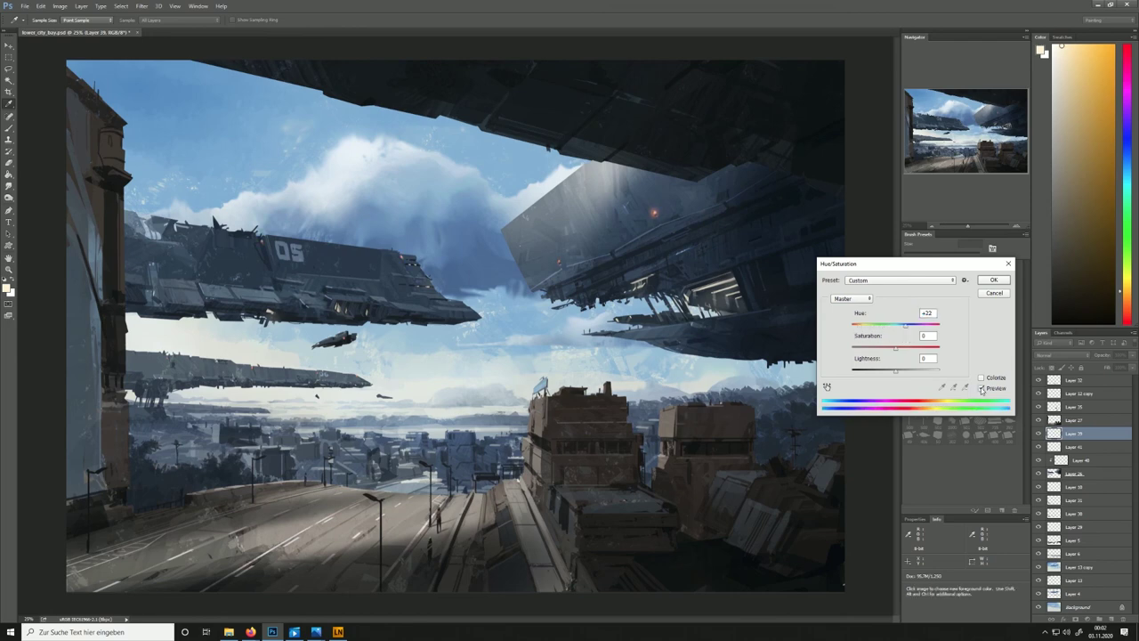
click(993, 280)
click(25, 6)
click(45, 118)
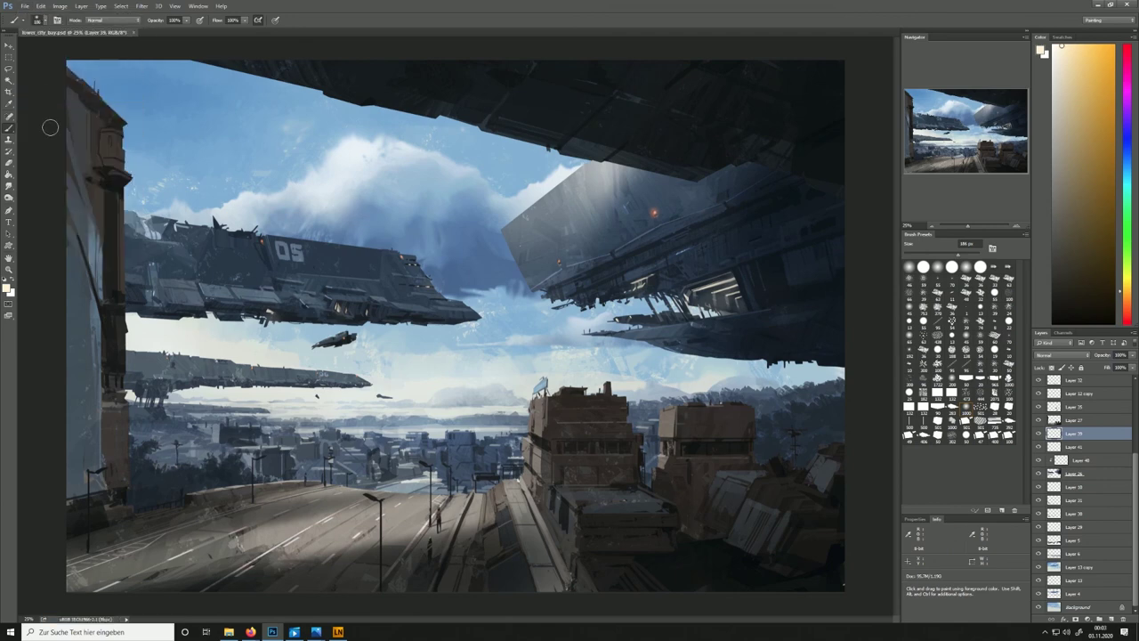
Paint tiny distant details above the bay's horizon on Layer 10, using colours sampled from the sky and the distant city
scroll(1040, 514, up, 3)
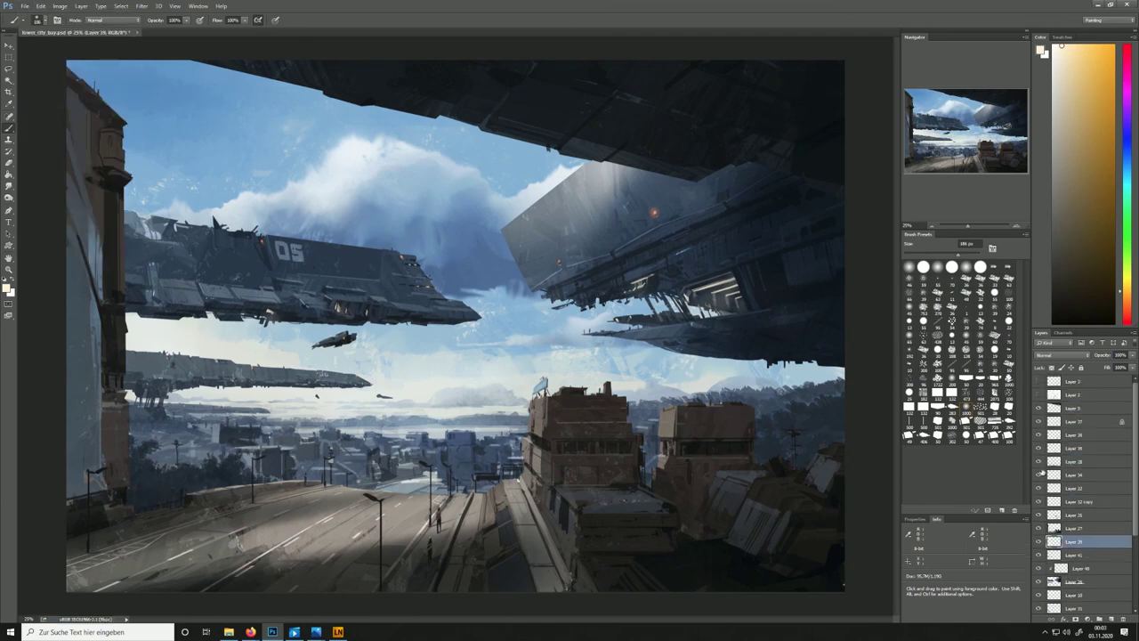
click(1043, 527)
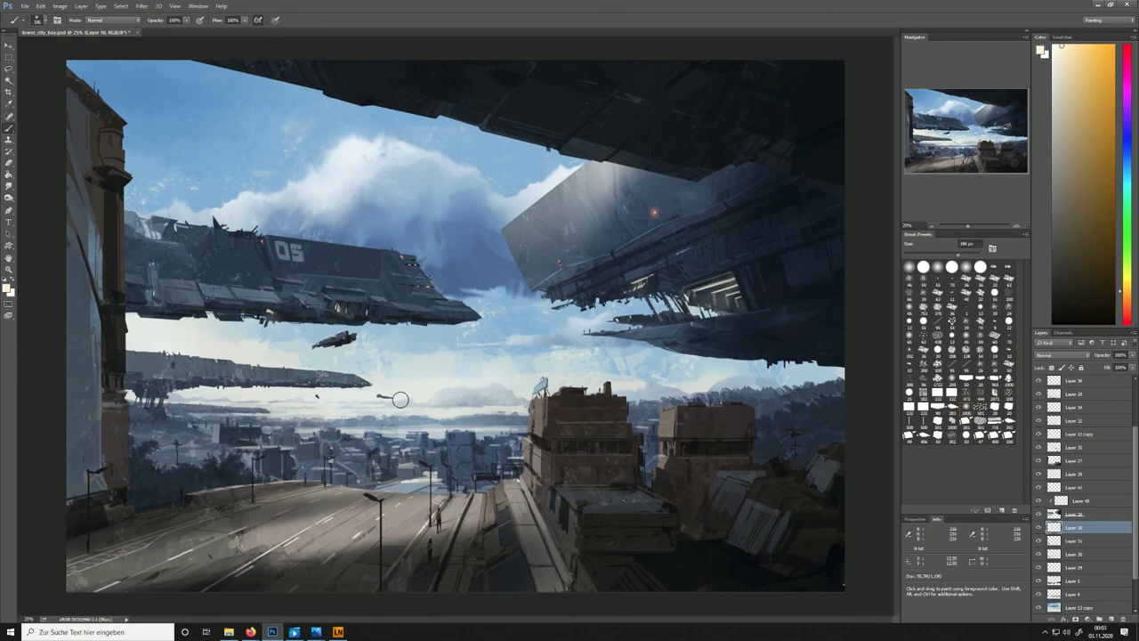
alt+click(397, 401)
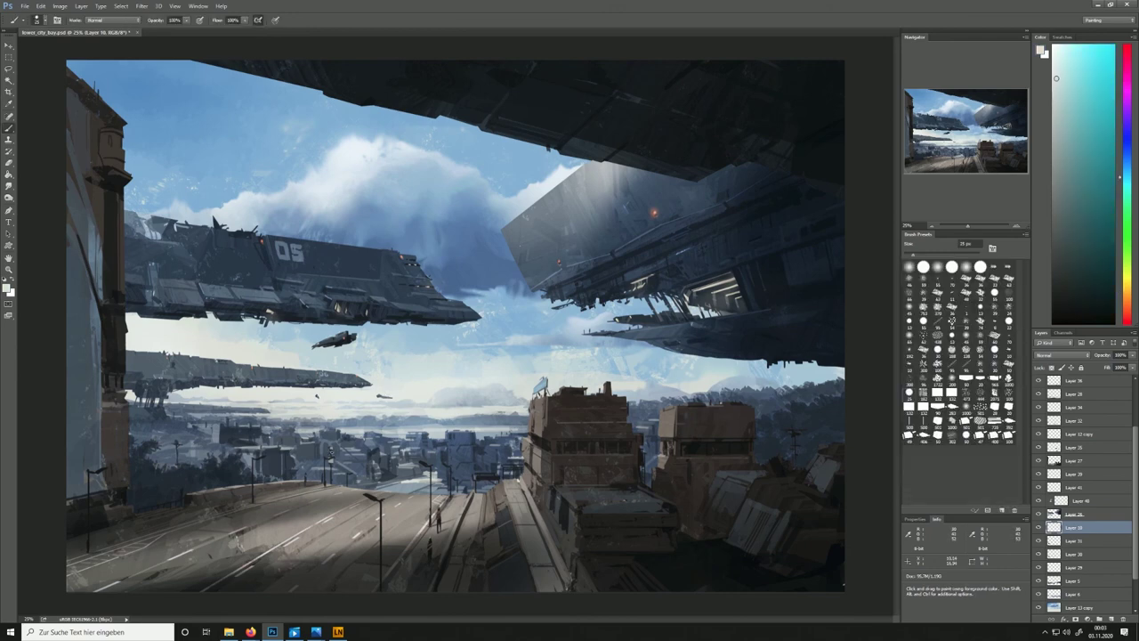
alt+click(471, 463)
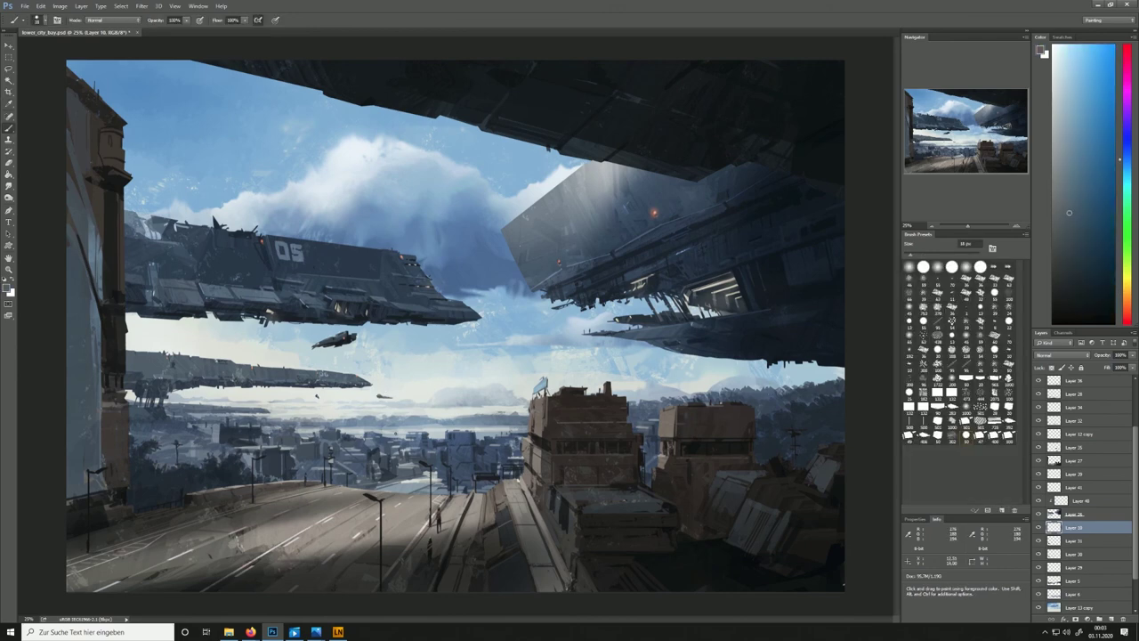
scroll(1073, 512, down, 3)
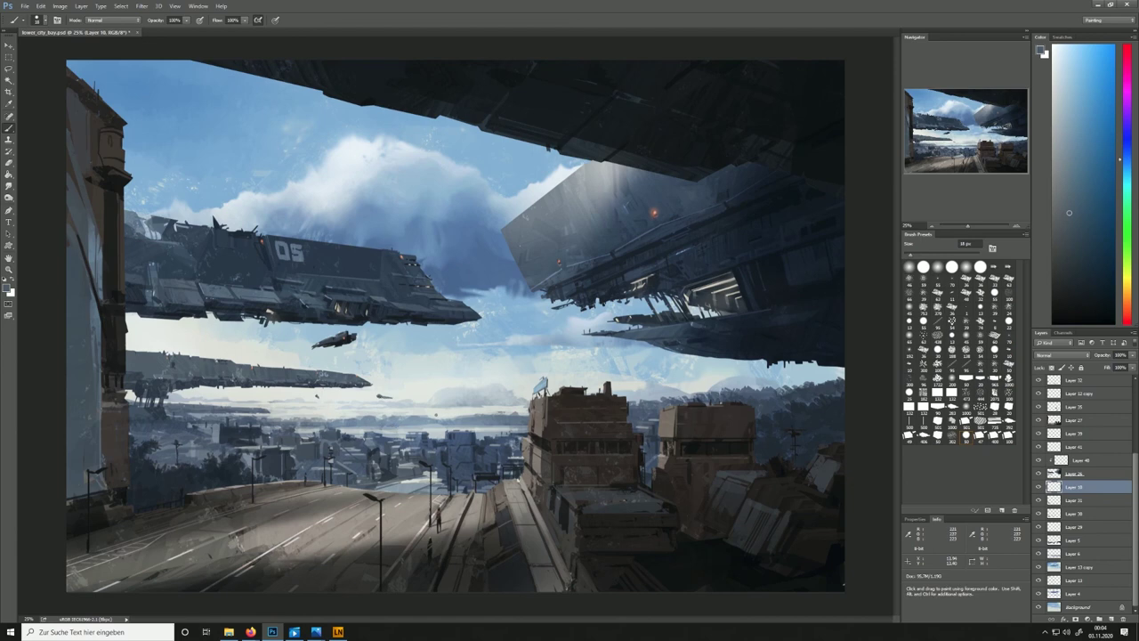
Lock Layer 10's transparent pixels and repaint the thin structure in front of the large ship's hangar with sampled blue tones
click(1052, 368)
alt+click(635, 368)
key(bracketright)
key(bracketright)
alt+click(616, 322)
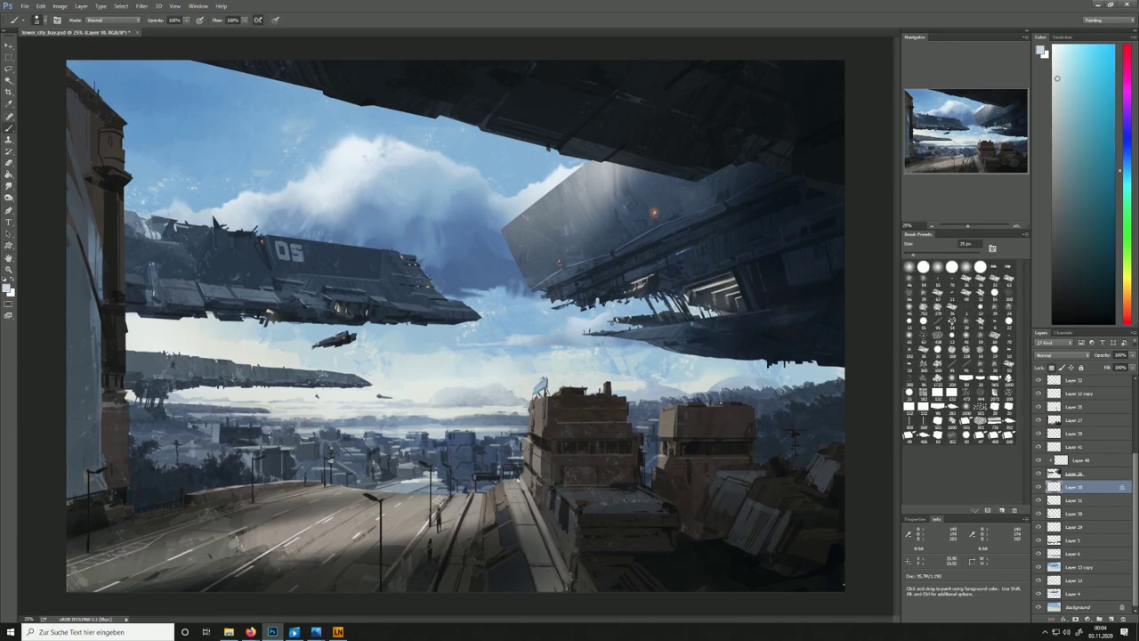
mouse_move(647, 316)
mouse_down()
mouse_move(662, 312)
mouse_move(650, 322)
mouse_up()
key(e)
key(b)
alt+click(654, 322)
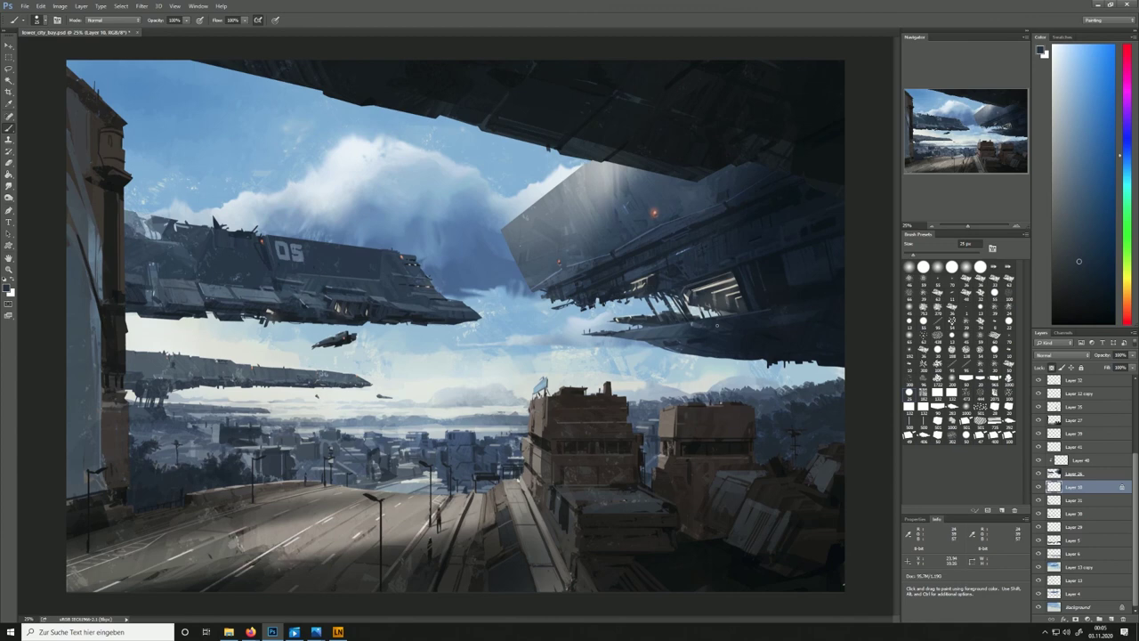
Touch up the structure below the hangar at 33.33% zoom with sampled dark blue, including the hull on Layer 26
key(z)
click(616, 338)
key(b)
alt+click(598, 330)
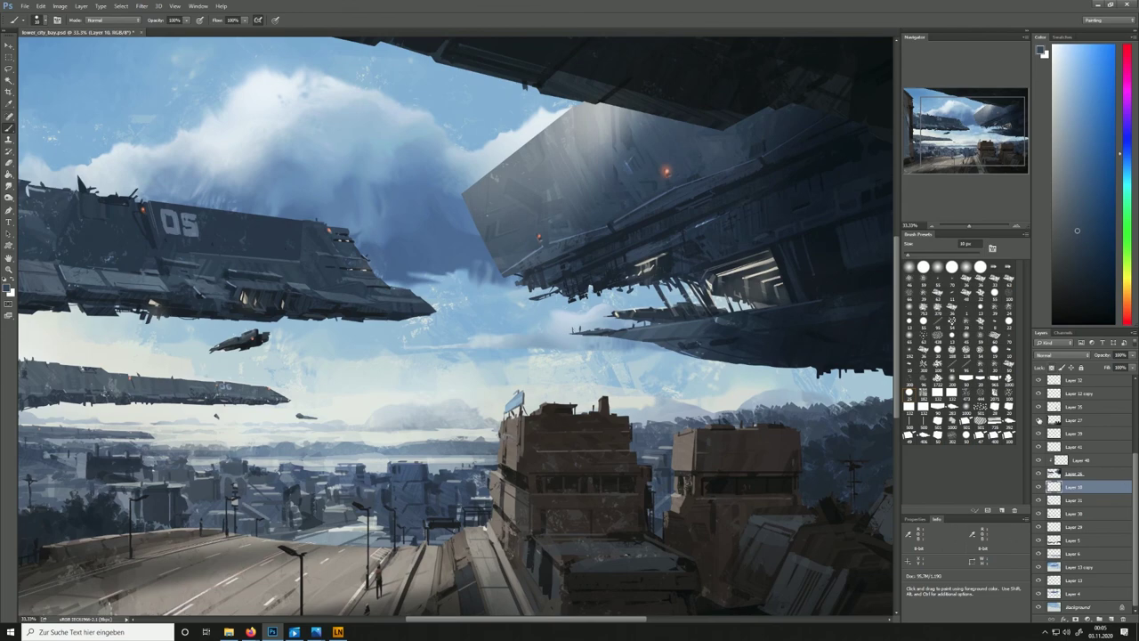
click(1068, 475)
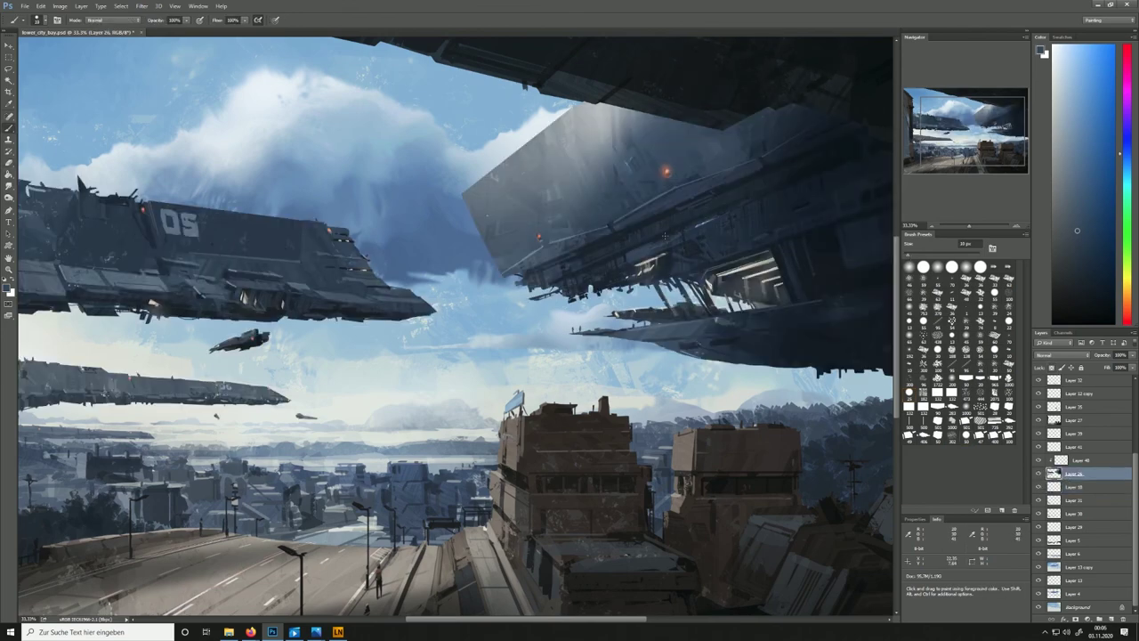
key(ctrl+minus)
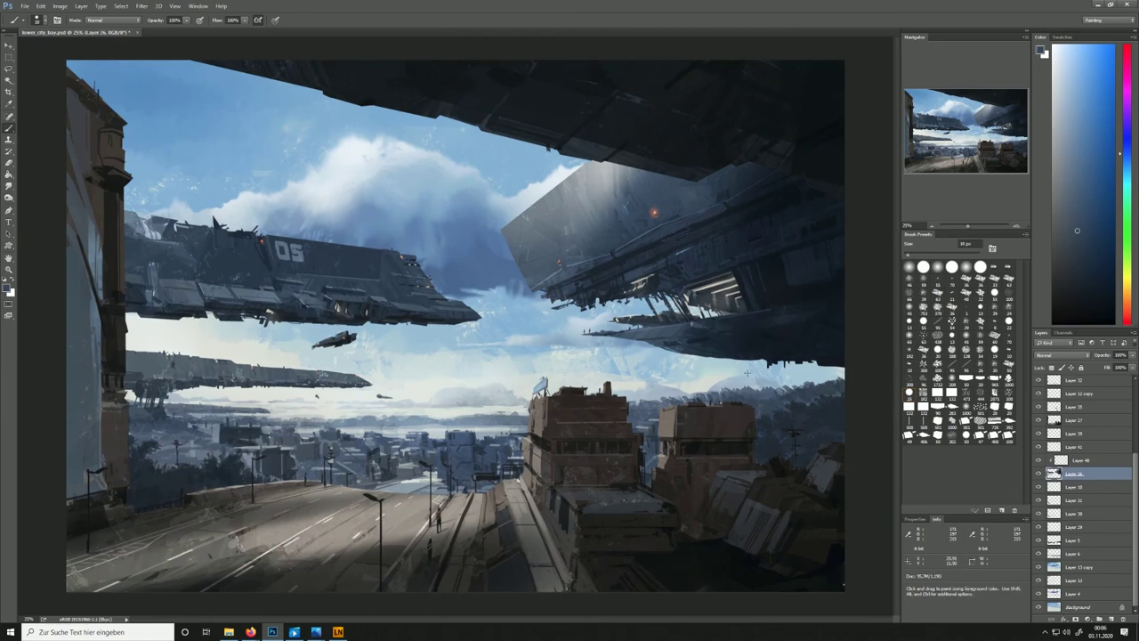
Add a new layer and try dark textured strokes along the underside of the large ship's lower wing, undoing the last stroke
key(ctrl+shift+alt+n)
click(1009, 437)
alt+click(836, 351)
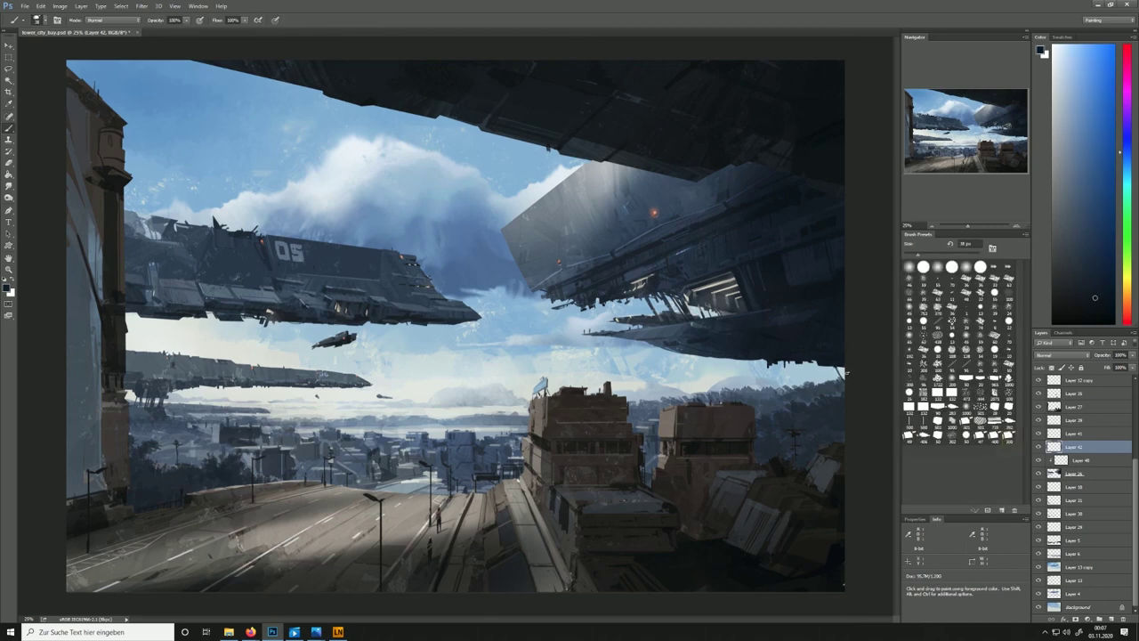
alt+click(788, 352)
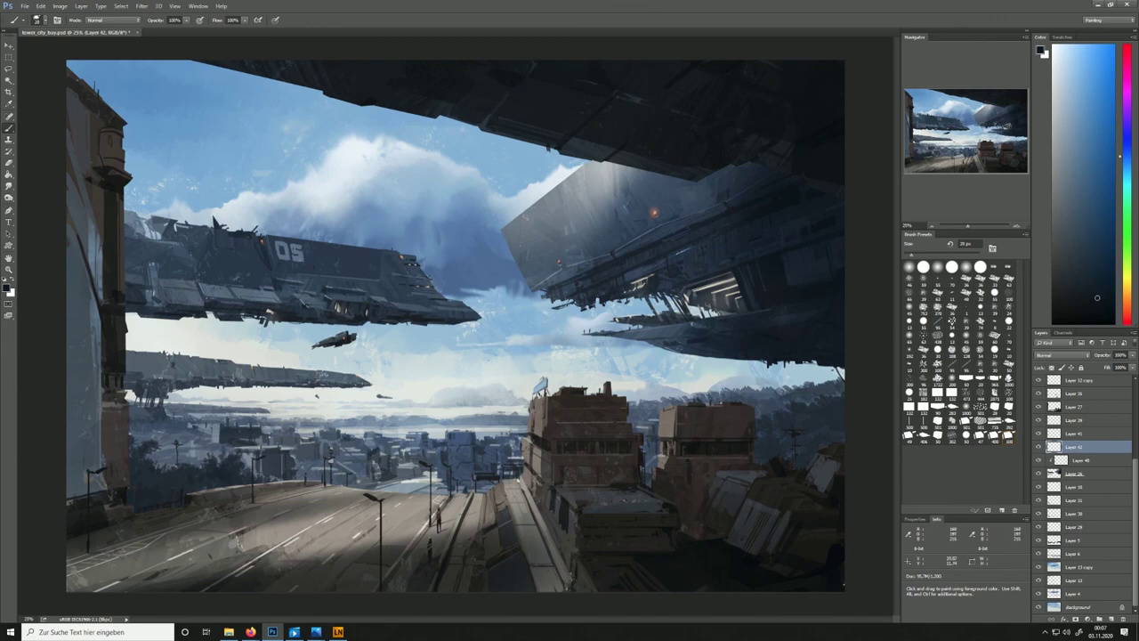
drag(734, 359, 757, 362)
key(ctrl+z)
Paint small dark-blue details on the large ship's lower wing with a resized brush, trimming them with the Eraser
key(bracketleft)
key(bracketleft)
key(bracketleft)
key(bracketleft)
key(bracketright)
key(bracketright)
key(bracketright)
alt+click(620, 335)
key(e)
key(b)
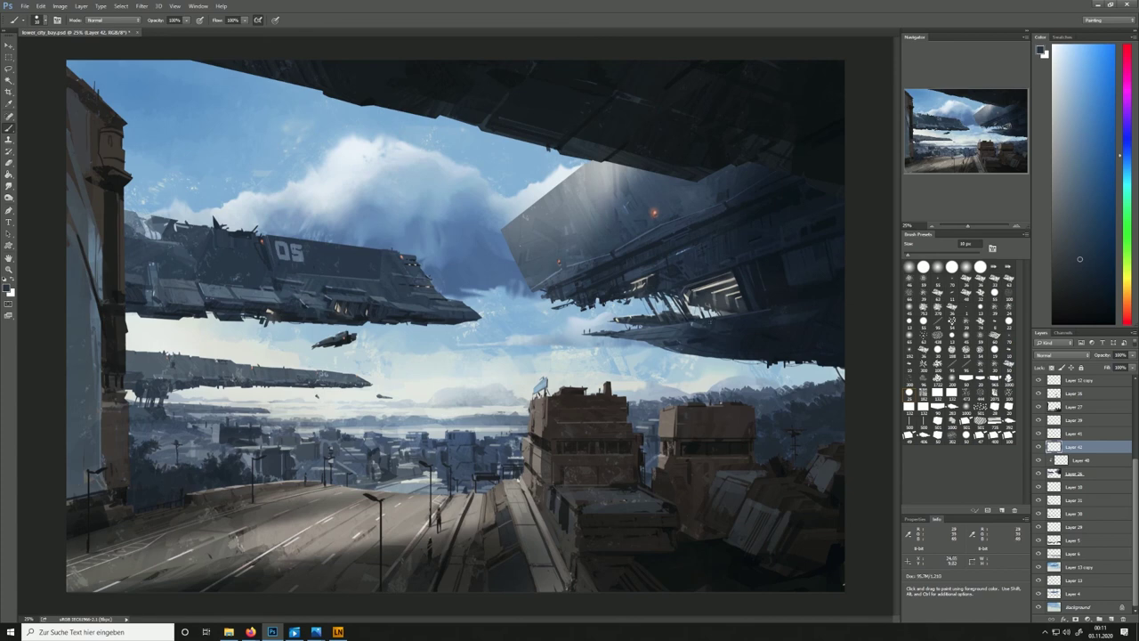
Paint hull details around the large ship's lit hangar and lower wing on Layer 42, using light and dark sampled tones
alt+click(759, 279)
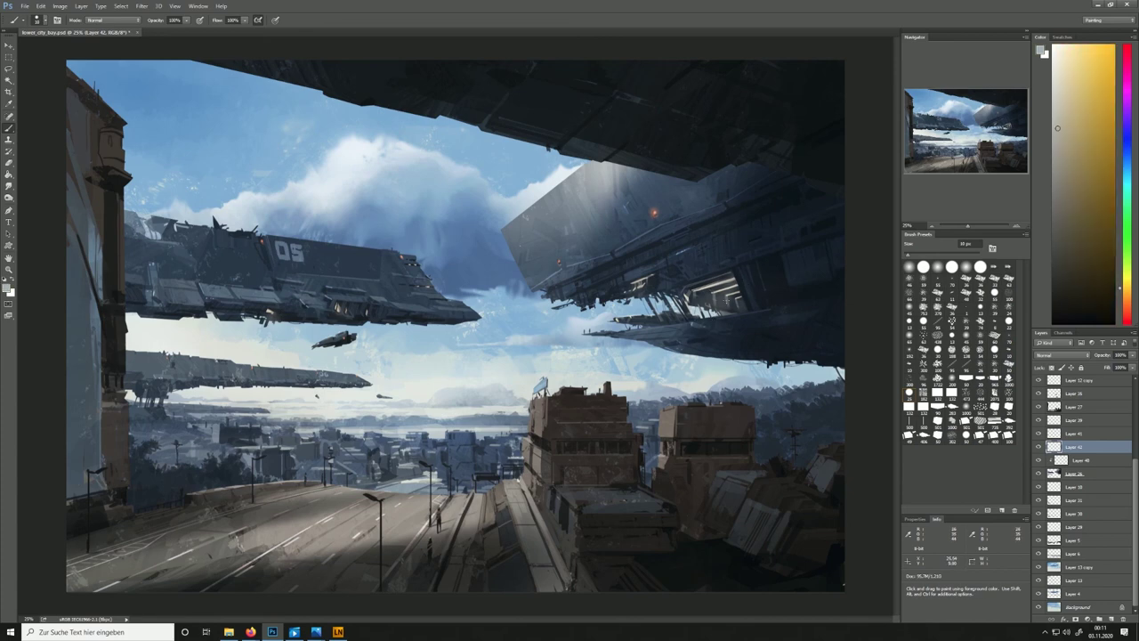
alt+click(731, 297)
click(1007, 435)
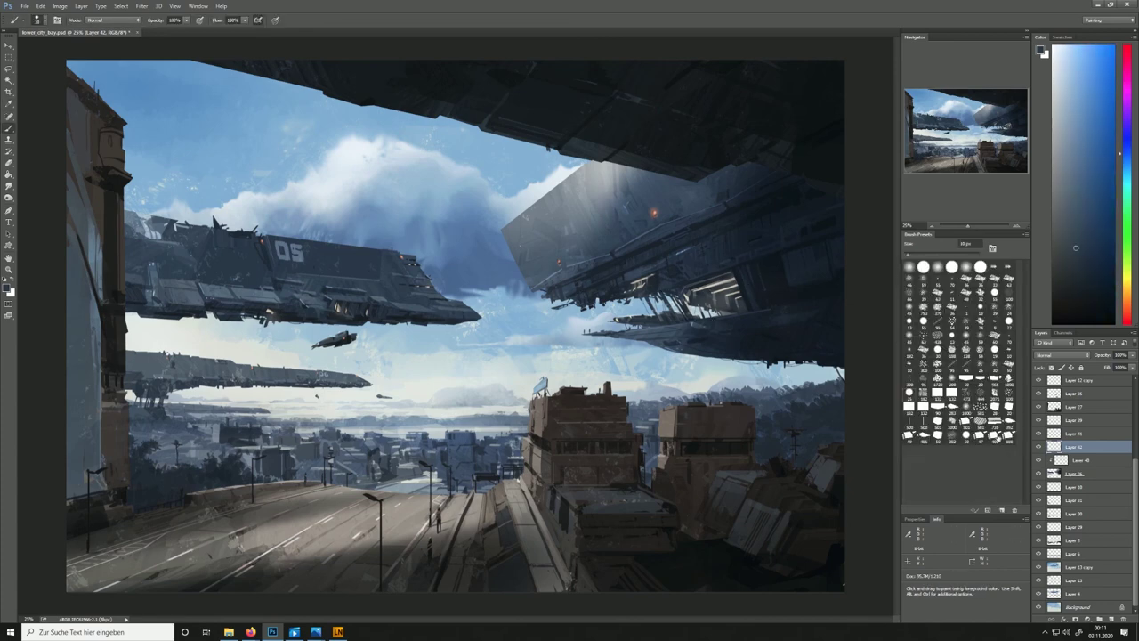
alt+click(573, 301)
alt+click(710, 334)
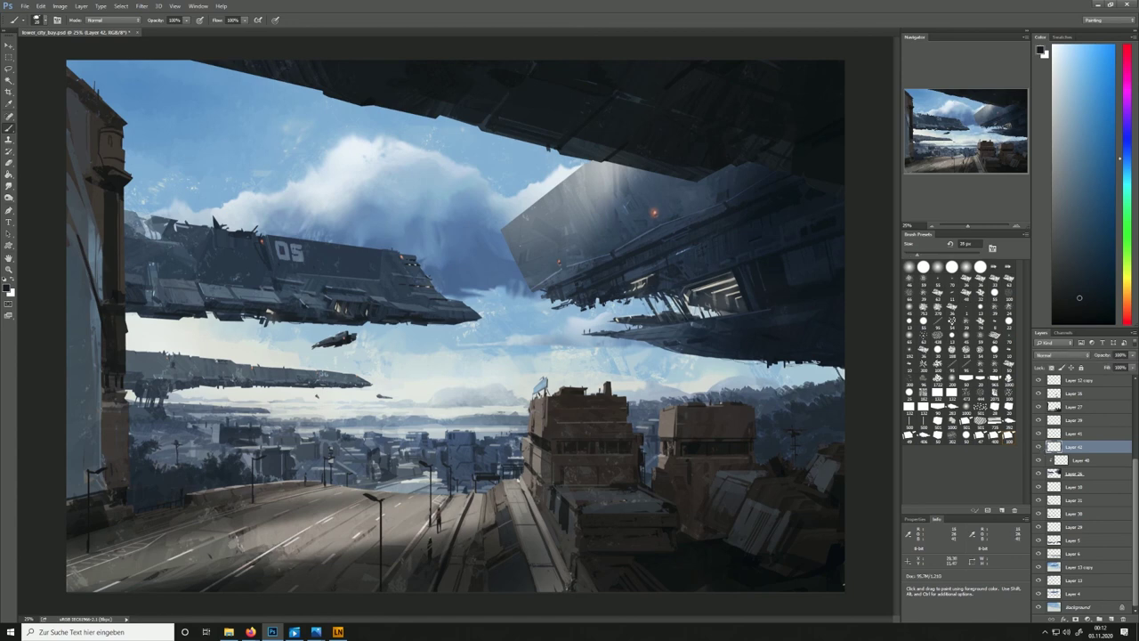
alt+click(832, 357)
key(])
key(])
alt+click(735, 353)
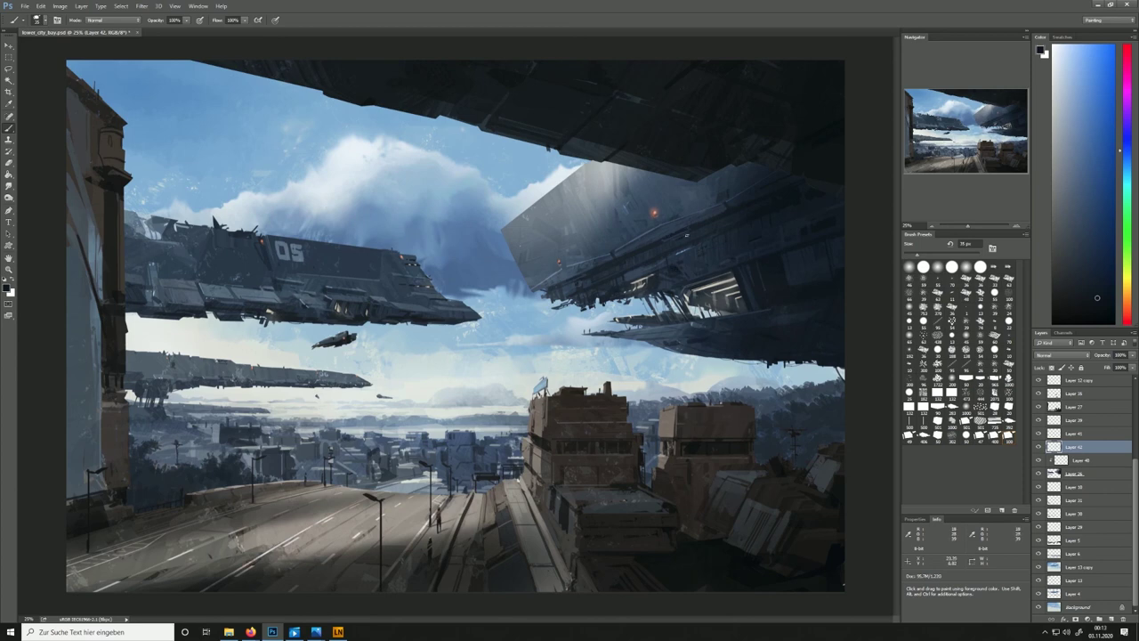
Clean up the large ship's hull on Layer 26 and the glow on Layer 41 with the Eraser
key(e)
click(1074, 474)
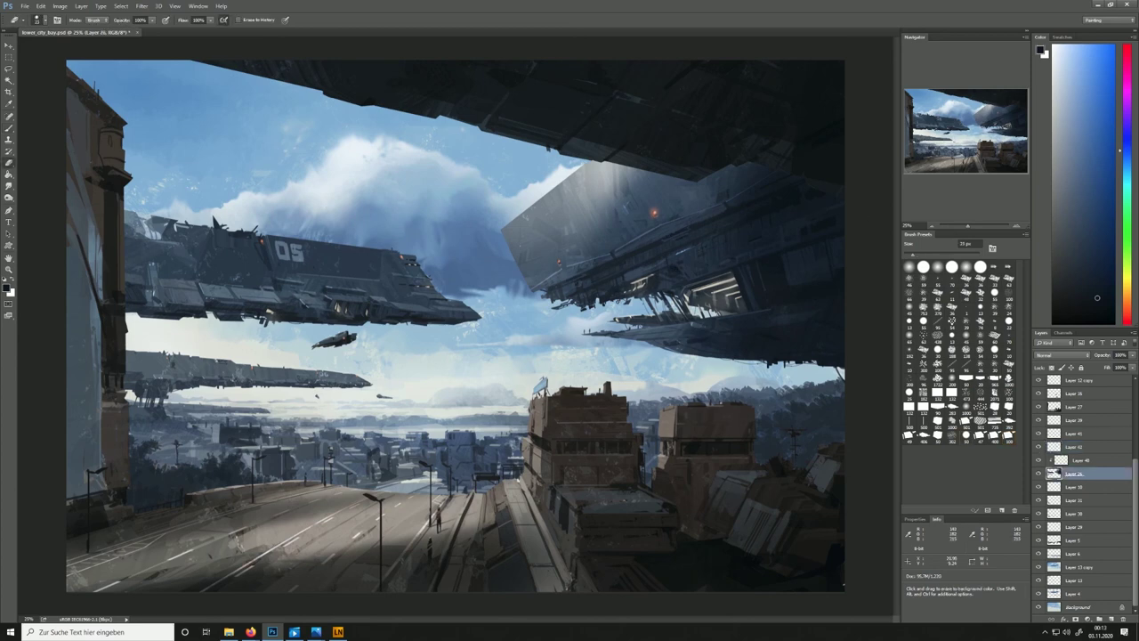
key(b)
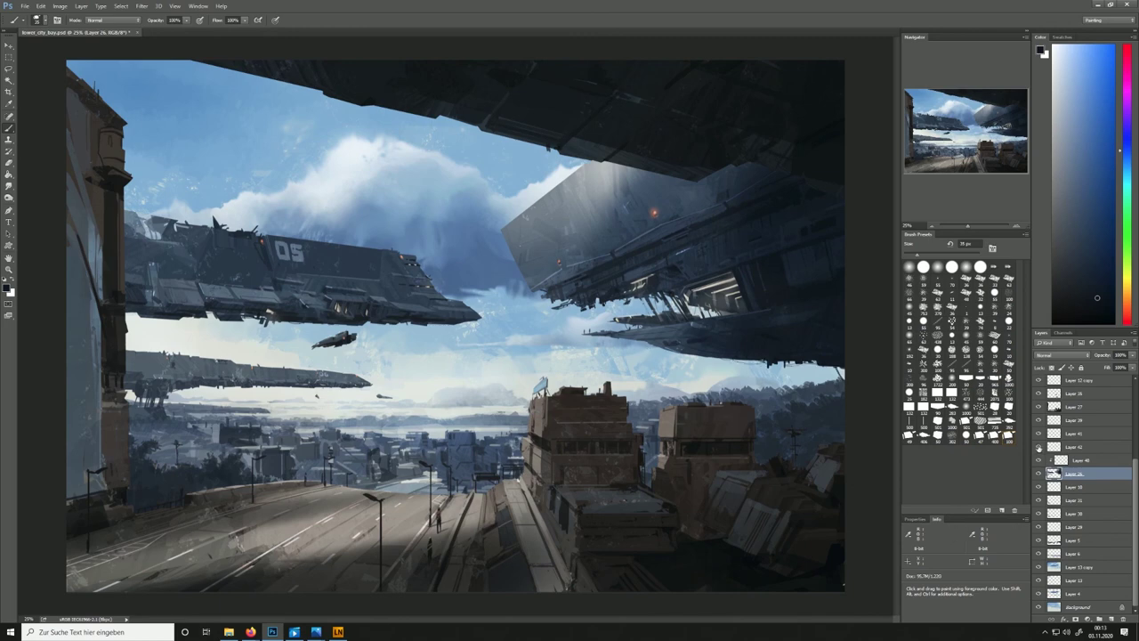
click(1072, 433)
key(e)
key(b)
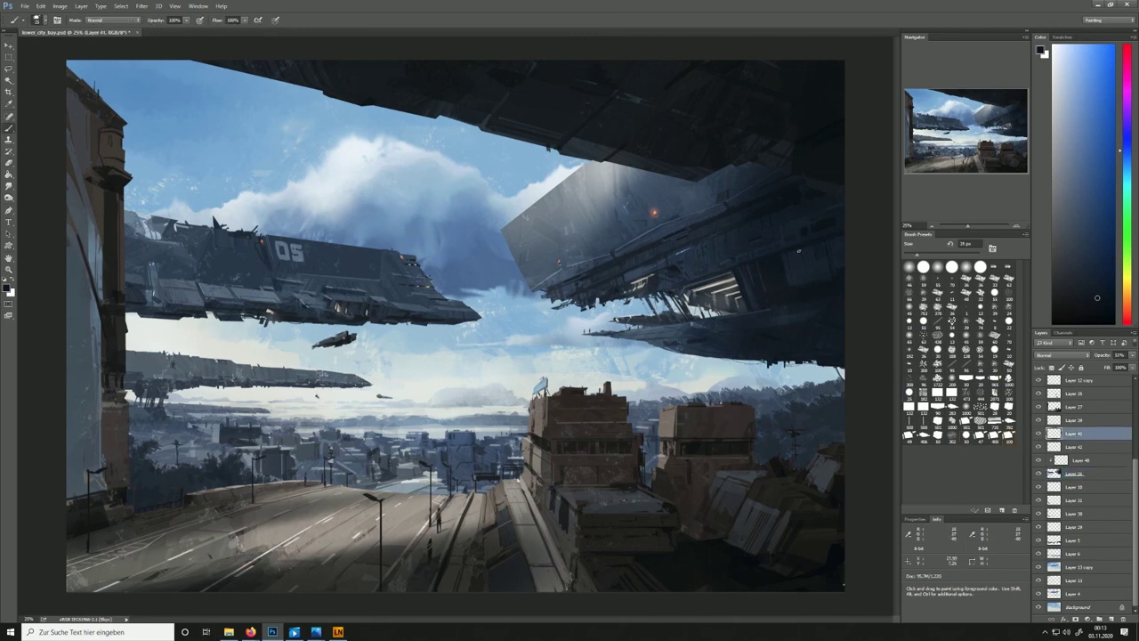
Add finer dark structural details around the hangar lights on Layer 42 with progressively smaller brush sizes
click(1073, 446)
alt+click(775, 274)
key(bracketleft)
key(bracketleft)
alt+click(755, 287)
alt+click(774, 253)
key(bracketleft)
key(bracketleft)
key(bracketleft)
key(bracketleft)
key(bracketleft)
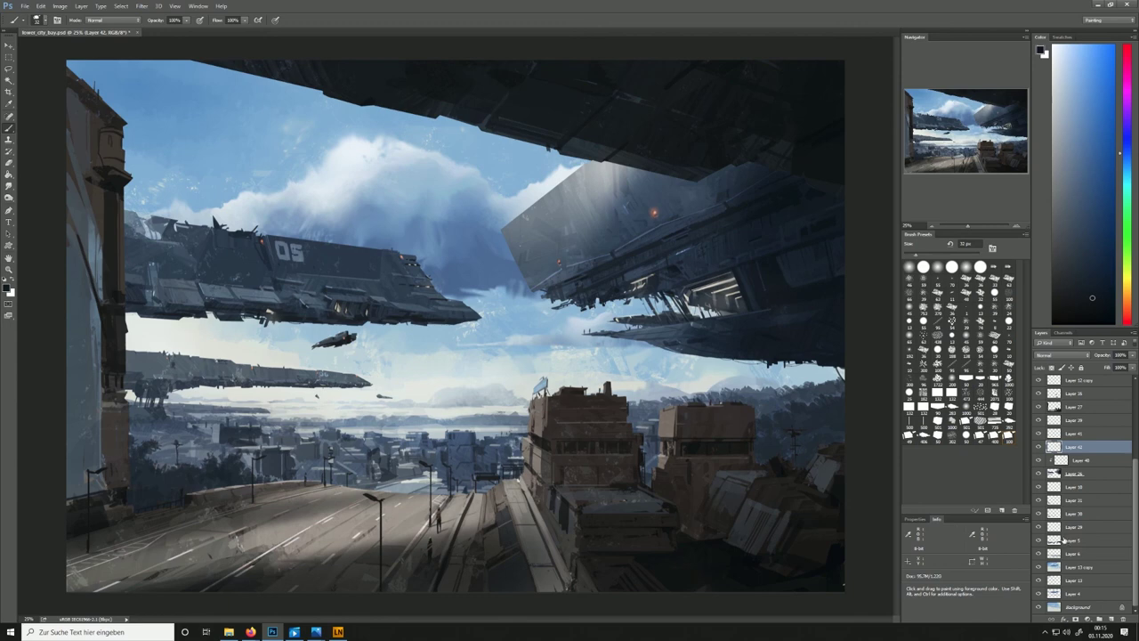
On a new layer above Layer 39, lasso tiny bird shapes over the 05 ship, fill them dark blue, and save the painting
scroll(1056, 537, up, 3)
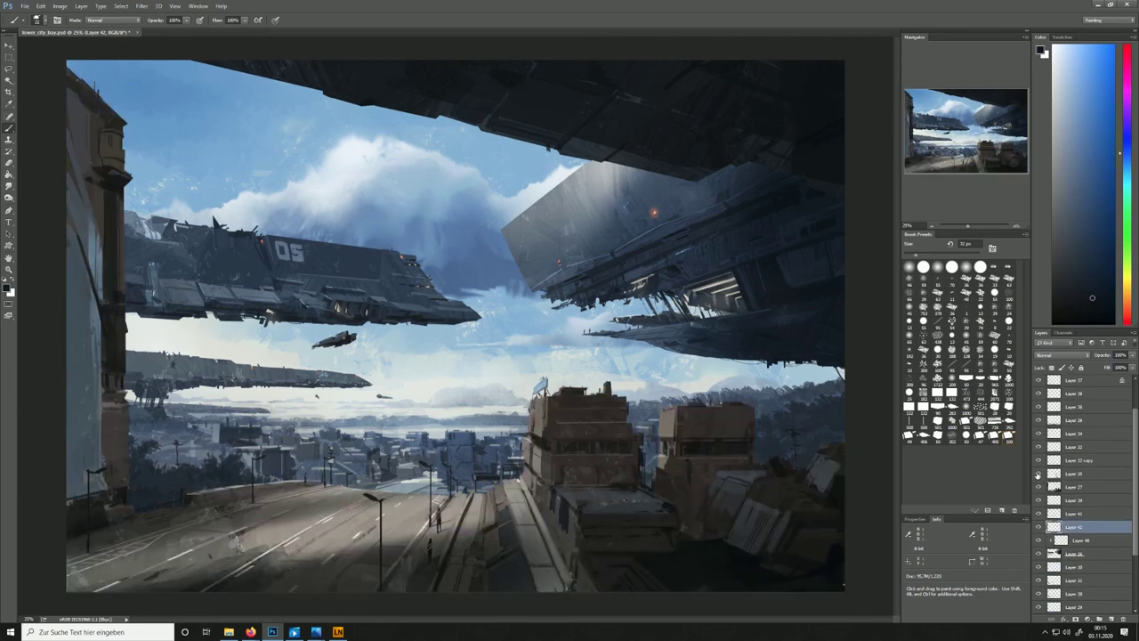
click(1077, 500)
click(1112, 619)
key(l)
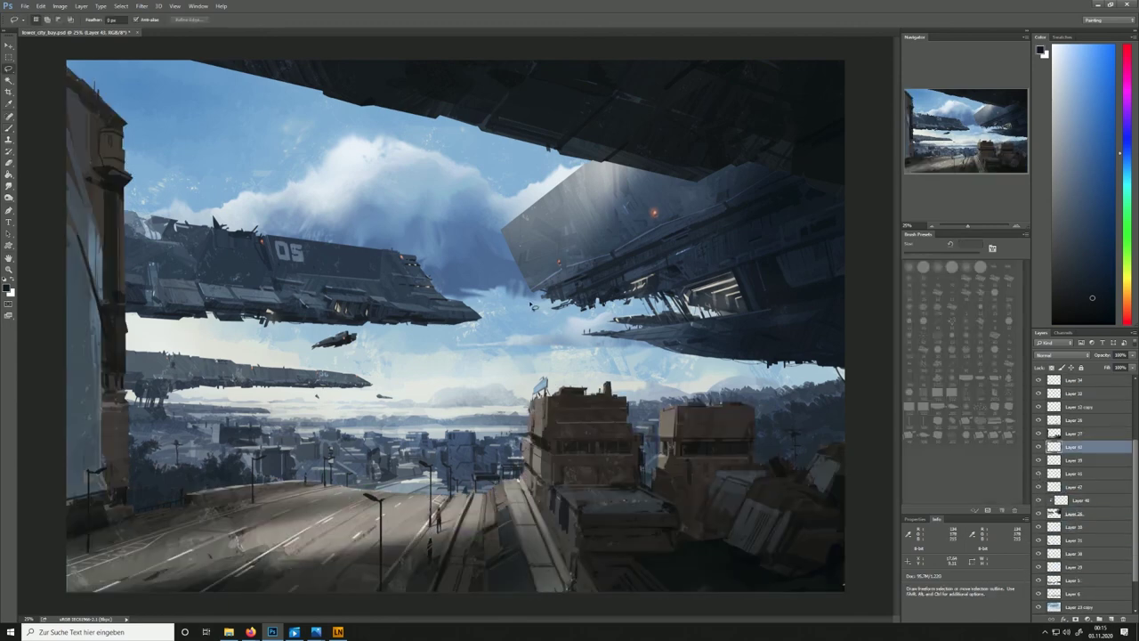
drag(249, 220, 252, 224)
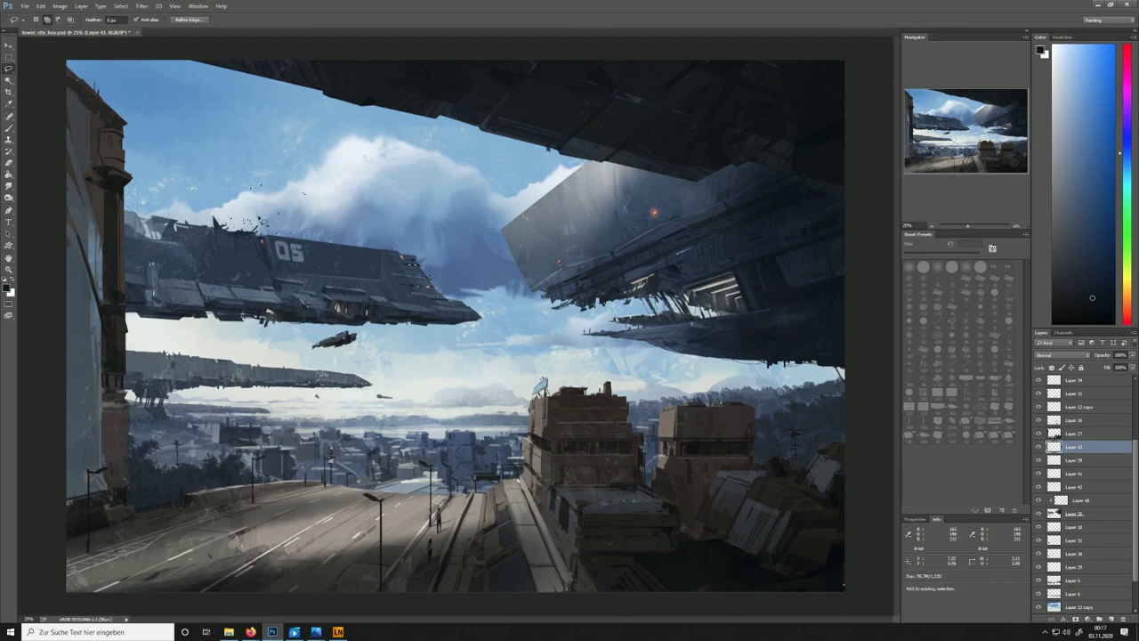
key(b)
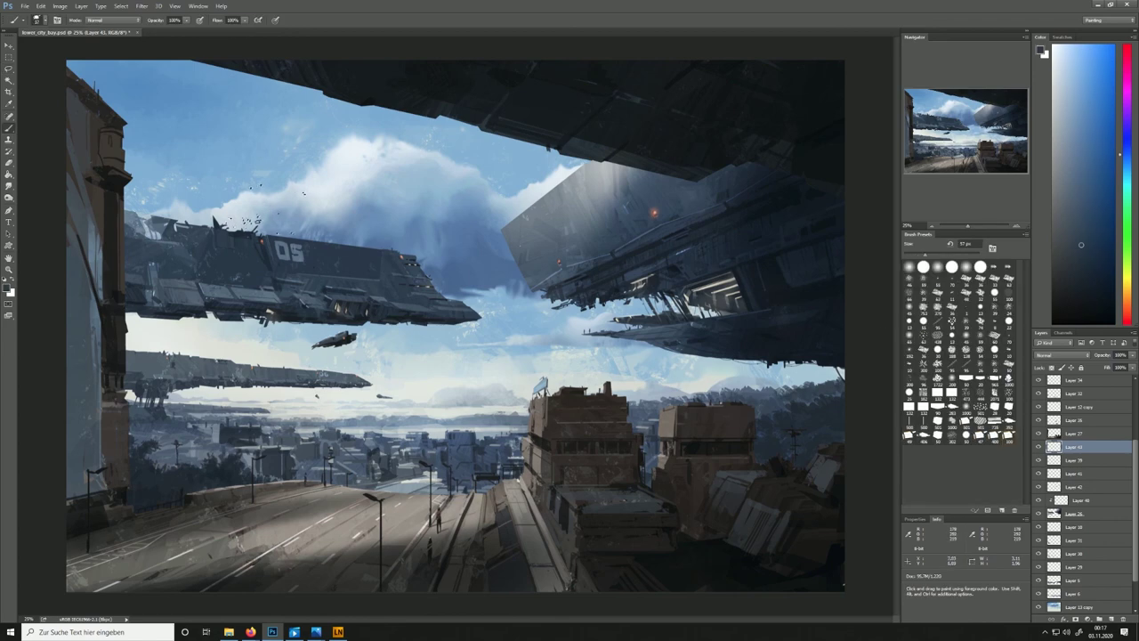
key(l)
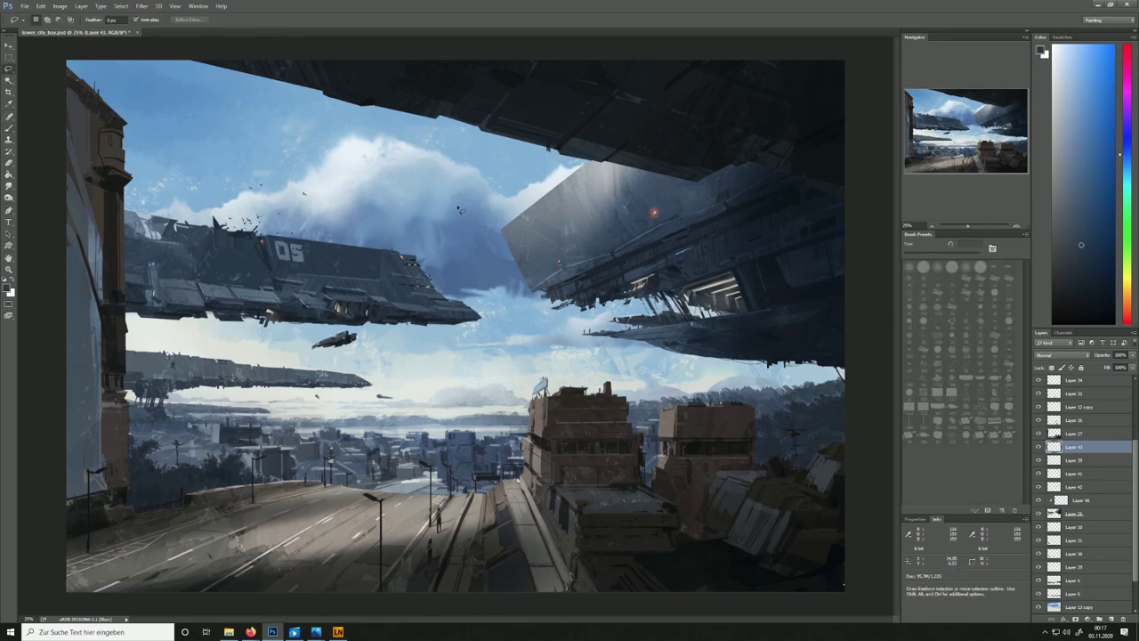
click(24, 7)
click(40, 98)
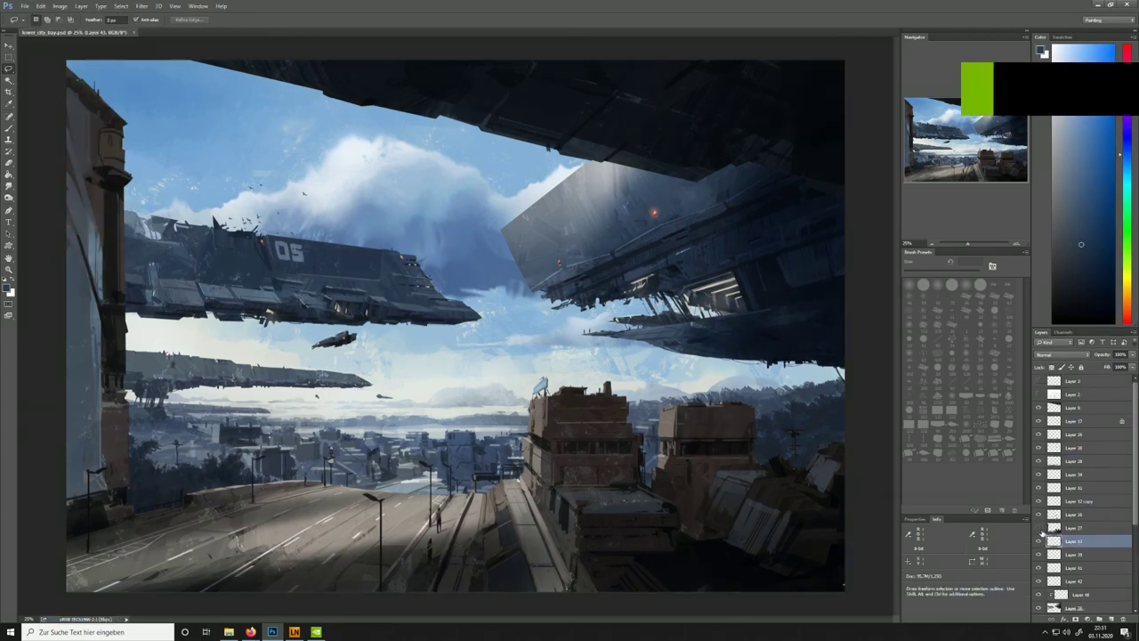
Check a layer's visibility, merge Layer 37 with the layer directly below it, and add a new layer beneath the merged one
click(1039, 461)
click(1039, 461)
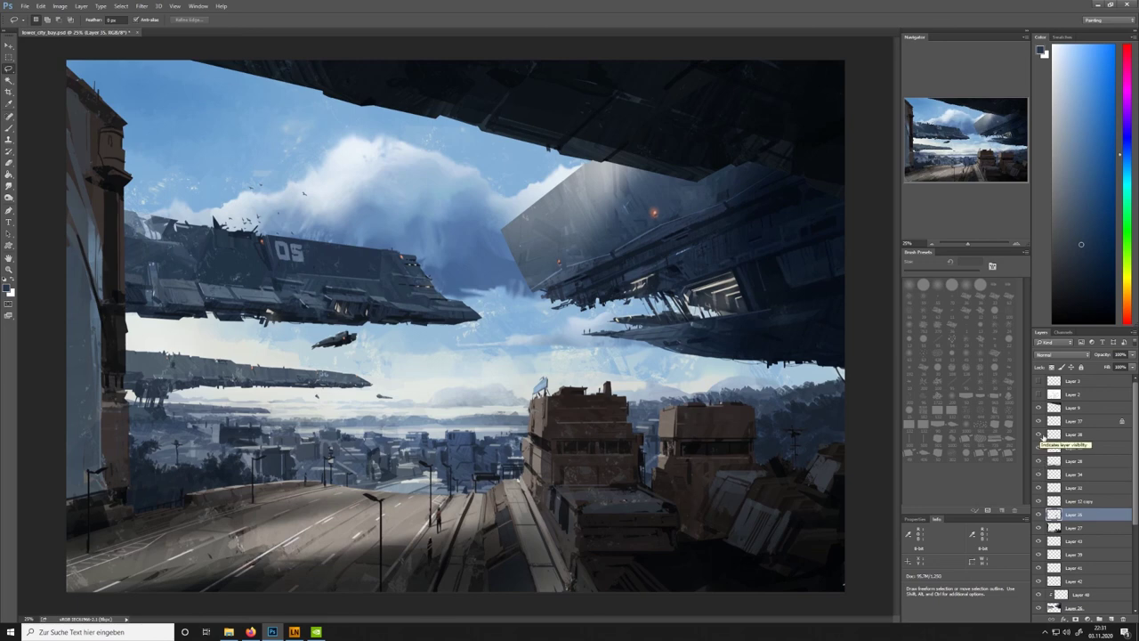
click(1073, 421)
shift+click(1073, 435)
right_click(1073, 436)
click(1037, 279)
click(1063, 434)
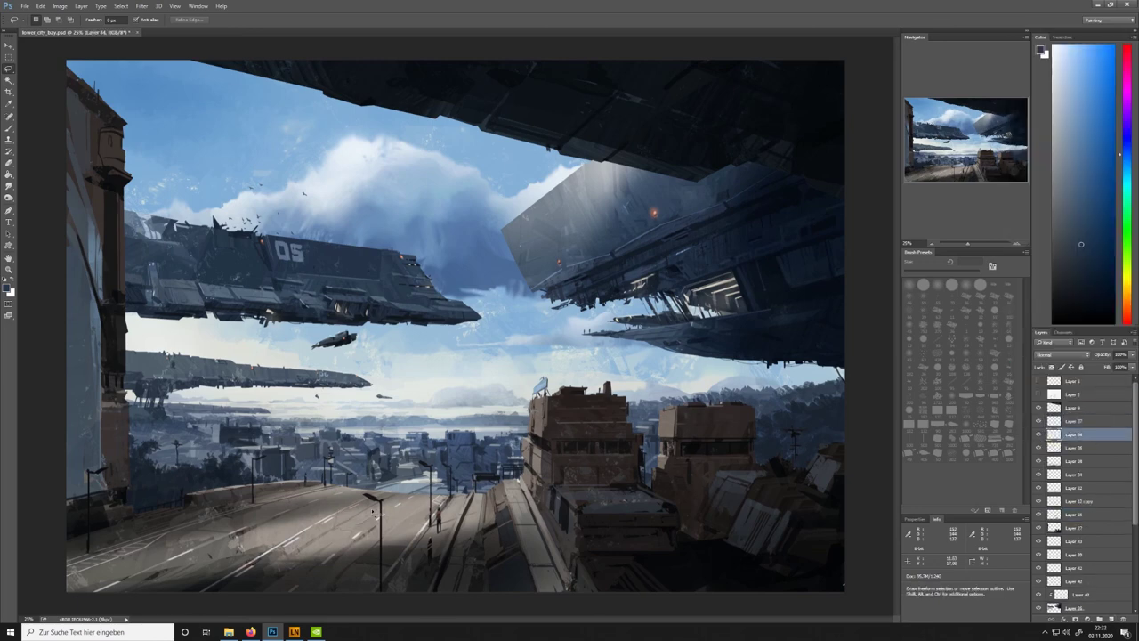
Lasso a hovering vehicle's silhouette above the road on Layer 44, fill it with dark grey-blue, and lighten its upper side
mouse_move(373, 511)
mouse_down()
mouse_move(340, 507)
mouse_move(373, 523)
mouse_move(344, 529)
mouse_up()
key(shift)
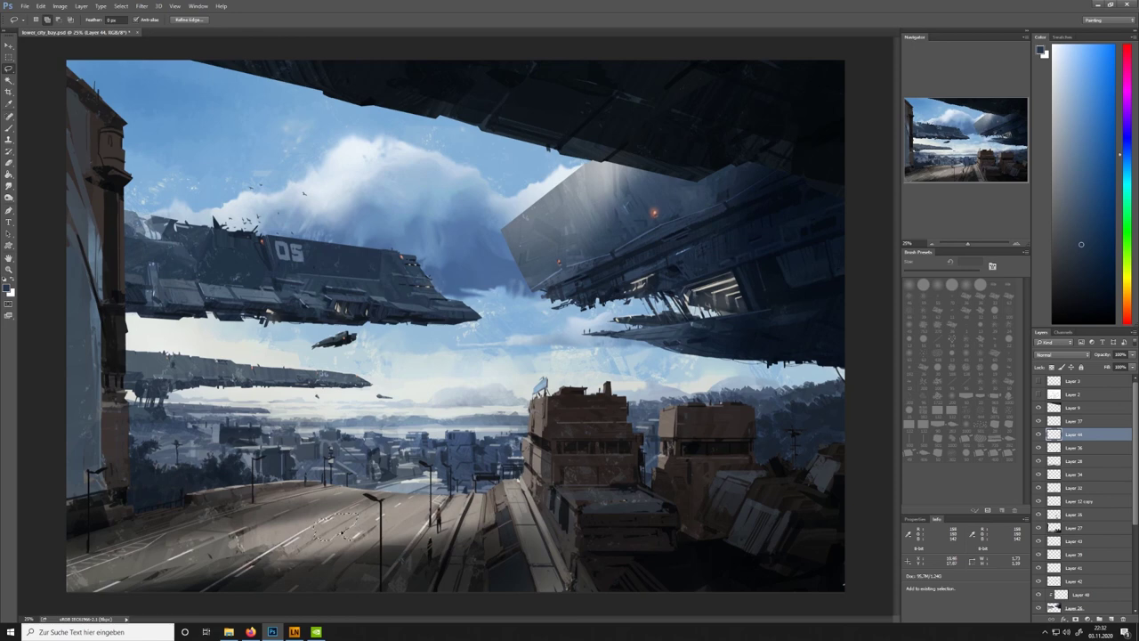
key(b)
alt+click(476, 505)
drag(353, 518, 321, 536)
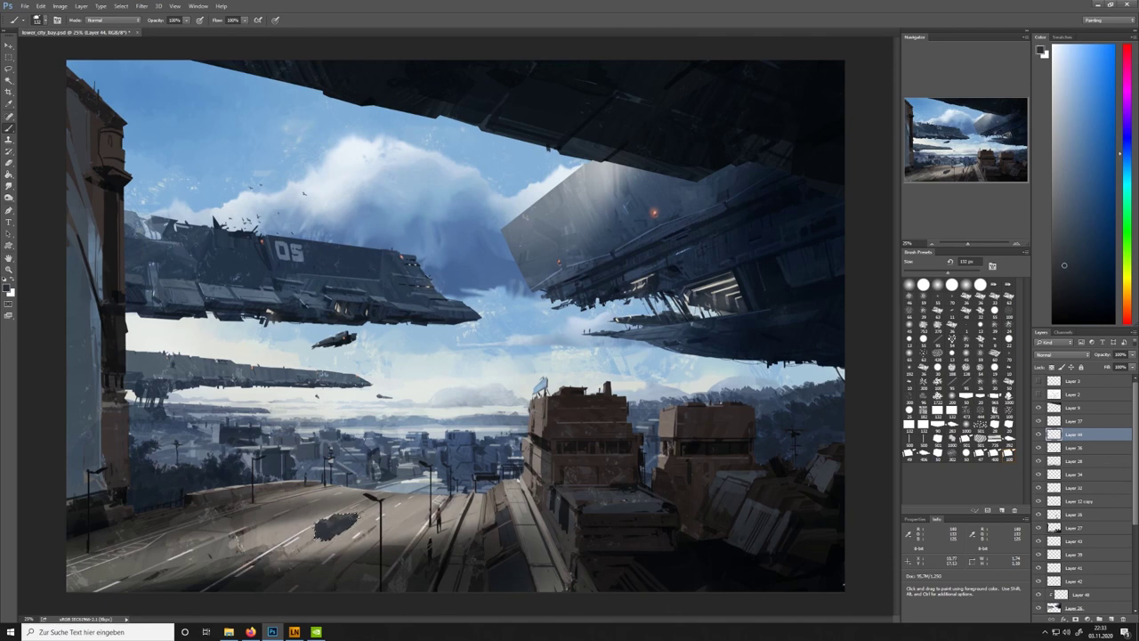
alt+click(341, 513)
drag(338, 515, 358, 516)
key(ctrl+d)
Refine the hovering vehicle's body with dark and mid tones sampled from the vehicle and its surroundings
key(l)
key(b)
alt+click(468, 524)
alt+click(322, 528)
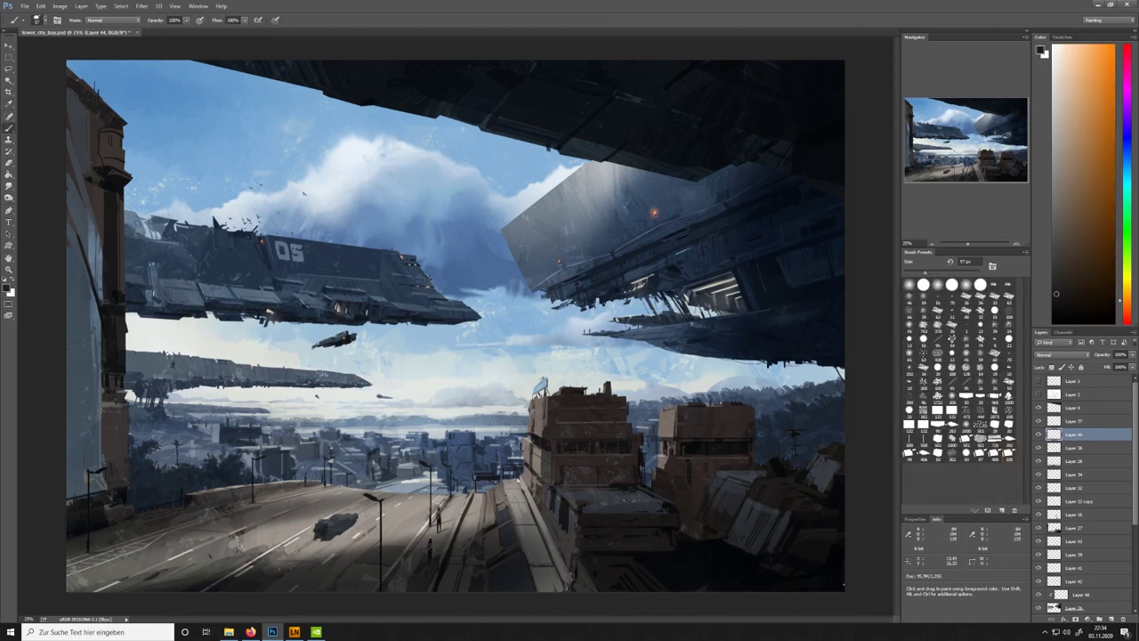
alt+click(342, 526)
alt+click(345, 522)
alt+click(329, 534)
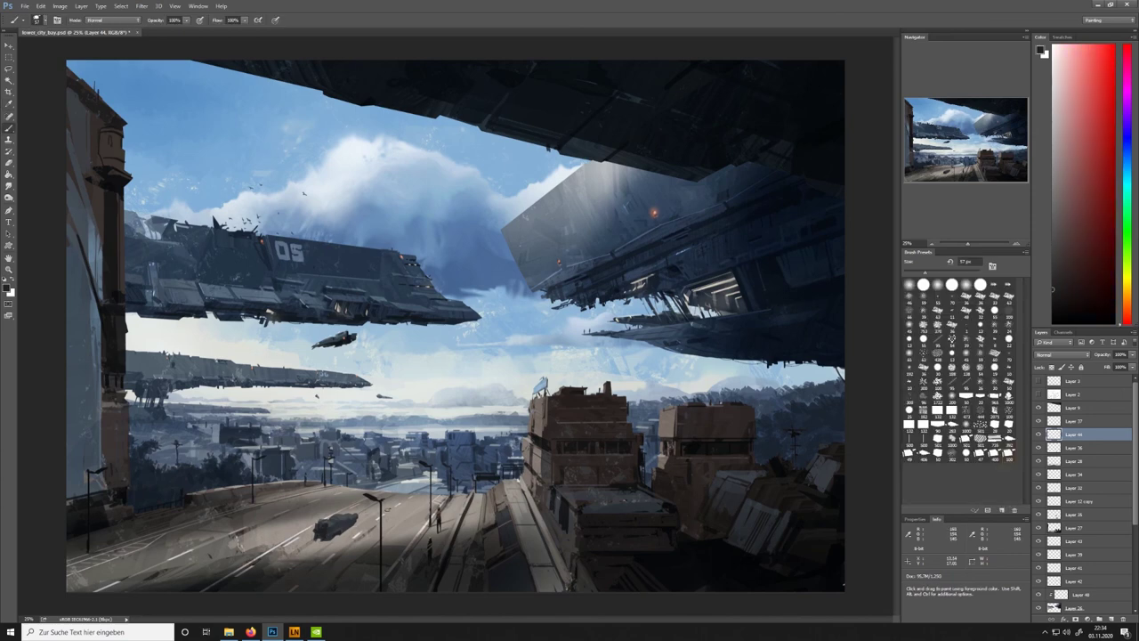
alt+click(341, 526)
Lasso the hovering vehicle's upper side and softly lighten it with a pale tone sampled from the bright sky
key(l)
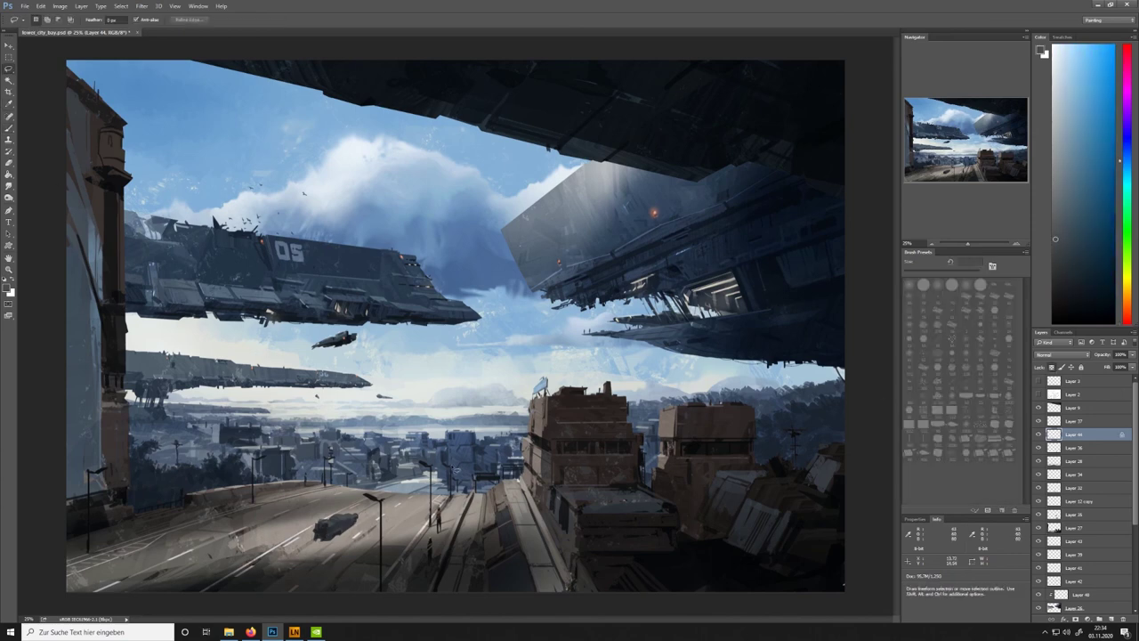
drag(329, 523, 331, 519)
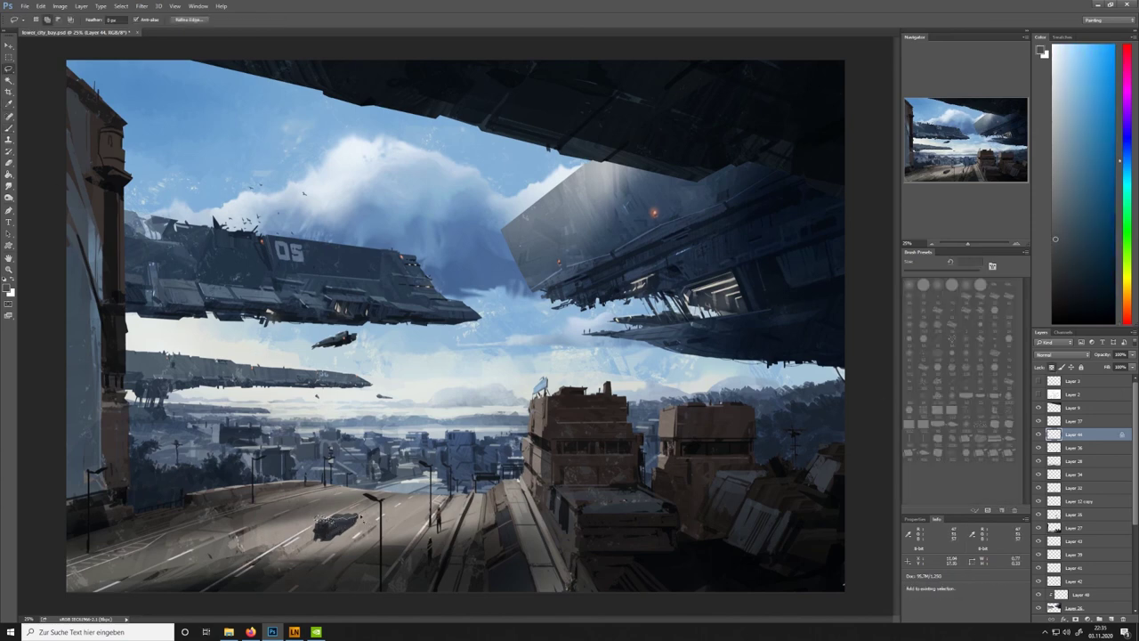
key(b)
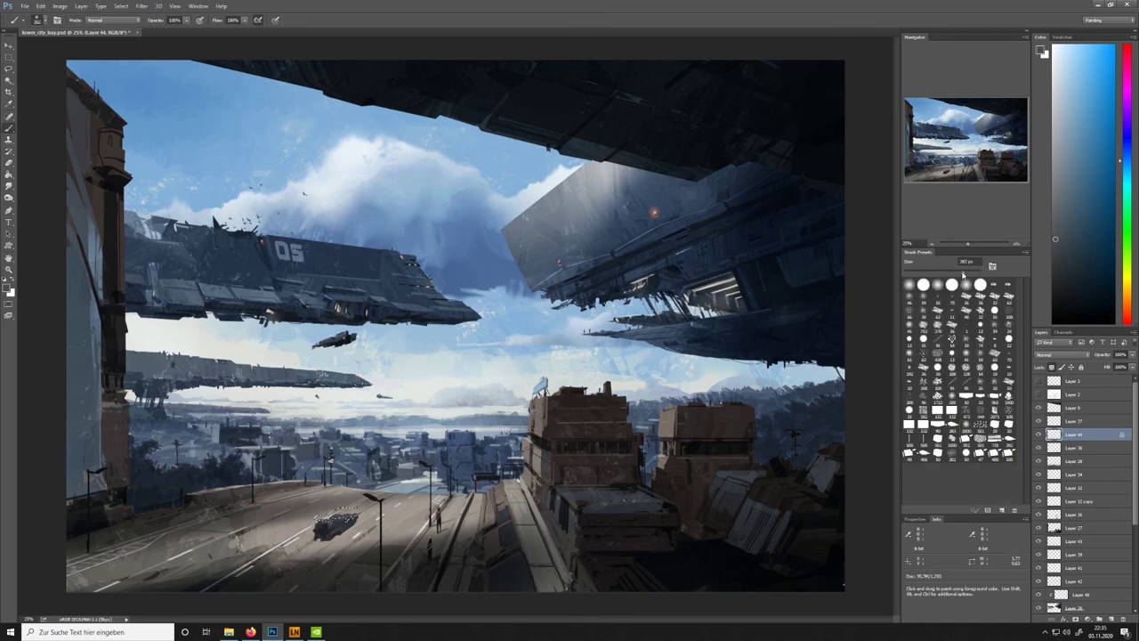
alt+click(489, 346)
key(ctrl+h)
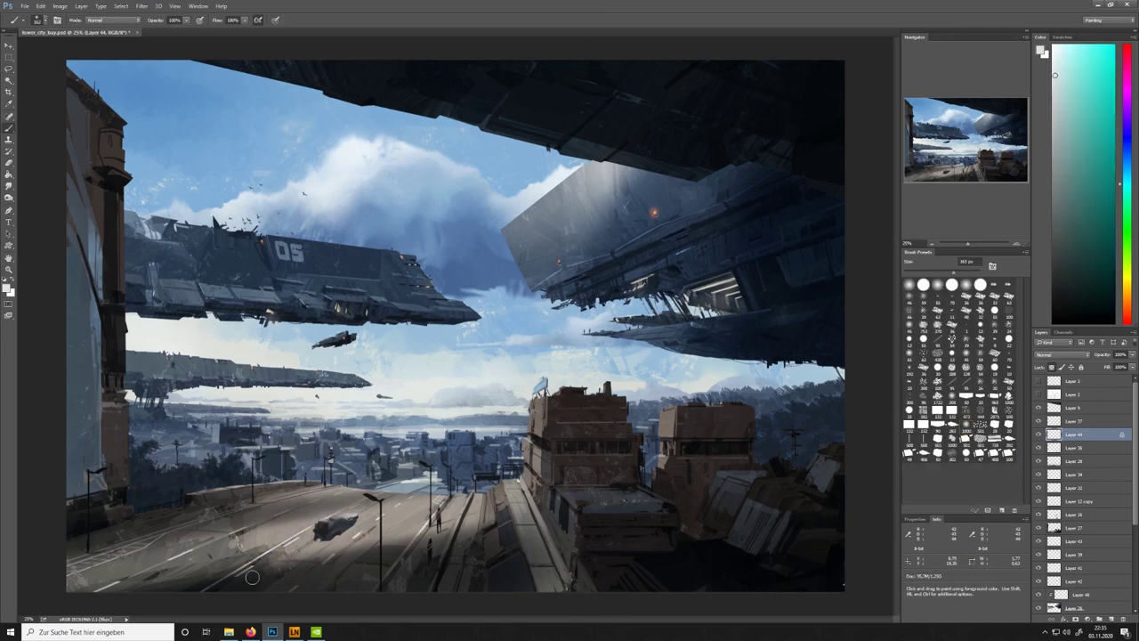
Turn off Layer 44's transparency lock and touch up the vehicle's outline with sampled dark blue and light grey tones
key(e)
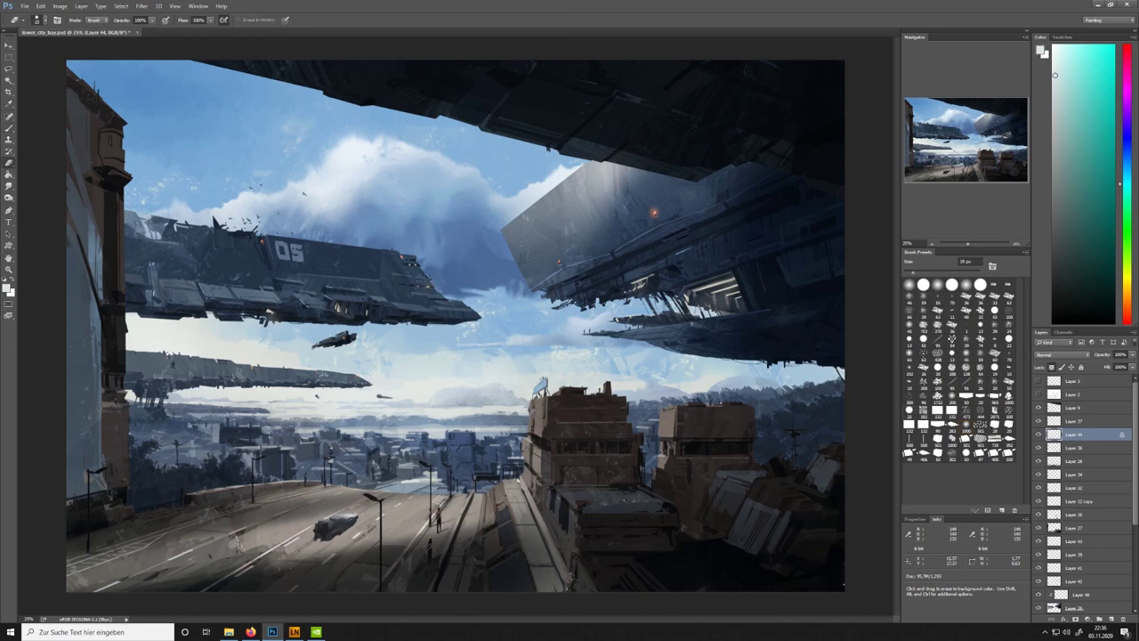
click(1051, 367)
key(b)
alt+click(343, 516)
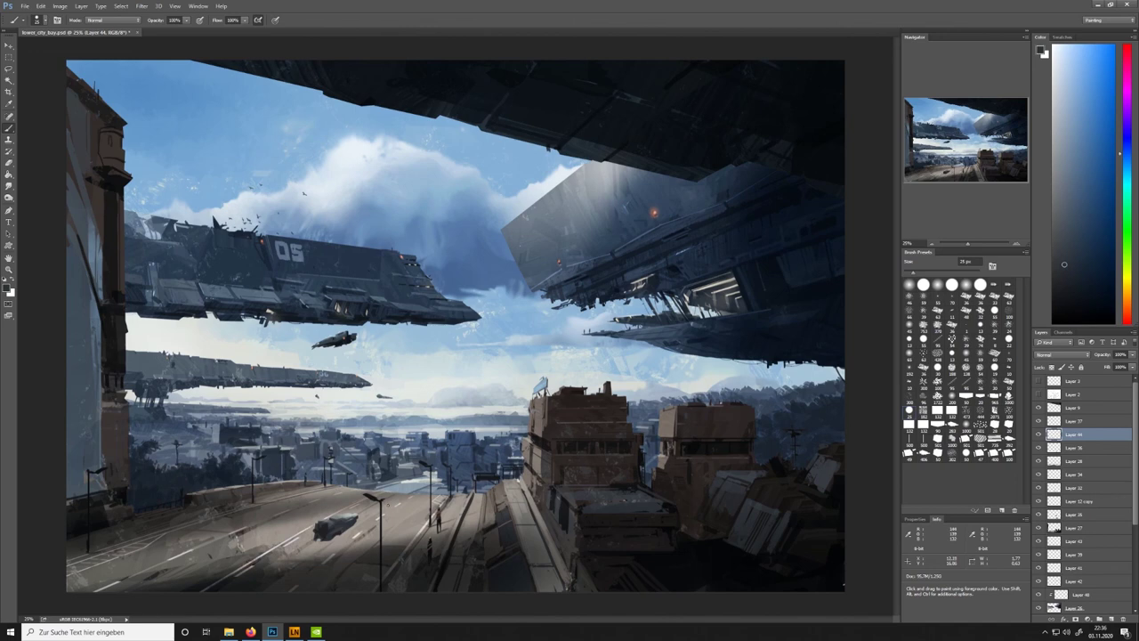
key(l)
key(b)
alt+click(356, 527)
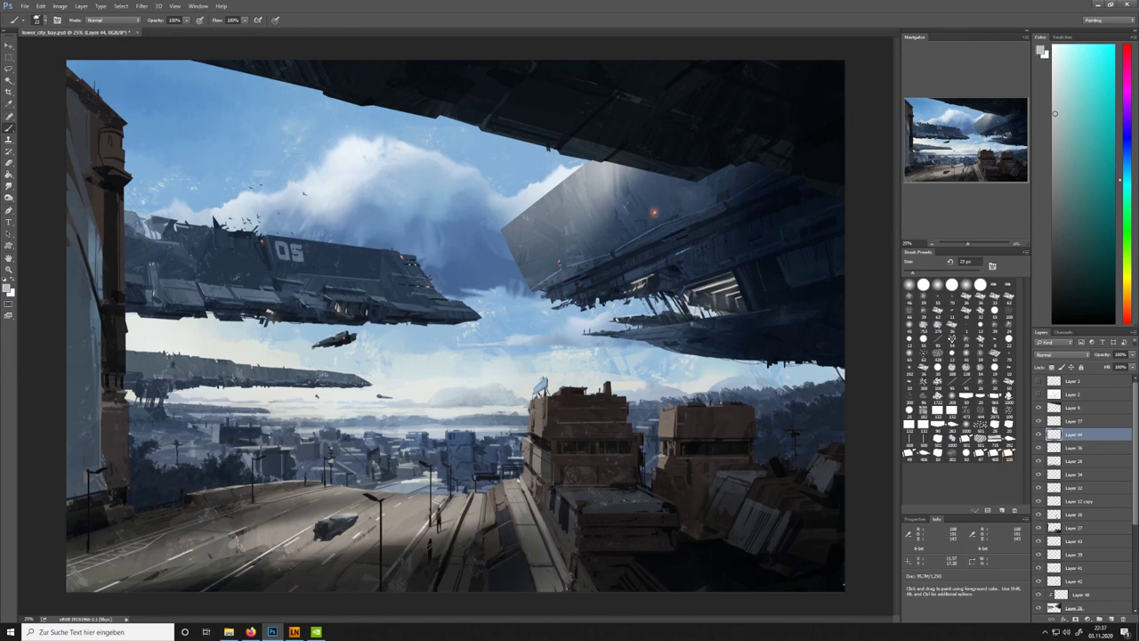
Detail the hovering vehicle's body with small strokes alternating sampled light grey, dark blue and near-black tones
alt+click(193, 297)
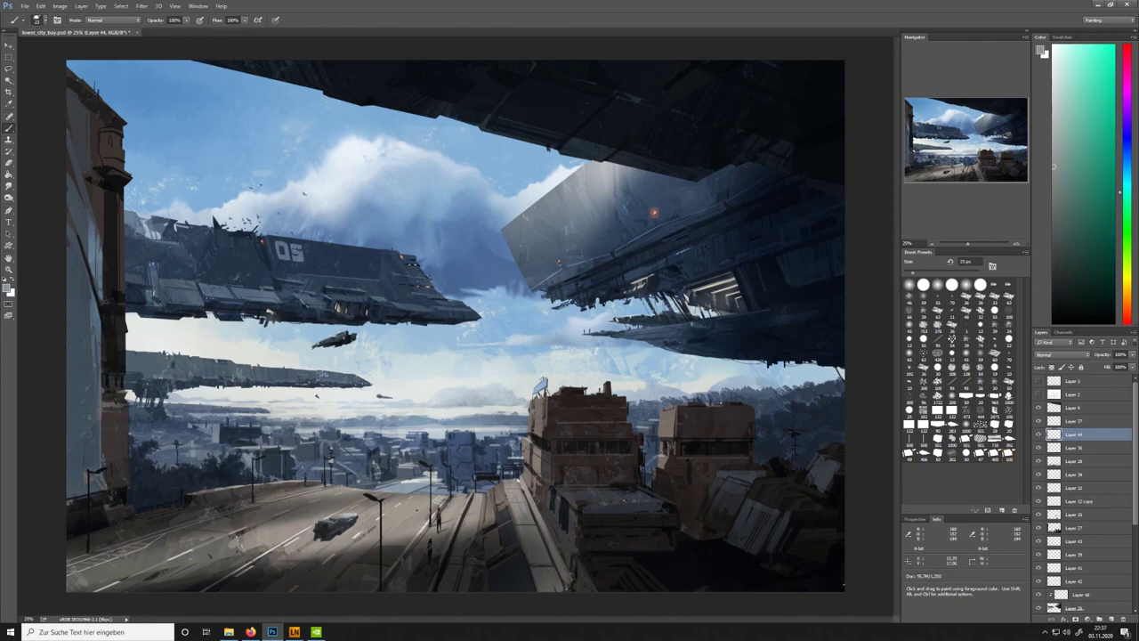
alt+click(212, 288)
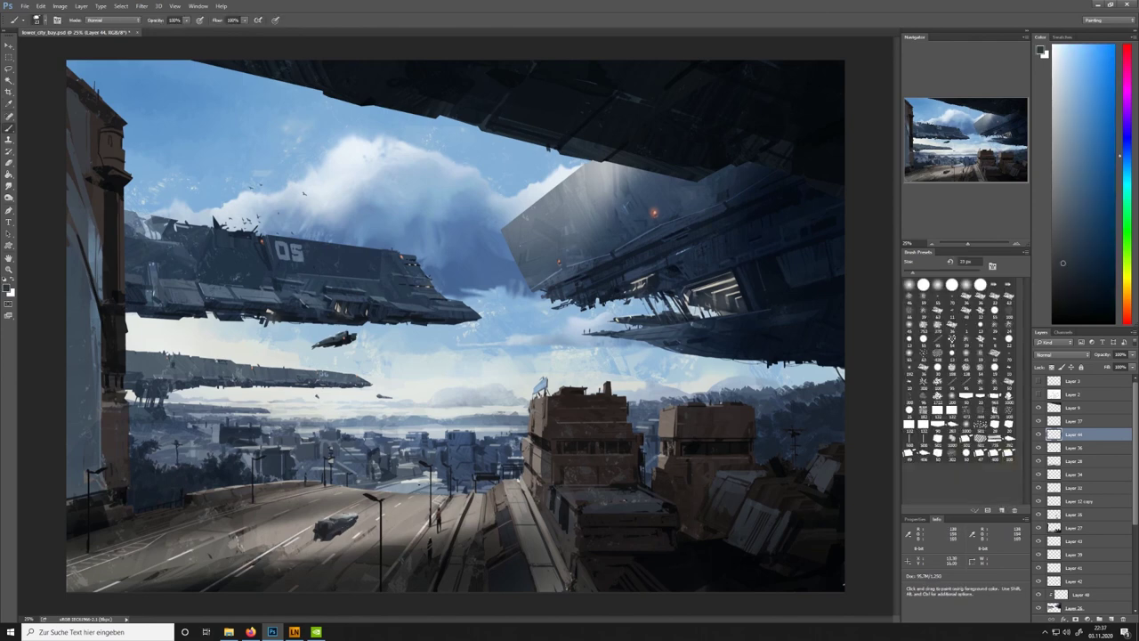
alt+click(208, 292)
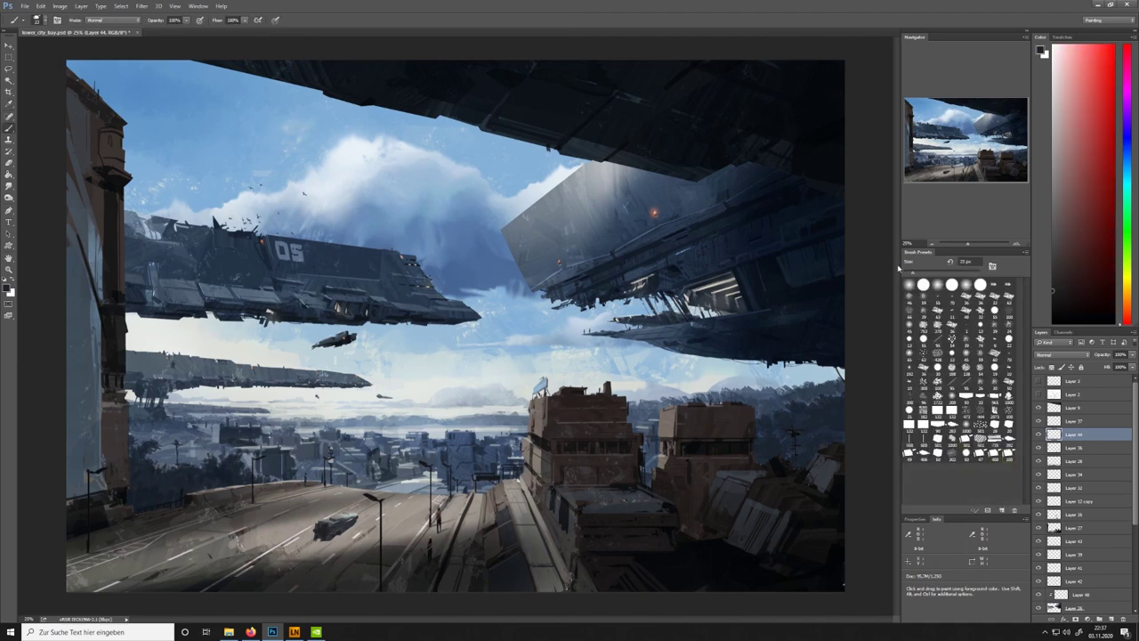
alt+click(198, 288)
alt+click(290, 253)
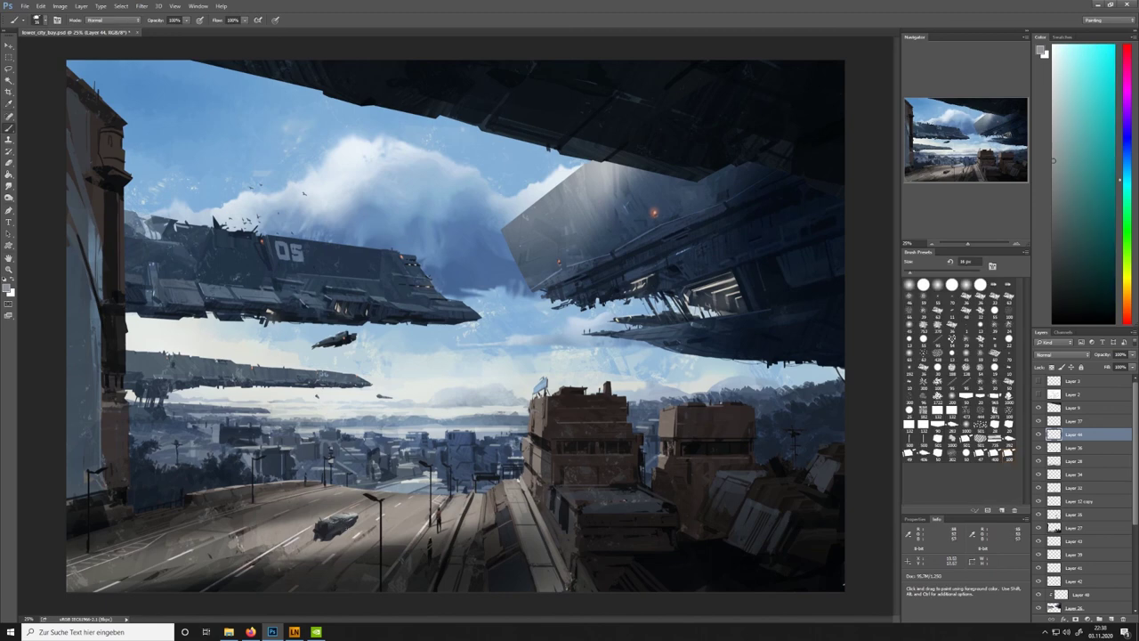
alt+click(204, 293)
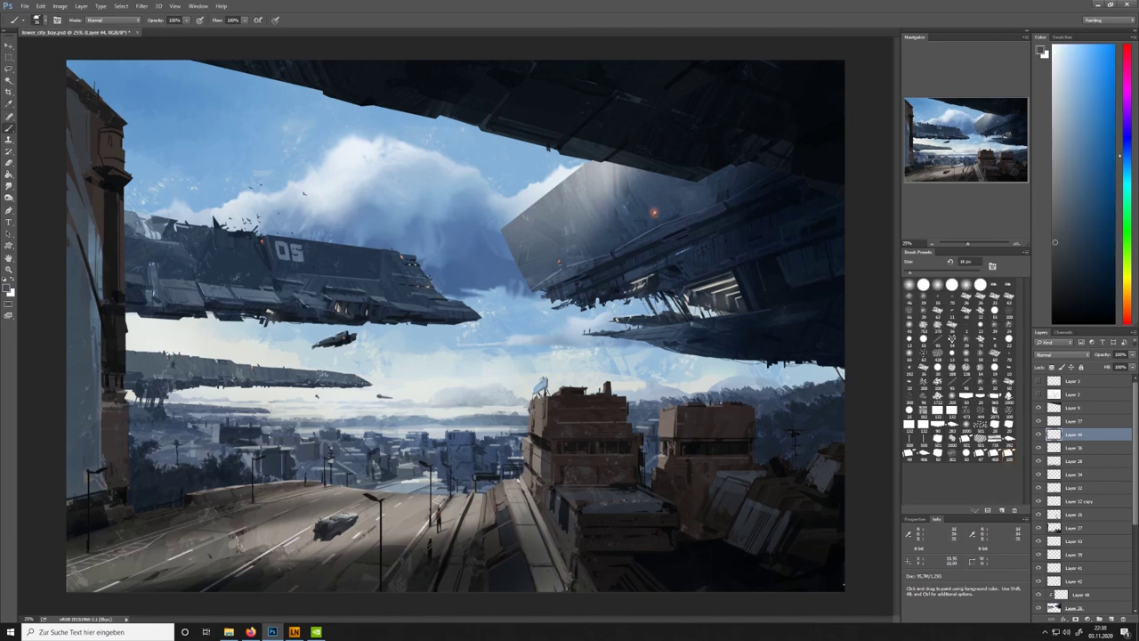
alt+click(271, 322)
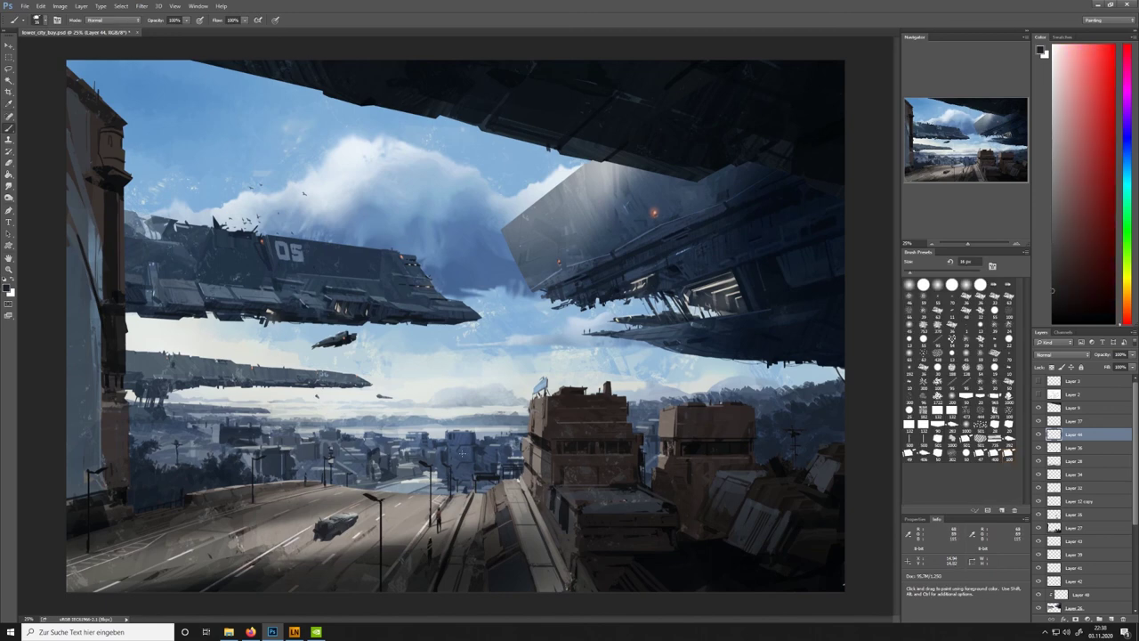
Adjust the vehicle layer's brightness to -3 and contrast to 17, comparing the result with the original
key(v)
click(59, 6)
mouse_move(89, 27)
click(192, 29)
mouse_move(376, 398)
mouse_down()
mouse_move(396, 399)
mouse_move(383, 376)
mouse_move(383, 398)
mouse_up()
click(435, 415)
click(434, 414)
click(434, 413)
click(434, 415)
click(434, 415)
click(434, 414)
click(434, 413)
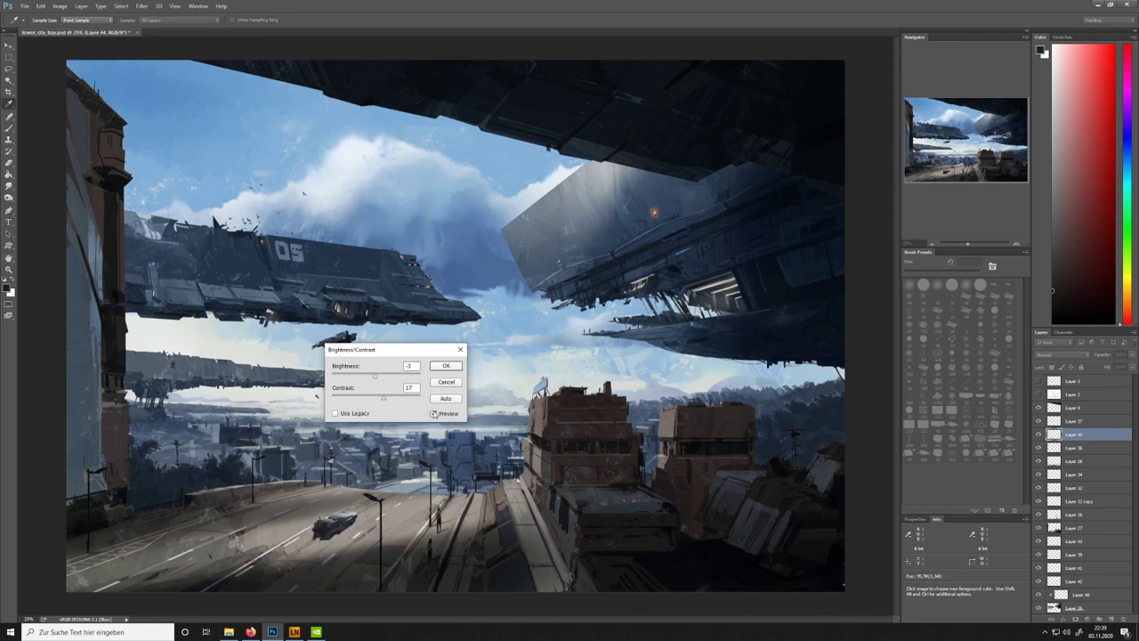
key(Return)
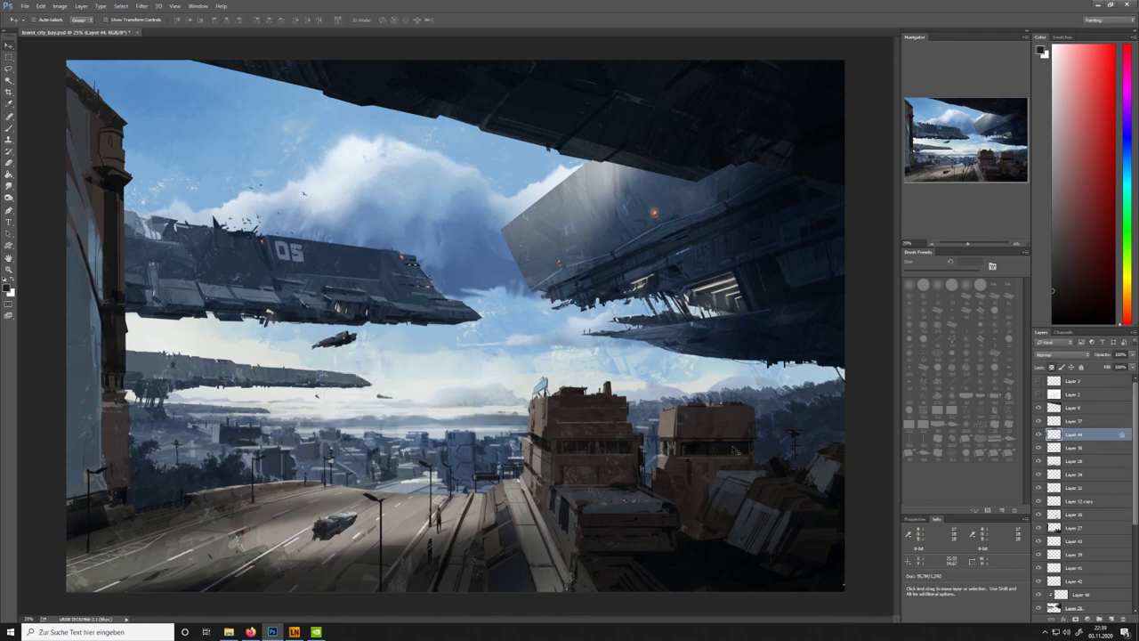
Touch up the hovering vehicle with fine strokes in warm grey and dark blue on Layer 44
click(365, 543)
key(b)
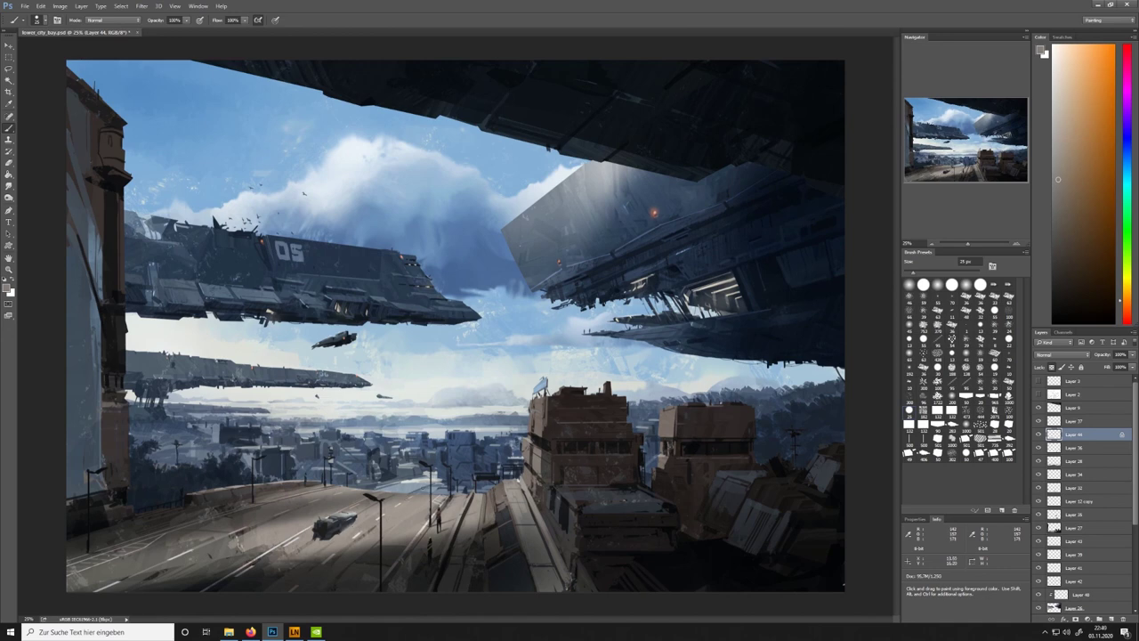
key(e)
key(x)
key(b)
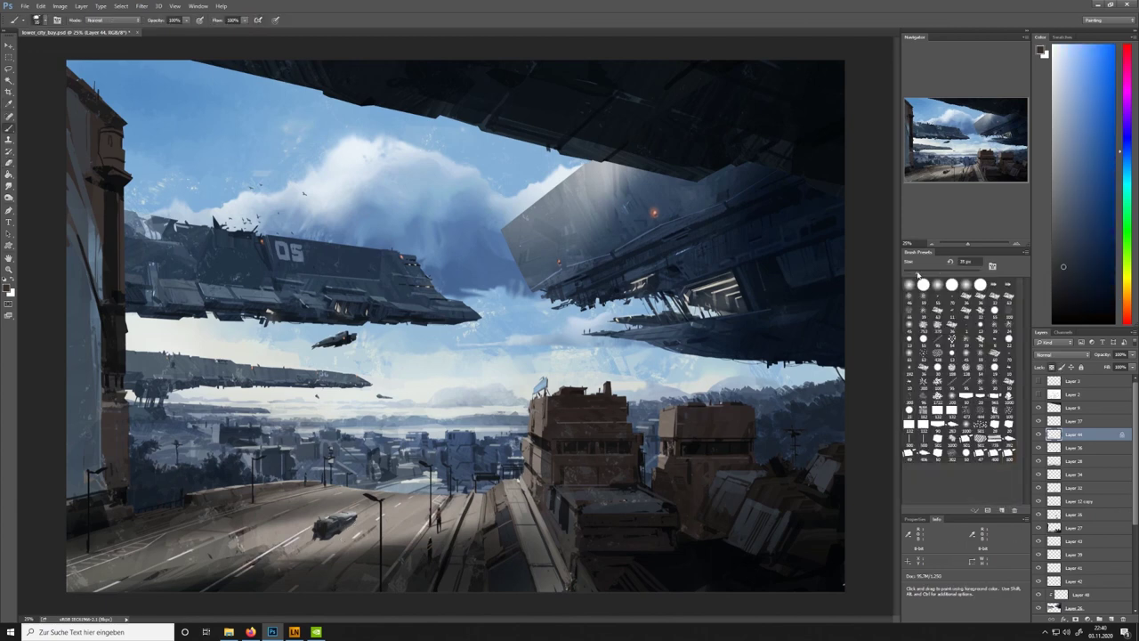
Turn off Layer 44's transparency lock and slightly reshape the hovering vehicle with a transform
click(1050, 367)
click(40, 6)
click(71, 187)
drag(311, 509, 312, 502)
key(Return)
key(v)
drag(483, 358, 486, 355)
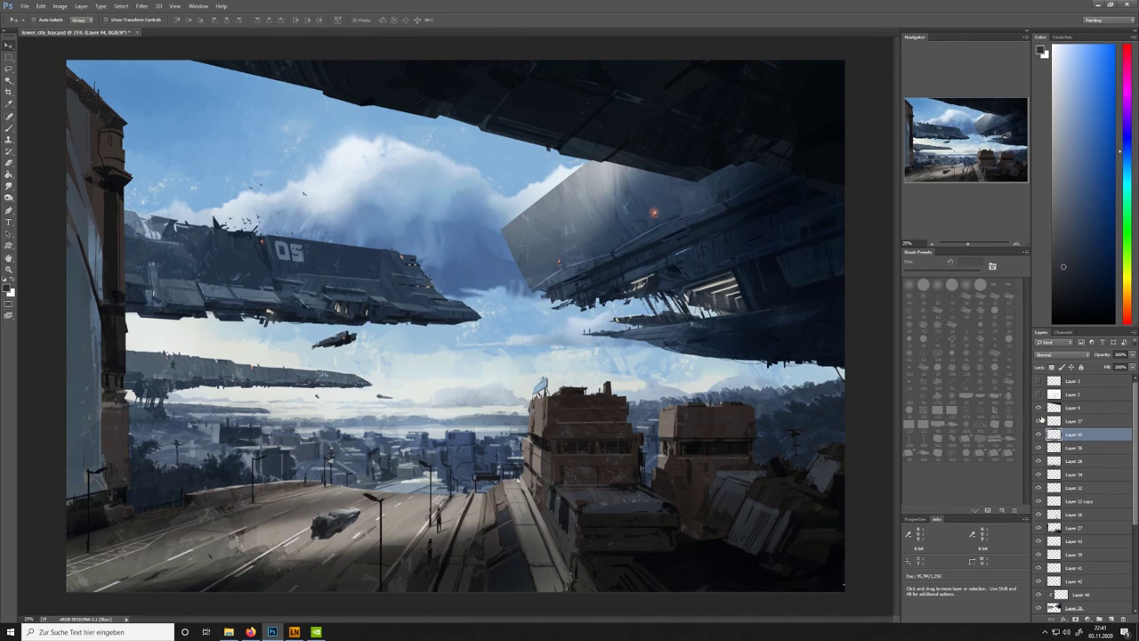
Add a new layer above Layer 37 and paint glowing light-red tail lights on the hovering vehicle's rear
click(1057, 422)
click(1111, 618)
key(b)
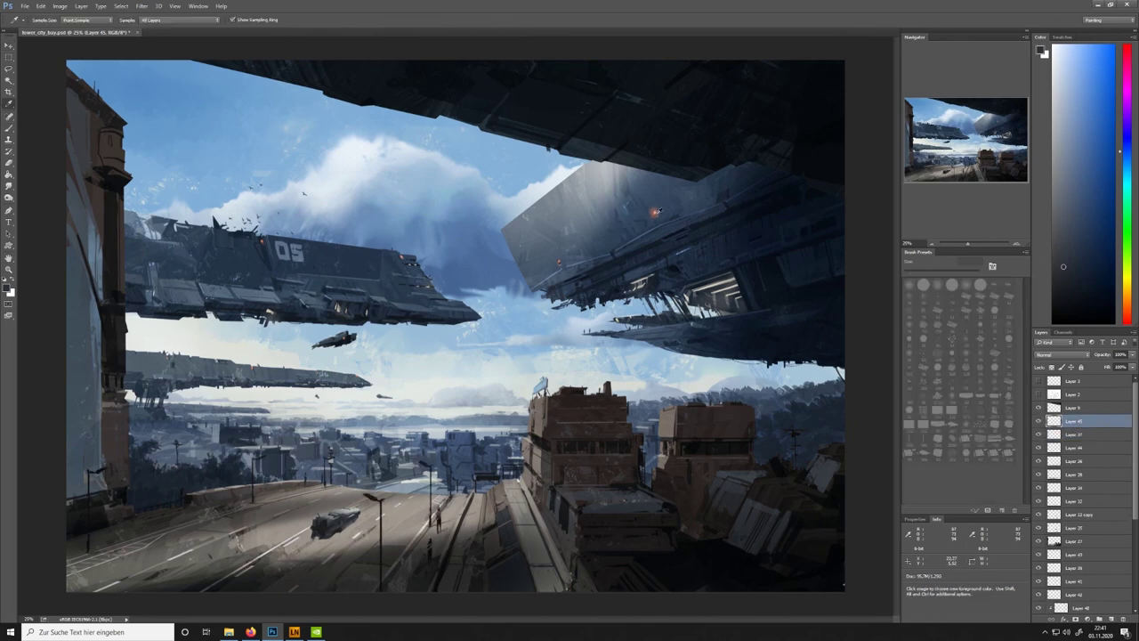
alt+click(654, 212)
click(1128, 323)
click(1097, 98)
drag(1097, 98, 1075, 46)
drag(917, 272, 915, 271)
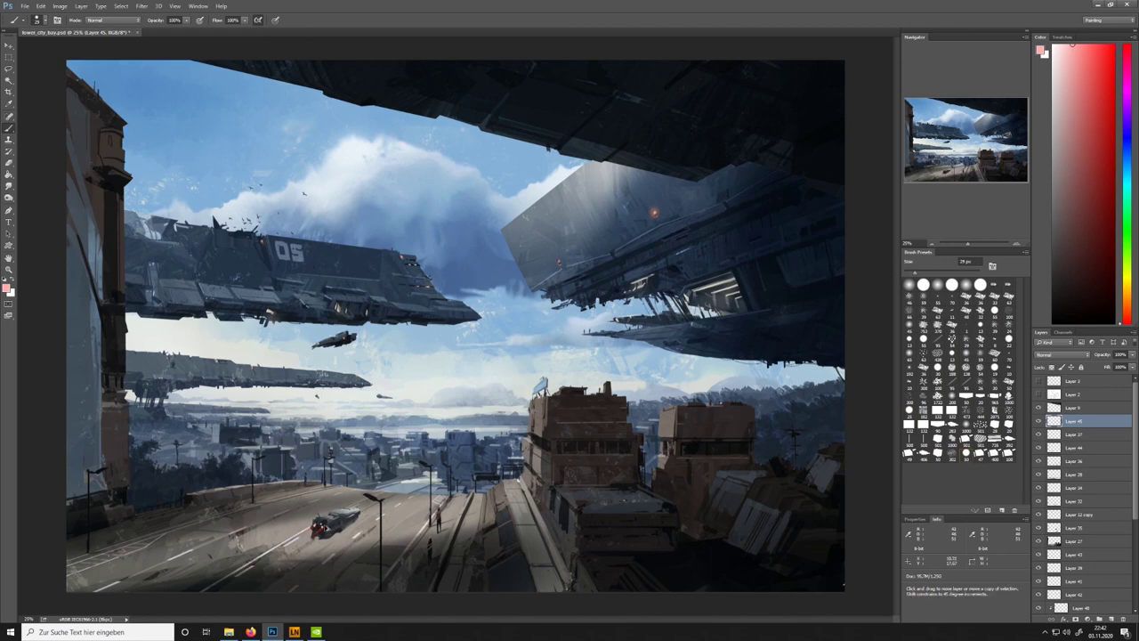
Refine the vehicle's tail lights with a more saturated pinkish red, and undo the last stroke
click(1086, 58)
alt+click(318, 527)
drag(322, 528, 314, 534)
key(ctrl+z)
On a new layer above Layer 36, lasso a shadow shape on the road beneath the vehicle and paint it near-black
click(1038, 461)
click(1038, 461)
click(1075, 461)
click(1111, 618)
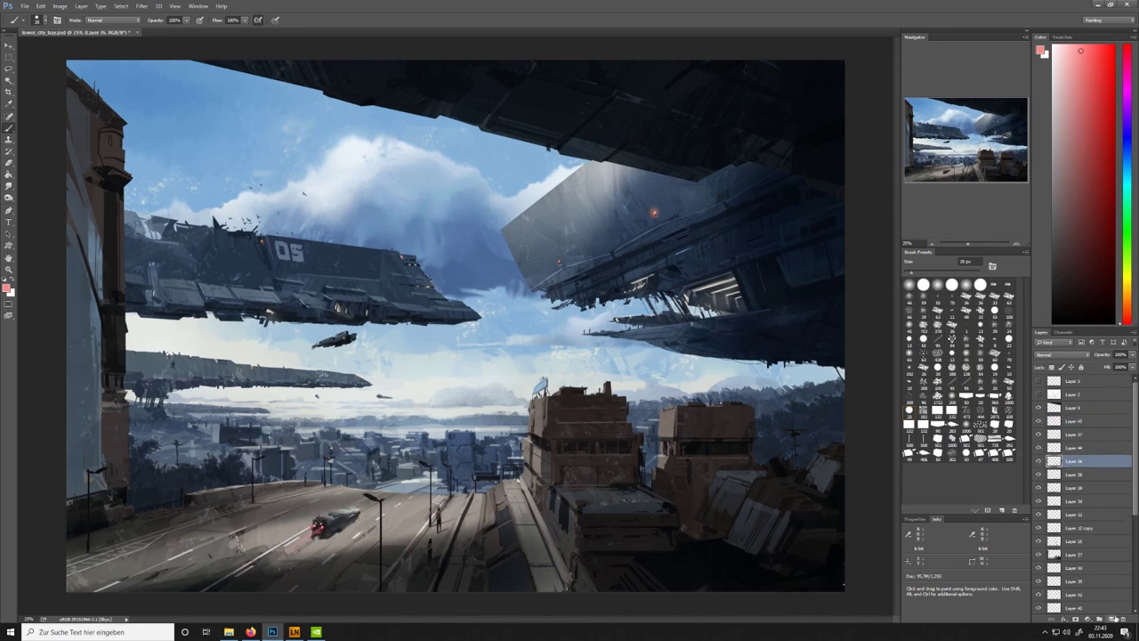
key(l)
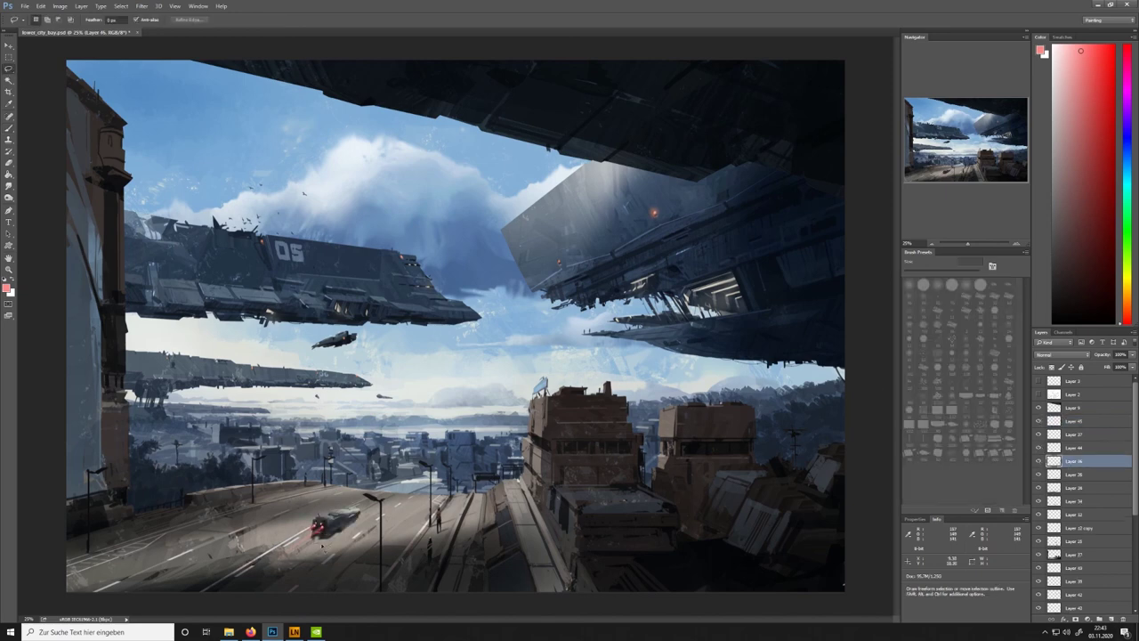
mouse_move(341, 549)
mouse_down()
mouse_move(376, 548)
mouse_move(370, 530)
mouse_move(334, 529)
mouse_up()
key(b)
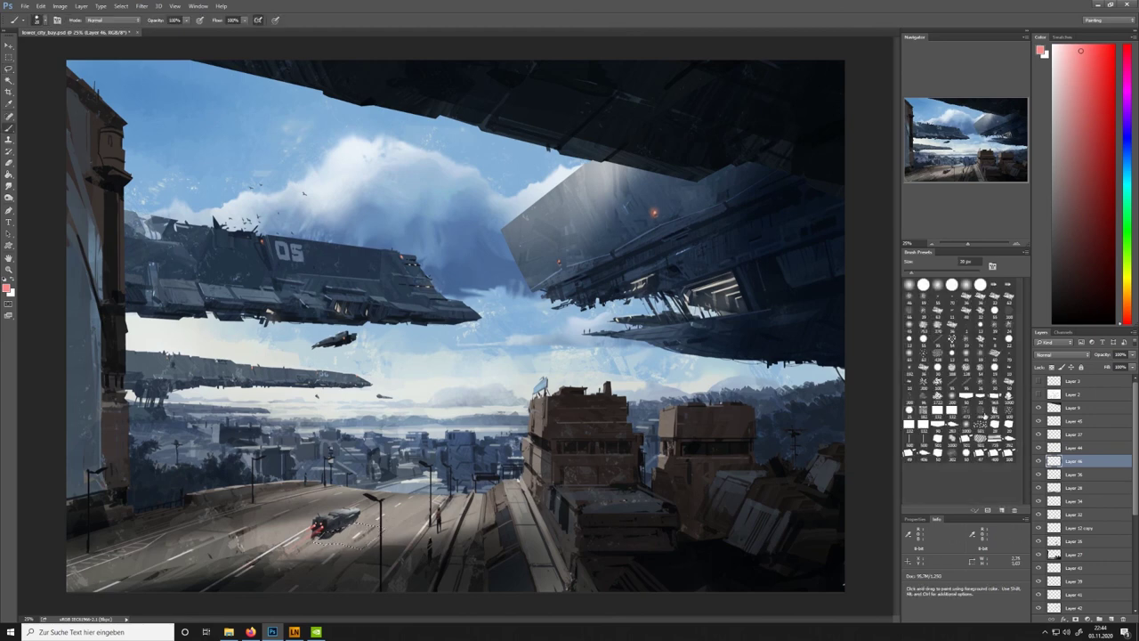
alt+click(537, 539)
drag(361, 550, 338, 548)
Deselect the shadow area and soften the lower edge of the vehicle's road shadow with the Eraser
key(l)
click(452, 537)
key(e)
click(954, 398)
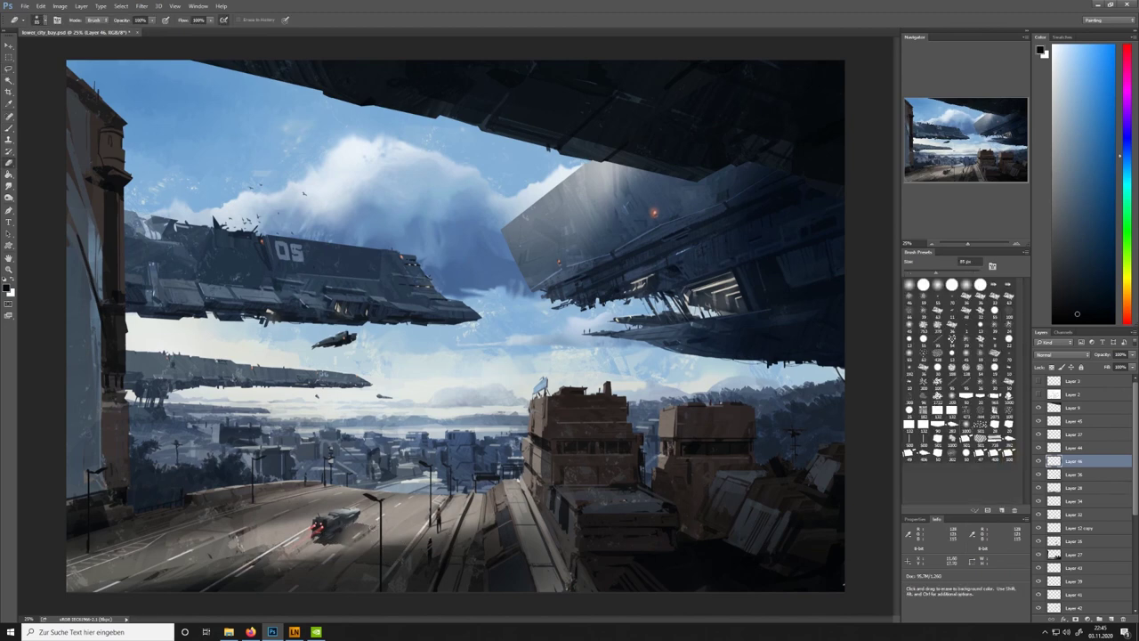
drag(341, 545, 365, 540)
Paint a faint red glow around the vehicle's tail lights and on the road, using sampled reds and the Eraser
key(b)
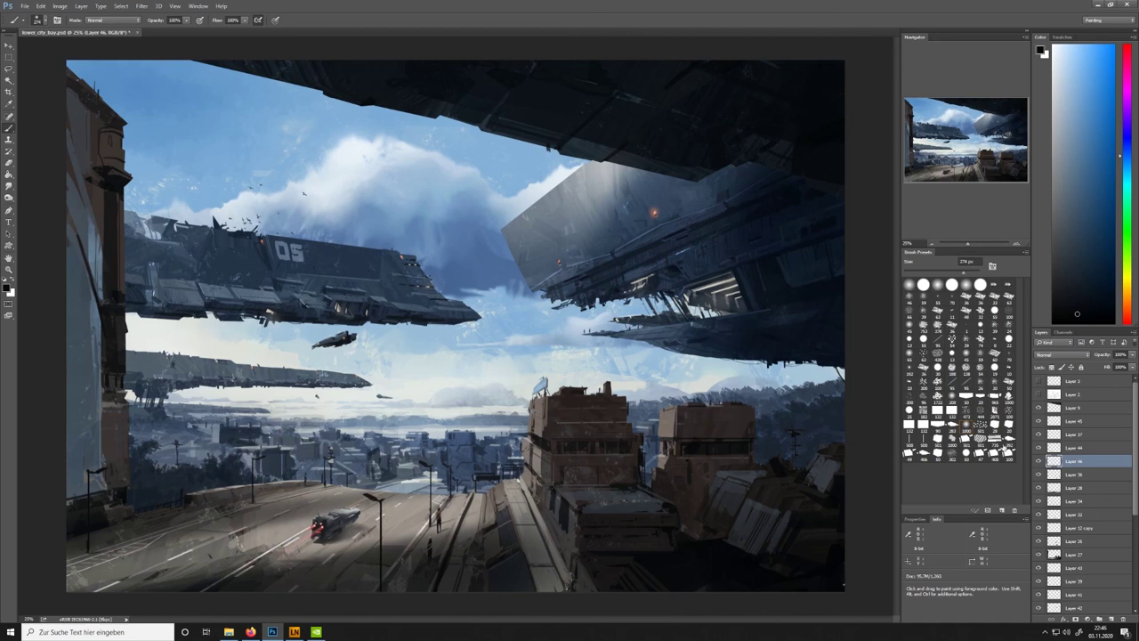
click(951, 410)
key(i)
click(318, 529)
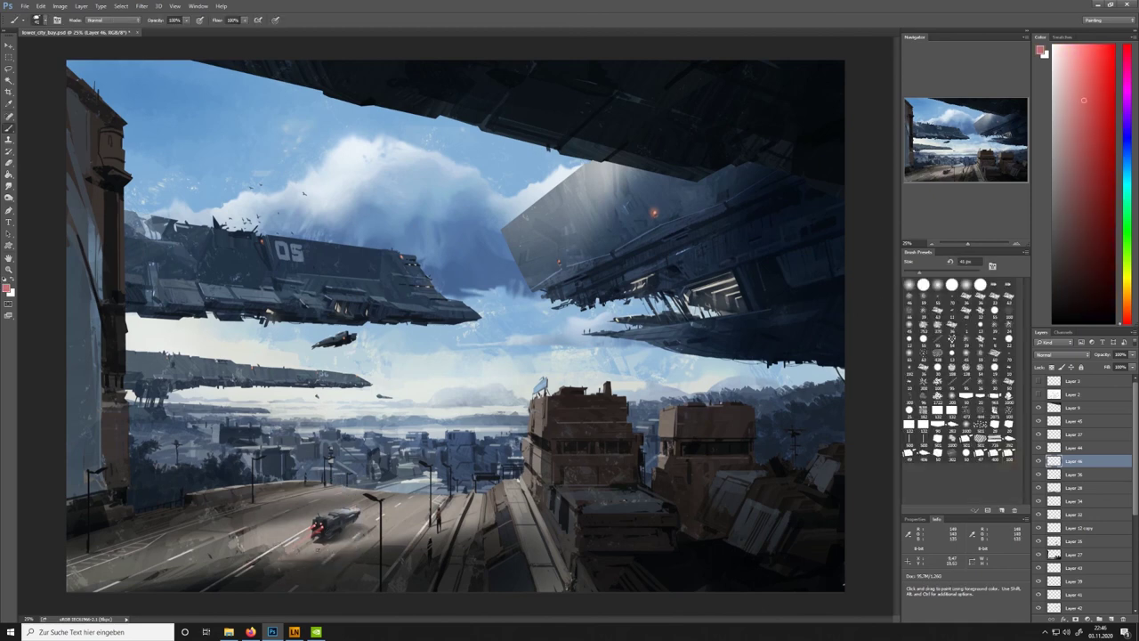
key(e)
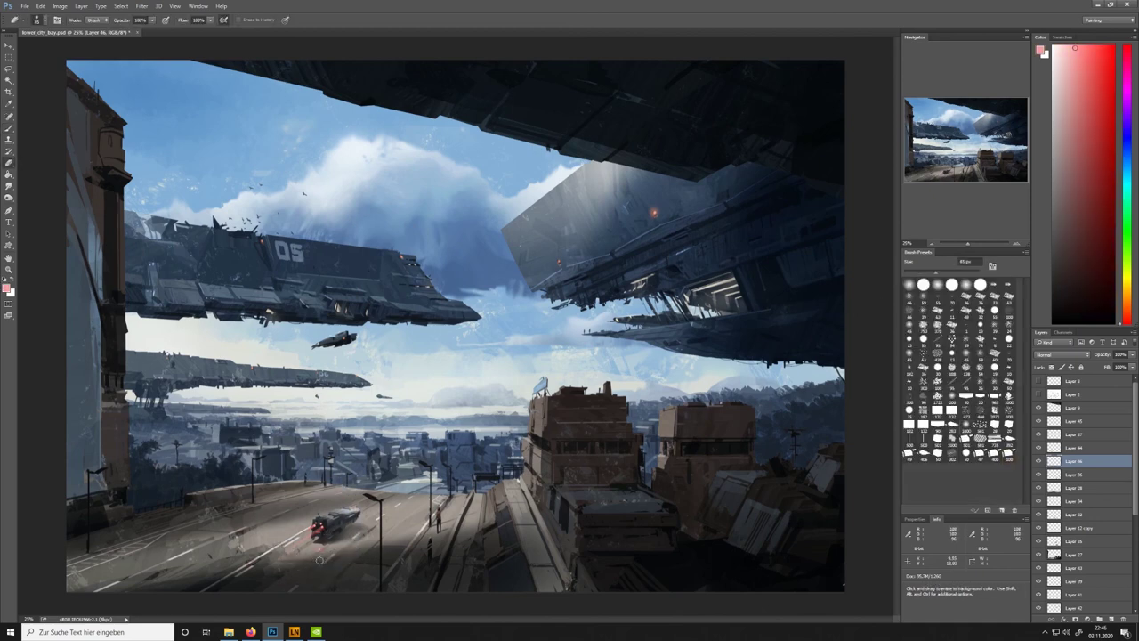
key(b)
alt+click(322, 548)
key(e)
key(b)
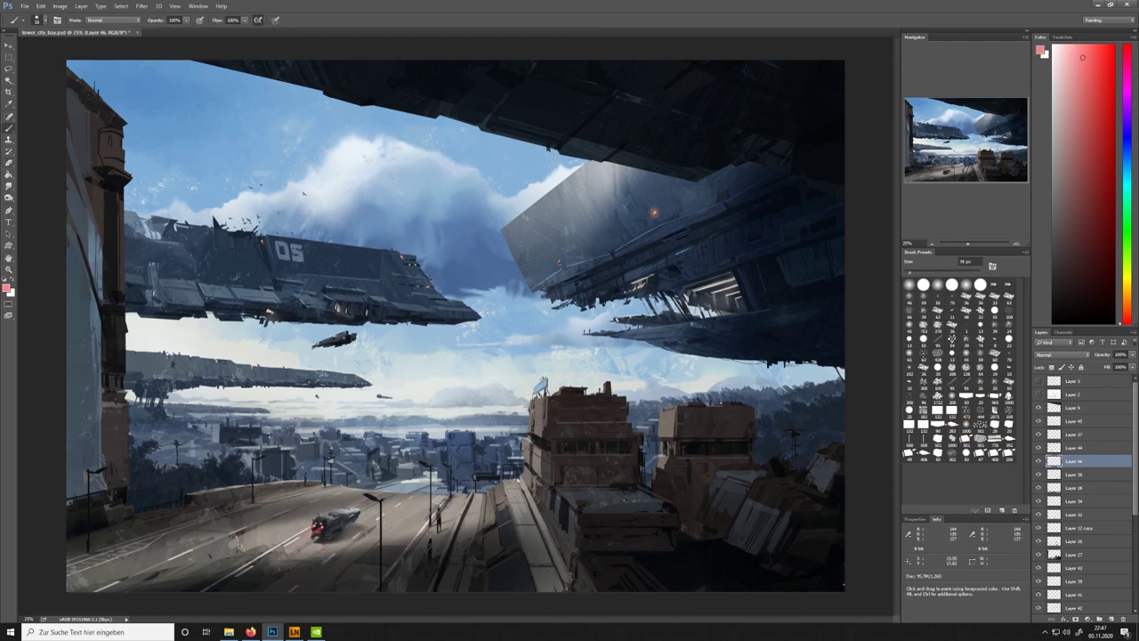
alt+click(363, 516)
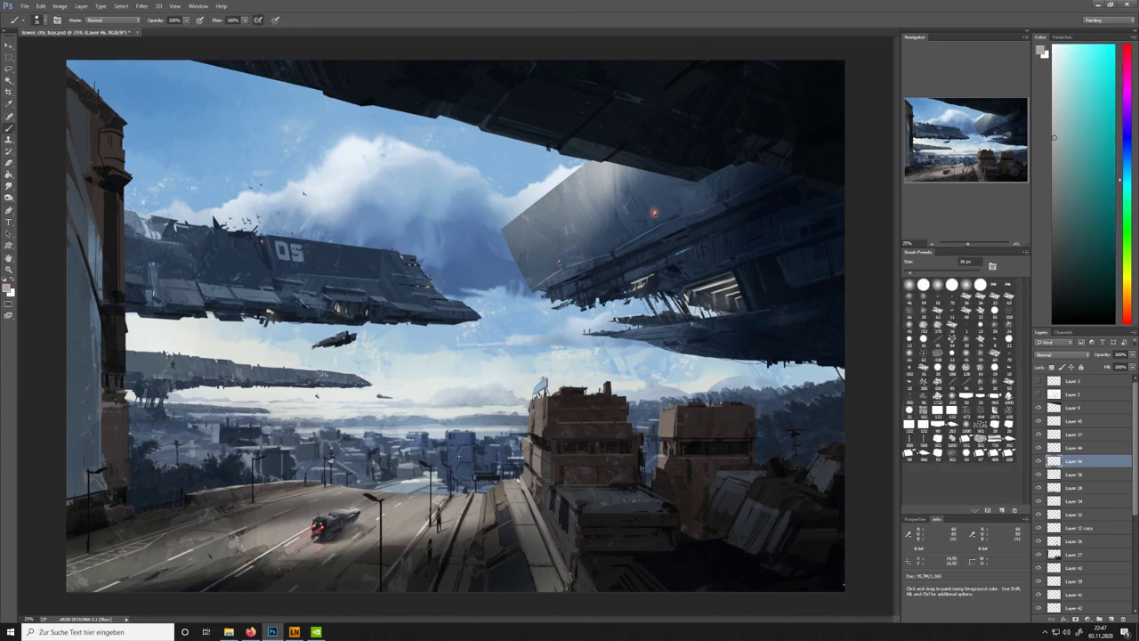
alt+click(321, 529)
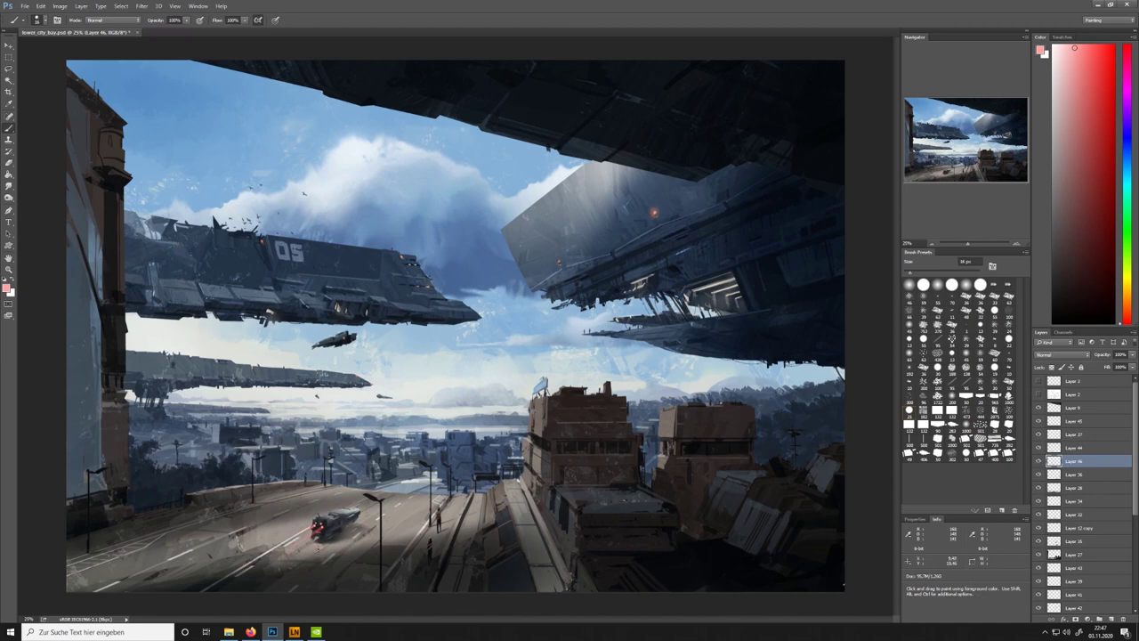
Check Layer 36's visibility and add a new layer directly above it
click(1039, 474)
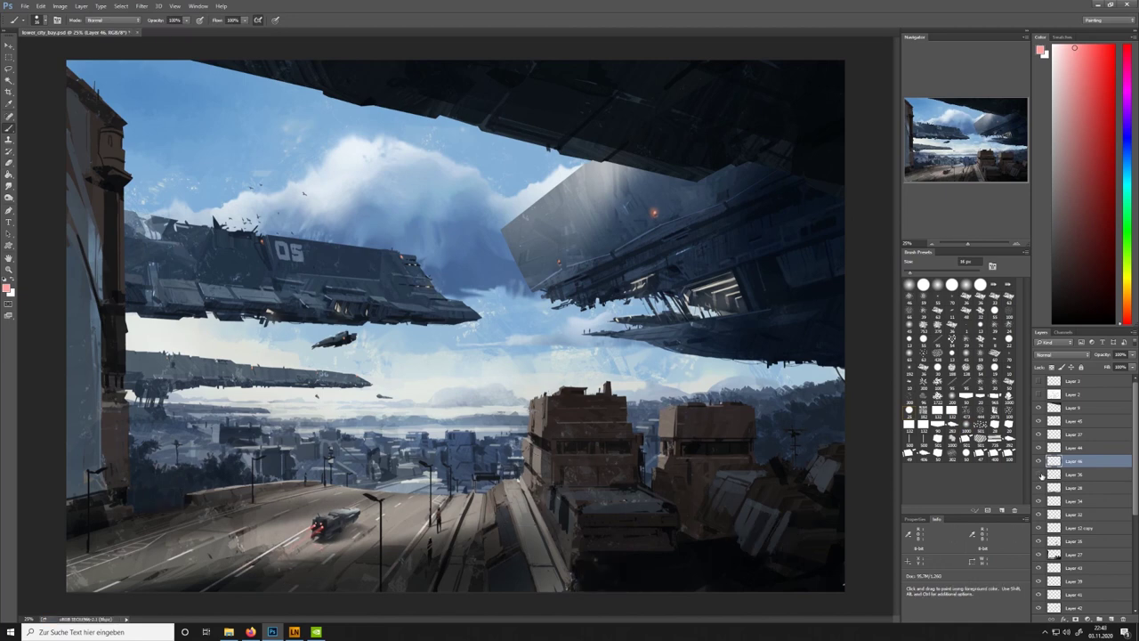
click(1038, 474)
click(1050, 477)
click(1111, 618)
On the new layer, paint over rough patches of the foreground road with grey tones sampled from its surface
click(928, 285)
alt+click(242, 497)
alt+click(242, 497)
alt+click(242, 496)
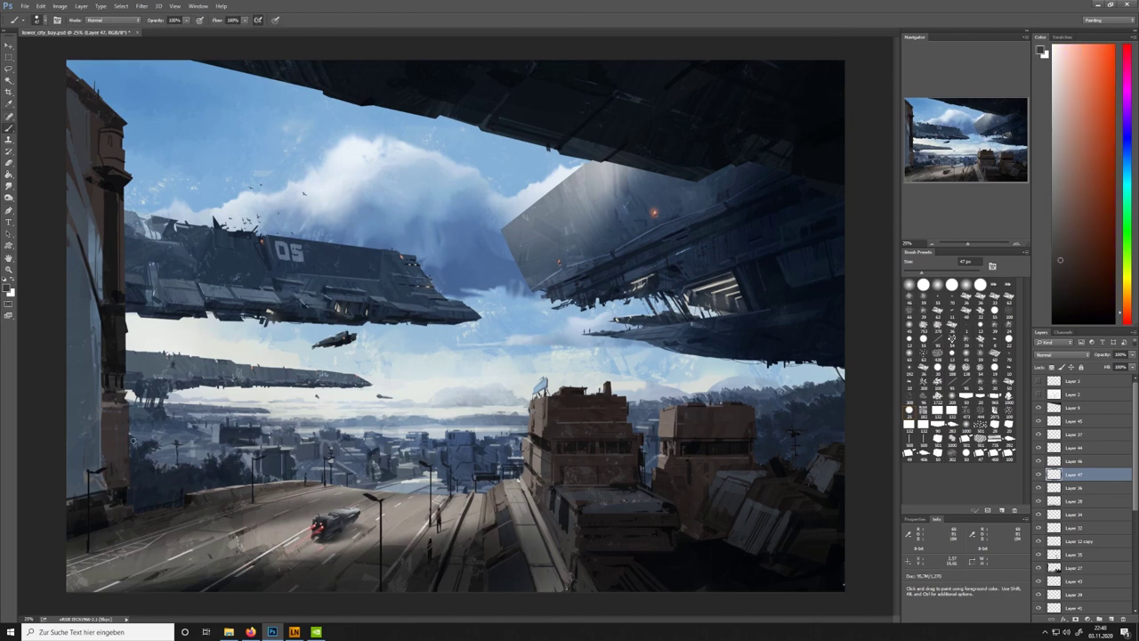
alt+click(97, 576)
alt+click(366, 516)
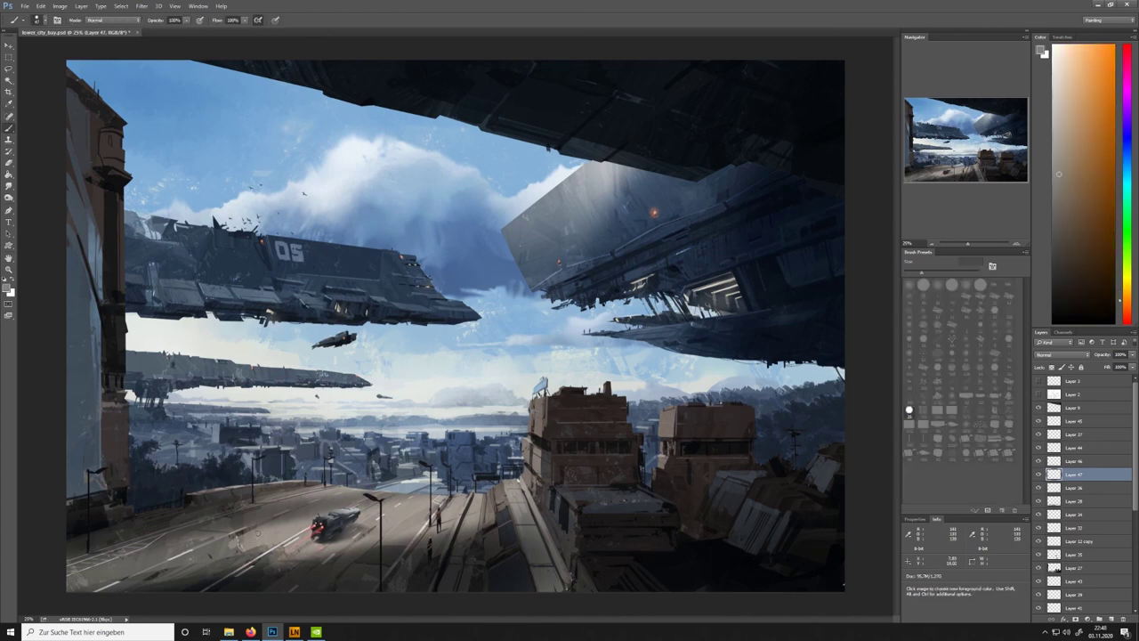
drag(258, 527, 281, 516)
alt+click(231, 551)
alt+click(180, 580)
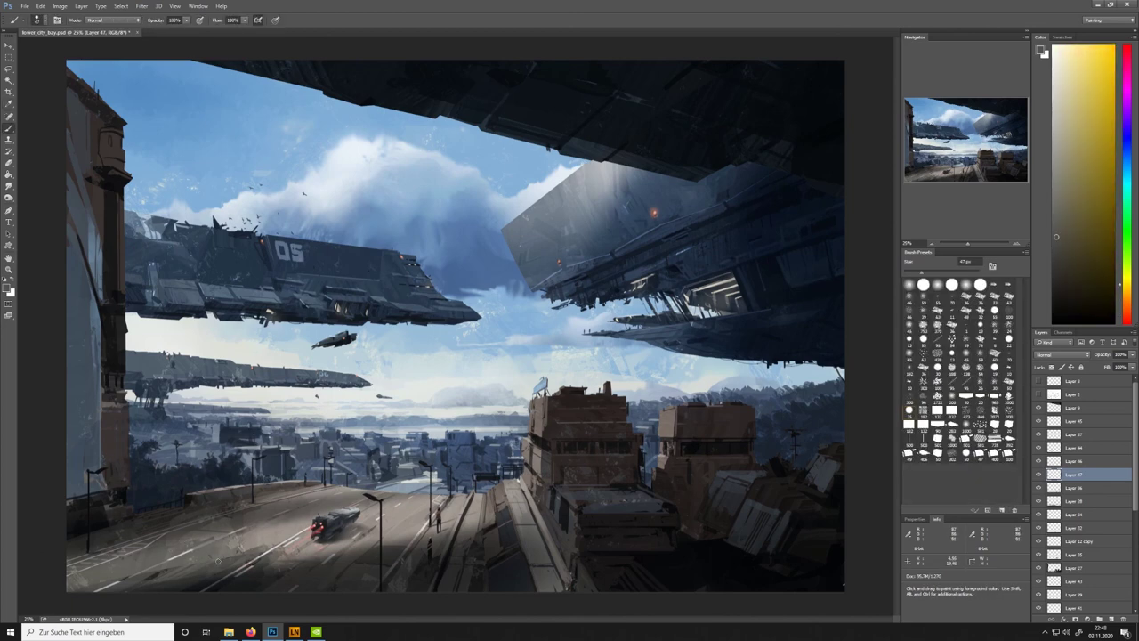
alt+click(203, 564)
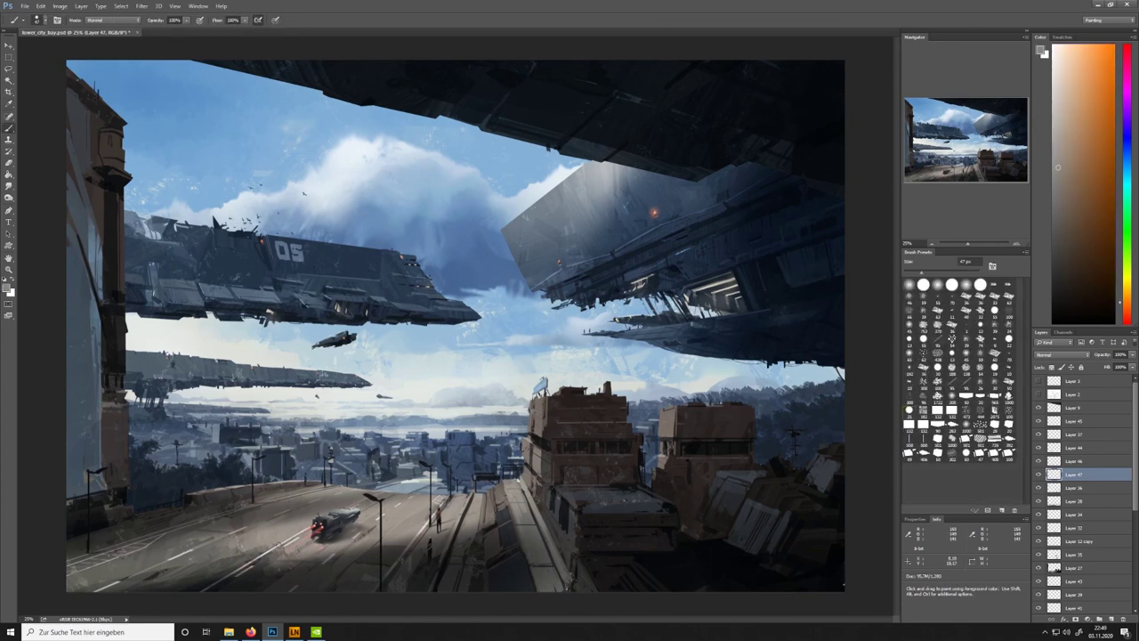
Clean up the road surface between the vehicle and the far barrier with a smaller brush and sampled road colours
alt+click(267, 564)
alt+click(214, 516)
alt+click(206, 517)
alt+click(199, 514)
key(bracketleft)
key(bracketleft)
key(bracketleft)
alt+click(238, 504)
alt+click(642, 500)
alt+click(254, 519)
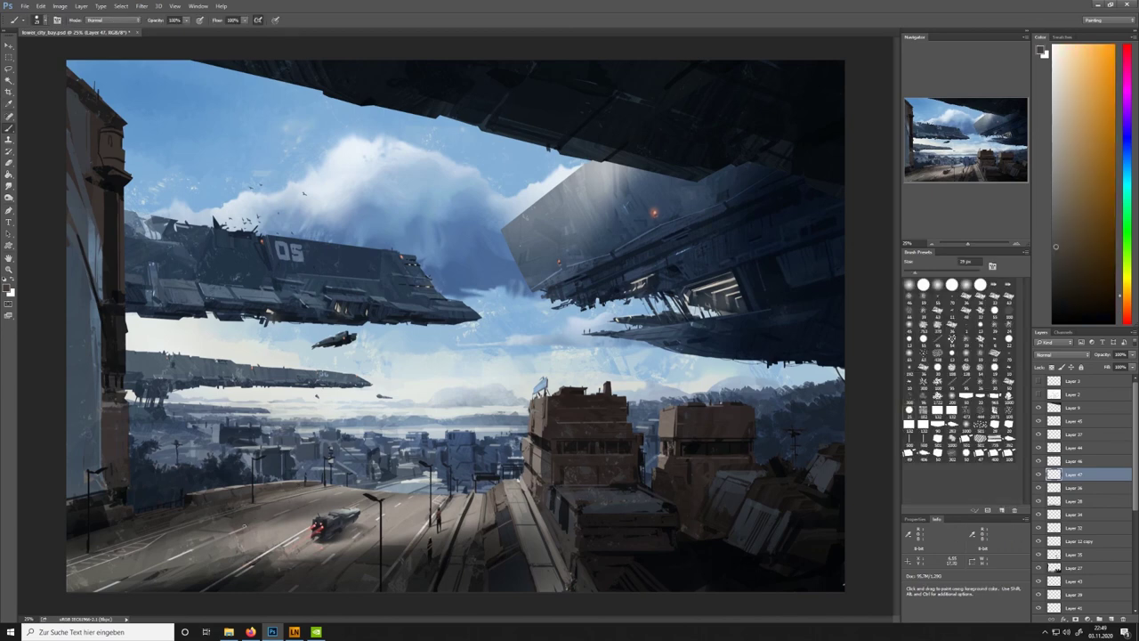
alt+click(252, 532)
Touch up the roadside rails and the large brown building's walls and edges with locally sampled dark tones
alt+click(303, 504)
alt+click(478, 509)
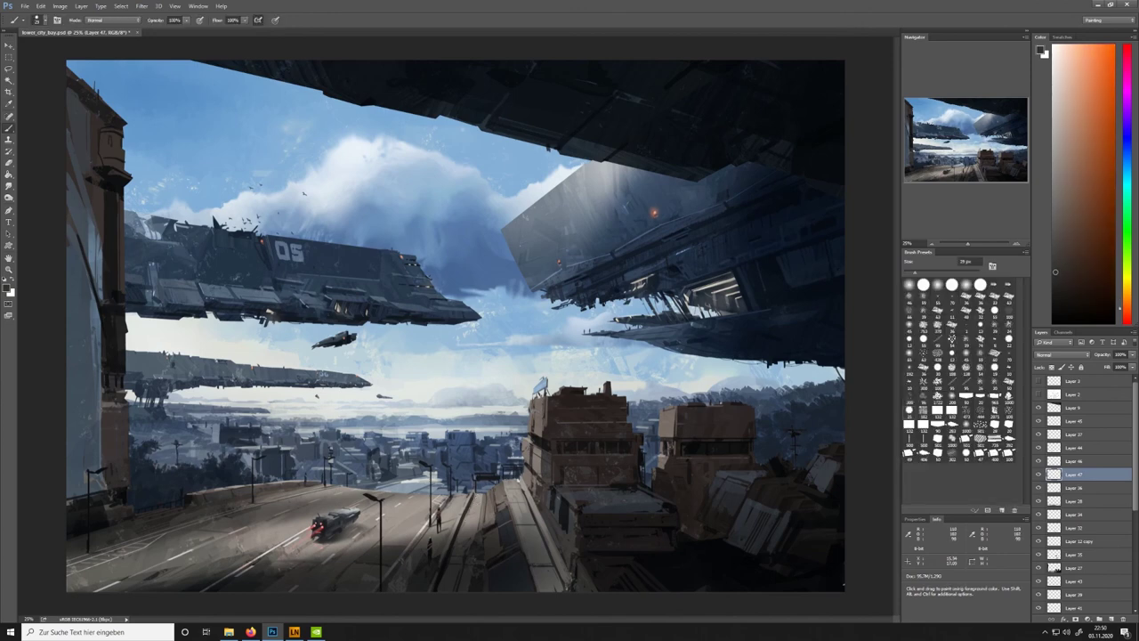
alt+click(448, 567)
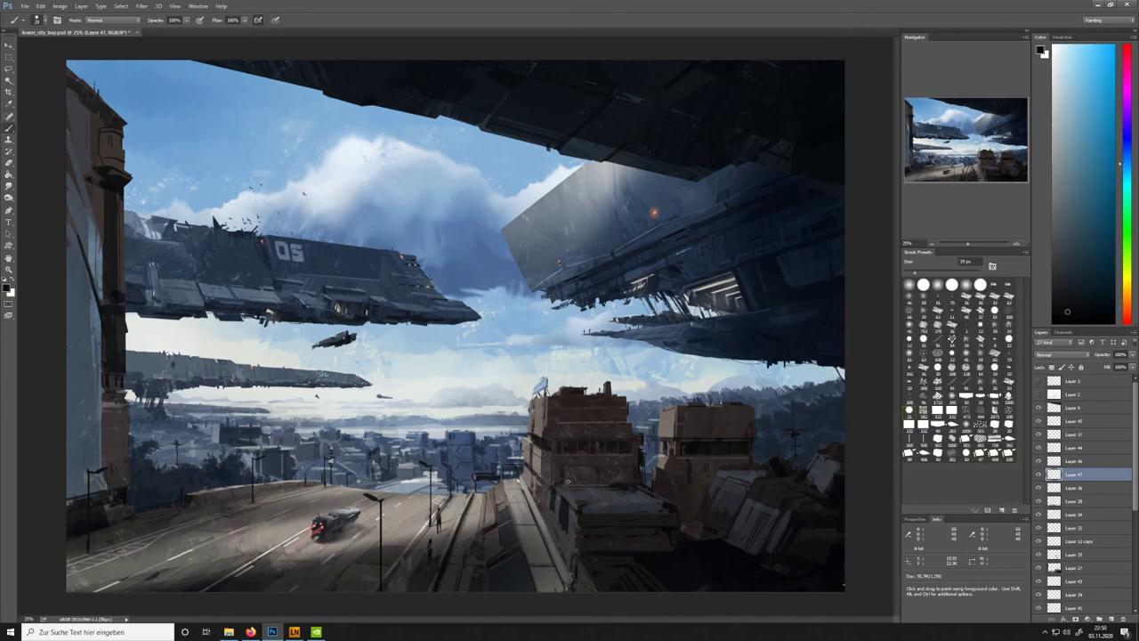
alt+click(570, 531)
alt+click(634, 447)
alt+click(611, 482)
alt+click(579, 489)
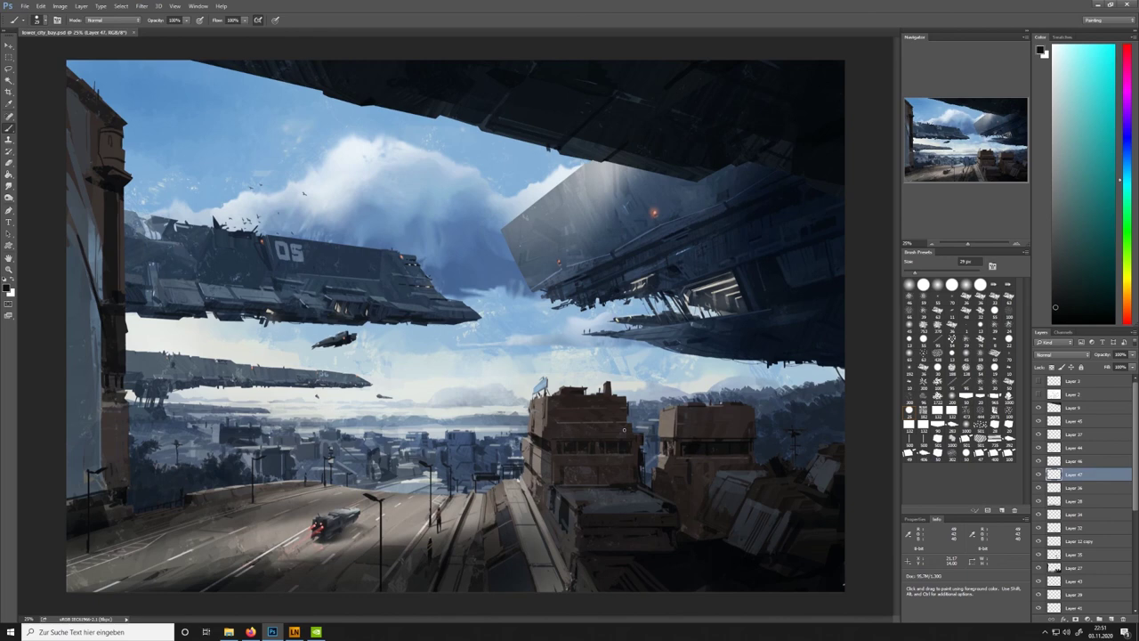
Add a new layer above Layer 9 and paint a dark pipe beneath the overhead ship's hull with a sampled colour
scroll(1076, 533, down, 5)
scroll(1077, 445, up, 5)
click(1077, 410)
click(1110, 618)
click(1007, 454)
alt+click(498, 120)
mouse_move(523, 145)
mouse_down()
mouse_move(415, 119)
mouse_move(523, 145)
mouse_up()
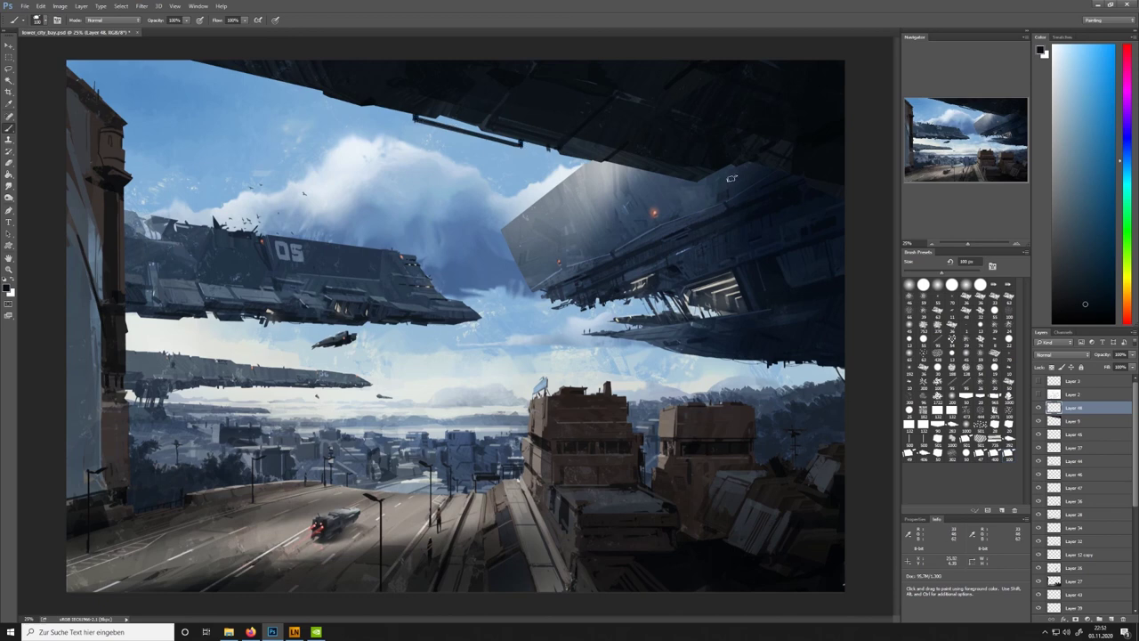
Lasso hanging boxes and struts beneath the overhead ship's pipe, paint them near-black and deselect
key(l)
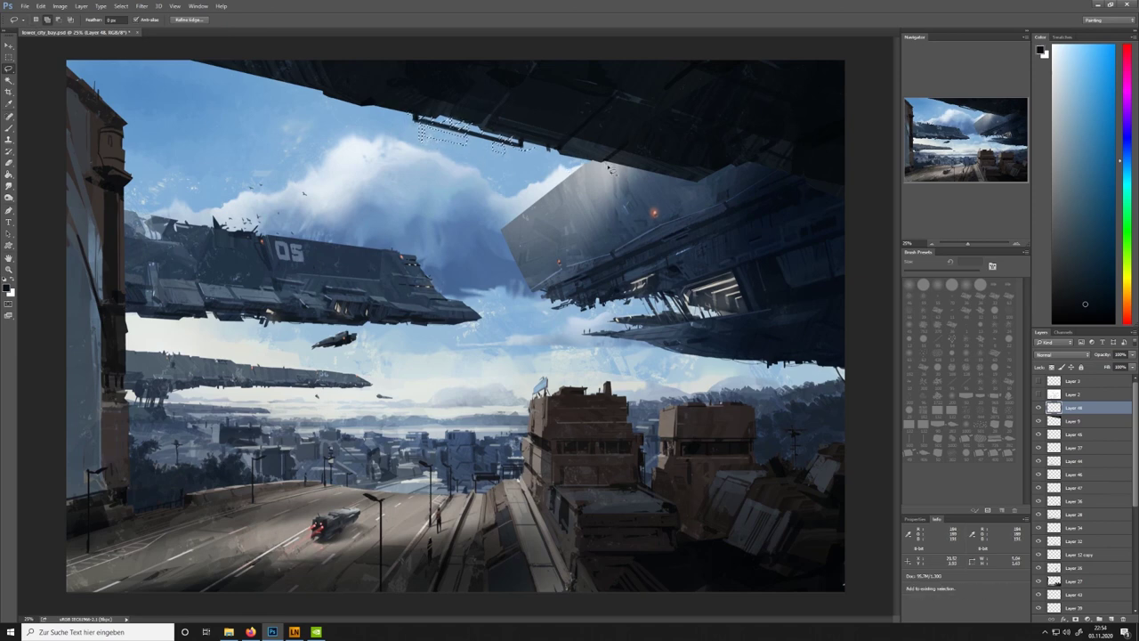
key(b)
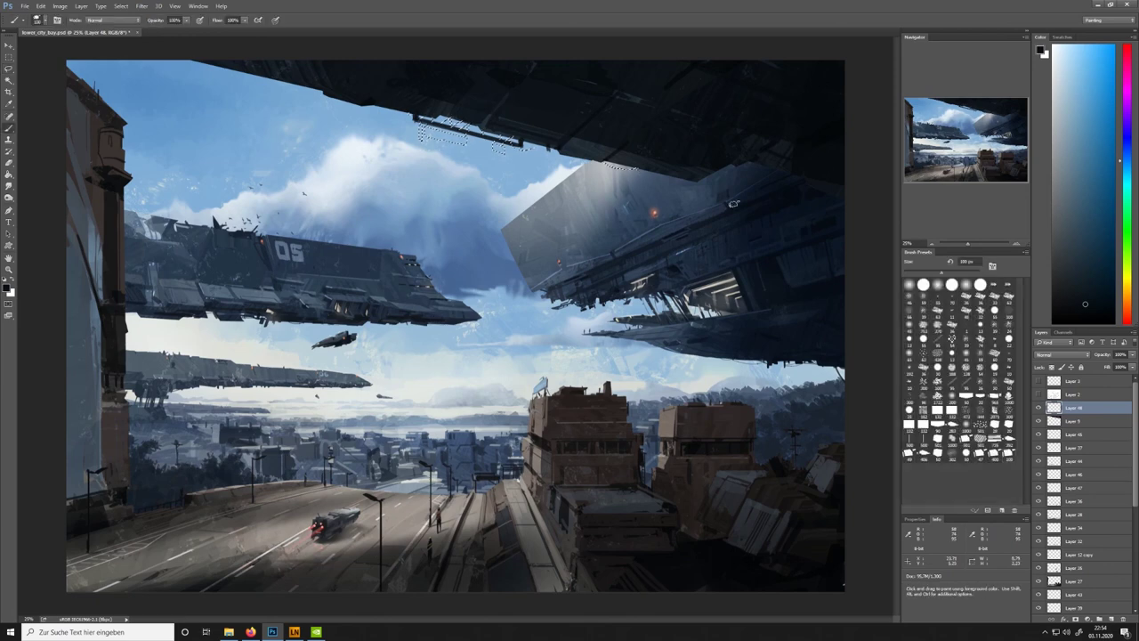
key(ctrl+d)
key(l)
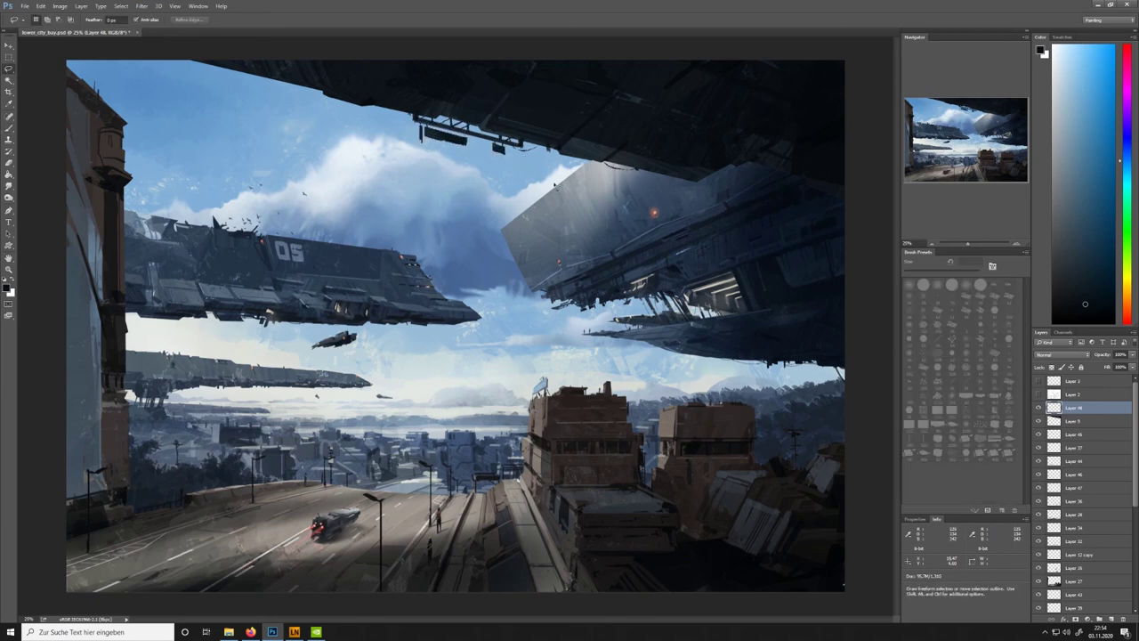
Paint fine details along the overhead ship's lower edge with a small brush and dark tones sampled from the hull
key(b)
key(shift+comma)
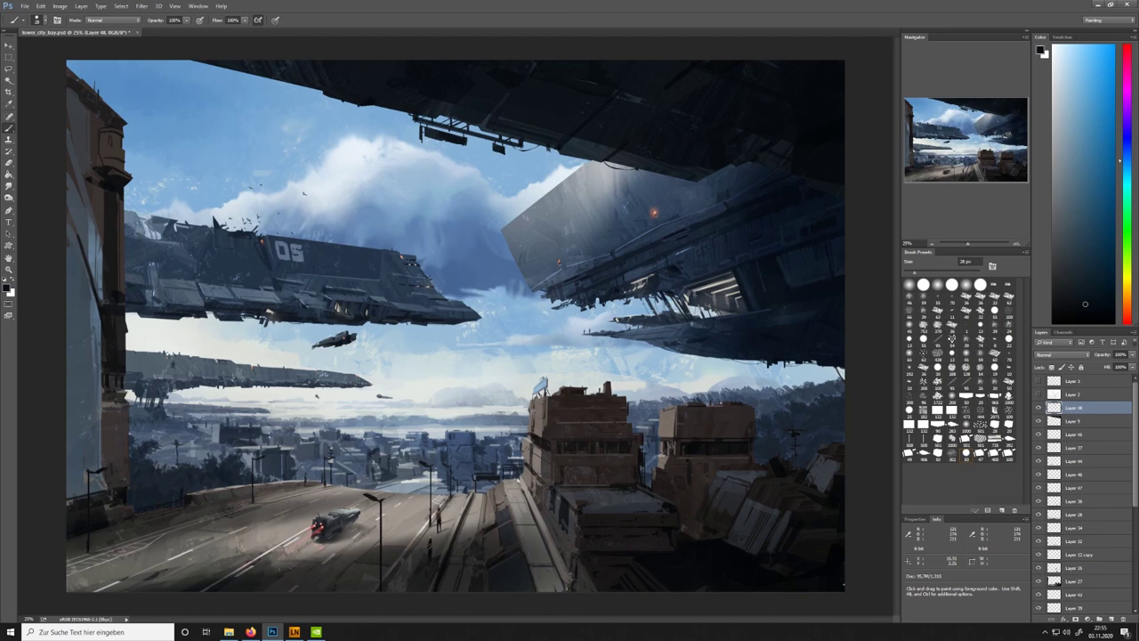
key(shift)
alt+click(475, 108)
alt+click(602, 144)
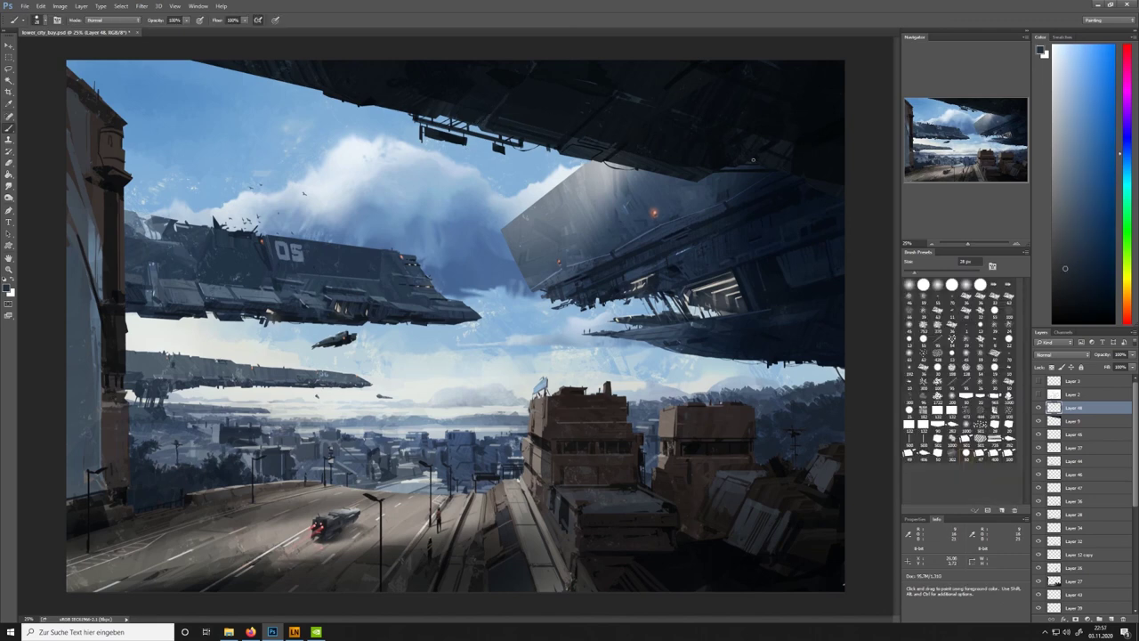
Paint several small dark birds in the sky below the overhead ship and trim their shapes with the Eraser
alt+click(463, 134)
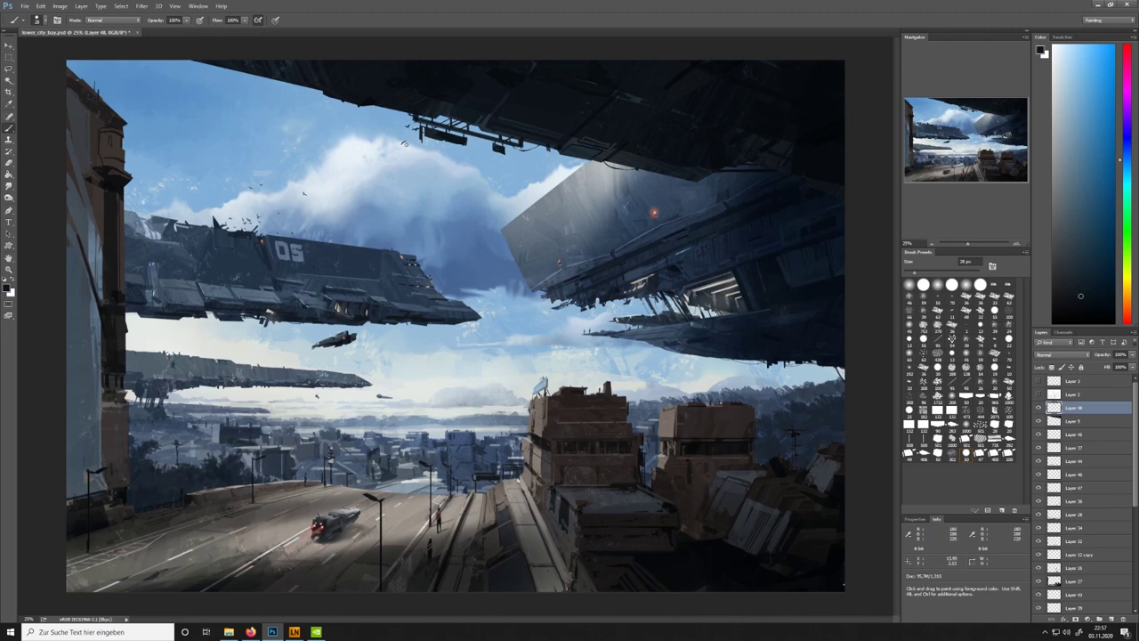
key(e)
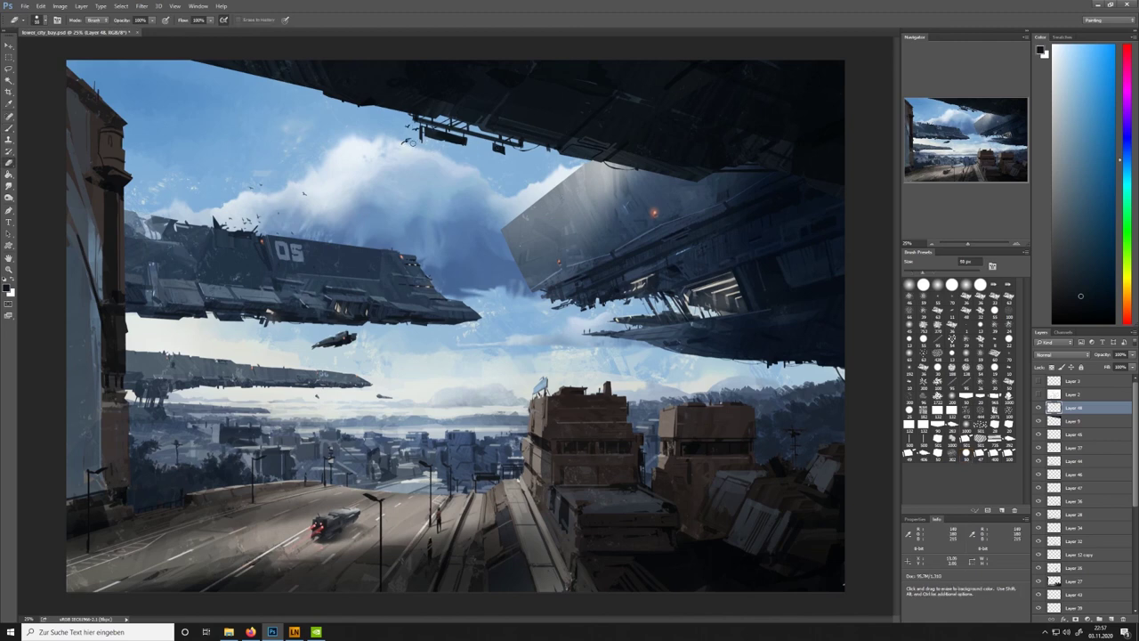
key(b)
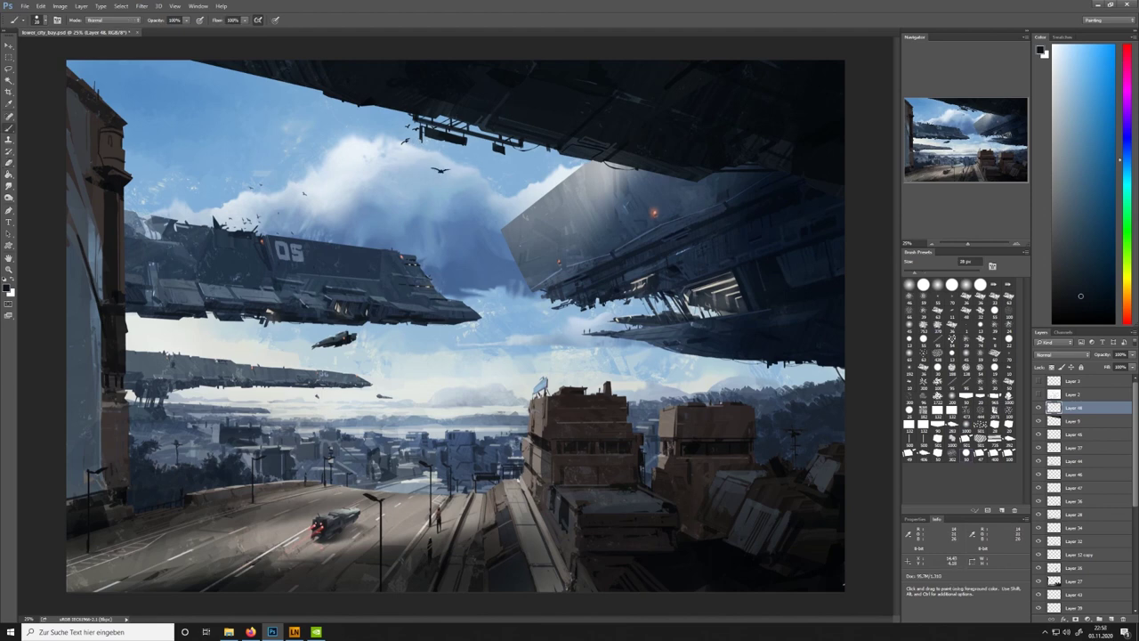
key(e)
key(b)
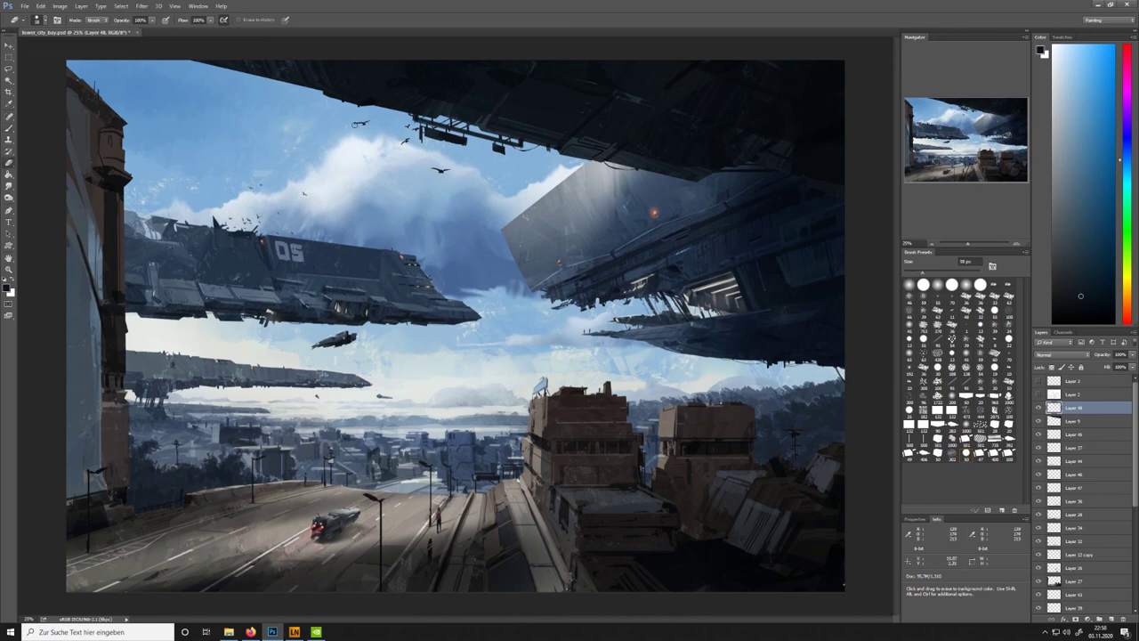
key(e)
key(b)
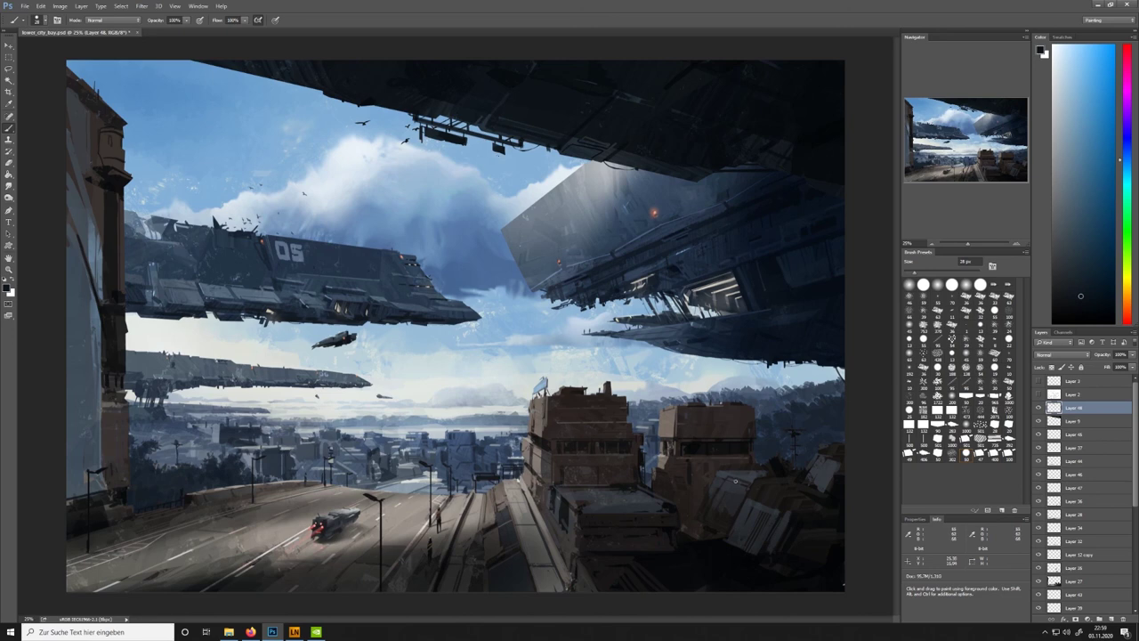
Toggle the visibility of individual layers to find the foreground building details and select the matching layer
scroll(1123, 513, down, 7)
click(1039, 540)
click(1039, 540)
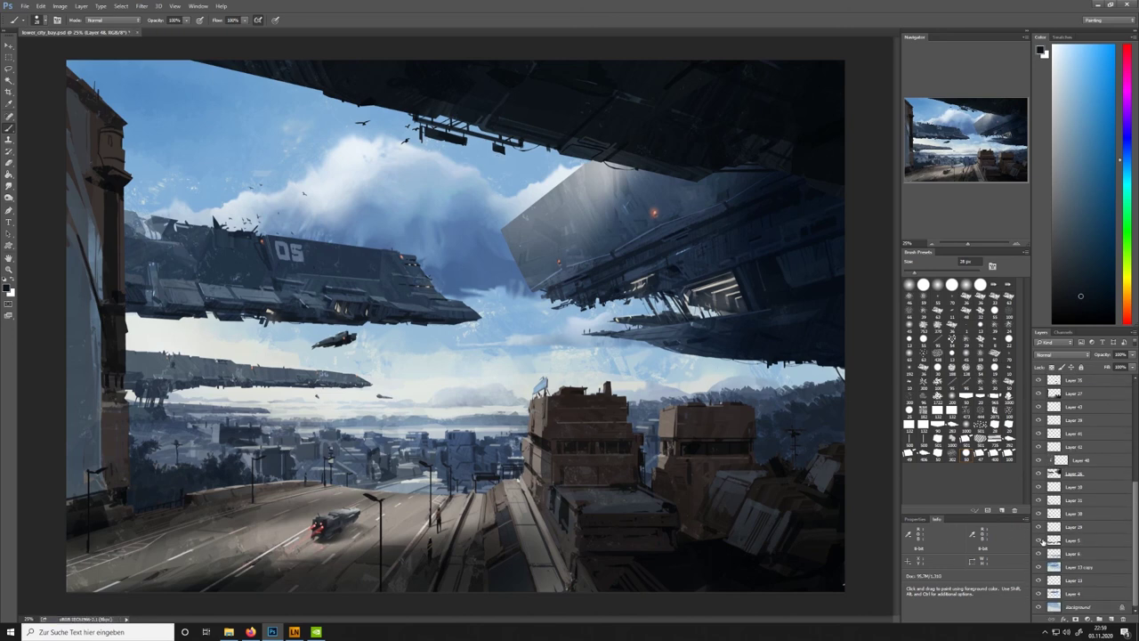
scroll(1042, 485, up, 2)
click(1039, 434)
click(1042, 422)
key(e)
key(b)
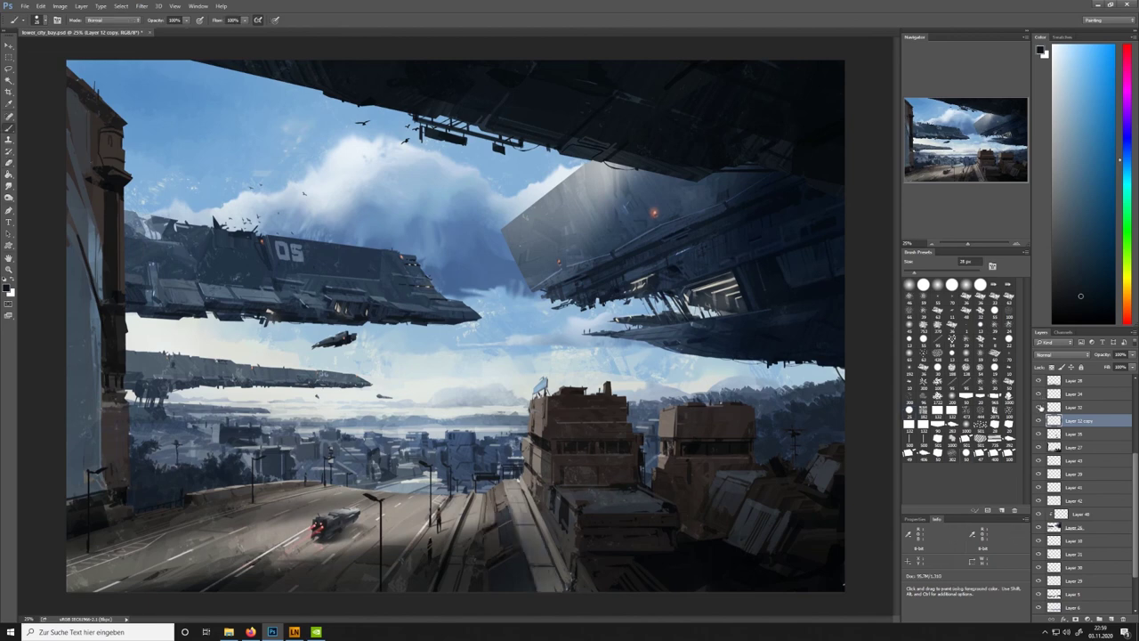
click(1043, 409)
Select the dark window openings of both brown buildings and the lower front block with marquee and lasso shapes
key(m)
mouse_move(564, 442)
mouse_down()
mouse_move(745, 456)
mouse_move(723, 452)
mouse_up()
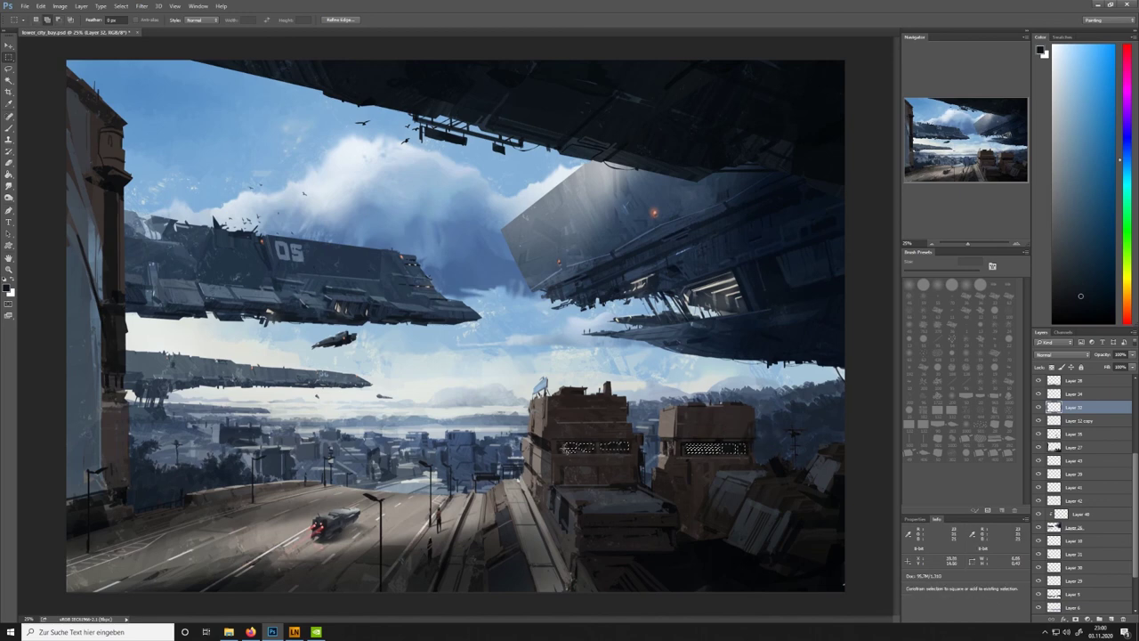
key(l)
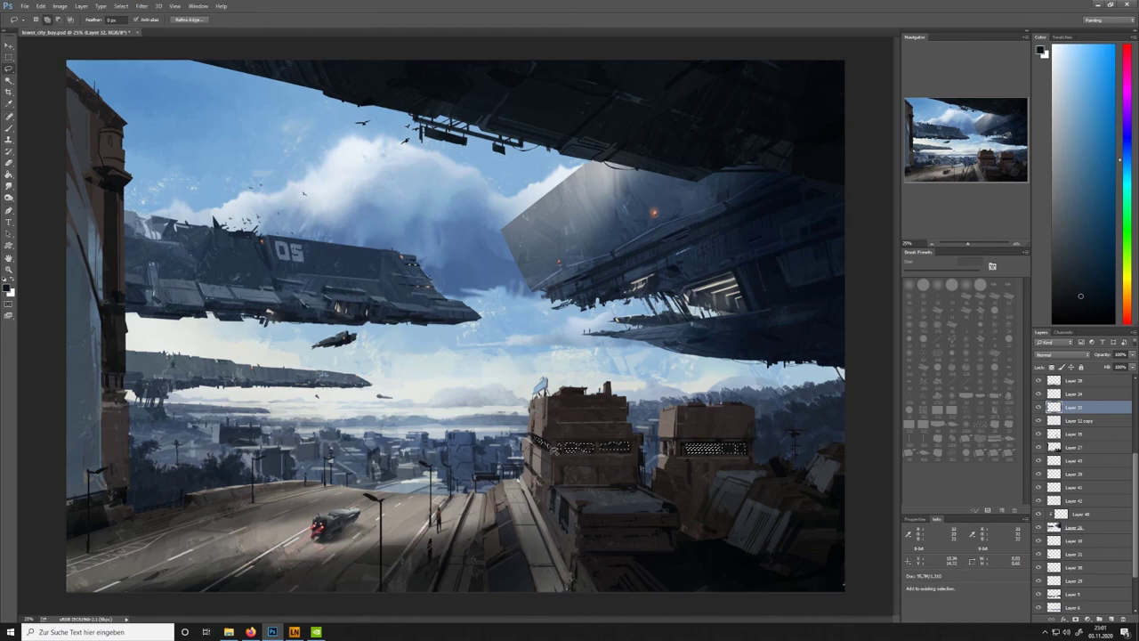
drag(553, 495, 555, 498)
drag(668, 445, 669, 447)
key(m)
drag(588, 533, 663, 545)
Paint blue reflections into the buildings' window openings using a colour sampled from the distant sky
key(b)
key(ctrl+d)
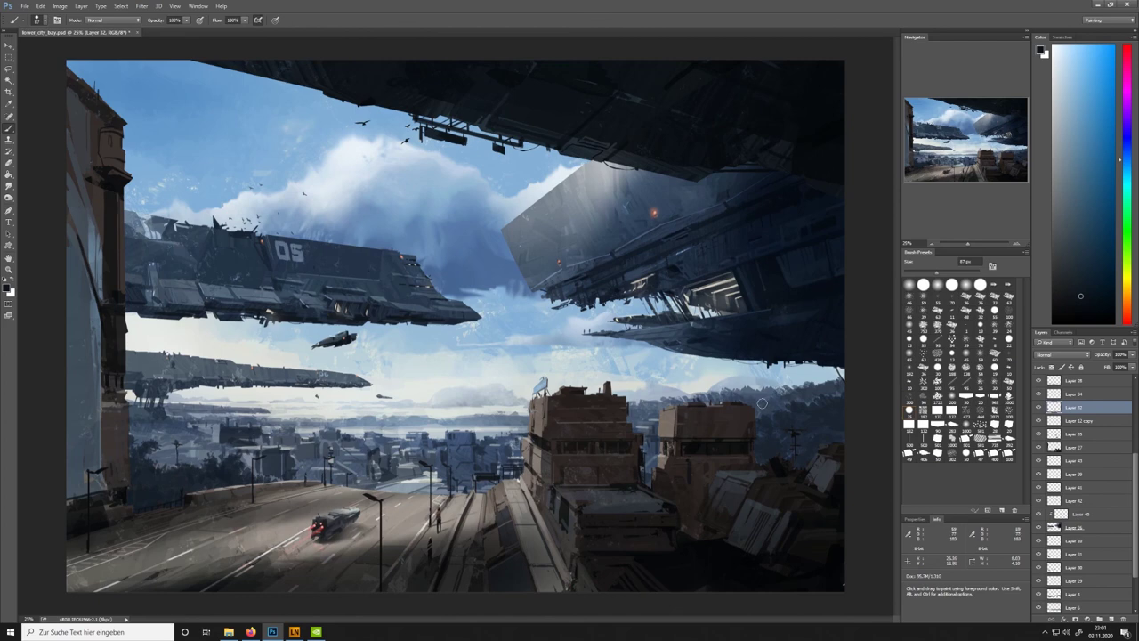
alt+click(675, 359)
mouse_move(545, 444)
mouse_down()
mouse_move(643, 452)
mouse_move(584, 446)
mouse_up()
drag(763, 455, 685, 449)
mouse_move(664, 538)
mouse_down()
mouse_move(590, 538)
mouse_move(660, 538)
mouse_up()
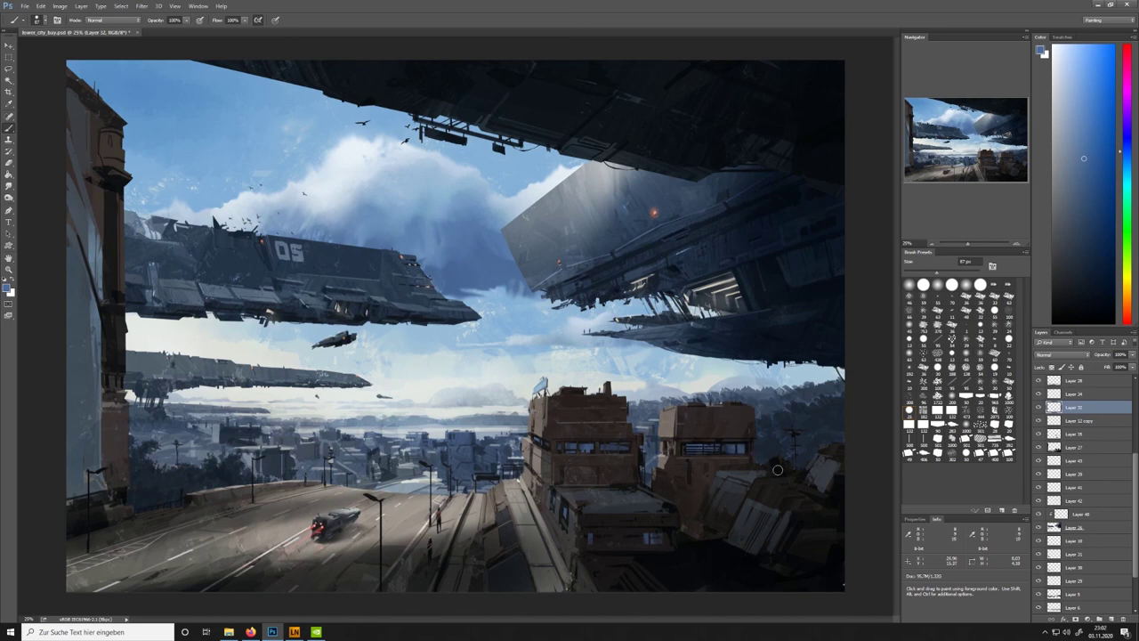
Adjust the colour of the blue window reflections with an image adjustment and apply it
ctrl+click(731, 450)
click(60, 6)
mouse_move(73, 27)
click(178, 75)
mouse_move(896, 326)
mouse_down()
mouse_move(949, 338)
mouse_move(839, 336)
mouse_move(898, 338)
mouse_up()
key(Return)
Paint warm yellow-orange interior lights into the building windows with a smaller brush
drag(936, 272, 922, 272)
click(1126, 285)
click(1075, 76)
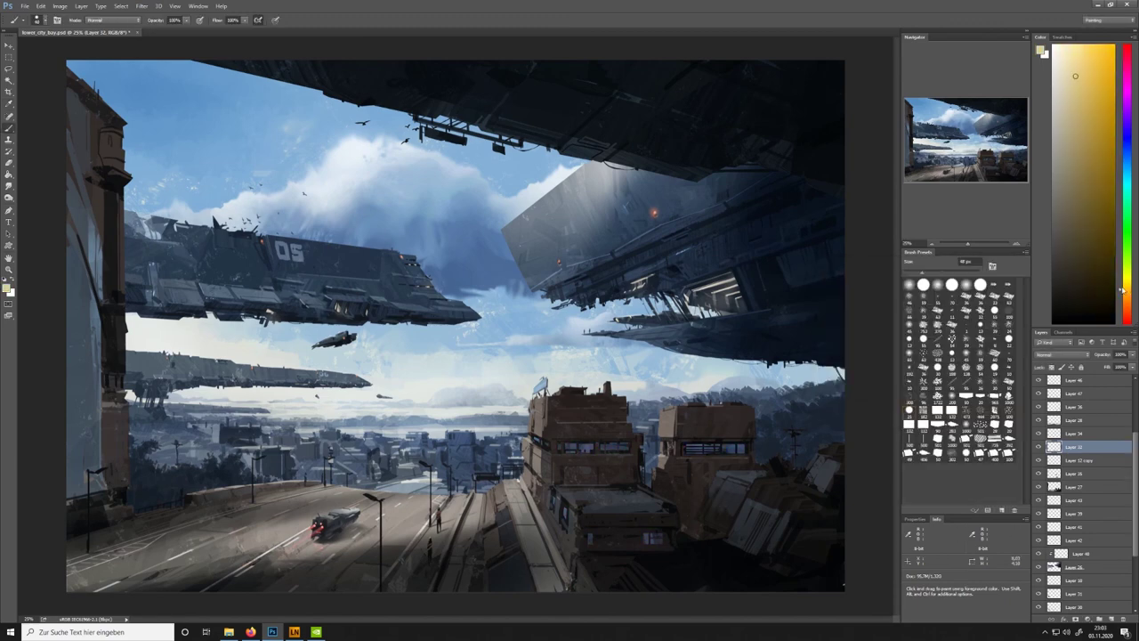
click(1126, 294)
drag(686, 447, 714, 448)
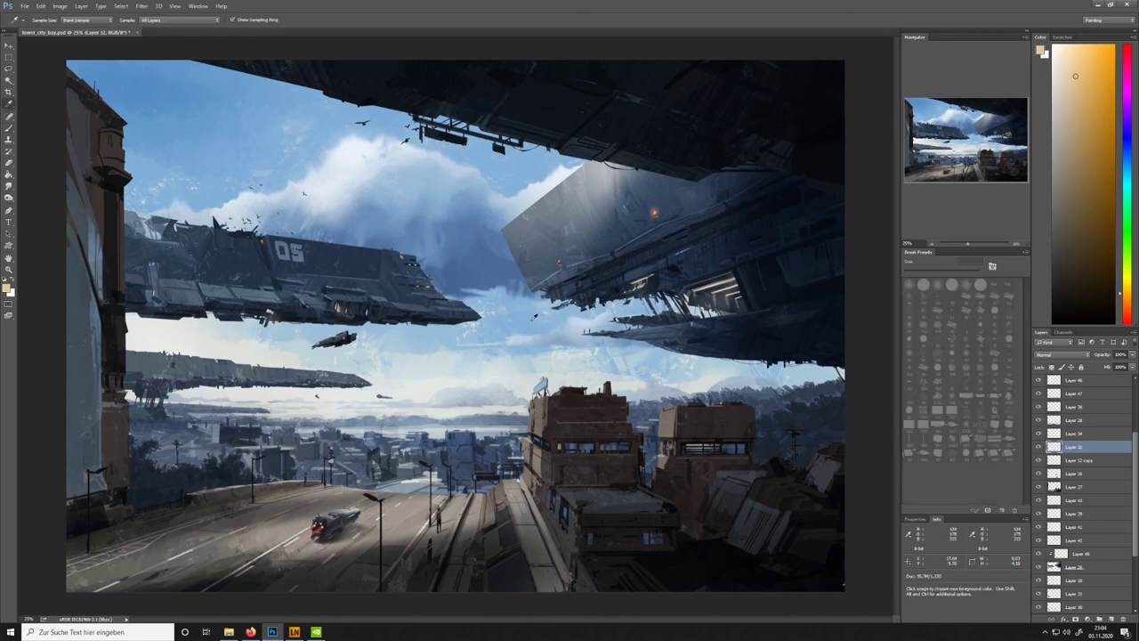
Refine the window panes with sampled blue and pale tones and clean them up with a larger Eraser
alt+click(671, 445)
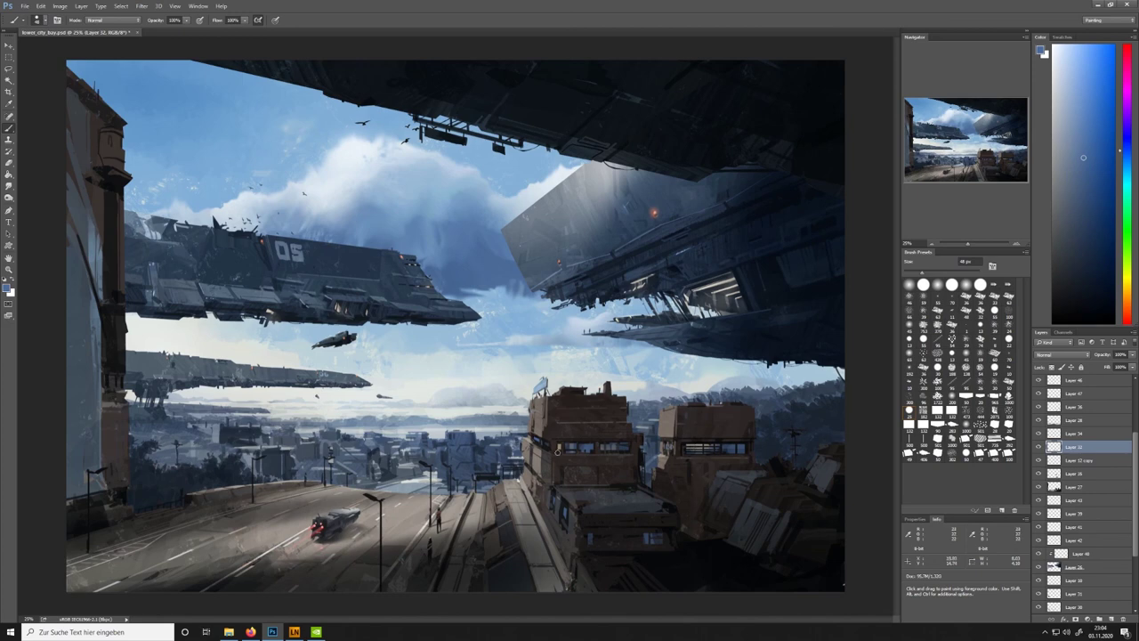
alt+click(558, 501)
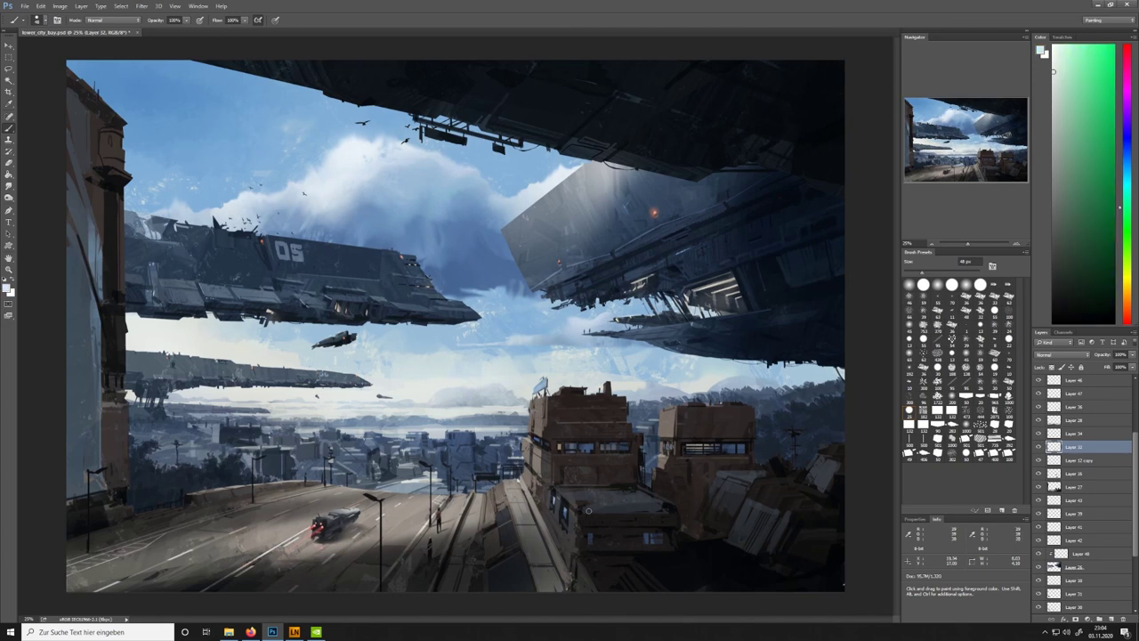
alt+click(730, 449)
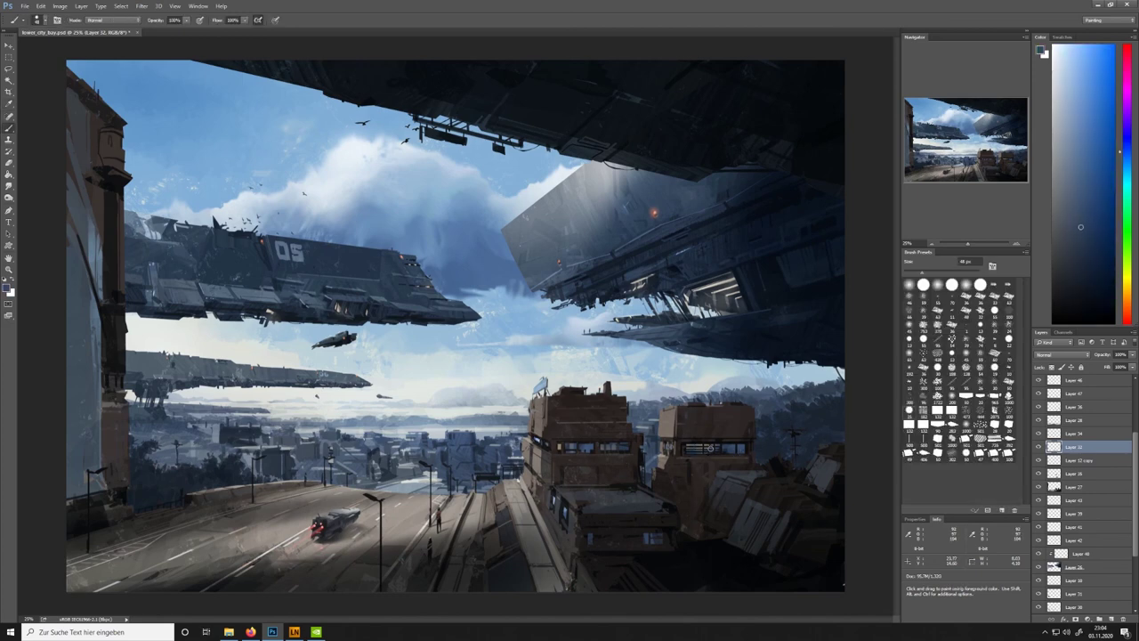
key(e)
click(936, 274)
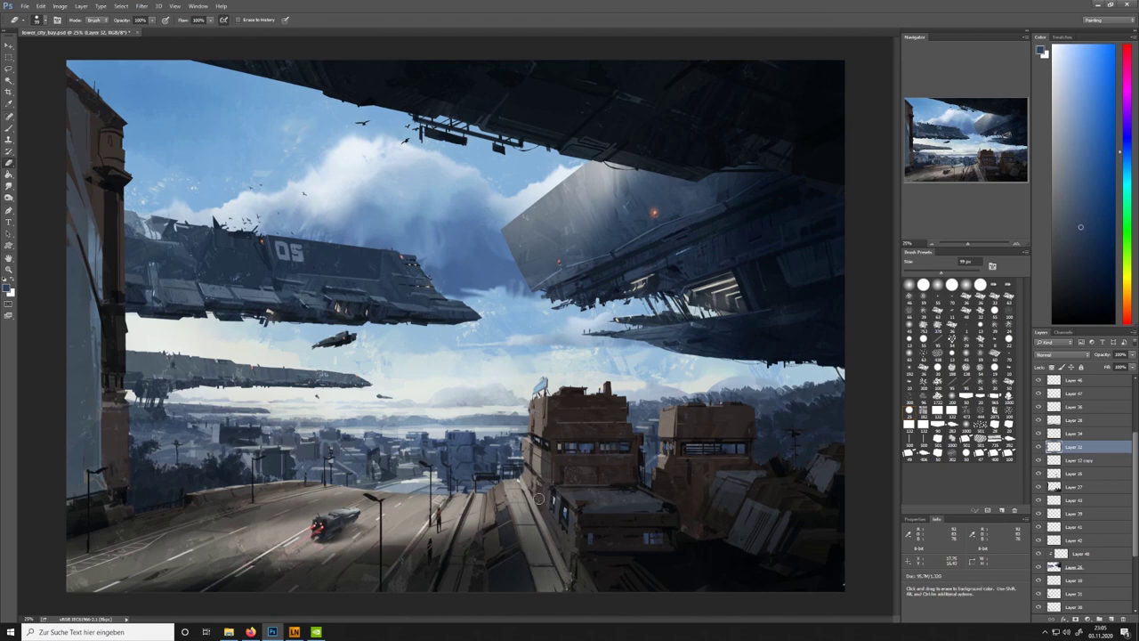
Rework the dark debris and shadowed ground beside the brown buildings with an angular brush and sampled dark colours
key(b)
click(1008, 453)
alt+click(794, 482)
drag(766, 484, 827, 498)
alt+click(796, 497)
alt+click(785, 514)
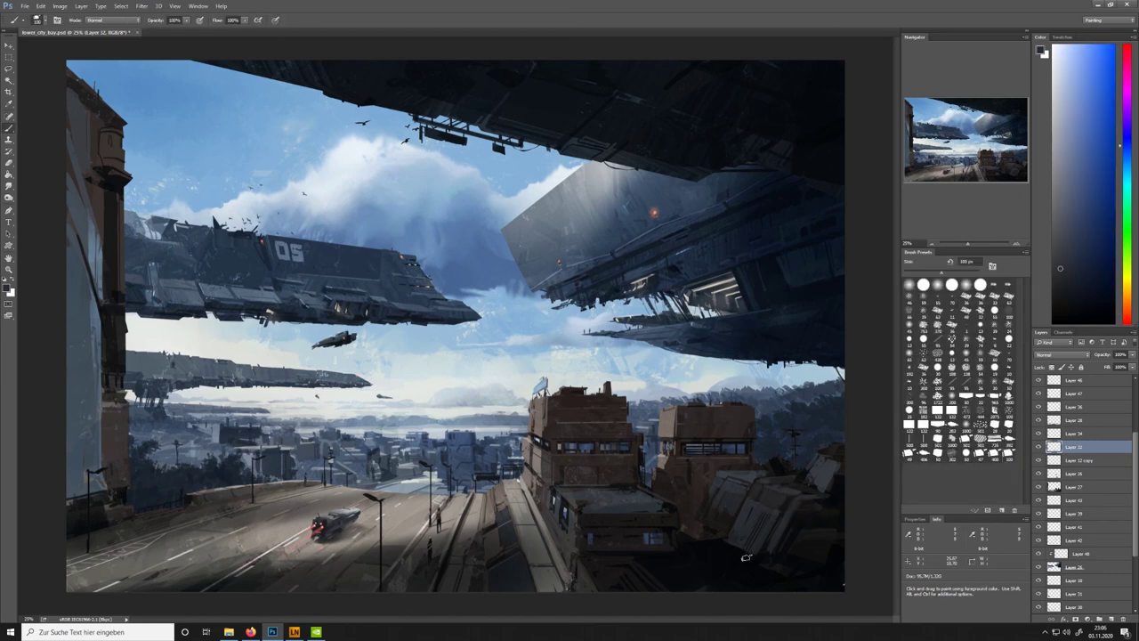
alt+click(775, 536)
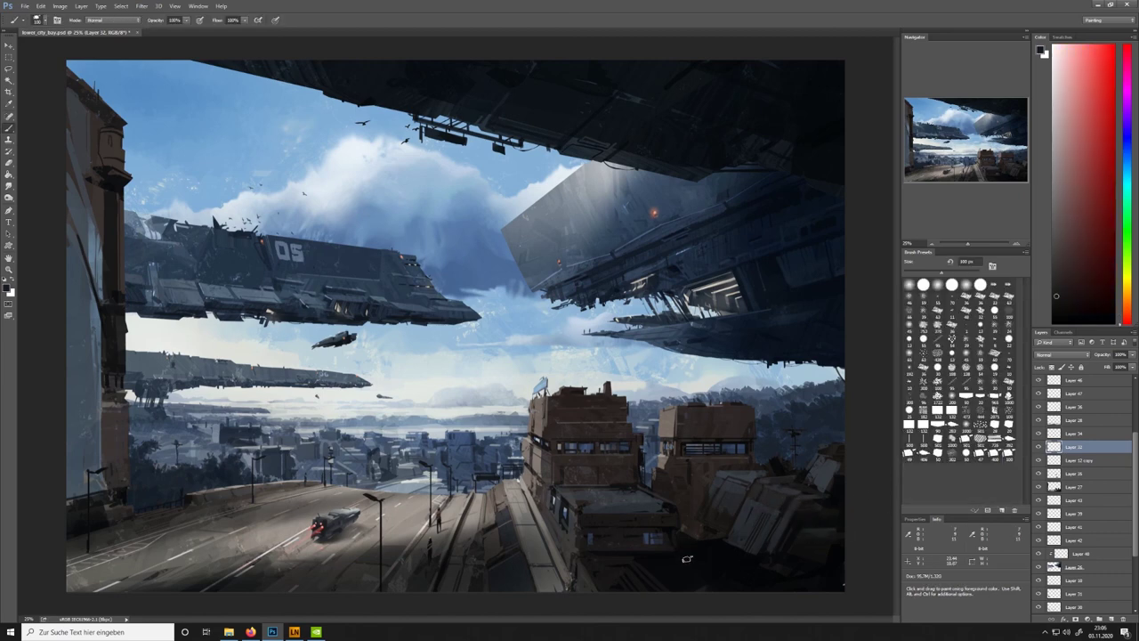
alt+click(716, 568)
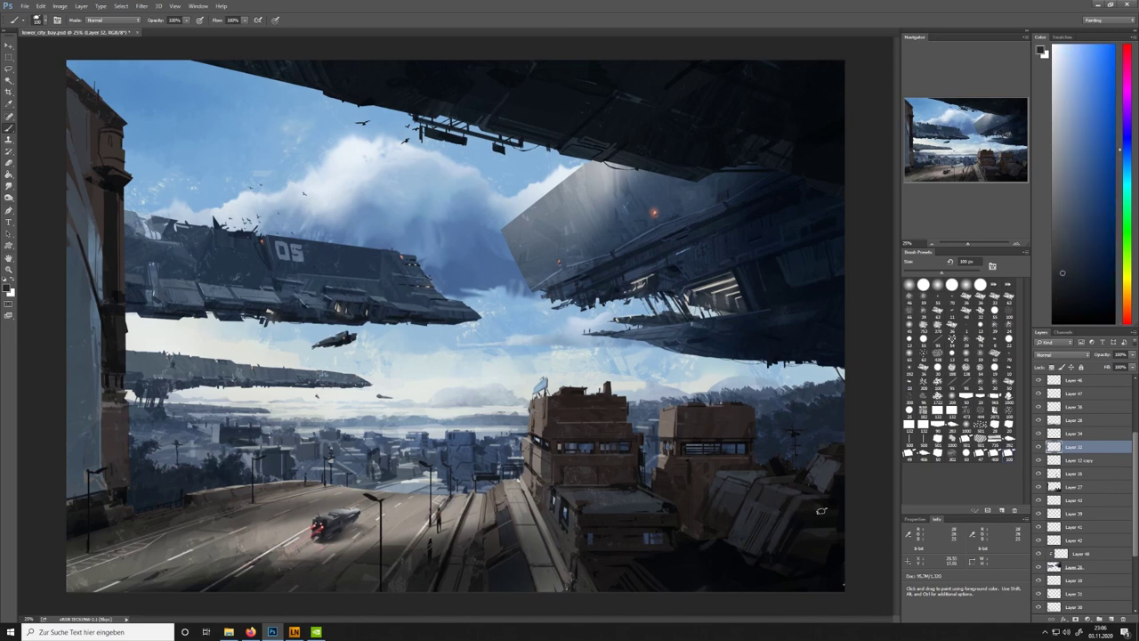
alt+click(707, 529)
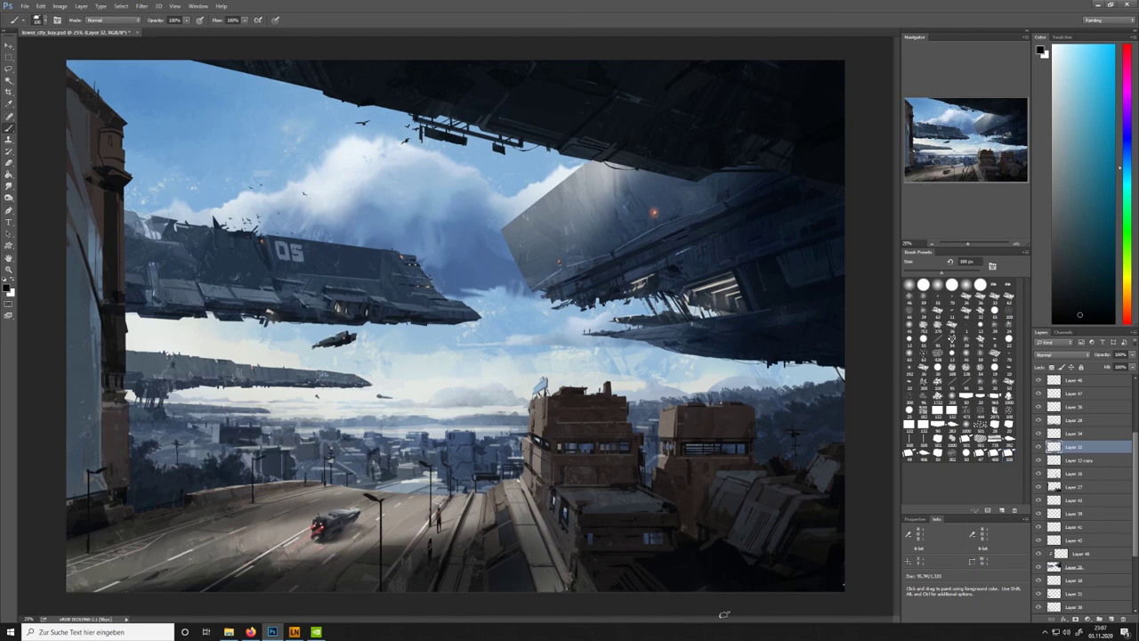
Identify the debris layer by toggling layer visibility and repaint the debris beside the brown buildings with sampled dark tones
alt+click(657, 578)
click(1039, 420)
click(1039, 421)
click(1039, 407)
click(1039, 407)
click(1075, 407)
key(b)
alt+click(743, 558)
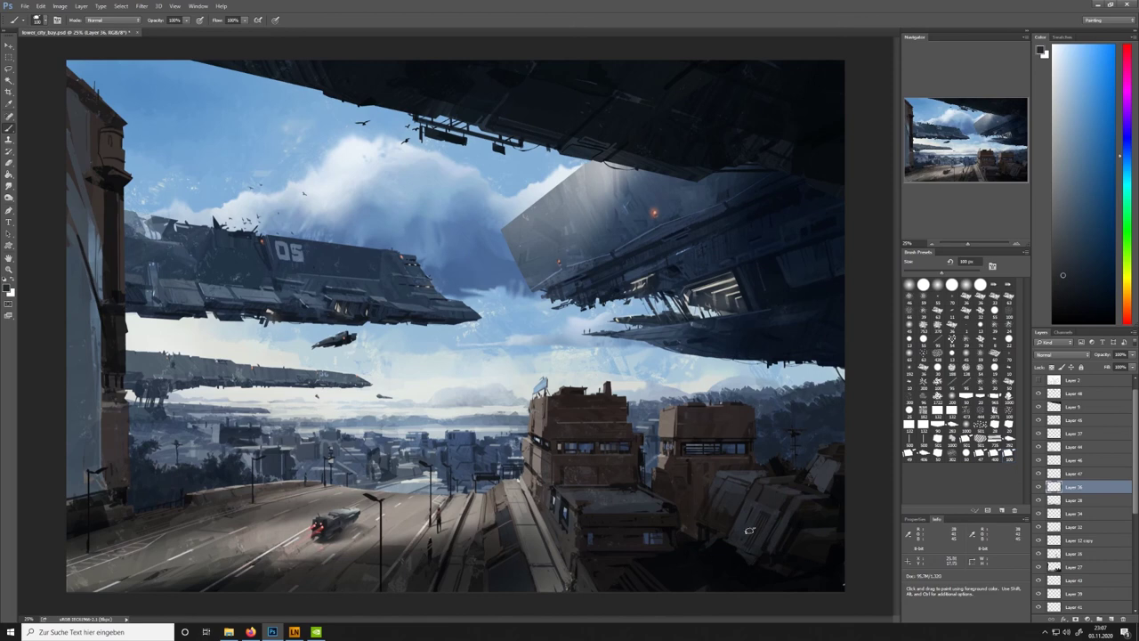
alt+click(801, 554)
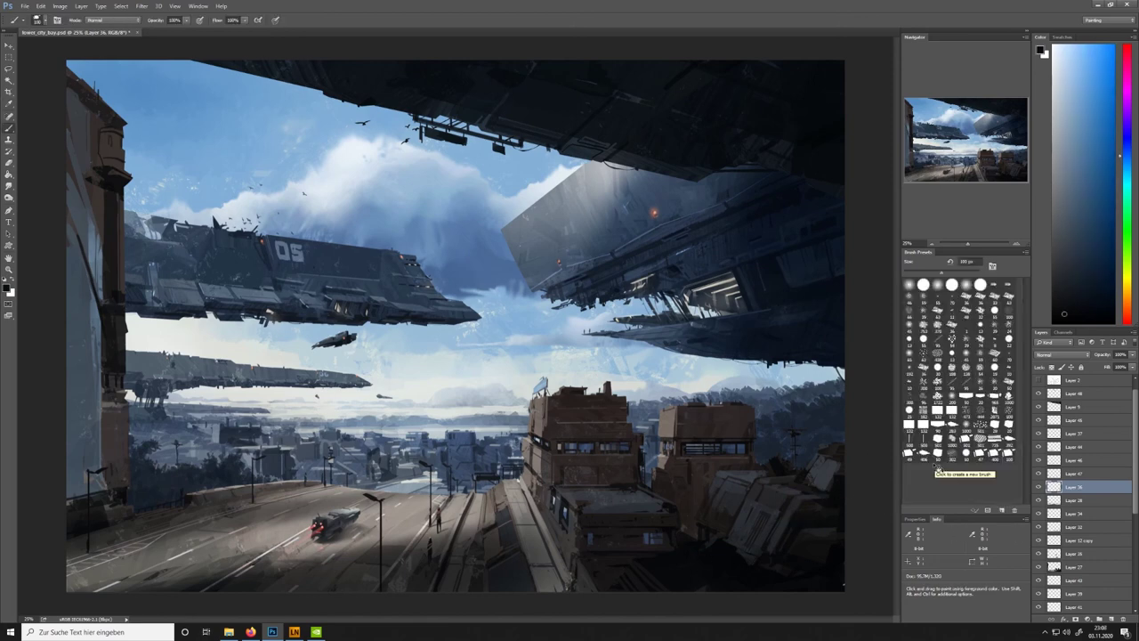
Check the lower background layers by toggling their visibility and merge the chosen layer into the one beneath it
scroll(1108, 559, down, 3)
click(1040, 540)
click(1040, 540)
click(1039, 527)
click(1040, 526)
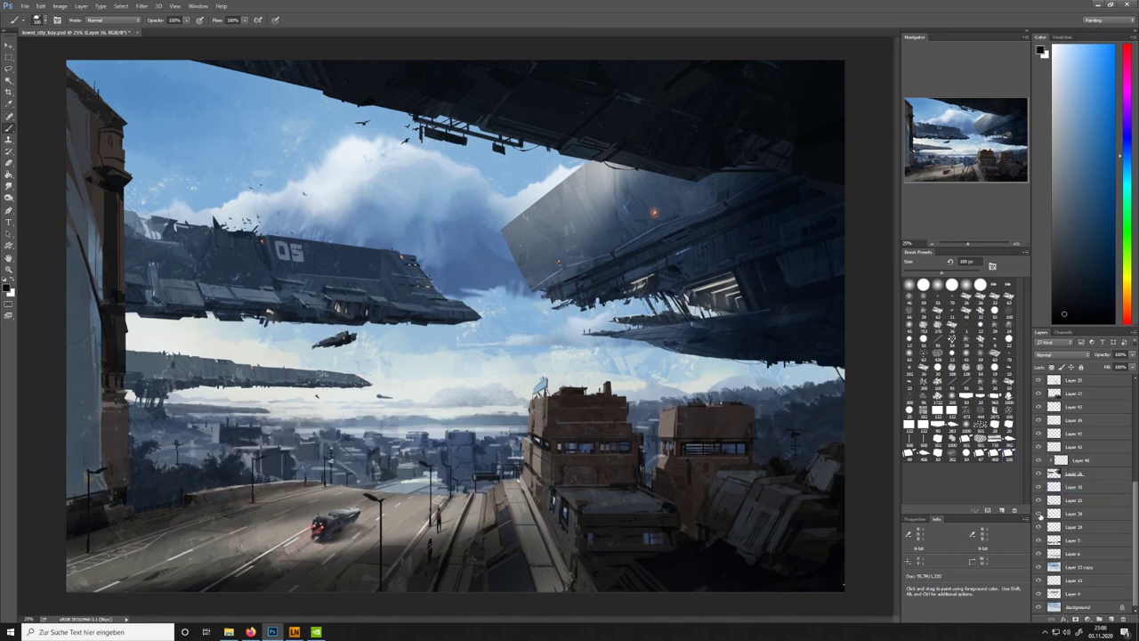
click(1039, 500)
click(1039, 500)
click(1074, 496)
key(ctrl+e)
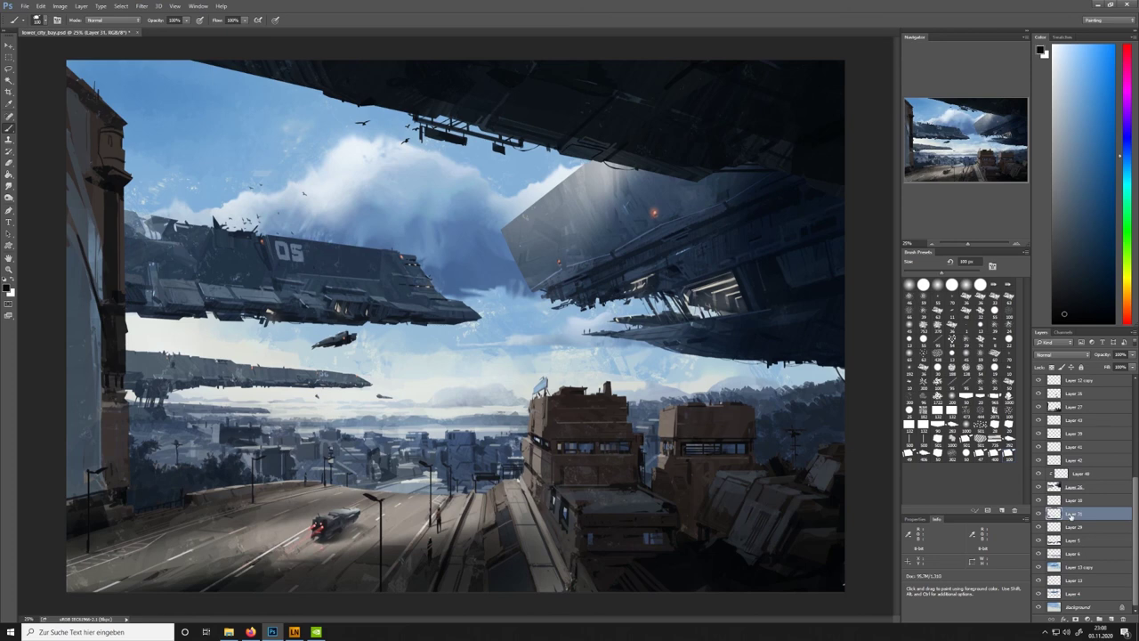
On a new layer, paint utility poles along the wooded hillside behind the brown buildings with sampled dark blues
click(1106, 618)
click(1083, 241)
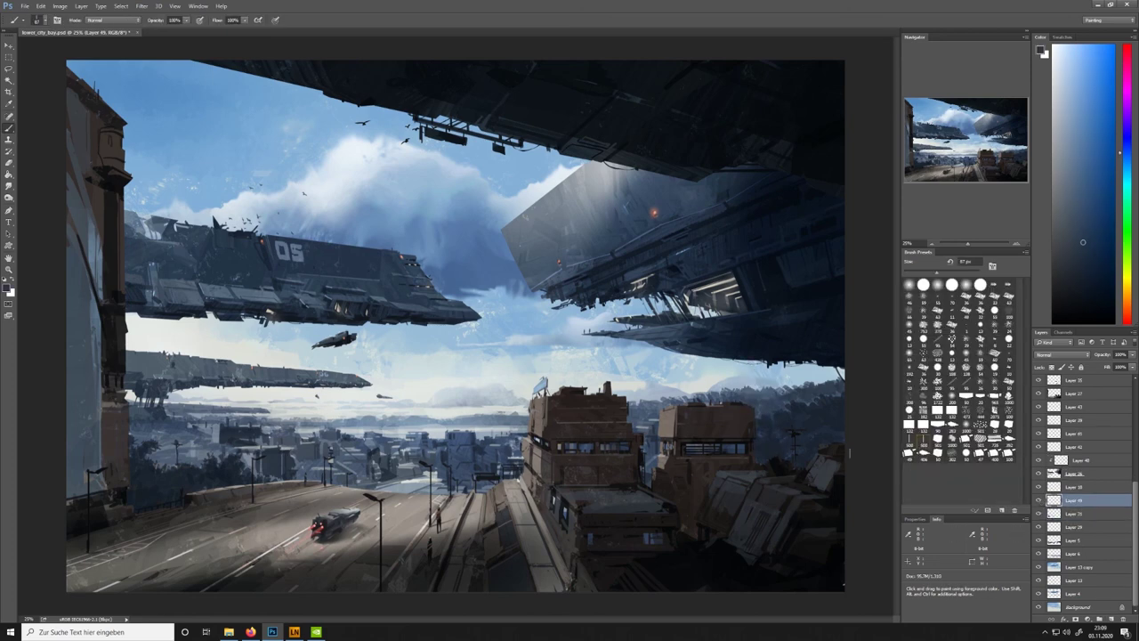
key(e)
drag(436, 443, 433, 449)
key(b)
alt+click(247, 474)
alt+click(328, 457)
alt+click(195, 267)
click(994, 424)
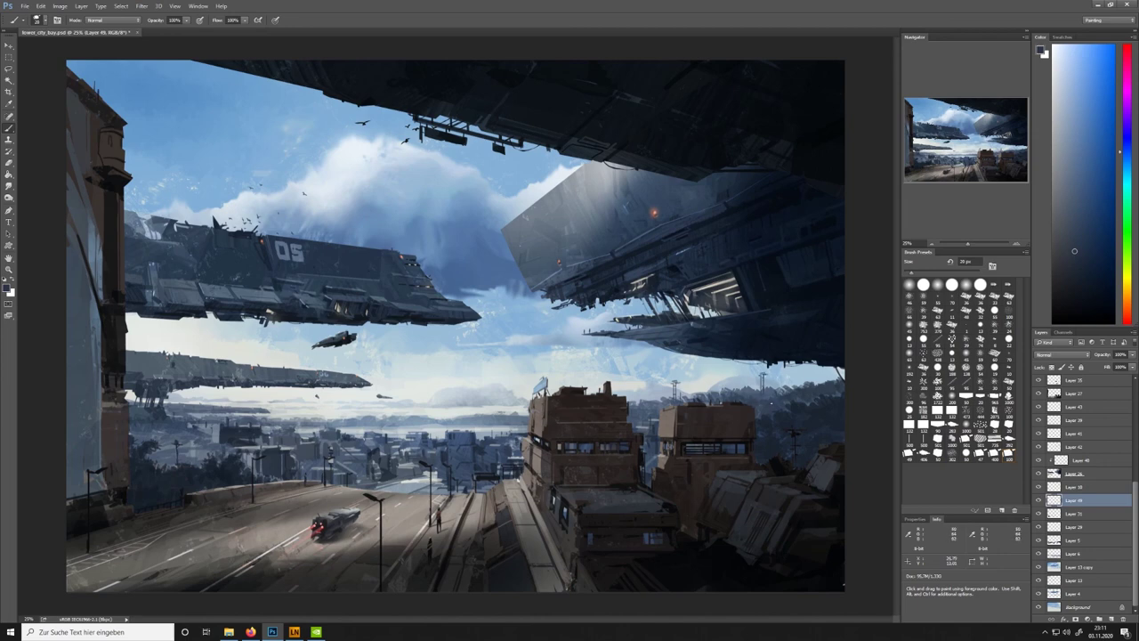
alt+click(791, 424)
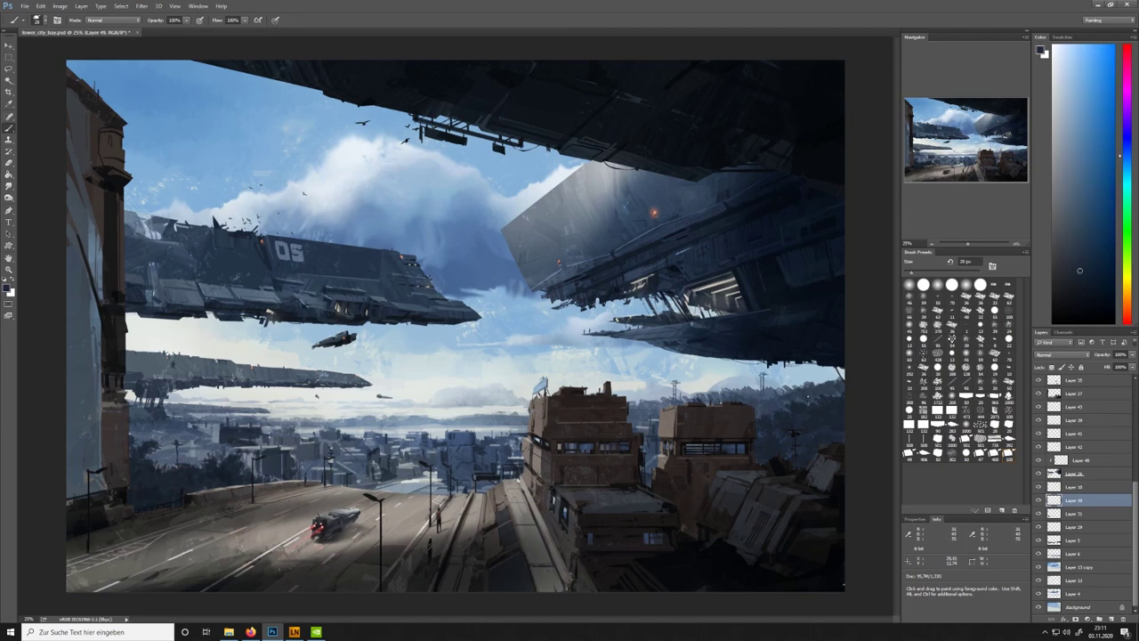
Add thin power lines between the hillside poles with an 8 px brush and tidy them with the Eraser
key(e)
key(b)
key([)
key([)
key([)
key([)
key(bracketright)
key(bracketright)
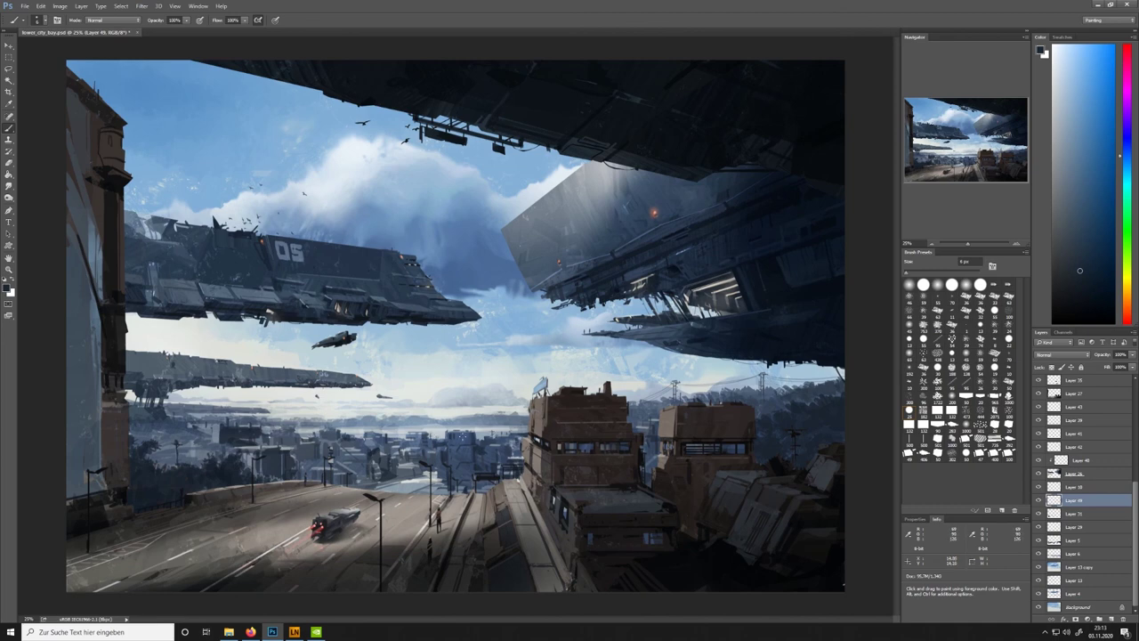
key(e)
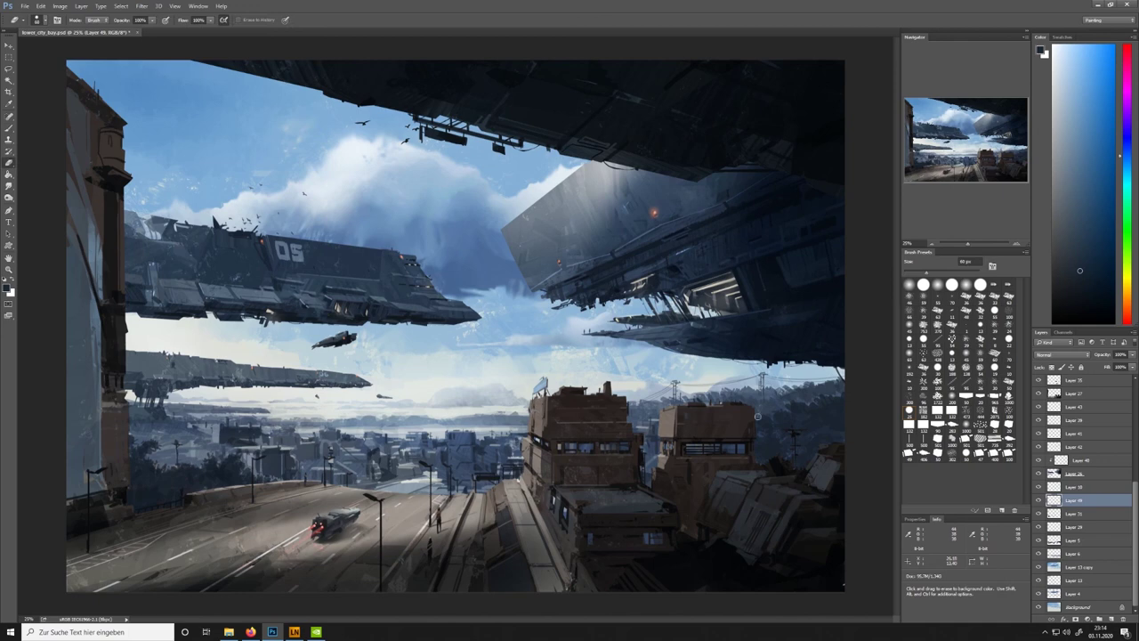
key(b)
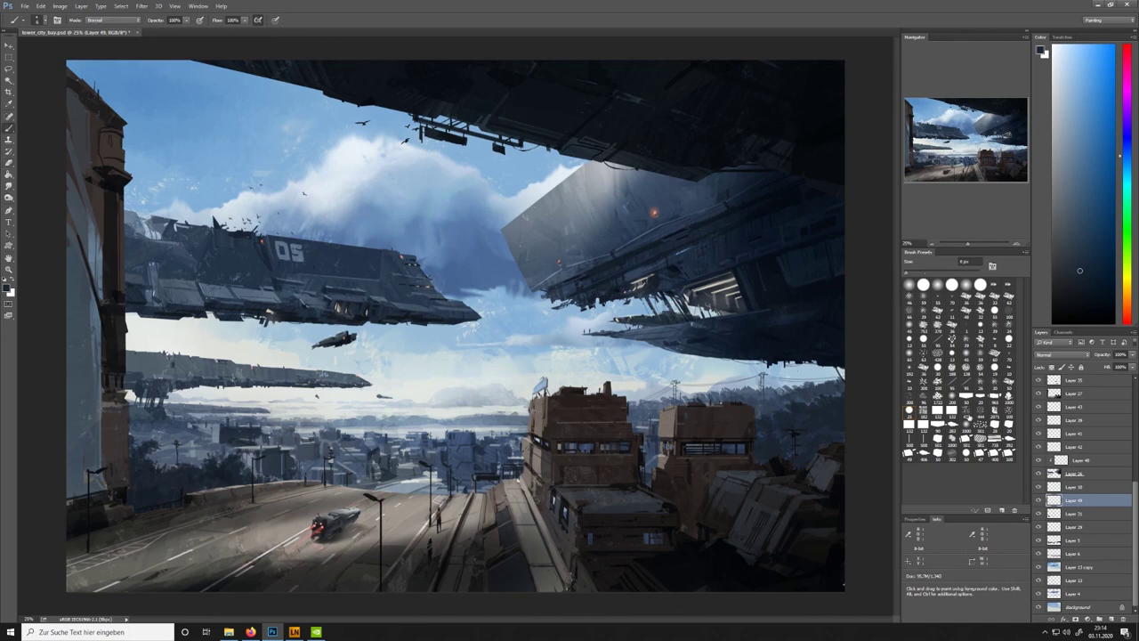
Refine the distant bay city with small brush strokes in sampled blue-grey tones
alt+click(565, 451)
click(919, 273)
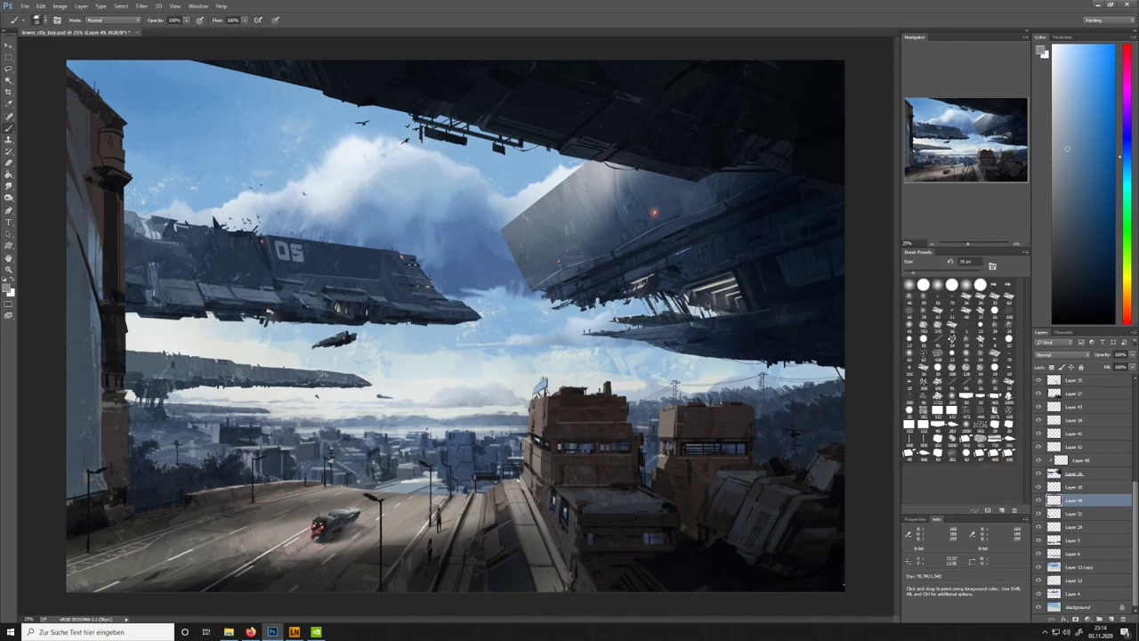
alt+click(606, 452)
alt+click(360, 447)
alt+click(464, 447)
alt+click(485, 447)
alt+click(500, 460)
key(F2)
alt+click(395, 433)
alt+click(525, 424)
Shift the hue of Layer 39 with a Hue/Saturation adjustment and apply it
click(1040, 474)
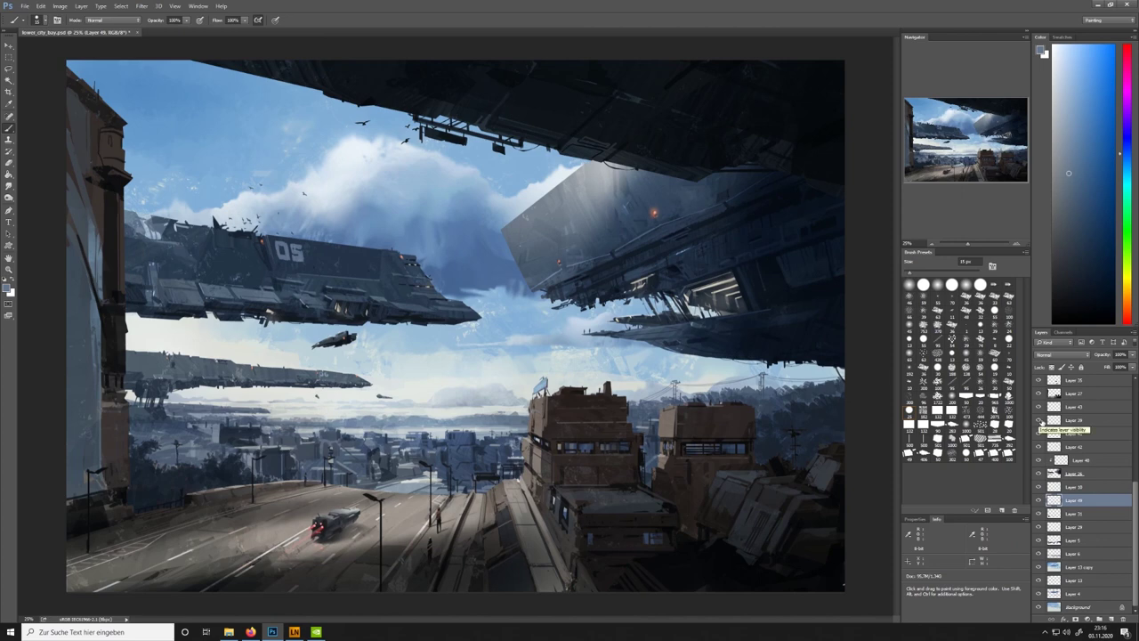
click(1072, 420)
key(l)
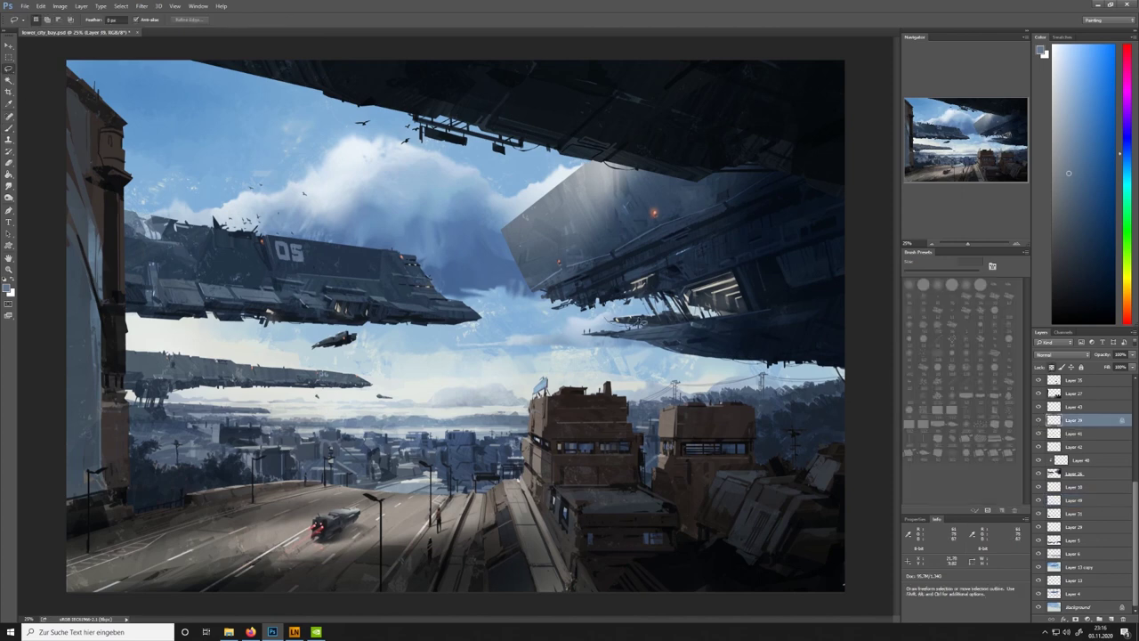
key(ctrl+u)
drag(895, 324, 868, 328)
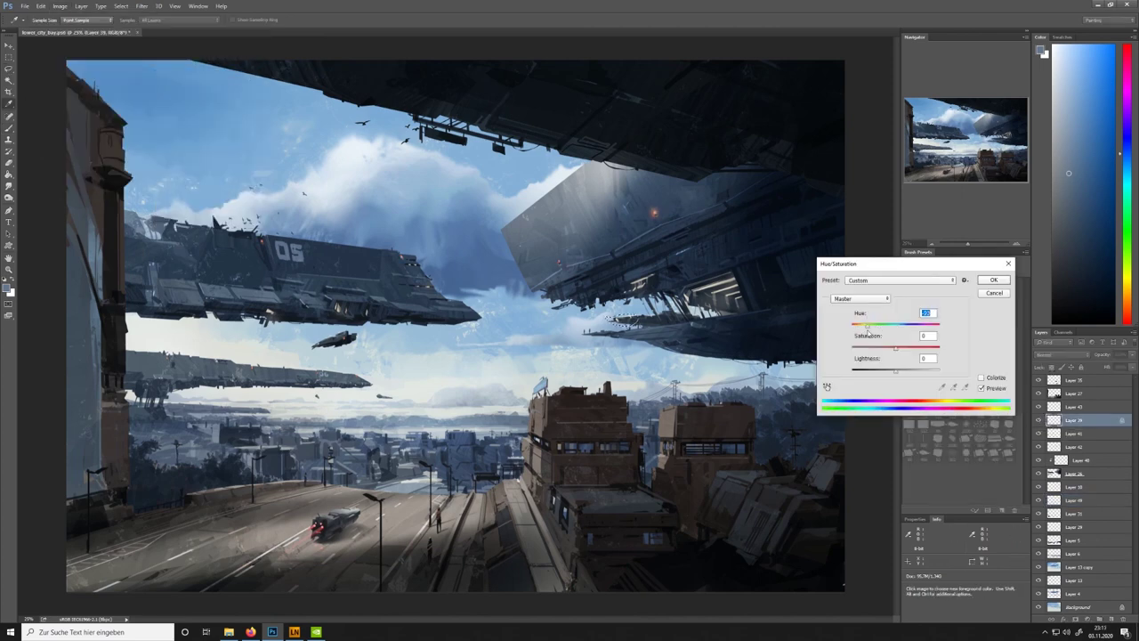
key(Return)
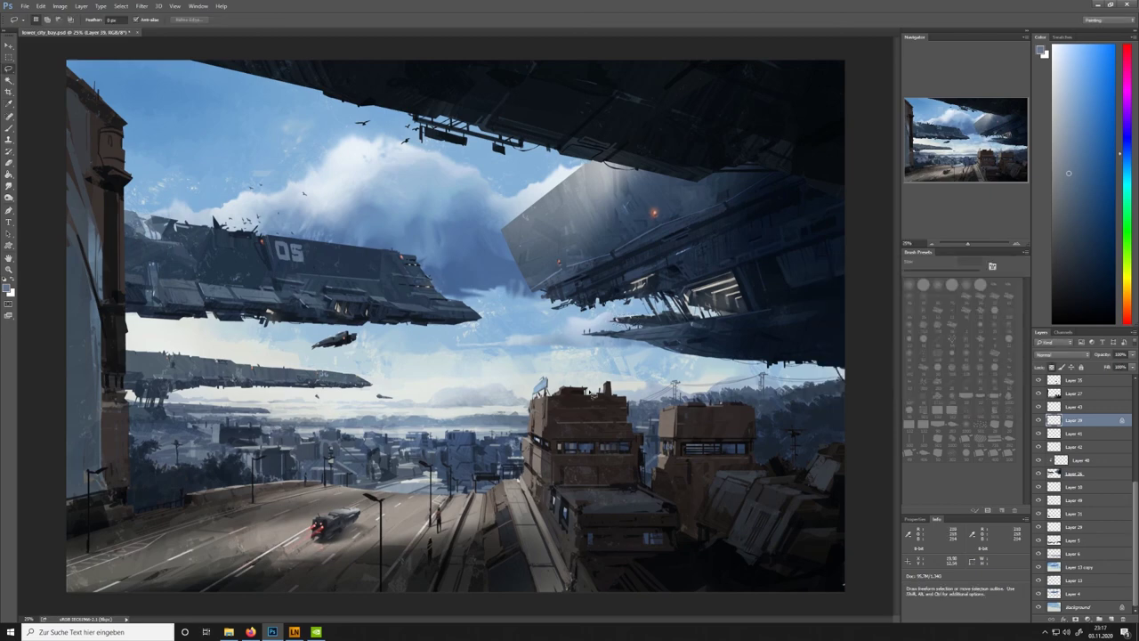
Add a new layer above Layer 43, check which layers hold the distant city and select Layer 49
click(1058, 407)
click(1111, 619)
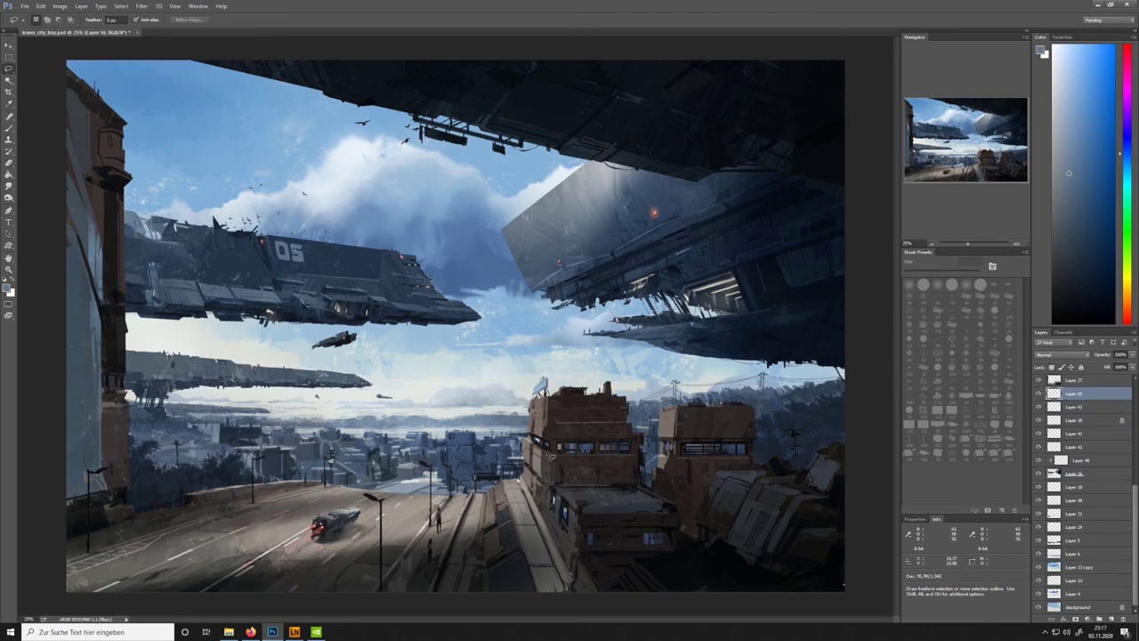
key(b)
click(1038, 526)
click(1038, 527)
click(1039, 513)
click(1038, 514)
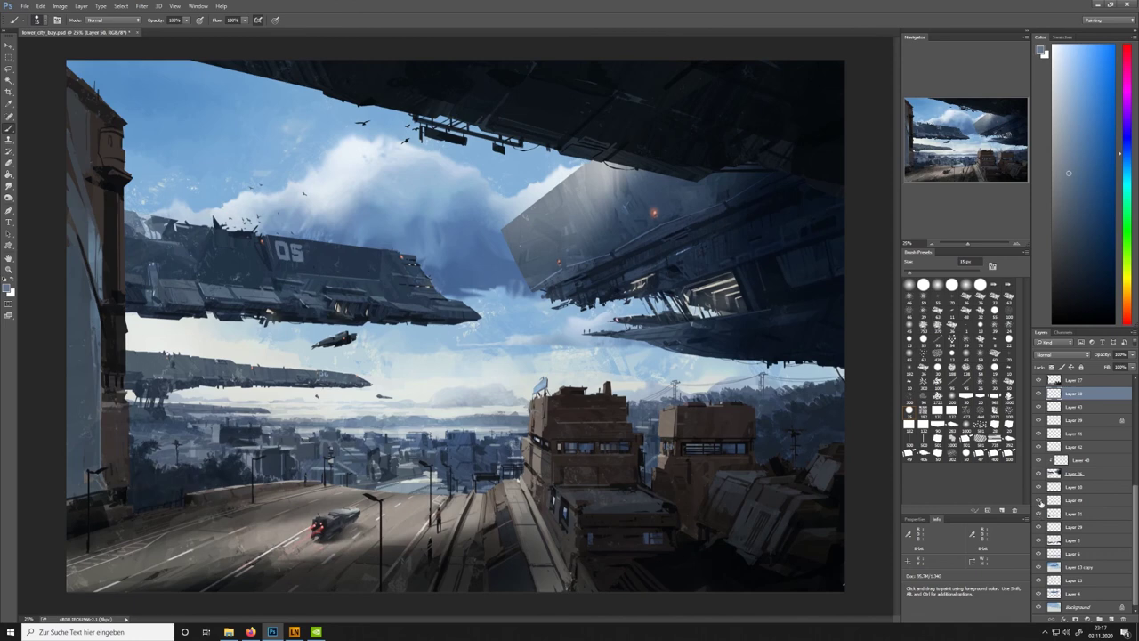
click(1072, 501)
click(1039, 500)
click(1039, 500)
Refine the distant city details with a different, reduced brush preset and sampled muted blue tones
key(e)
key(b)
click(1009, 456)
key(bracketleft)
key(bracketleft)
key(bracketleft)
key(bracketleft)
key(bracketleft)
key(bracketleft)
key(bracketleft)
key(bracketleft)
key(bracketleft)
key(bracketleft)
alt+click(283, 252)
alt+click(238, 254)
On a new layer above Layer 49, paint small accents into the scene with sampled red, white and grey tones
key(ctrl+shift+alt+n)
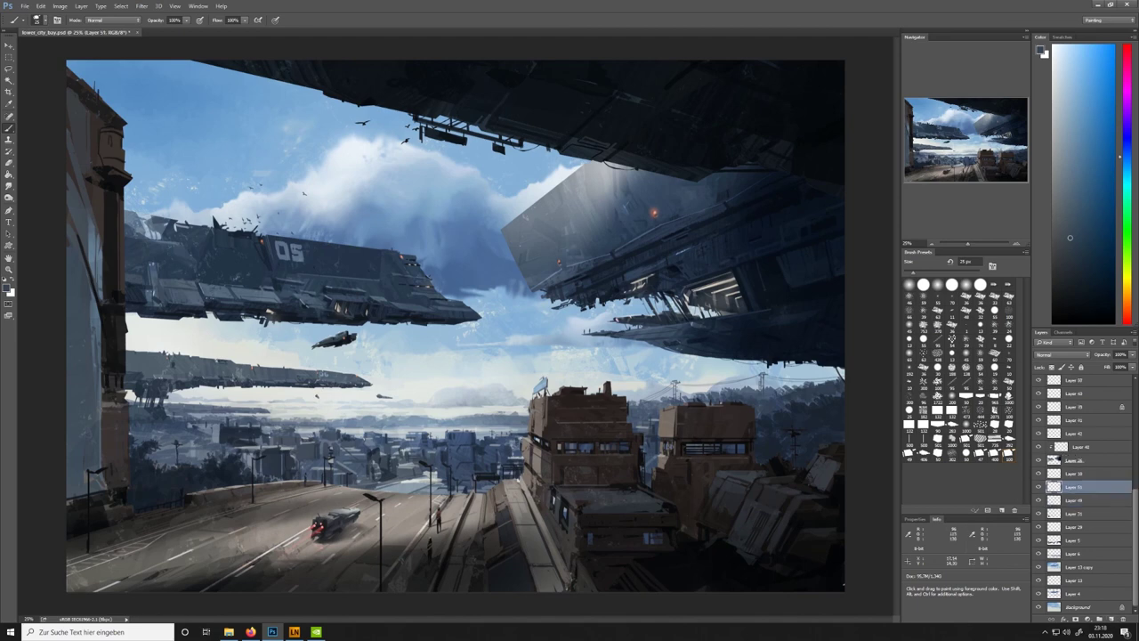
alt+click(537, 440)
alt+click(320, 529)
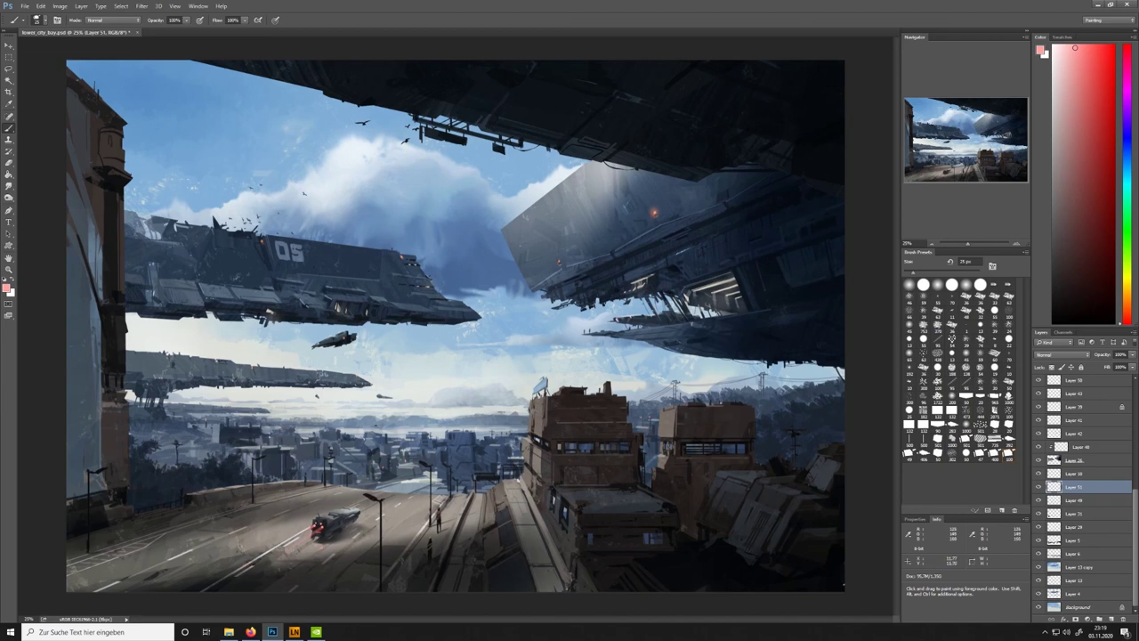
key(x)
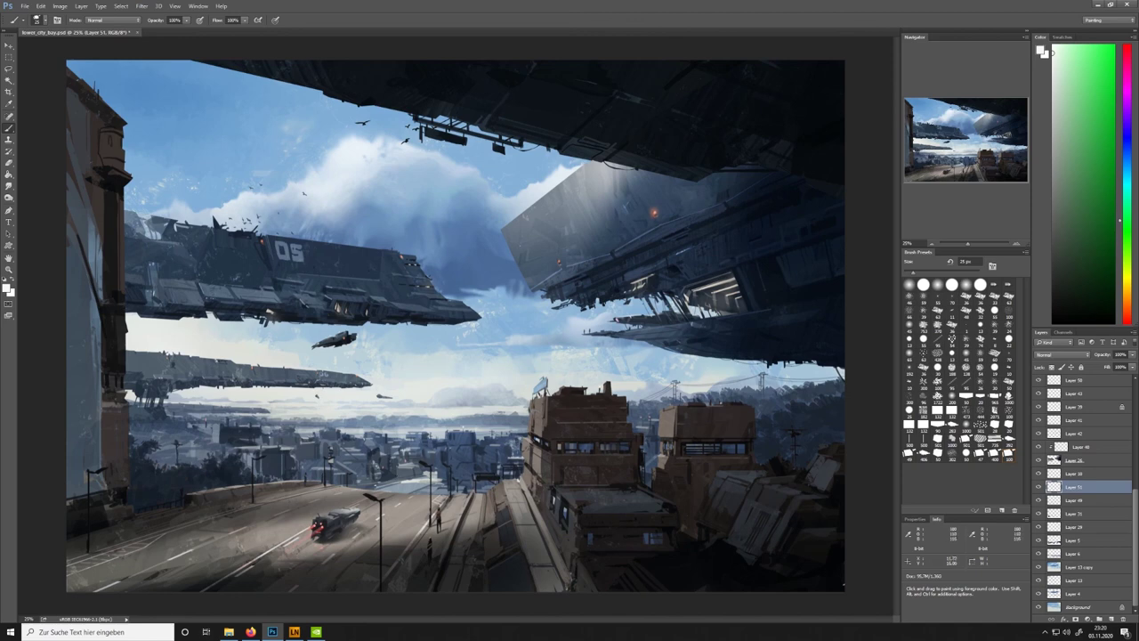
click(910, 411)
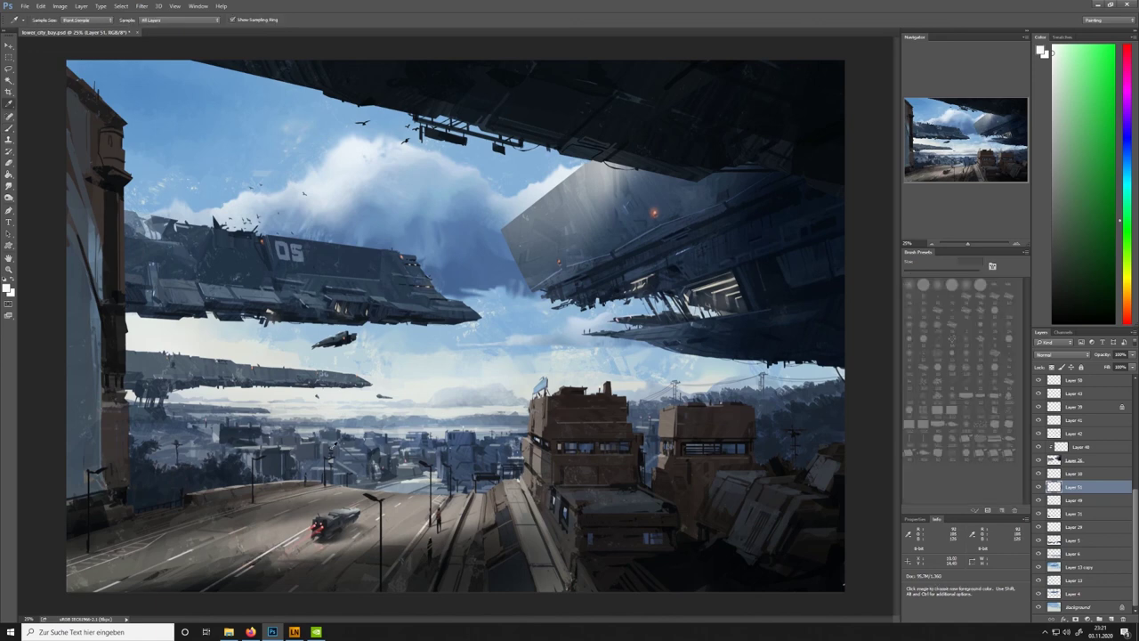
alt+click(287, 248)
alt+click(353, 482)
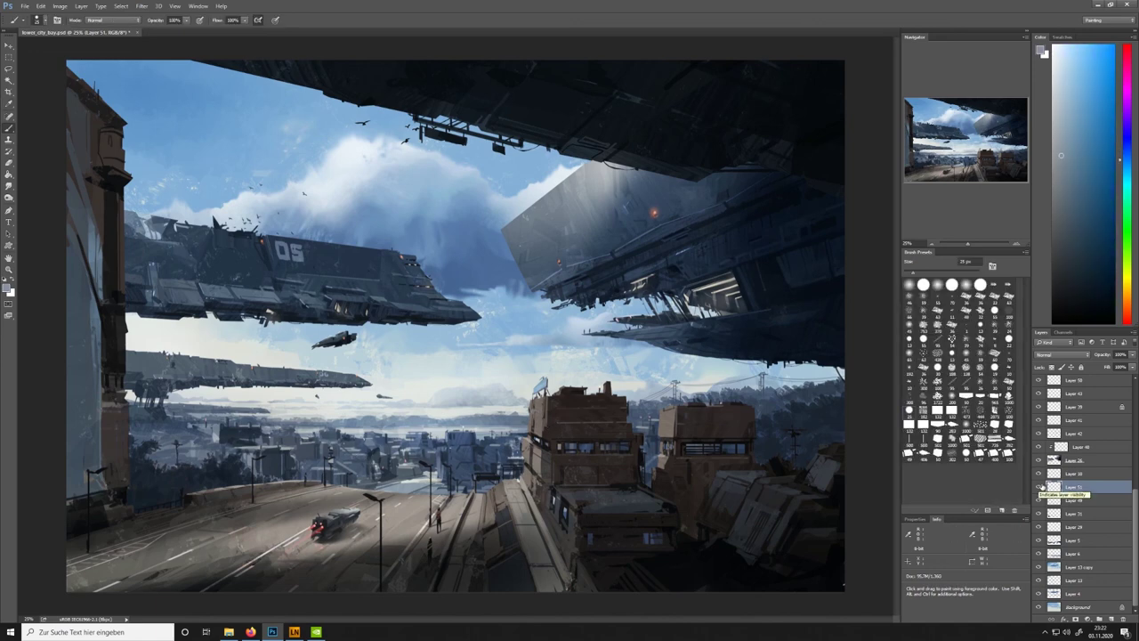
On Layer 50, paint pale blue mist over the trees behind the brown buildings with a textured brush and soften it with the Eraser
click(1040, 394)
click(1040, 394)
click(1073, 381)
scroll(1073, 382, up, 3)
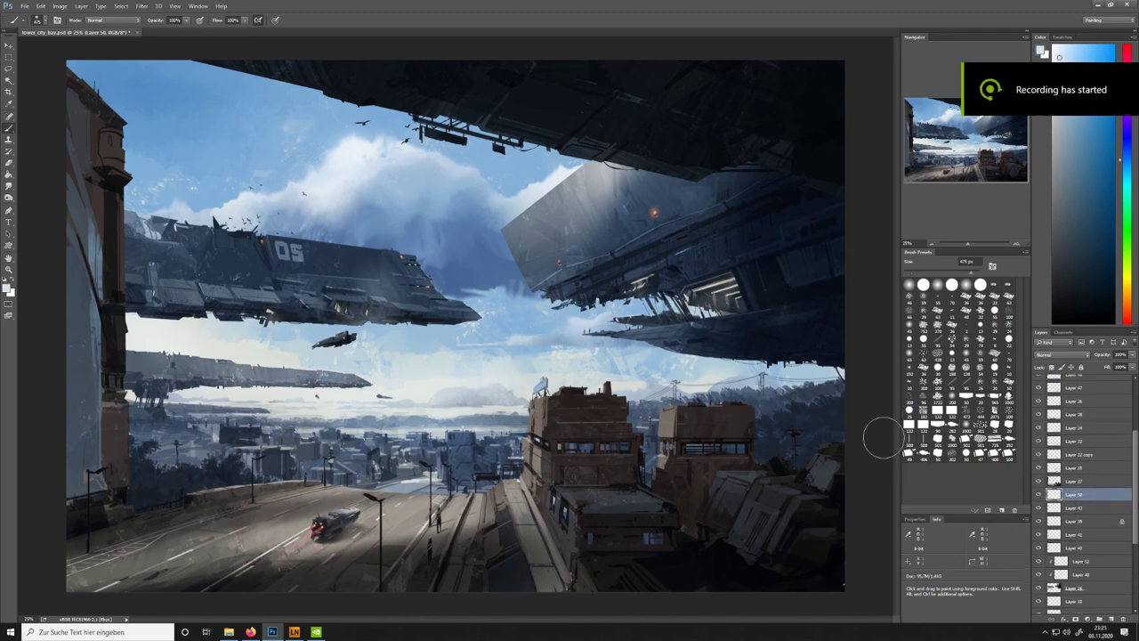
click(937, 439)
click(1062, 112)
drag(775, 408, 785, 444)
drag(804, 391, 735, 433)
drag(842, 452, 821, 400)
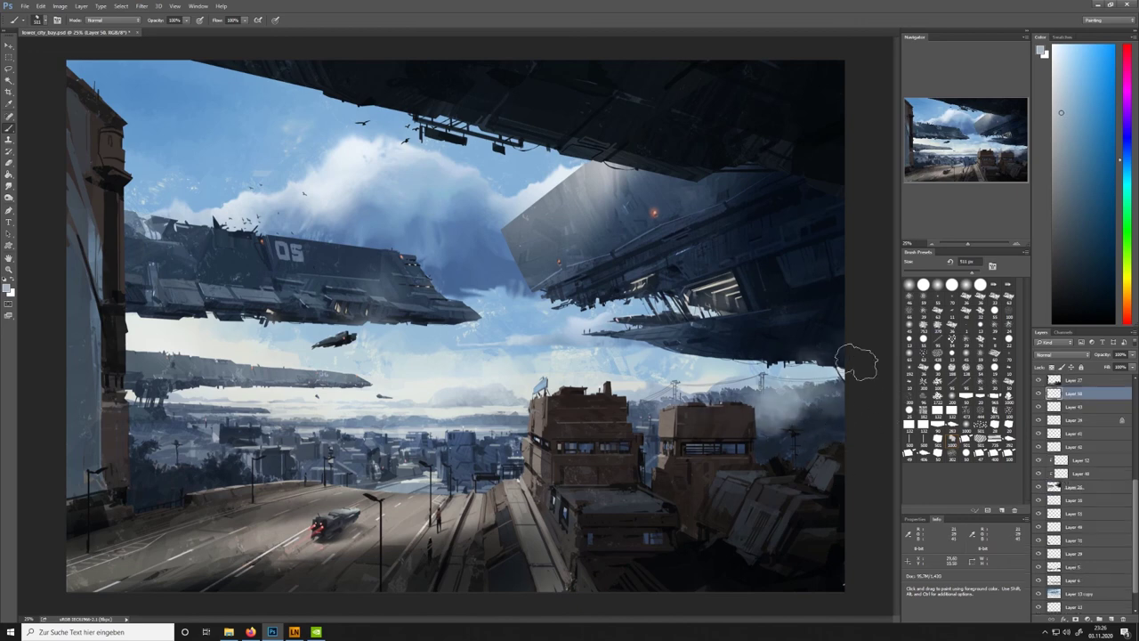
key(e)
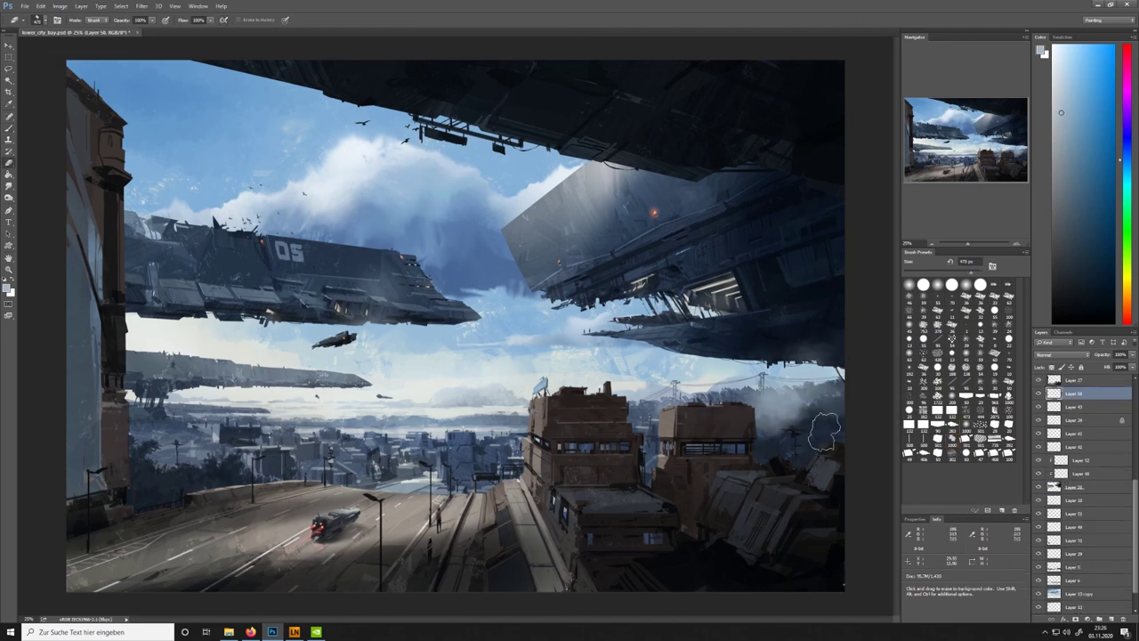
key(b)
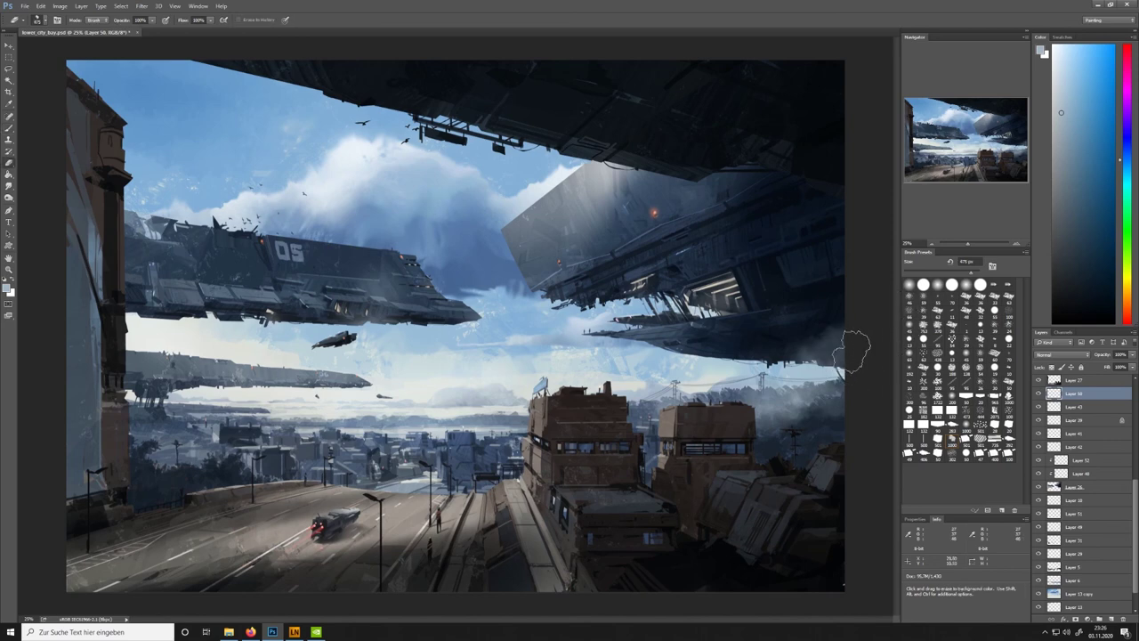
Extend the mist with sampled blue-grey tones over the trees beside the tall pillar and the distant bay, trimming it with the Eraser
alt+click(715, 554)
key(i)
alt+click(179, 387)
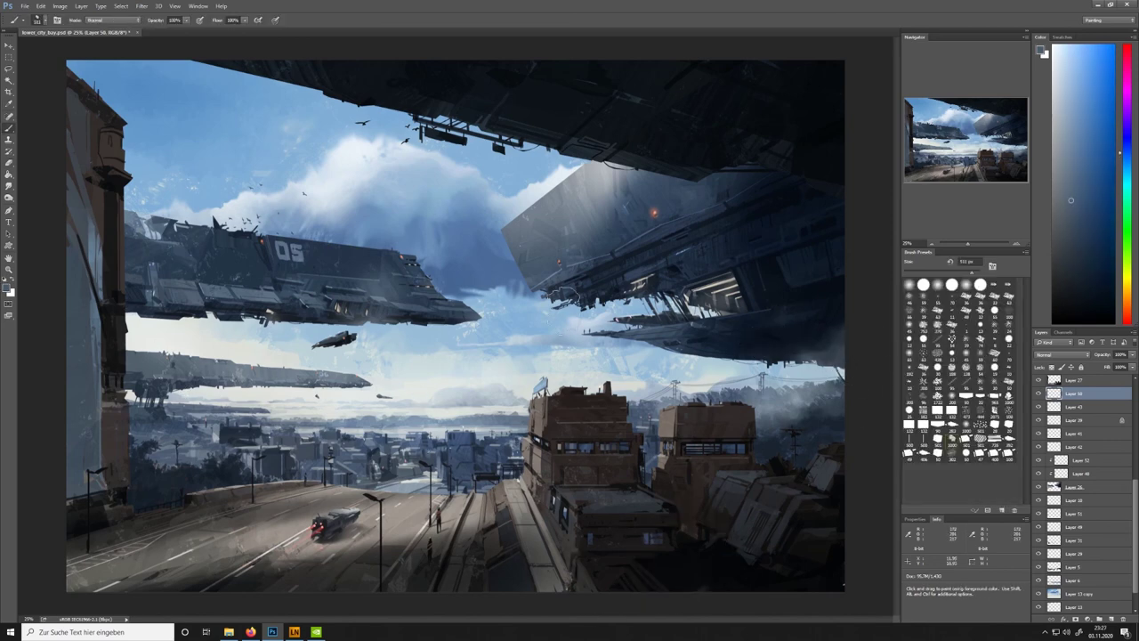
alt+click(142, 501)
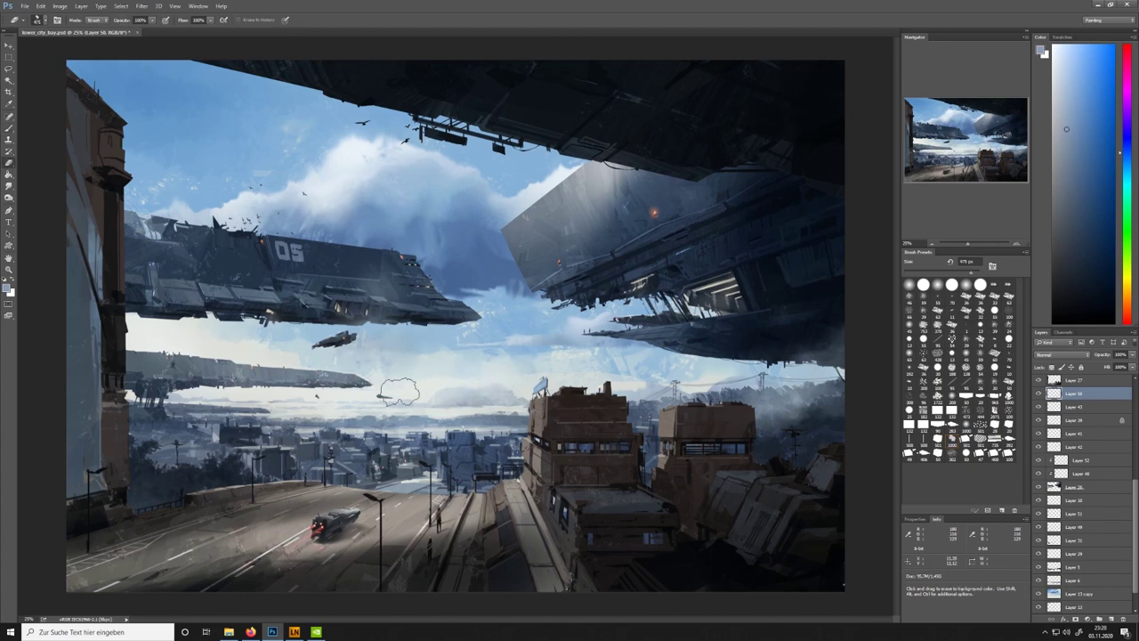
key(e)
Try a warm engine glow behind the small flying ship using the colour of the large ship's red light
key(i)
click(344, 336)
click(656, 211)
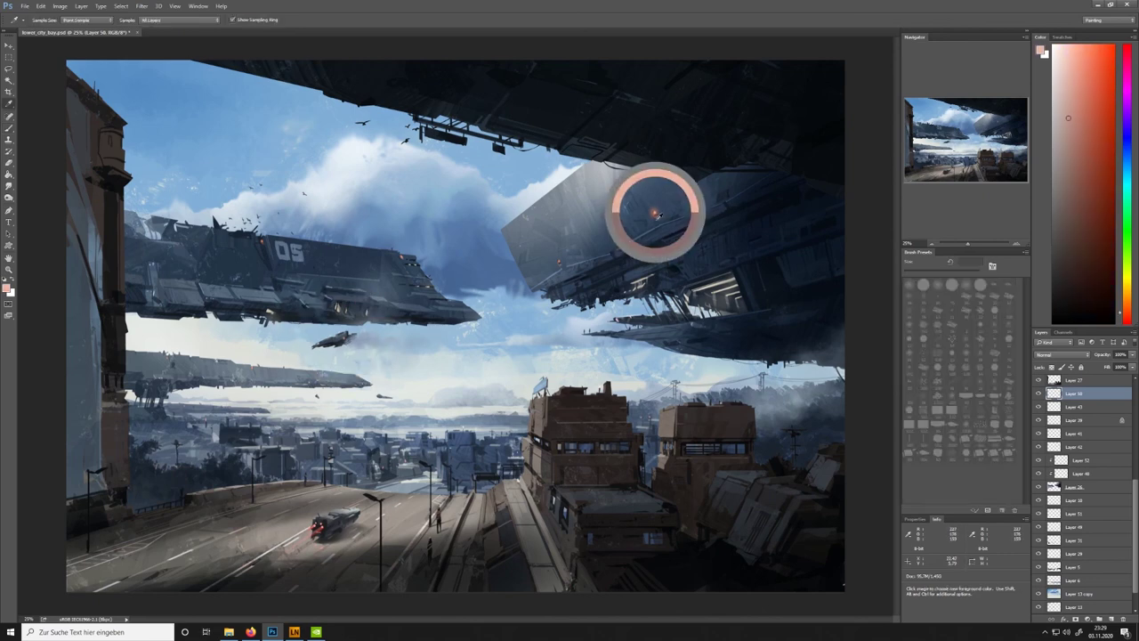
key(b)
alt+click(346, 339)
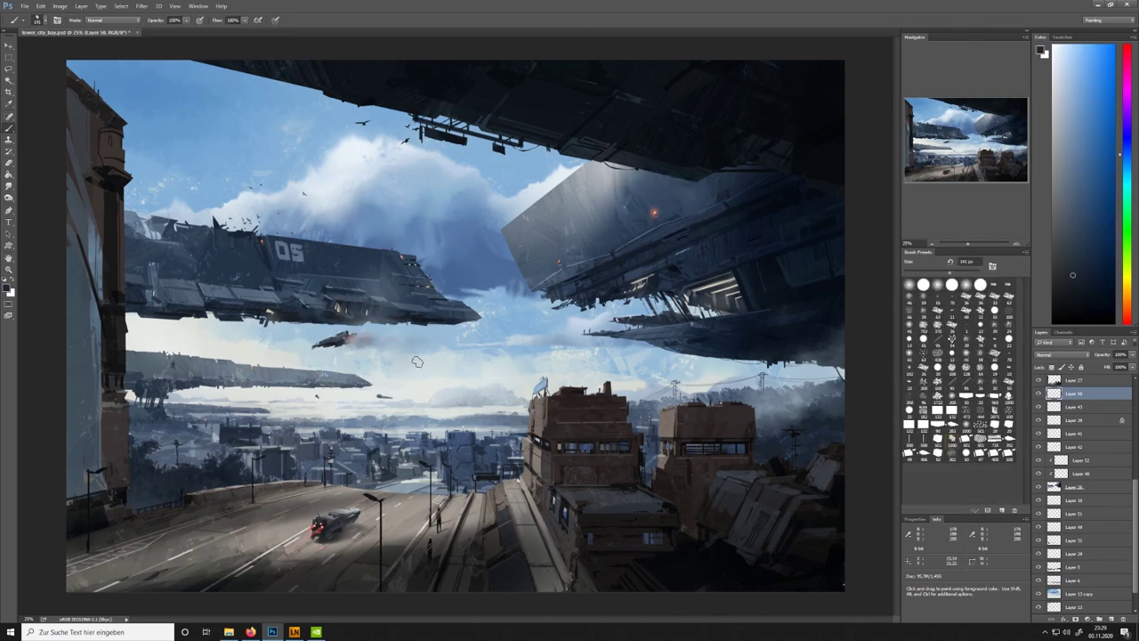
key(e)
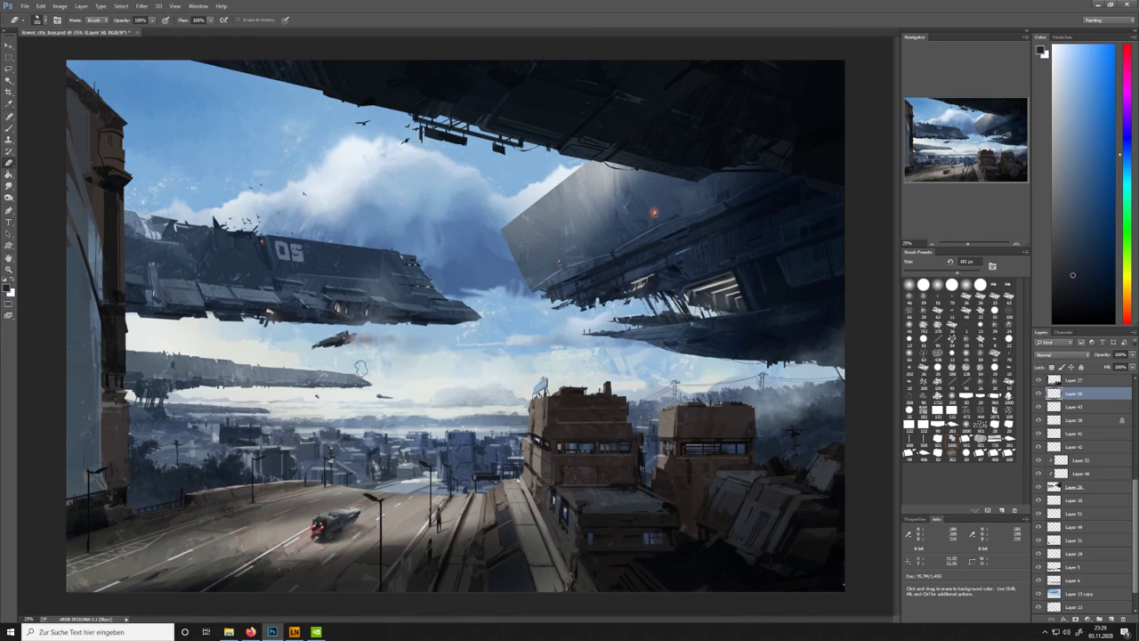
key(b)
Rework the small flying ship's surroundings with sampled sky tones and erase the glow and haze over it with a 28 px Eraser
alt+click(327, 330)
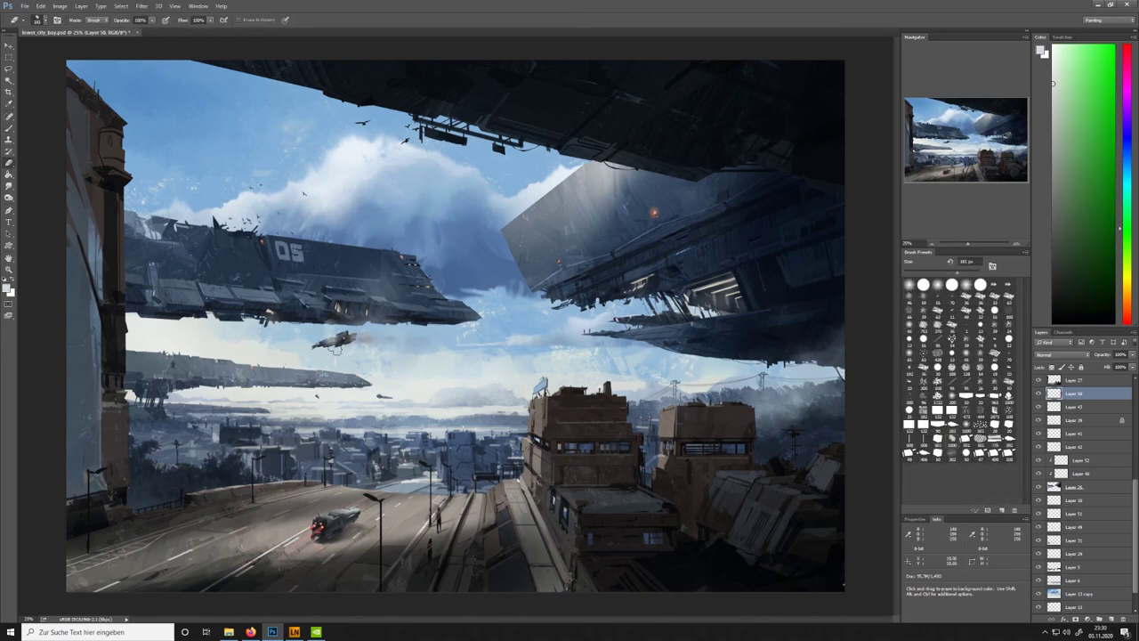
alt+click(329, 331)
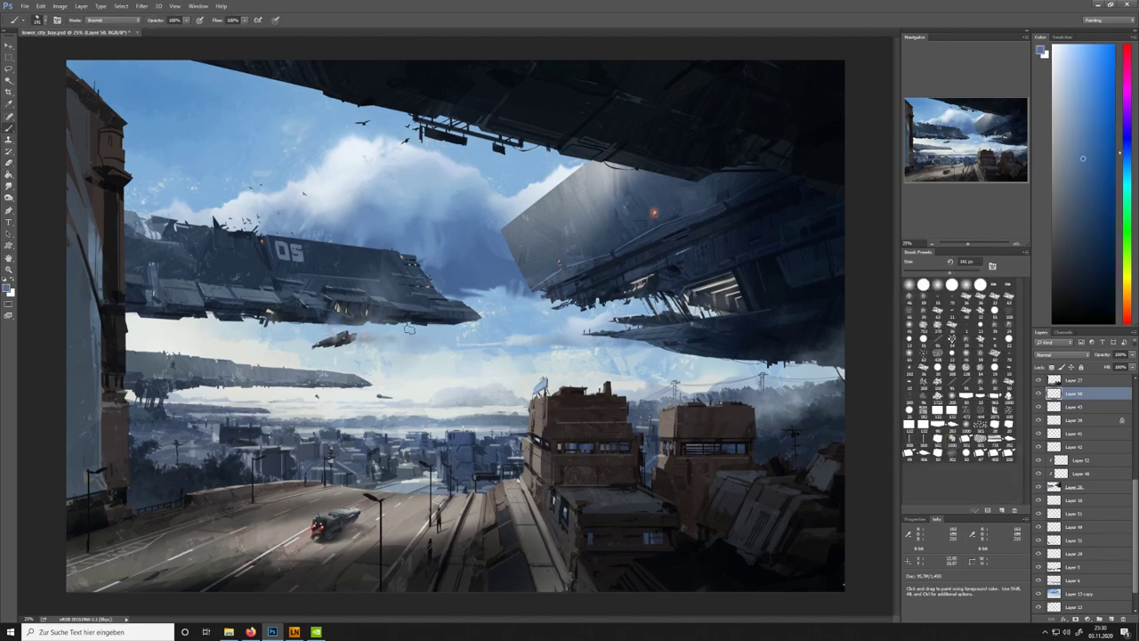
key(e)
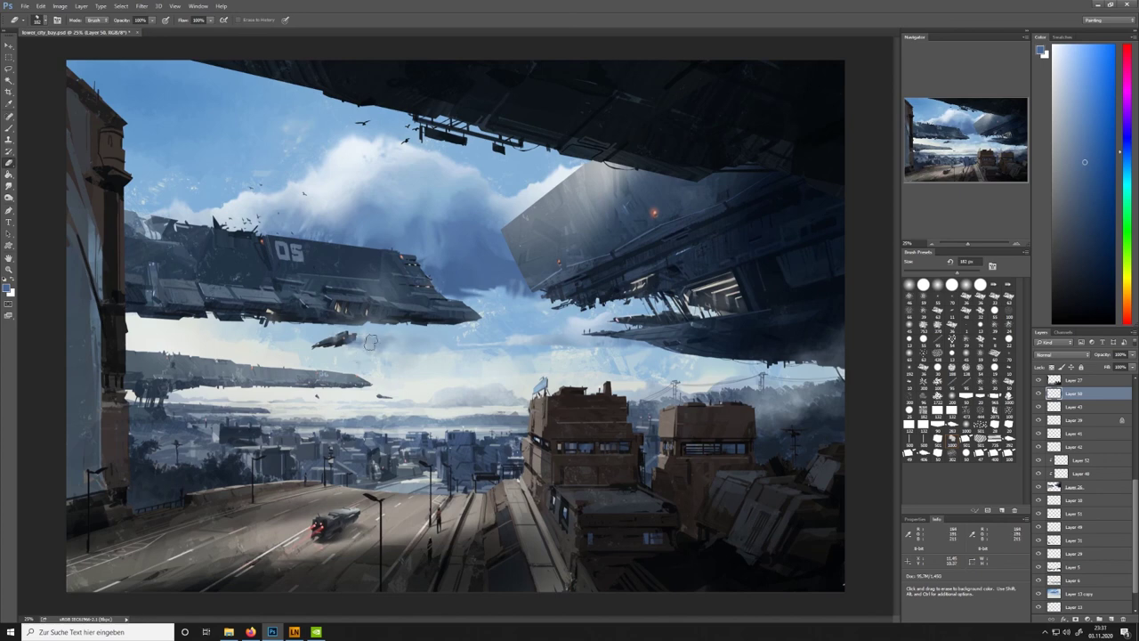
click(909, 414)
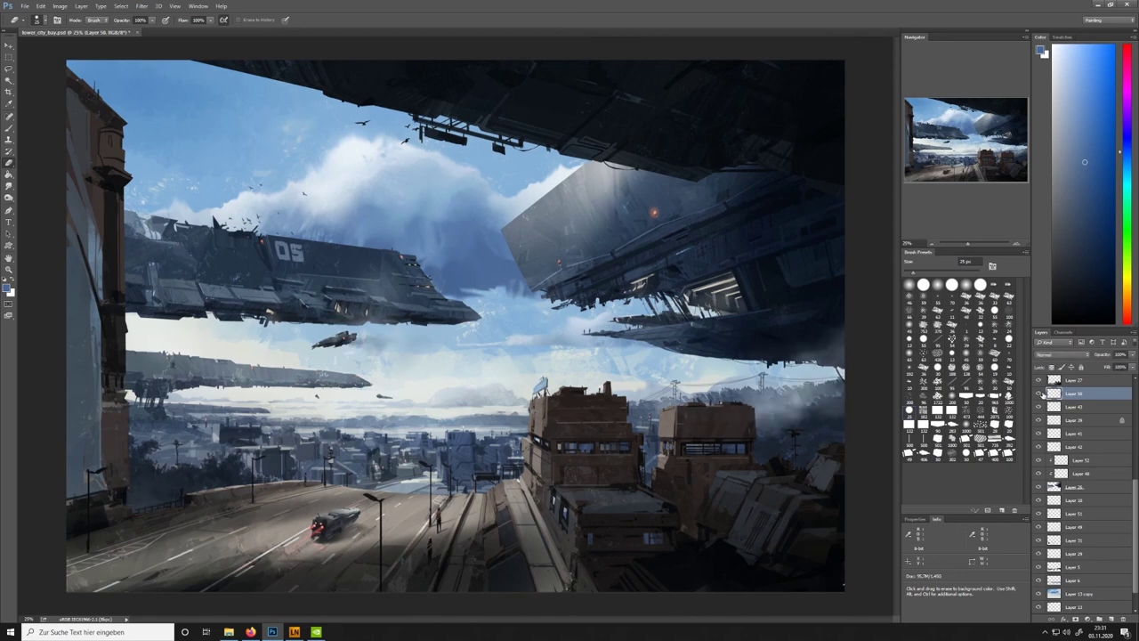
On Layer 50, touch up the mist over the trees with a large textured brush in a sampled pale blue
click(943, 272)
key(b)
key(e)
key(b)
alt+click(841, 387)
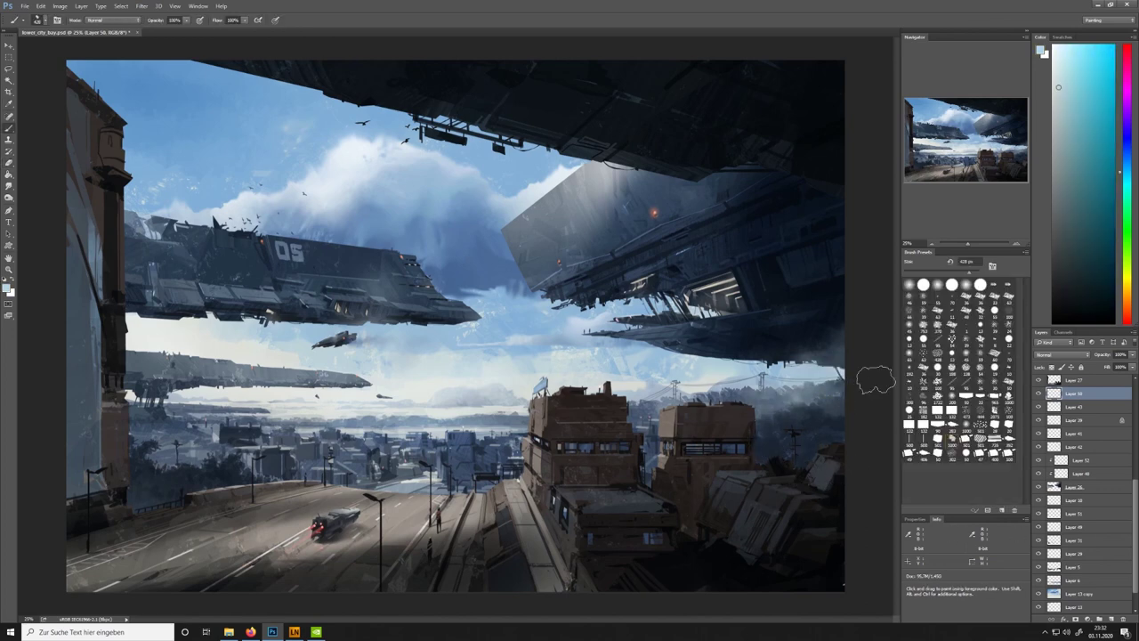
key(e)
key(b)
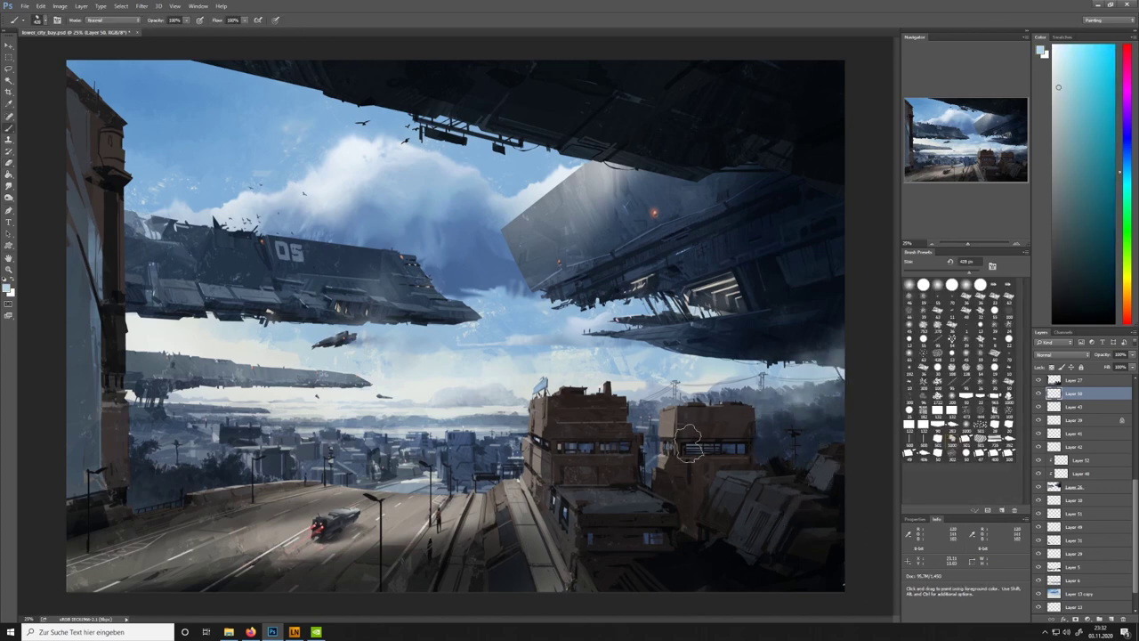
Add Layers 53 and 54, darken the tall pillar's base with a large soft near-black brush, undo the road stroke and compare the result
key(ctrl+shift+alt+n)
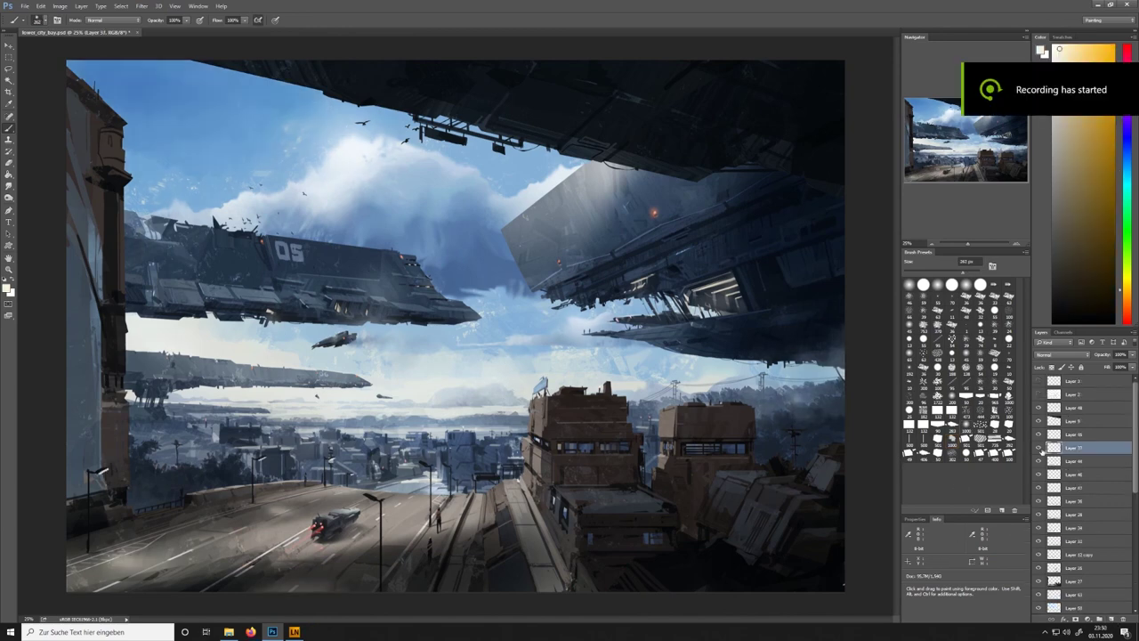
key(ctrl+shift+alt+n)
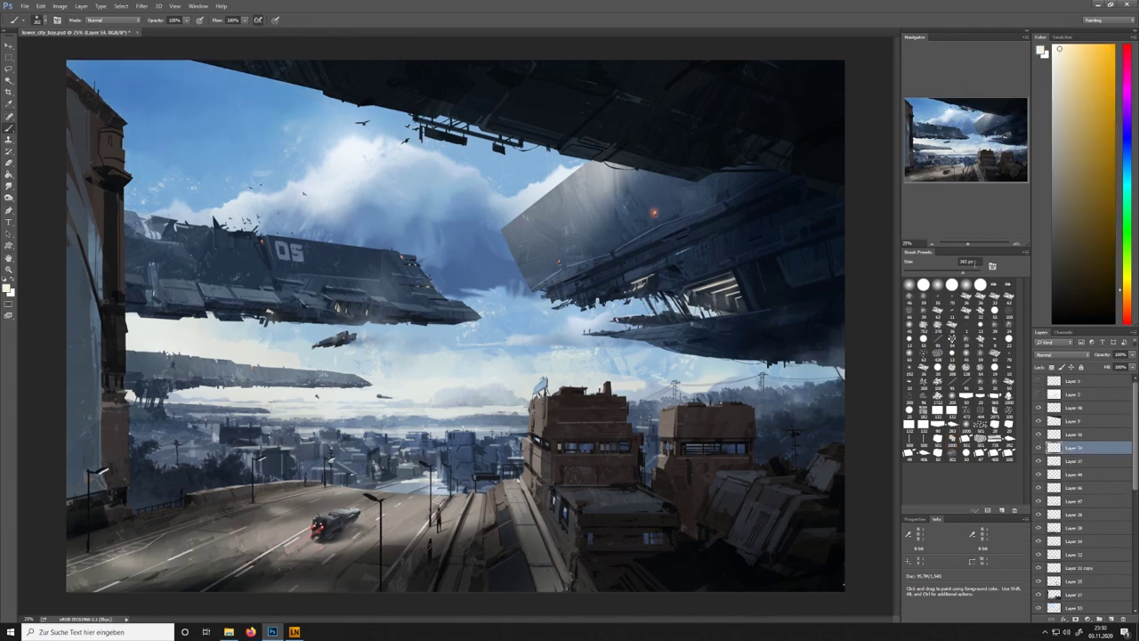
alt+click(801, 204)
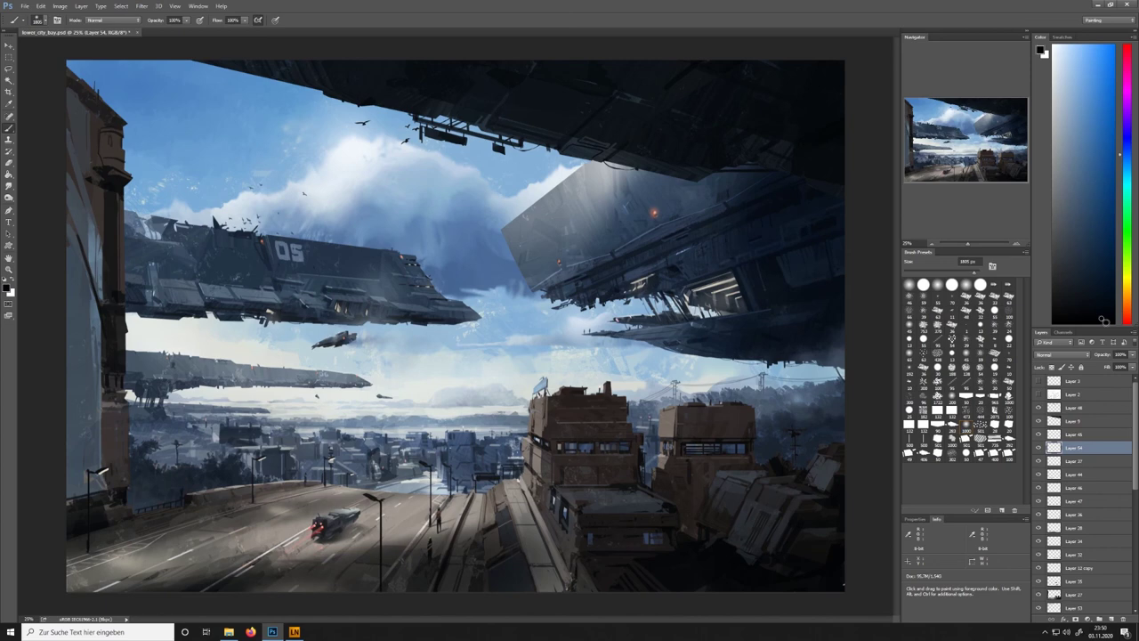
mouse_move(74, 427)
mouse_down()
mouse_move(135, 541)
mouse_move(85, 568)
mouse_up()
drag(258, 526, 635, 479)
key(ctrl+z)
key(e)
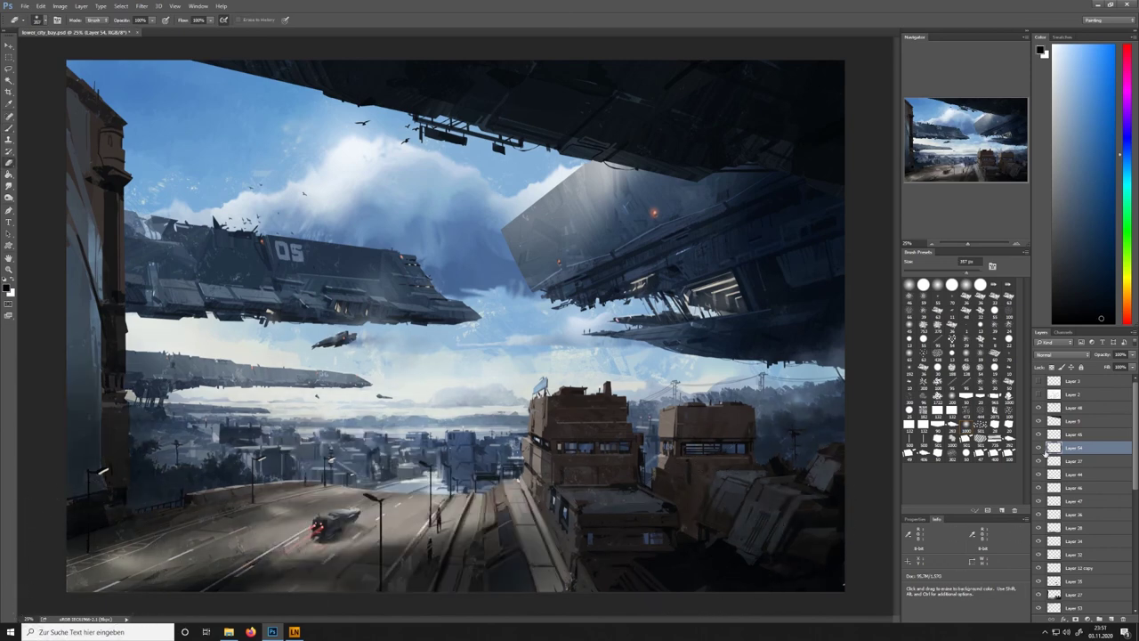
click(1038, 448)
click(1039, 448)
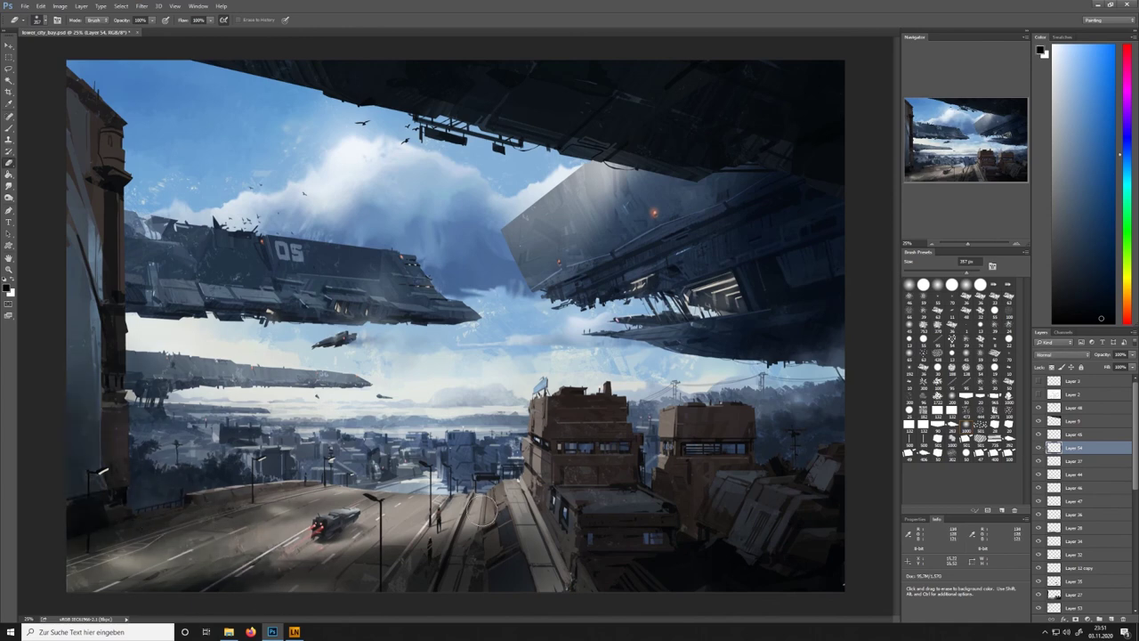
On Layer 54, paint sampled dark tones over the tall pillar's wall and the debris beside the brown buildings with a soft brush up to 274 px
key(b)
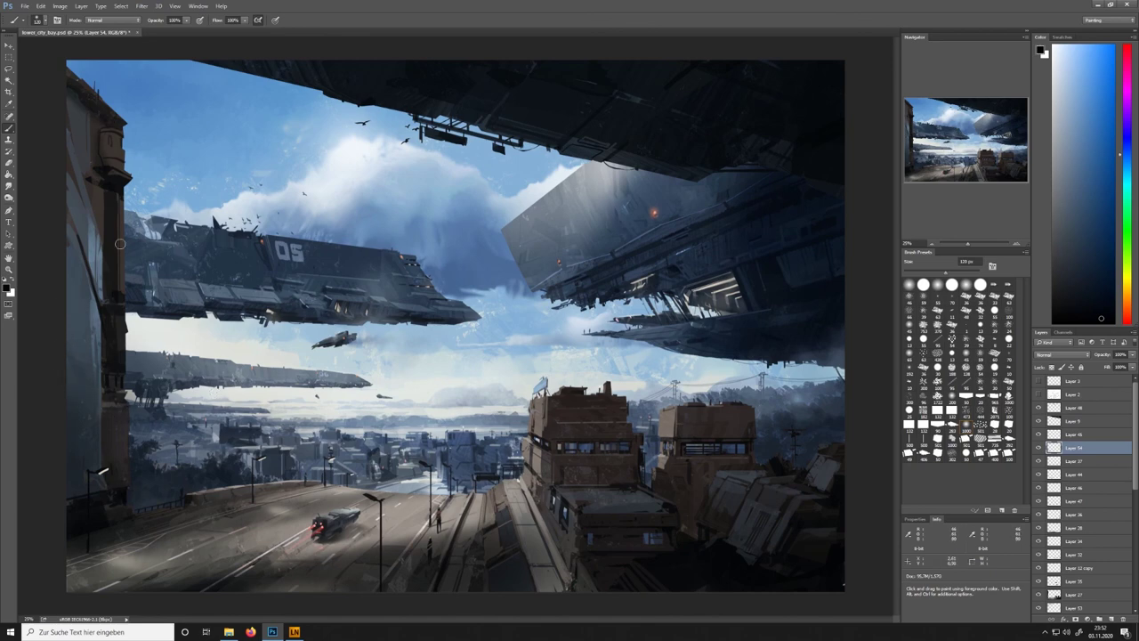
alt+click(83, 242)
drag(81, 238, 89, 287)
key(])
key(])
key(])
key(])
key(])
alt+click(637, 585)
alt+click(815, 471)
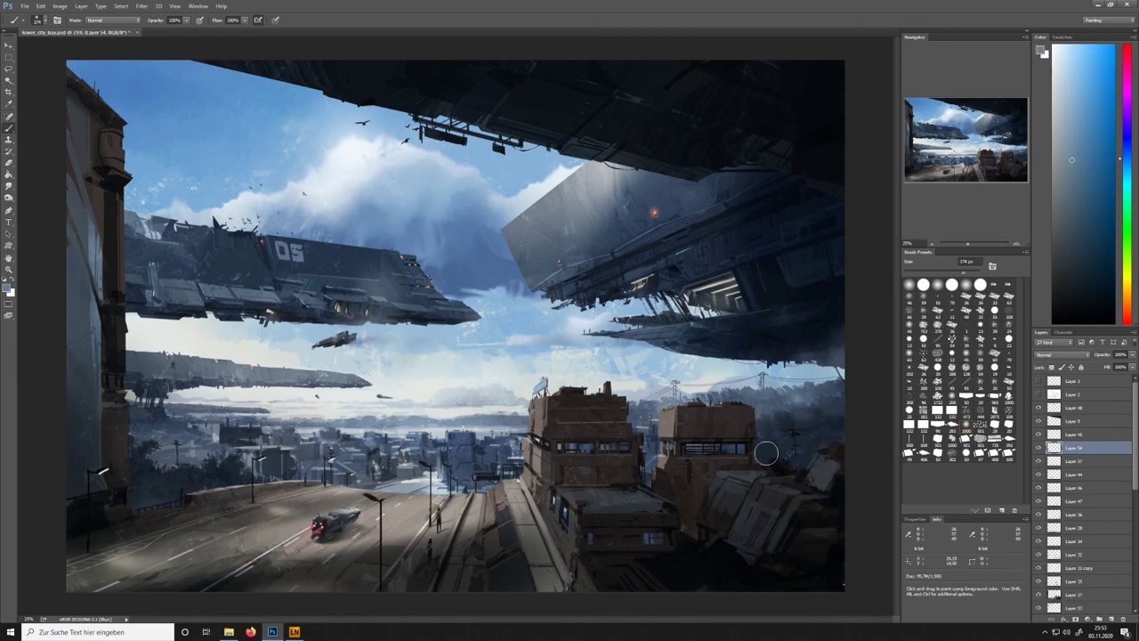
click(1039, 449)
click(1039, 448)
alt+click(832, 576)
Compare the painting with individual lower layers hidden and shown
scroll(1076, 445, down, 5)
click(1038, 510)
click(1039, 510)
click(1038, 484)
click(1038, 484)
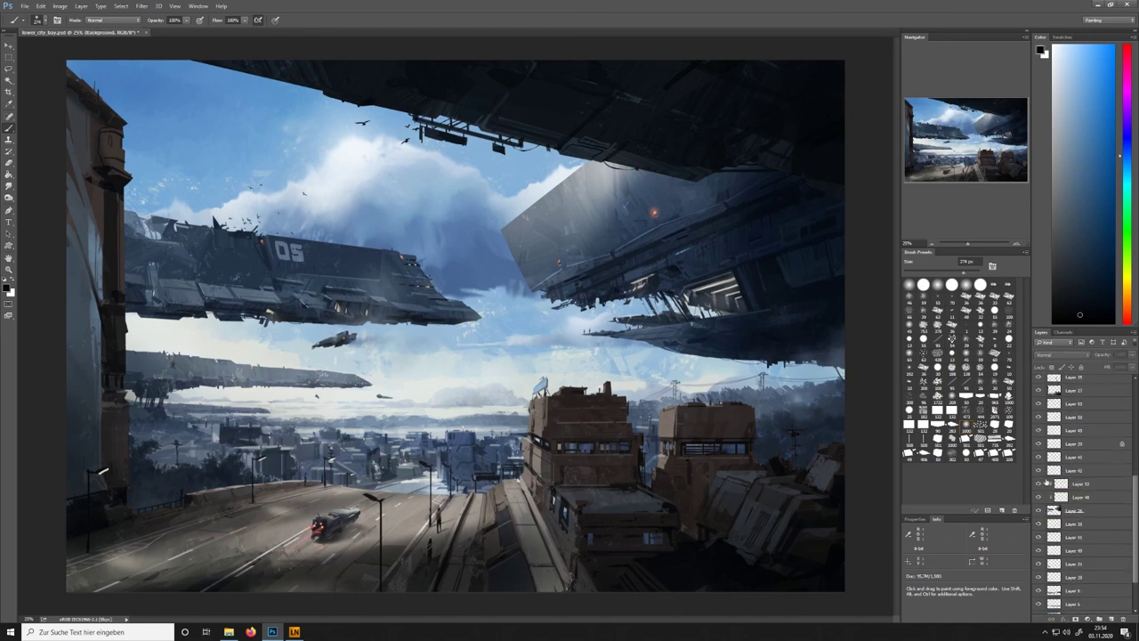
click(1039, 471)
click(1039, 471)
Duplicate the background and distant-scene layers and merge the duplicates into one layer
click(1077, 403)
key(ctrl+alt+a)
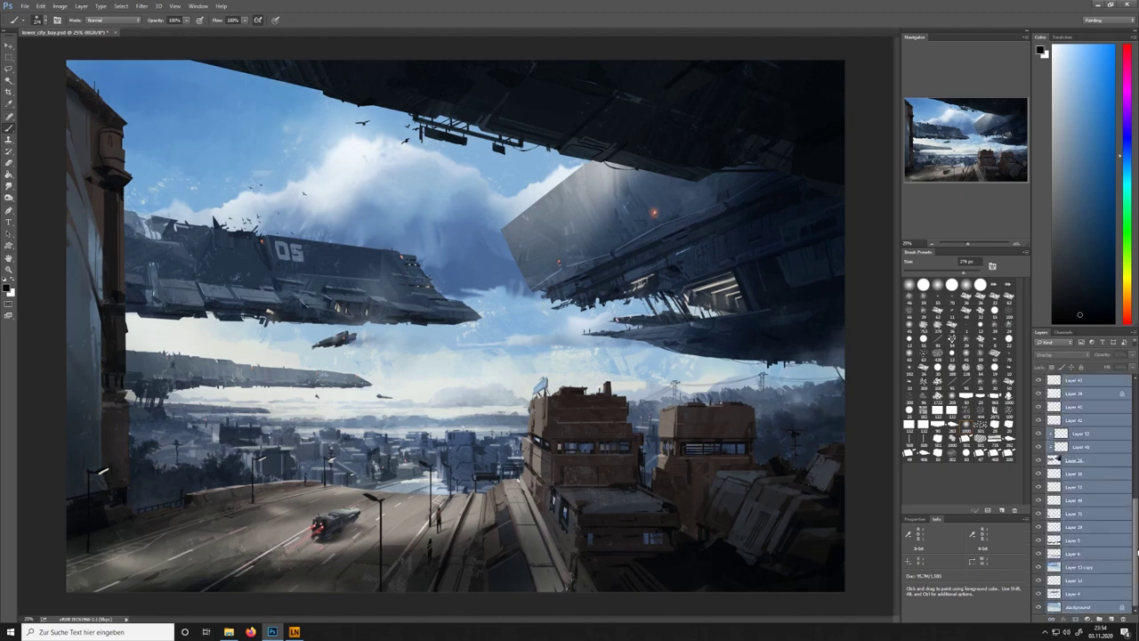
scroll(1081, 525, up, 5)
right_click(1081, 538)
click(1046, 172)
Undo the automatic colour change on the merged background copy and apply Color Balance with the midtones' cyan-red level at -6
click(41, 5)
click(49, 33)
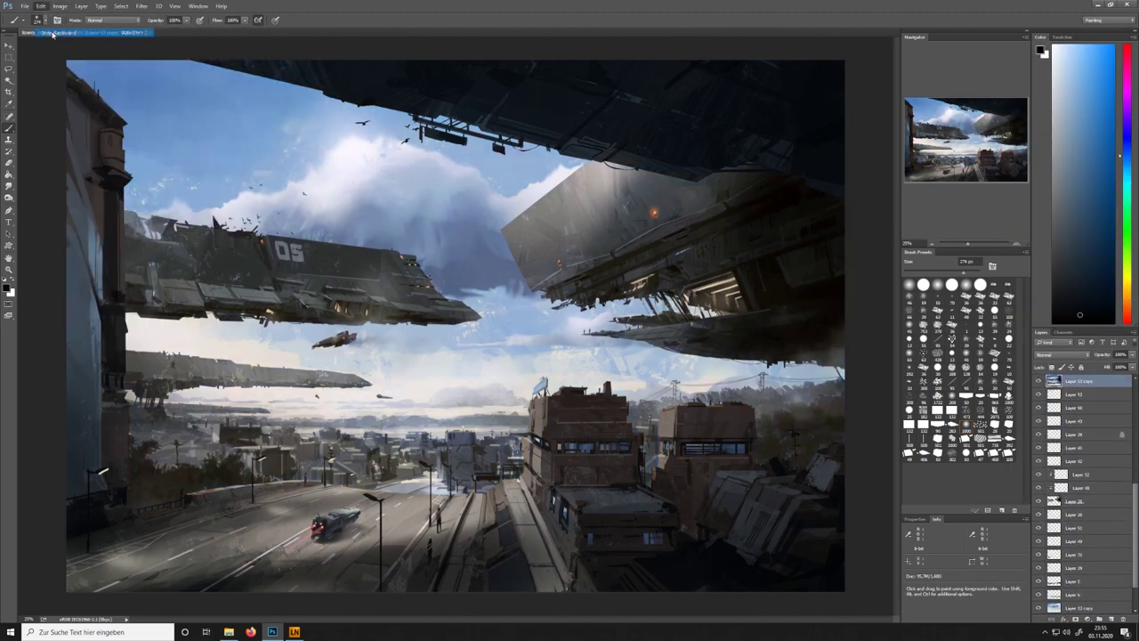
click(59, 5)
mouse_move(98, 26)
click(178, 71)
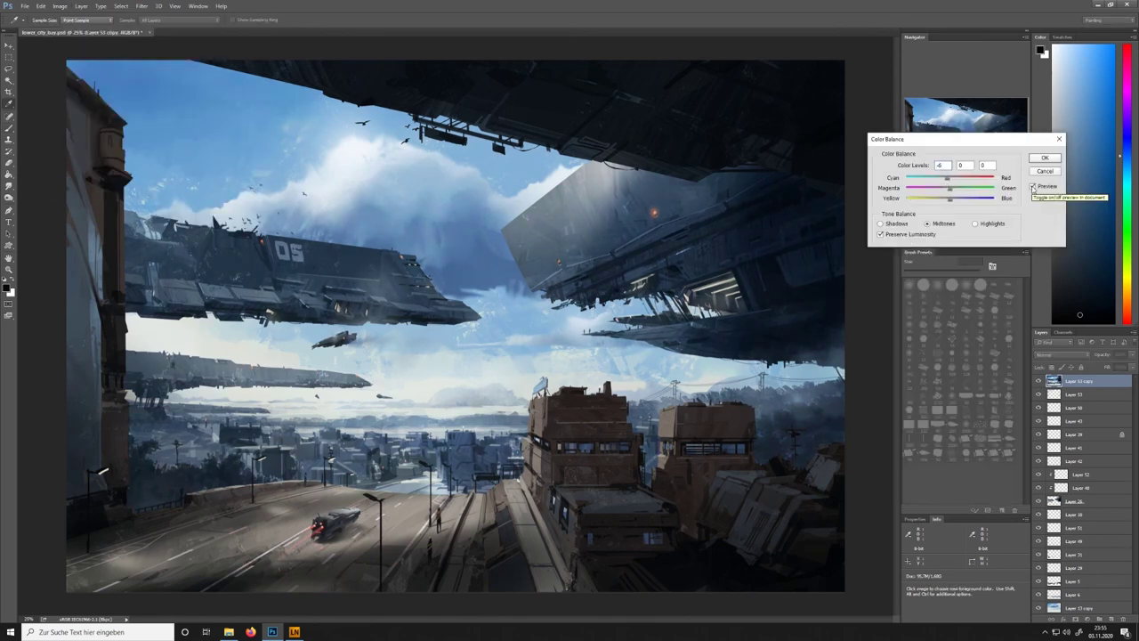
click(974, 224)
click(1045, 158)
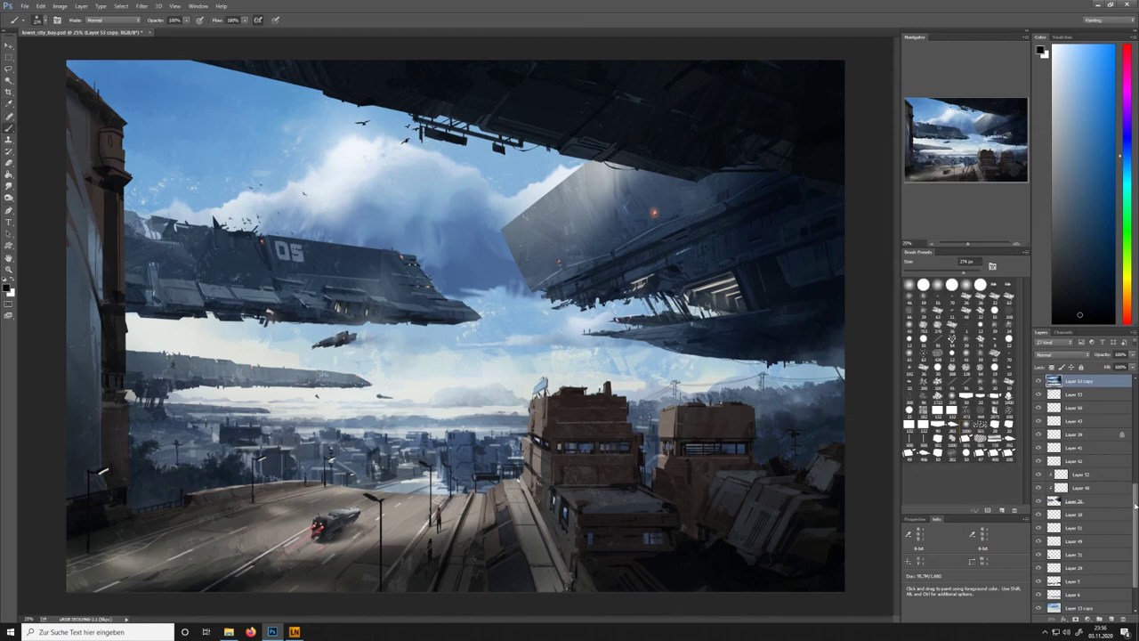
Duplicate the foreground layers from Layer 48 down to Layer 27 and merge the duplicates into one layer
drag(1135, 502, 1134, 418)
click(1074, 595)
shift+click(1074, 408)
right_click(1074, 408)
click(1047, 39)
key(Return)
right_click(1074, 407)
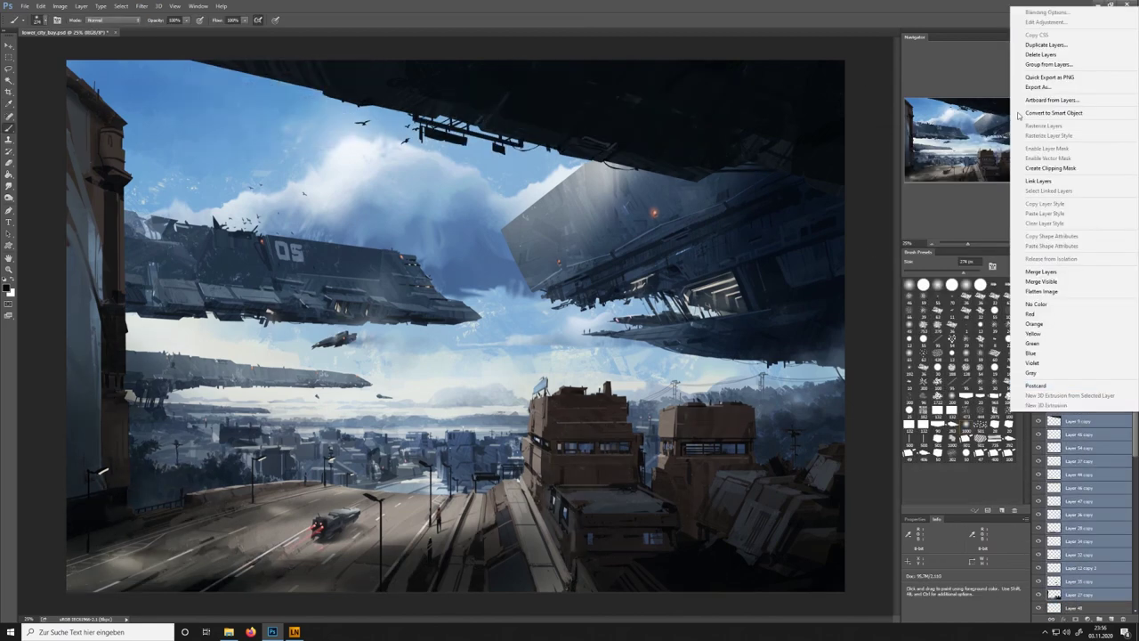
click(1043, 273)
Apply Auto Tone to the merged foreground copy and hide the original foreground layers
click(60, 5)
click(85, 45)
scroll(1039, 409, down, 1)
drag(1039, 409, 1039, 457)
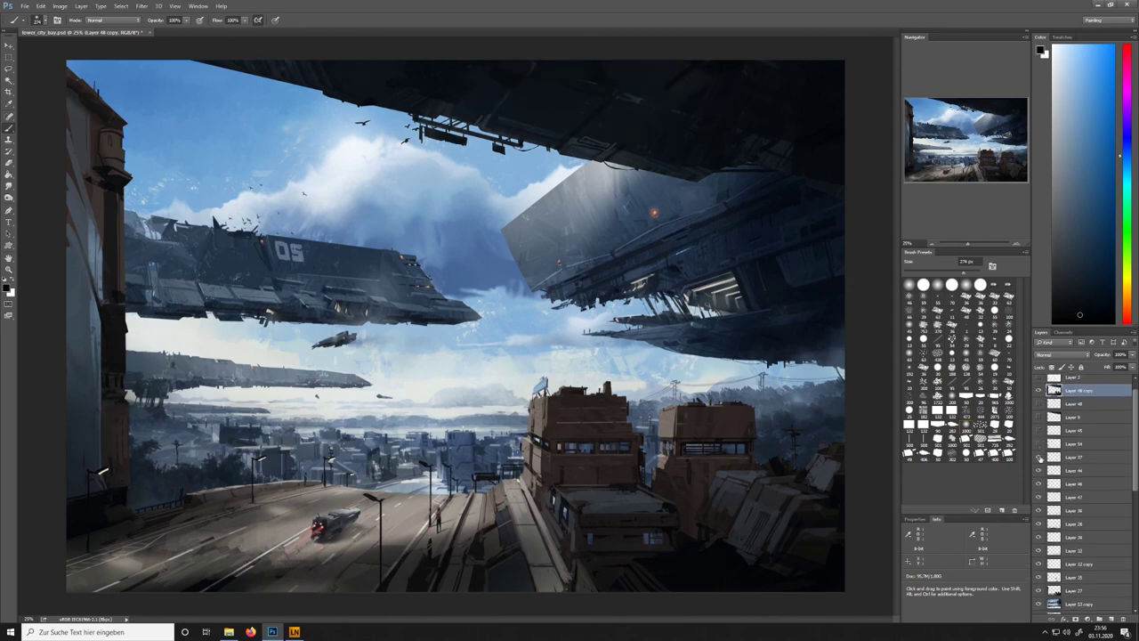
drag(1040, 577, 1040, 603)
scroll(1041, 573, down, 5)
click(1039, 408)
Try Auto Color on Layer 48 copy, stepping back and forward through the history to compare it
click(60, 6)
click(75, 57)
click(41, 6)
click(60, 15)
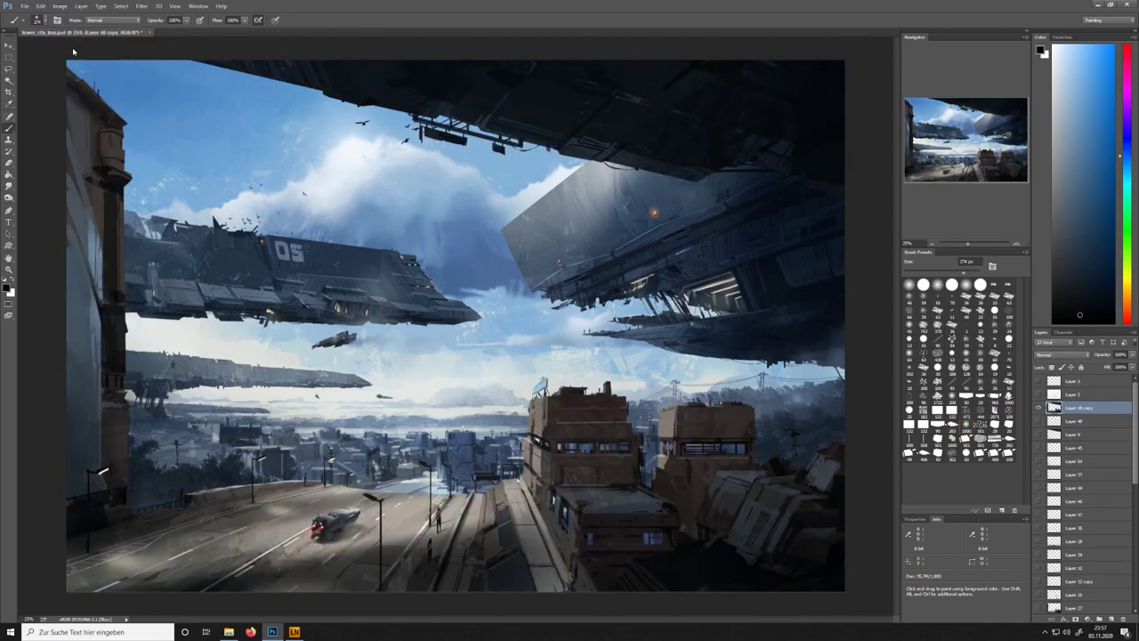
click(40, 6)
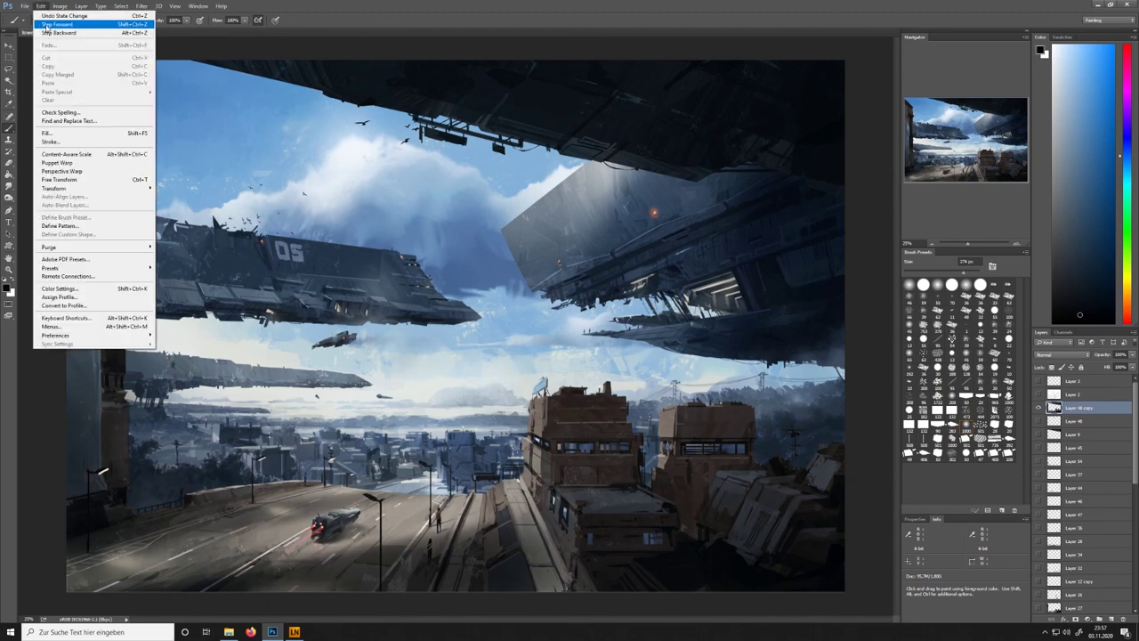
click(46, 25)
click(40, 7)
click(49, 34)
click(40, 6)
click(47, 25)
click(40, 6)
click(50, 34)
Apply Auto Tone to Layer 48 copy and check it by stepping backward and forward once
click(58, 6)
click(71, 42)
click(41, 6)
click(50, 33)
click(41, 6)
click(51, 26)
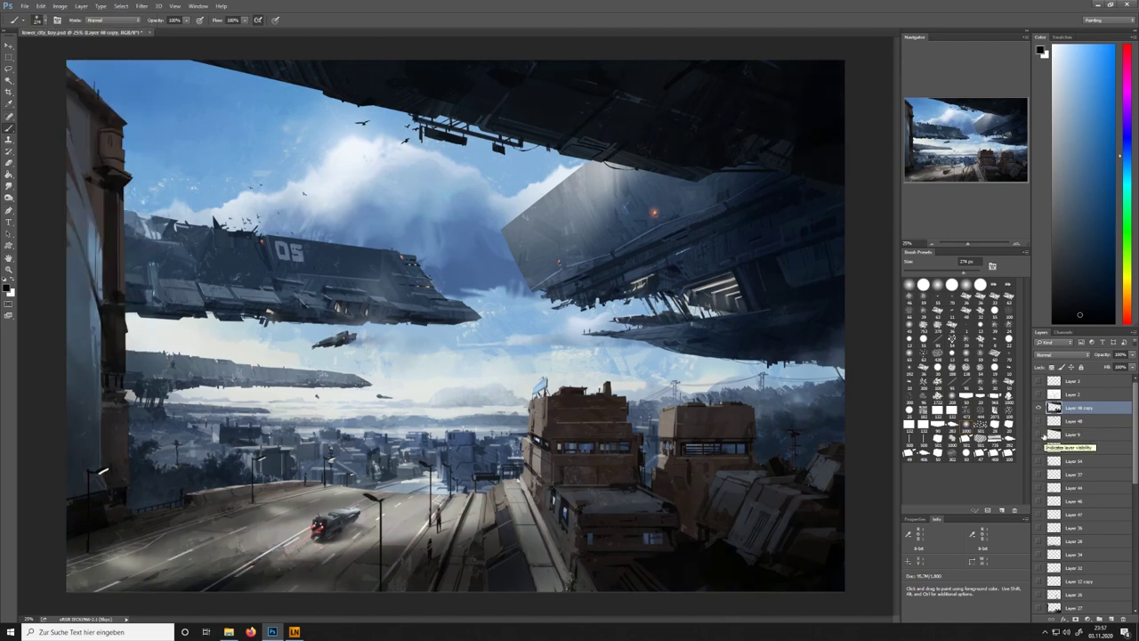
Duplicate Layer 48 copy and apply Auto Contrast to the duplicate
right_click(1077, 408)
click(989, 256)
key(Return)
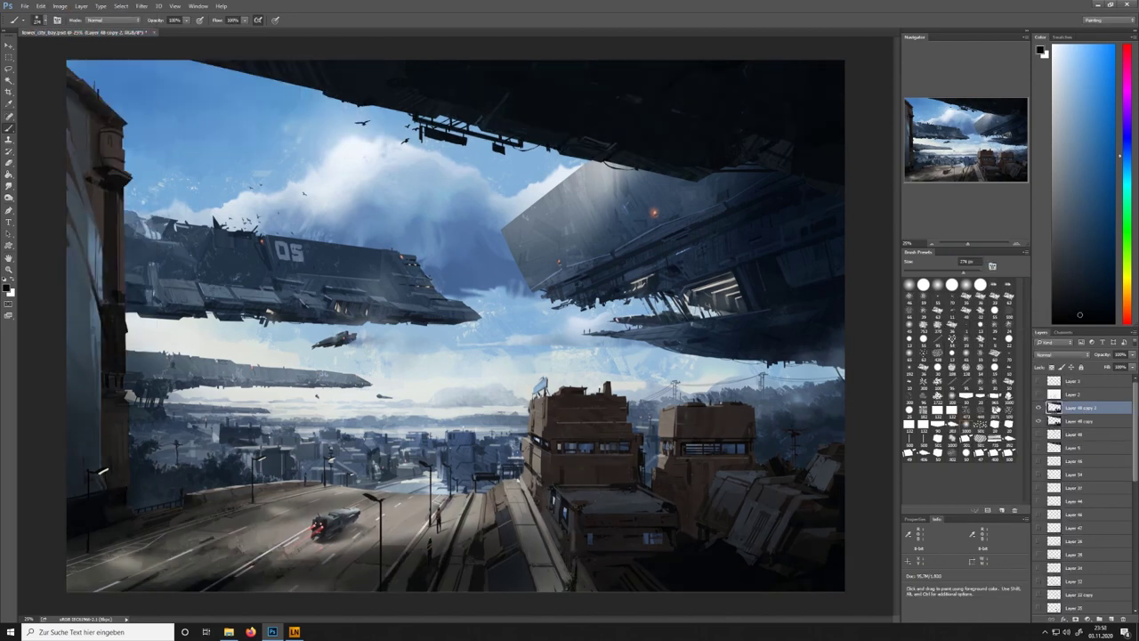
click(59, 6)
click(73, 51)
Compare Layer 48 copy 2 with Layer 48 copy by alternating their visibility
click(1039, 407)
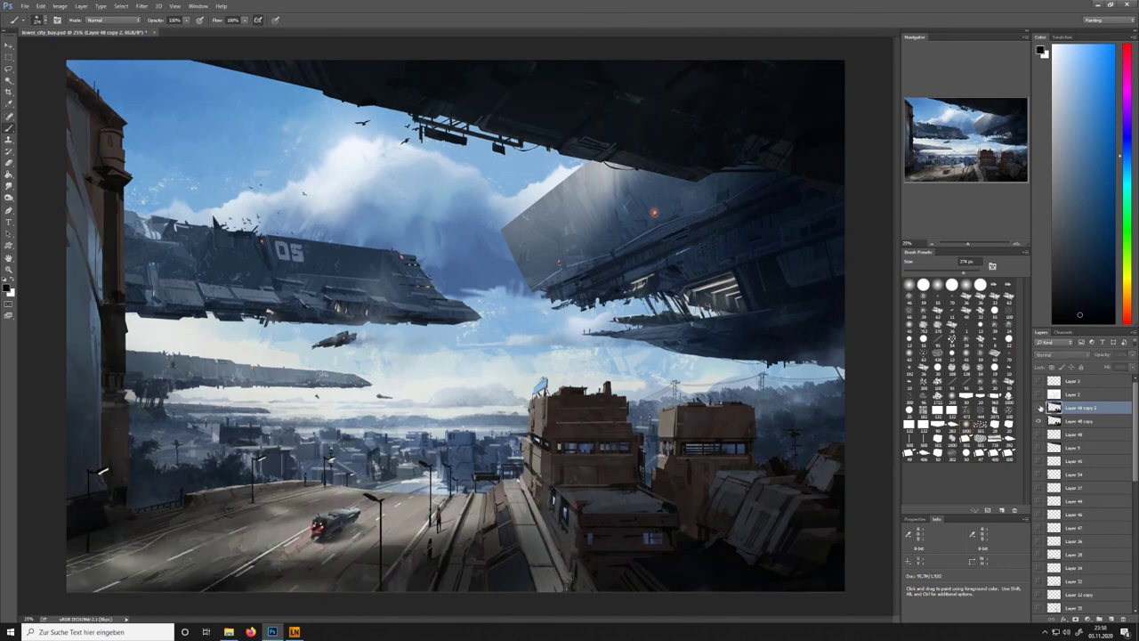
click(1039, 408)
click(1039, 408)
click(1039, 409)
click(1039, 409)
click(1039, 409)
click(1038, 408)
click(1039, 408)
click(1041, 422)
click(1039, 409)
click(1040, 422)
click(1040, 422)
click(1040, 408)
click(1039, 408)
click(1040, 422)
Raise the contrast of Layer 48 copy to 7 with Brightness/Contrast and compare it with Layer 48 copy 2
click(1074, 423)
click(60, 7)
mouse_move(105, 28)
click(185, 26)
drag(376, 399, 378, 405)
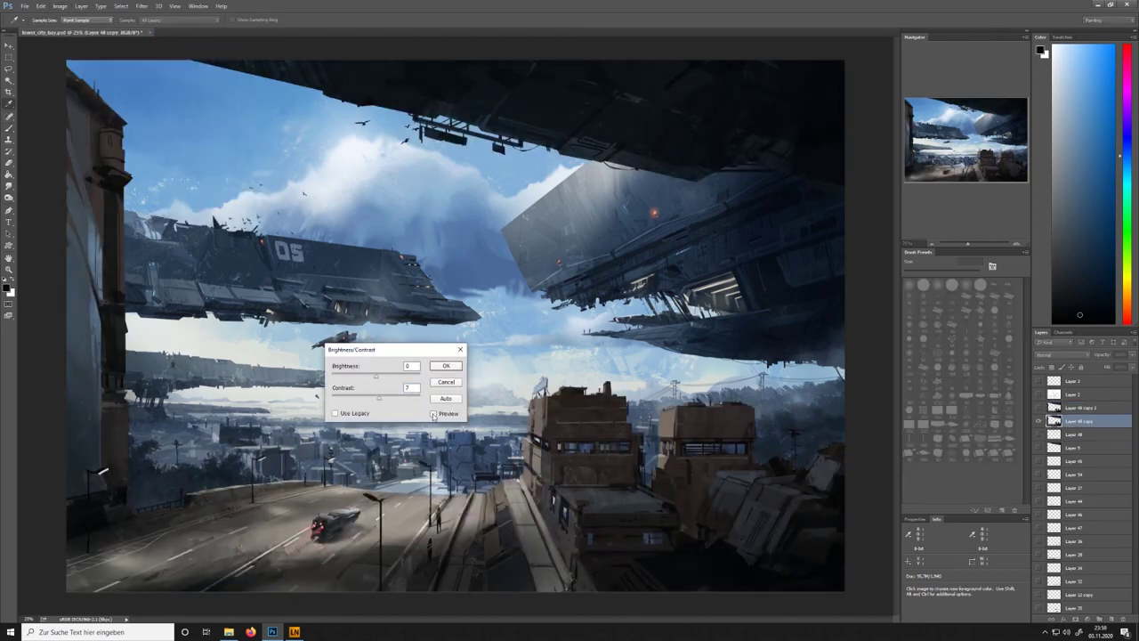
click(445, 365)
click(1046, 408)
click(1046, 422)
Apply Auto Tone to the contrast-adjusted Layer 48 copy and compare versions by repeatedly undoing and redoing the change
click(60, 6)
click(80, 41)
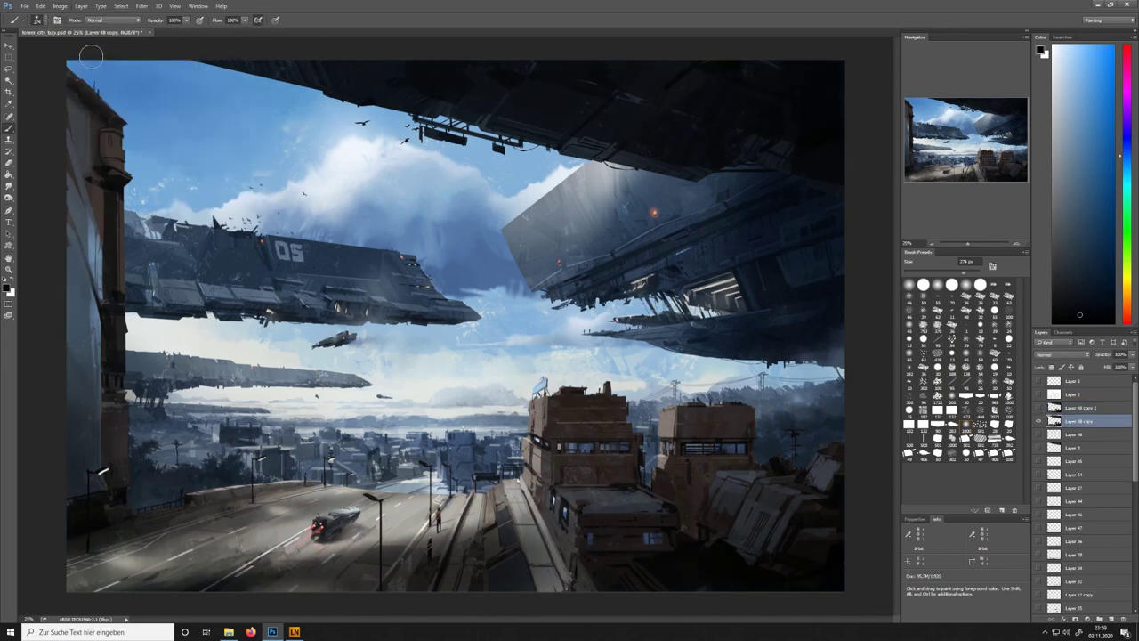
click(41, 6)
click(58, 34)
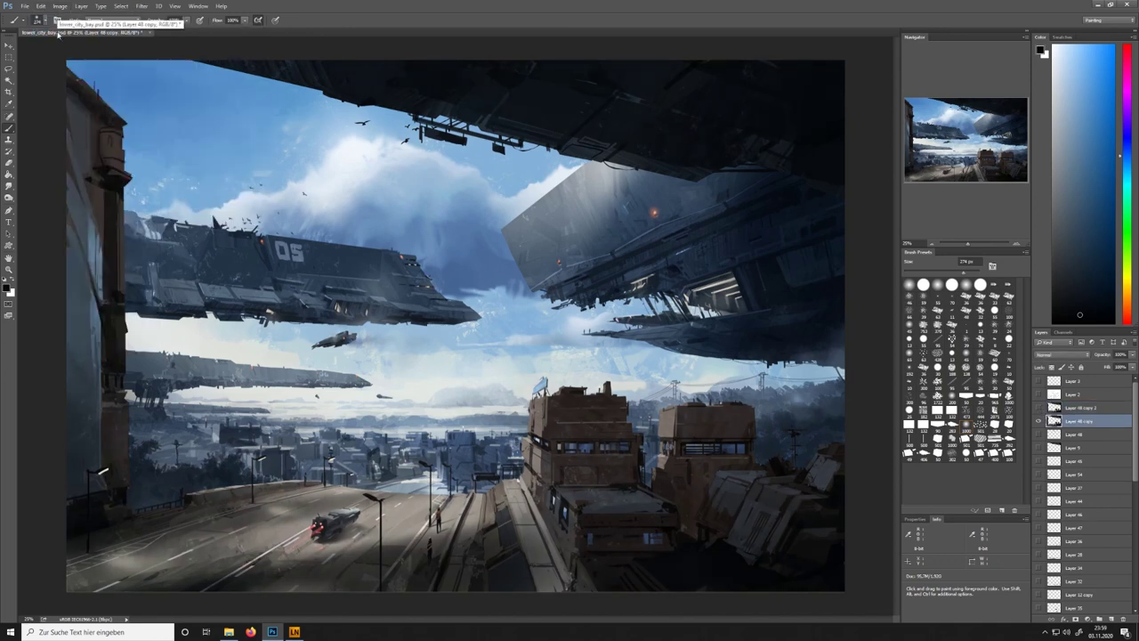
click(60, 5)
click(58, 34)
click(60, 5)
click(57, 33)
click(59, 6)
click(59, 27)
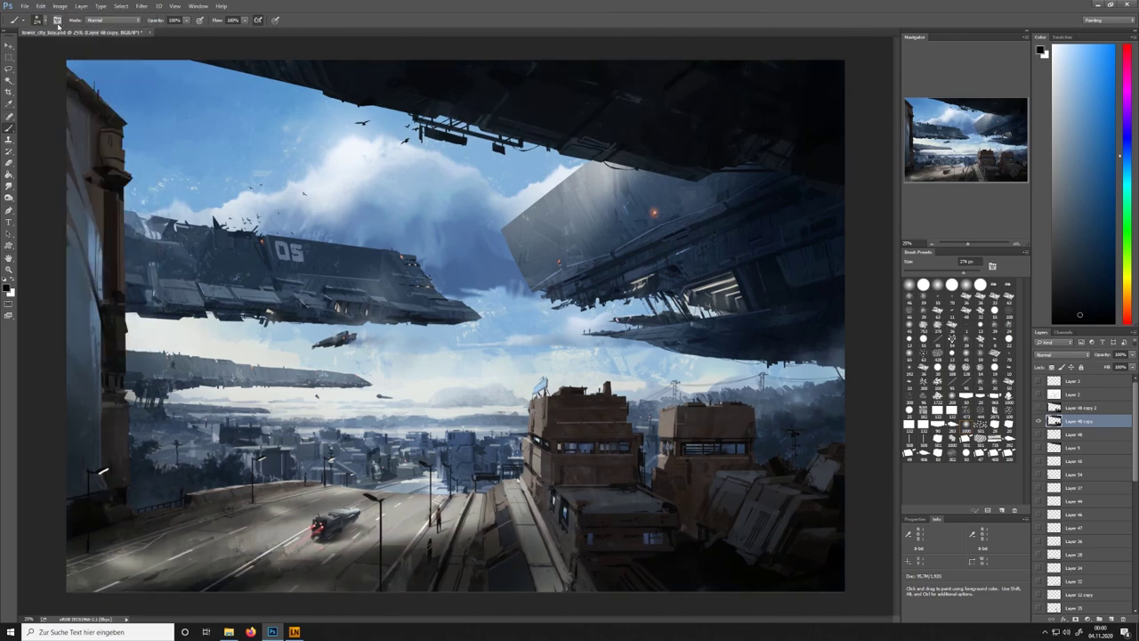
click(40, 5)
click(55, 24)
click(40, 6)
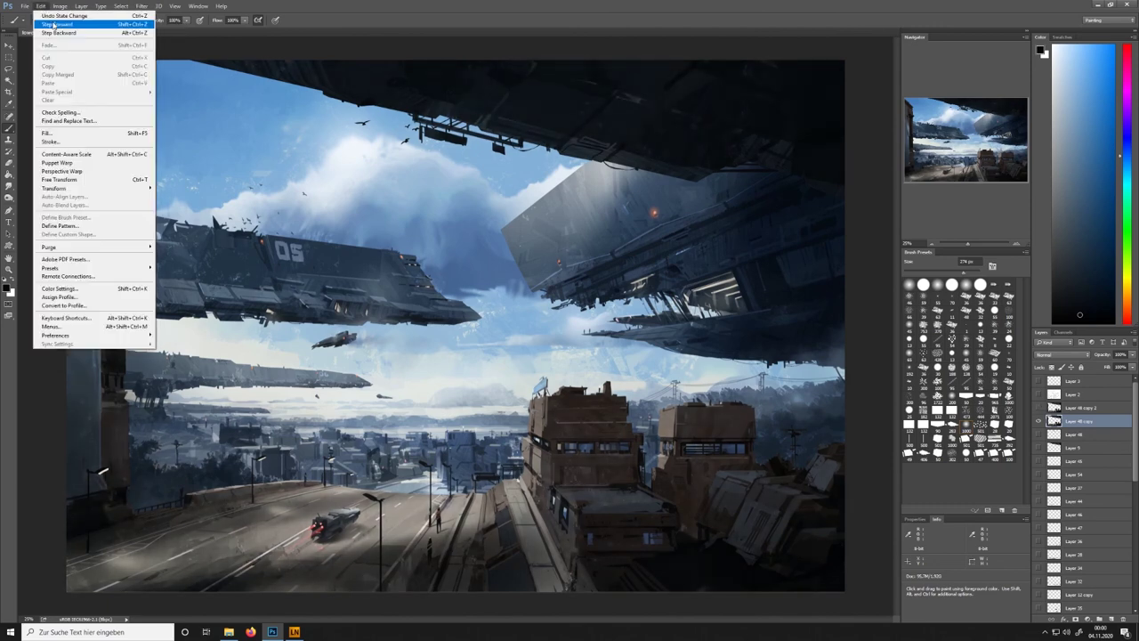
click(54, 17)
click(41, 6)
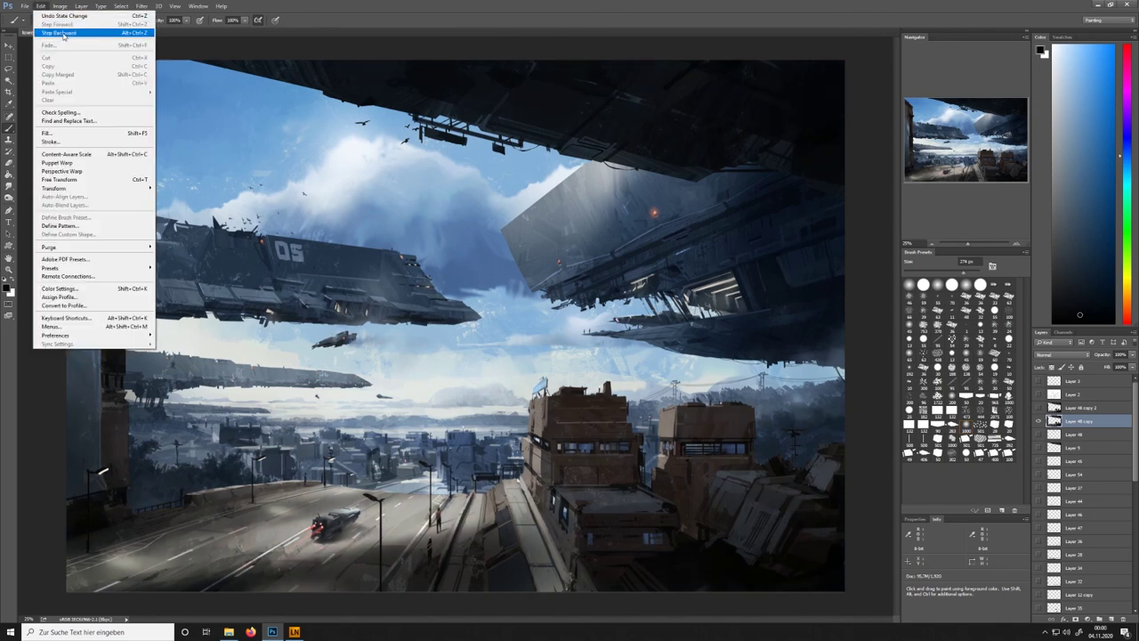
click(277, 72)
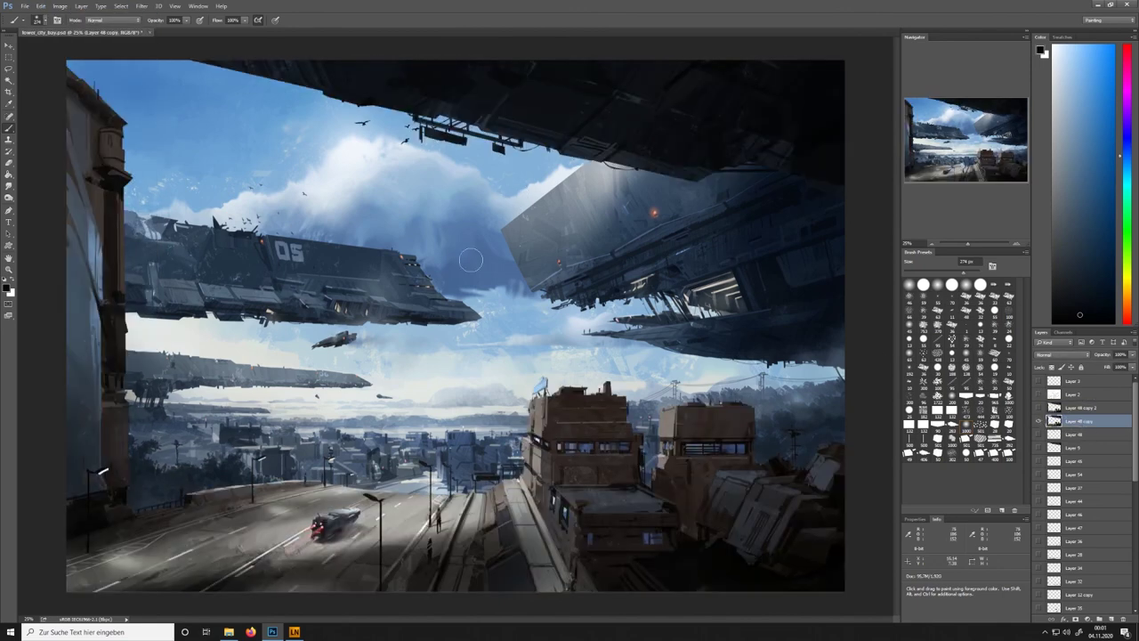
On a new layer above Layer 48 copy, paint sampled dark tones over the debris beside the brown buildings with textured and soft brushes
click(1111, 619)
click(1008, 453)
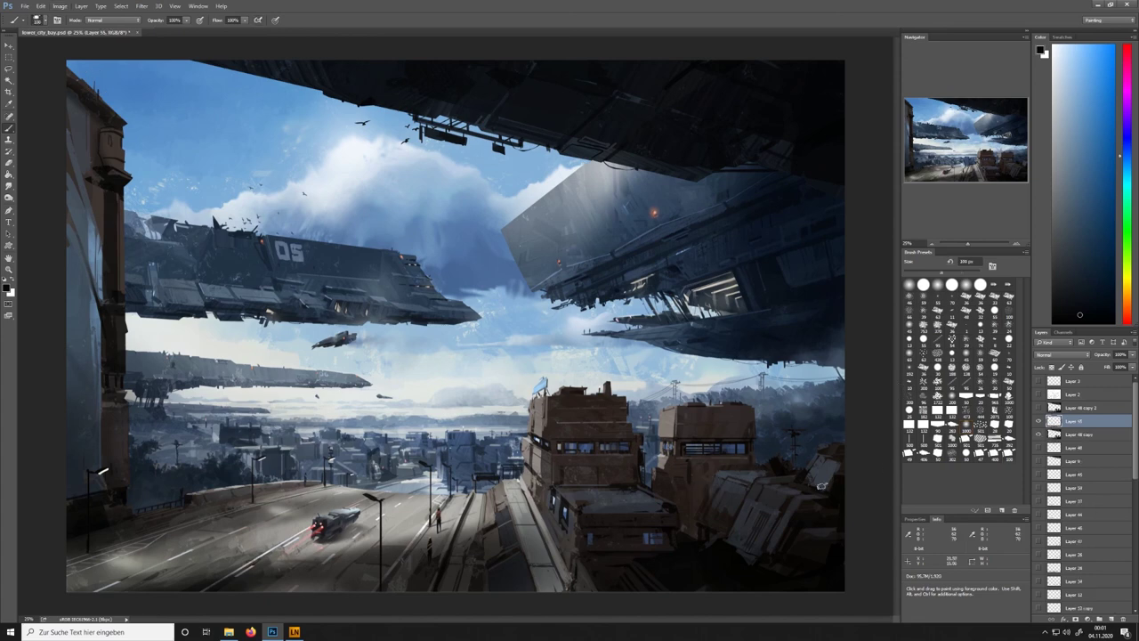
alt+click(785, 512)
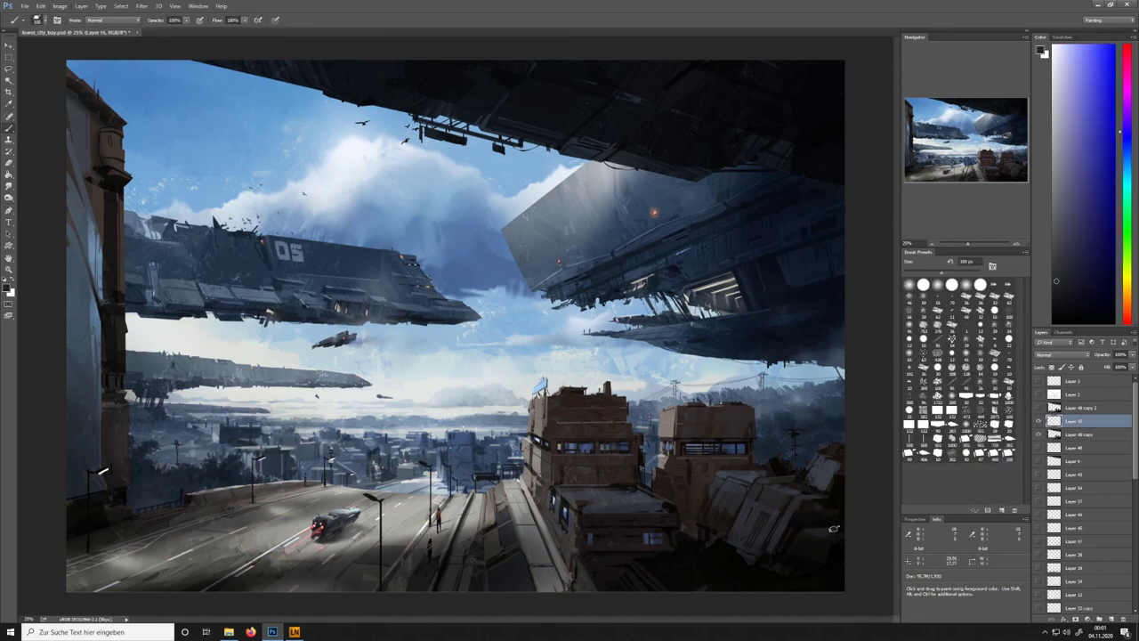
click(961, 340)
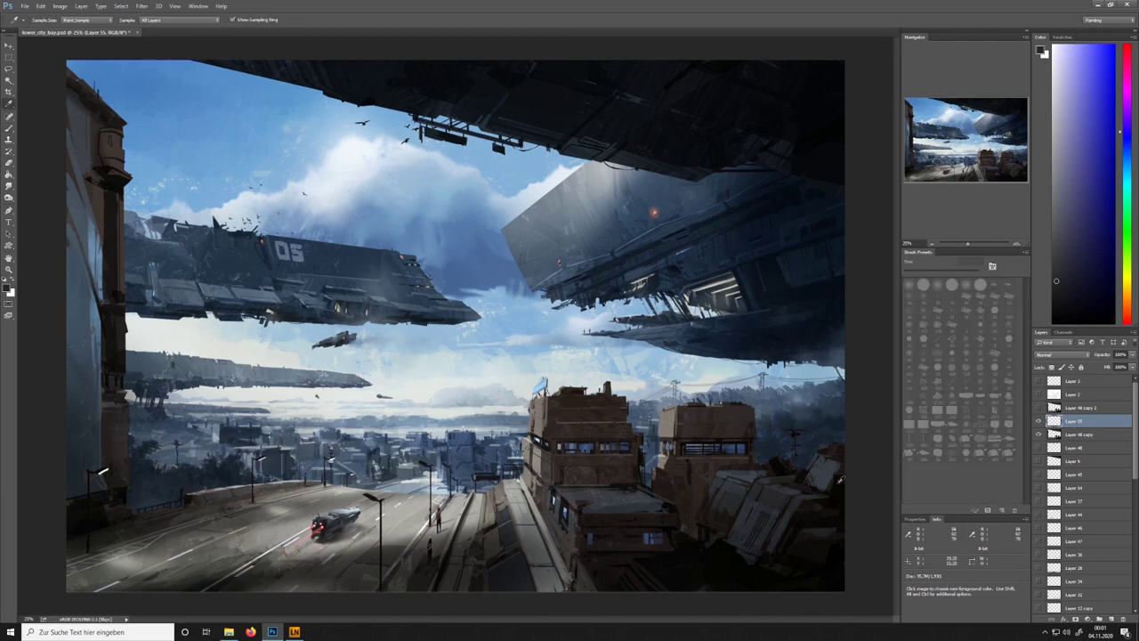
alt+click(798, 528)
drag(787, 527, 747, 553)
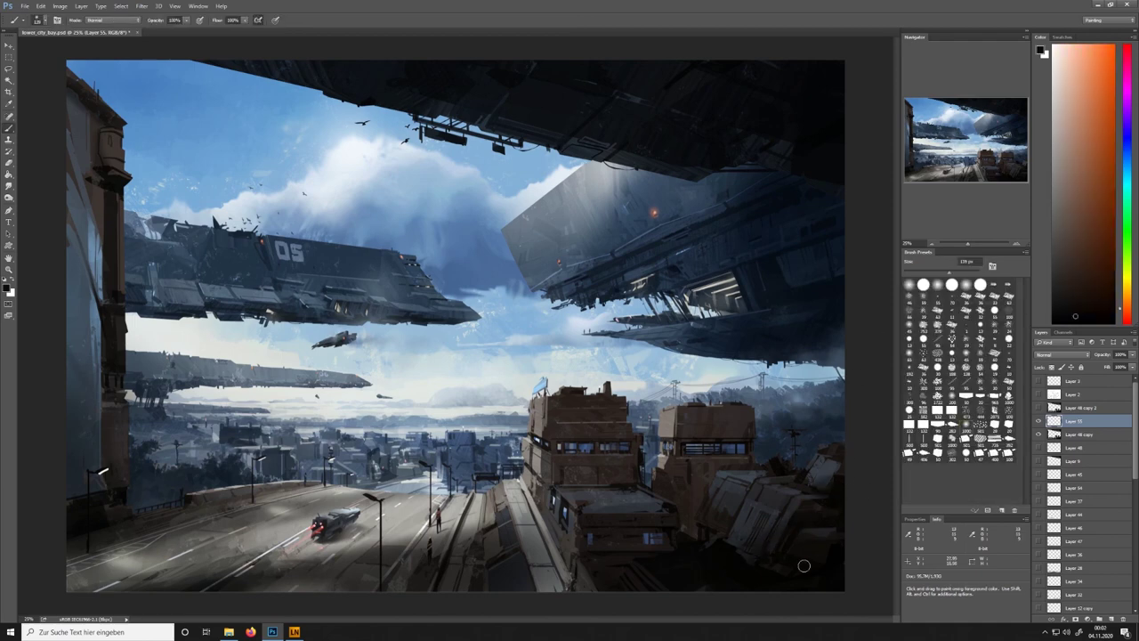
alt+click(823, 545)
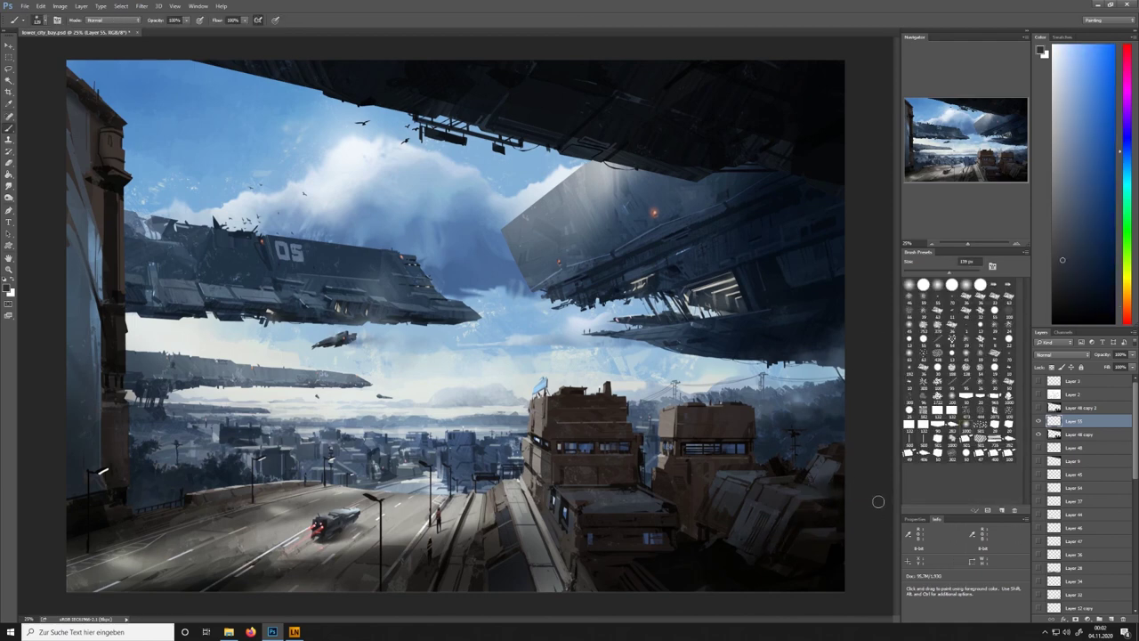
key(d)
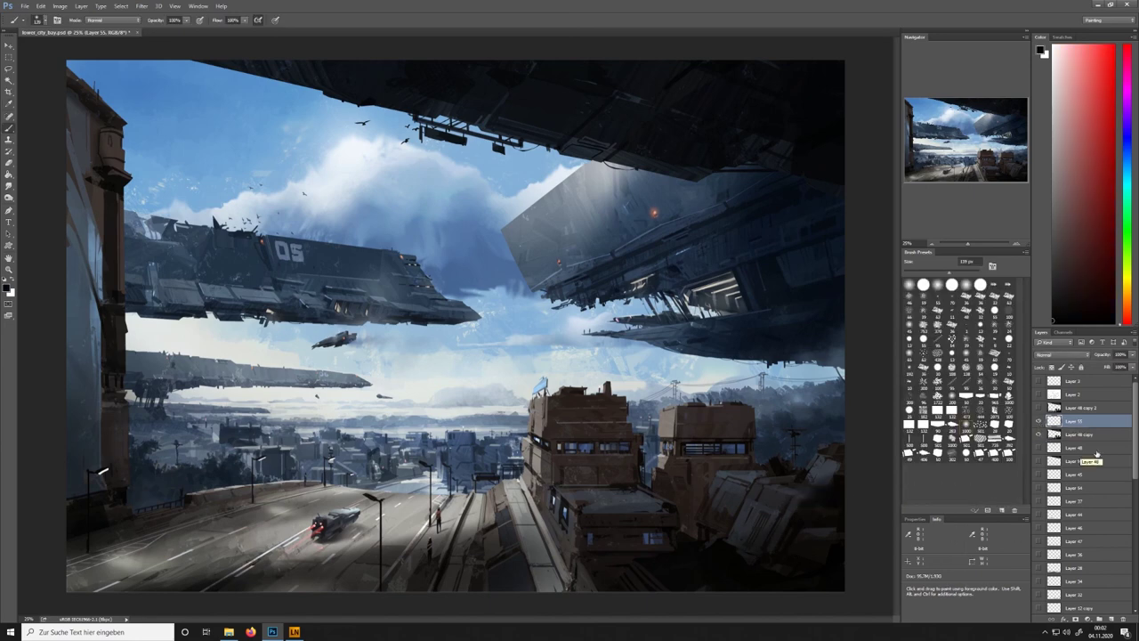
Move Layer 55 above Layer 48 copy 2, hide Layer 48 copy and show Layer 48 copy 2
drag(1071, 424, 1071, 402)
click(1038, 435)
click(1038, 421)
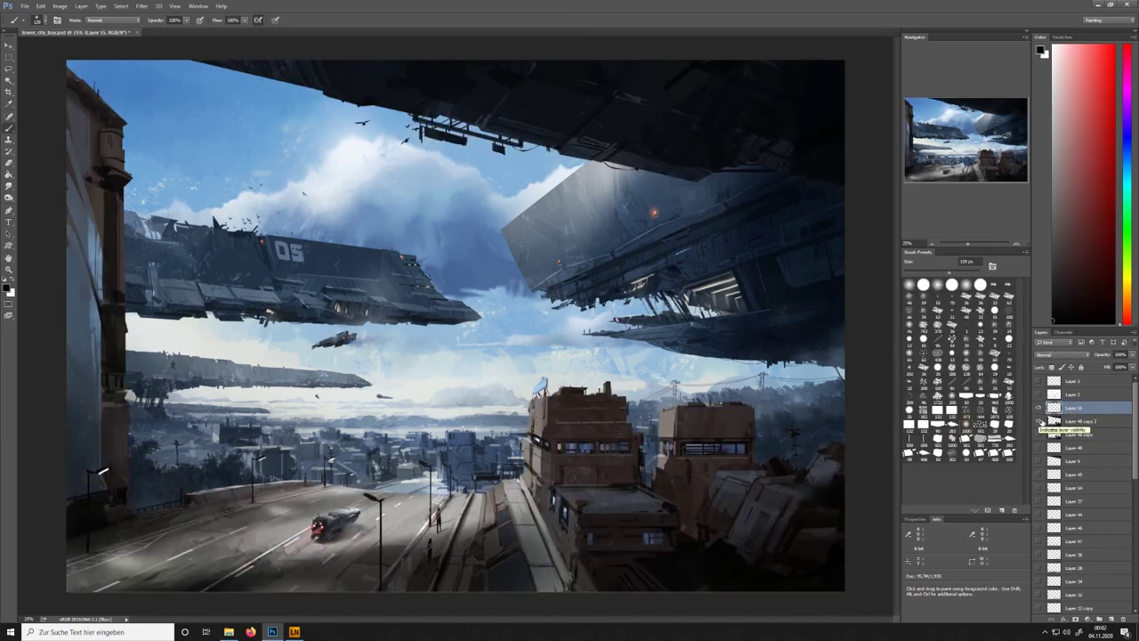
Hide Layer 48 copy 2 and show Layer 48 copy beneath Layer 55
click(1055, 422)
click(1037, 423)
click(1038, 435)
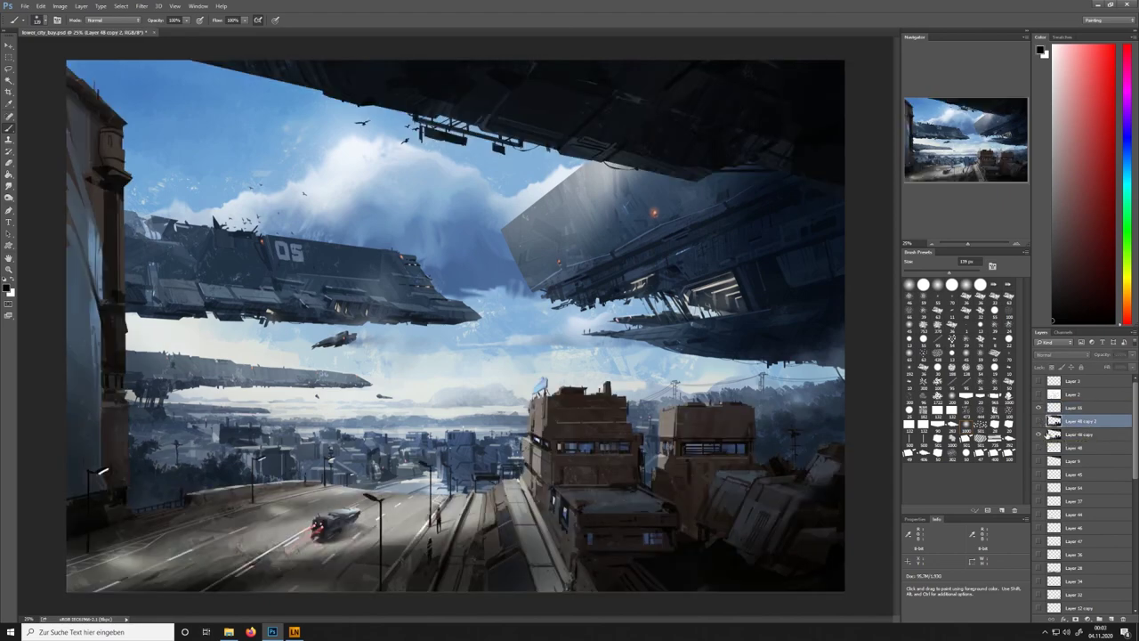
Add a new layer at the top of the stack and hand-letter the artist's signature in light grey along the painting's lower edge
key(ctrl+shift+alt+n)
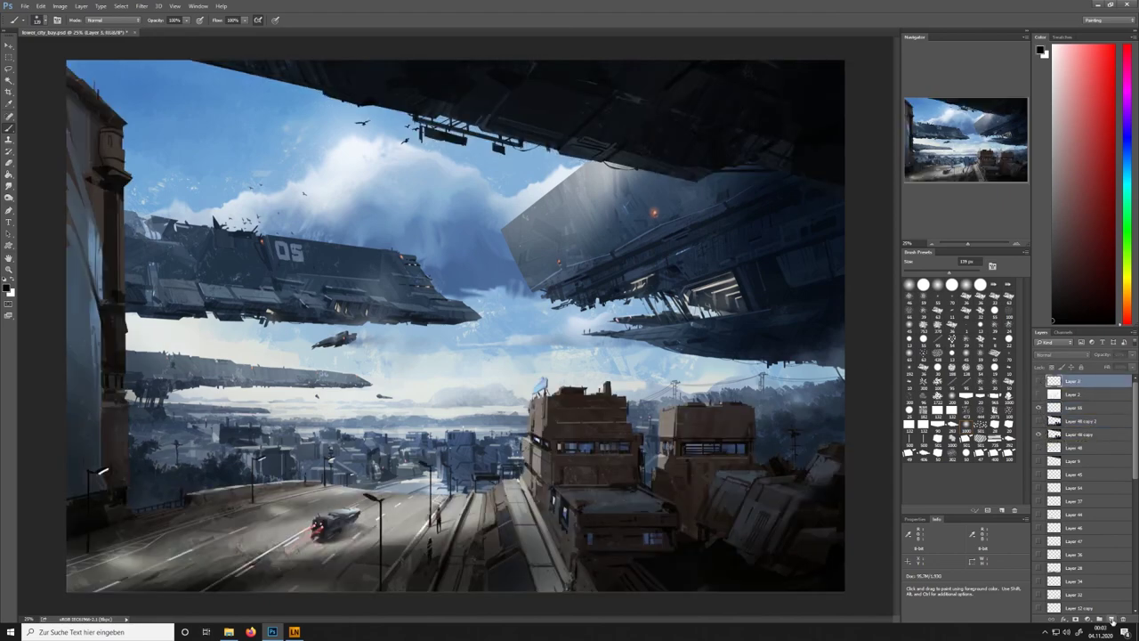
key(f)
key(f)
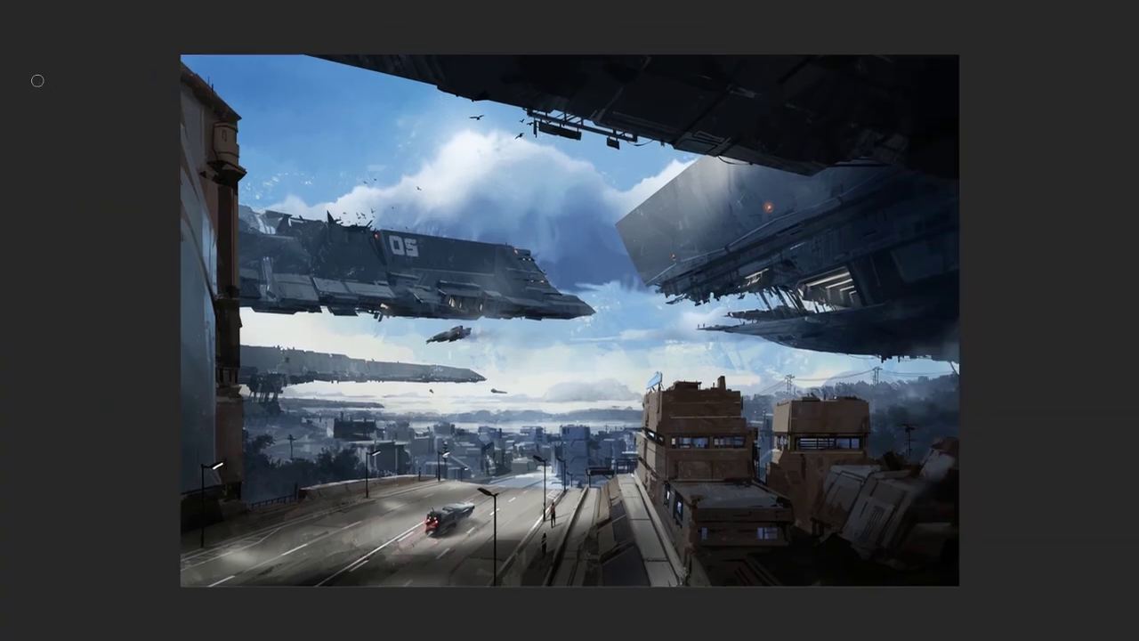
key(f)
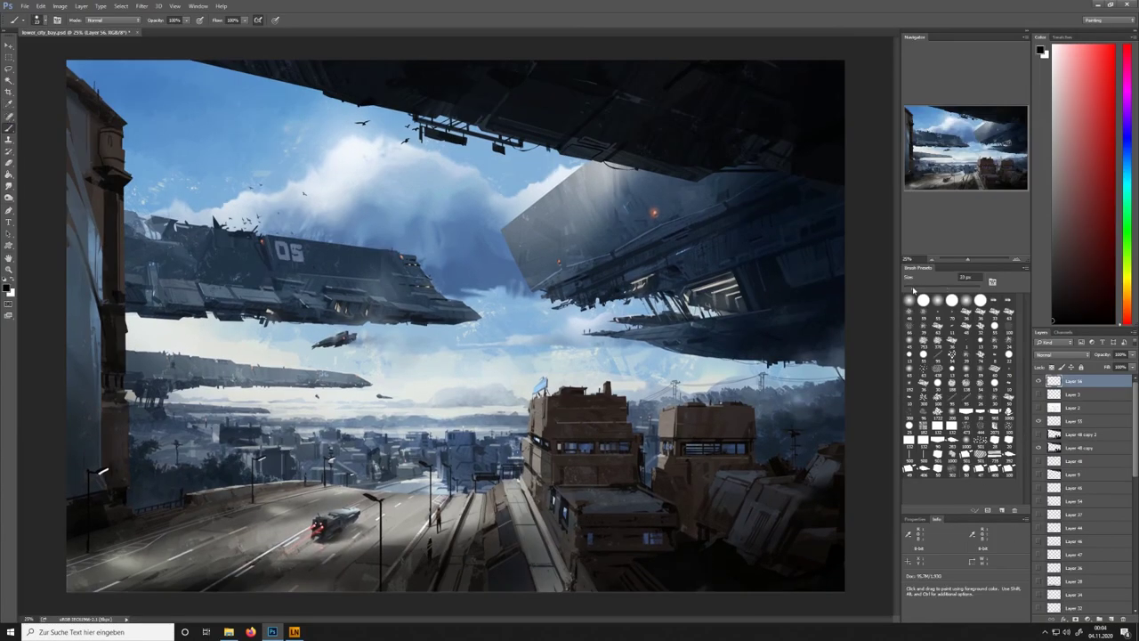
alt+click(496, 569)
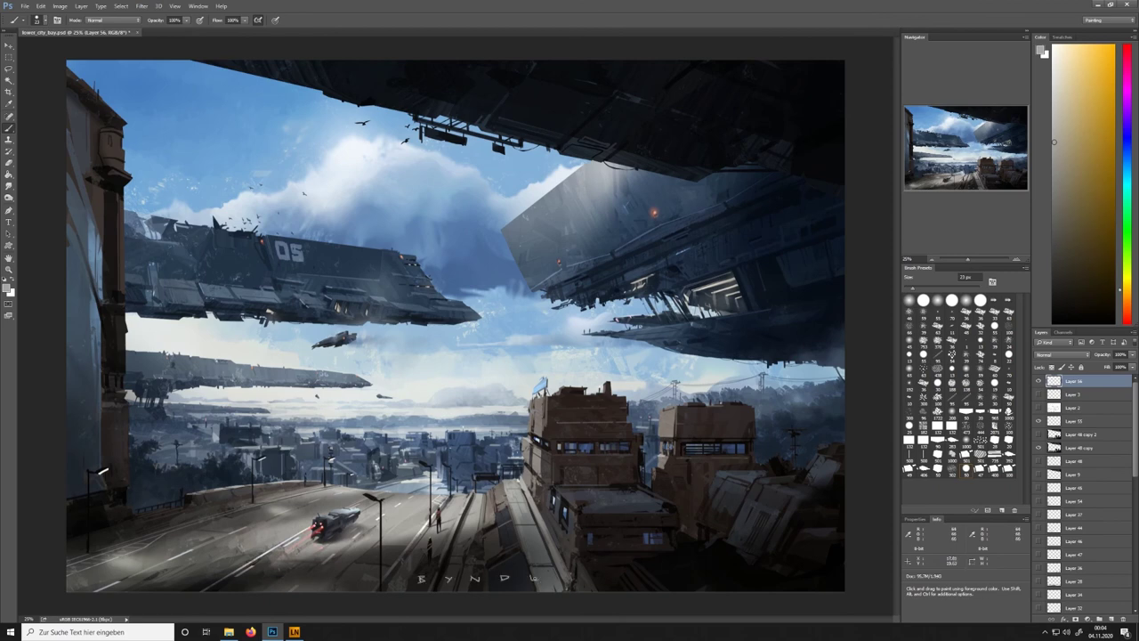
Scale down the lettered signature and reposition it near the middle of the painting's lower edge
key(ctrl+t)
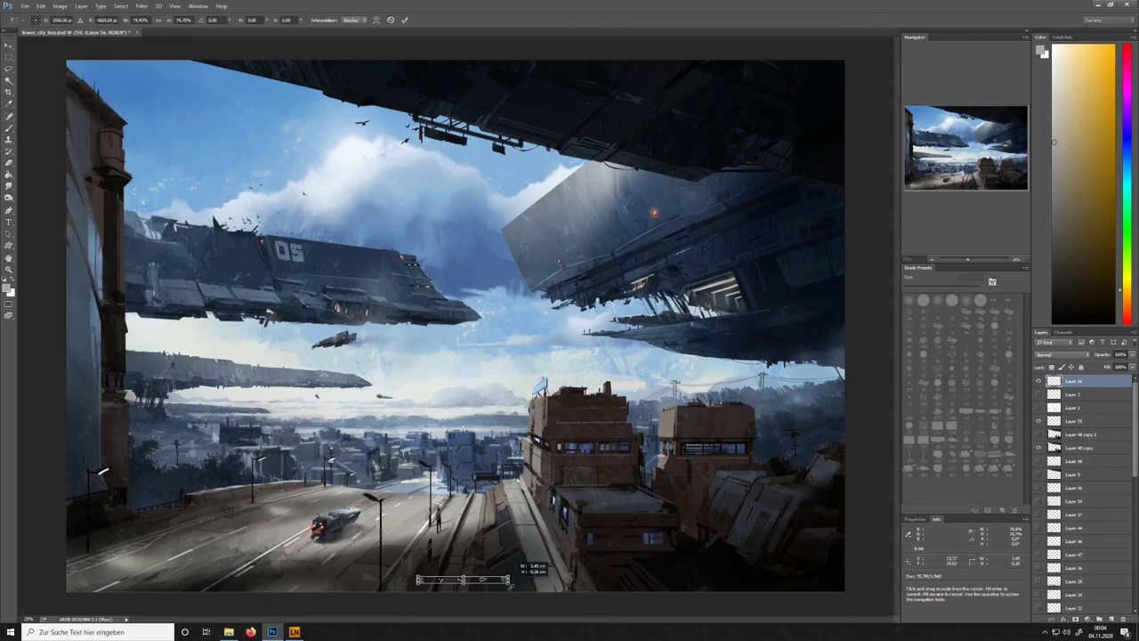
mouse_move(482, 580)
mouse_down()
mouse_move(546, 585)
mouse_move(513, 569)
mouse_up()
click(9, 46)
key(Return)
click(9, 57)
right_click(498, 572)
click(523, 461)
click(9, 46)
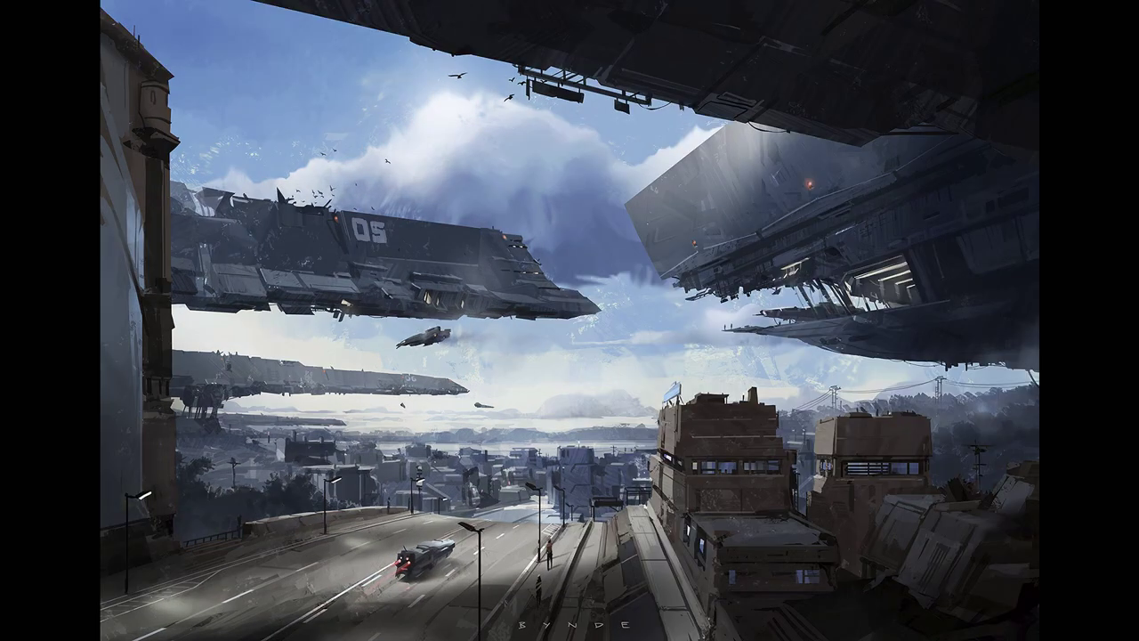